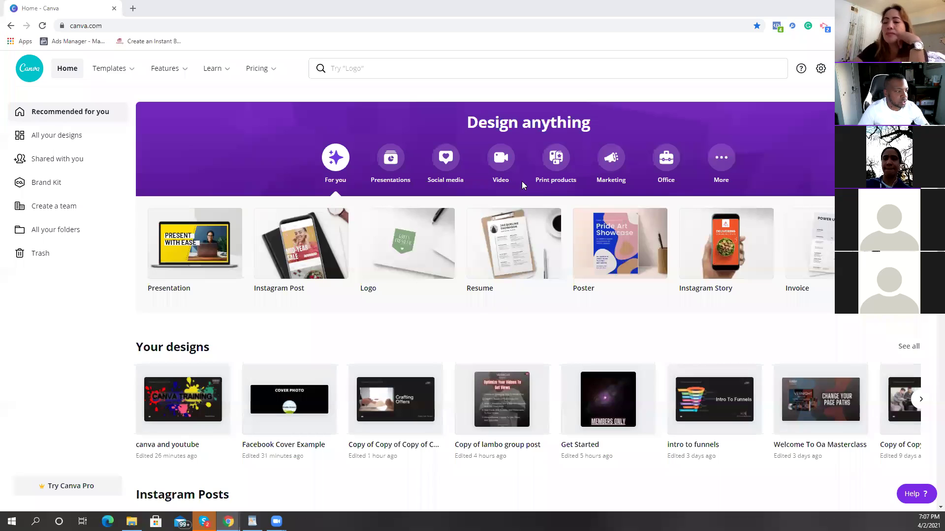
Step: Sign out of the Canva account from the settings menu and review the logged-out home page
click(858, 69)
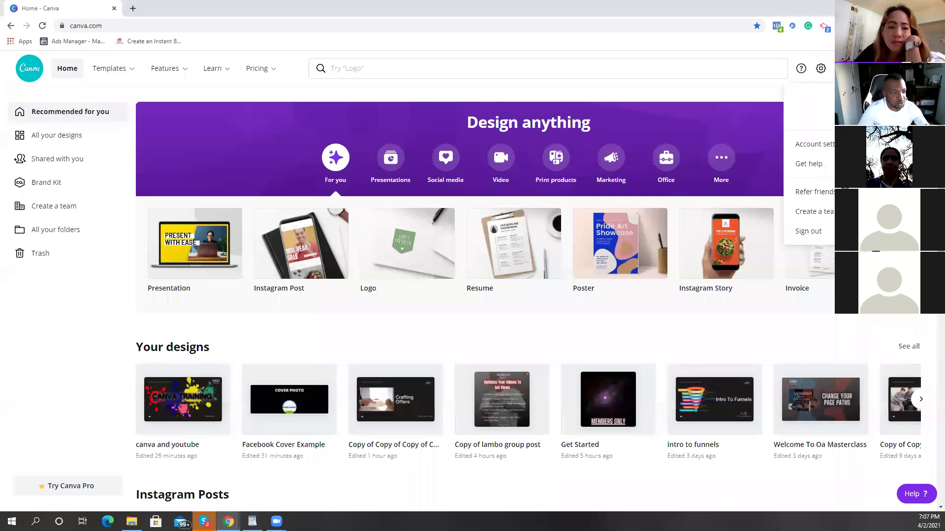
click(809, 232)
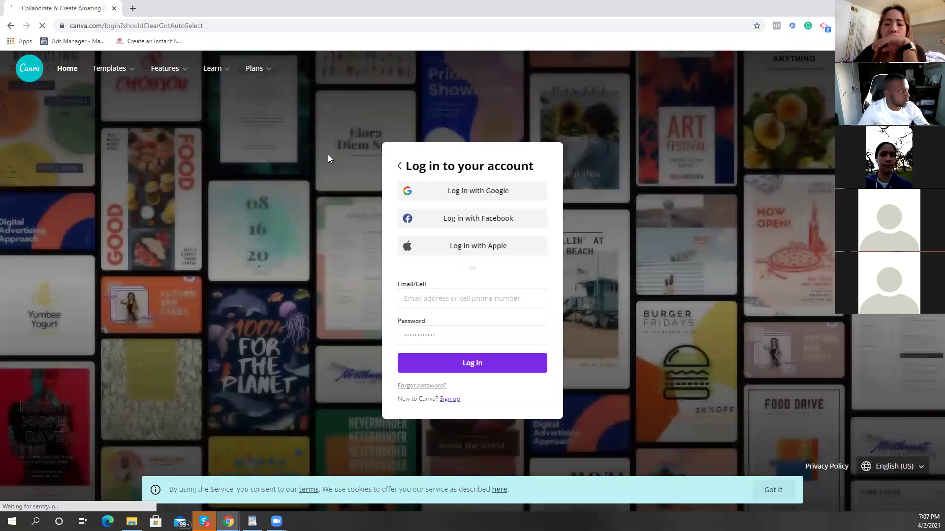
mouse_move(214, 128)
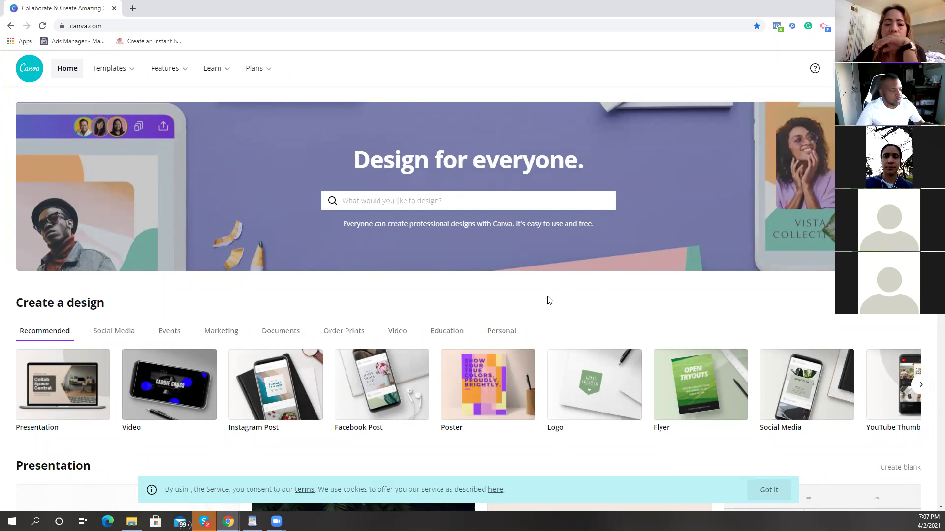
scroll(548, 269, down, 7)
scroll(560, 263, up, 5)
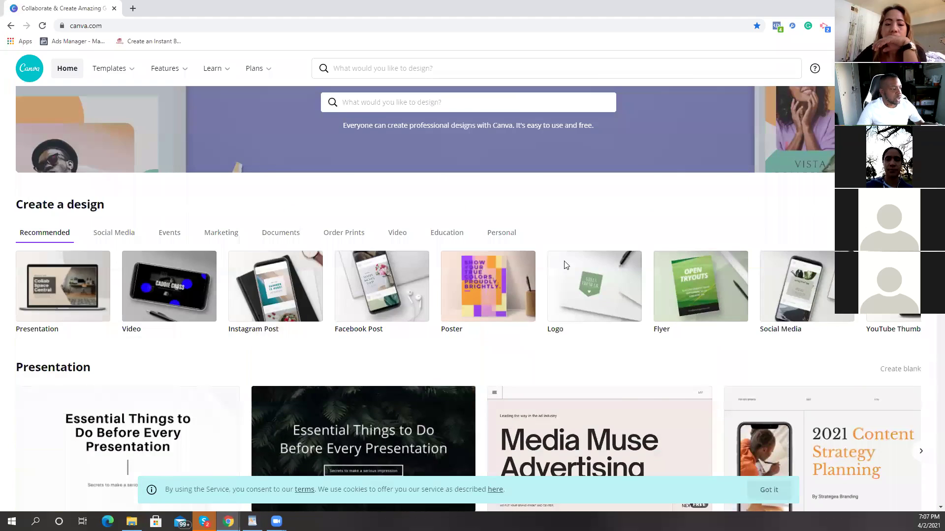
scroll(565, 266, up, 2)
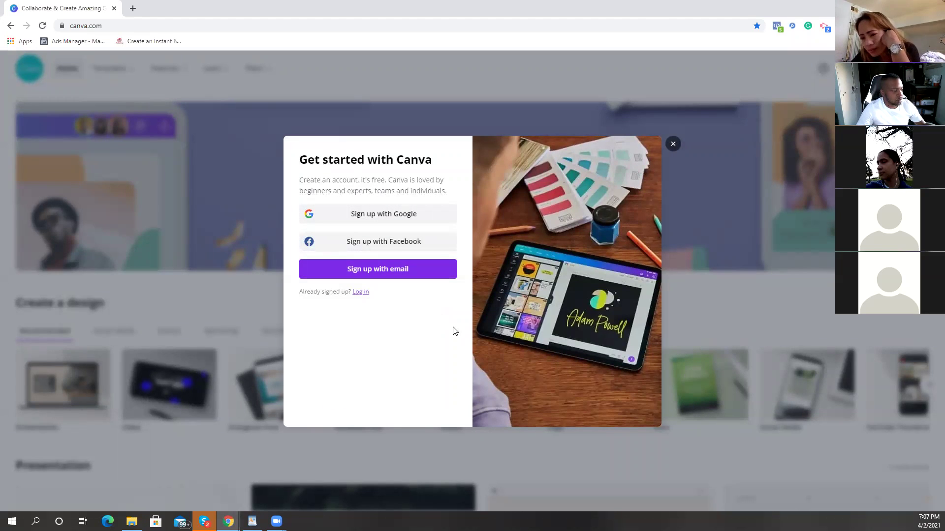
Step: Sign back into Canva with Facebook, dismissing the blank sign-in popup window
click(396, 244)
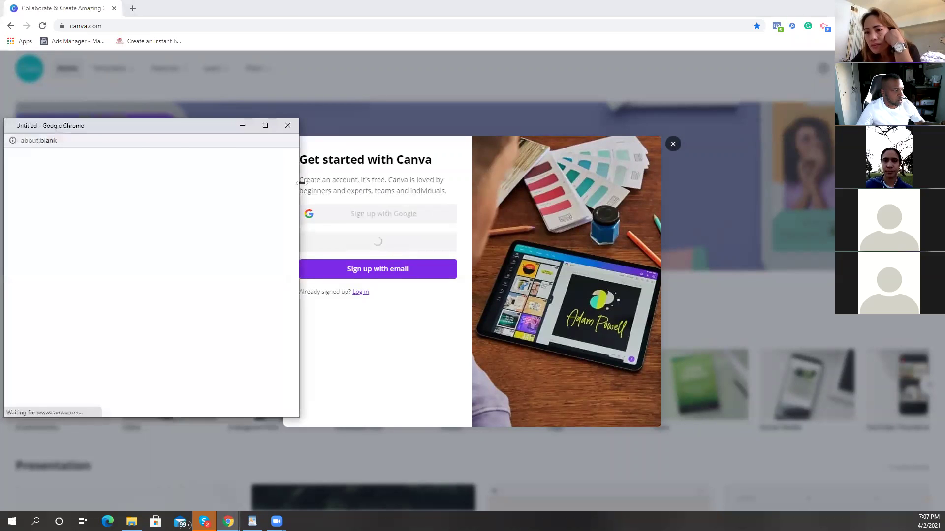
click(288, 125)
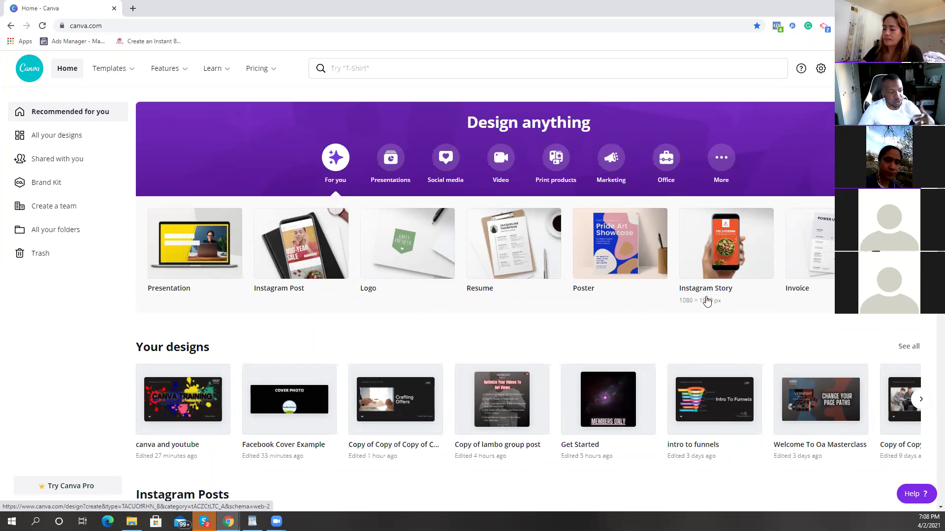
Step: Browse forward through the design-type carousel, page back to the start, and open a new browser tab
click(921, 243)
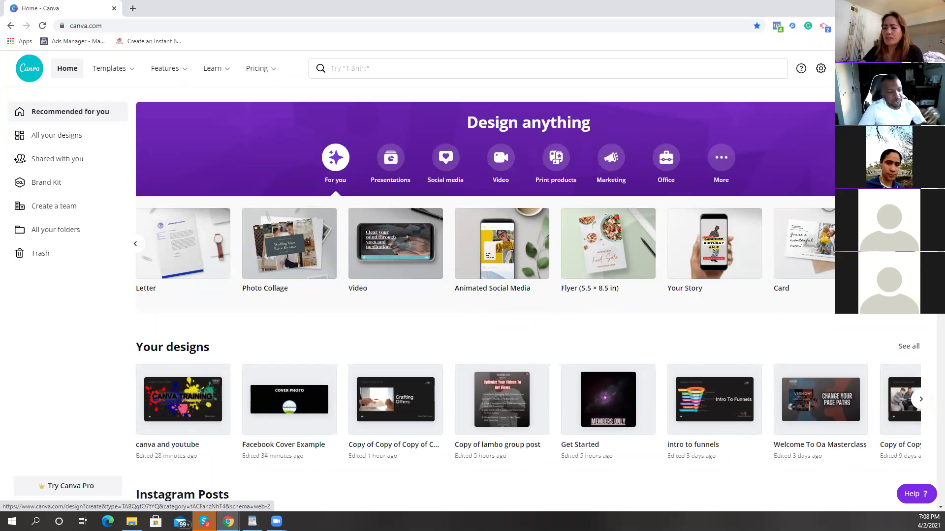
scroll(492, 295, right, 5)
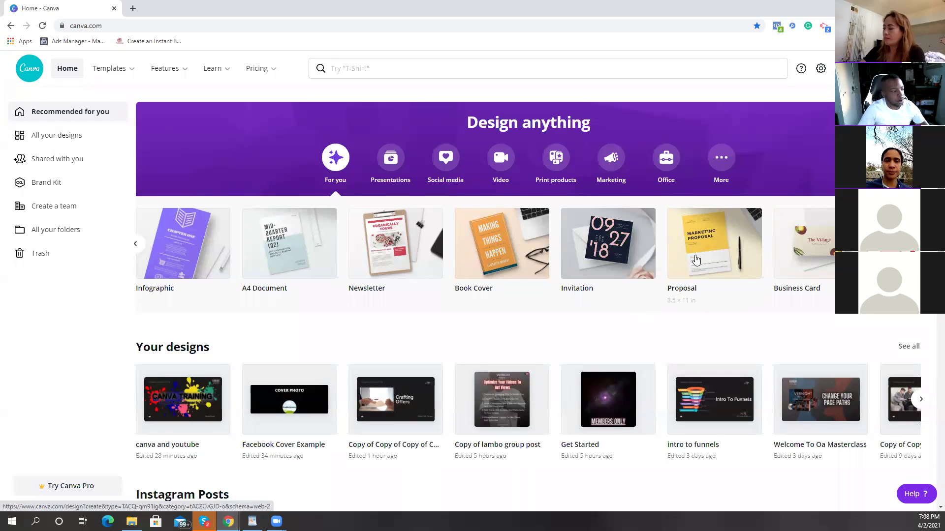
scroll(786, 259, right, 5)
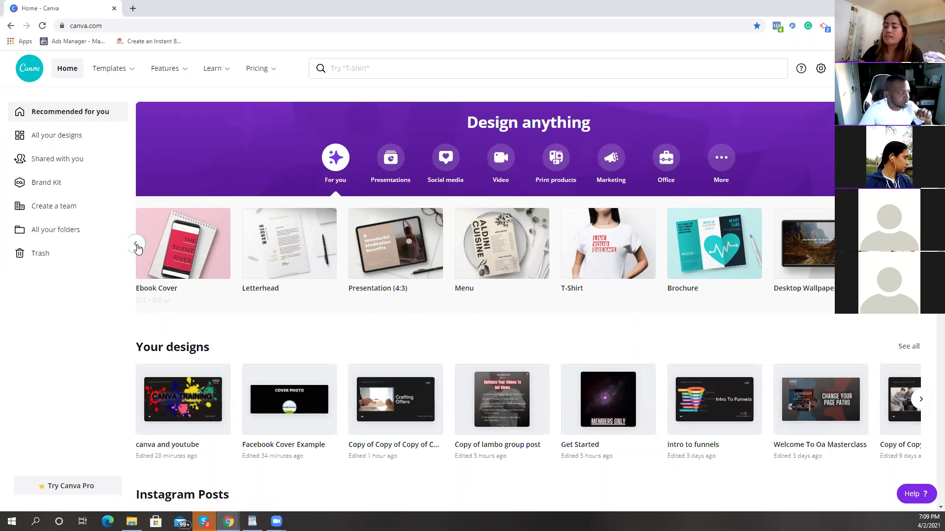
click(137, 246)
click(137, 246)
click(137, 246)
click(137, 246)
click(137, 246)
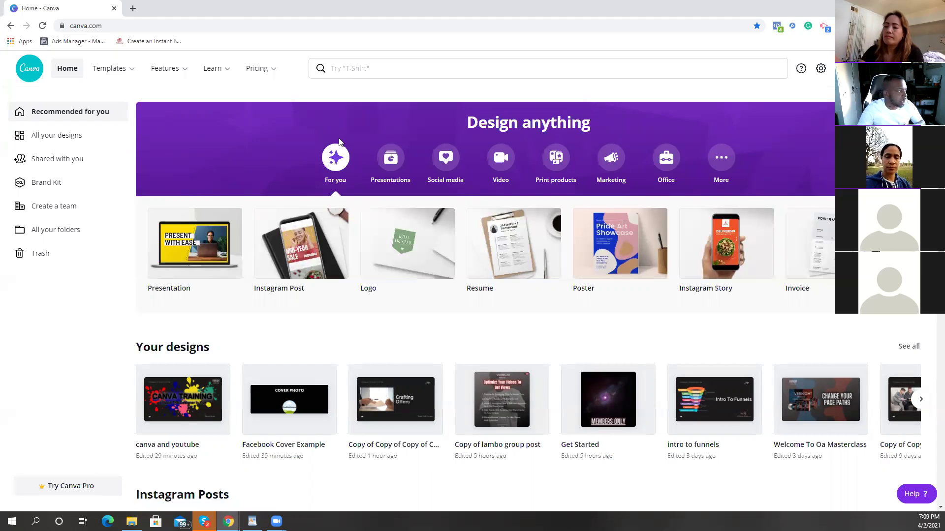
key(ctrl+t)
Step: Open Facebook from the new-tab shortcut and go to your own profile page
click(372, 258)
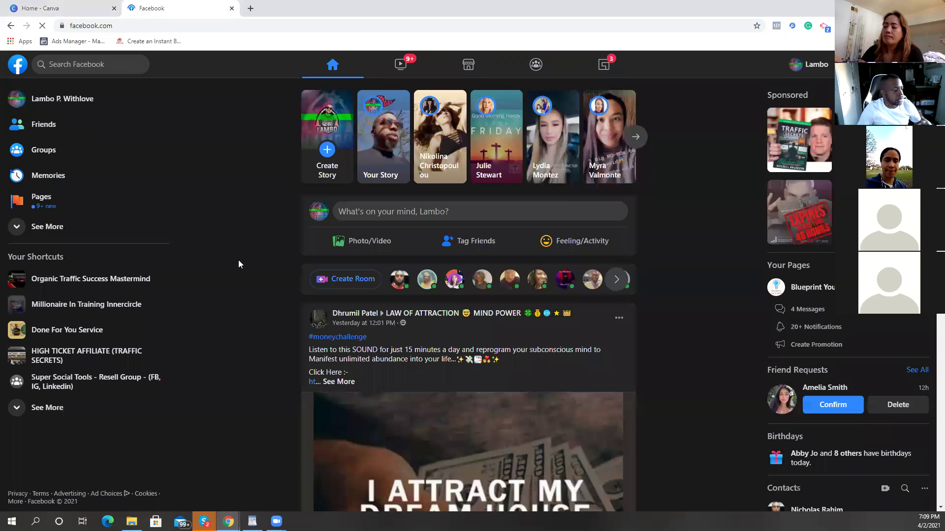
click(85, 99)
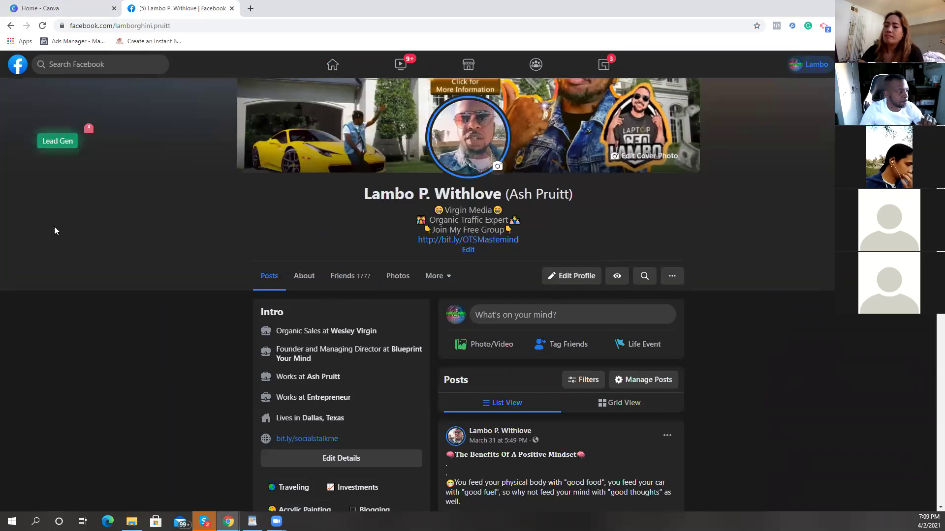
scroll(99, 244, up, 2)
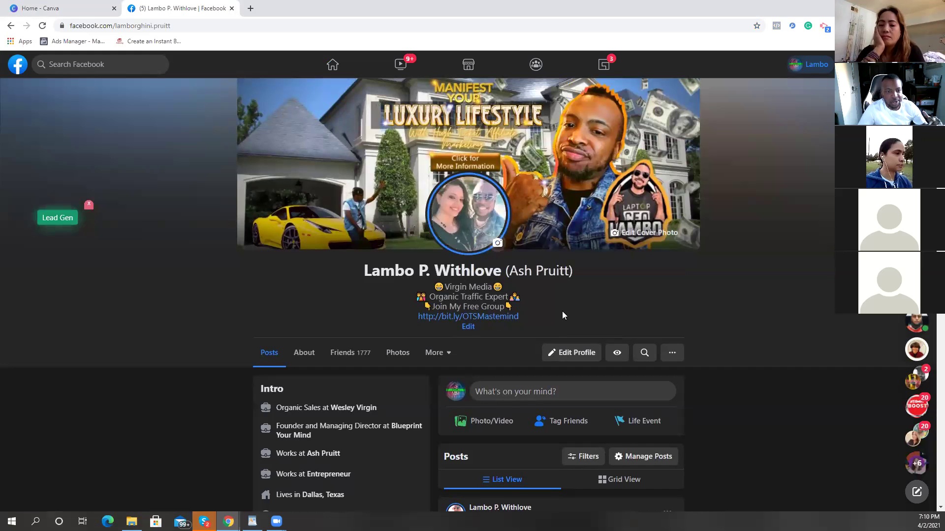
Step: Scroll the profile to review the cover photo and reach the Luxury Lifestyle featured banner
scroll(562, 312, down, 2)
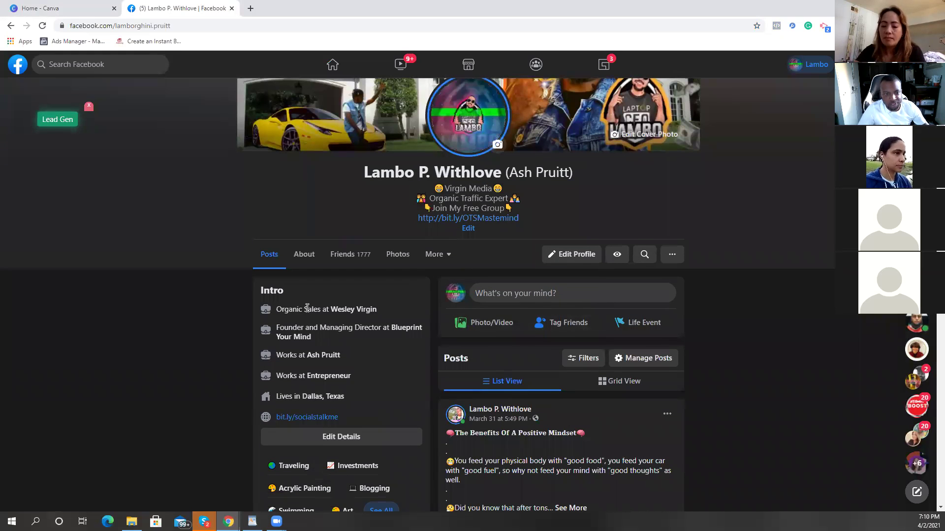
scroll(310, 299, up, 2)
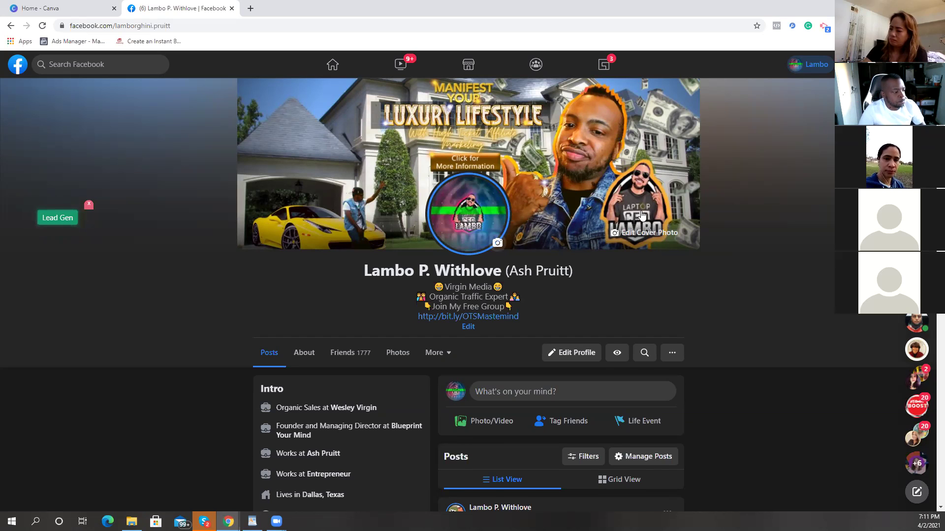
scroll(641, 215, down, 10)
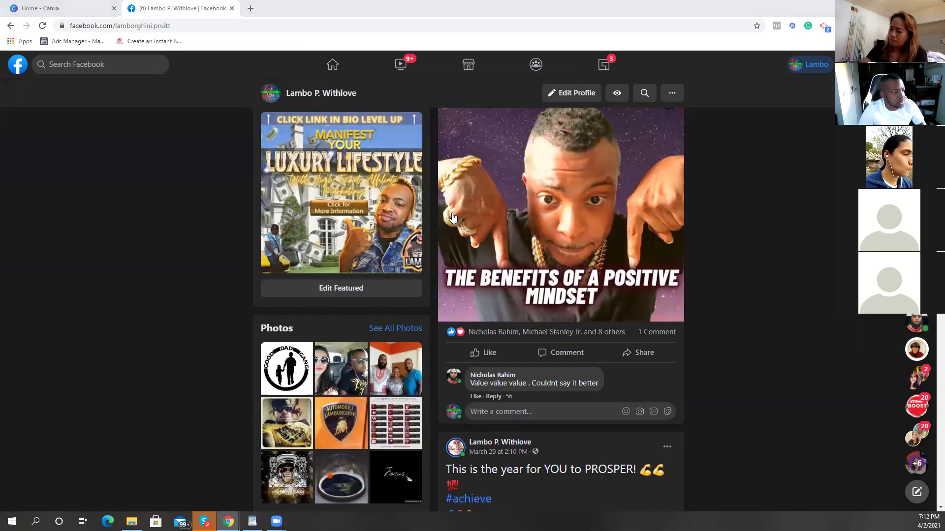
click(328, 222)
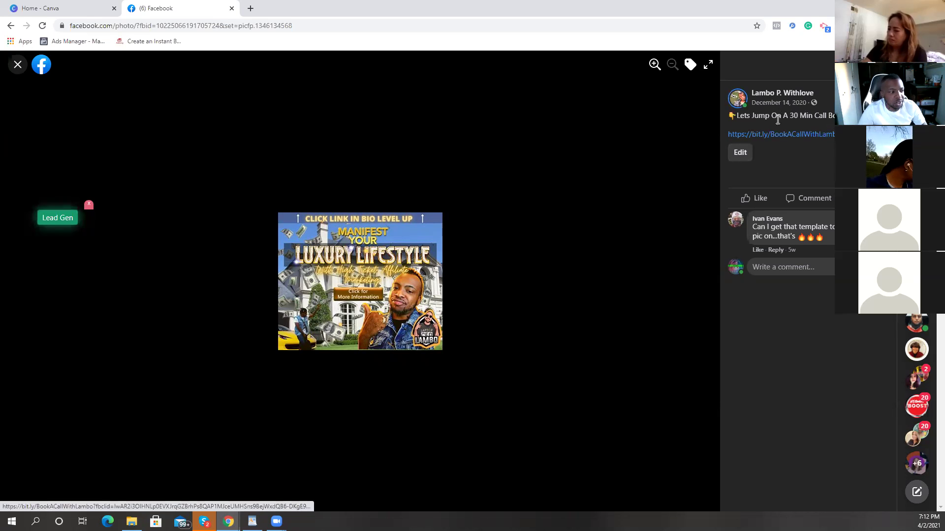
drag(736, 115, 837, 116)
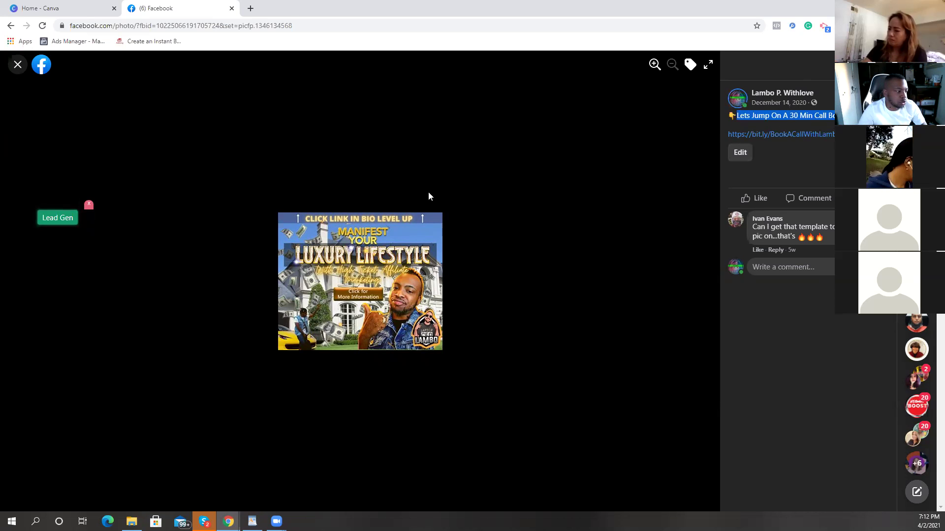
click(18, 67)
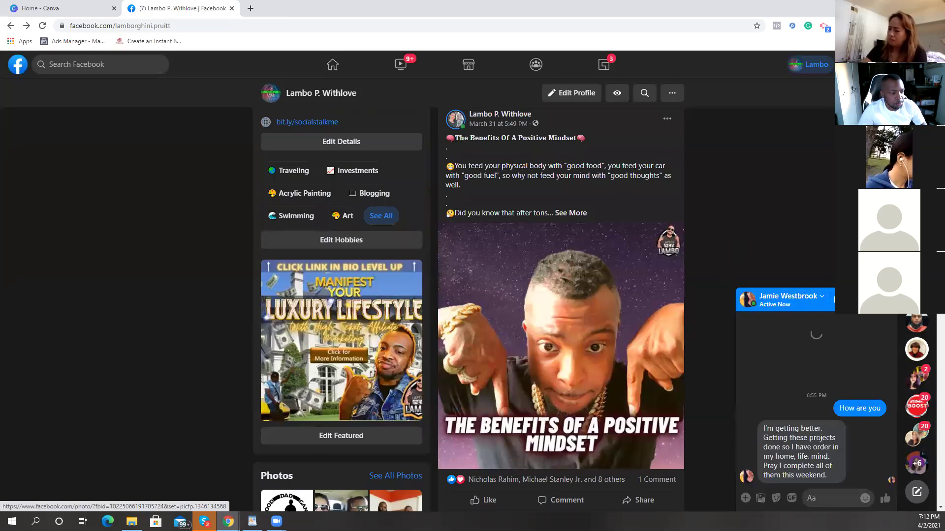
Step: Close the chat popup, scroll through the profile's recent posts, then return to the Home - Canva tab
click(889, 299)
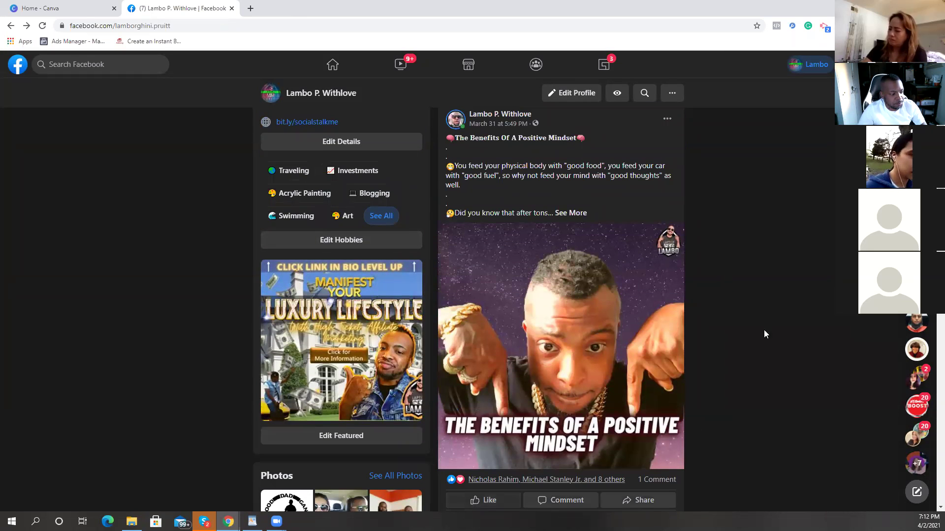
scroll(609, 269, down, 10)
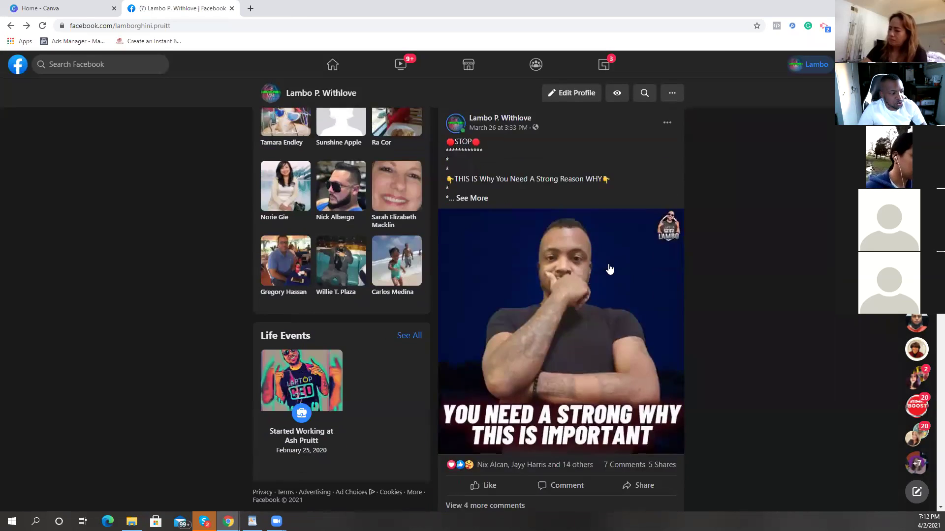
scroll(609, 269, down, 12)
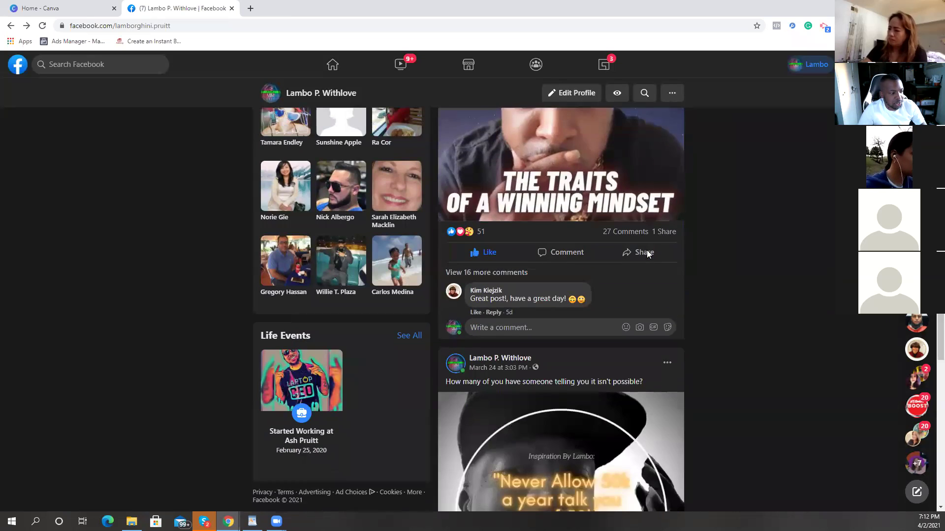
scroll(647, 252, down, 10)
scroll(646, 254, down, 12)
scroll(646, 254, down, 12)
scroll(648, 249, up, 15)
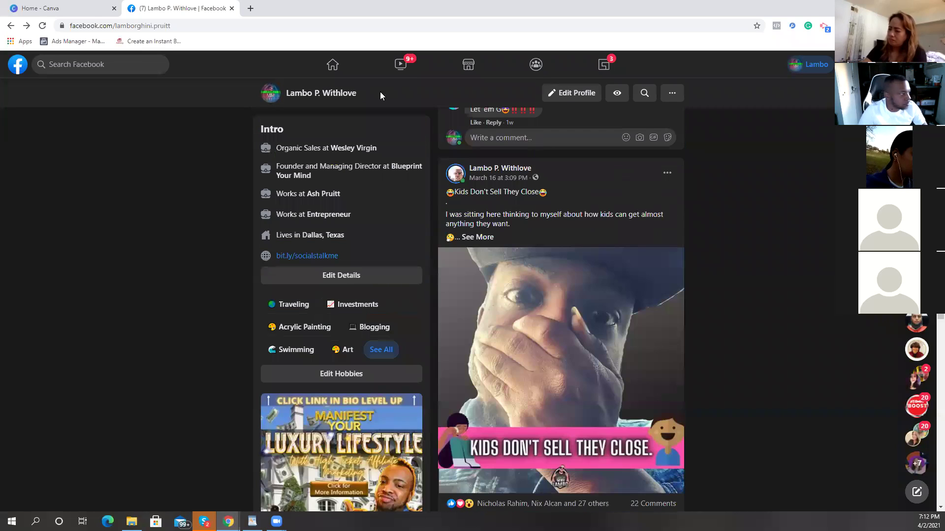
click(44, 8)
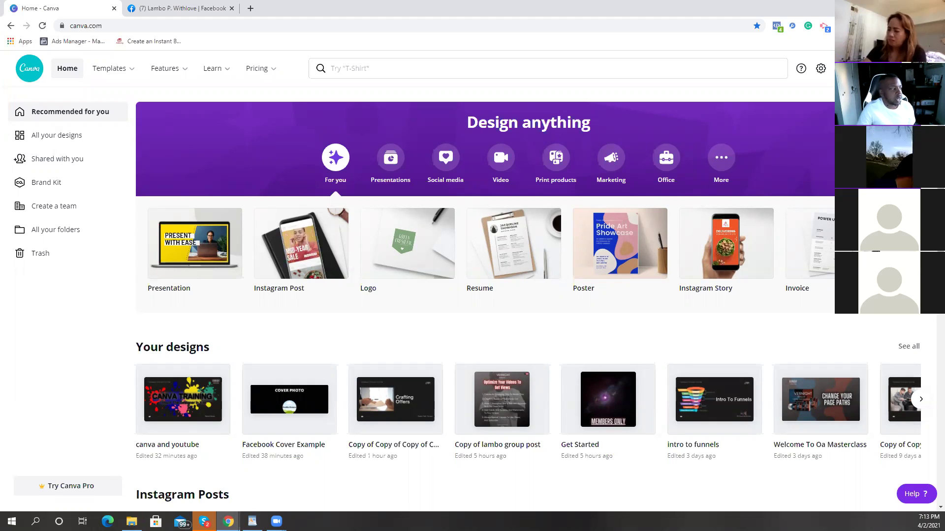
Step: Switch to the Facebook tab to view the profile's Luxury Lifestyle cover photo
click(179, 8)
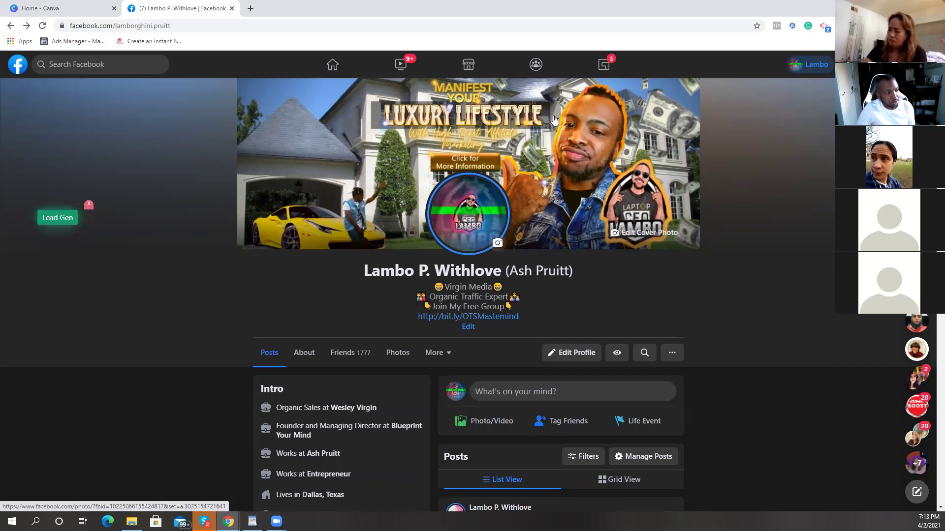
Step: Save the Luxury Lifestyle cover image as a .jpg in Downloads and open it in Photos
right_click(588, 119)
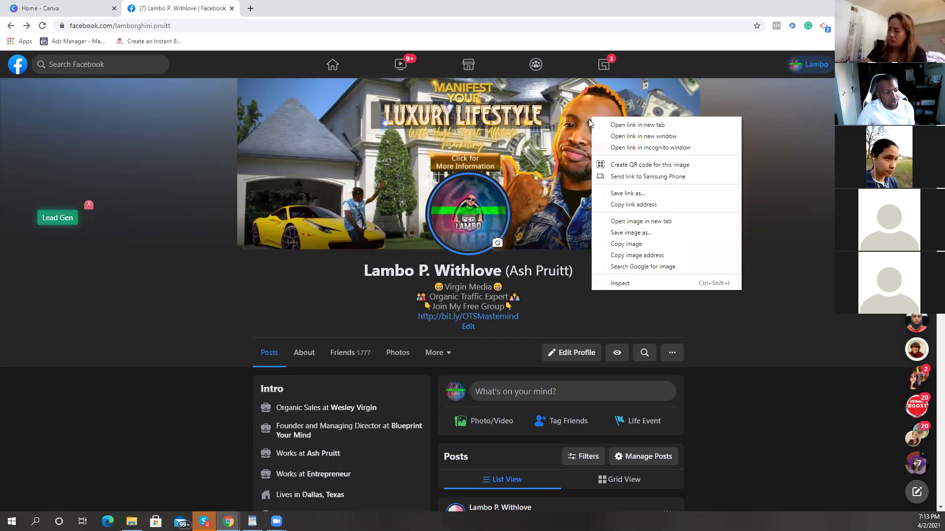
click(635, 233)
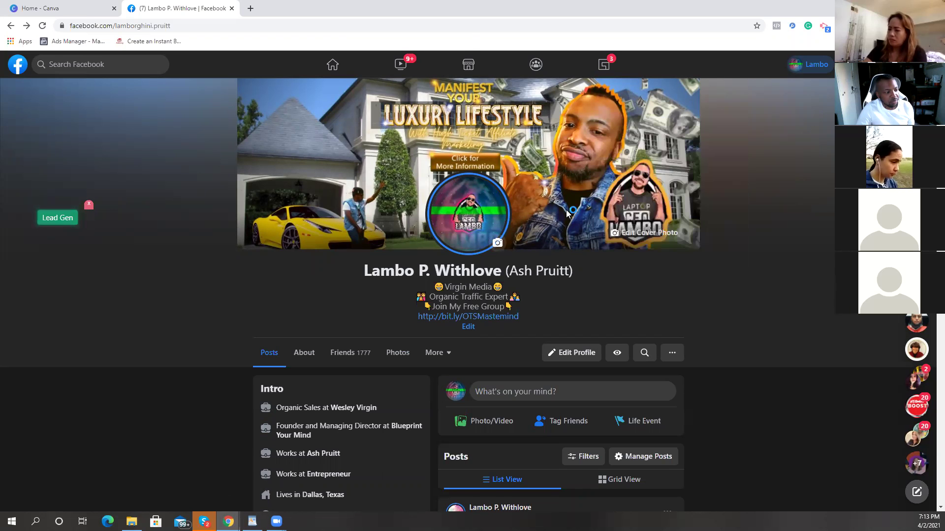
click(387, 249)
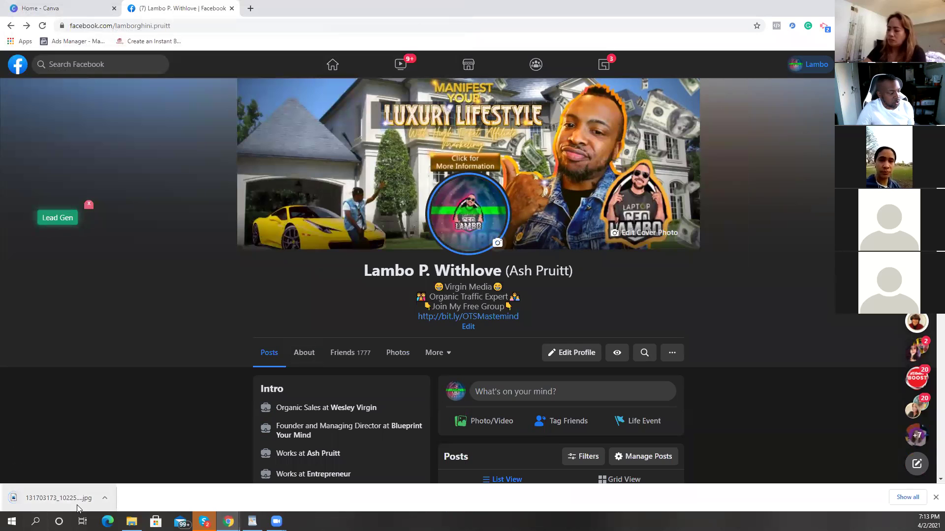
click(59, 498)
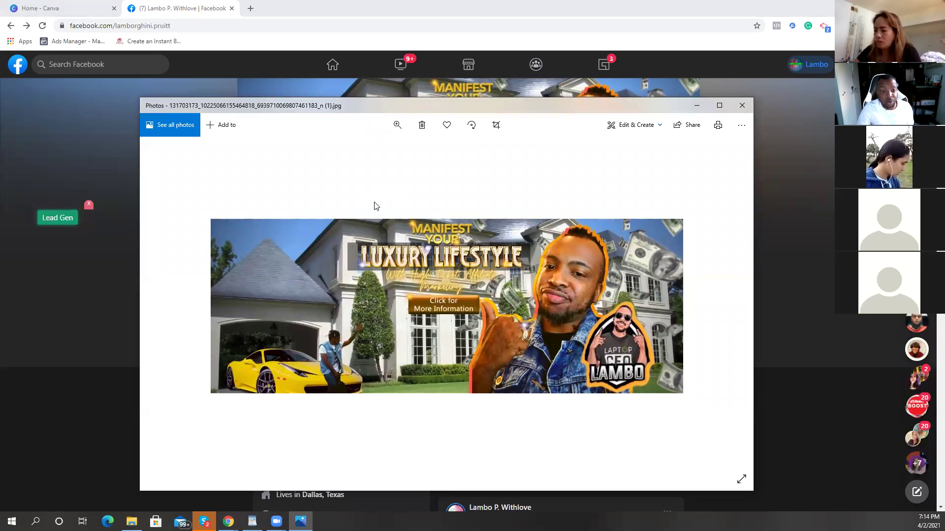
Step: Show the cover image's file info and copy its 960 x 355 dimensions value
click(742, 129)
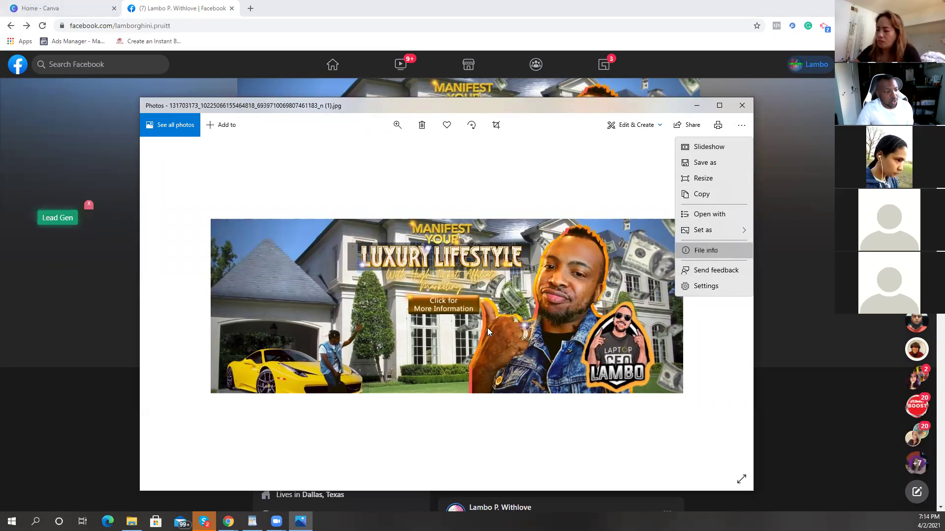
key(alt+Return)
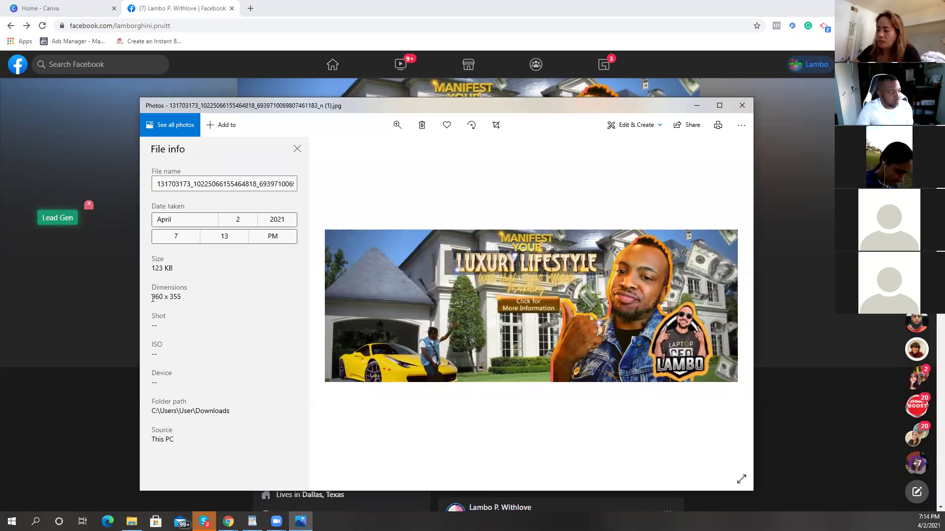
drag(152, 296, 181, 297)
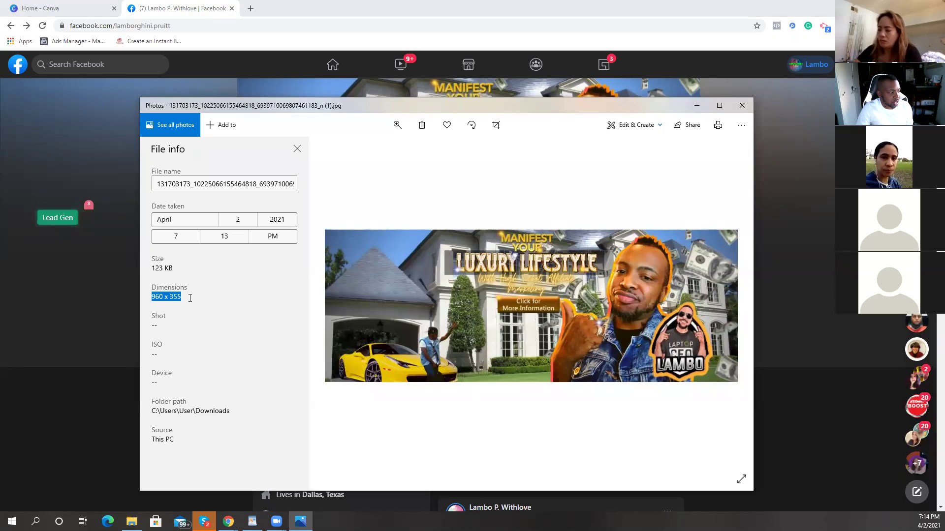
right_click(171, 300)
click(199, 317)
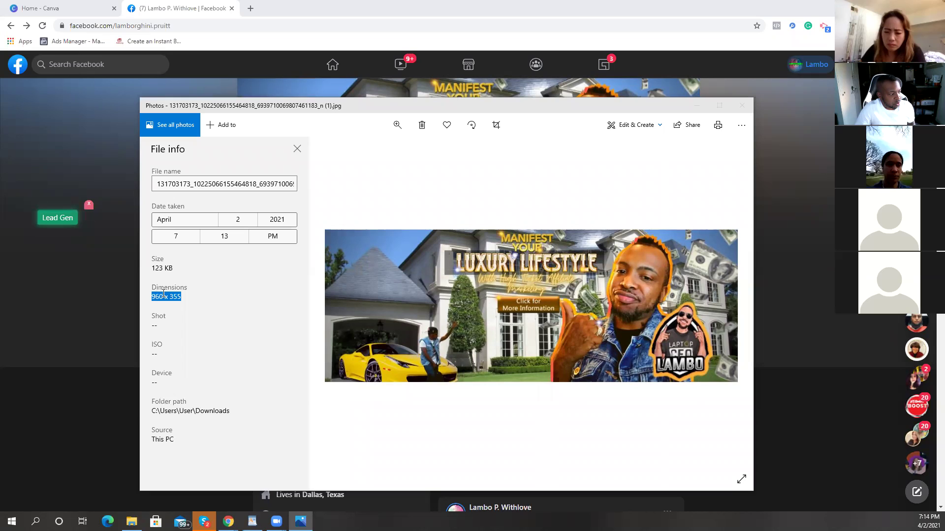
Step: Close Photos, switch to the Canva home tab, and bring back the 960 x 355 file info
click(741, 105)
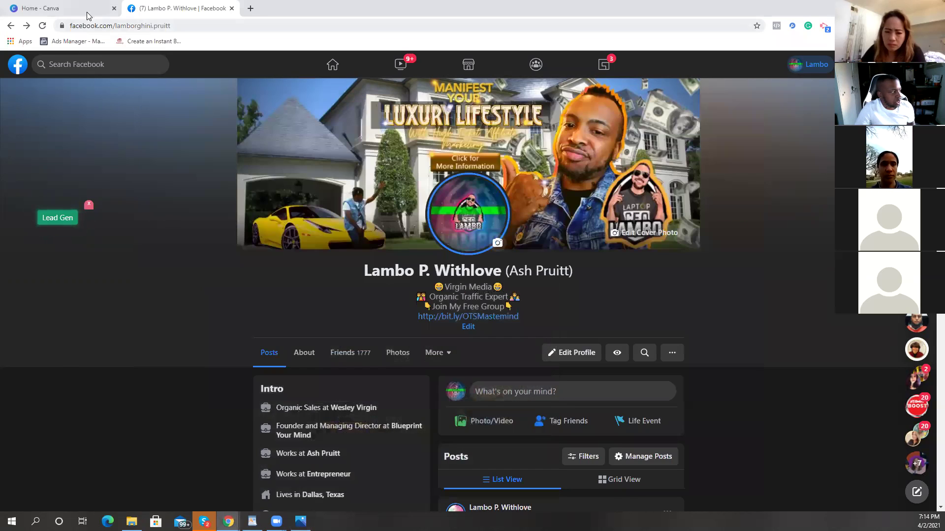
click(87, 15)
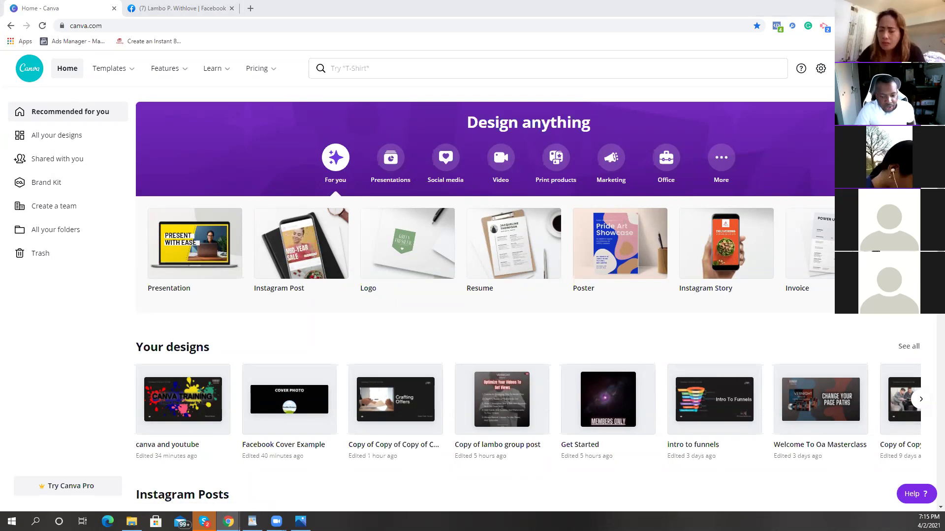
click(300, 521)
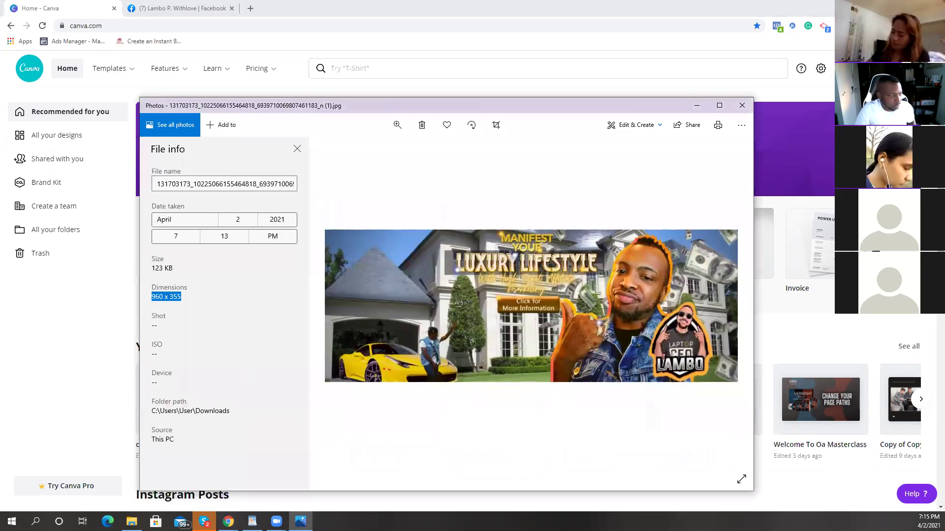
Step: Close the Windows Photos image viewer to reveal the Canva home page again
click(180, 298)
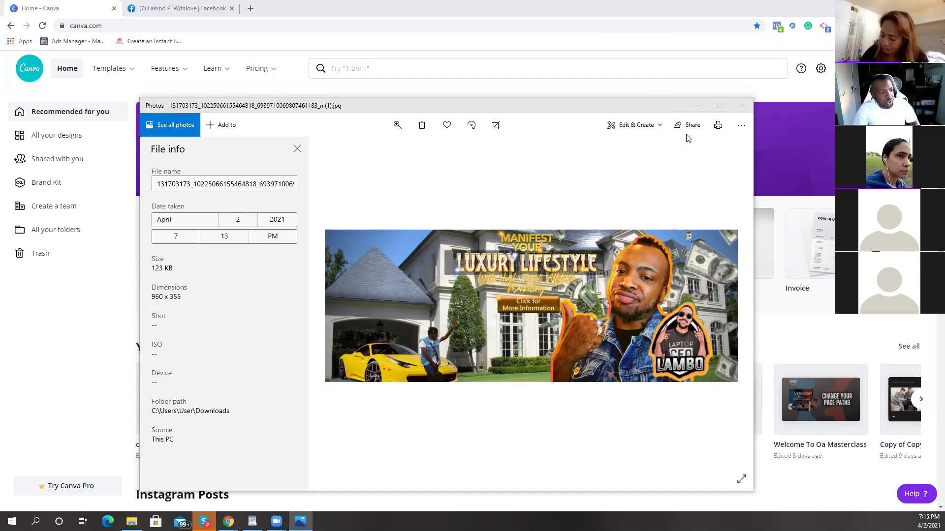
click(807, 184)
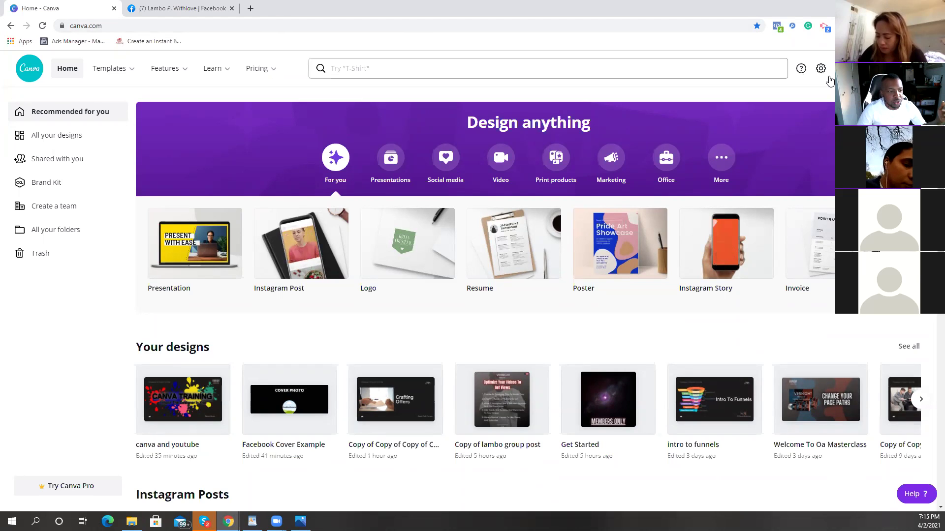
Step: Create a new custom-size Canva design of 960 x 355 px
click(856, 116)
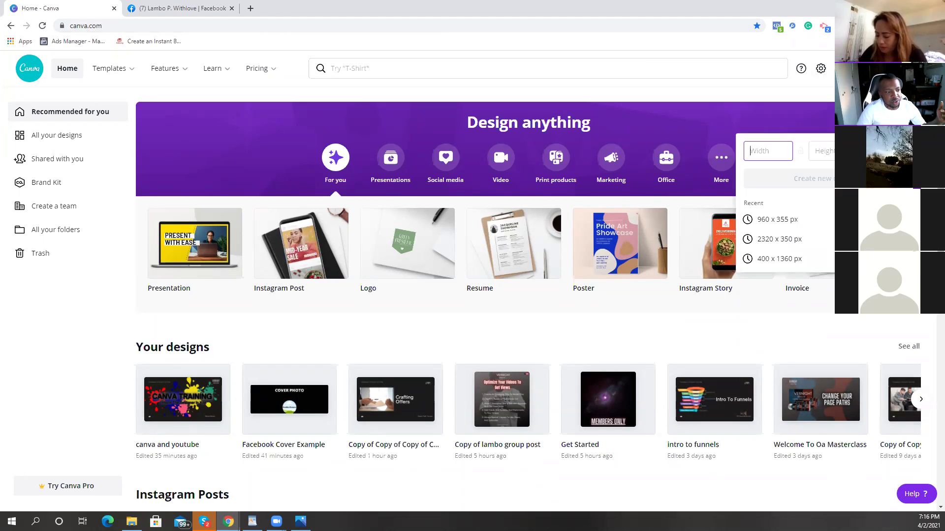
key(Escape)
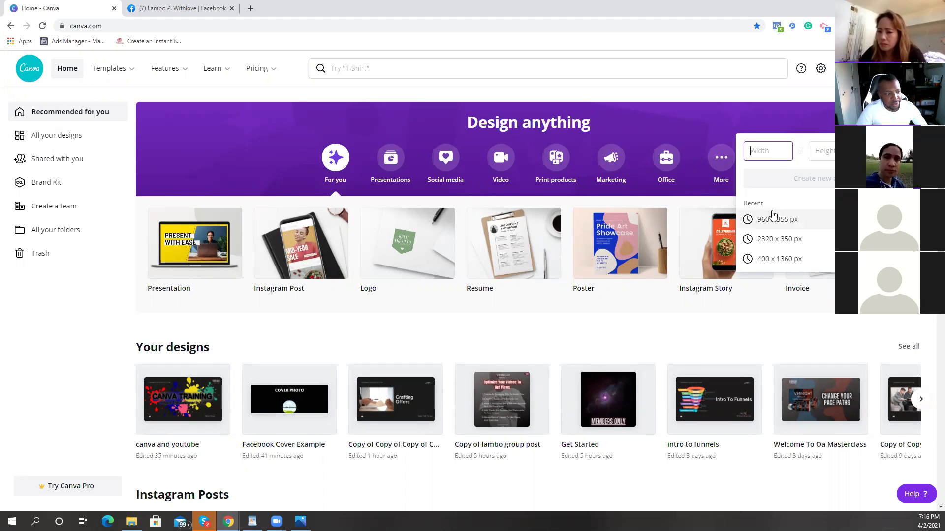
text(960)
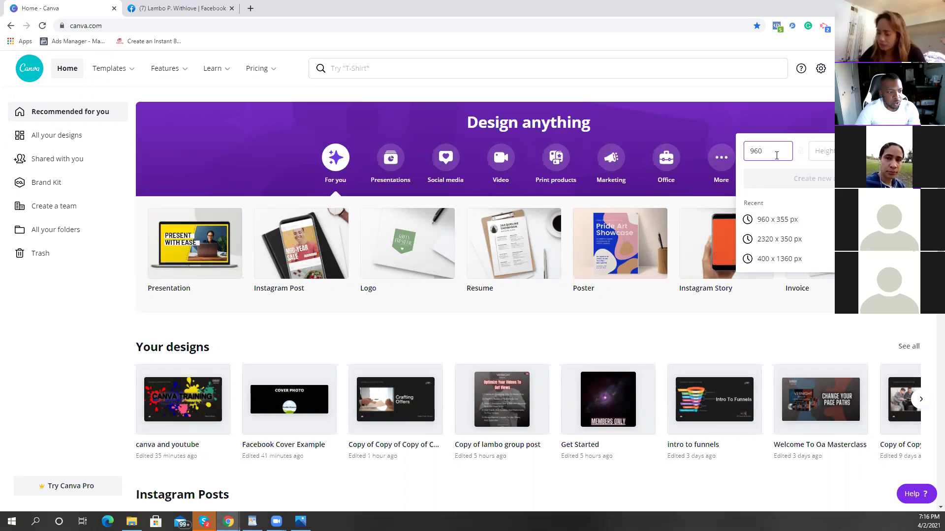
click(827, 153)
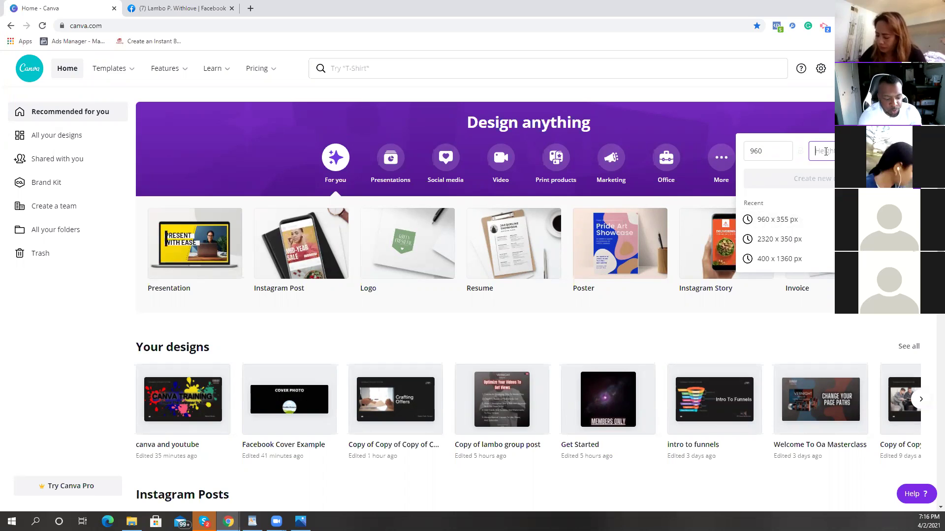
text(355)
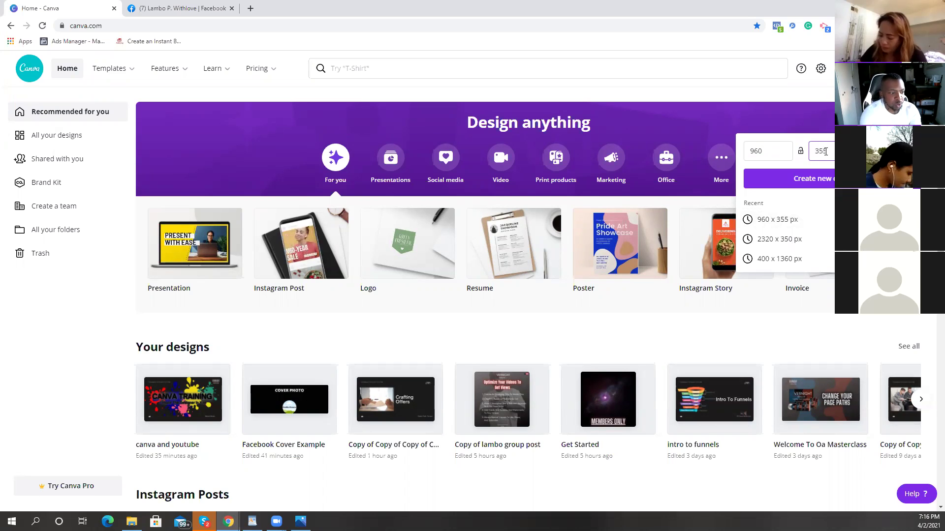
click(816, 178)
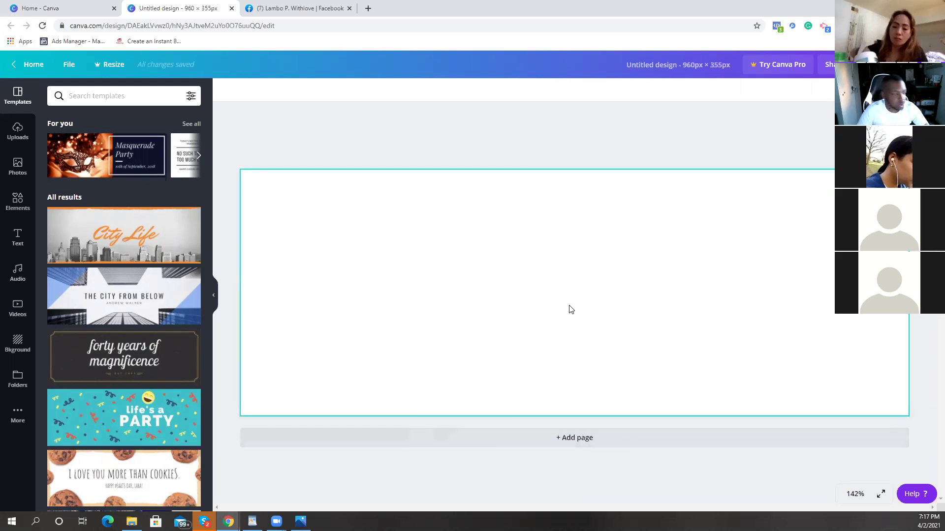
Step: Apply the Retirement Bash template to the banner
scroll(90, 174, down, 2)
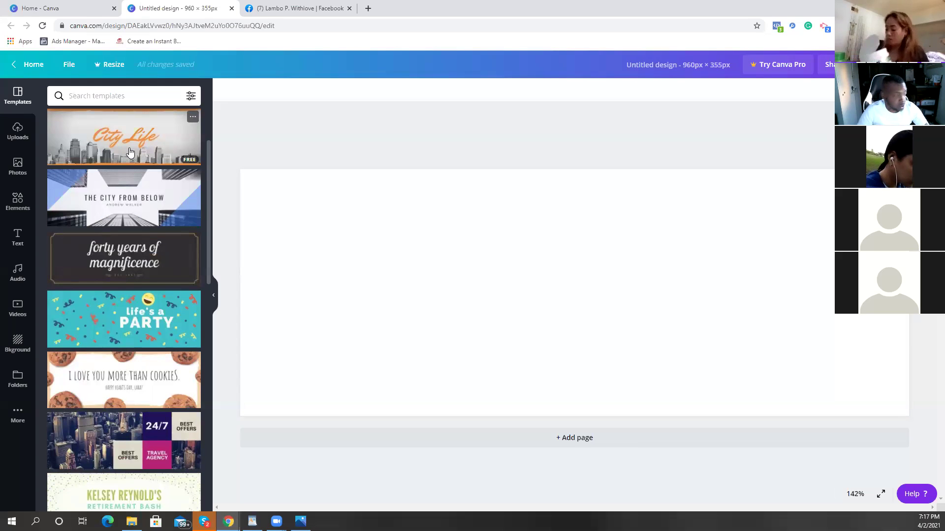
scroll(88, 167, down, 2)
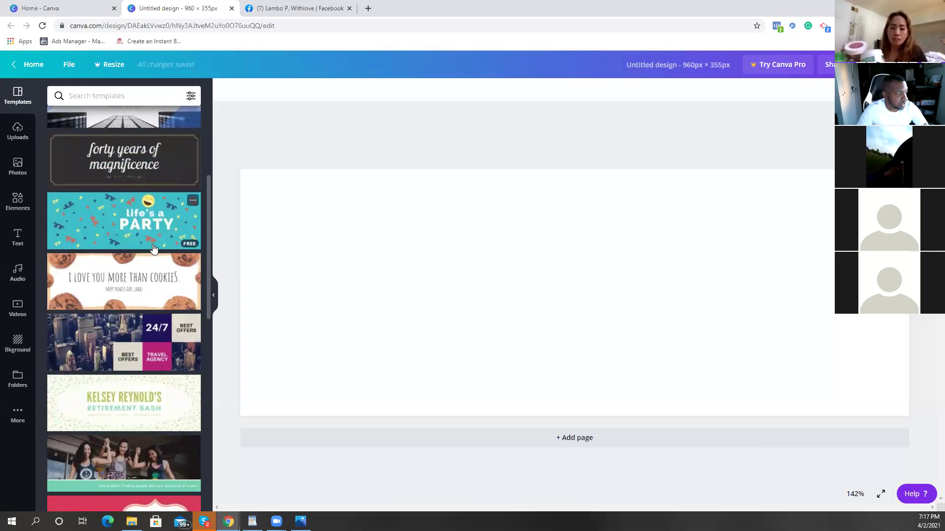
scroll(153, 248, down, 2)
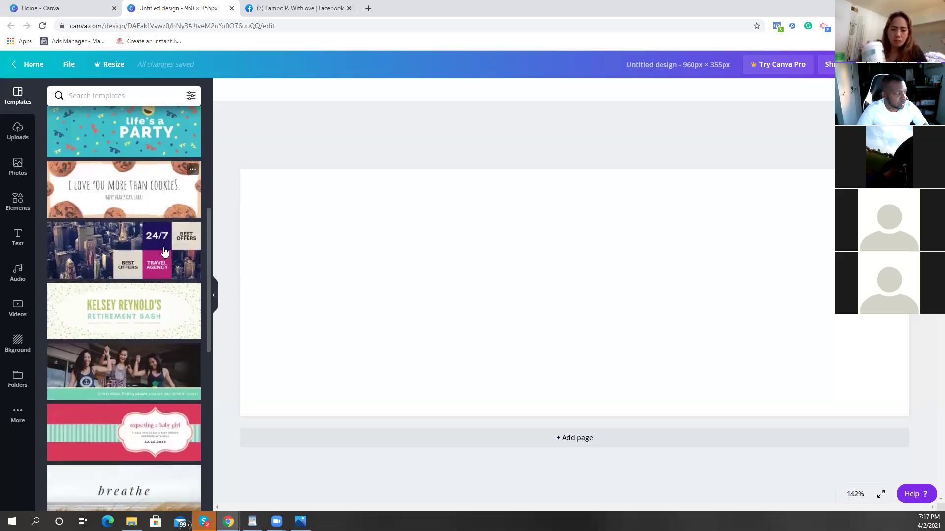
scroll(154, 310, down, 1)
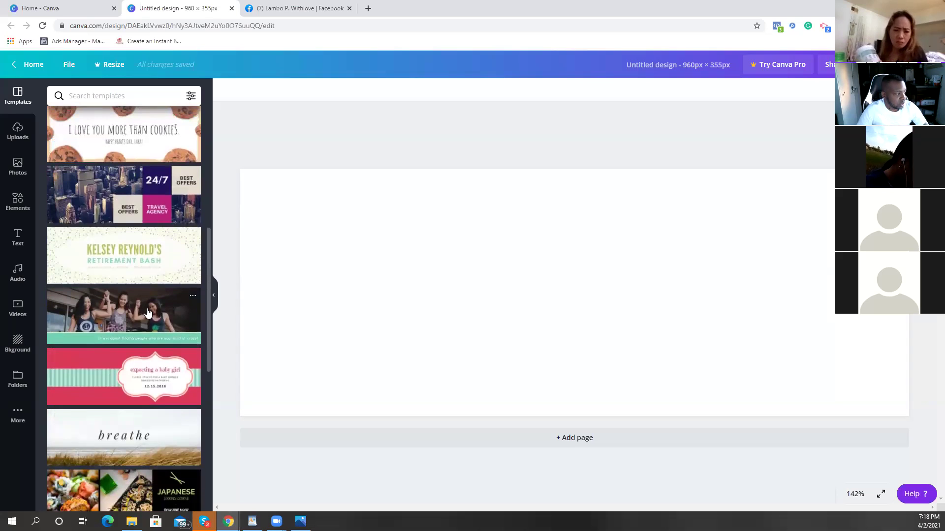
click(157, 266)
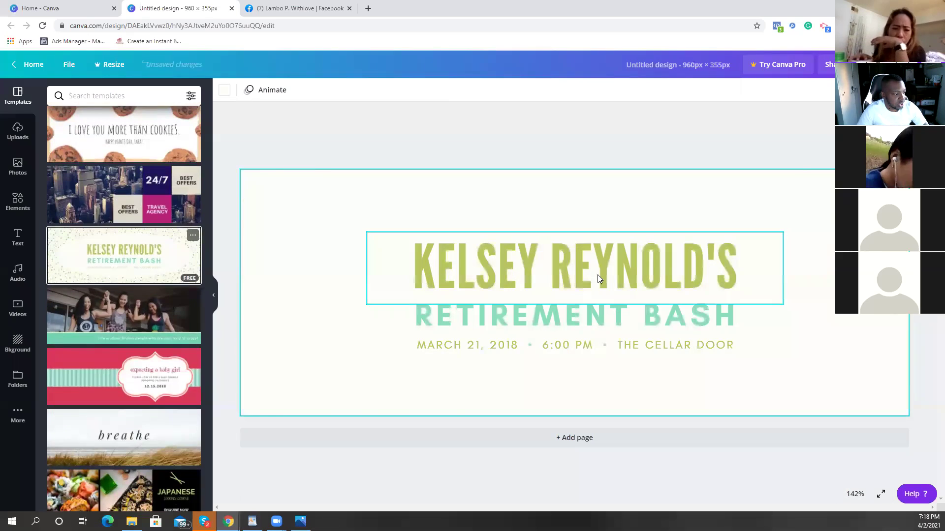
Step: Erase all the text in the template's name heading
click(578, 274)
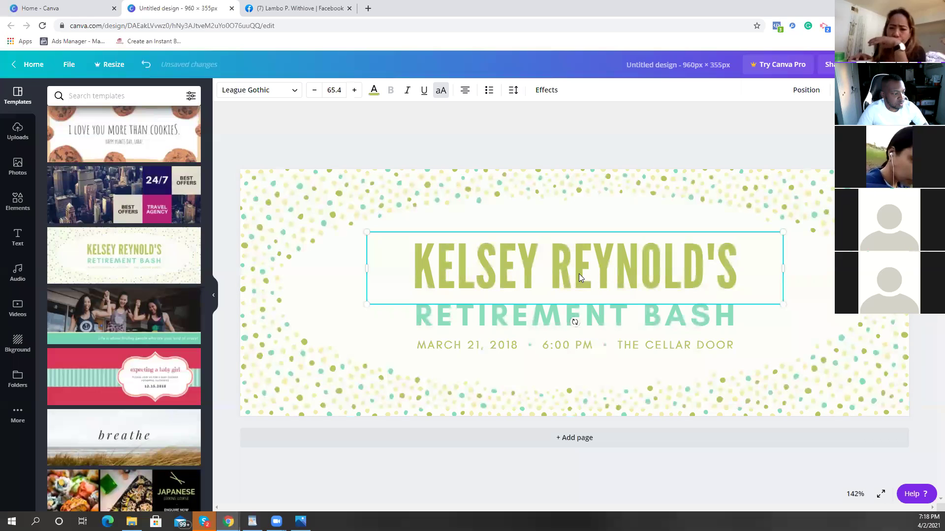
click(129, 267)
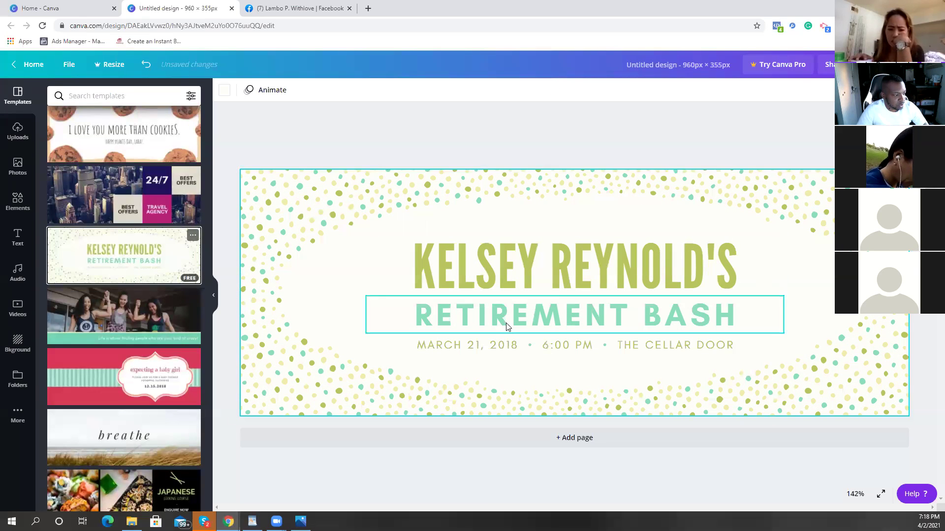
click(565, 277)
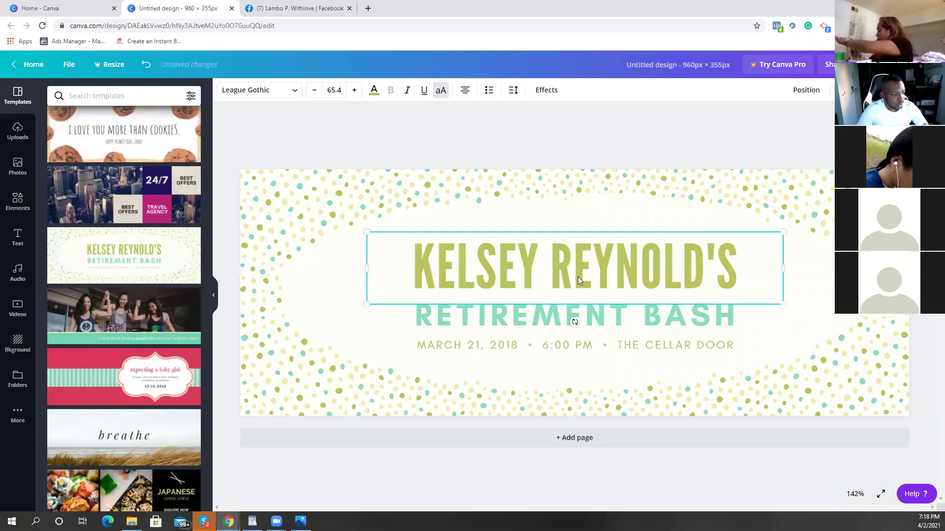
double_click(735, 279)
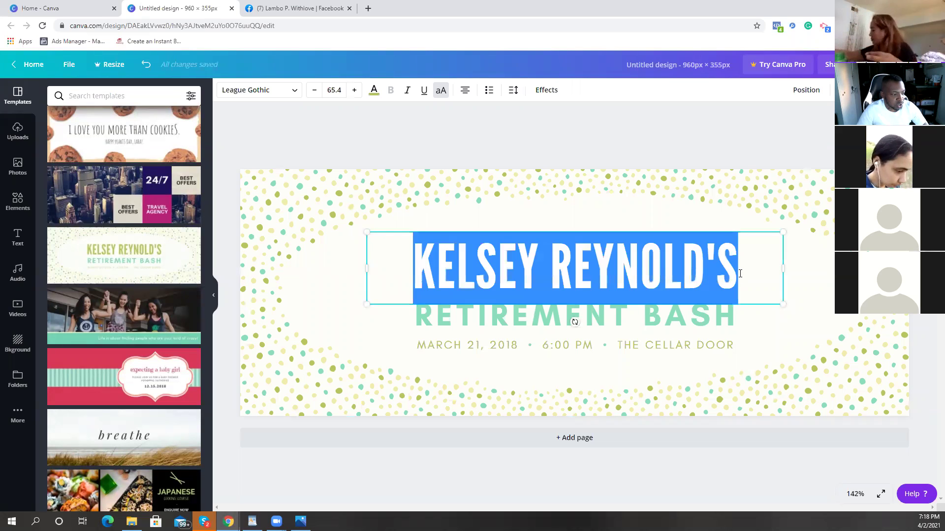
key(BackSpace)
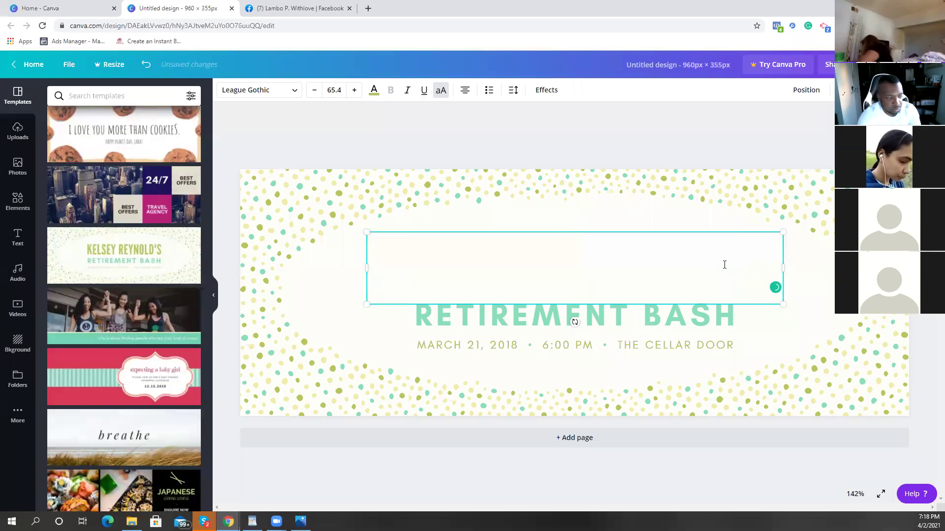
text(AOSISDODAN)
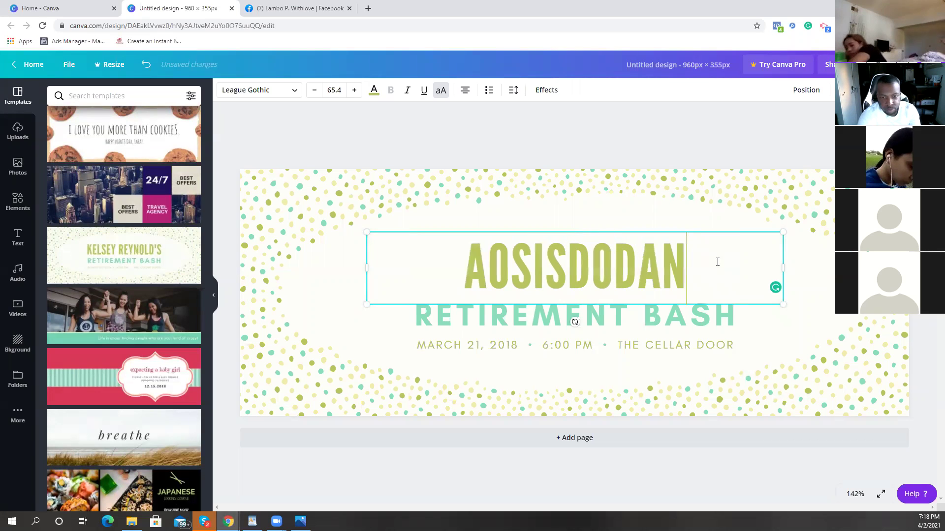
key(BackSpace)
key(BackSpace)
key(BackSpace)
key(BackSpace)
key(BackSpace)
key(BackSpace)
key(BackSpace)
key(BackSpace)
key(BackSpace)
key(BackSpace)
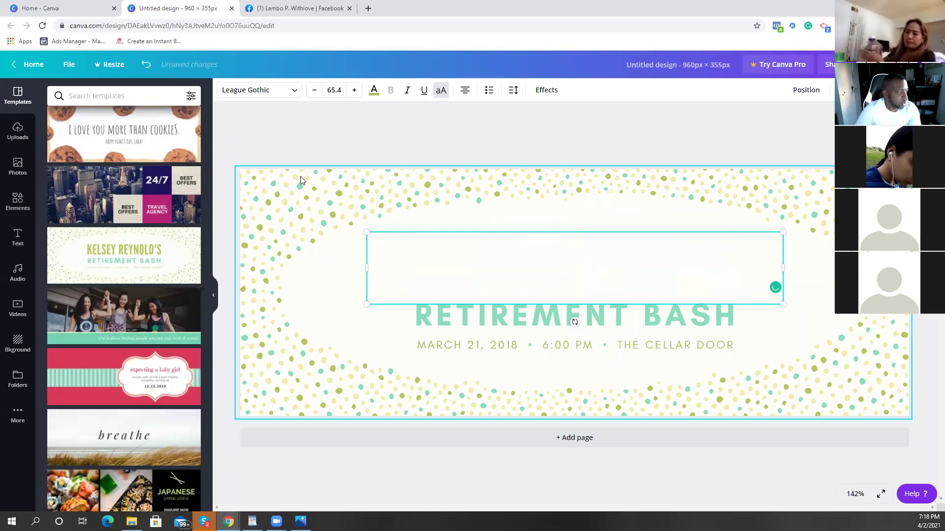
Step: Delete the empty heading box and the remaining RETIREMENT BASH text lines
click(268, 174)
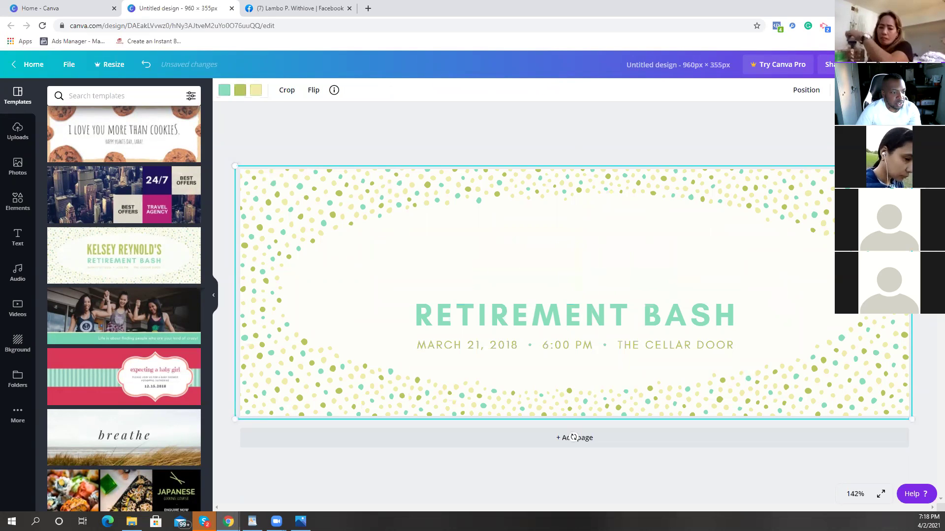
click(594, 310)
drag(331, 248, 811, 371)
key(Delete)
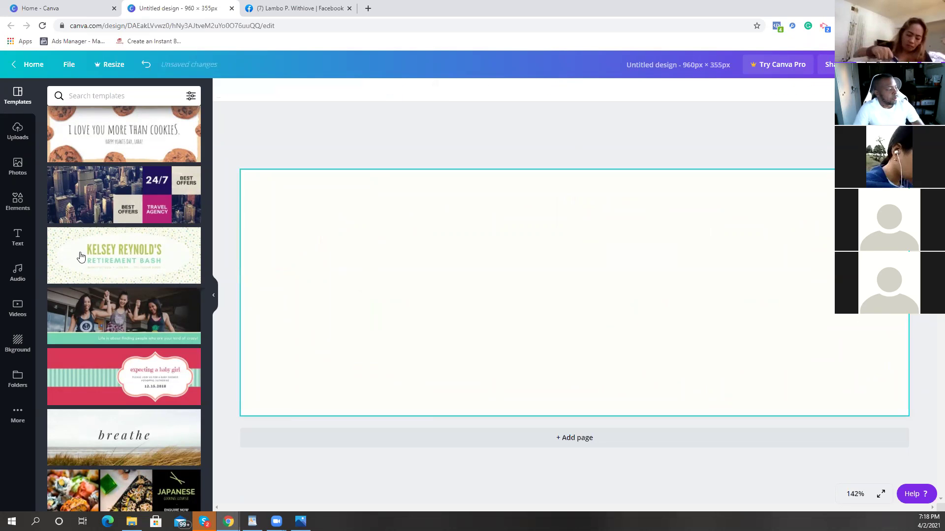
Step: Browse the Templates, Uploads, Photos and Elements panels
scroll(88, 213, down, 1)
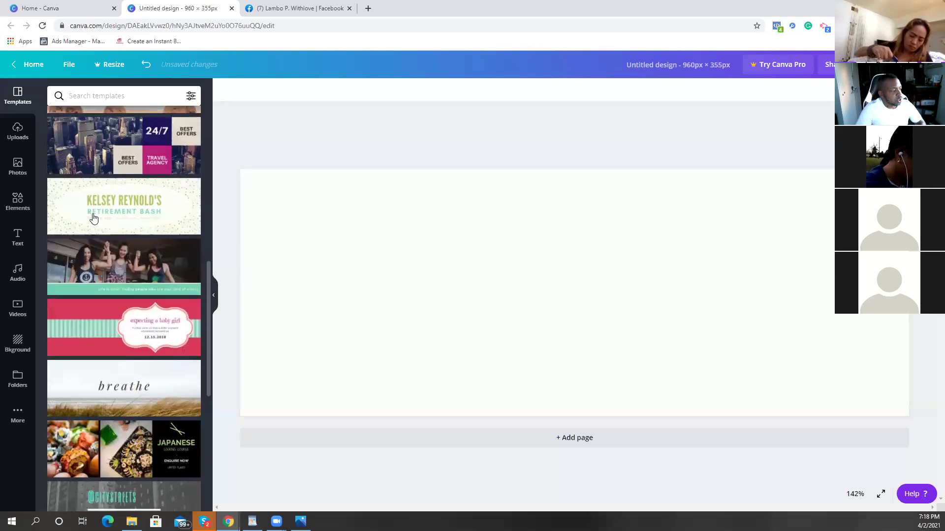
scroll(94, 218, down, 5)
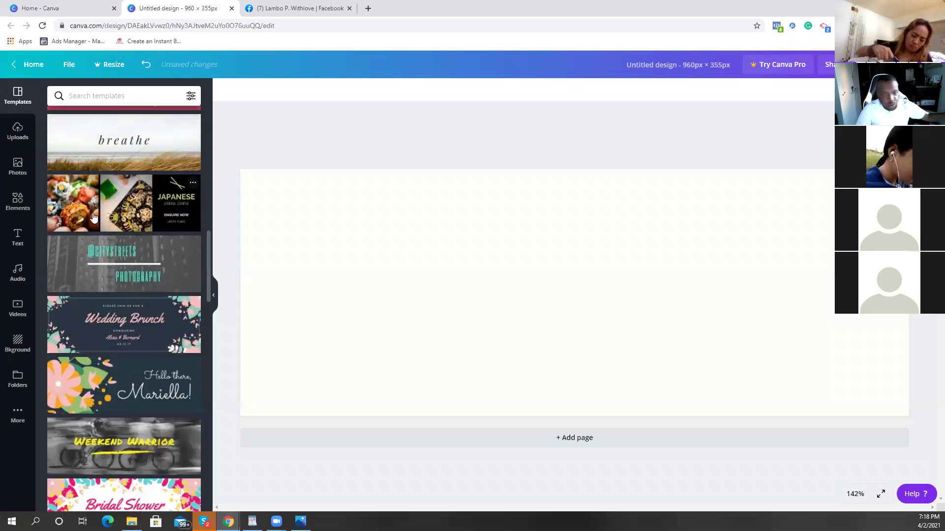
scroll(94, 217, down, 3)
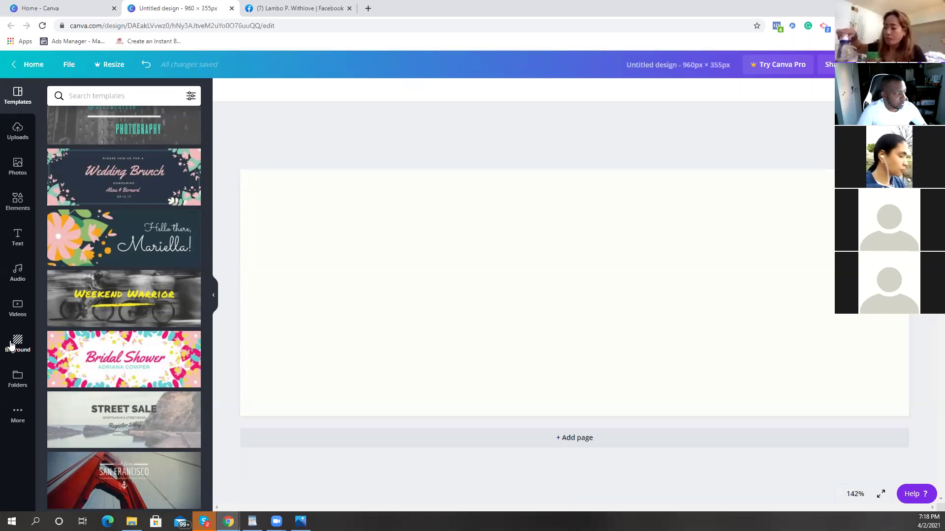
click(23, 134)
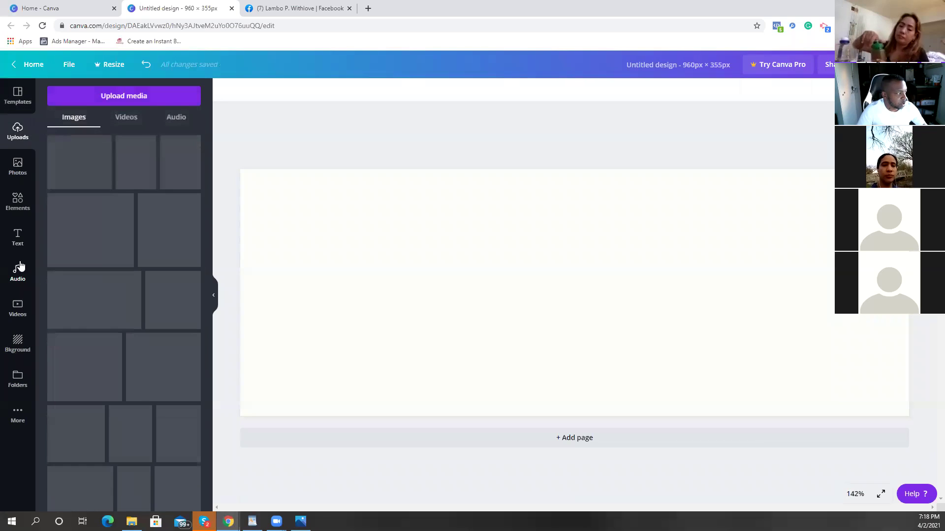
click(18, 169)
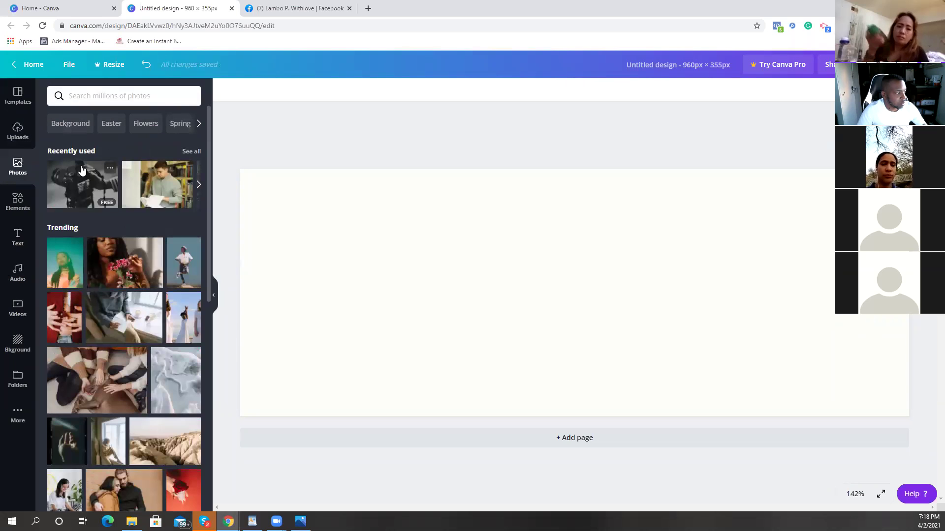
click(27, 209)
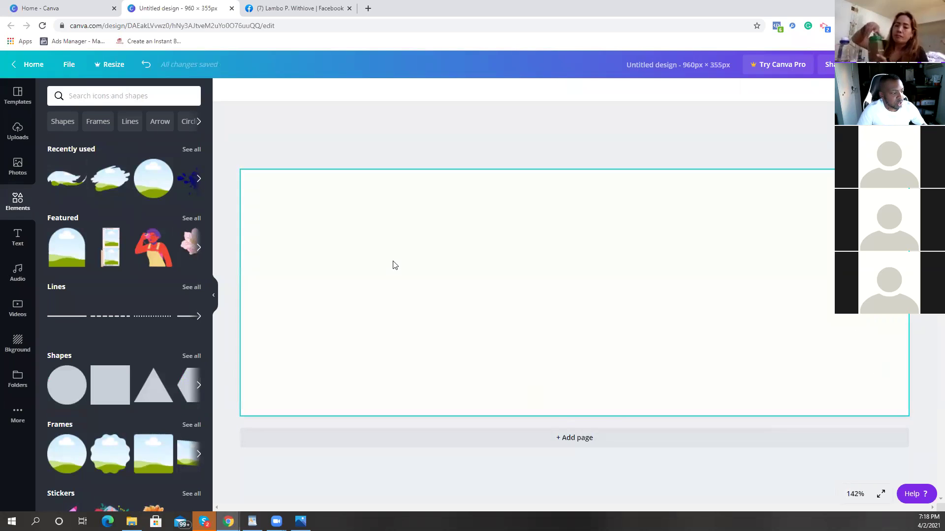
Step: Scroll through the text styles in the Text panel
click(17, 243)
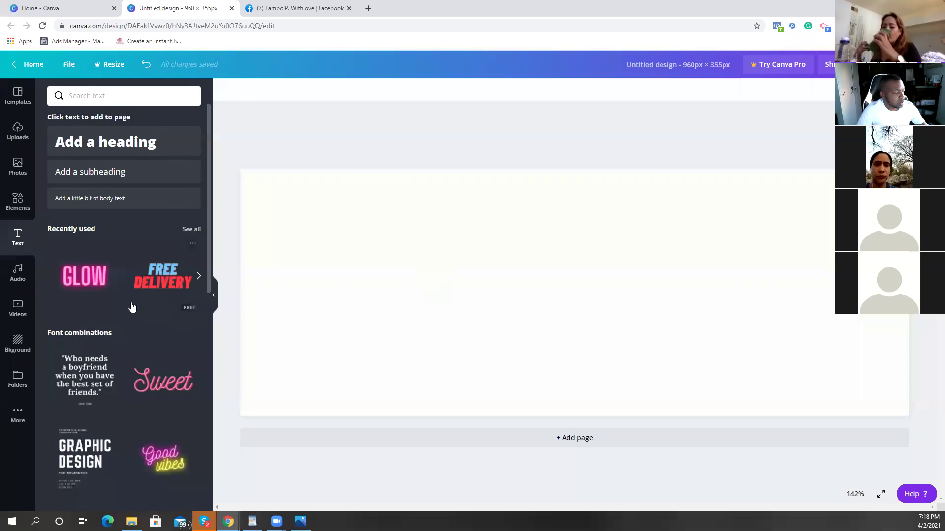
scroll(124, 295, down, 2)
scroll(124, 295, down, 4)
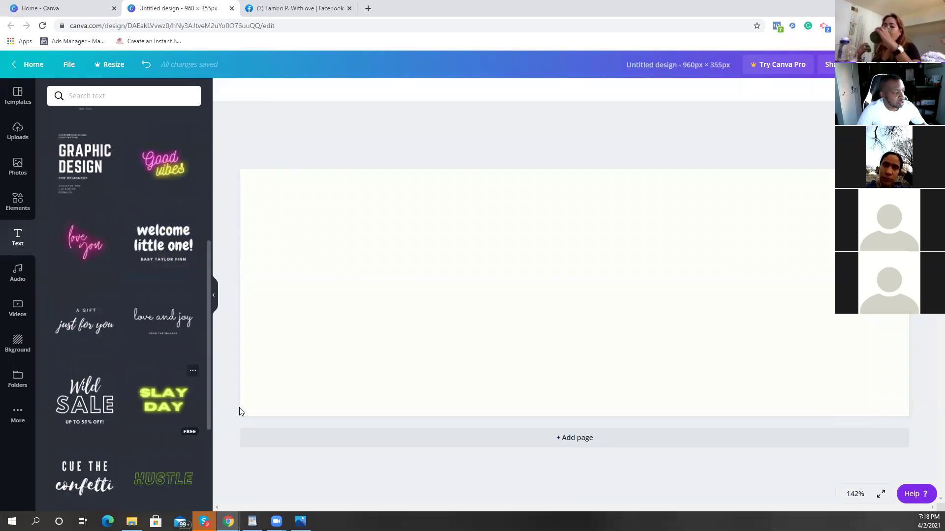
mouse_move(198, 391)
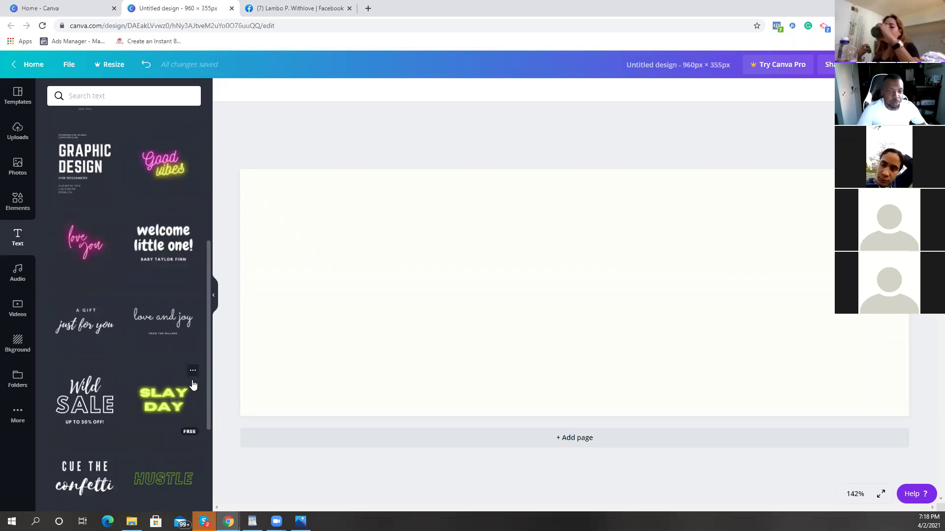
mouse_move(95, 358)
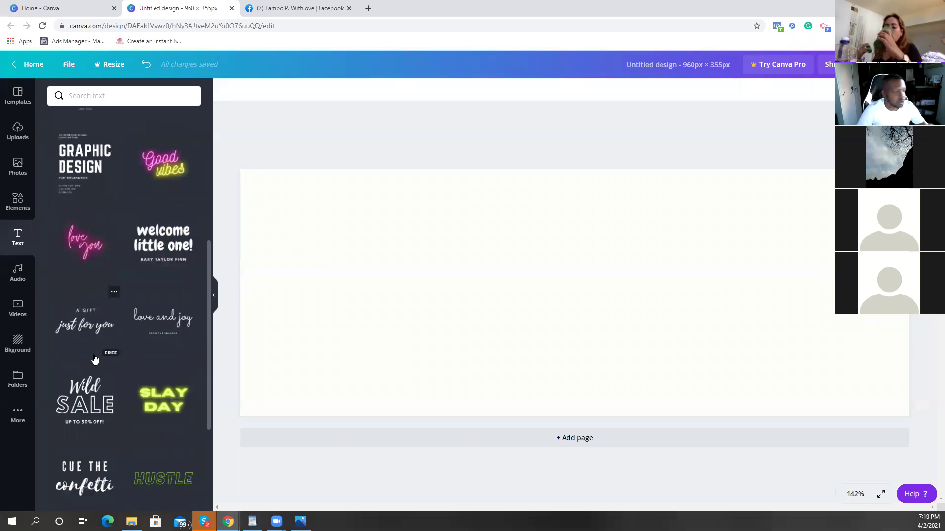
Step: Browse the Audio and Videos libraries, then show the Background choices
click(20, 275)
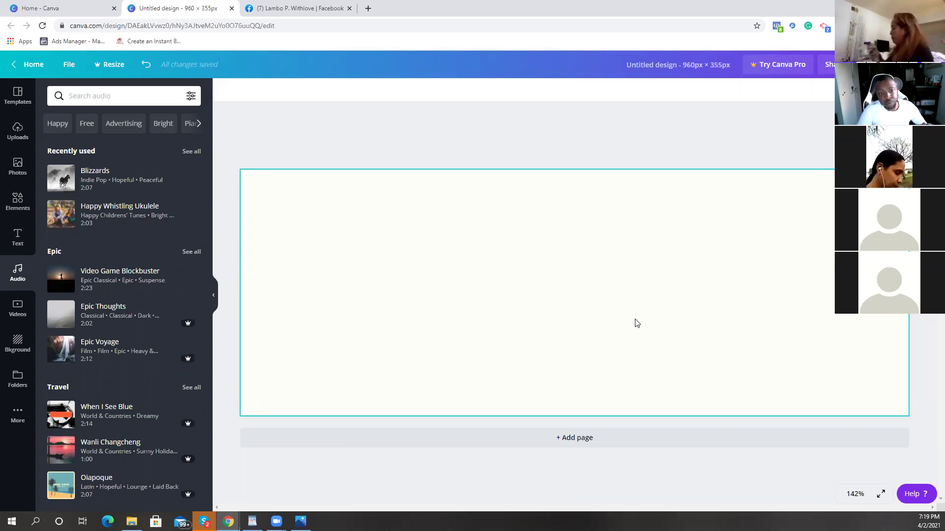
click(18, 309)
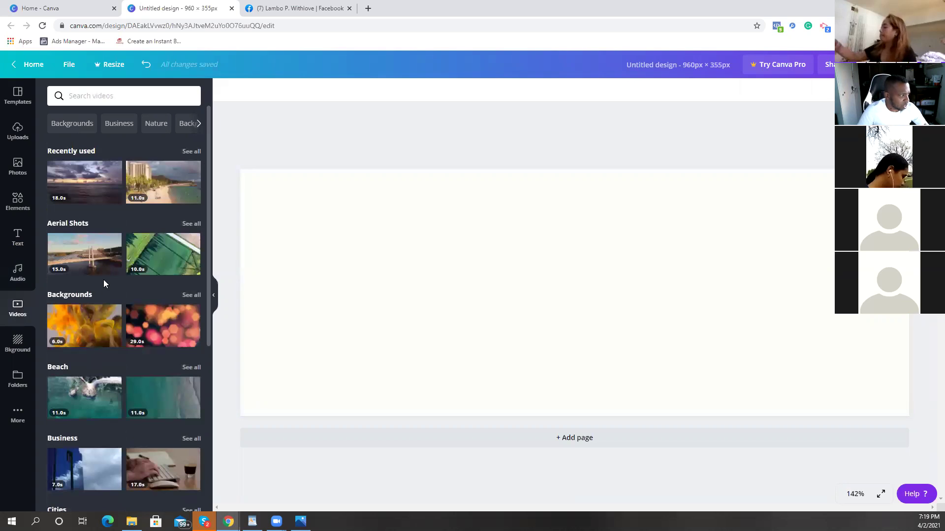
scroll(105, 275, down, 5)
scroll(105, 275, up, 5)
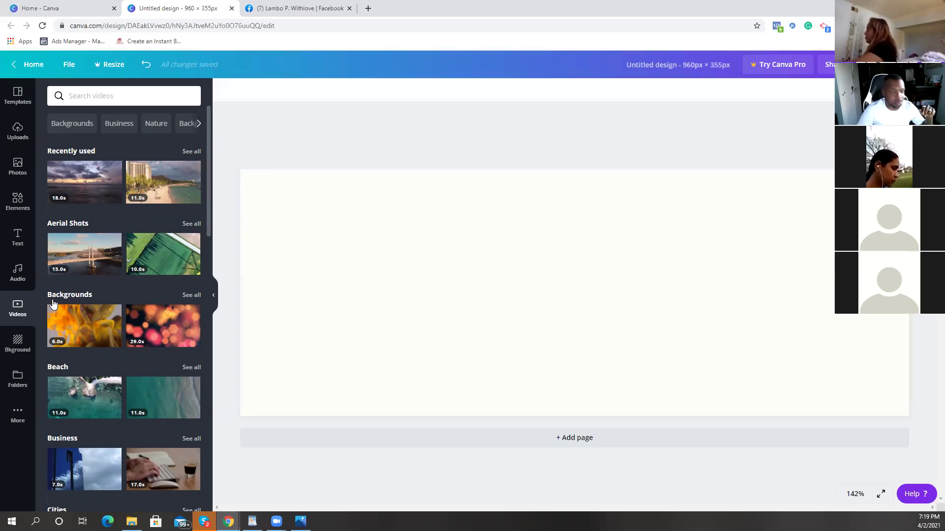
click(14, 347)
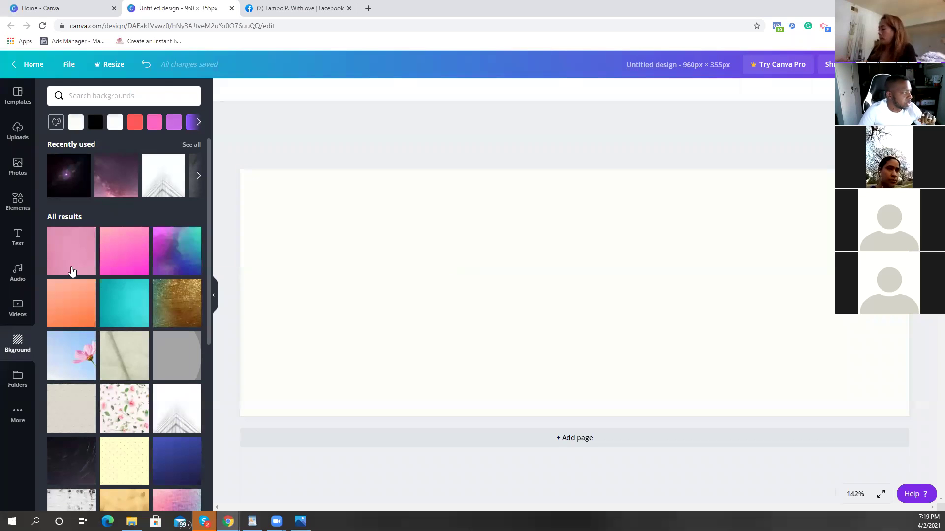
Step: Fill the banner background with solid black, then return to the text styles
scroll(187, 284, down, 15)
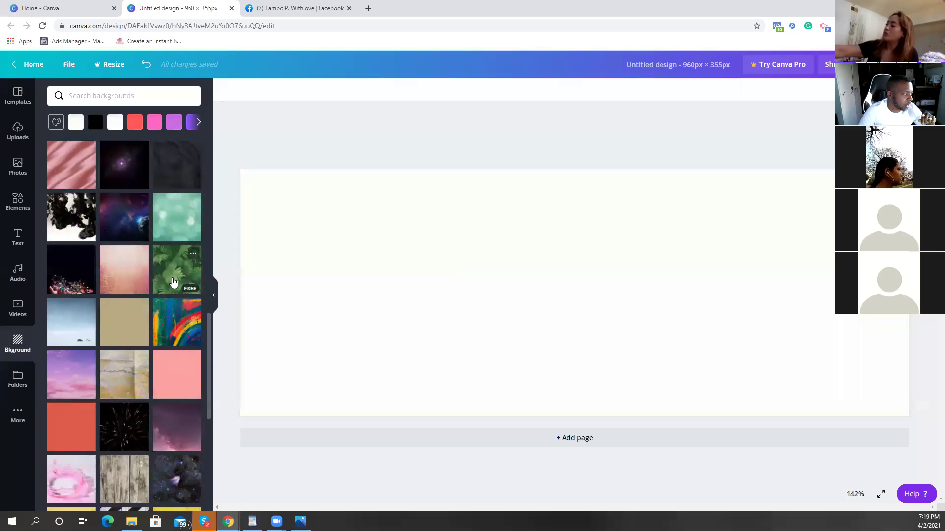
scroll(123, 322, down, 2)
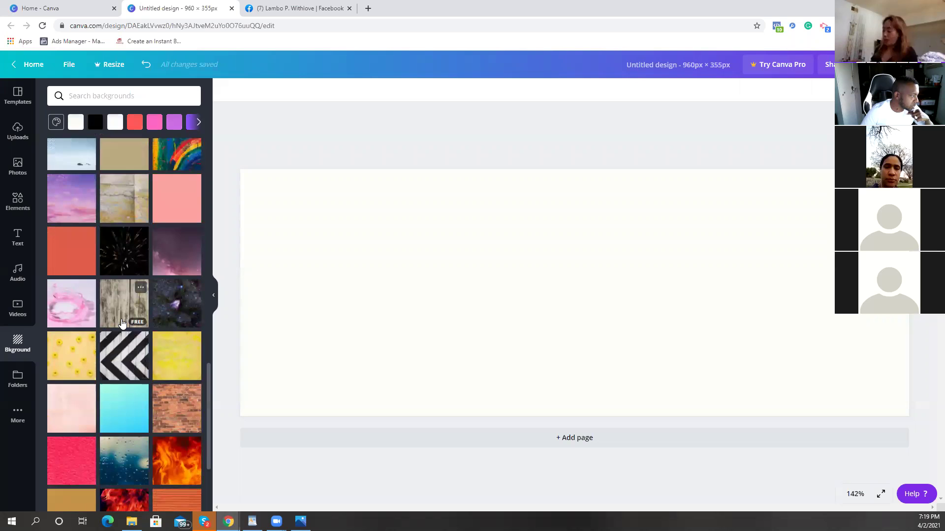
scroll(123, 319, down, 2)
scroll(125, 315, up, 5)
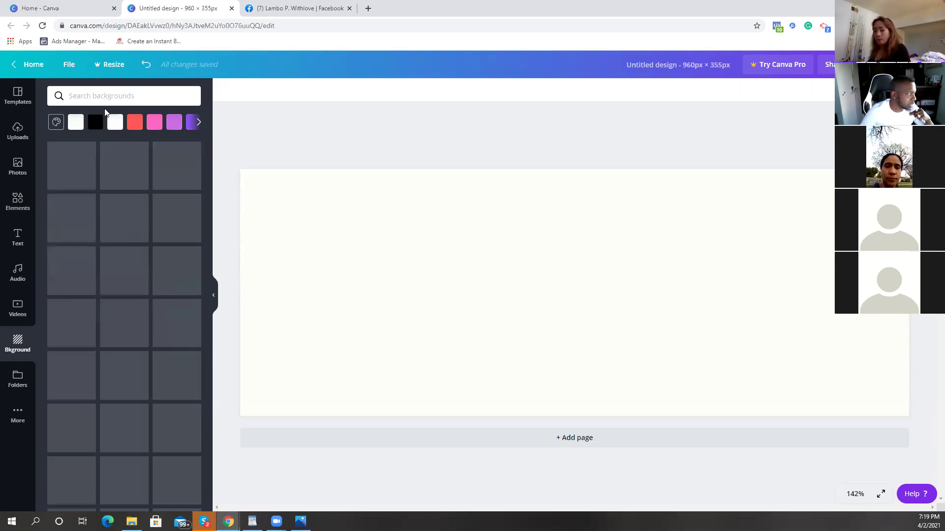
click(96, 122)
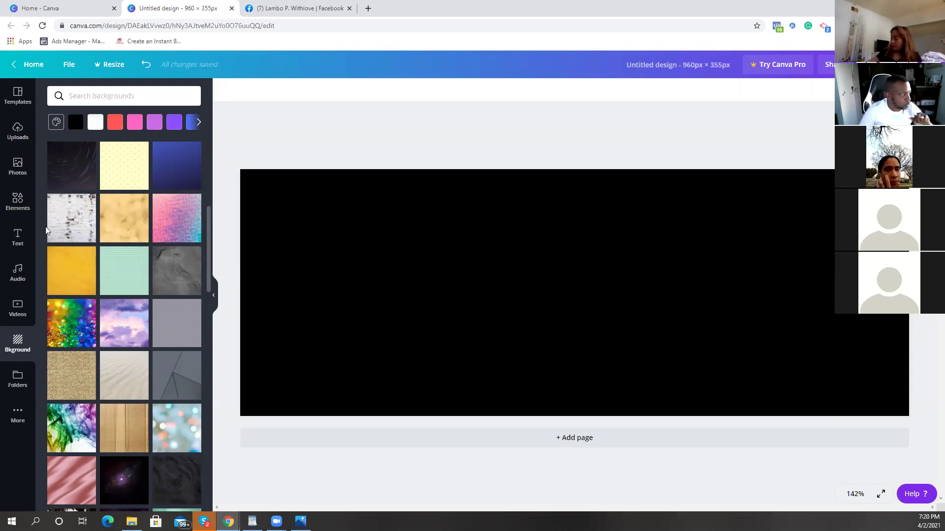
click(27, 237)
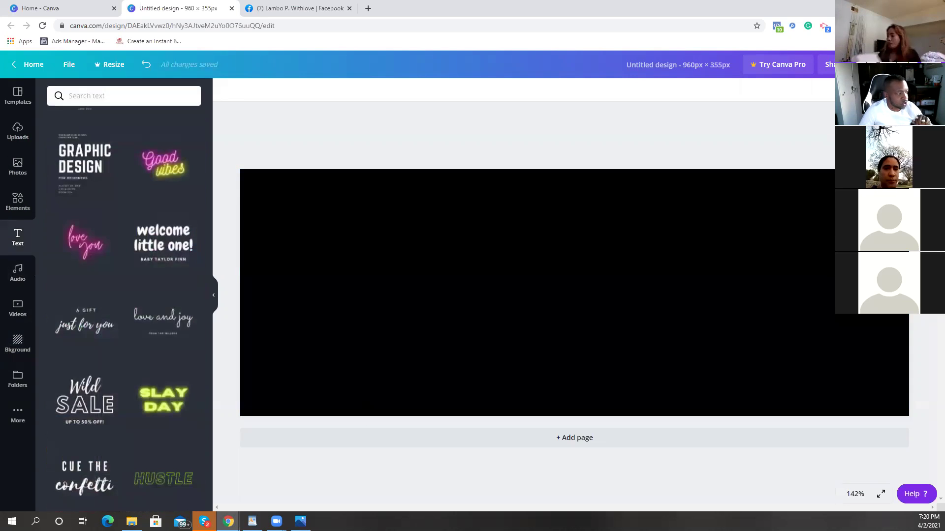
Step: Add a default 'Add a heading' text box centred on the black banner
scroll(82, 241, up, 6)
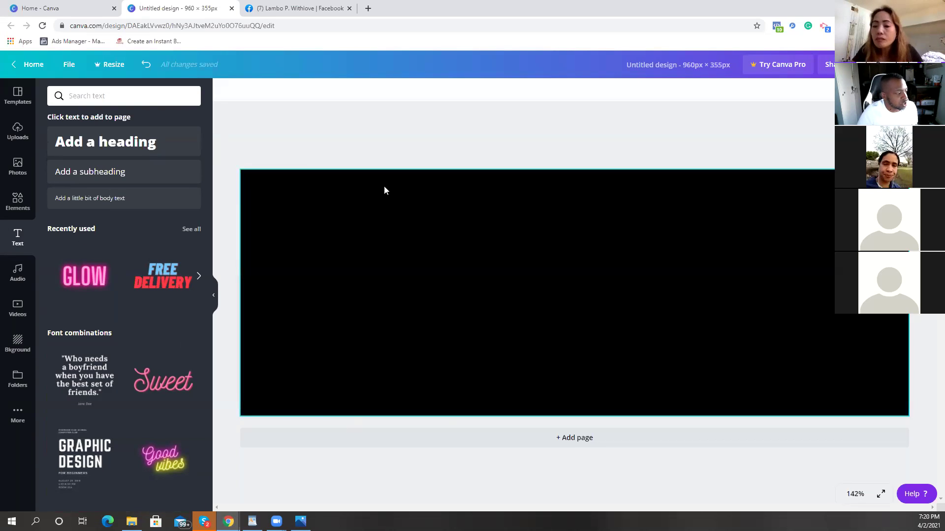
scroll(77, 246, down, 6)
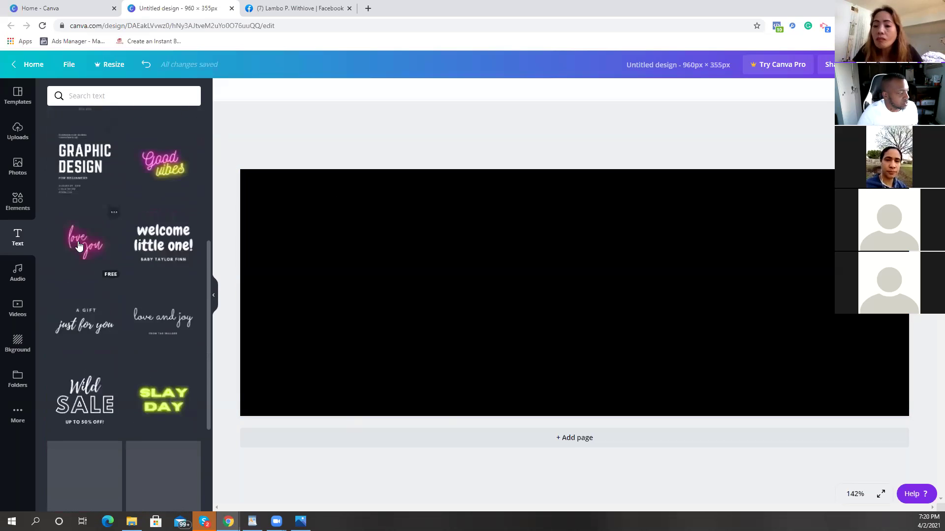
scroll(79, 244, down, 5)
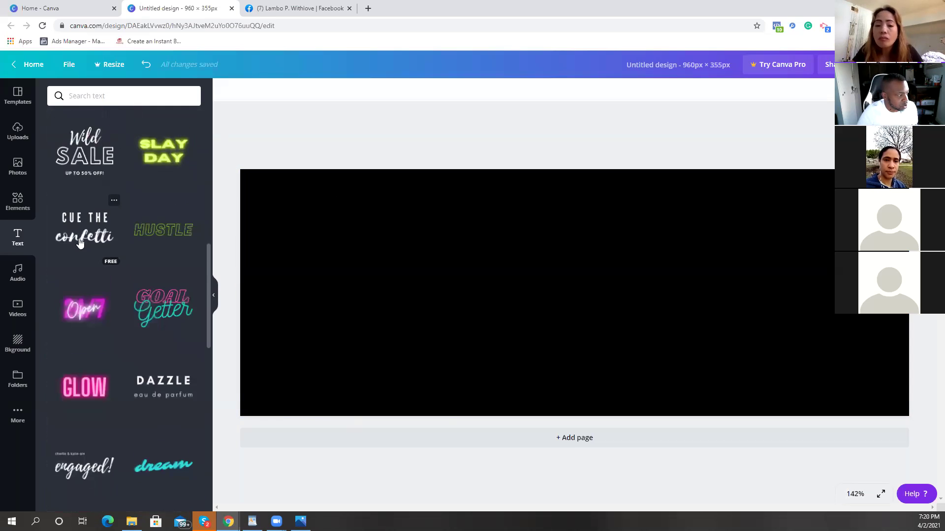
scroll(81, 242, down, 2)
scroll(91, 232, up, 13)
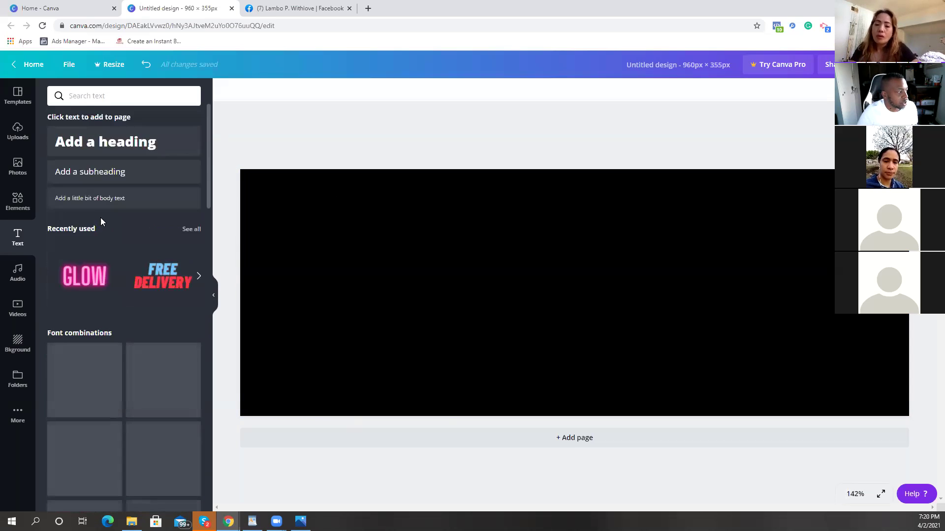
click(132, 146)
Step: Replace the heading placeholder text with the owner's name
double_click(571, 308)
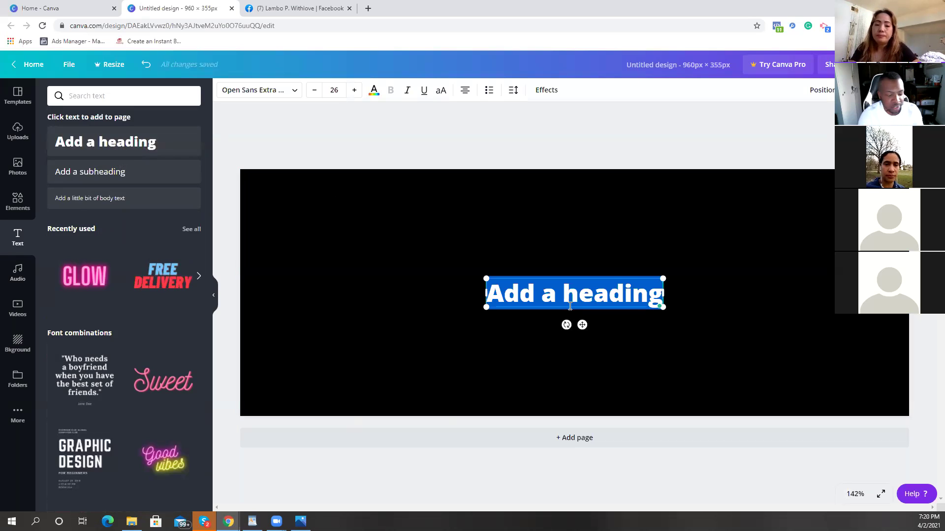
key(BackSpace)
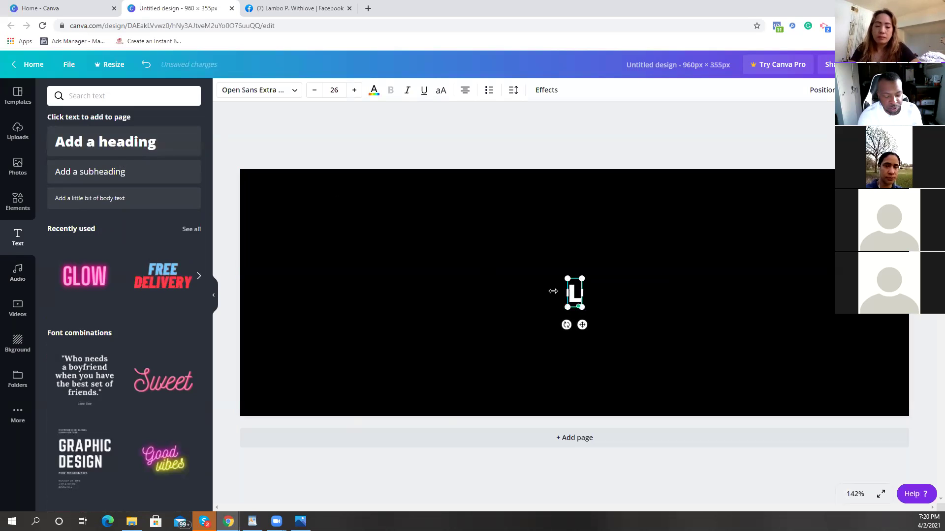
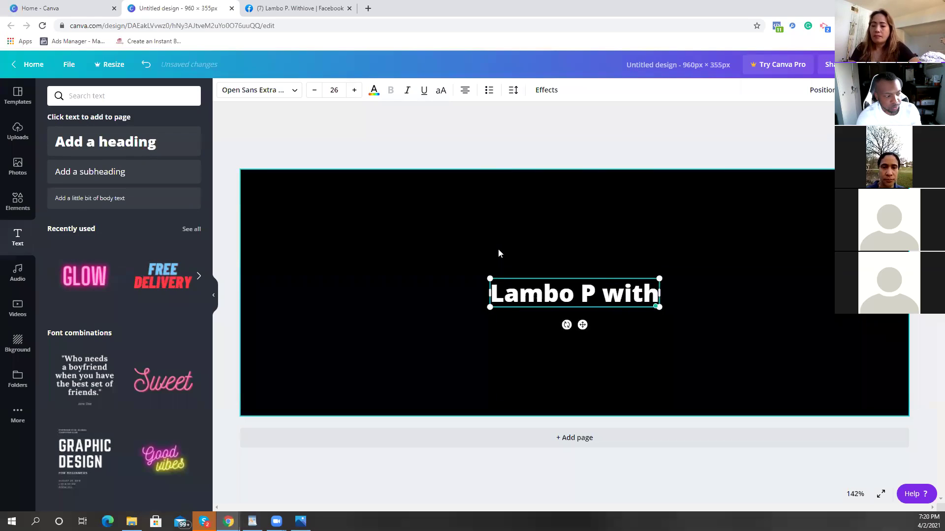
key(BackSpace)
key(BackSpace)
key(BackSpace)
key(BackSpace)
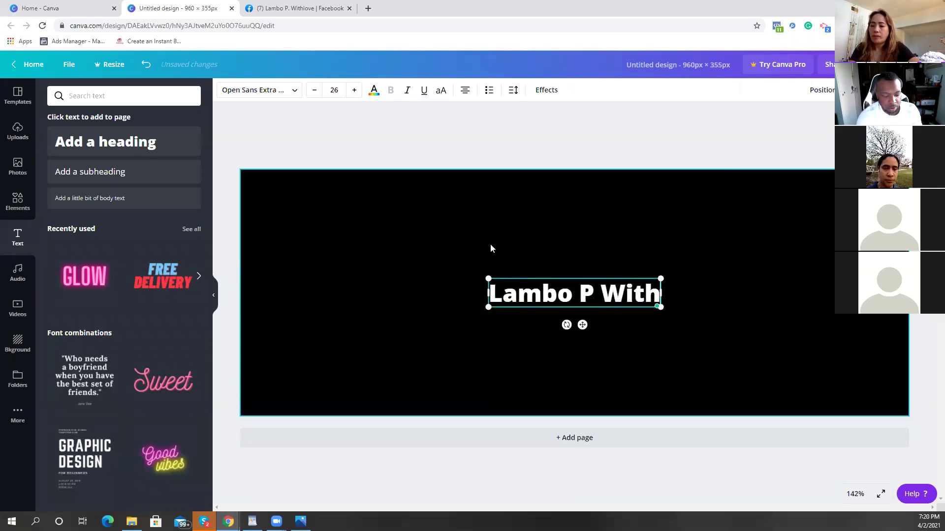
click(698, 277)
Step: Enlarge the name heading to about size 32.7 and move it to the top centre
click(672, 302)
drag(686, 306, 745, 315)
drag(604, 331, 583, 226)
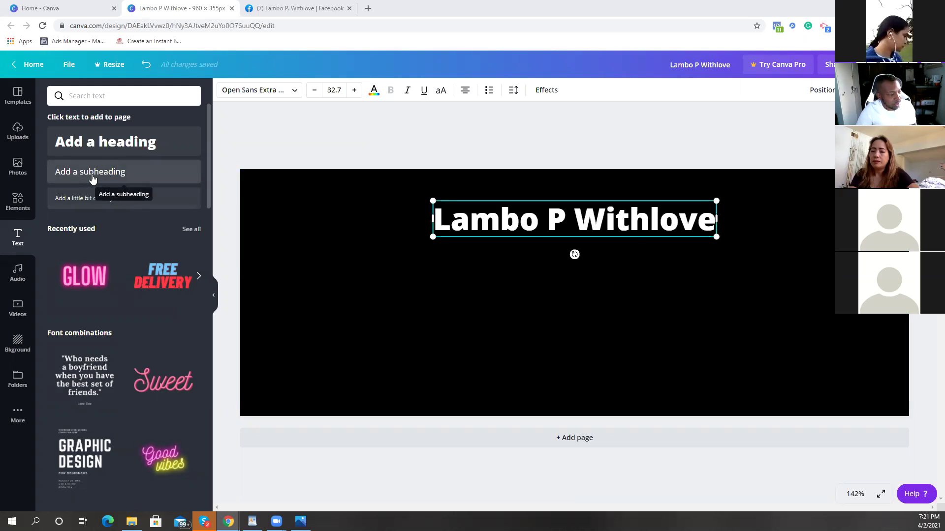
Step: Add a subheading reading 'Motivational Speaker/Entrepreneur' beneath the name heading
click(92, 178)
double_click(574, 248)
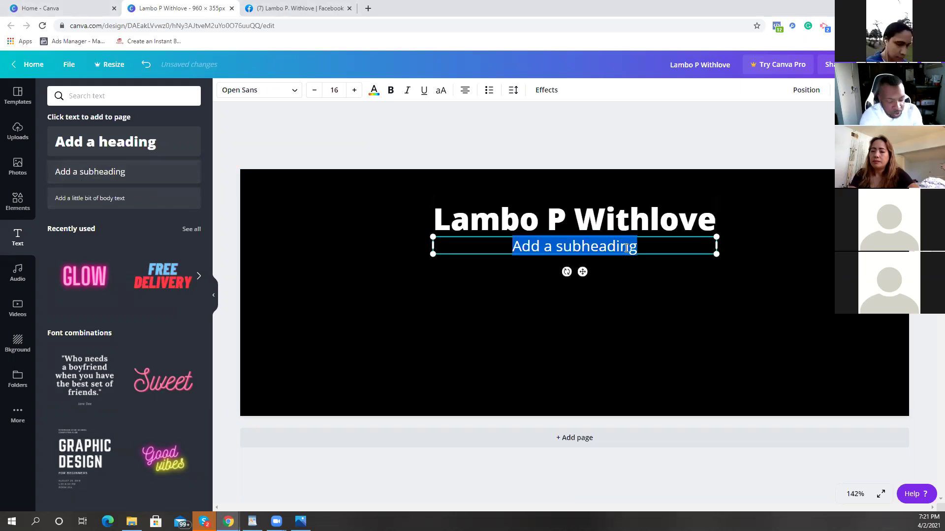
key(BackSpace)
text(Motivational )
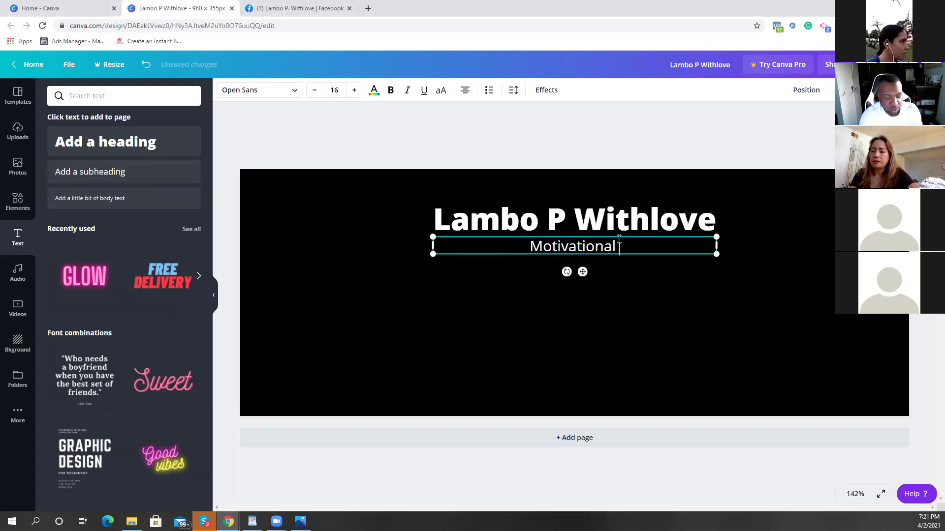
text(Speaker)
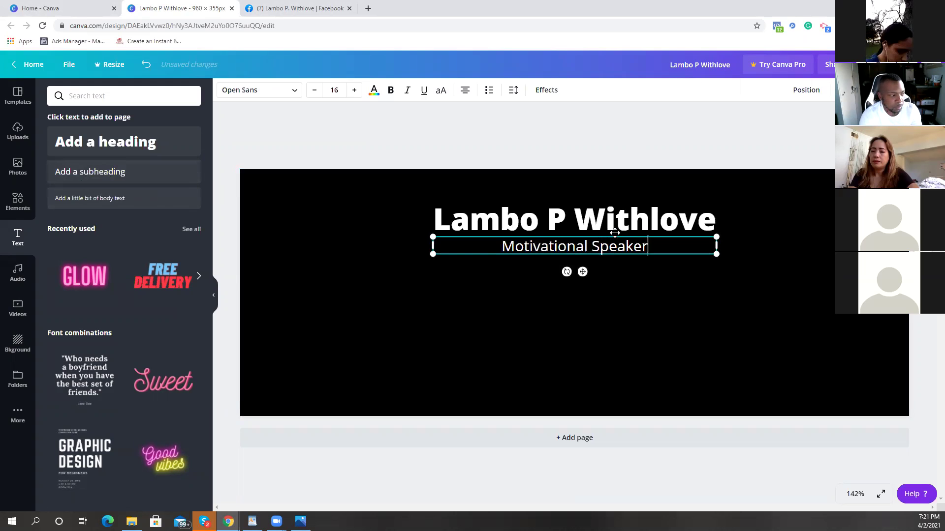
key(BackSpace)
text(/)
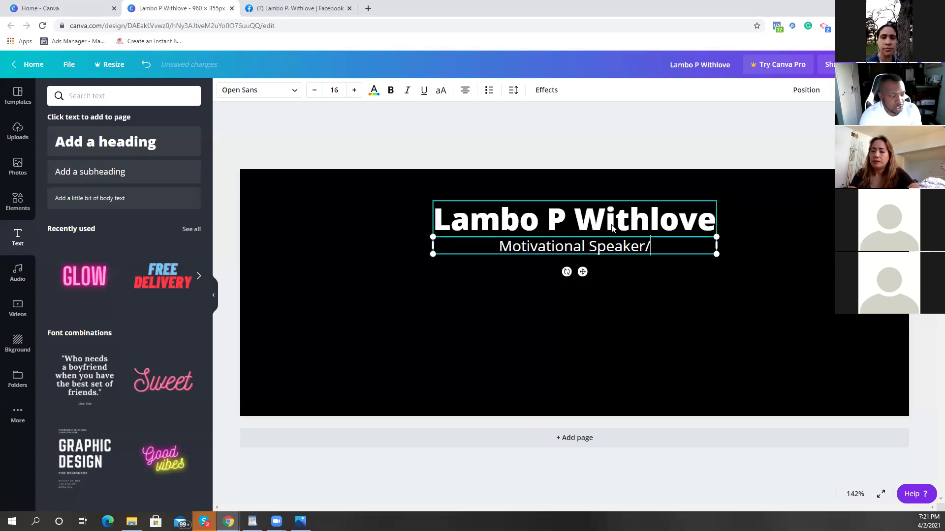
text(Entrep)
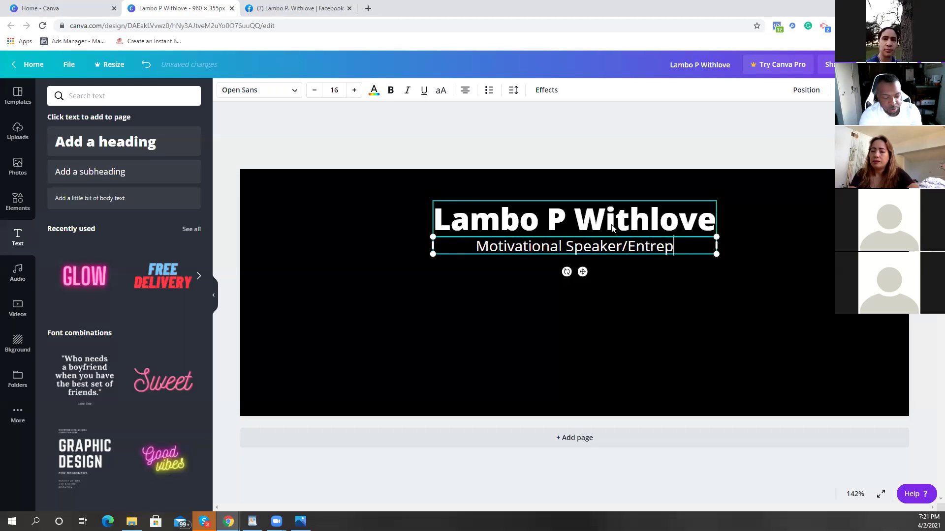
text(ren)
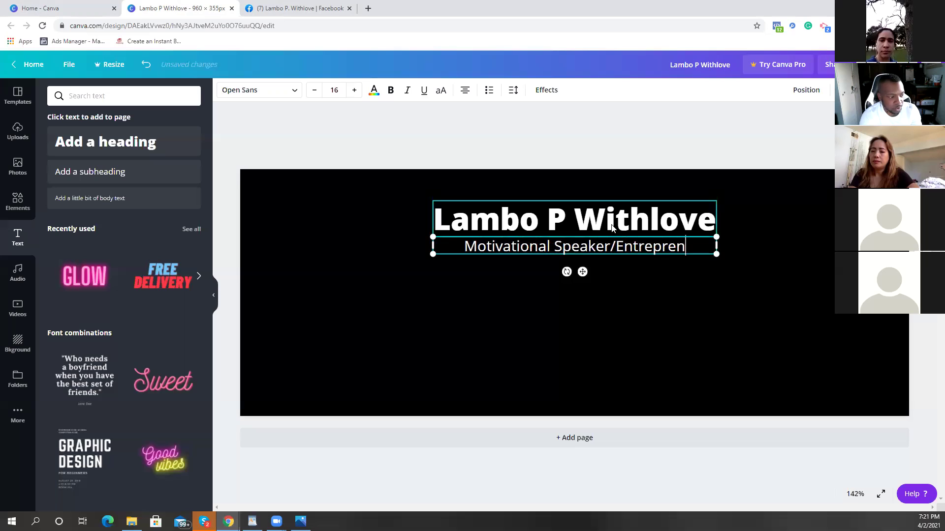
text(eur)
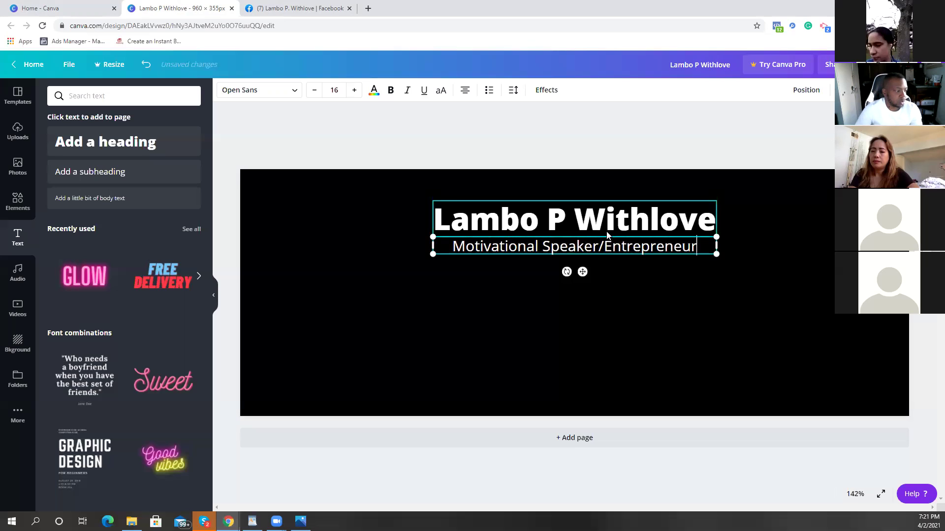
click(678, 325)
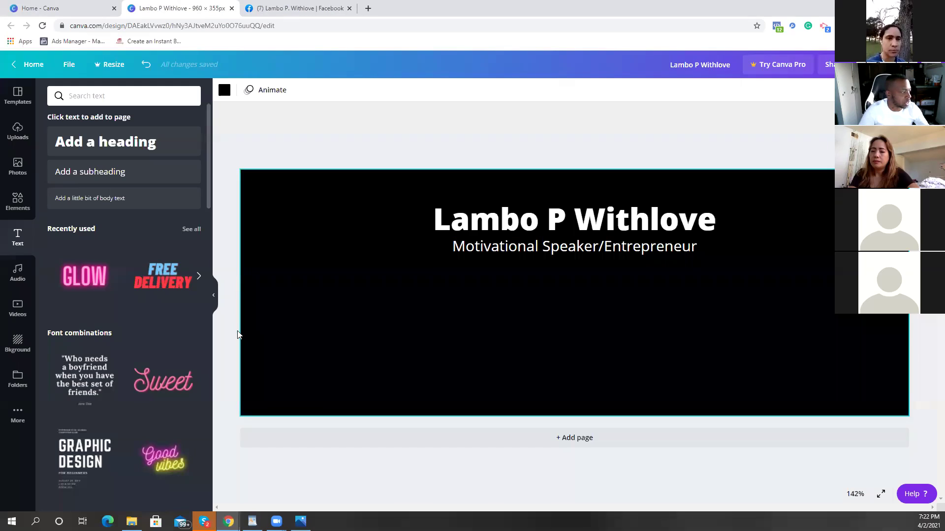
Step: Place a trending photo of a posing man on the banner, delete it, then open a new browser tab
click(18, 168)
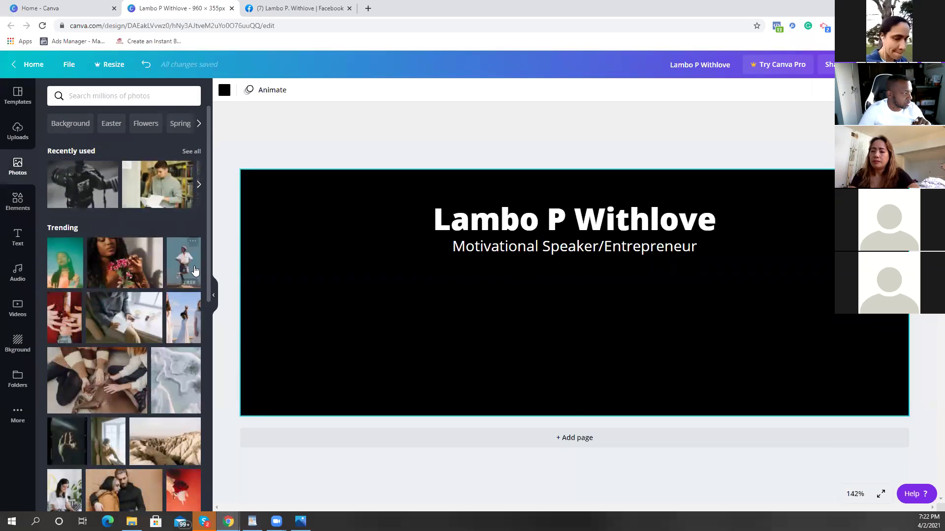
drag(556, 305, 784, 306)
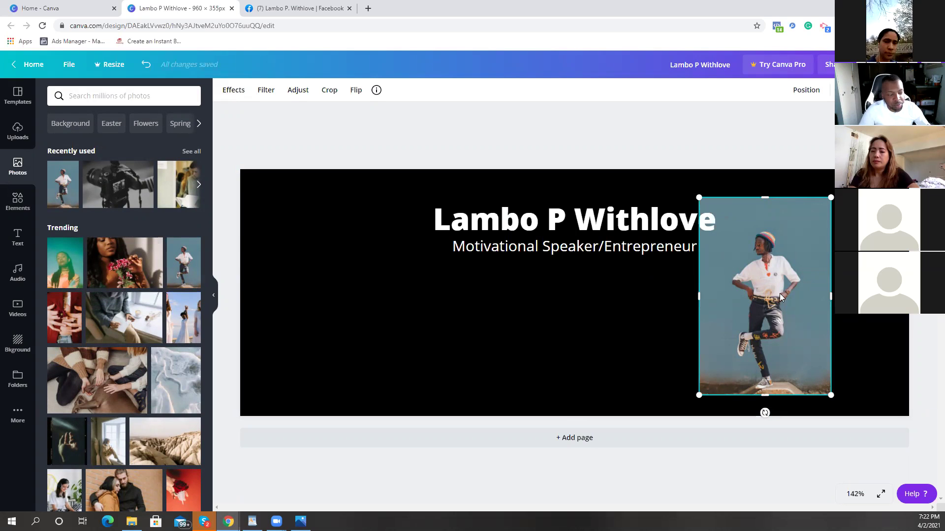
key(Delete)
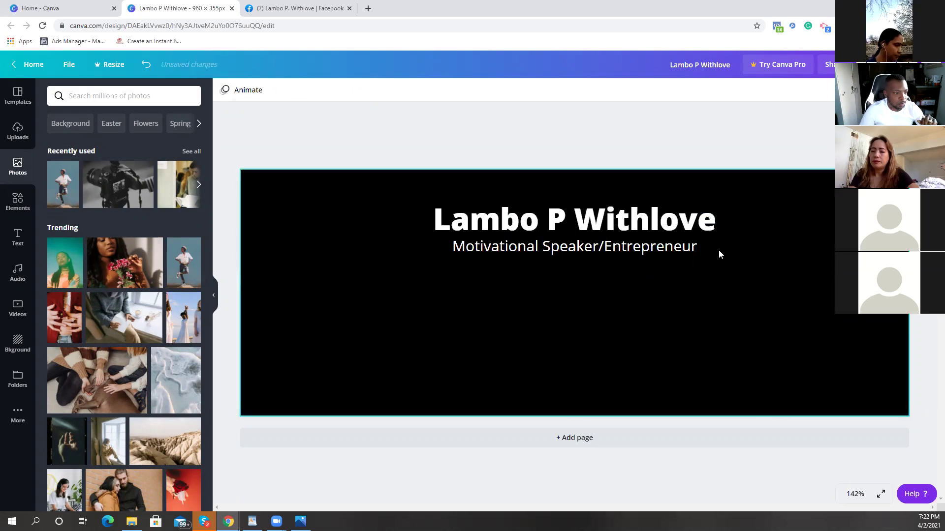
click(368, 9)
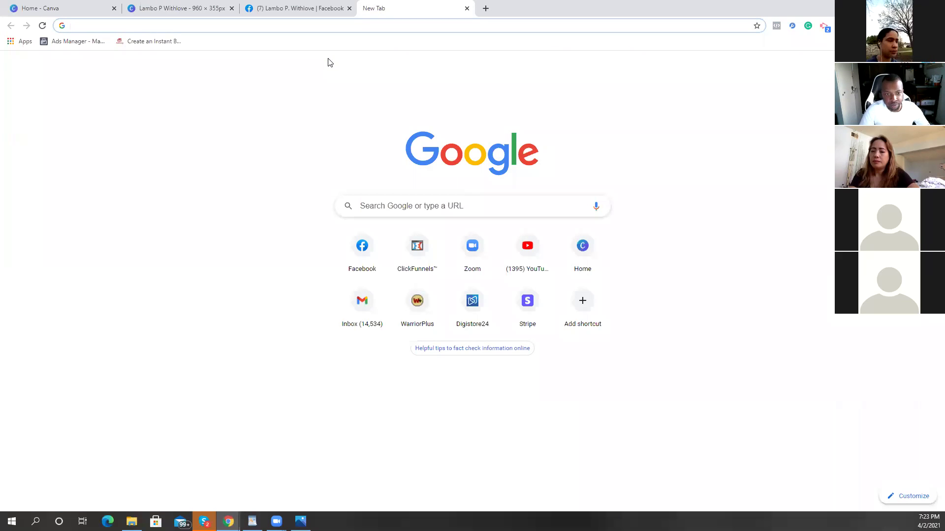
Step: Search Google for 'remove background from image' and open the remove.bg result
click(378, 199)
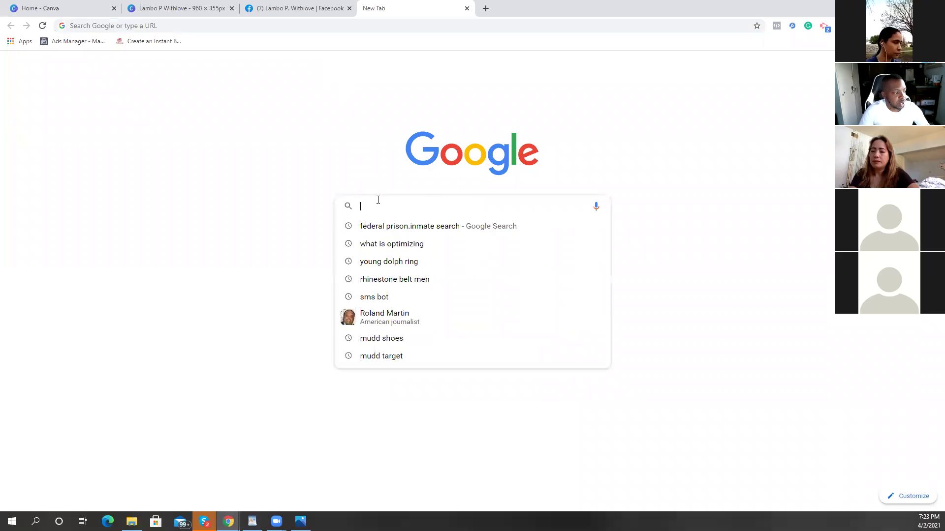
text(remov)
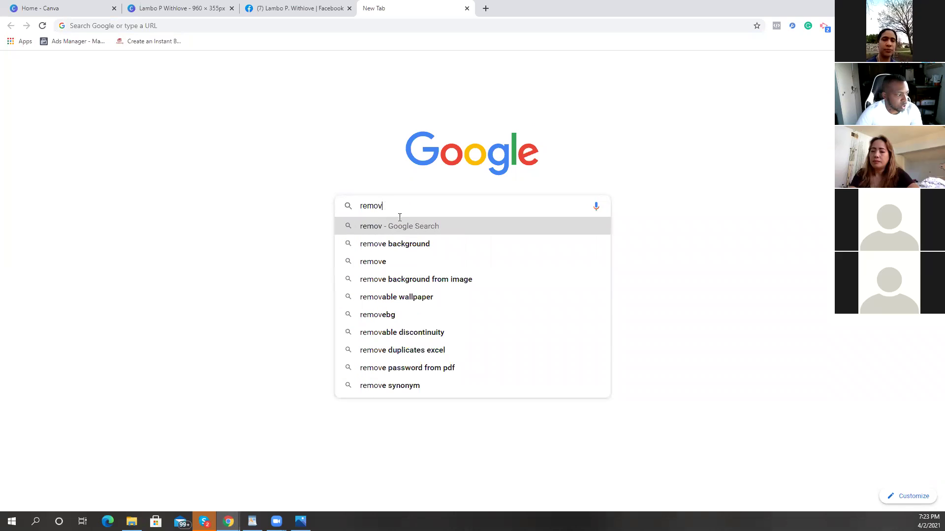
click(451, 279)
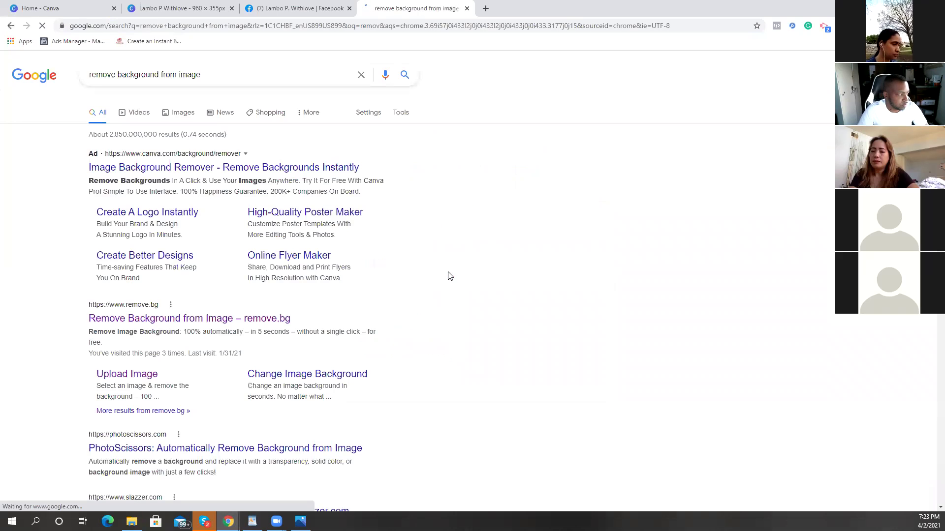
scroll(421, 268, down, 1)
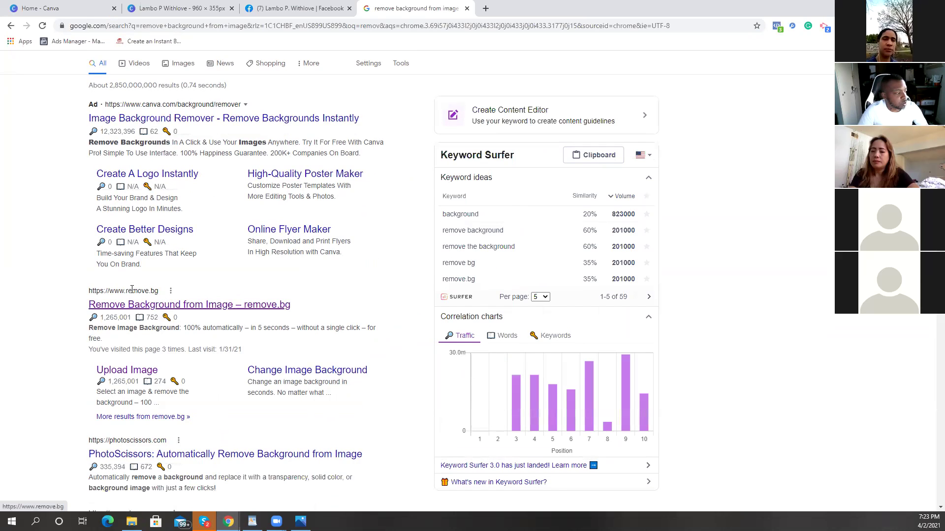
triple_click(165, 294)
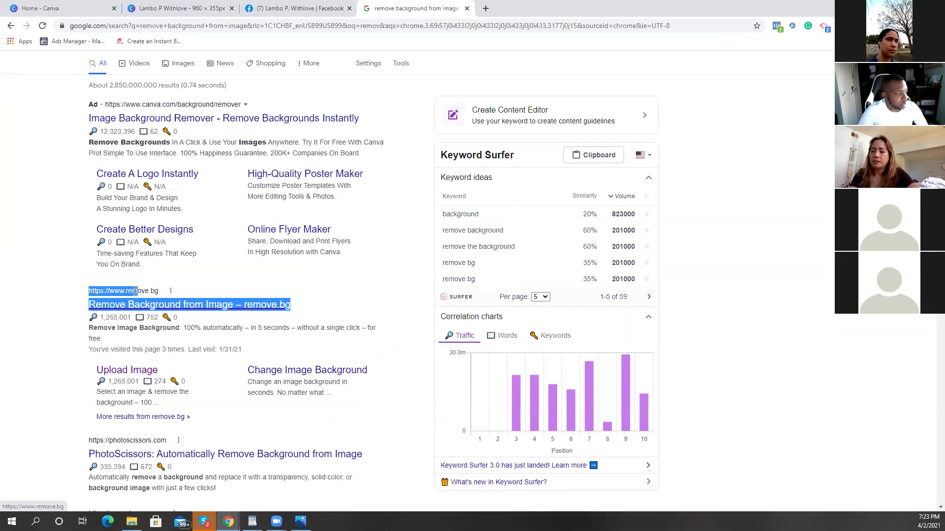
click(80, 313)
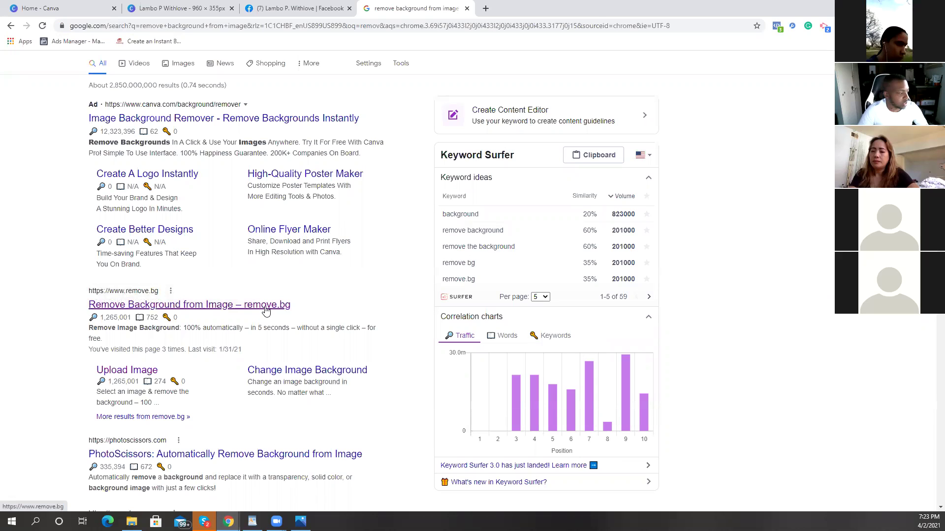
click(126, 295)
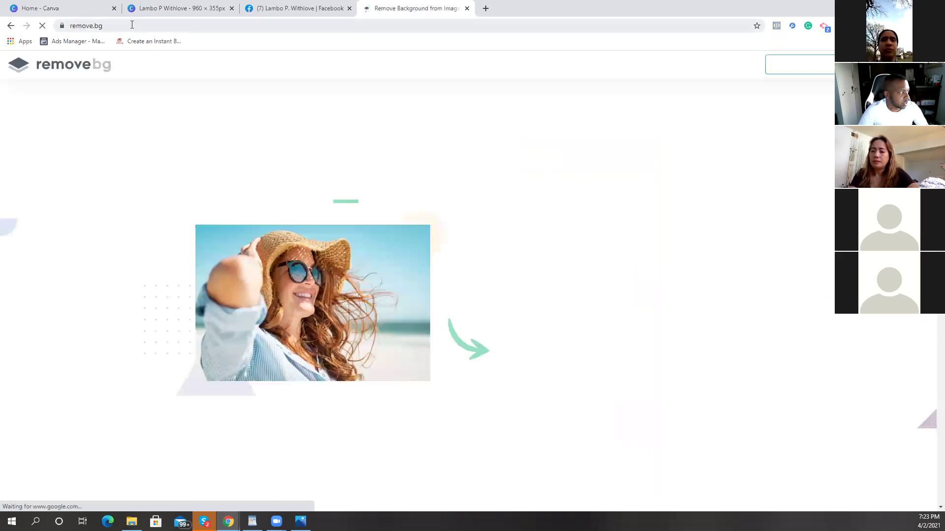
Step: Copy the remove.bg address and drop the suited man's photo onto its upload area
right_click(85, 26)
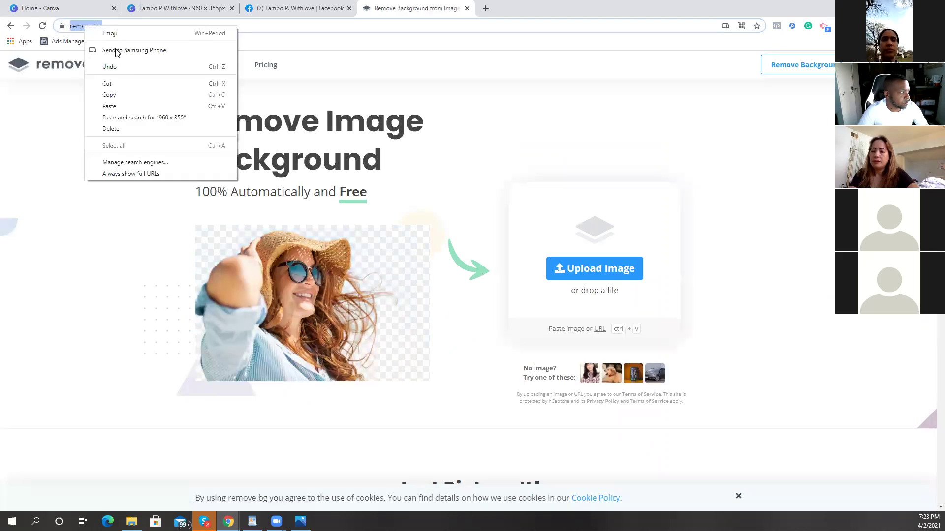
click(141, 99)
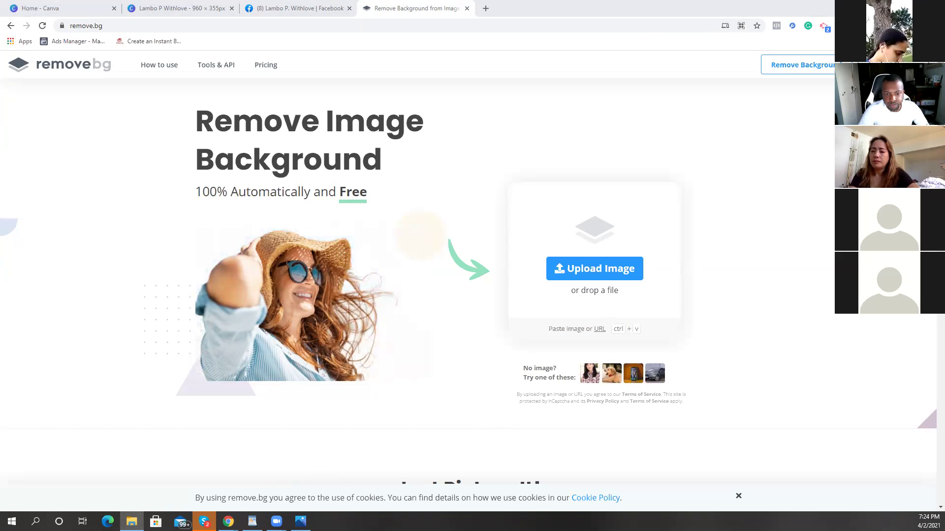
drag(0, 240, 459, 230)
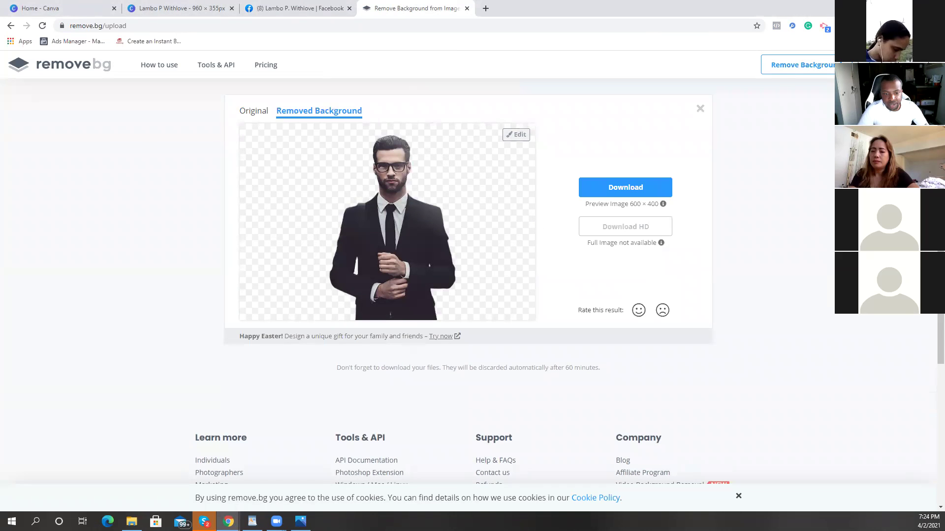
Step: Download the suited man's transparent-background cutout from remove.bg as a PNG
click(132, 521)
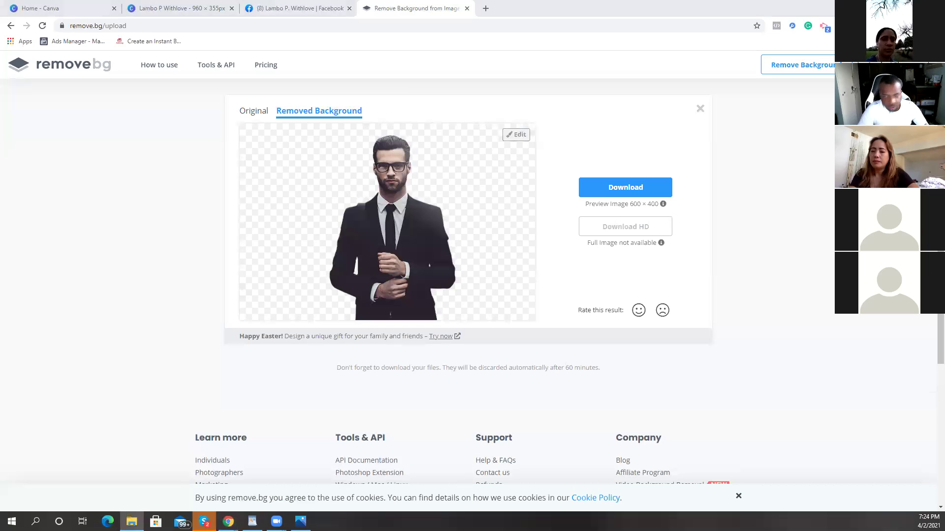
click(411, 267)
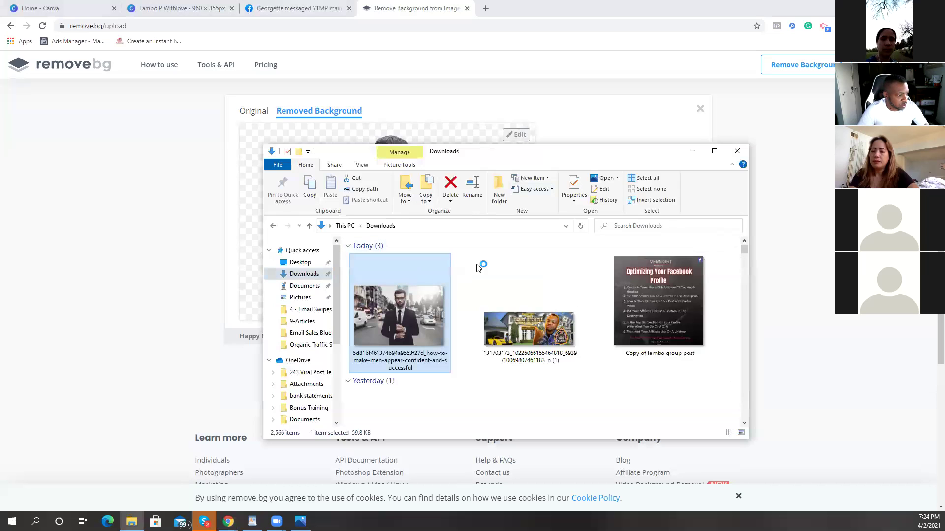
click(693, 151)
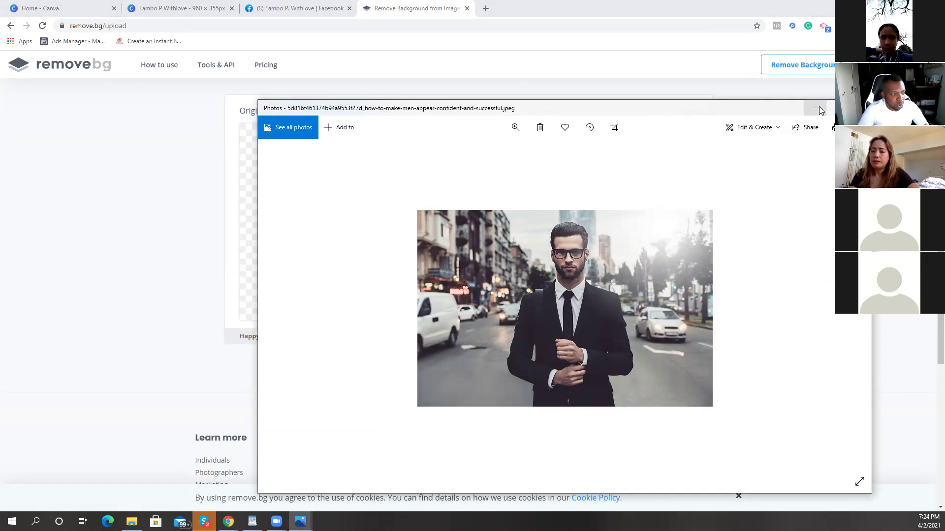
click(858, 108)
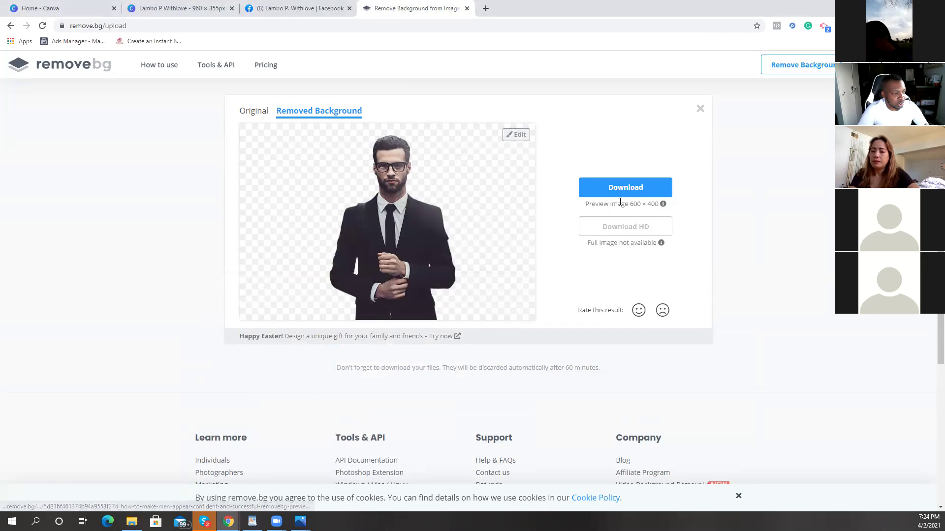
click(600, 187)
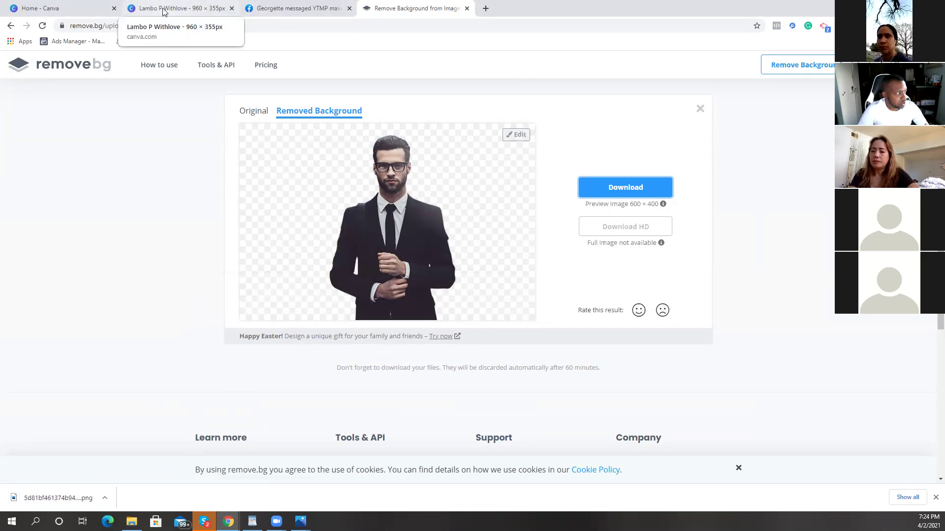
Step: Upload the background-free PNG to Canva and place it centred beneath the subtitle
click(180, 9)
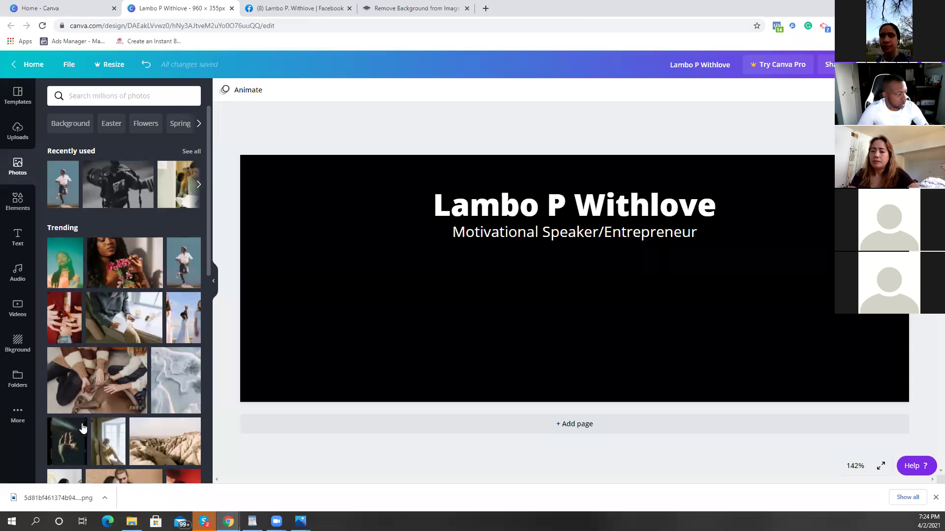
drag(54, 503, 128, 268)
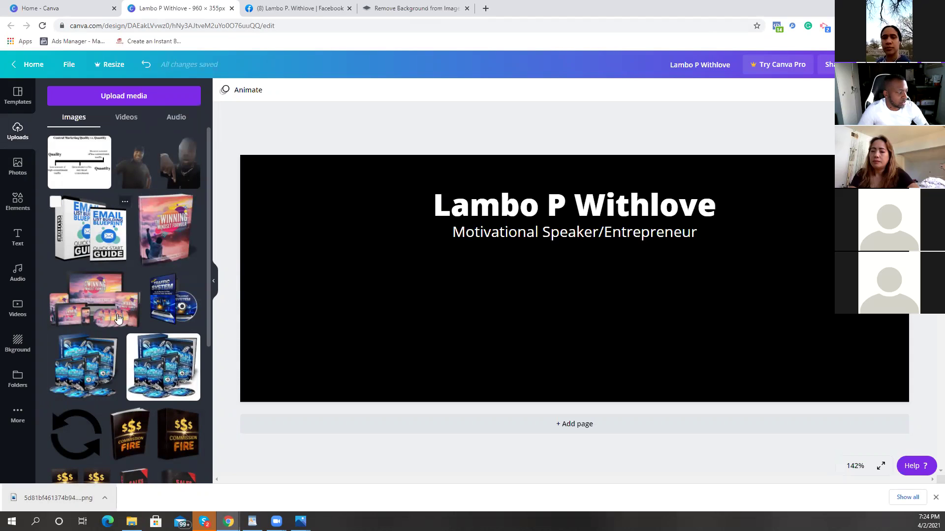
drag(84, 497, 143, 424)
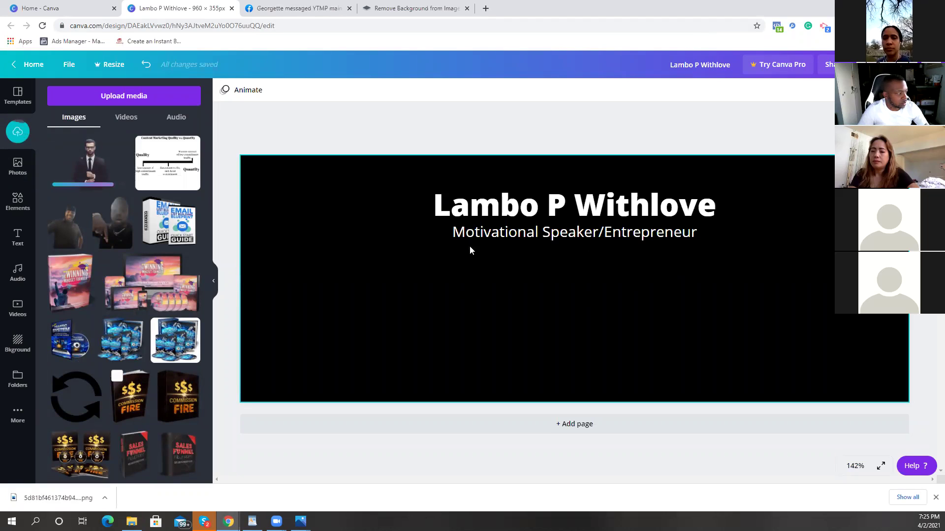
click(88, 164)
drag(588, 323, 598, 347)
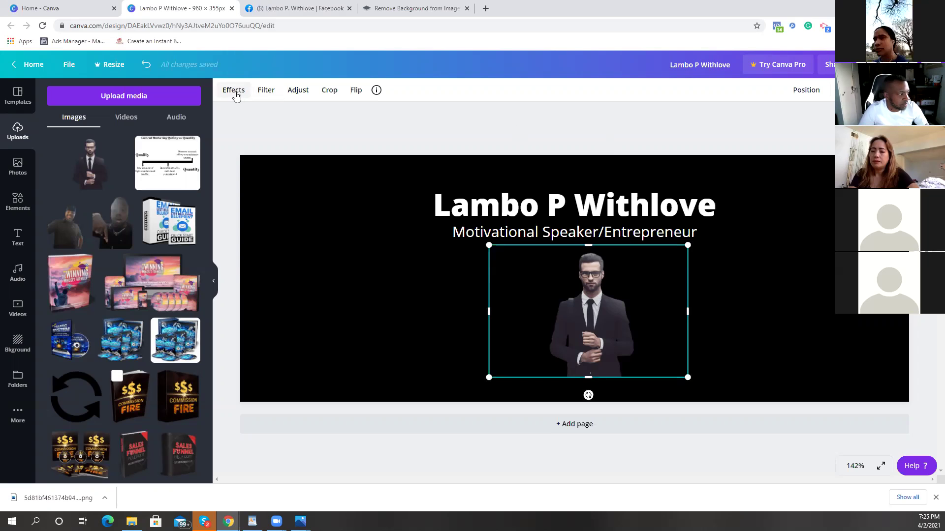
Step: Trim the man image's crop and mirror it horizontally
click(298, 91)
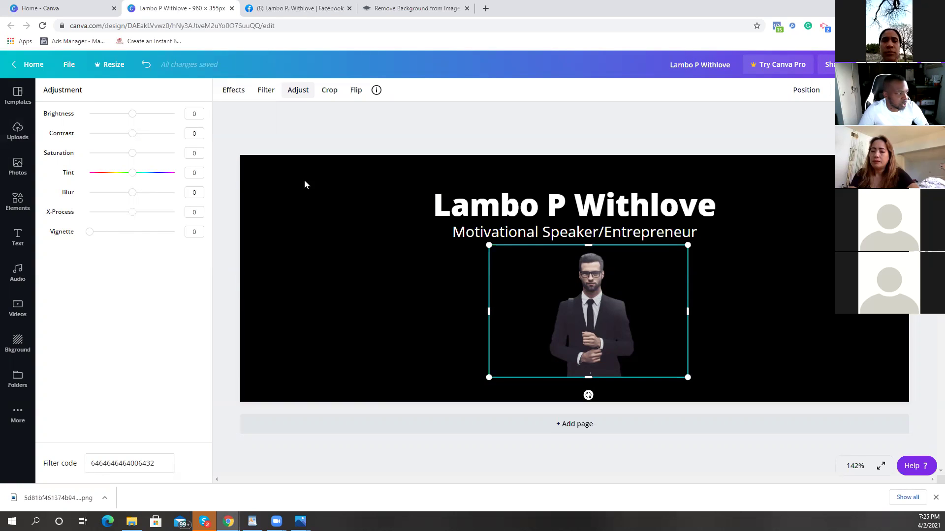
click(328, 91)
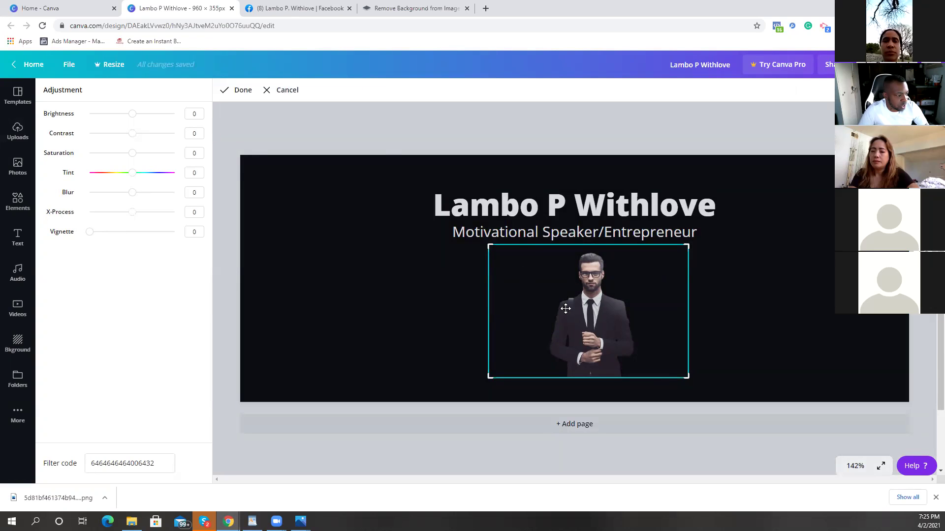
click(236, 91)
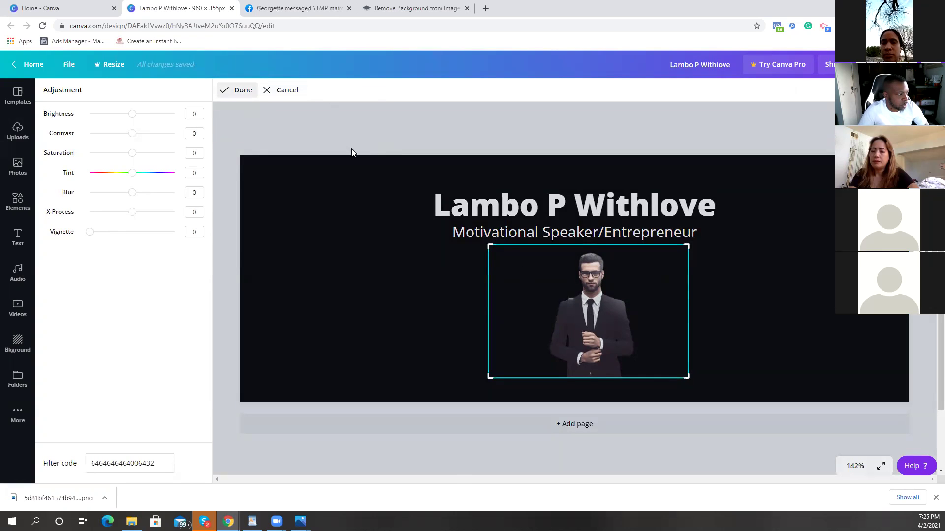
click(356, 90)
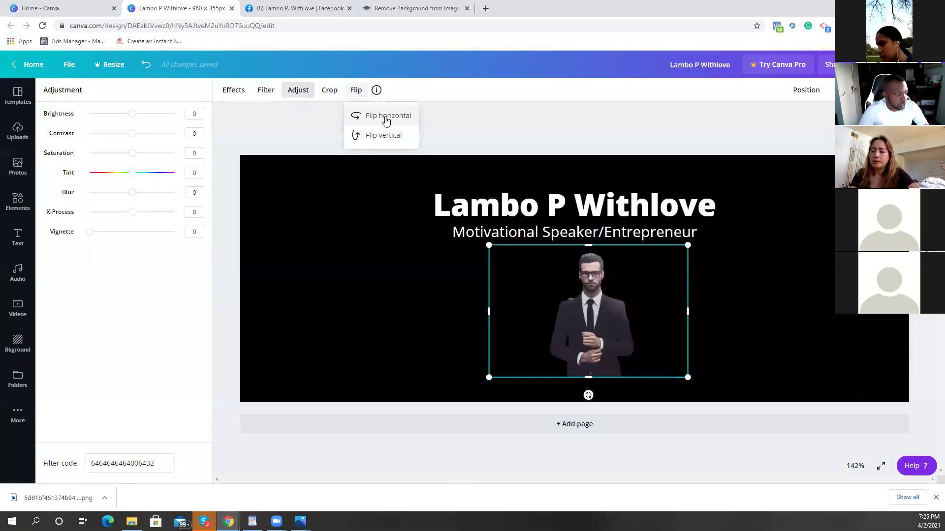
click(385, 120)
click(386, 121)
click(384, 136)
click(385, 136)
Step: Apply the Dare photo filter at intensity 50 to the man cutout
click(231, 91)
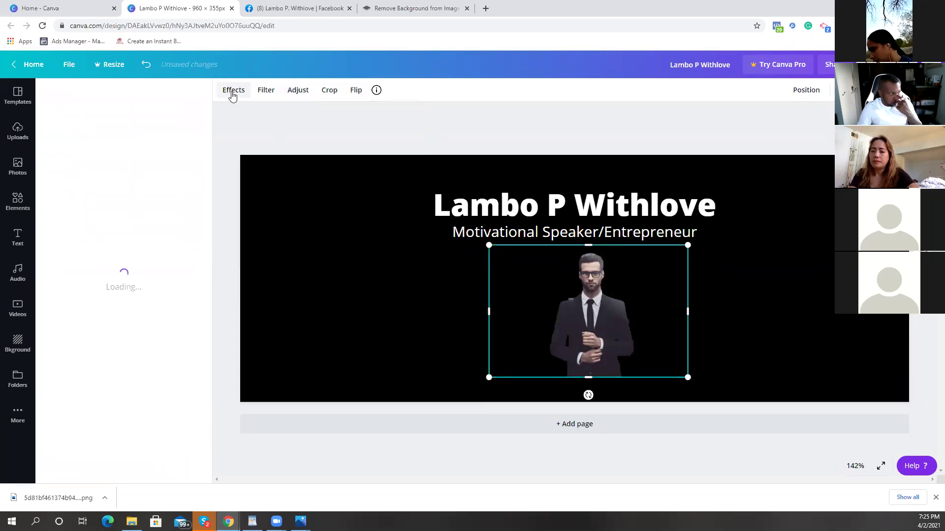
click(270, 89)
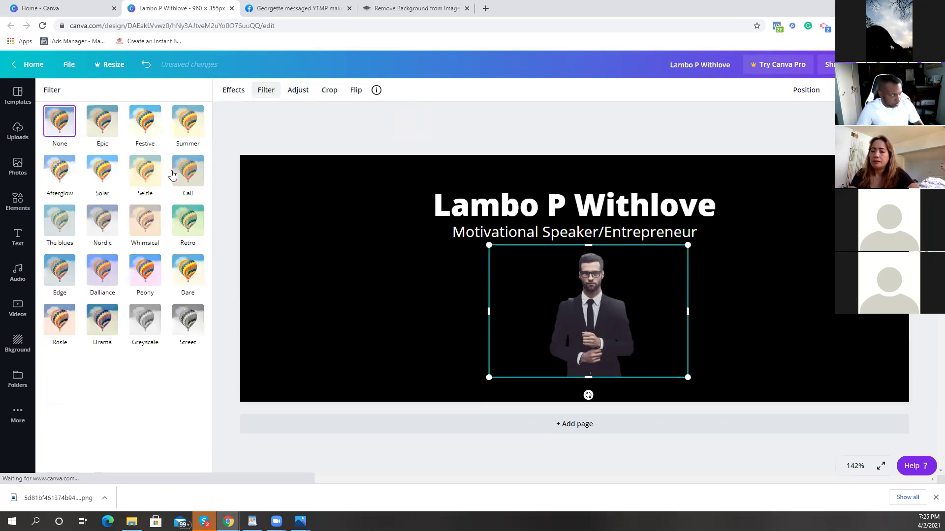
click(201, 285)
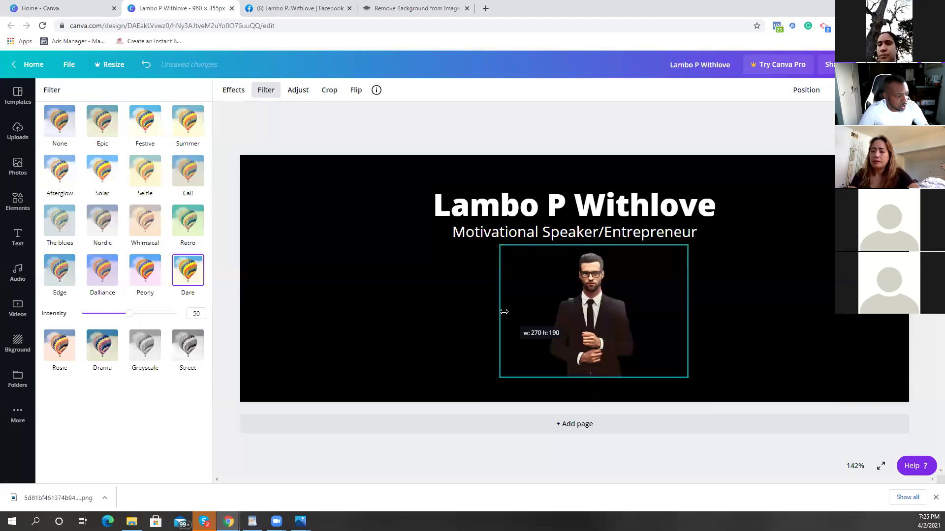
click(600, 216)
Step: Replace the name in the heading with 'Business Guy'
double_click(603, 215)
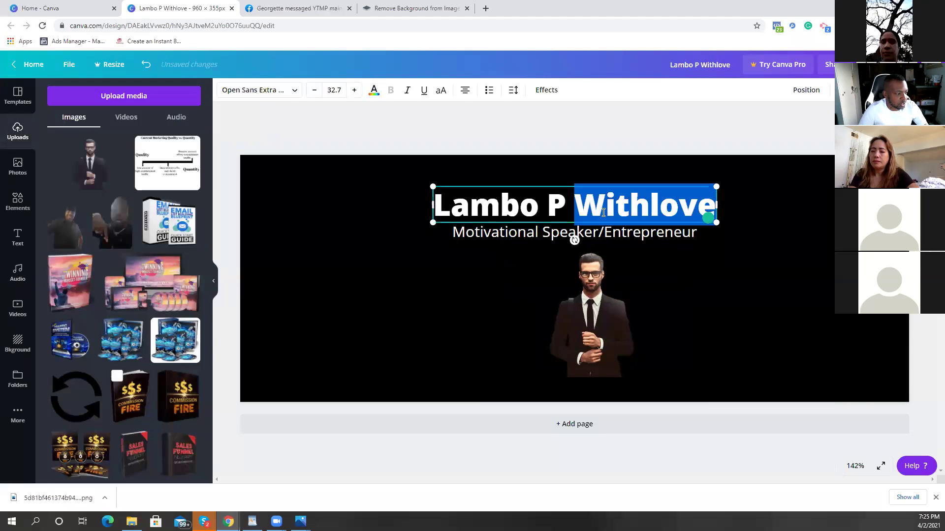
key(BackSpace)
key(BackSpace)
key(BackSpace)
key(BackSpace)
key(BackSpace)
key(BackSpace)
key(BackSpace)
key(BackSpace)
key(BackSpace)
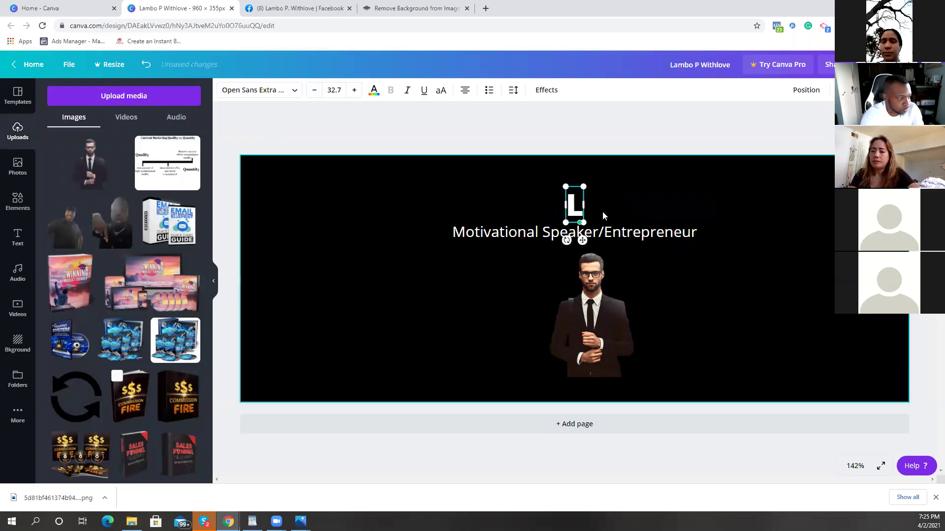
text(B)
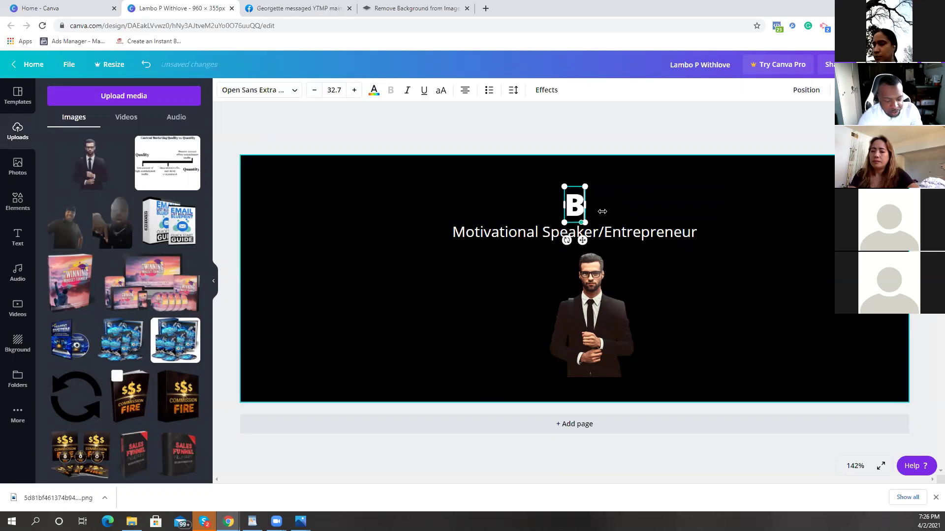
text(usiness Guy)
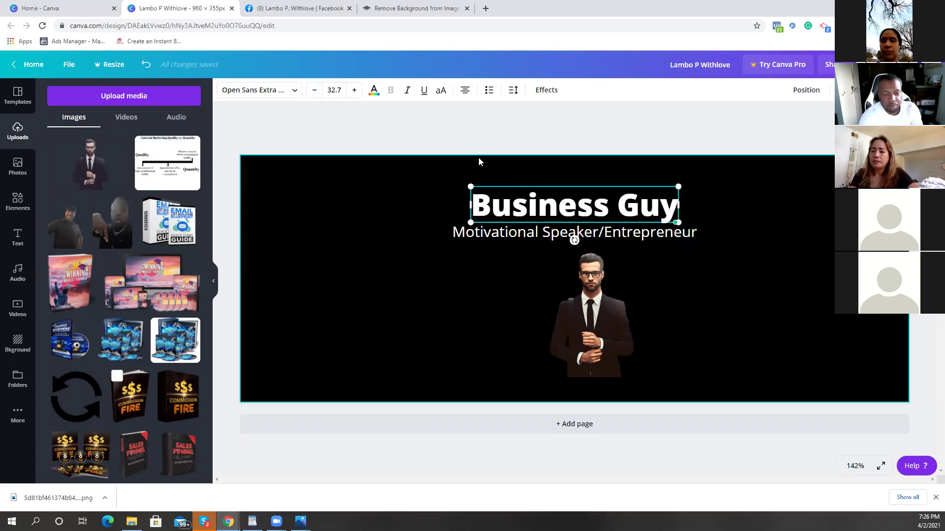
click(695, 315)
Step: Resize the suited man cutout to the banner's full height and move it to the right side
click(579, 322)
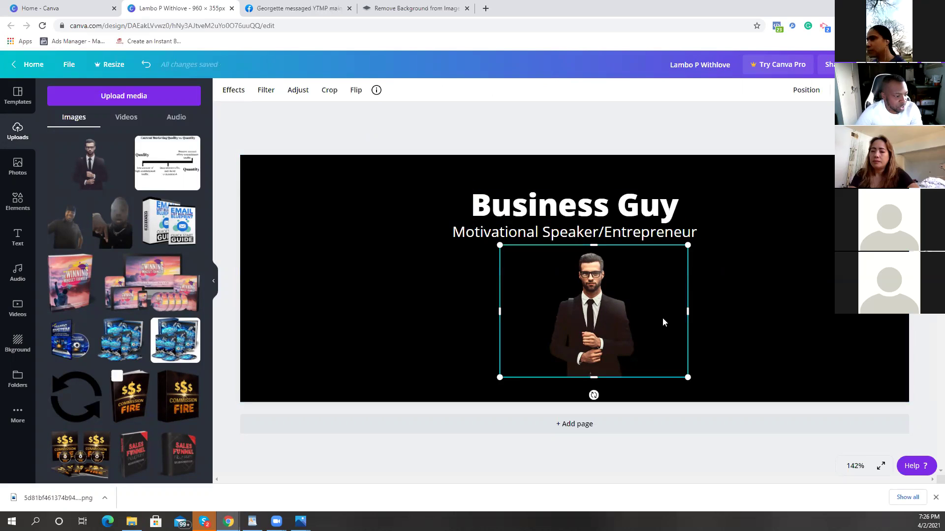
drag(653, 315, 640, 315)
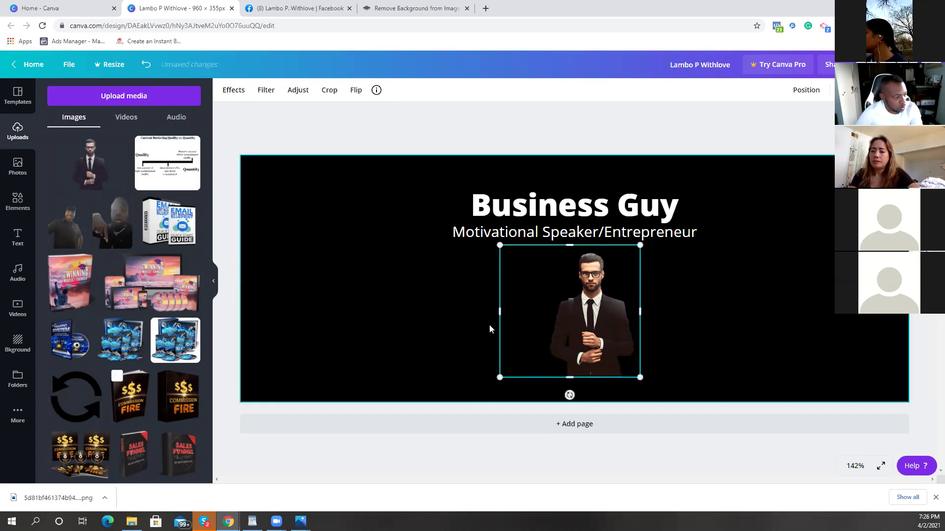
drag(543, 317, 684, 318)
drag(743, 240, 723, 268)
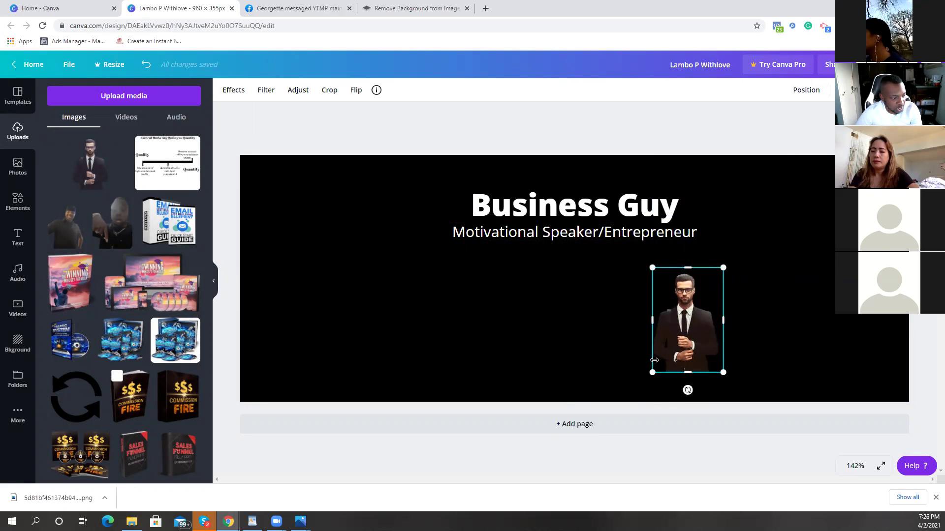
drag(723, 268, 798, 162)
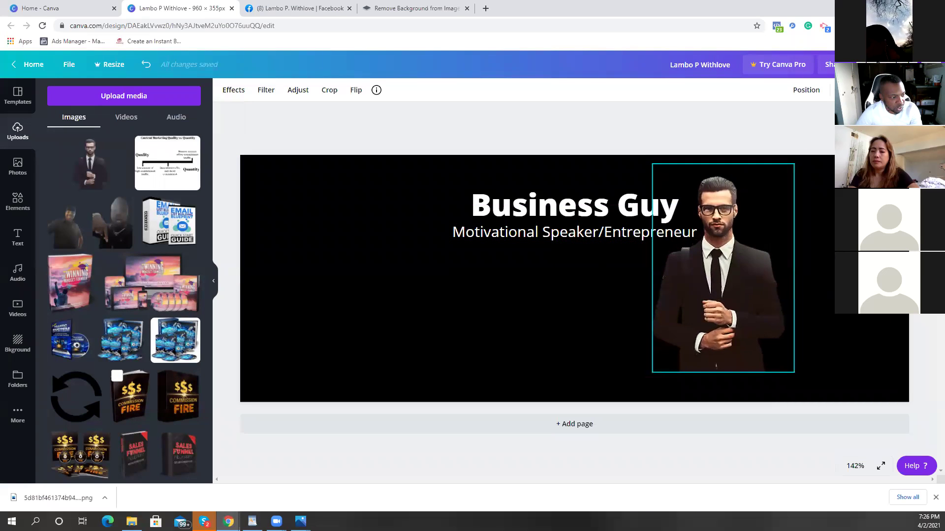
drag(649, 377, 630, 405)
drag(695, 346, 706, 343)
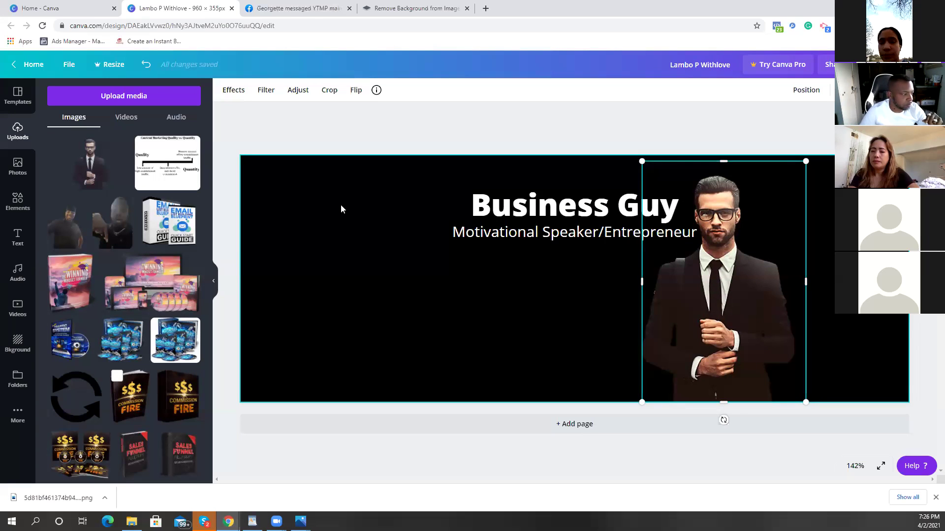
Step: Apply the Neon text effect to the 'Business Guy' heading
click(526, 212)
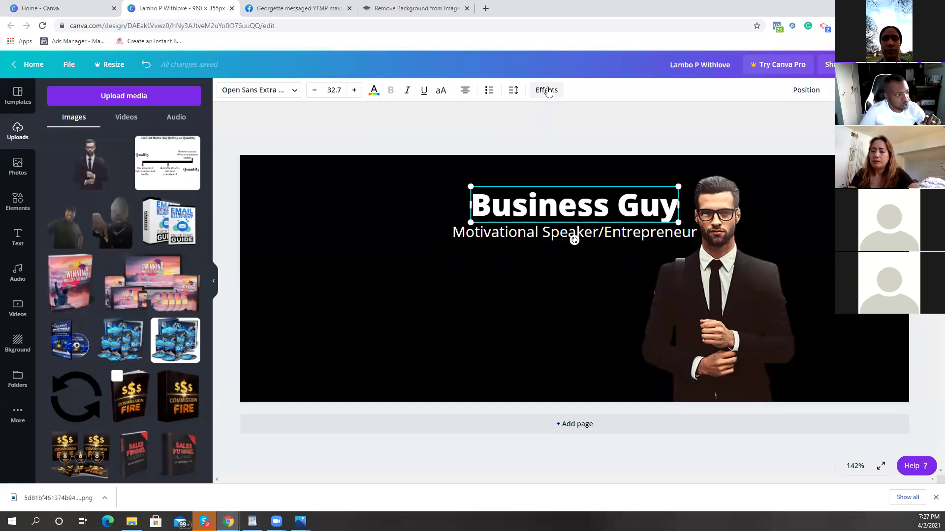
click(546, 90)
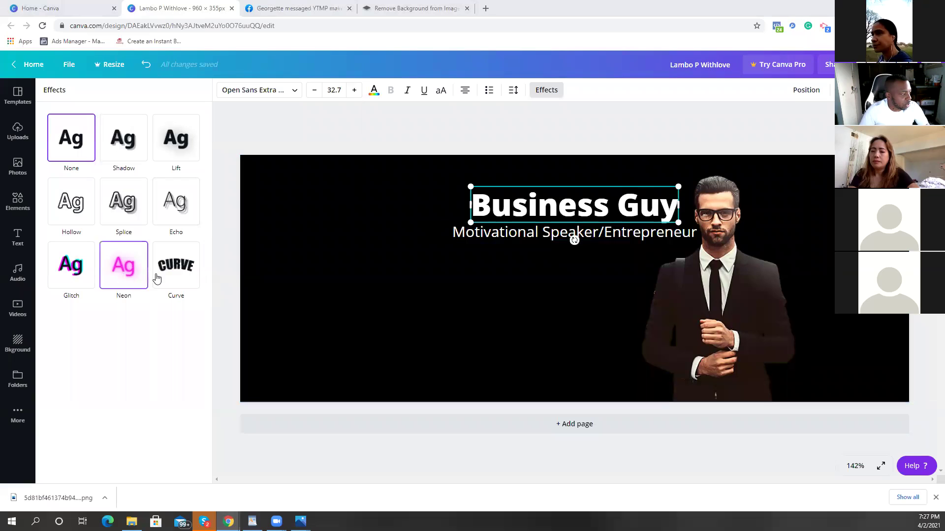
click(131, 283)
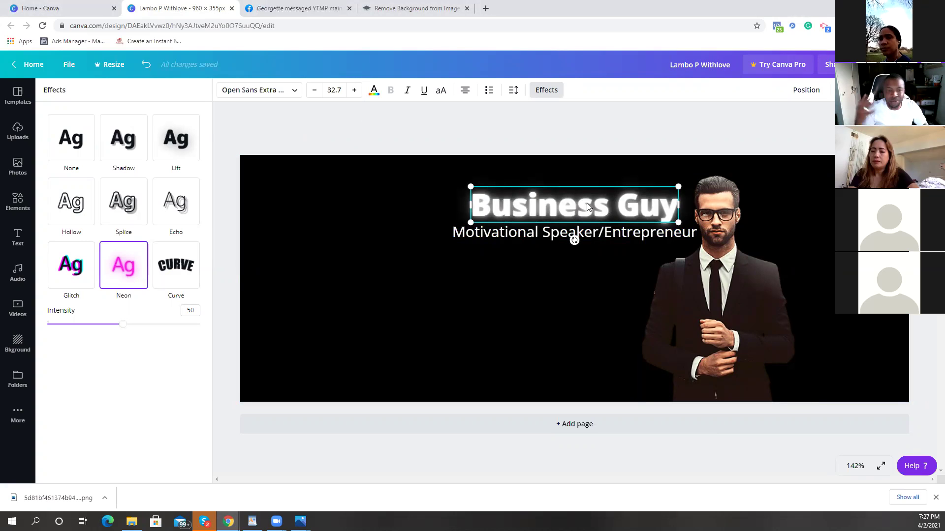
click(374, 90)
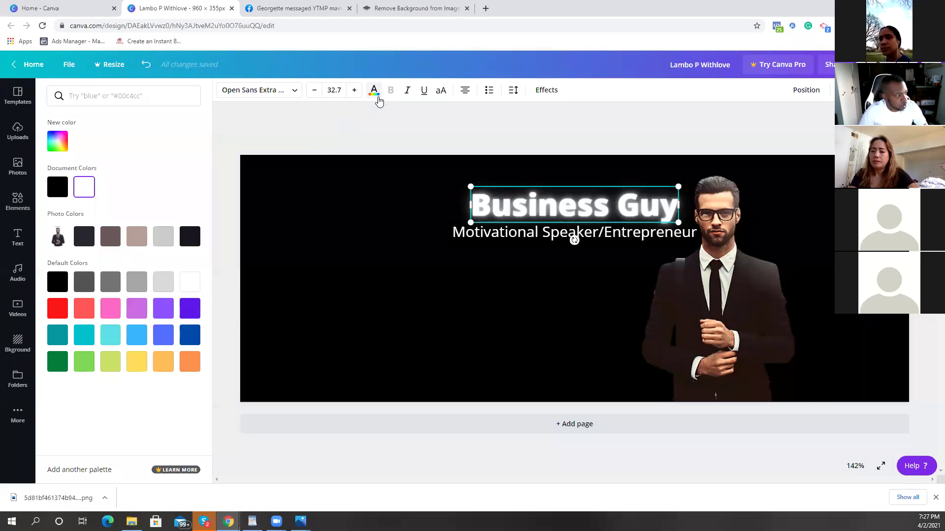
Step: Colour the 'Business Guy' heading pure bright red #FF0000 using a custom colour
click(374, 95)
click(374, 95)
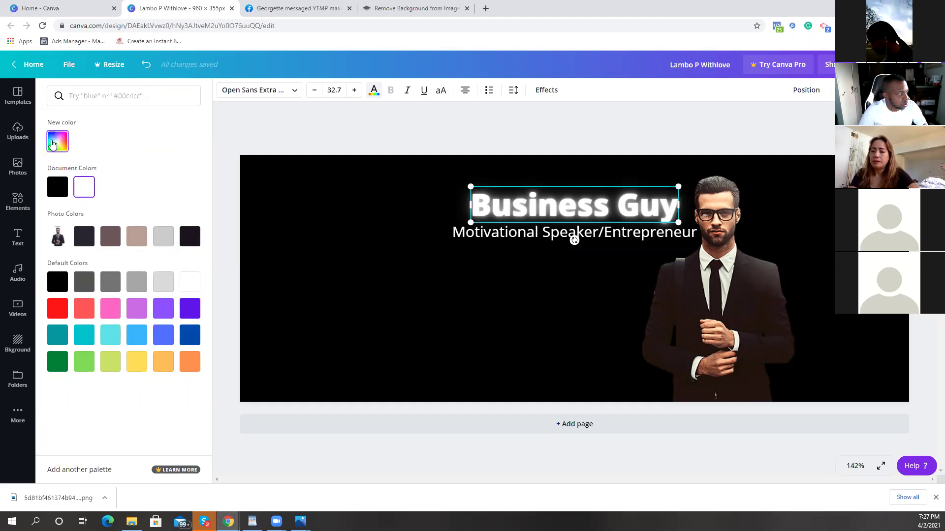
click(57, 141)
drag(61, 225, 180, 231)
drag(183, 167, 139, 186)
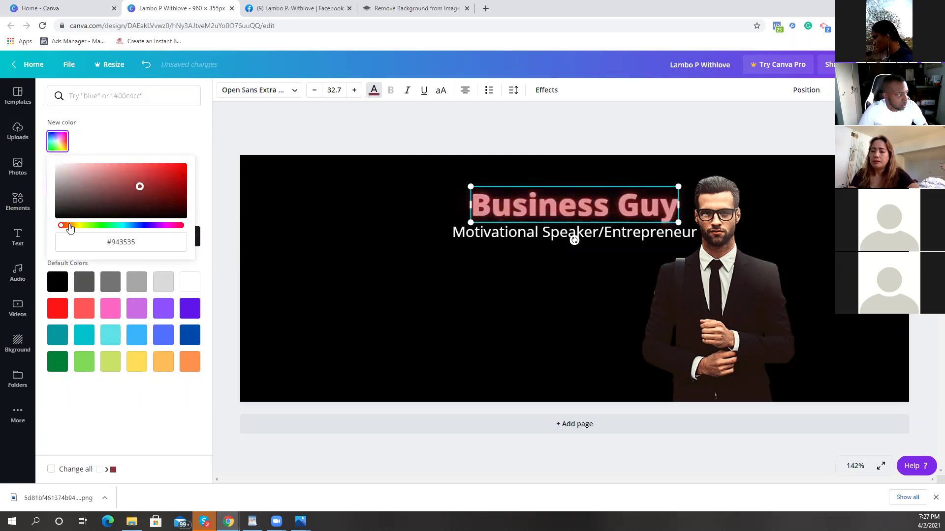
drag(70, 225, 91, 226)
click(111, 225)
drag(139, 187, 185, 173)
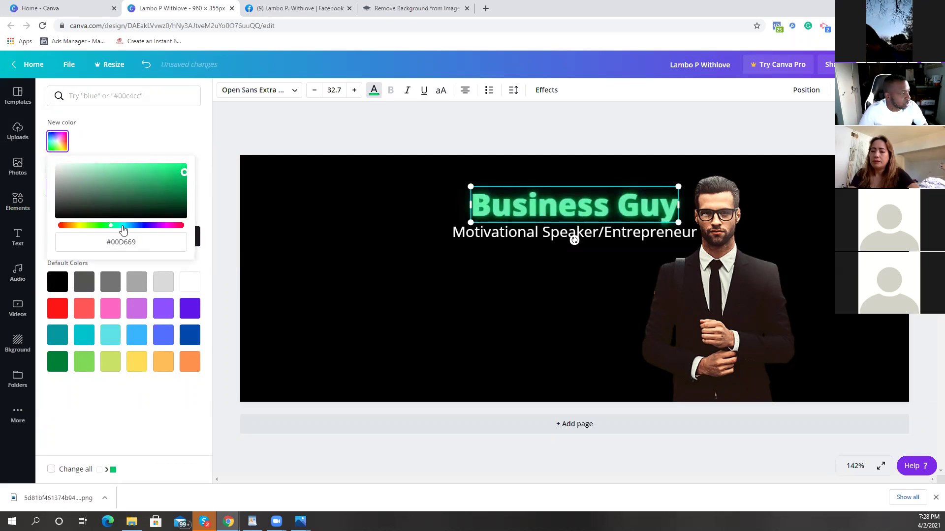
drag(123, 226, 162, 230)
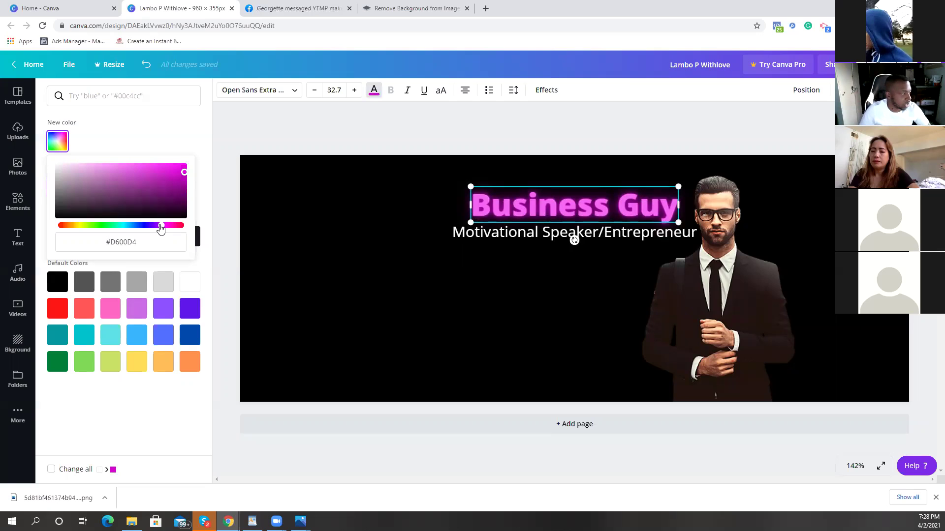
drag(165, 231, 193, 231)
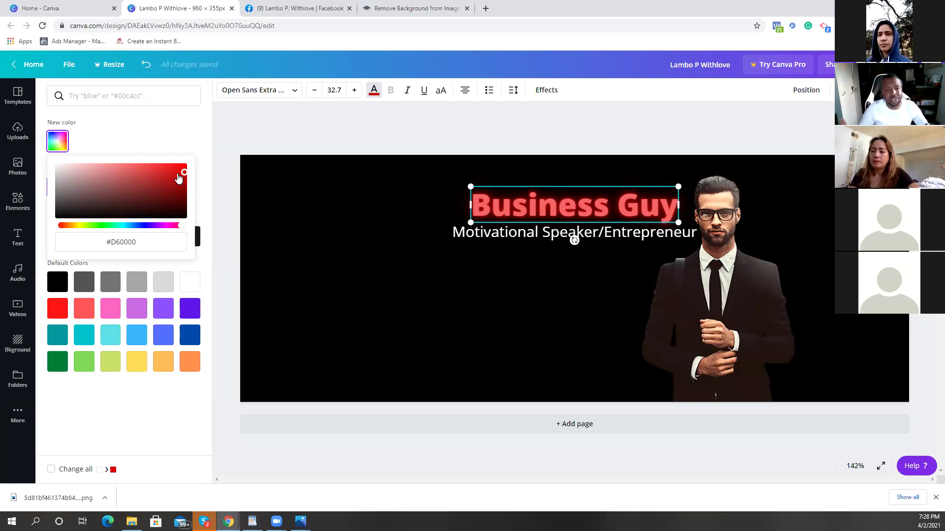
drag(186, 176, 190, 161)
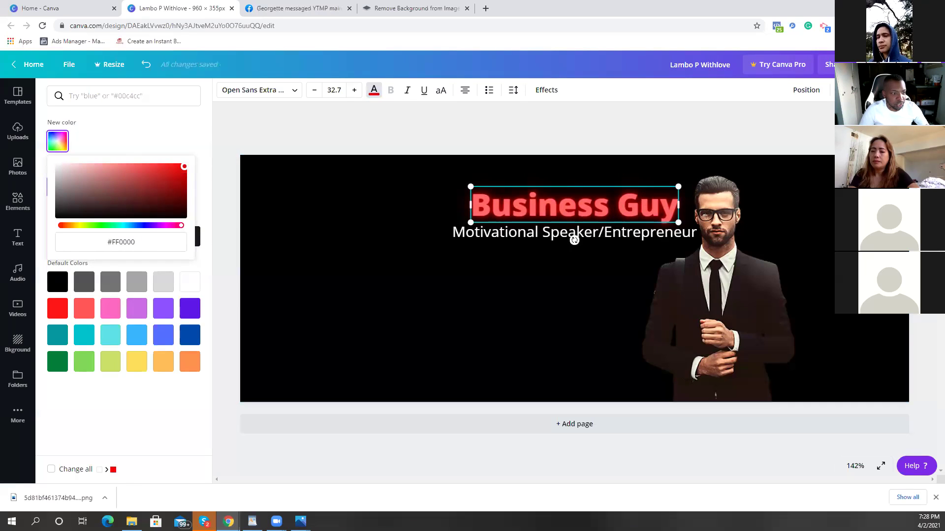
key(Escape)
mouse_move(574, 210)
mouse_down()
mouse_move(591, 224)
mouse_move(578, 209)
mouse_up()
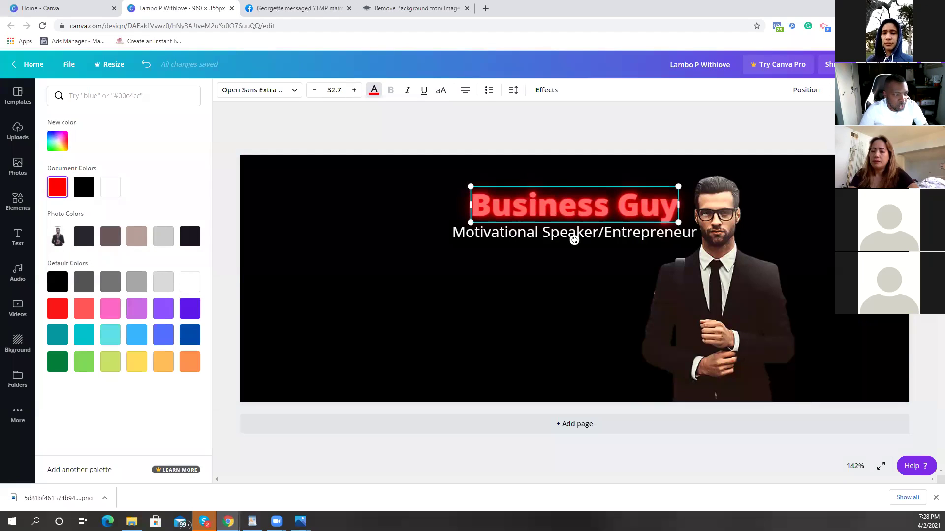
key(Escape)
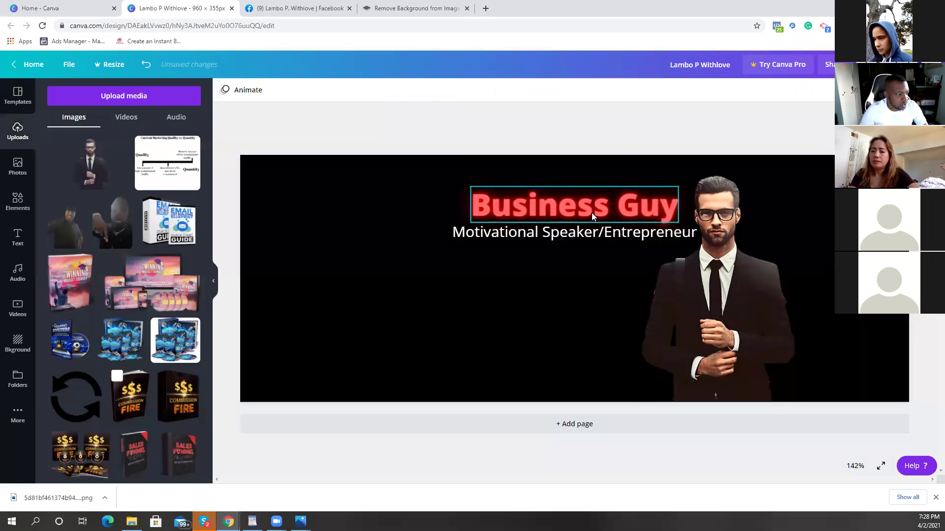
Step: Duplicate the 'Business Guy' heading with Ctrl+D and stack the copy exactly over the original
click(592, 213)
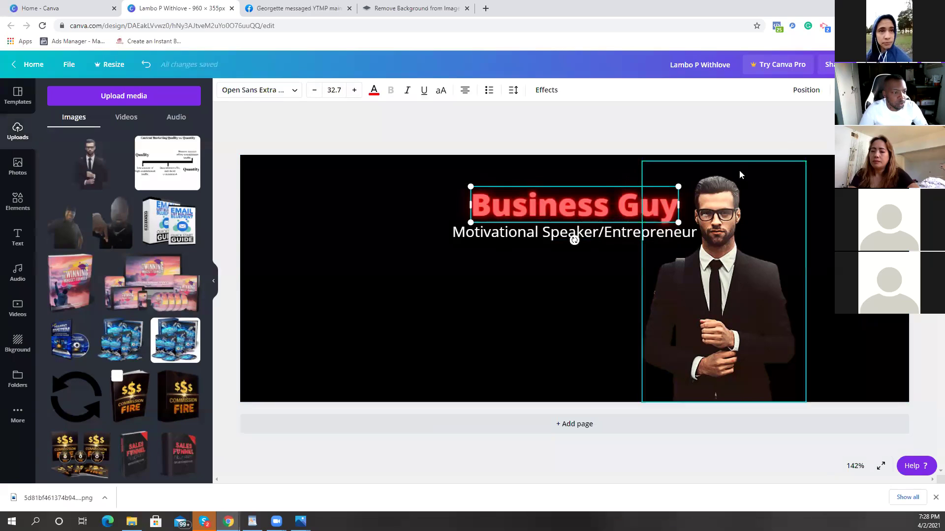
key(ctrl+d)
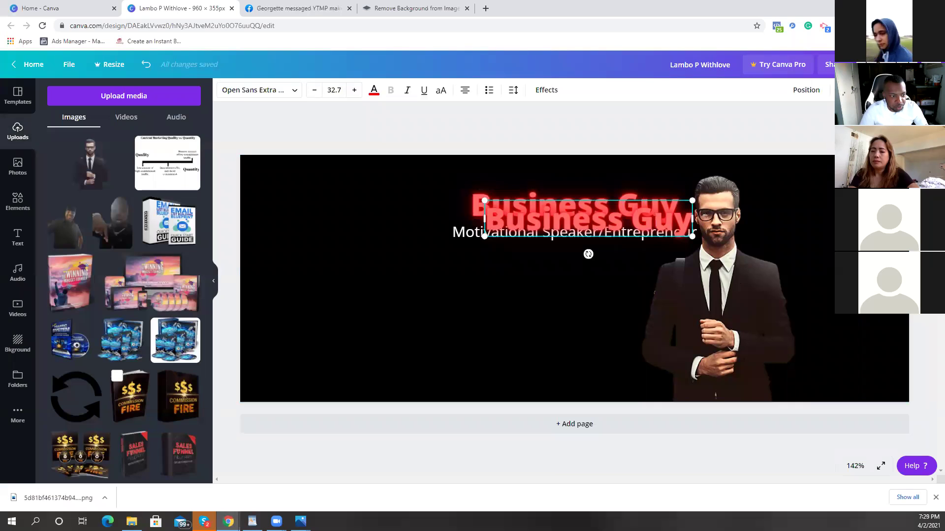
drag(636, 218, 623, 206)
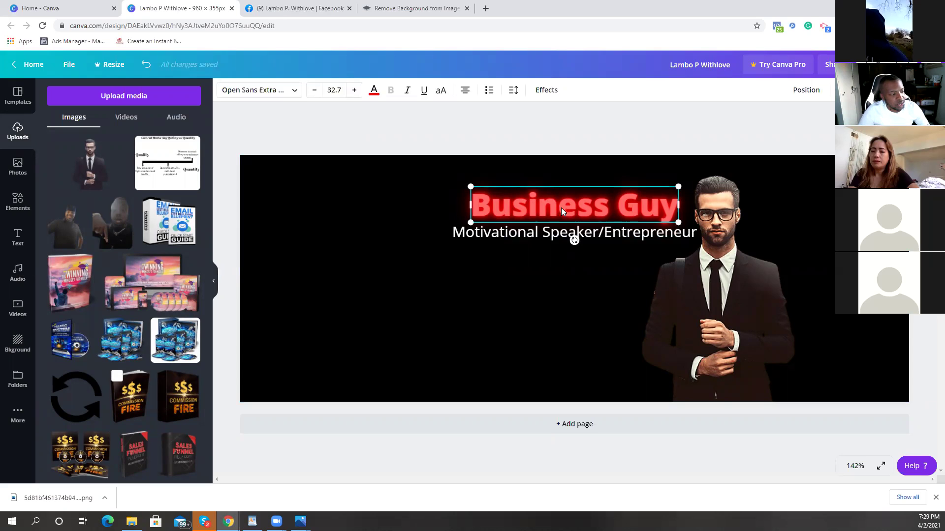
Step: Remove the neon glow effect from the heading and keep it non-italic
click(548, 93)
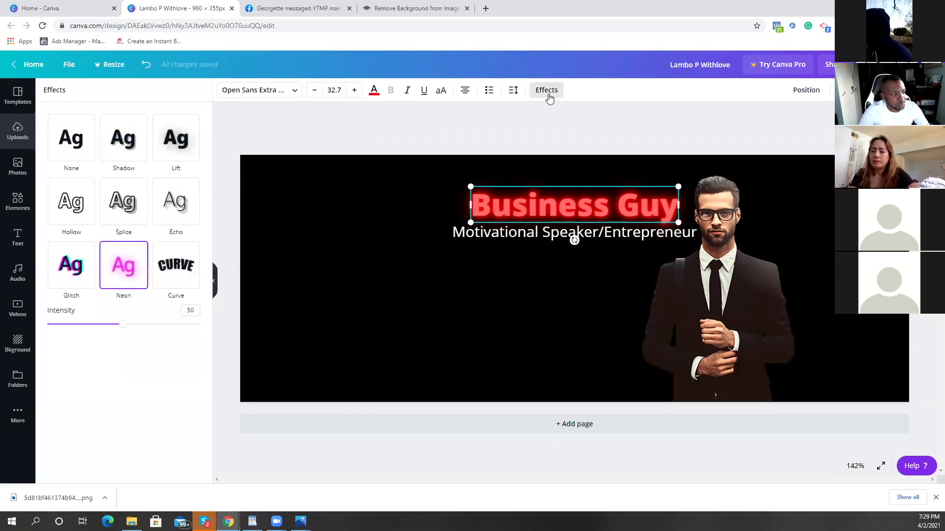
click(86, 149)
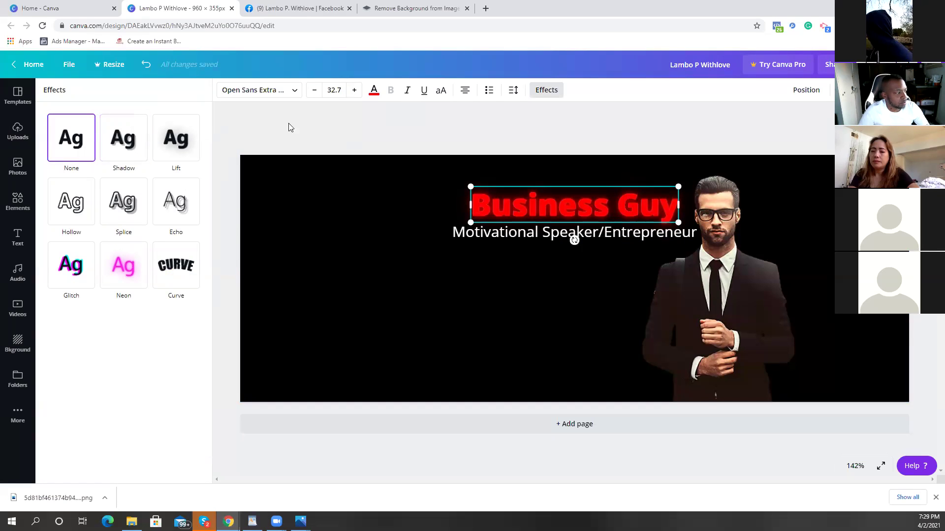
click(406, 94)
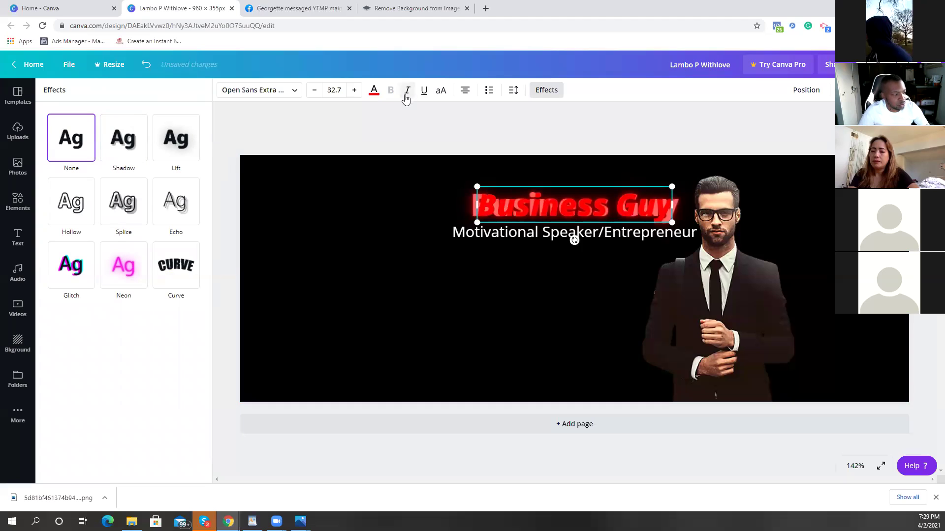
click(407, 92)
click(423, 91)
click(424, 91)
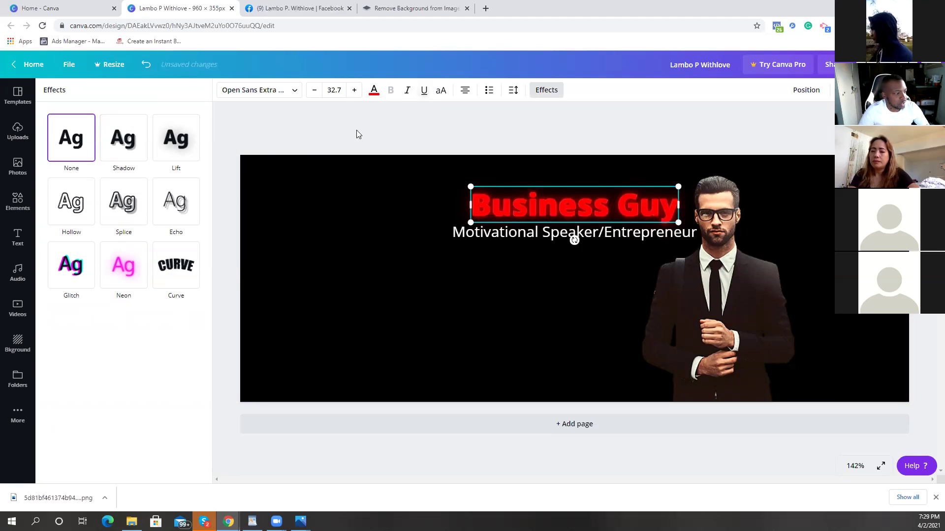
Step: Delete the heading, subtitle and man photo together, leaving a blank canvas
click(561, 94)
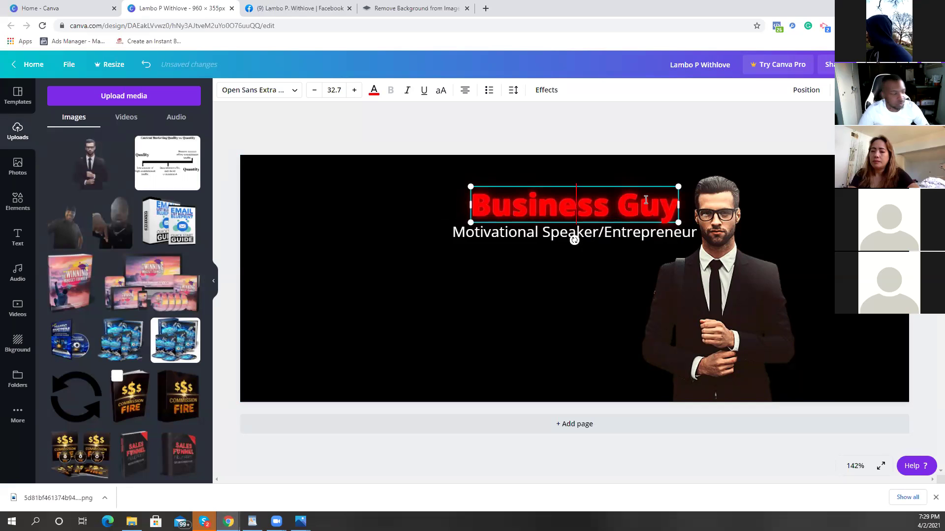
drag(817, 412, 428, 153)
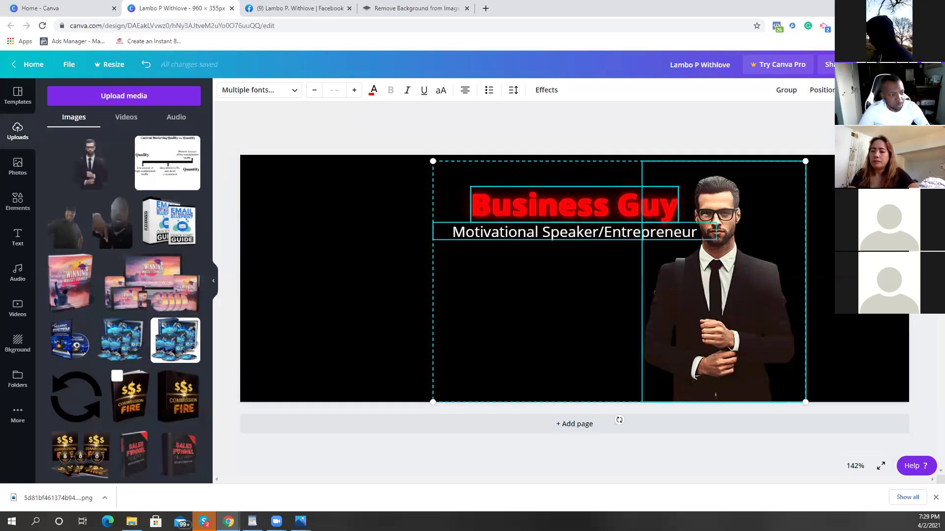
key(Delete)
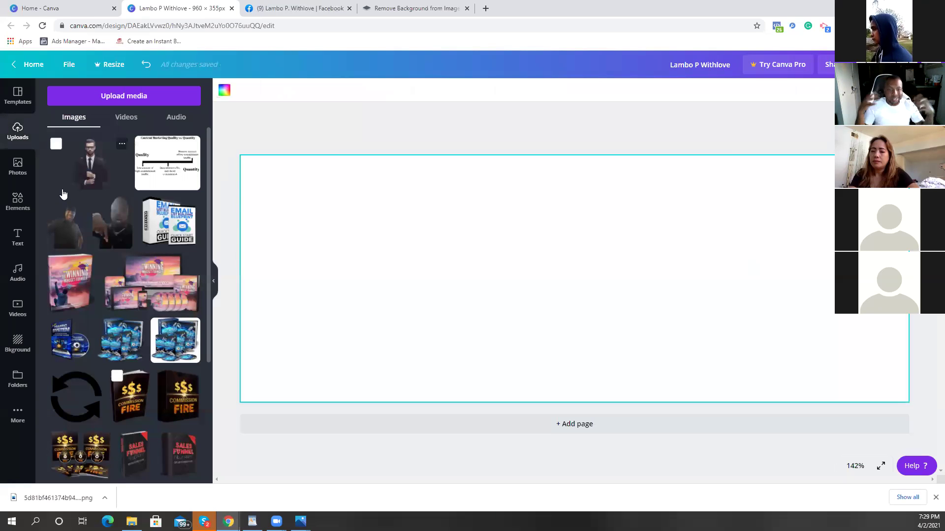
Step: Apply the Street Sale template and delete its background beach photo
click(19, 99)
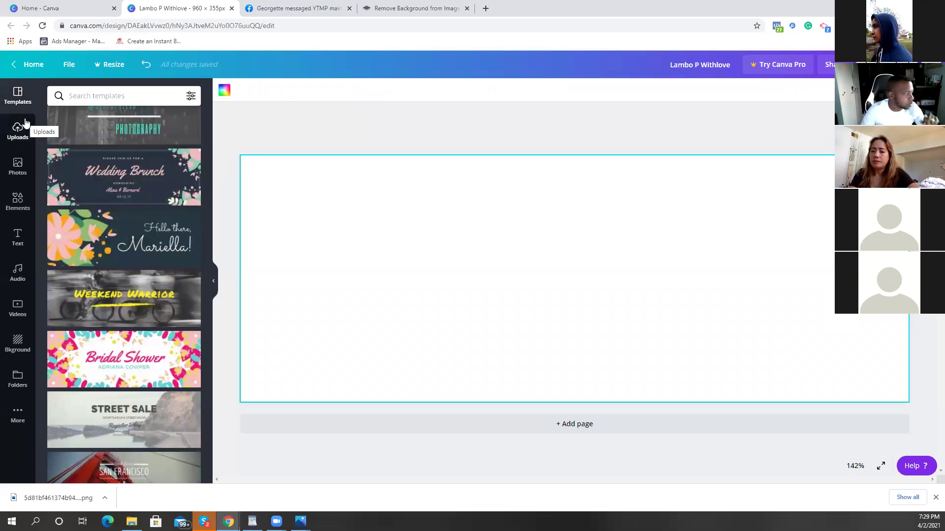
scroll(125, 232, down, 3)
scroll(124, 227, down, 2)
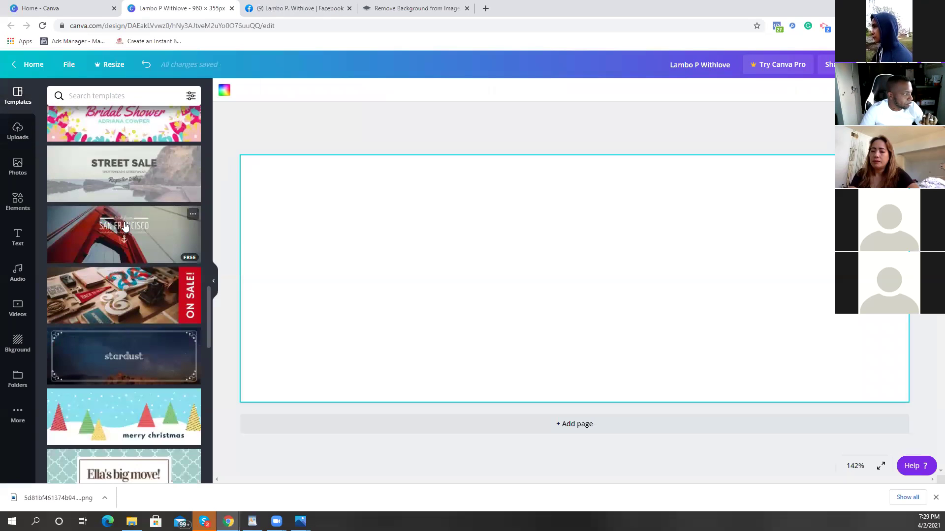
click(134, 186)
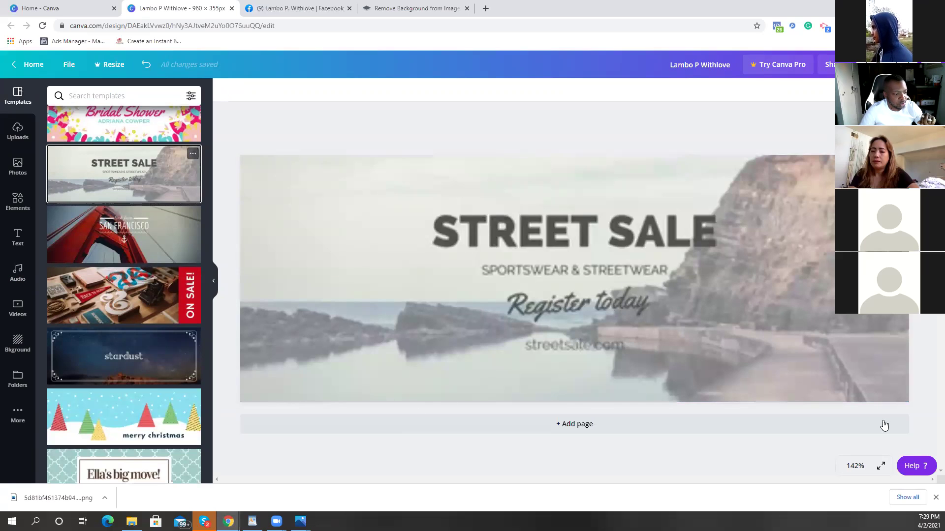
click(649, 289)
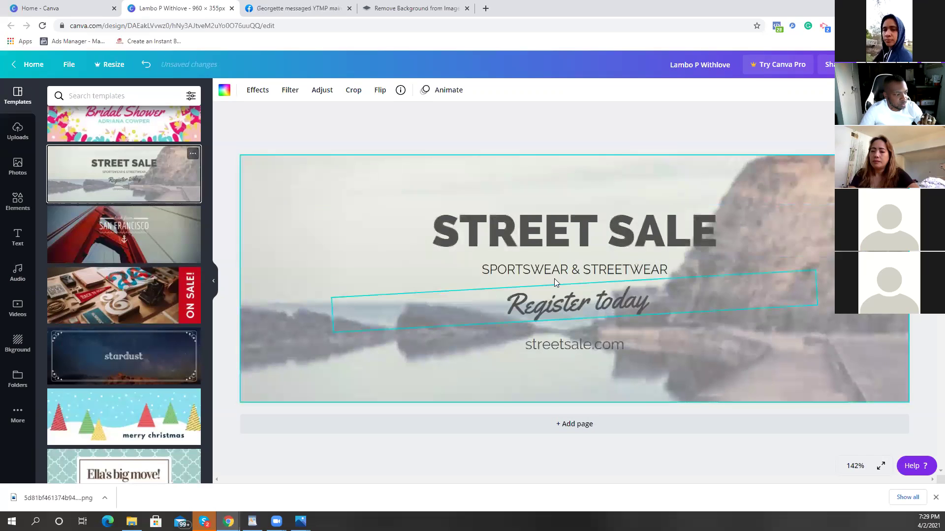
key(Delete)
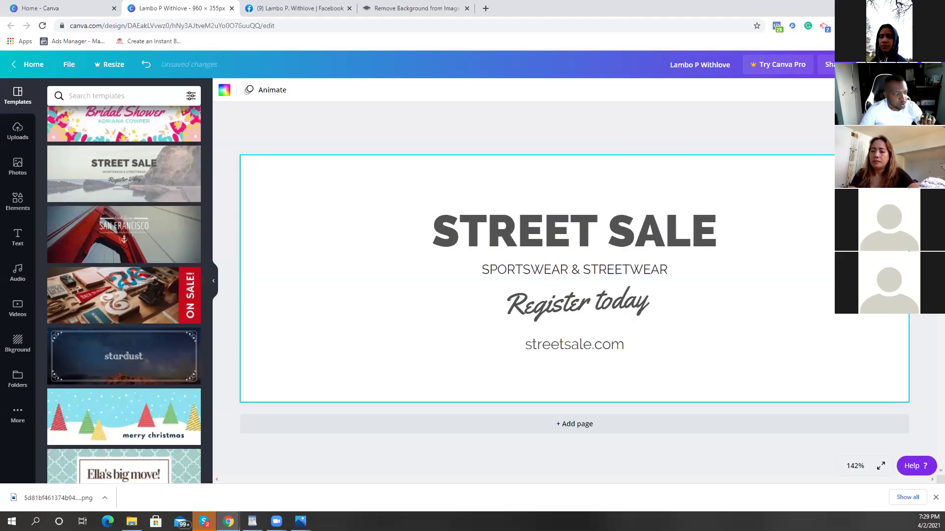
Step: Browse the stock photo library to reveal more photo categories
click(18, 169)
scroll(181, 205, down, 5)
scroll(190, 172, up, 5)
click(198, 127)
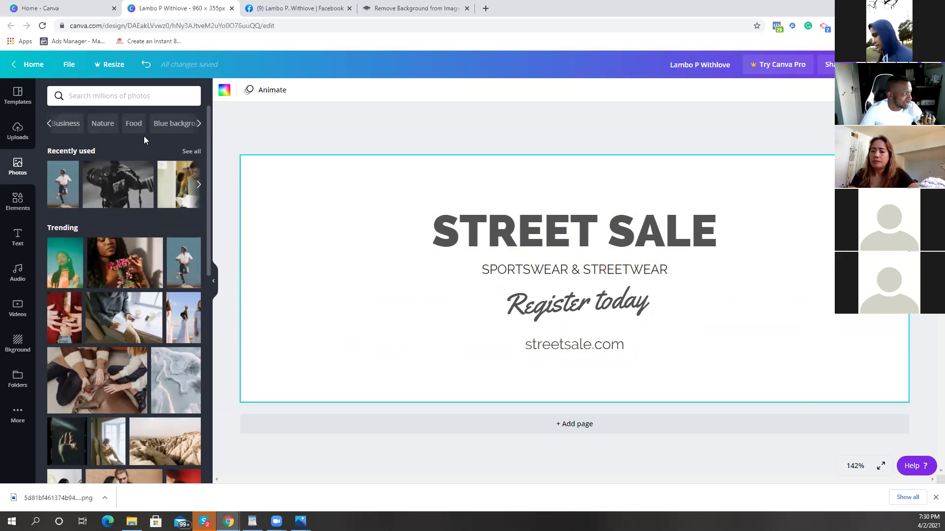
Step: Add the Nature mountain-cliff photo to the banner and remove the small inset copy
click(102, 127)
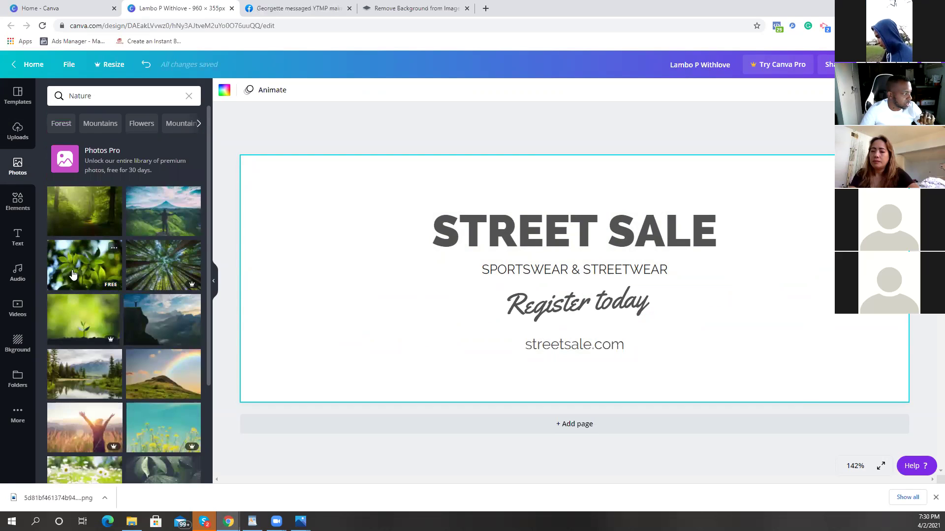
scroll(82, 266, down, 1)
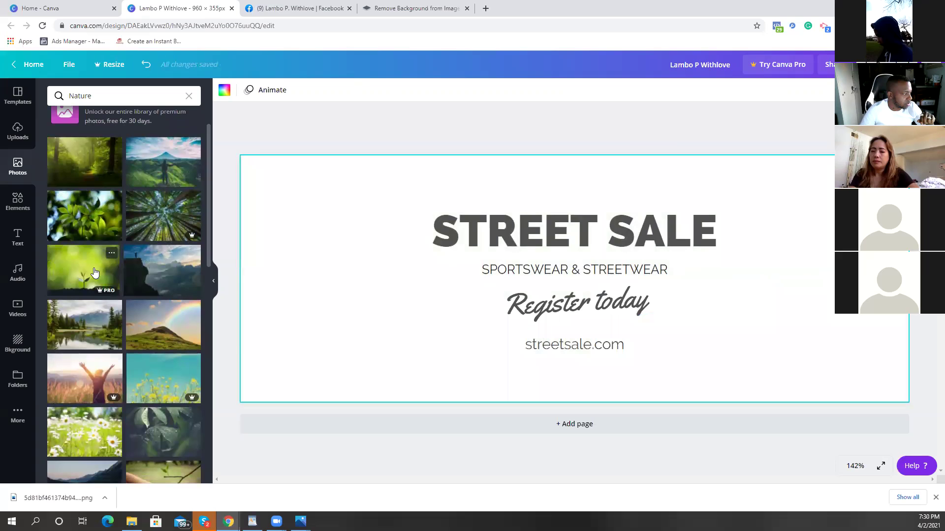
click(130, 281)
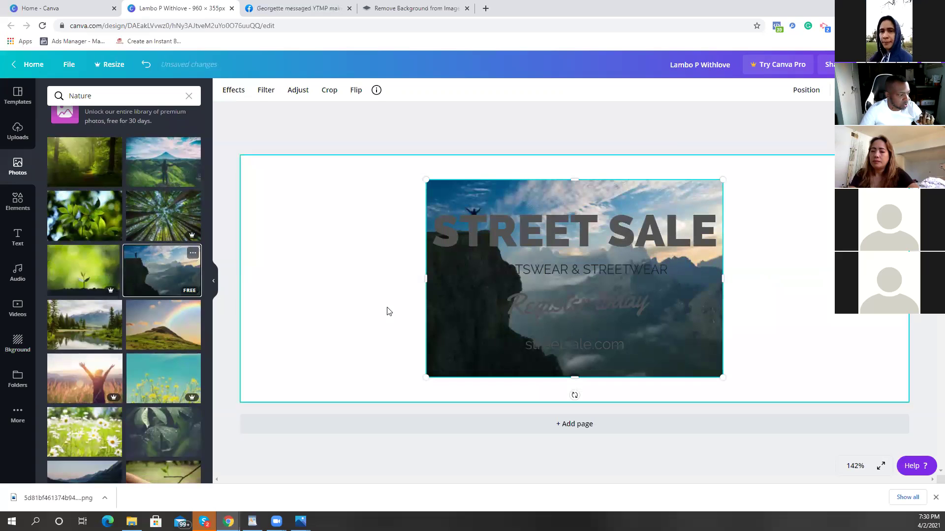
key(Delete)
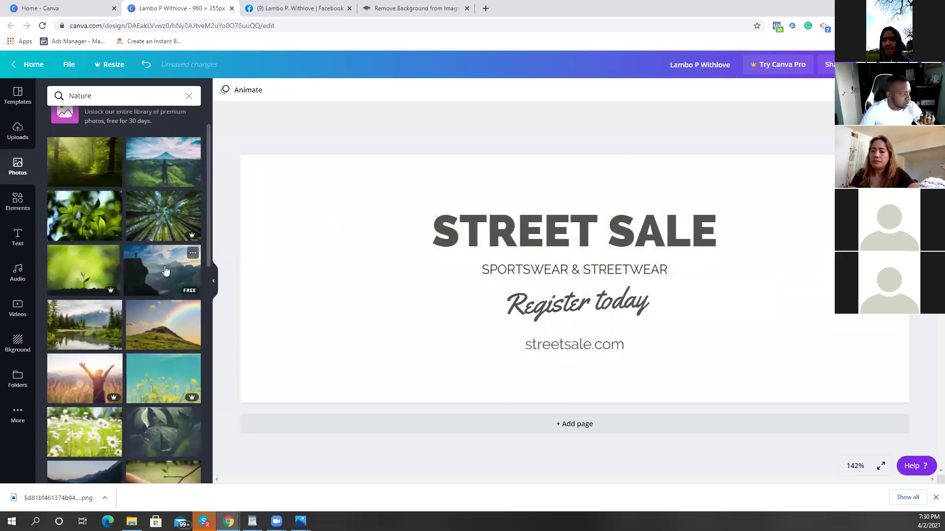
click(165, 270)
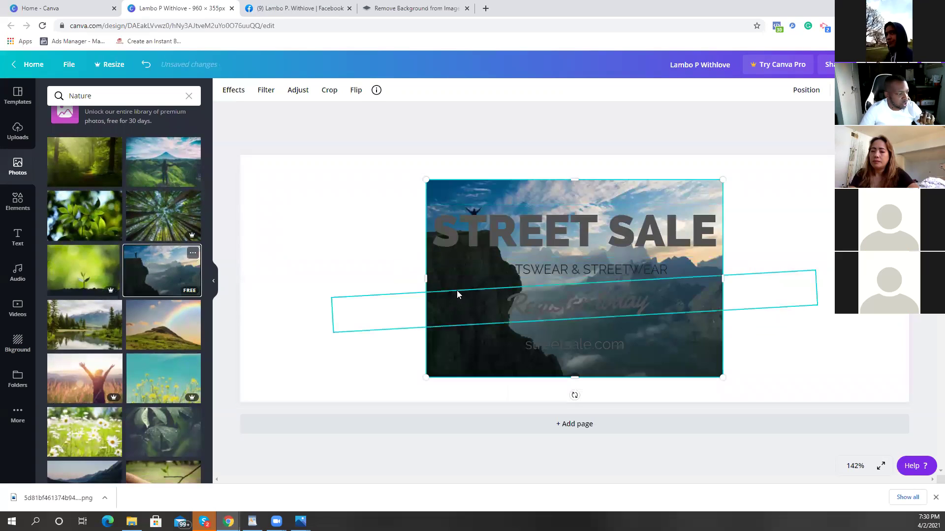
drag(426, 179, 377, 178)
drag(387, 380, 362, 388)
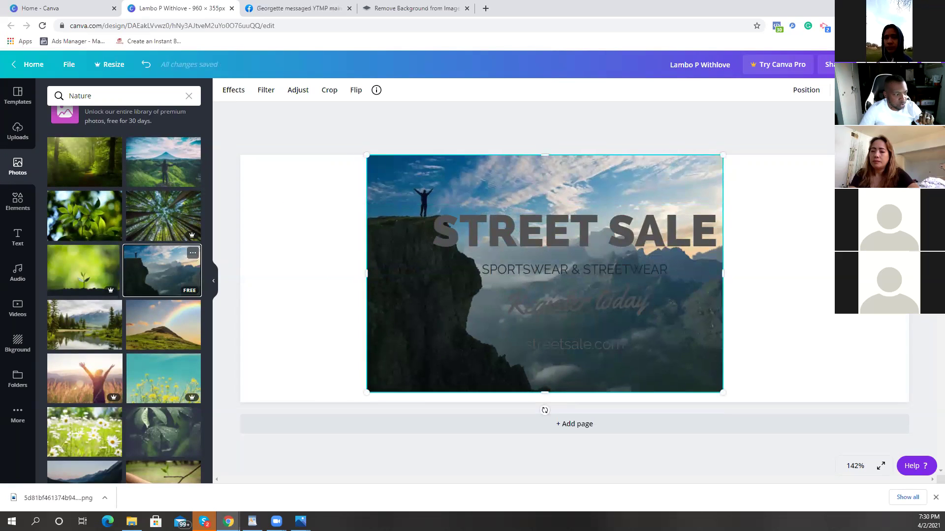
key(Delete)
Step: Reframe the cliff background photo so the figure and sky fill the banner
drag(164, 275, 241, 278)
double_click(315, 298)
drag(324, 262, 320, 351)
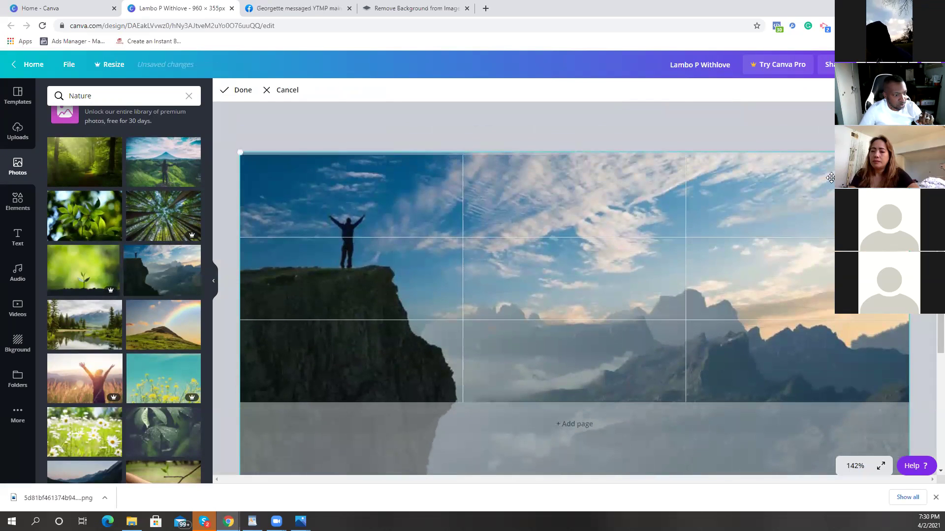
click(247, 118)
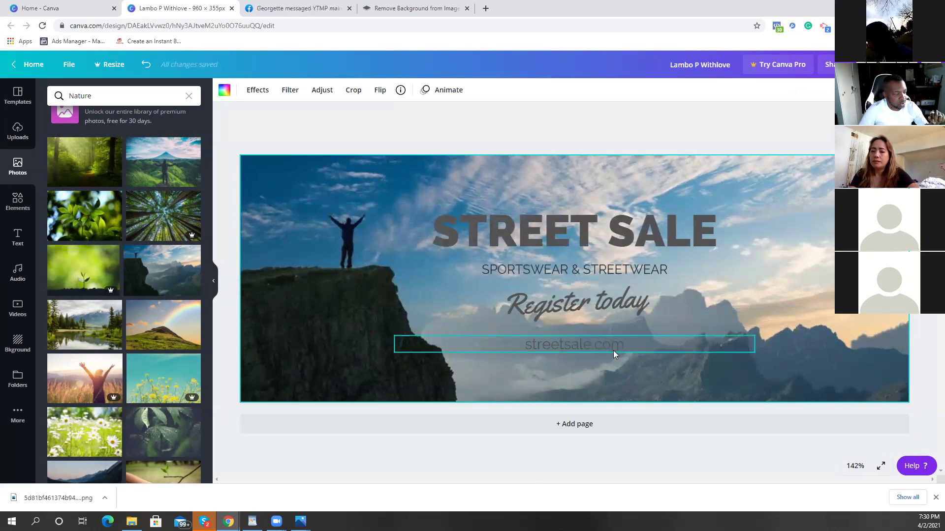
click(598, 231)
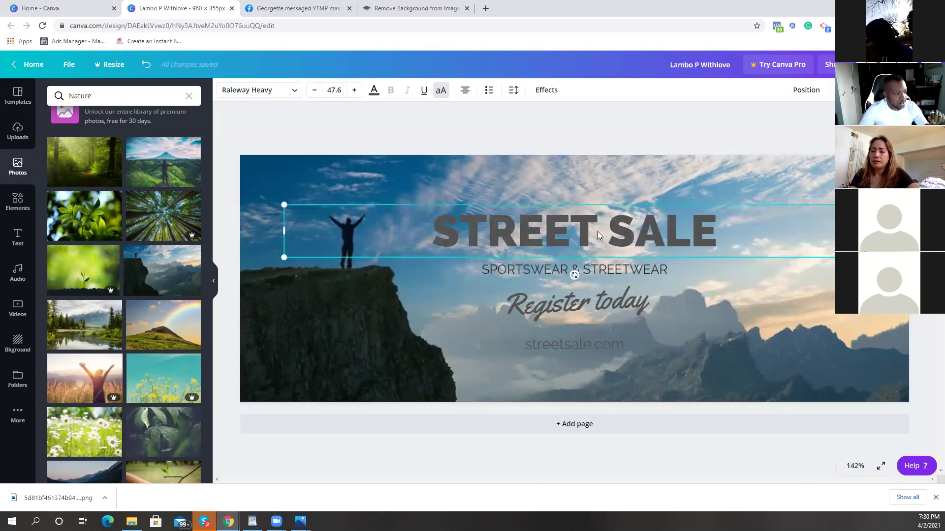
Step: Replace the Register today script text with 'Click Link In Bio'
click(601, 309)
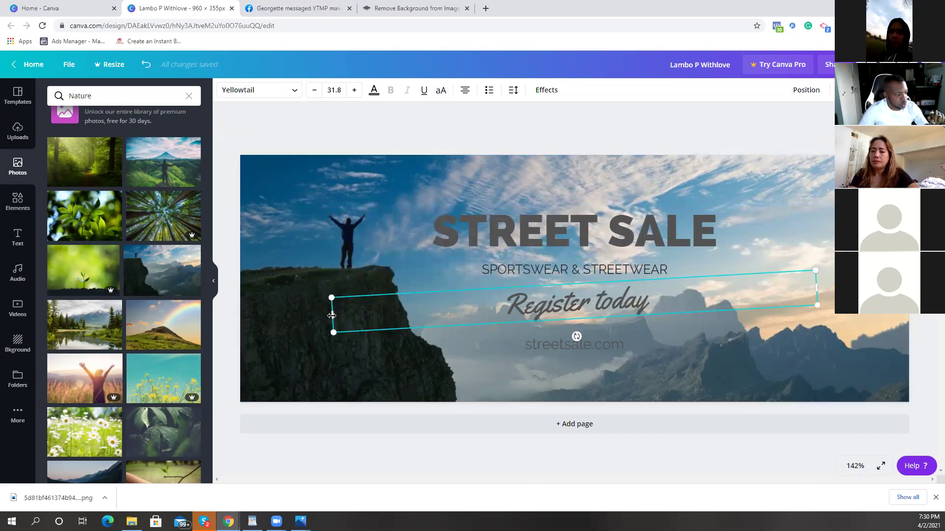
drag(392, 310, 649, 310)
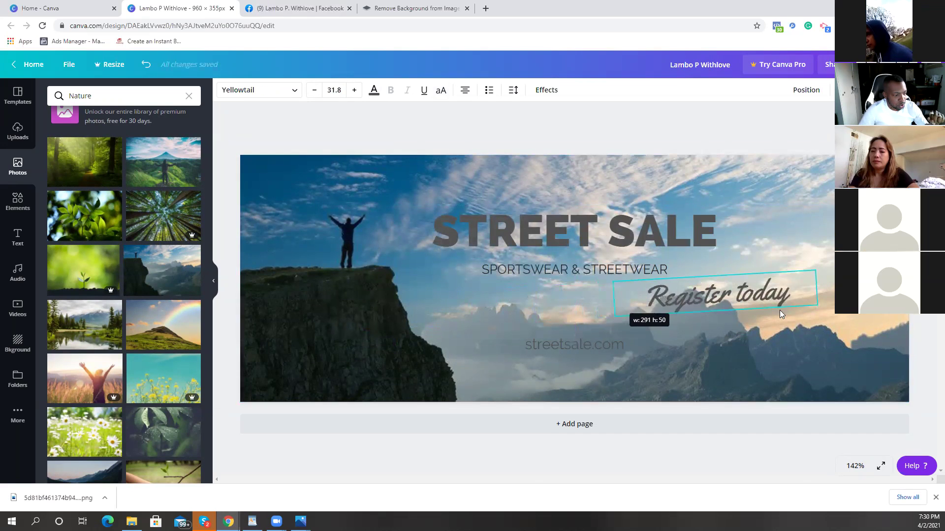
double_click(744, 301)
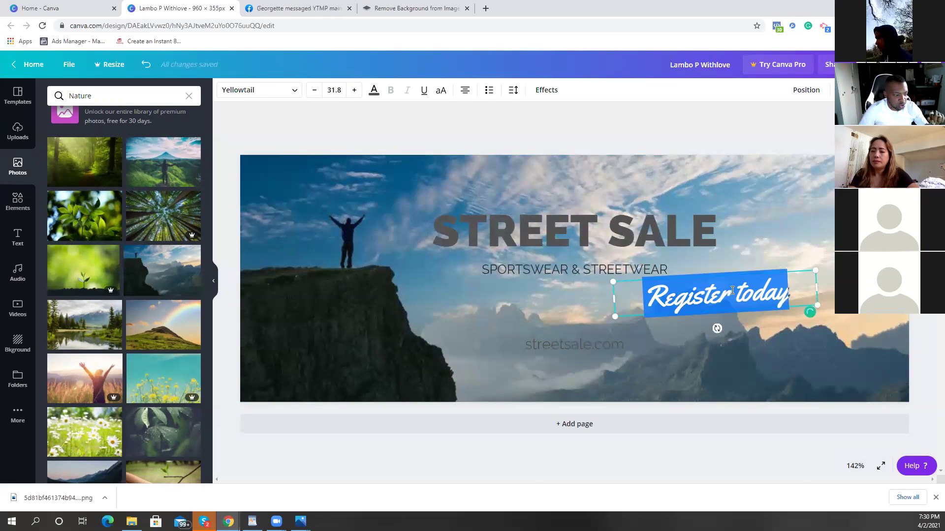
click(788, 286)
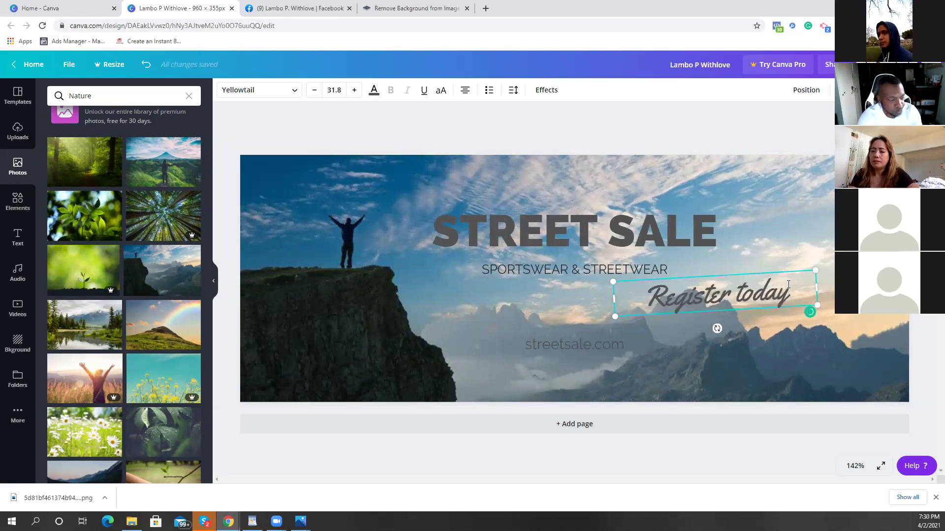
key(BackSpace)
key(BackSpace)
key(BackSpace)
key(BackSpace)
key(BackSpace)
key(BackSpace)
key(BackSpace)
key(BackSpace)
key(BackSpace)
key(BackSpace)
key(BackSpace)
key(BackSpace)
key(BackSpace)
key(BackSpace)
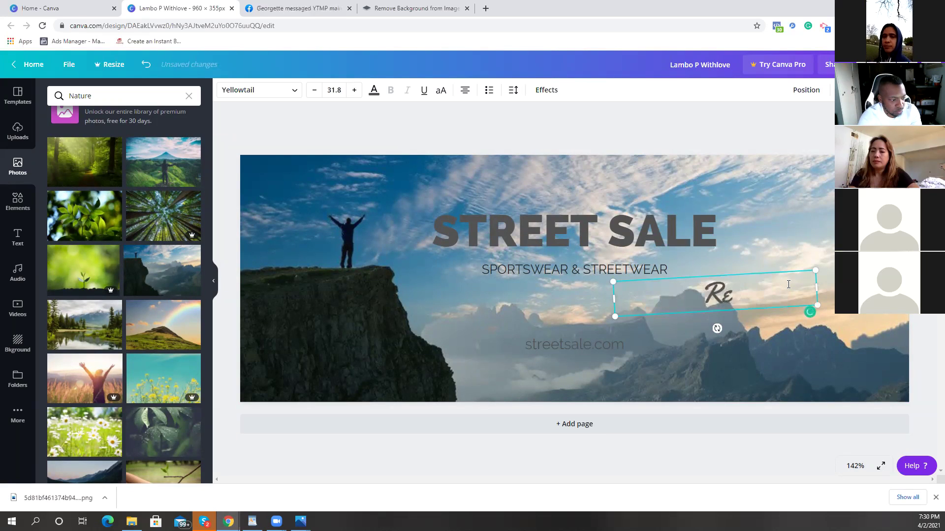
text(Click Li)
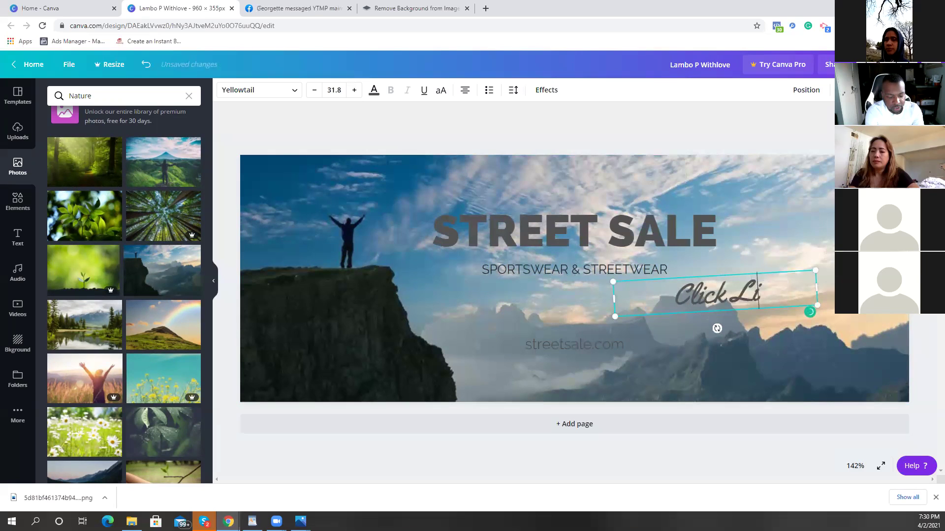
text(nk In)
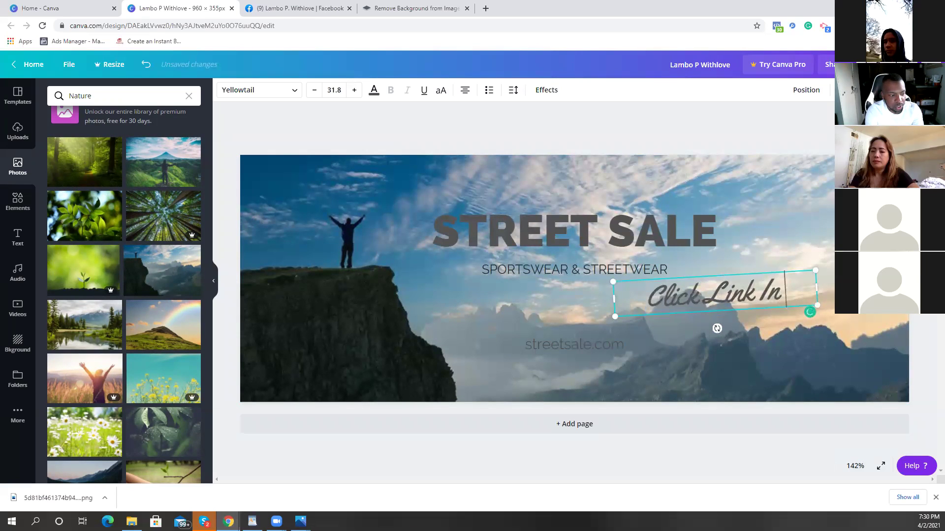
text( Bio)
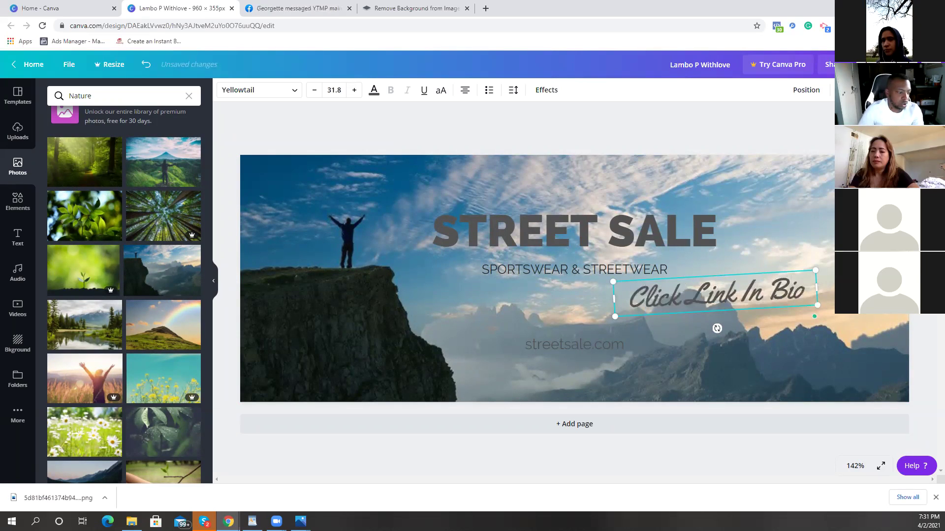
Step: Level the Click Link In Bio line at 0°, shrink it to 22.9 and centre it under the subtitle
drag(615, 299, 621, 299)
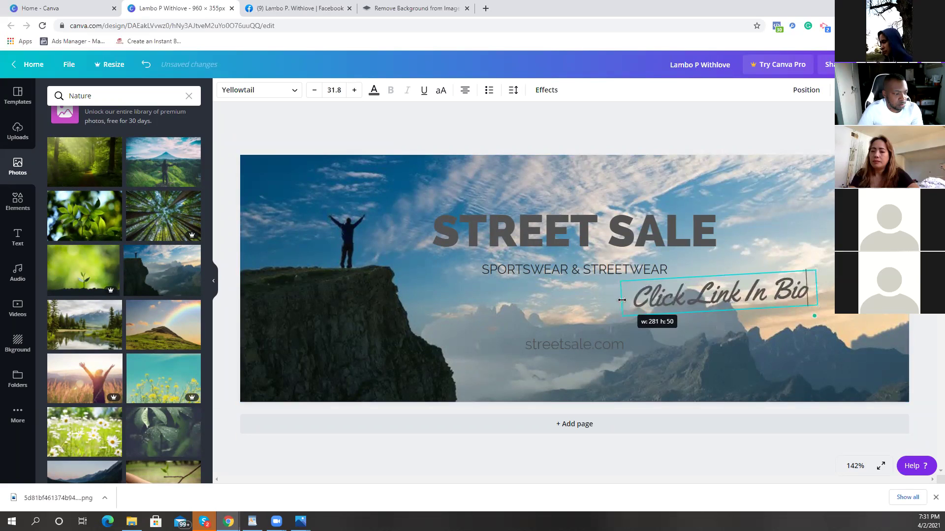
drag(719, 328, 736, 343)
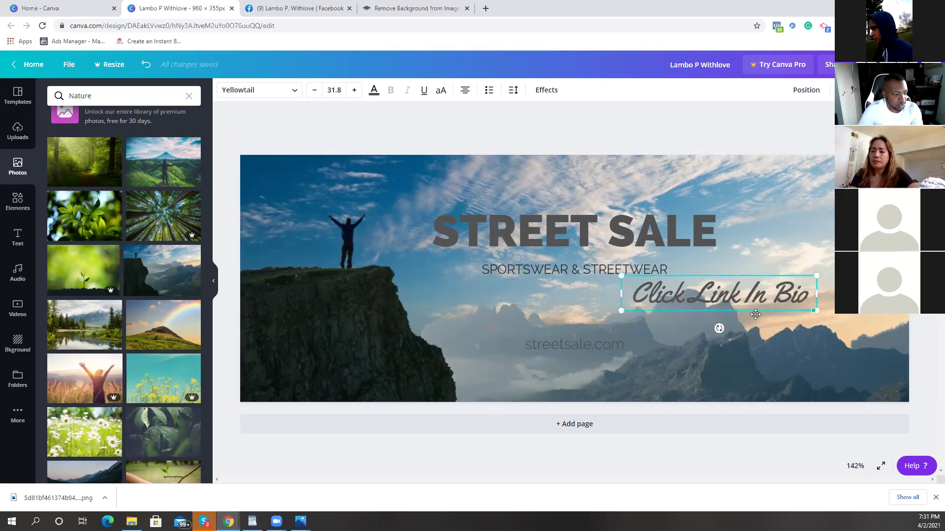
drag(719, 328, 739, 318)
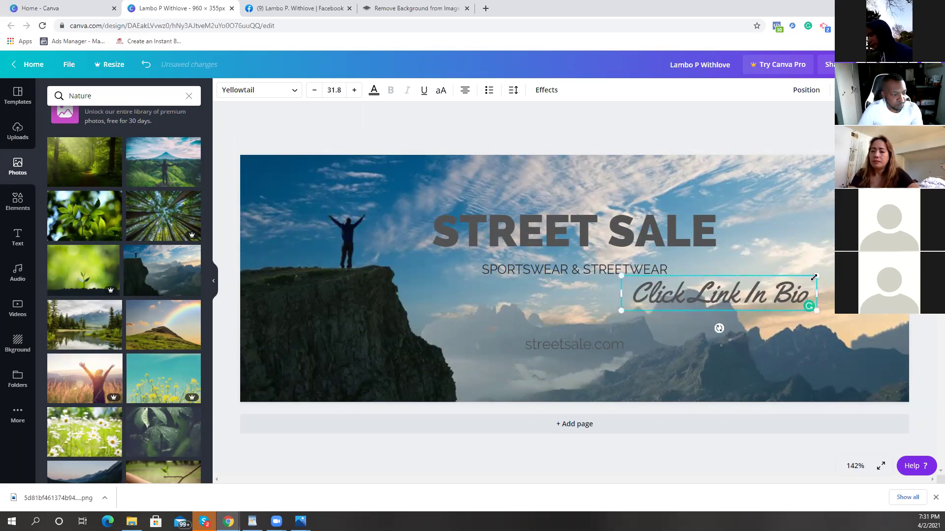
drag(815, 277, 762, 285)
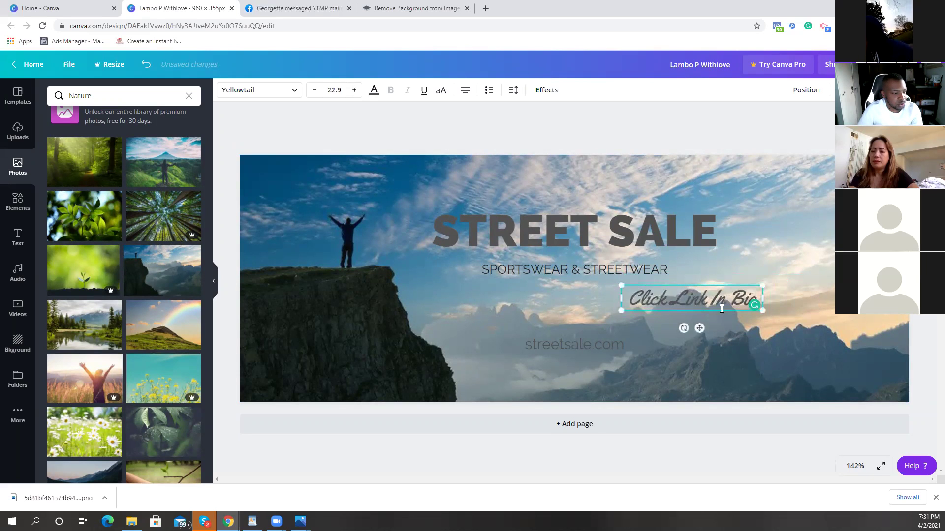
drag(715, 311, 595, 304)
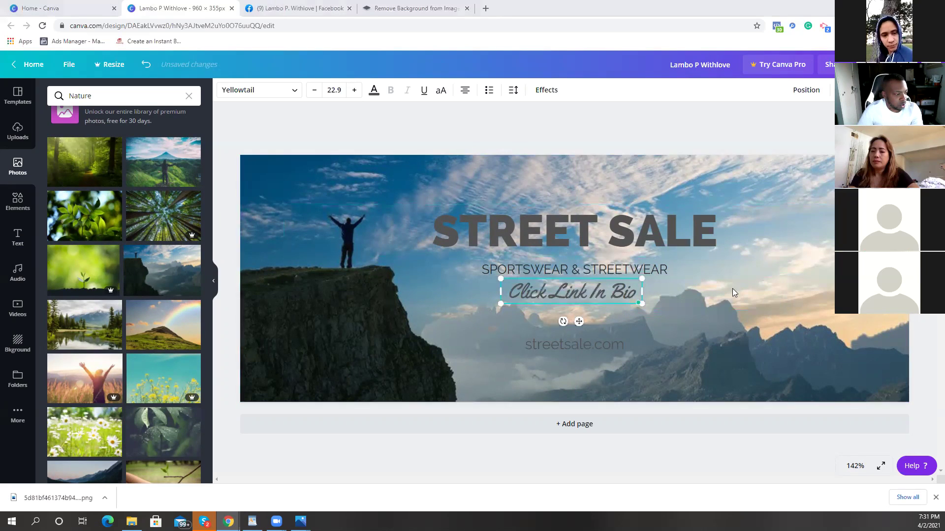
Step: Replace the STREET SALE heading text with the person's name
click(655, 234)
double_click(726, 238)
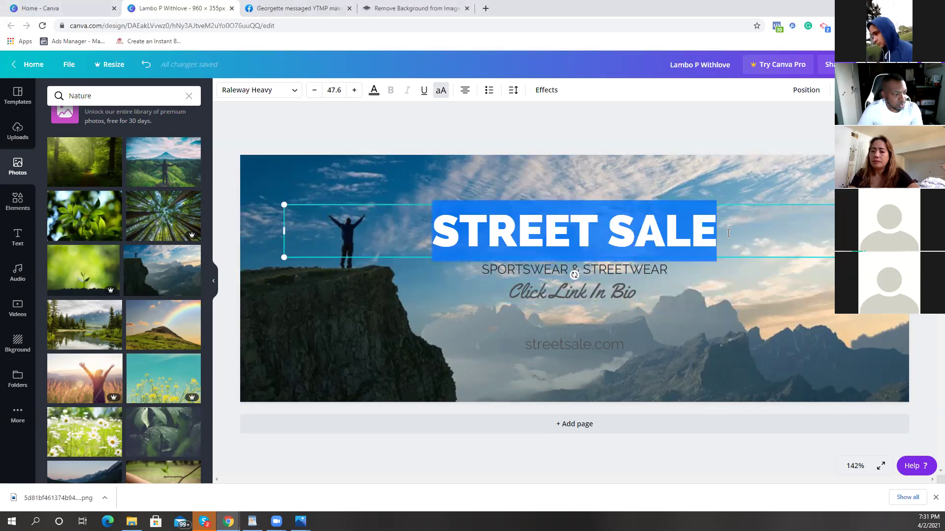
key(BackSpace)
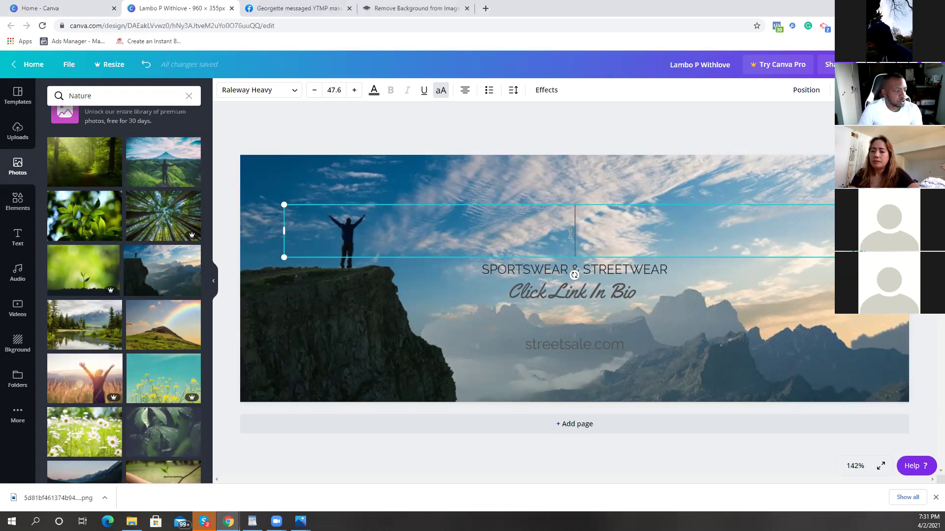
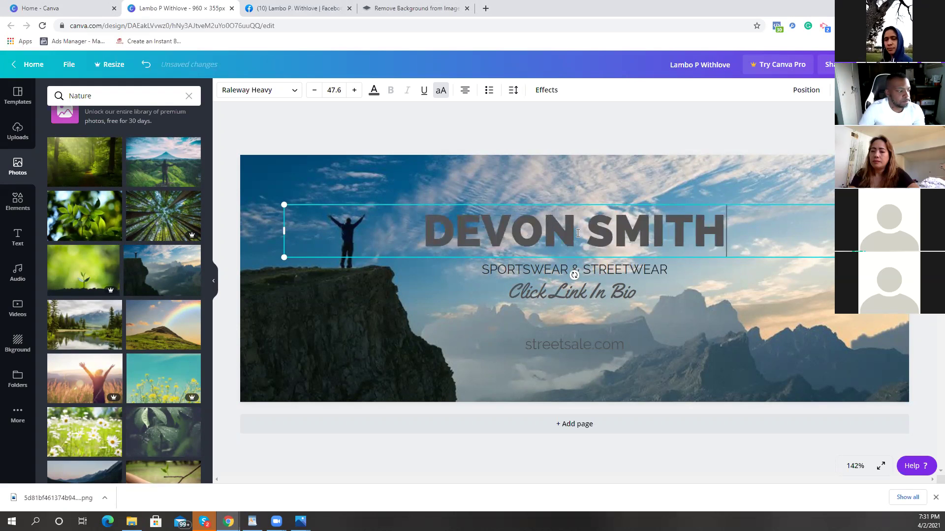
Step: Shrink the name heading to 42.3, centre it, and return to the Facebook profile tab
drag(283, 230, 520, 231)
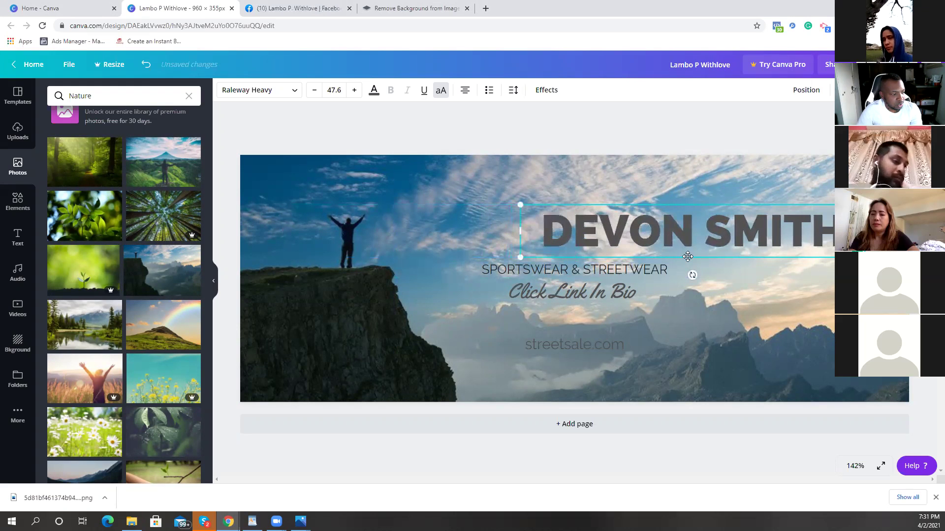
drag(655, 263, 568, 258)
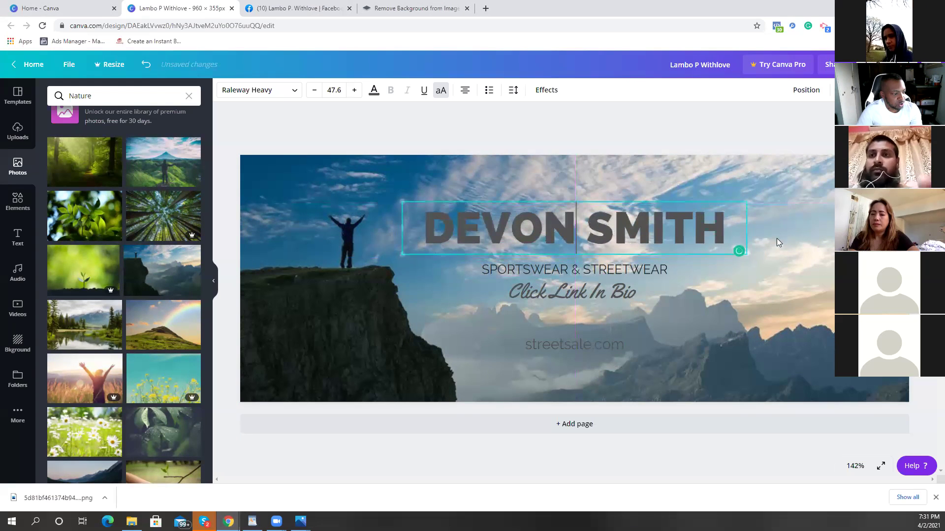
drag(746, 200, 707, 208)
drag(606, 255, 617, 254)
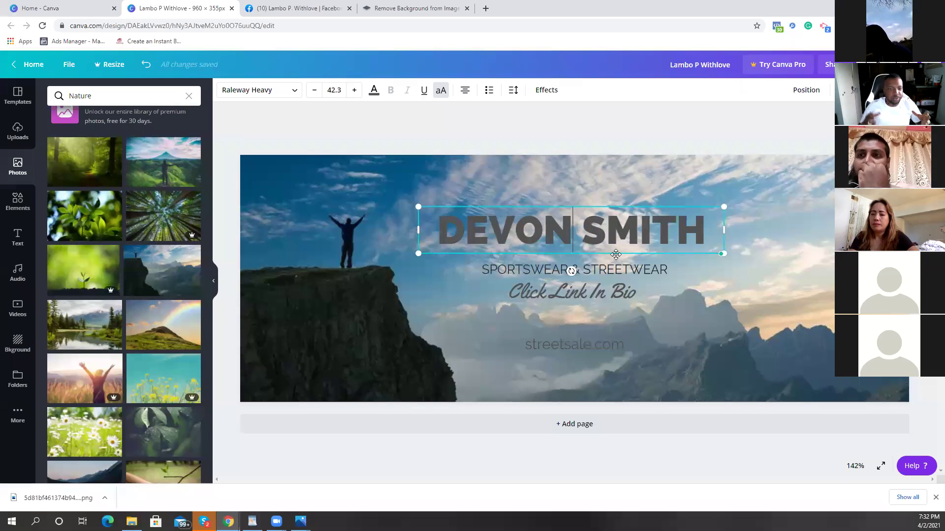
click(287, 15)
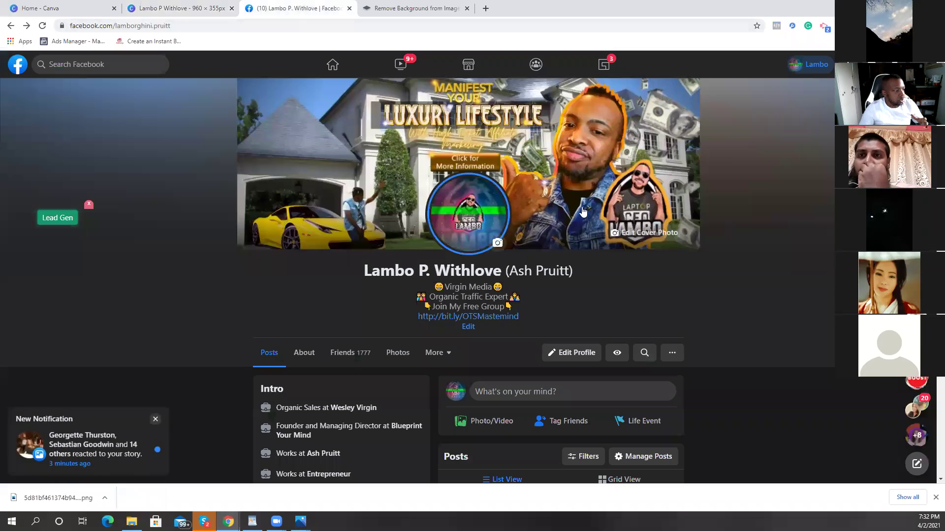
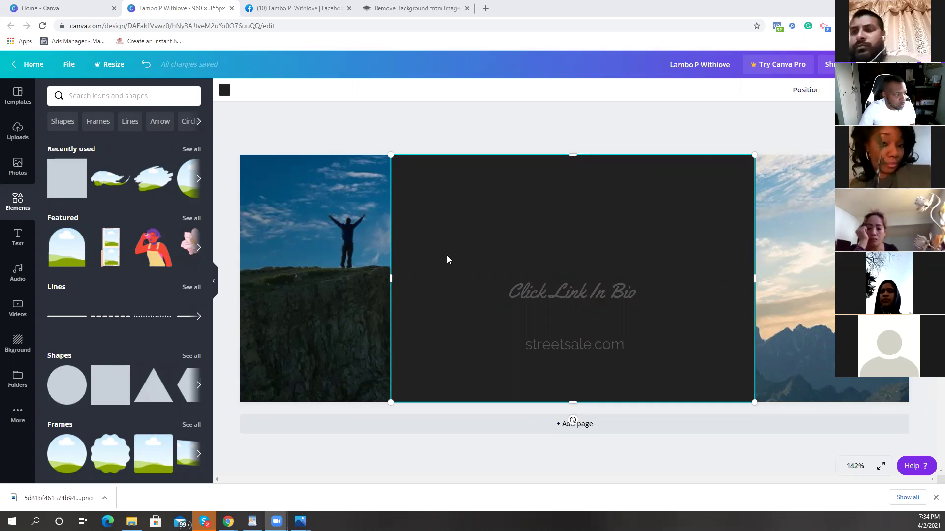
Step: Widen the dark overlay panel slightly and add an enlarged heading to the banner
drag(393, 265, 394, 265)
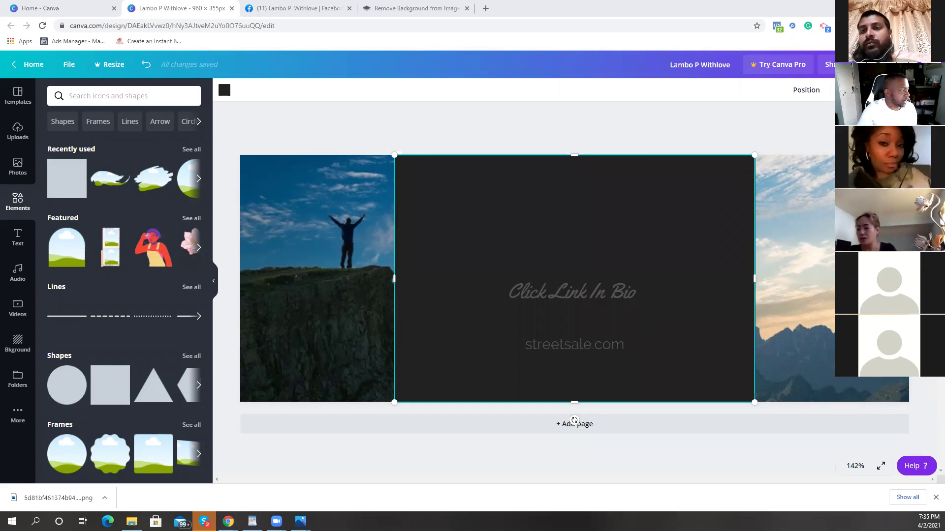
click(18, 237)
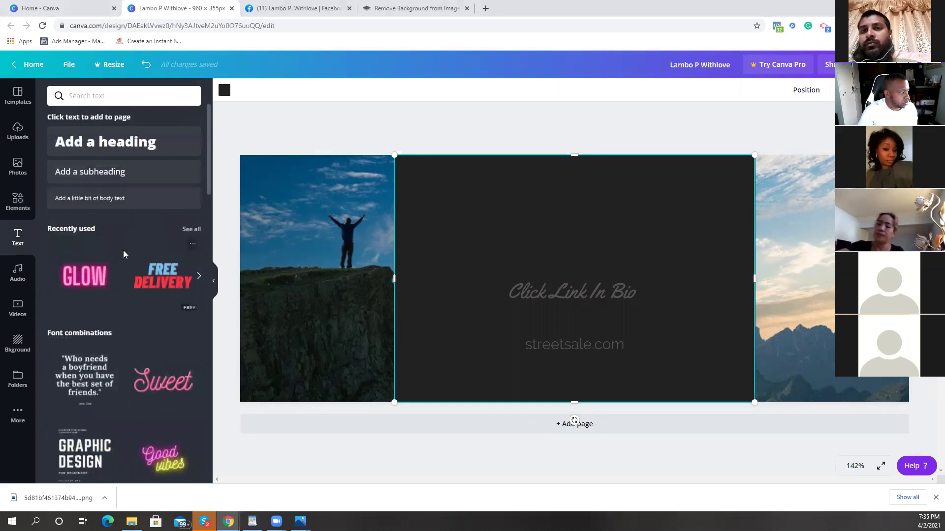
click(124, 154)
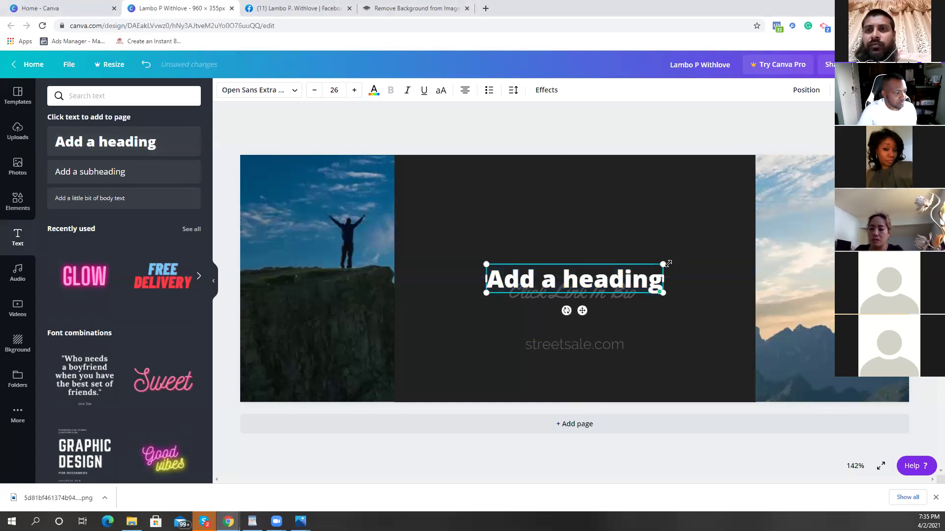
drag(724, 232, 788, 241)
drag(487, 249, 410, 220)
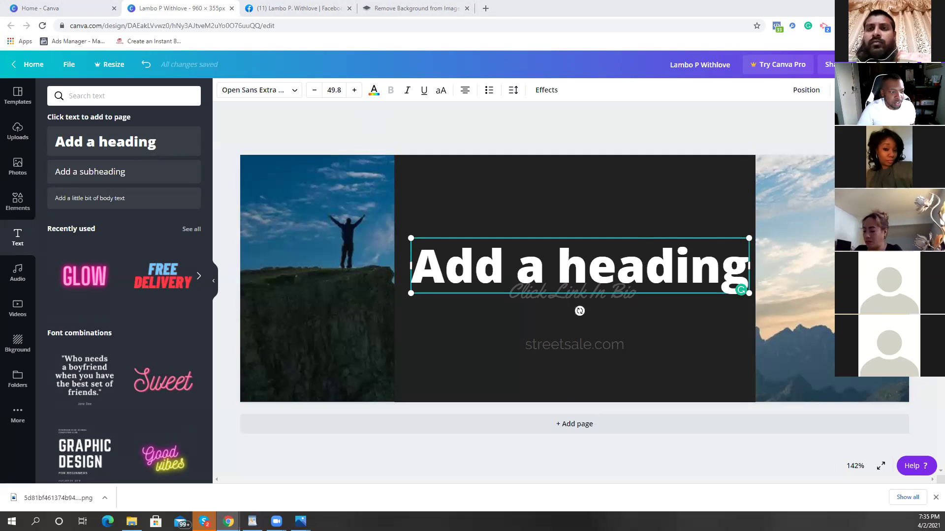
Step: Delete the added heading and the dark overlay panel from the banner
key(Delete)
click(616, 233)
key(Delete)
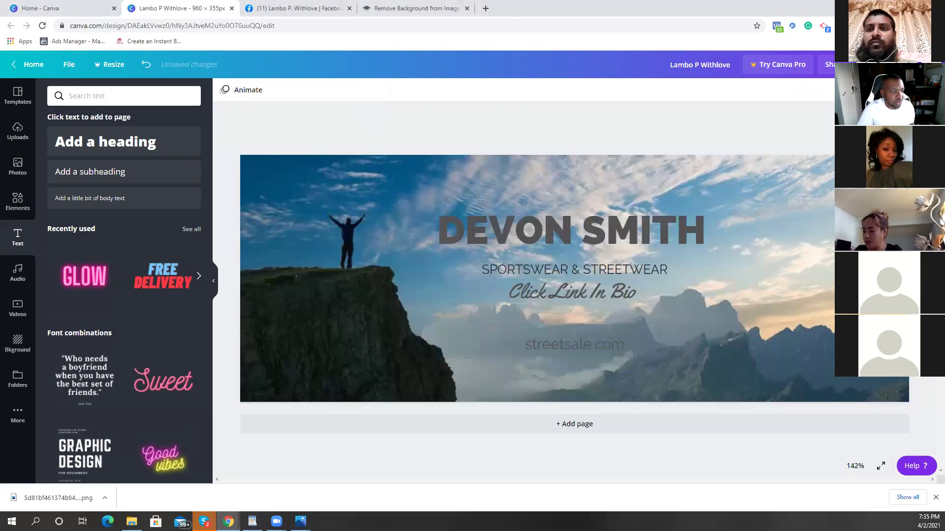
Step: Raise the name heading and retype the sportswear tagline as 'SERIEL ENTREPRENEUR'
click(647, 218)
mouse_move(642, 201)
mouse_down()
mouse_move(652, 197)
mouse_move(644, 185)
mouse_up()
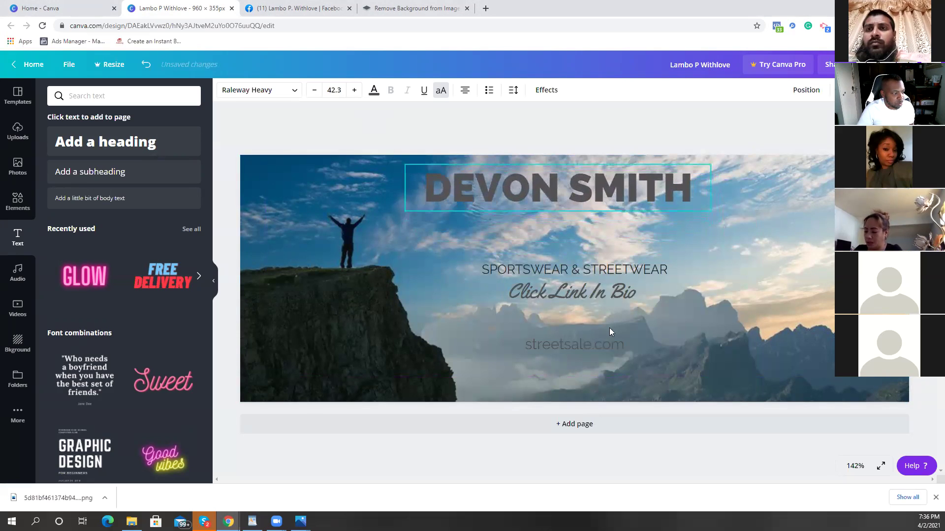
click(611, 273)
click(673, 270)
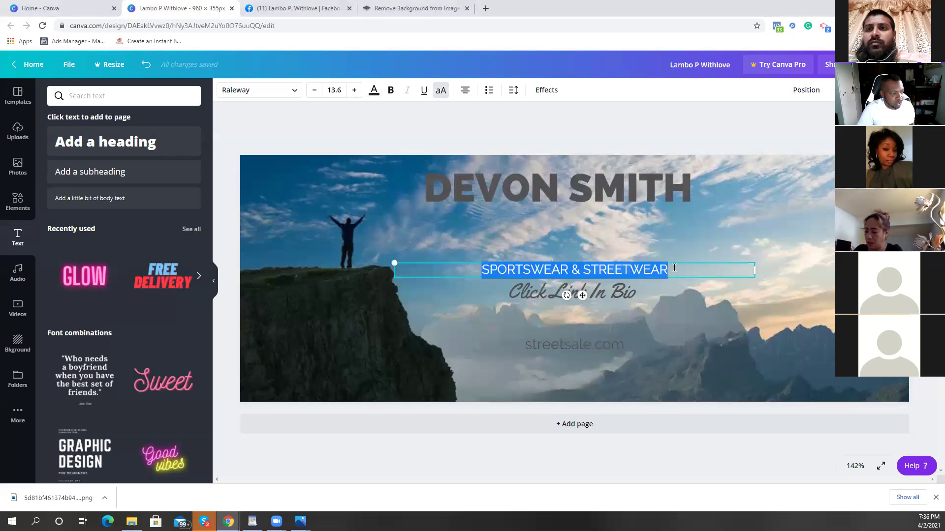
key(BackSpace)
text(SER)
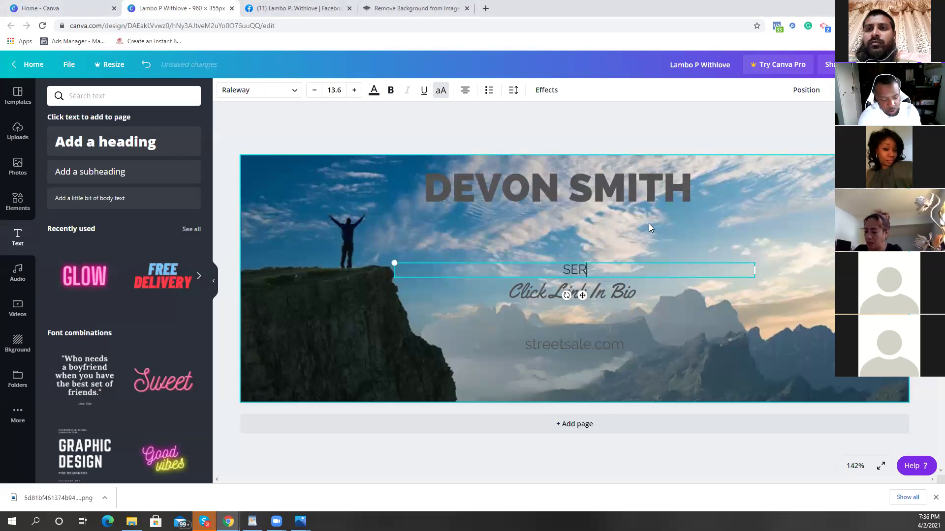
text(IES)
key(BackSpace)
key(BackSpace)
text(EI)
key(BackSpace)
key(BackSpace)
key(BackSpace)
text(EI)
key(BackSpace)
key(BackSpace)
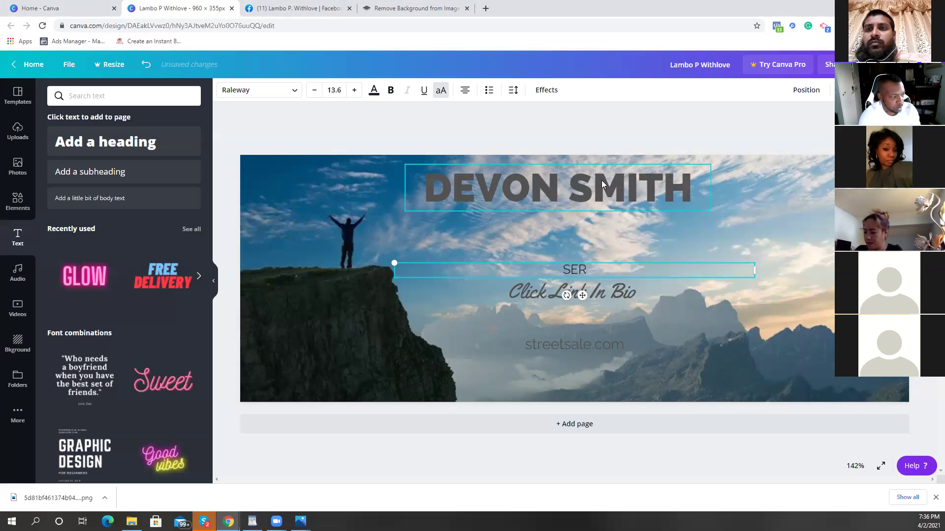
text(IEL)
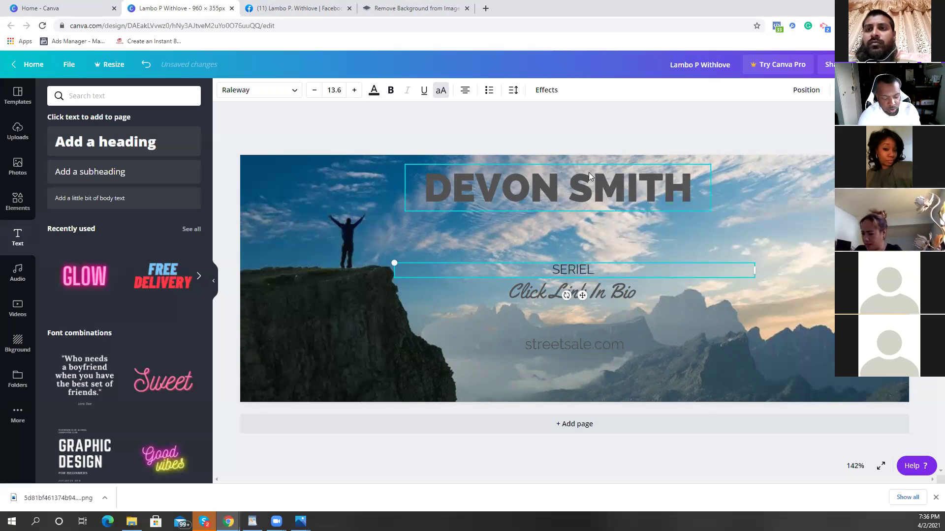
text( ENTREPRE)
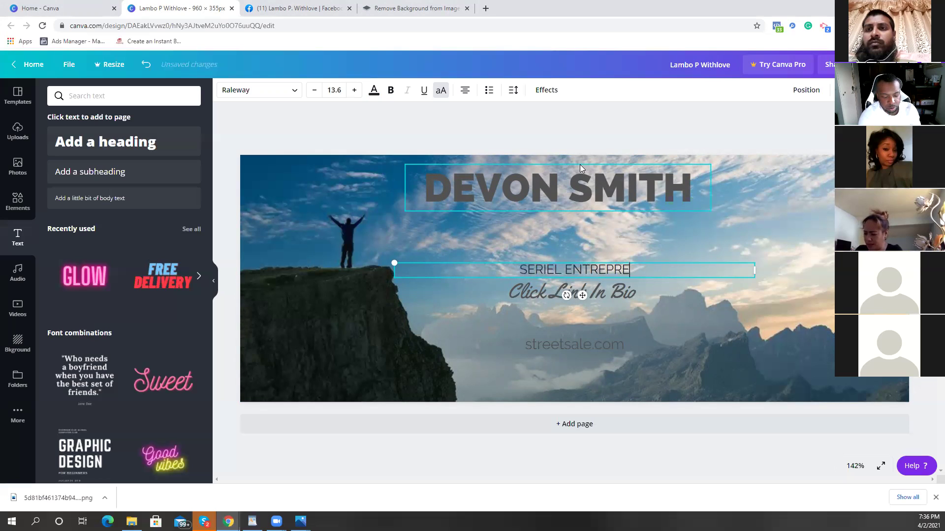
text(NEUR)
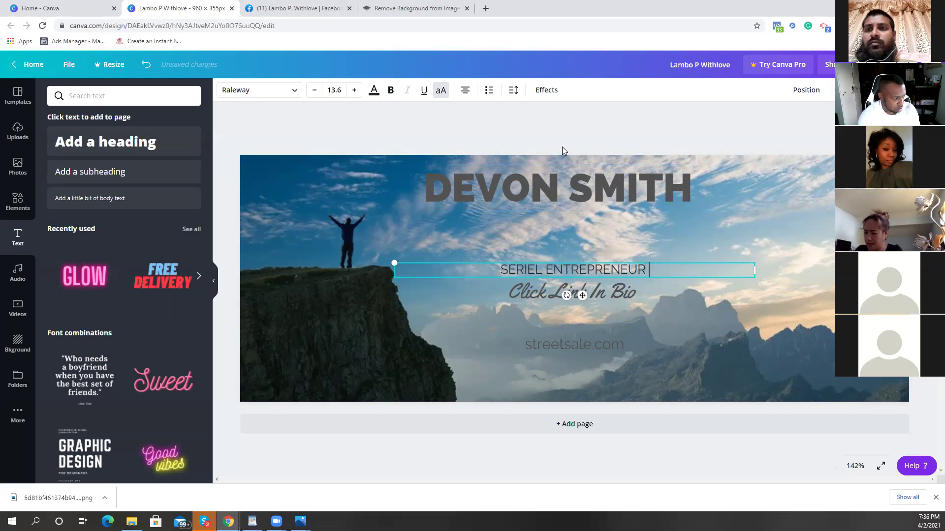
key(BackSpace)
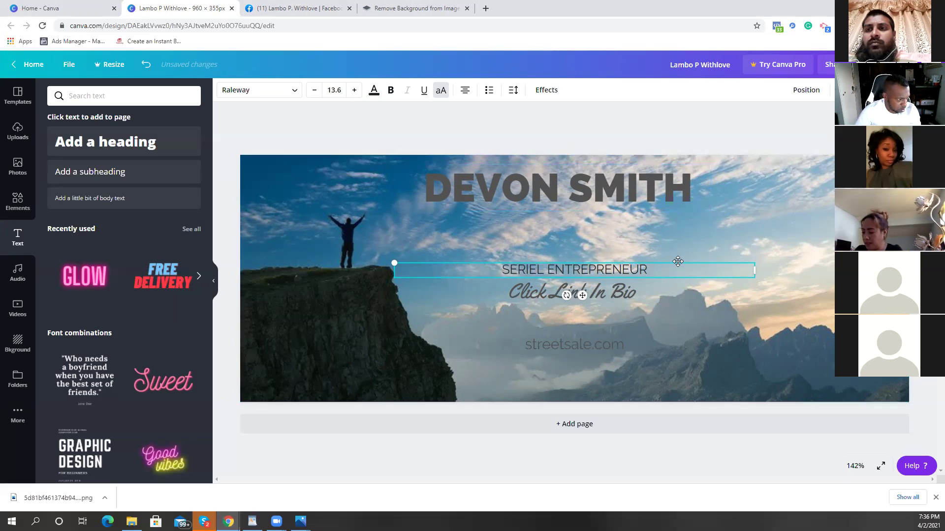
Step: Add '/MINDSET EXPERT' to the tagline on one line and shrink it under the name
drag(726, 264, 608, 271)
text(/)
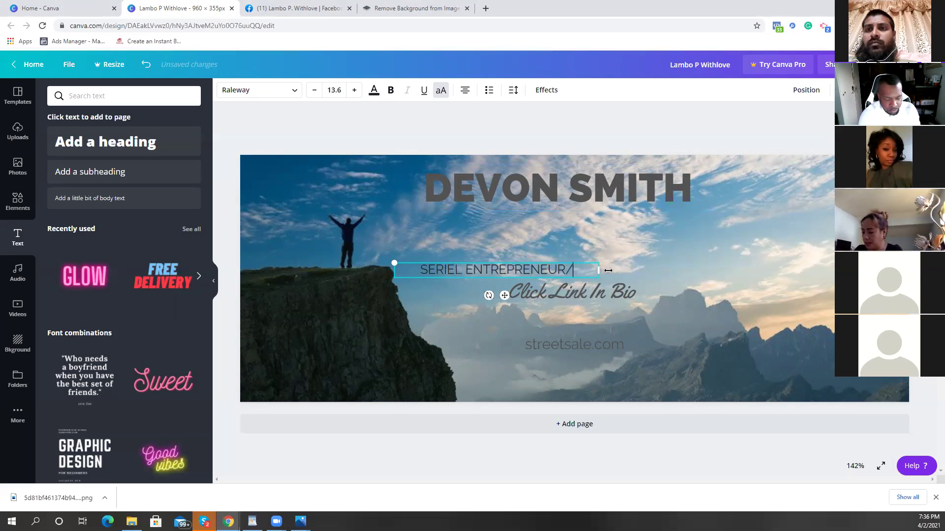
text(MINDSET)
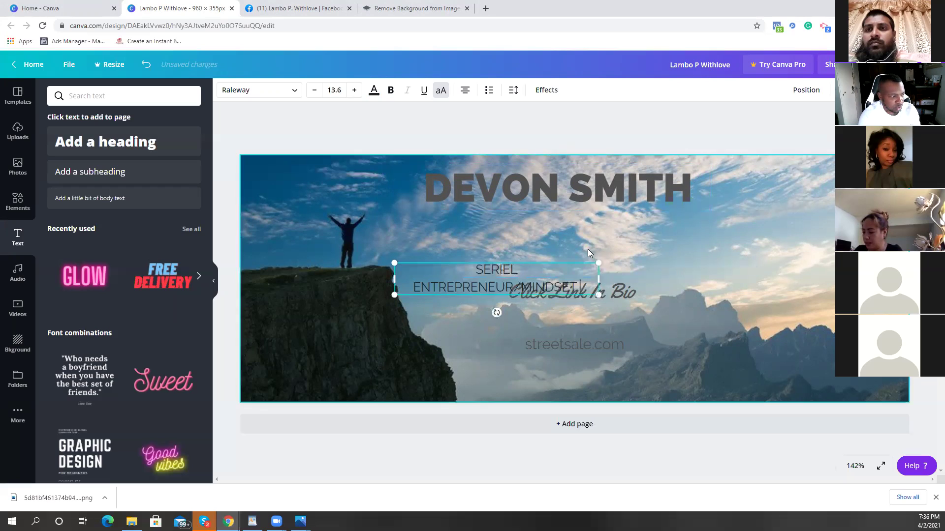
text( EXPERT)
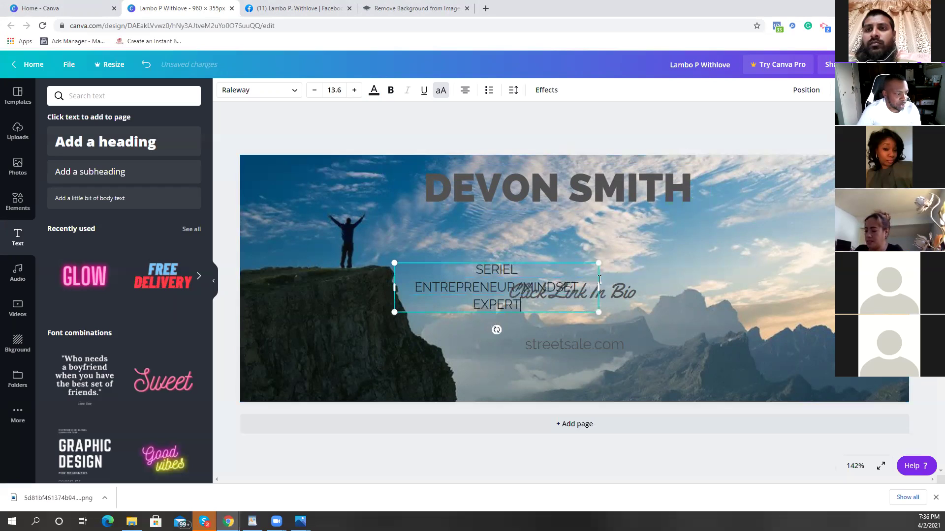
drag(684, 267, 711, 271)
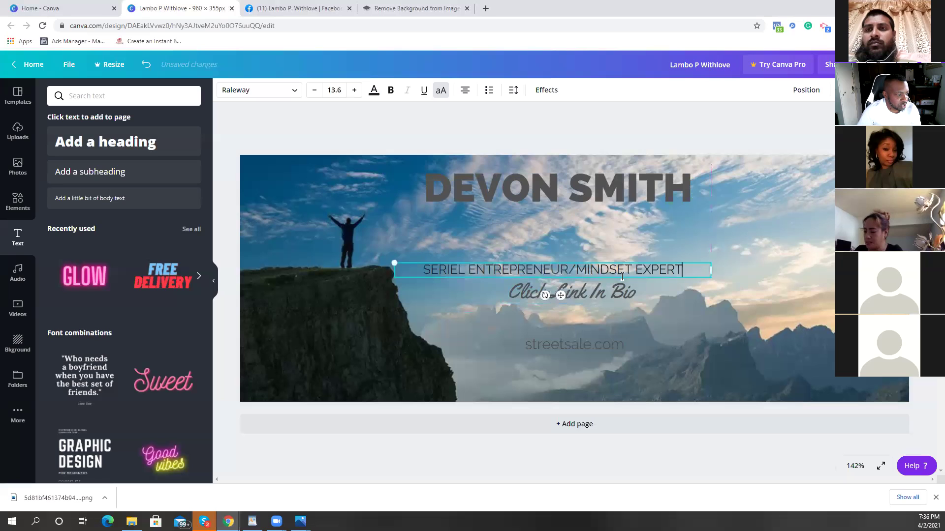
drag(624, 267, 635, 211)
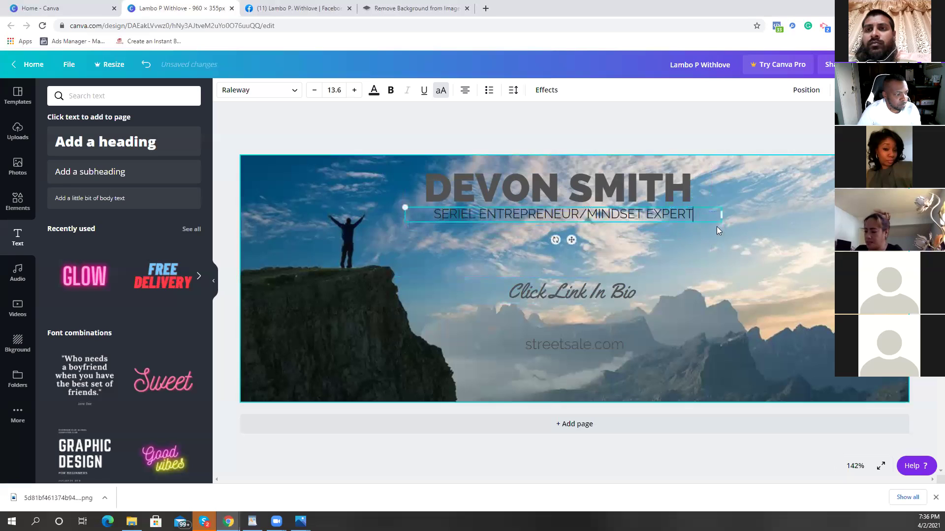
drag(718, 218, 631, 225)
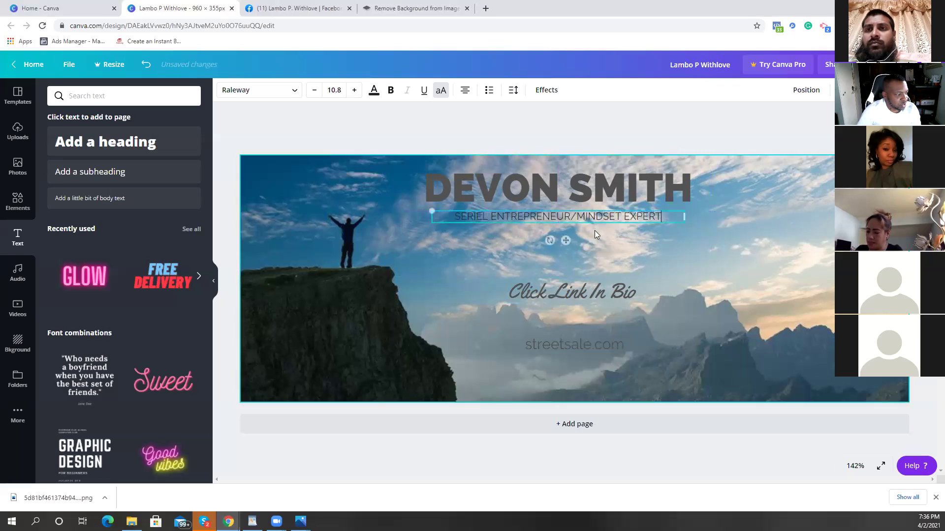
drag(657, 215, 450, 219)
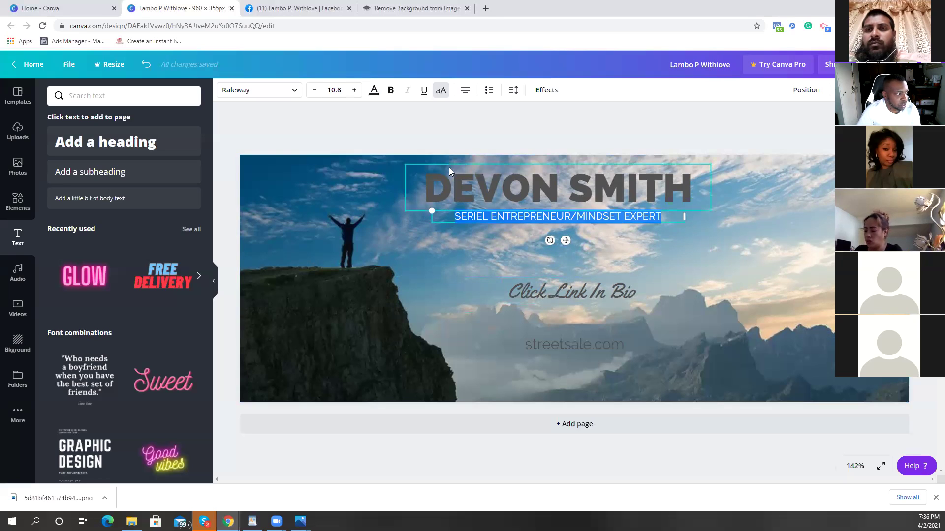
Step: Bold the tagline and move Click Link In Bio up beneath it
click(392, 98)
click(434, 241)
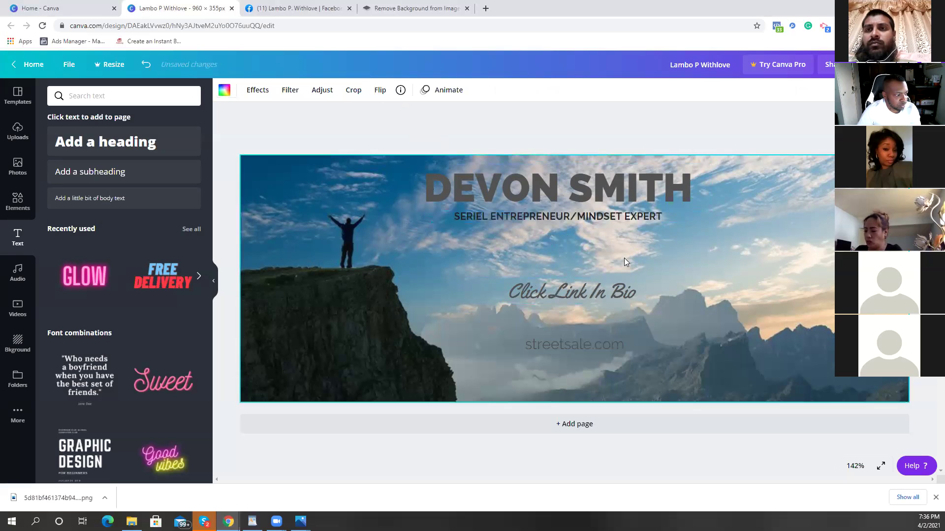
drag(585, 284, 581, 237)
Step: Delete the streetsale.com text and switch to the Facebook profile tab
click(565, 343)
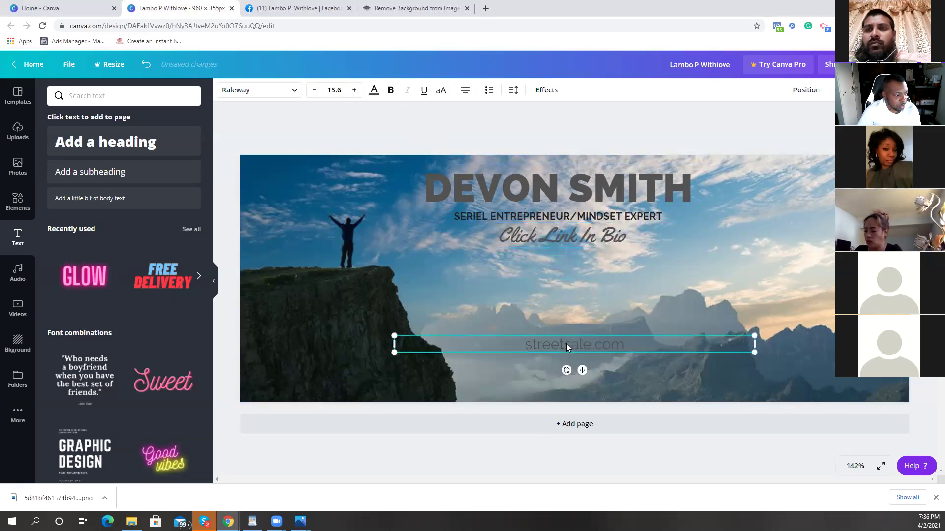
key(Delete)
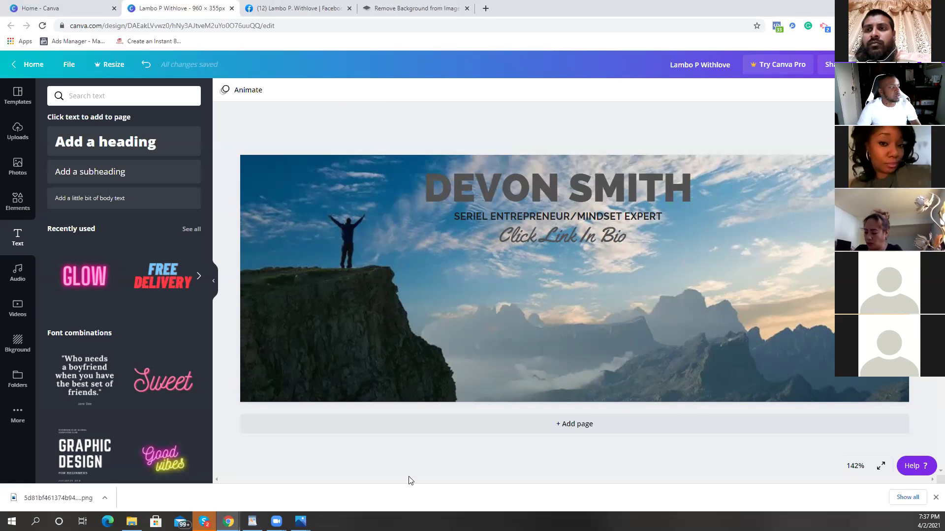
key(ctrl+Tab)
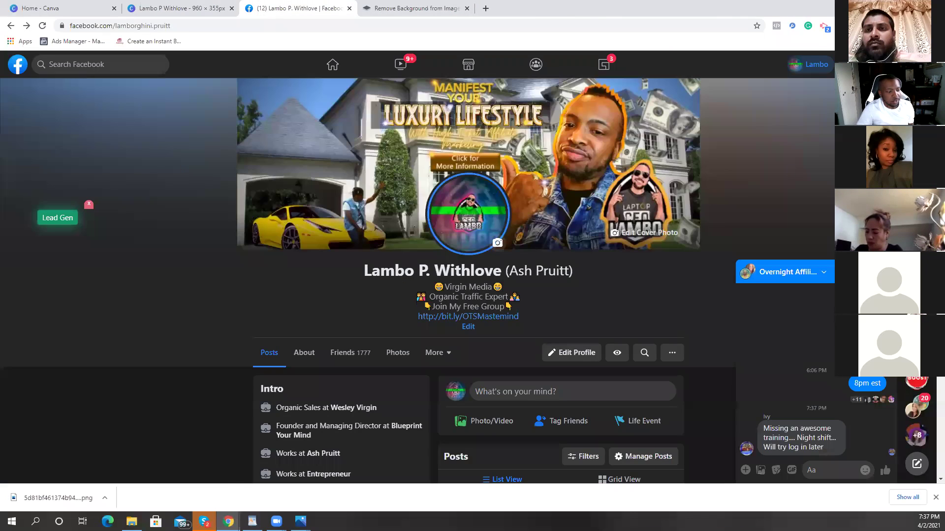
Step: Close the Messenger chat on the Facebook profile and return to the Canva banner
click(748, 270)
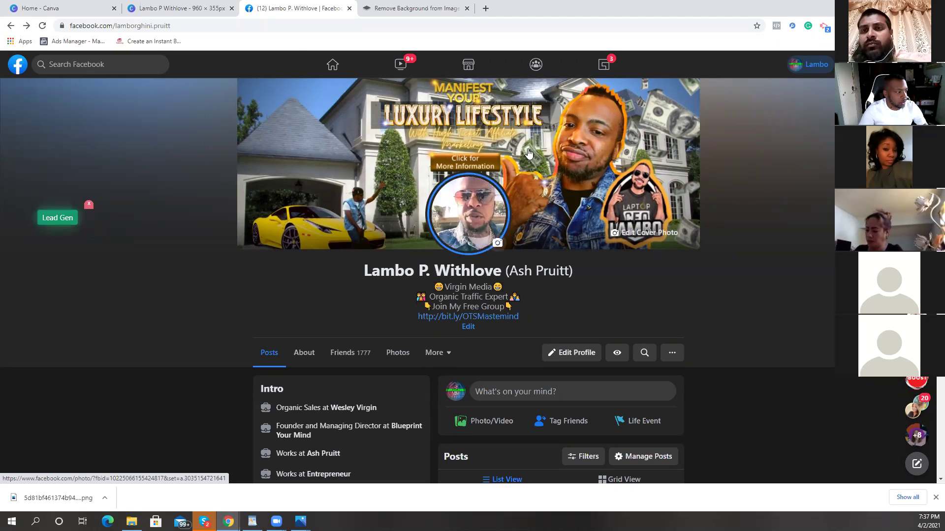
key(ctrl+shift+Tab)
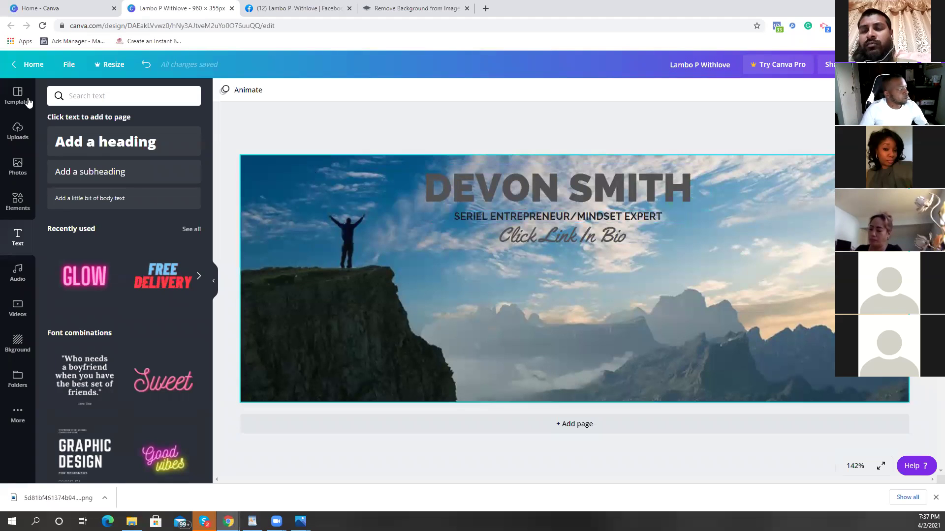
Step: Return to the Canva home page and scroll through the recent designs
click(20, 74)
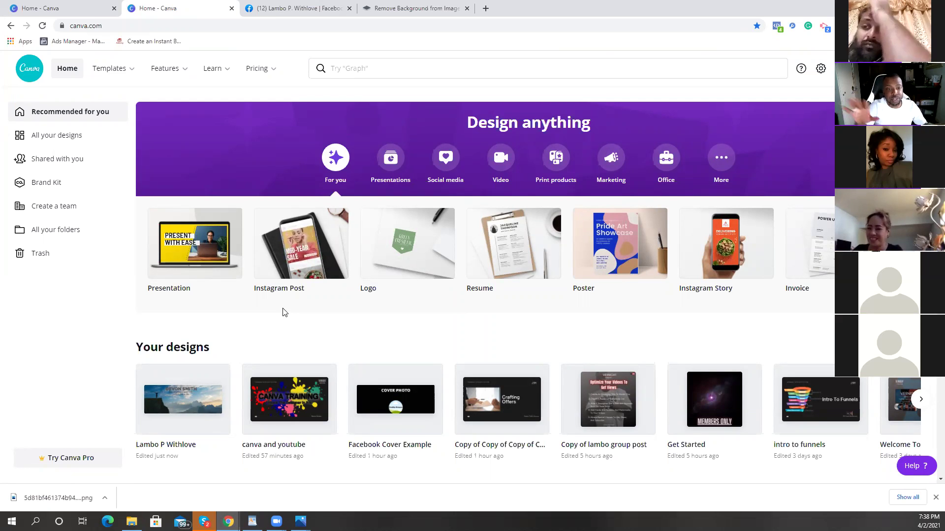
scroll(290, 291, down, 1)
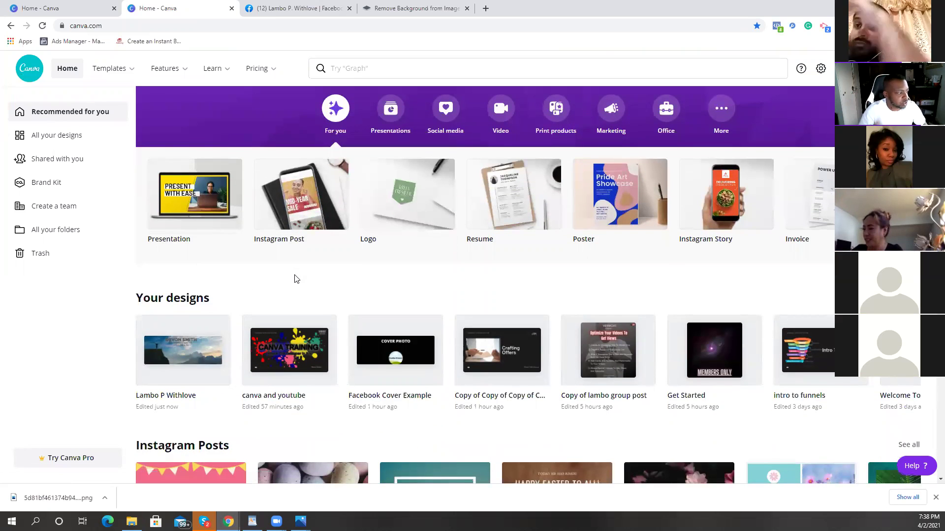
Step: Start a new Instagram Post and add the checkered-jacket cut-out photo from Uploads
click(301, 210)
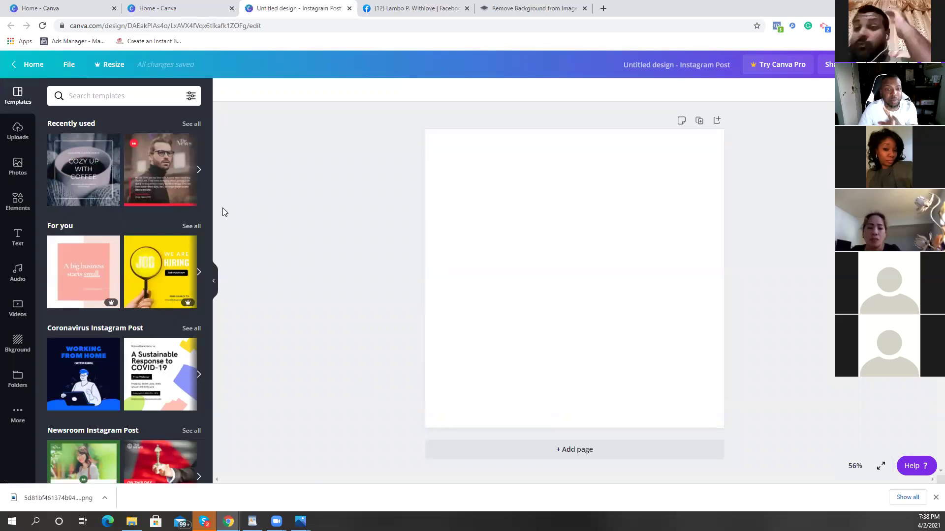
click(18, 137)
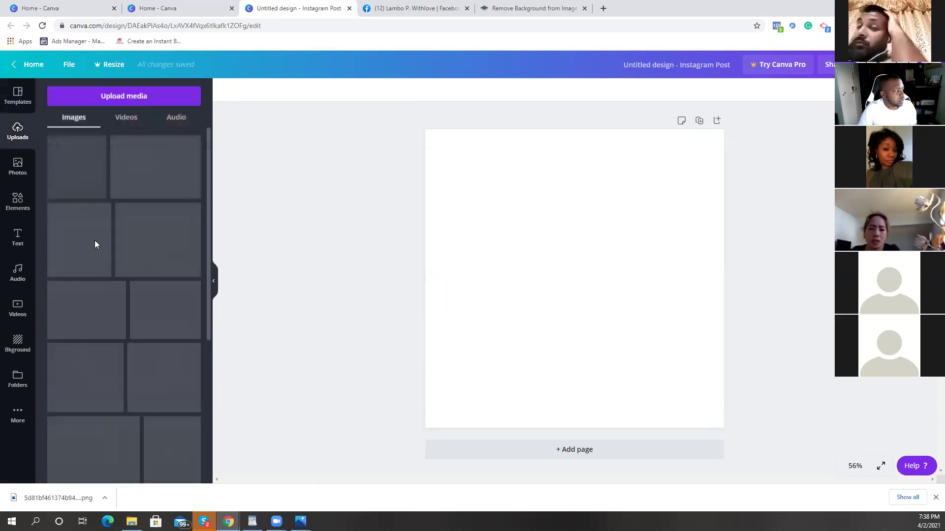
scroll(131, 196, down, 6)
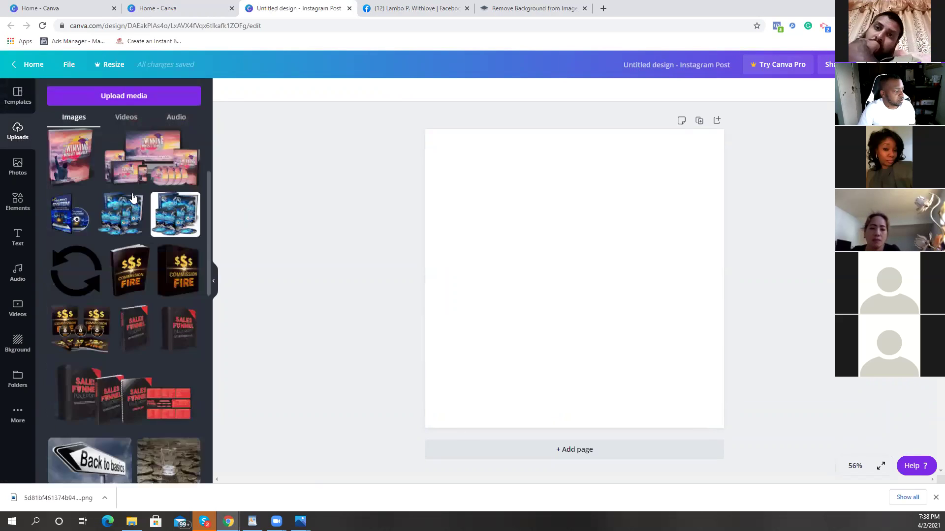
scroll(131, 196, down, 15)
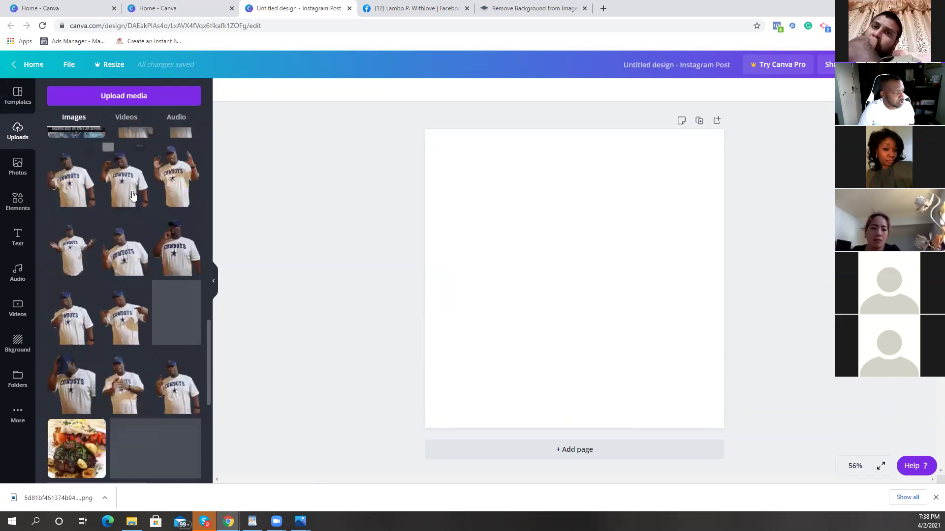
scroll(132, 196, down, 12)
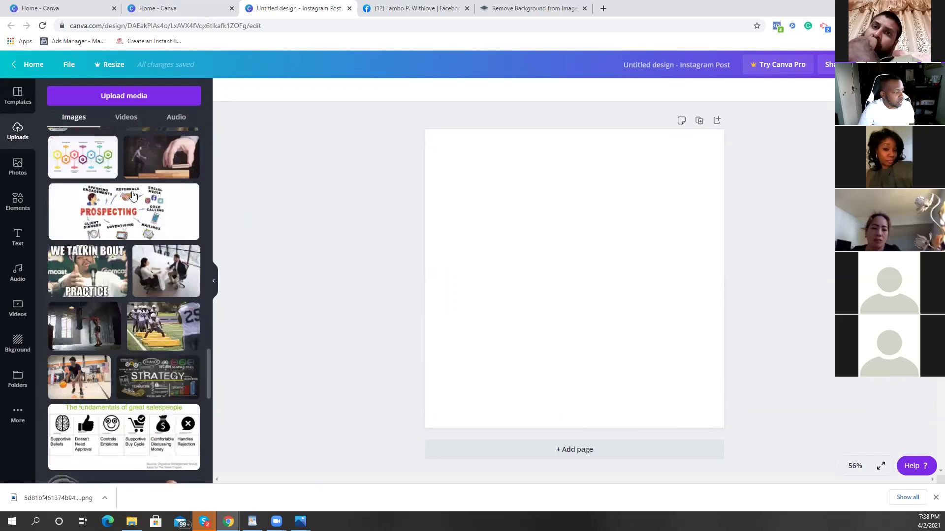
scroll(132, 196, down, 15)
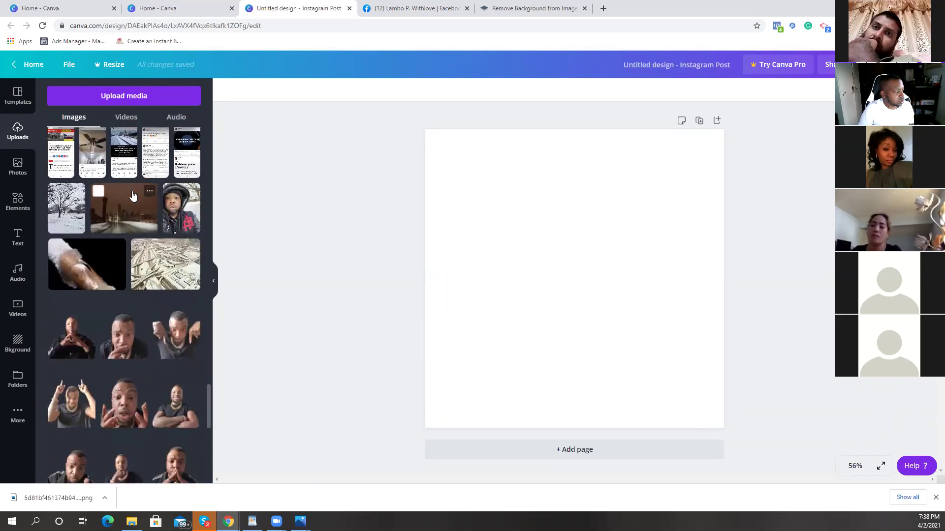
scroll(132, 196, down, 1)
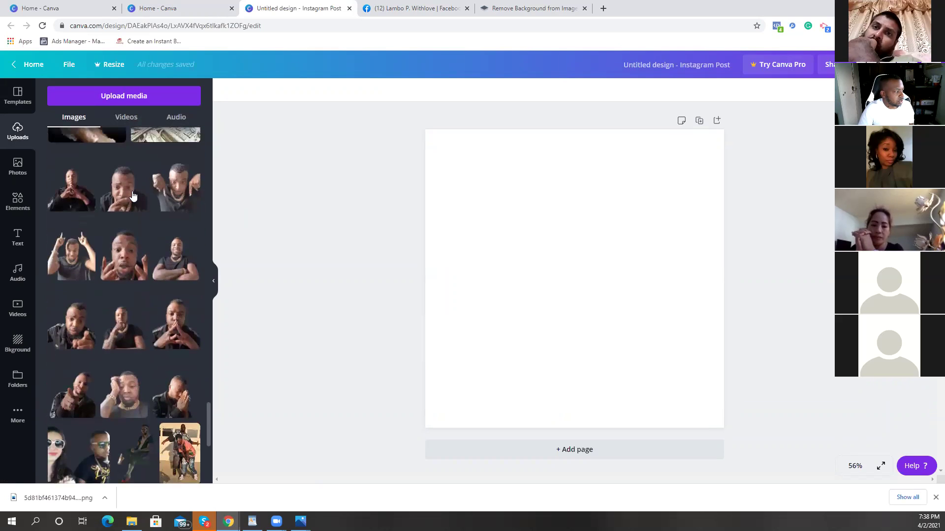
scroll(132, 196, down, 5)
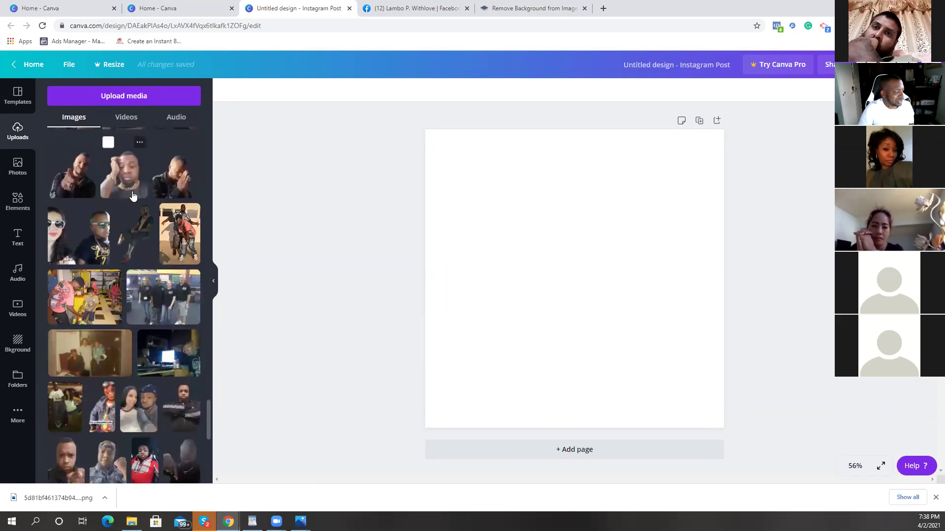
scroll(132, 196, down, 6)
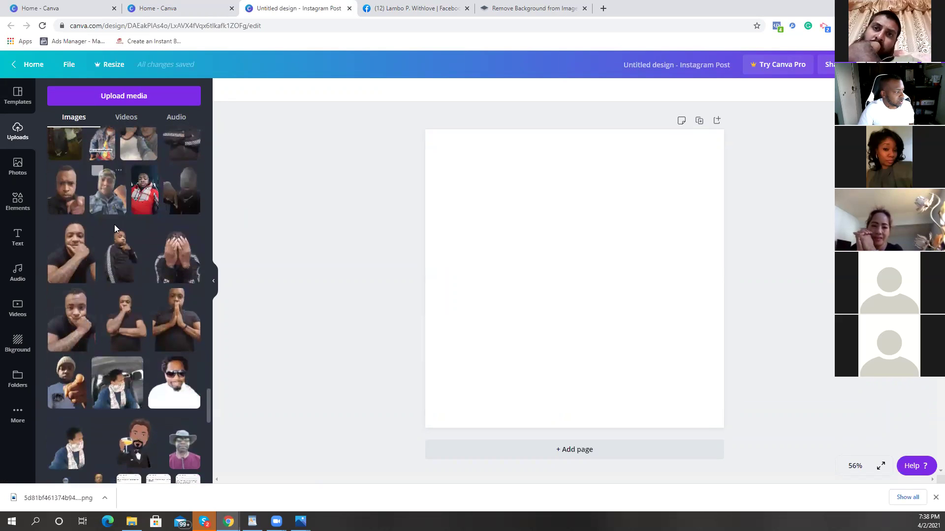
scroll(114, 226, down, 1)
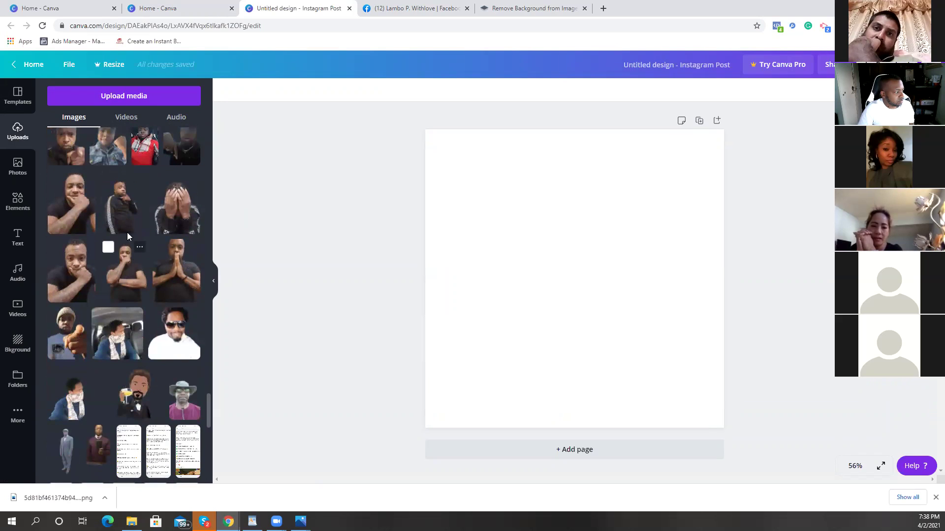
click(130, 205)
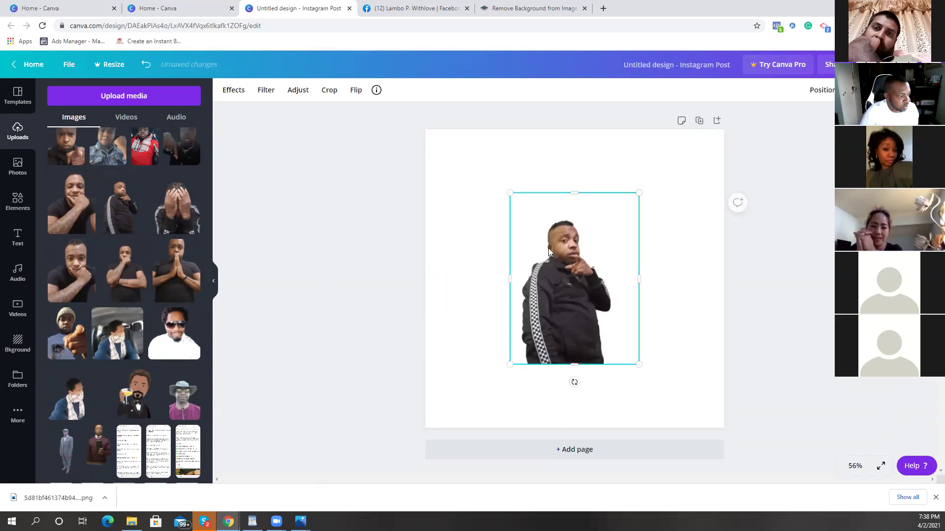
Step: Enlarge the man's photo and place it in the page's bottom-right corner
drag(507, 185, 449, 139)
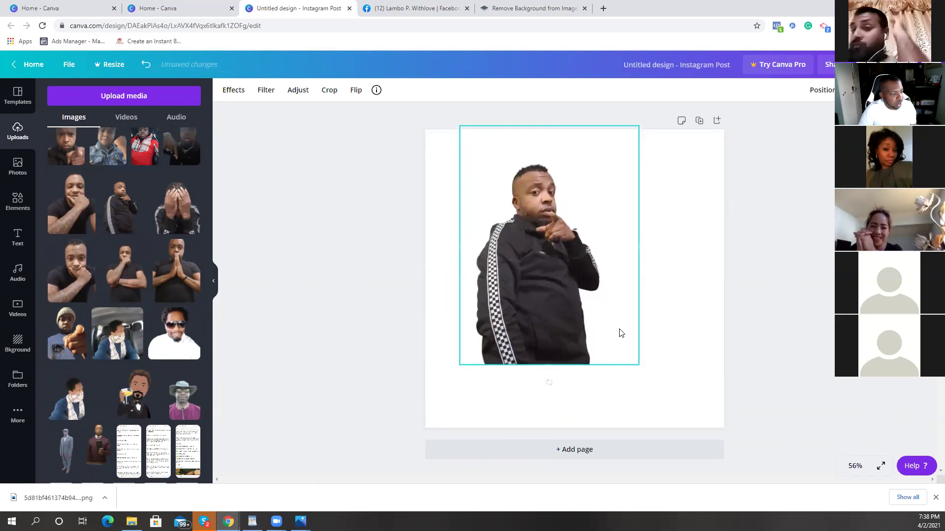
drag(616, 337, 738, 394)
click(352, 366)
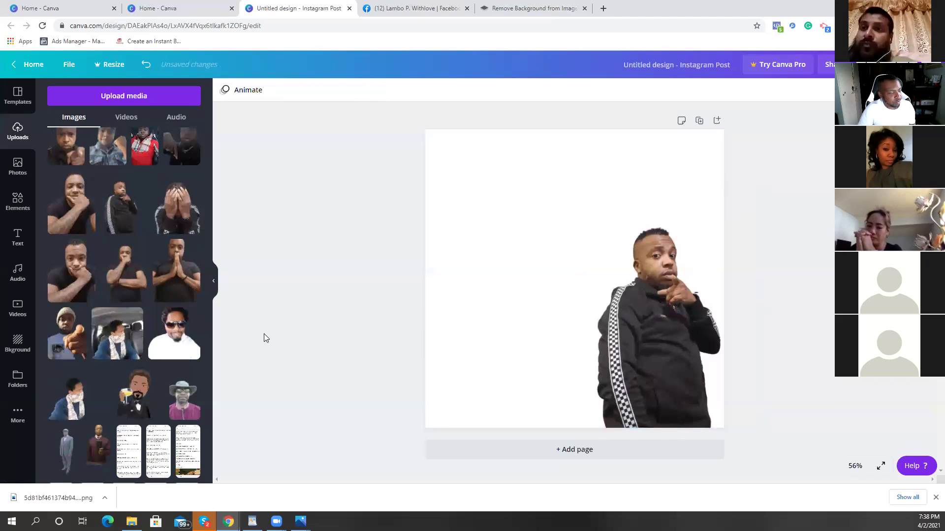
click(29, 352)
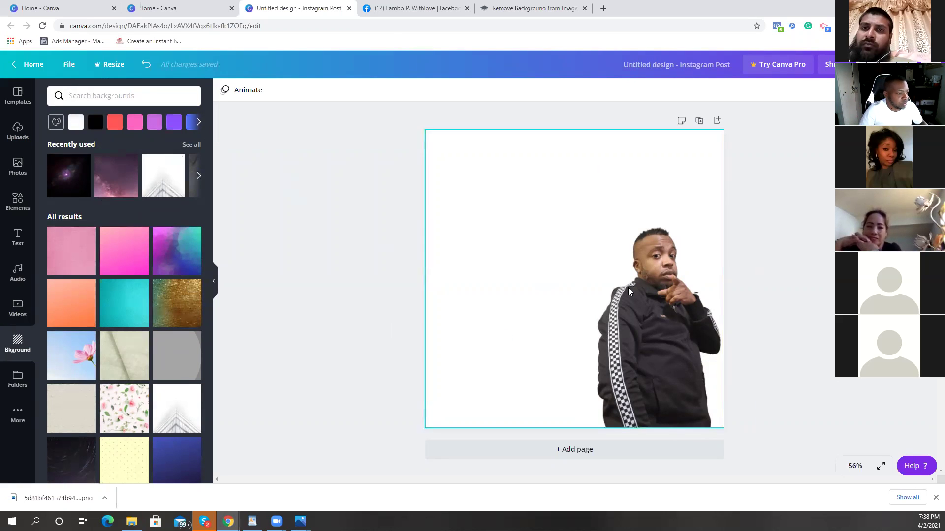
Step: Drag the grey cracked-stone texture onto the page as its background
click(198, 176)
drag(81, 177, 521, 282)
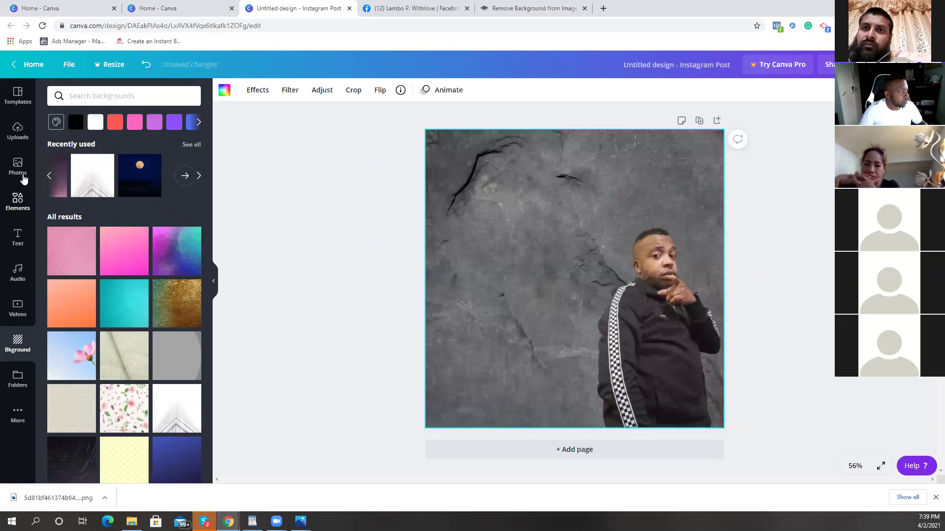
click(20, 236)
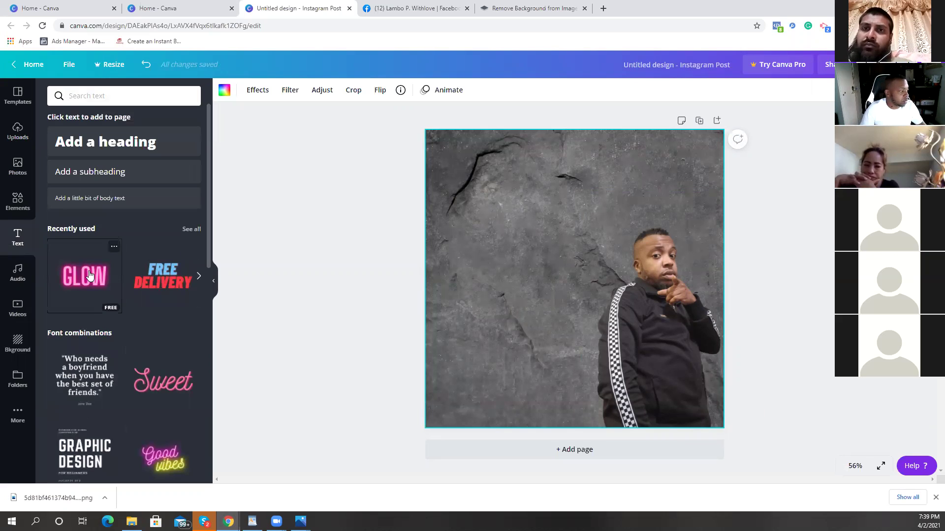
Step: Add pink neon GLOW text reading 'TODAY IS A GREAT DAY', sized 144 on two lines at the top
click(89, 276)
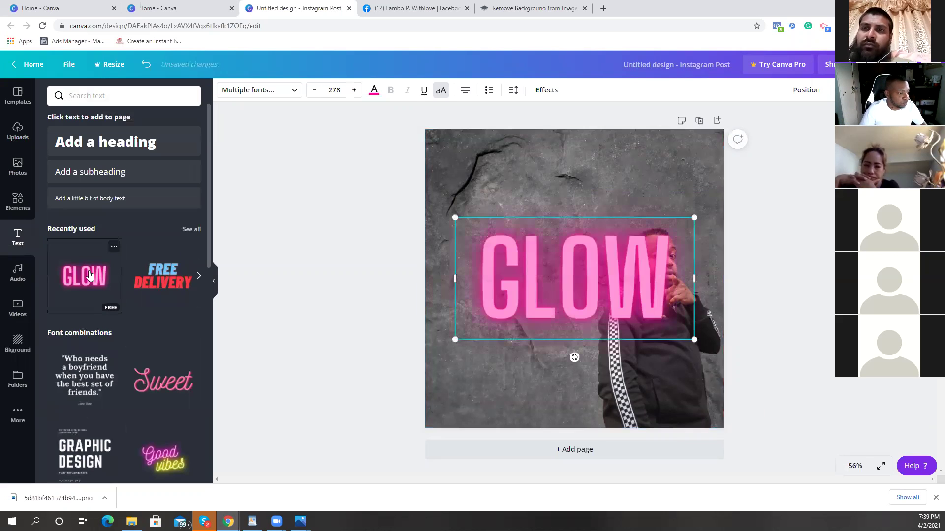
double_click(638, 273)
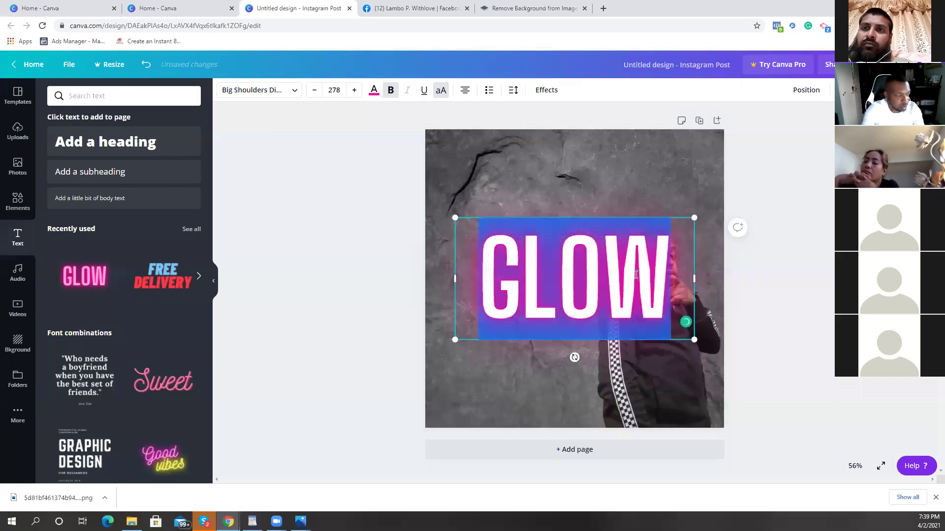
key(BackSpace)
text(T)
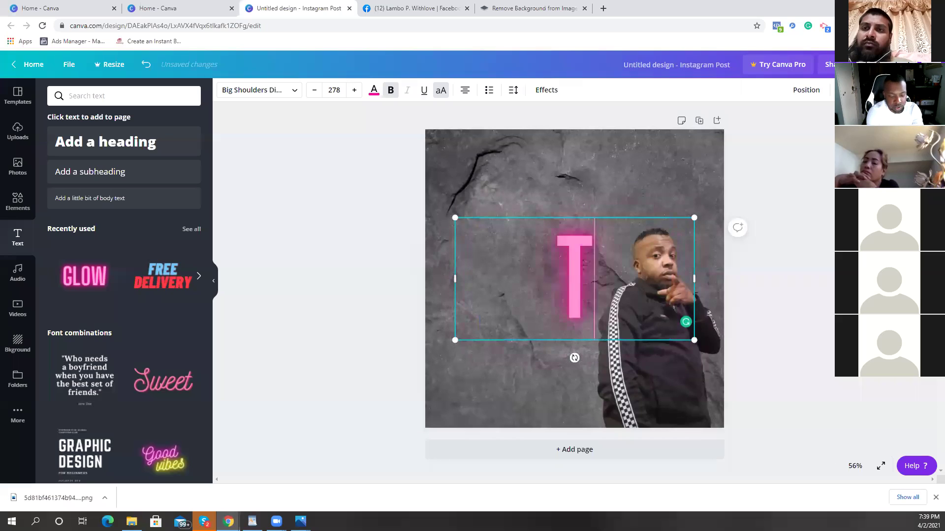
text(ODAY IS)
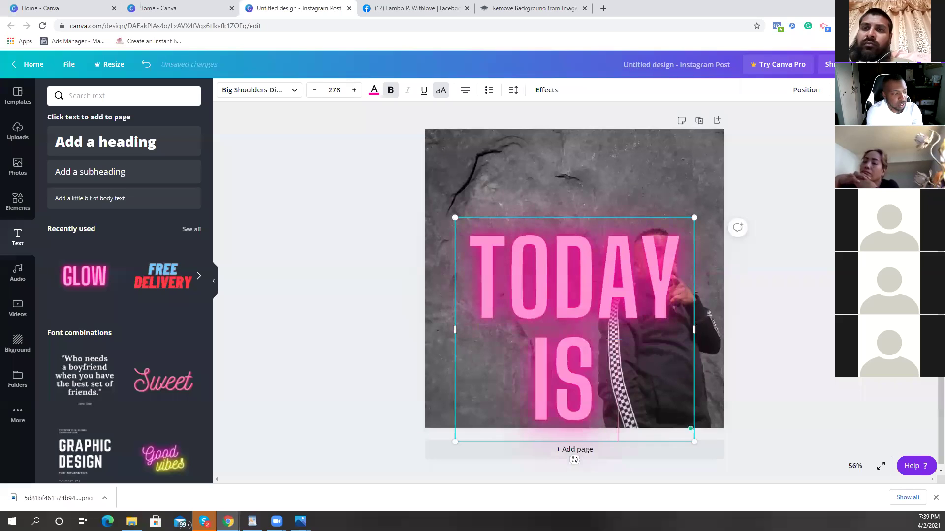
text( A GREAT)
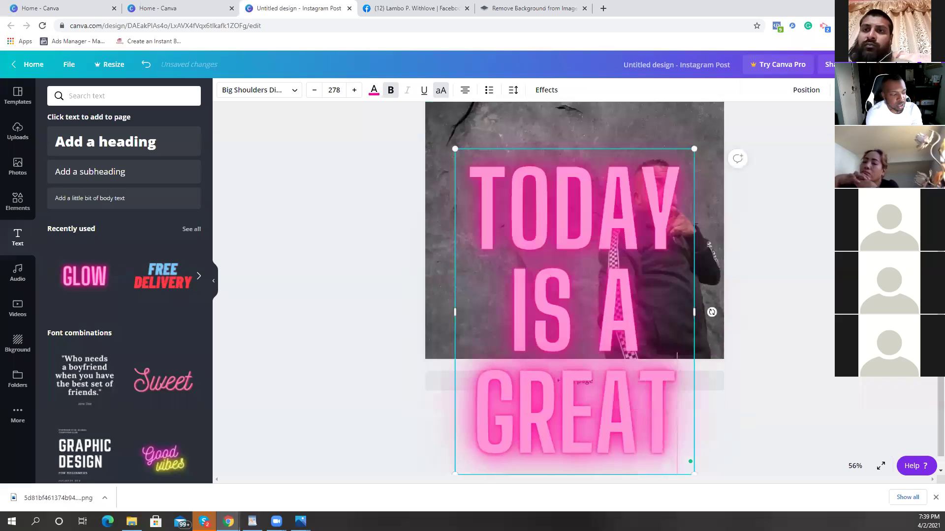
text( DAY)
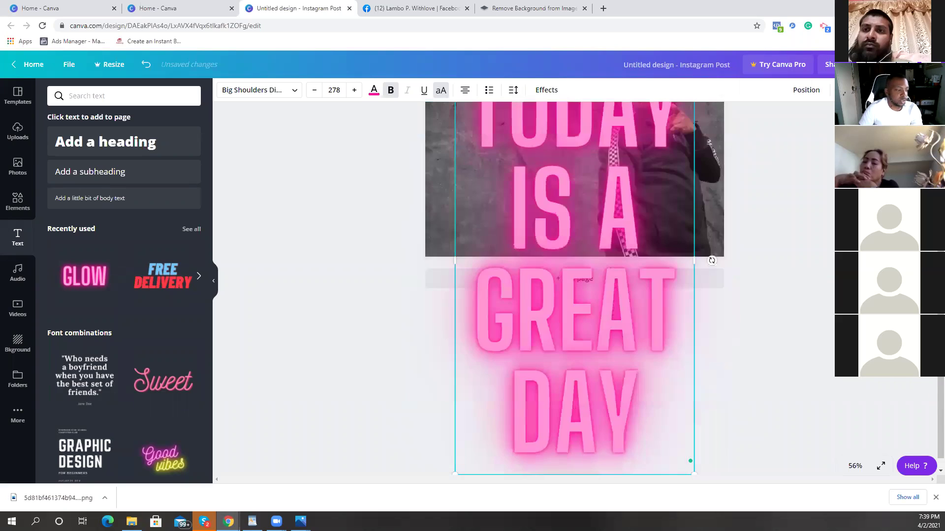
scroll(659, 364, up, 4)
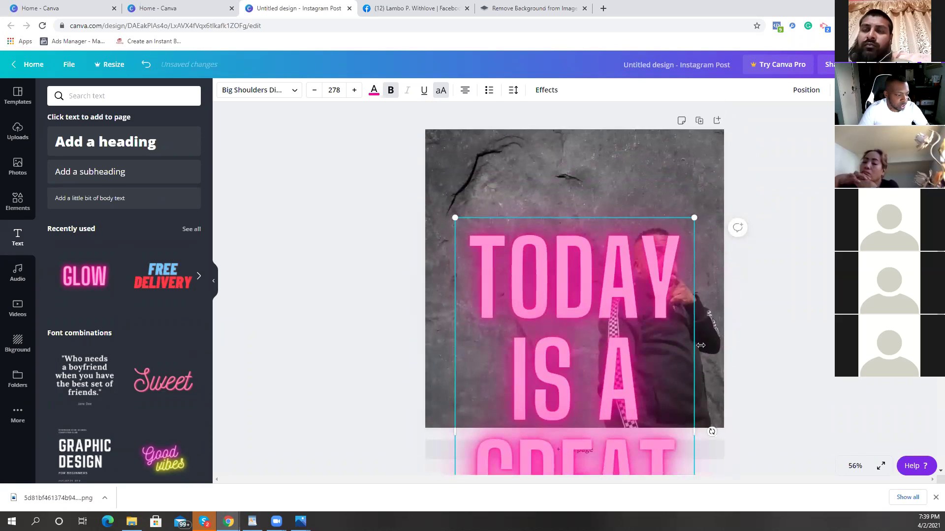
drag(700, 346, 932, 346)
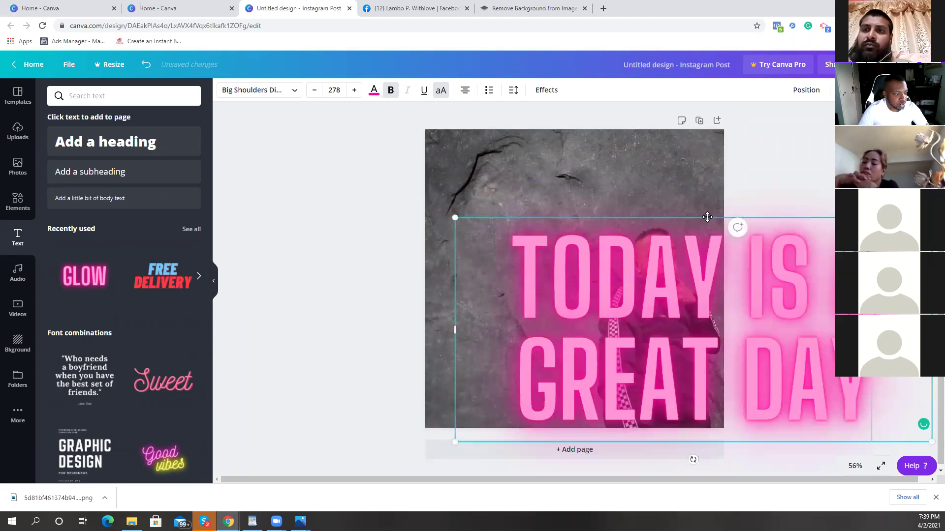
drag(647, 236, 560, 177)
drag(844, 160, 609, 332)
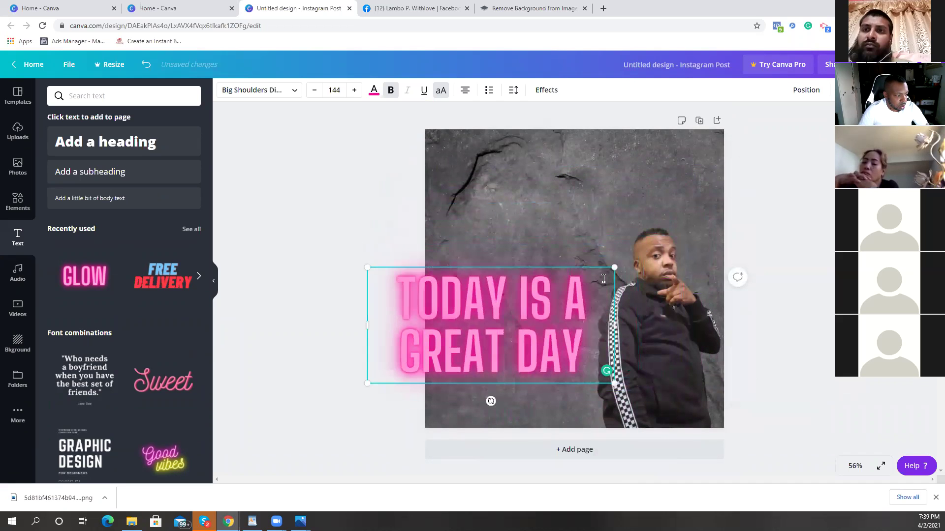
drag(595, 267, 647, 138)
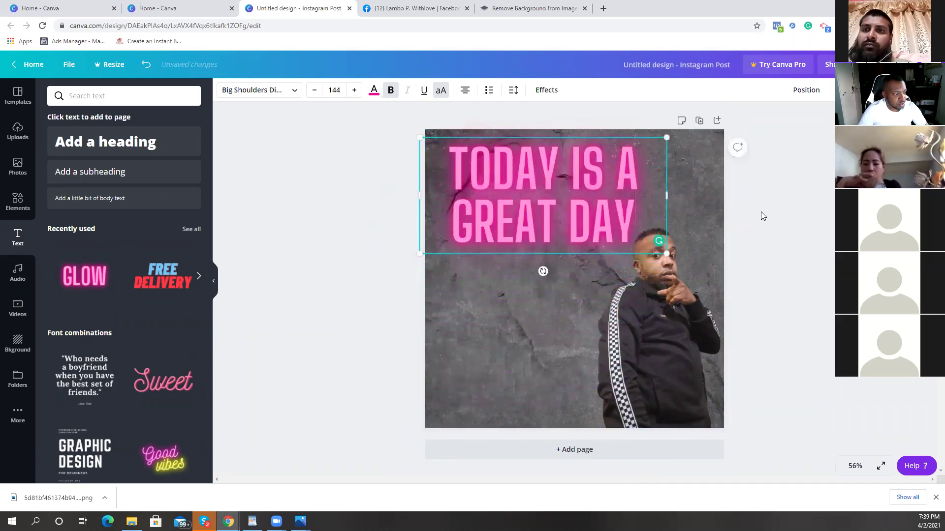
click(373, 91)
click(118, 239)
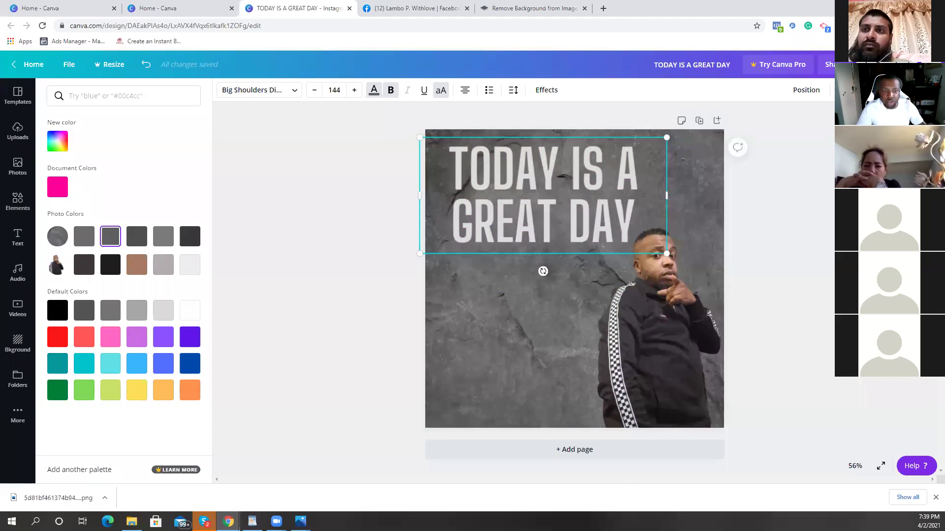
drag(543, 195, 581, 184)
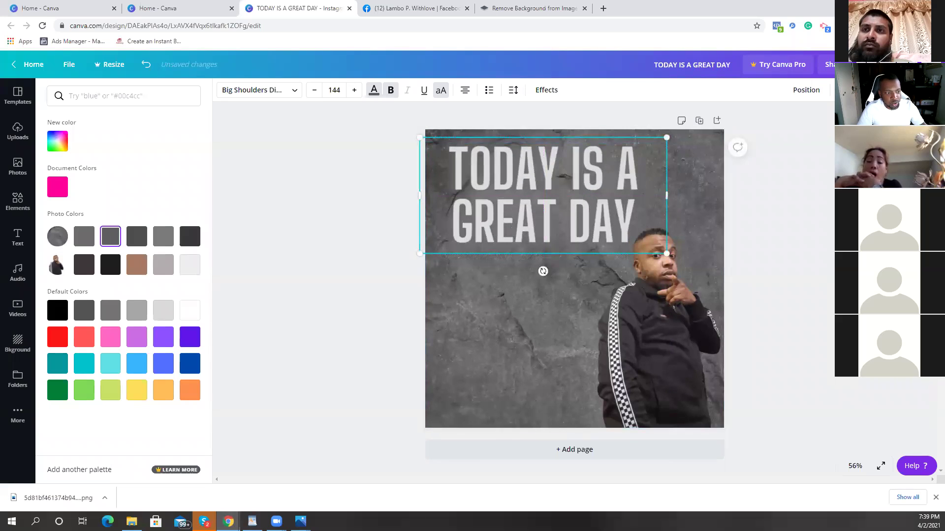
key(ctrl+z)
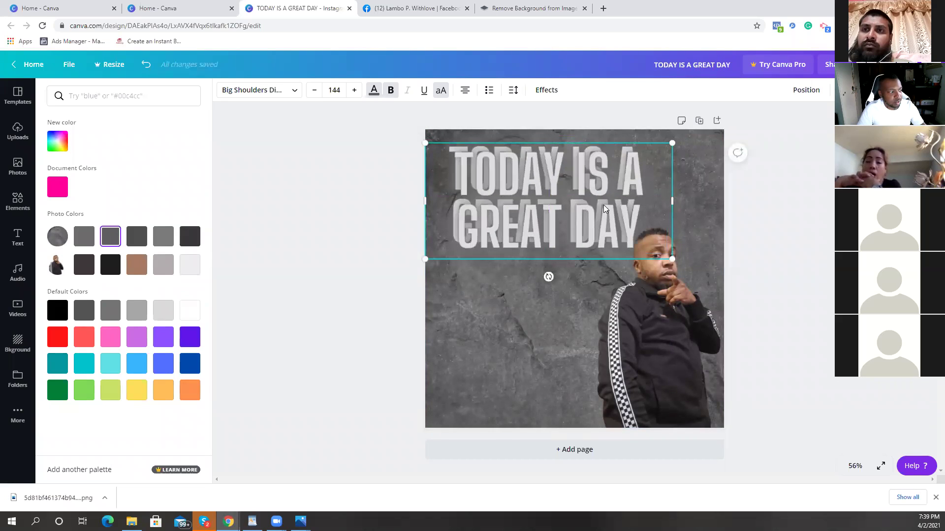
key(ctrl+z)
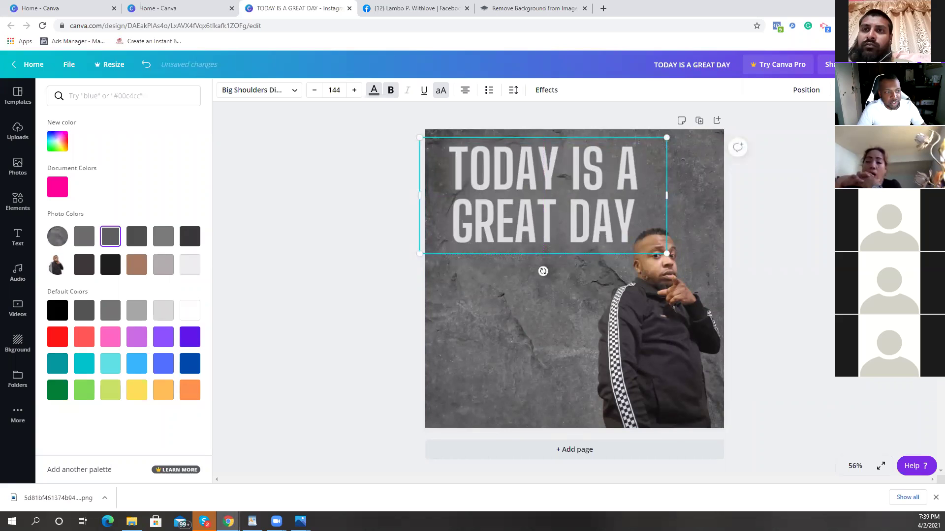
key(ctrl+y)
key(ctrl+z)
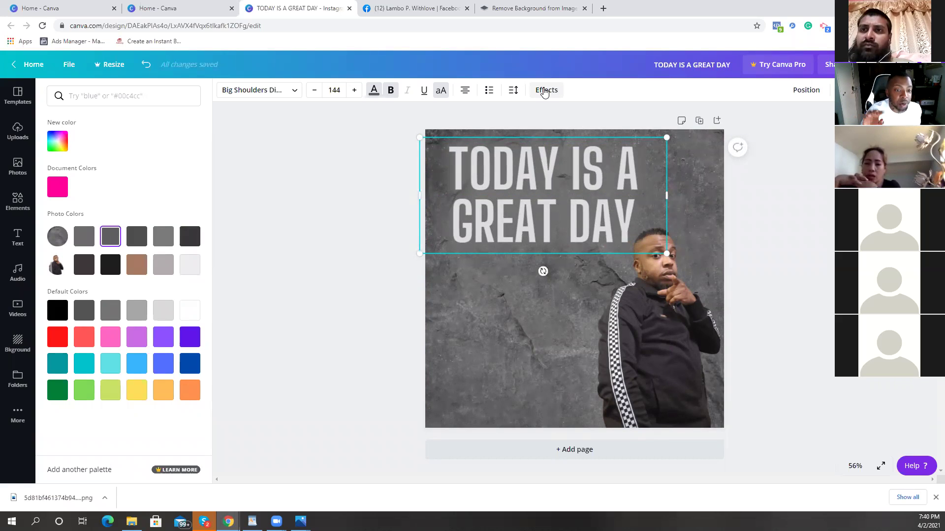
Step: Turn down the neon glow intensity on the TODAY IS A GREAT DAY heading
click(544, 93)
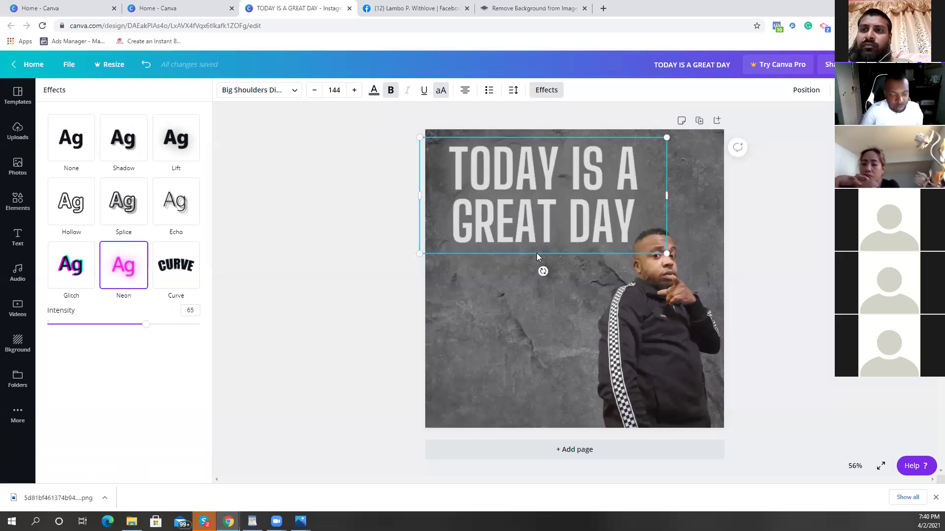
drag(143, 325, 30, 330)
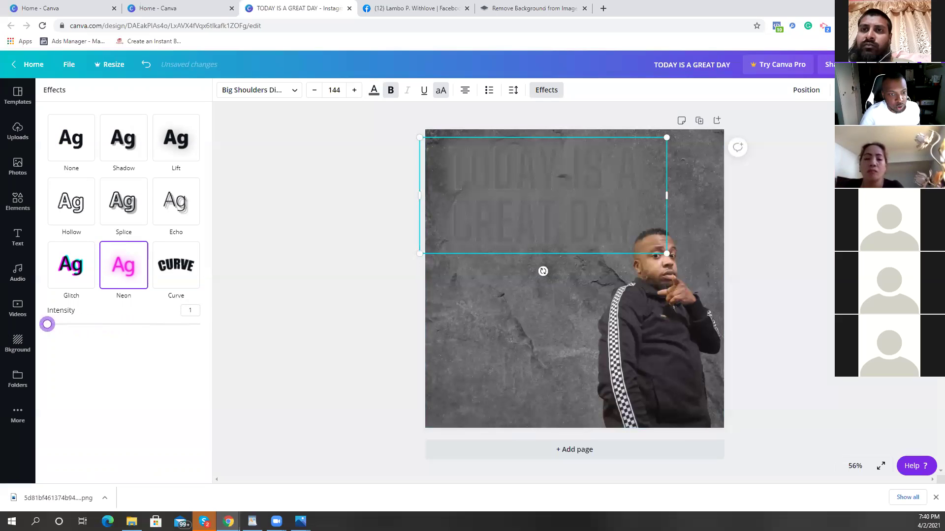
click(331, 294)
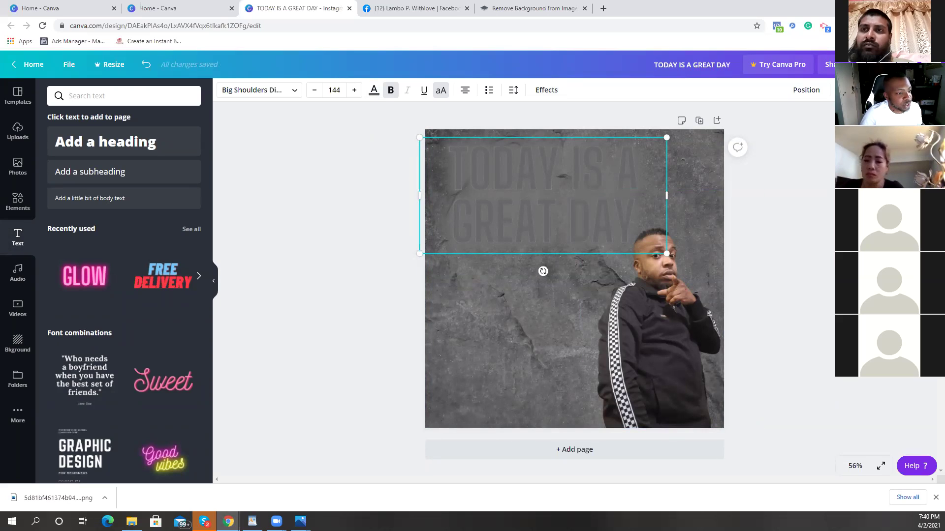
drag(413, 112, 418, 117)
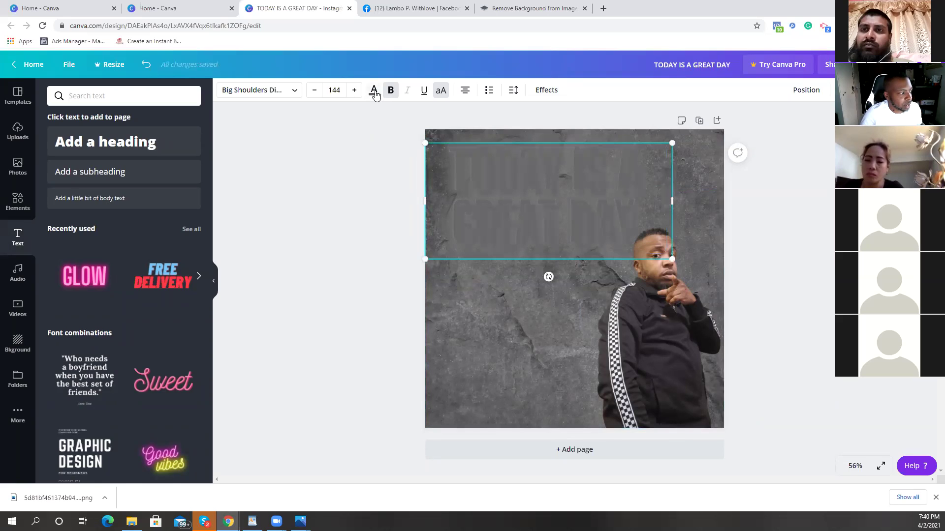
Step: Colour the heading black from Default Colors and set its effect to None
click(374, 91)
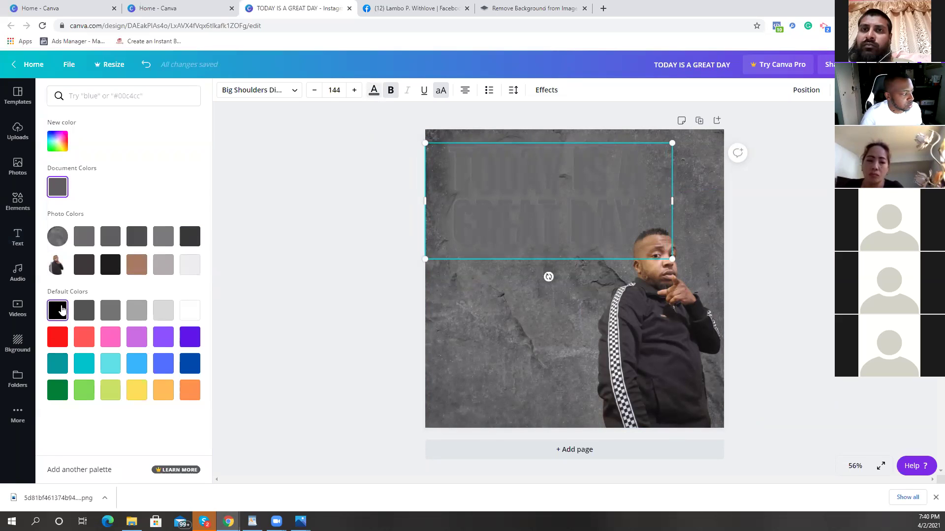
click(62, 309)
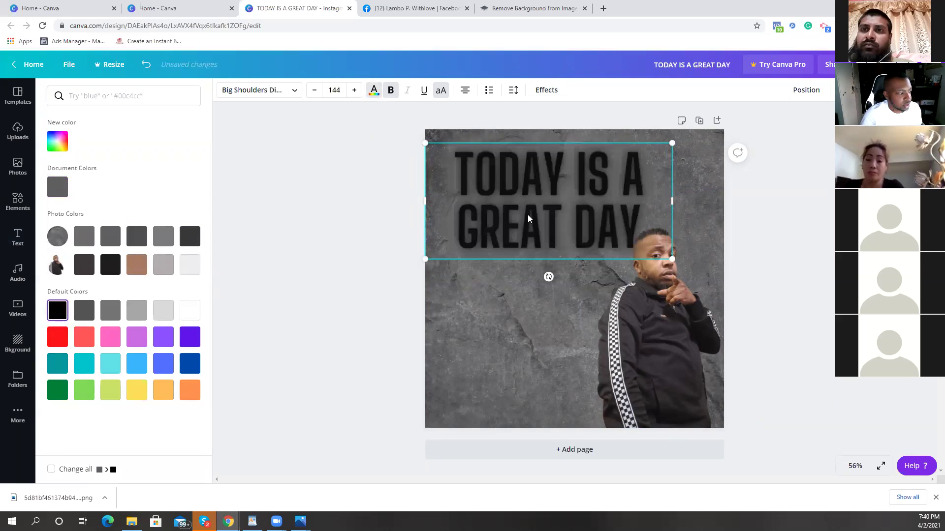
drag(537, 219, 530, 214)
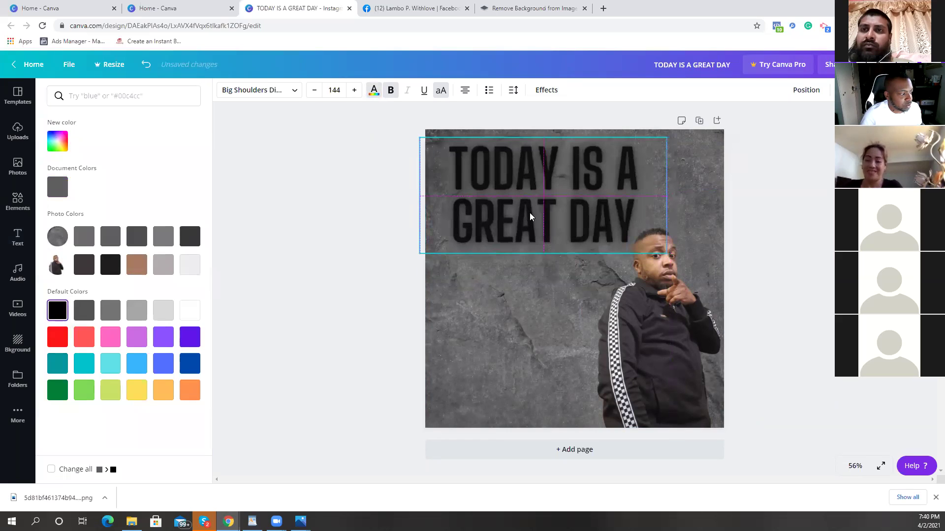
click(541, 92)
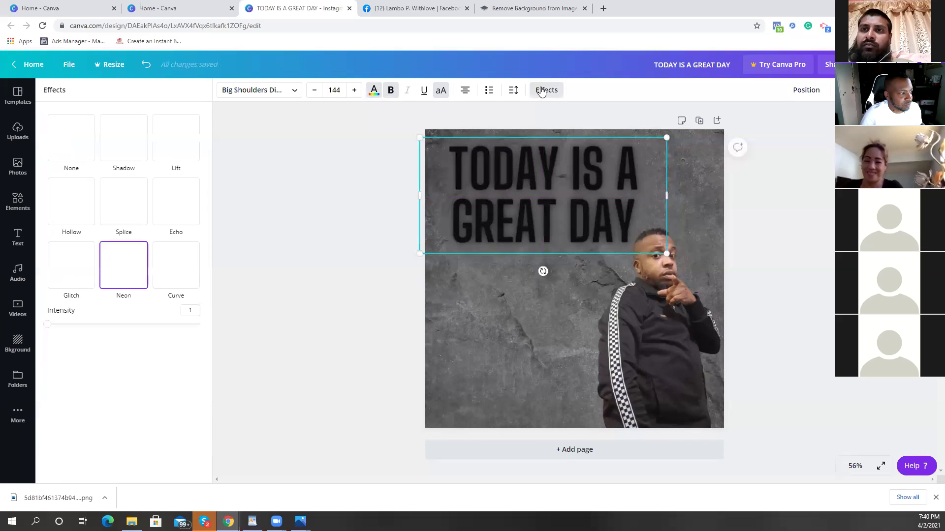
click(76, 142)
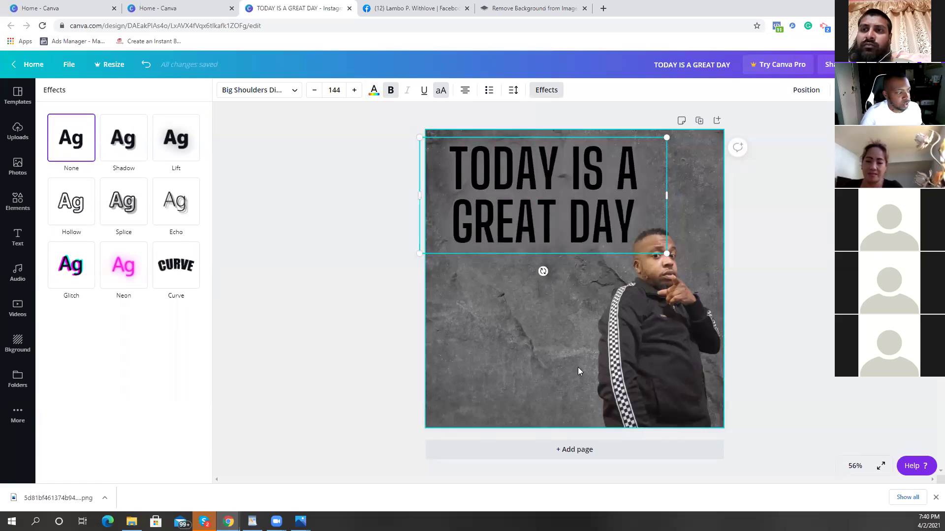
key(Escape)
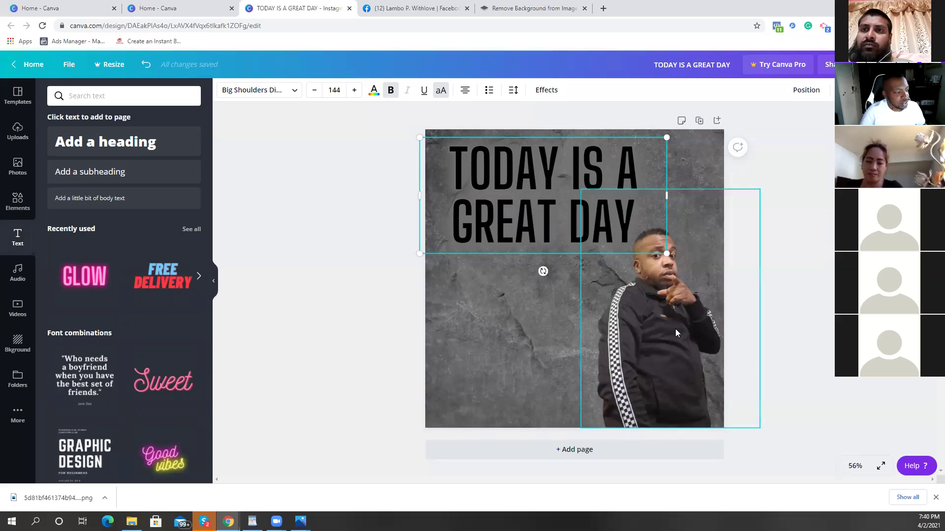
Step: Centre the man's photo horizontally and enlarge it on the page
click(662, 335)
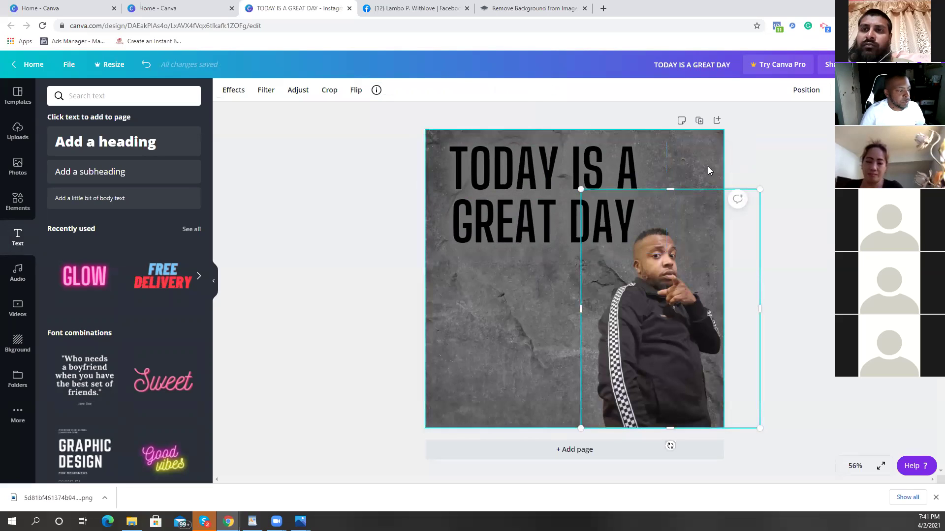
drag(612, 175, 682, 196)
click(650, 337)
drag(649, 337, 597, 350)
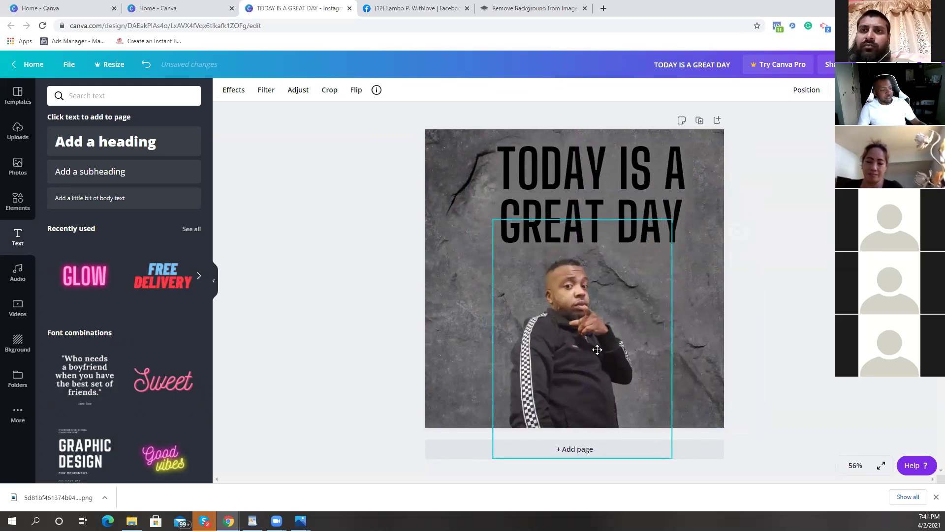
drag(672, 220, 787, 107)
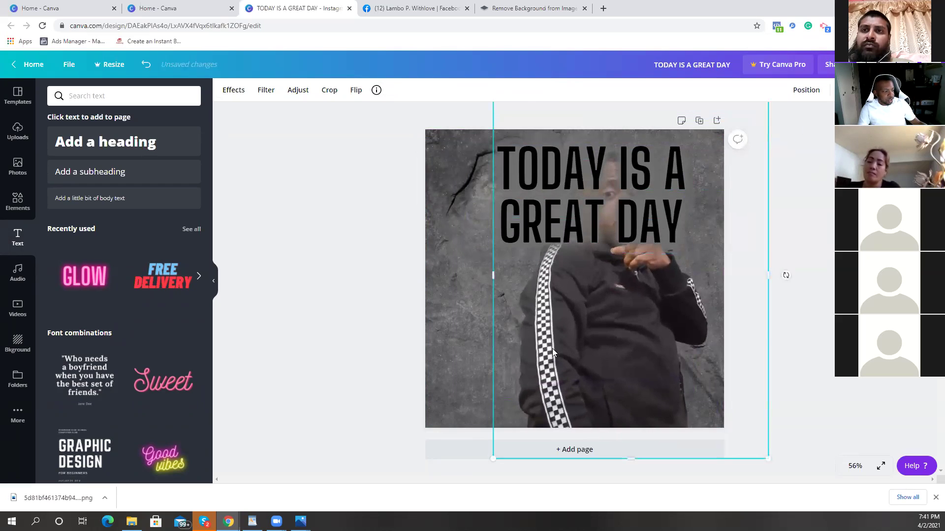
drag(552, 348, 514, 325)
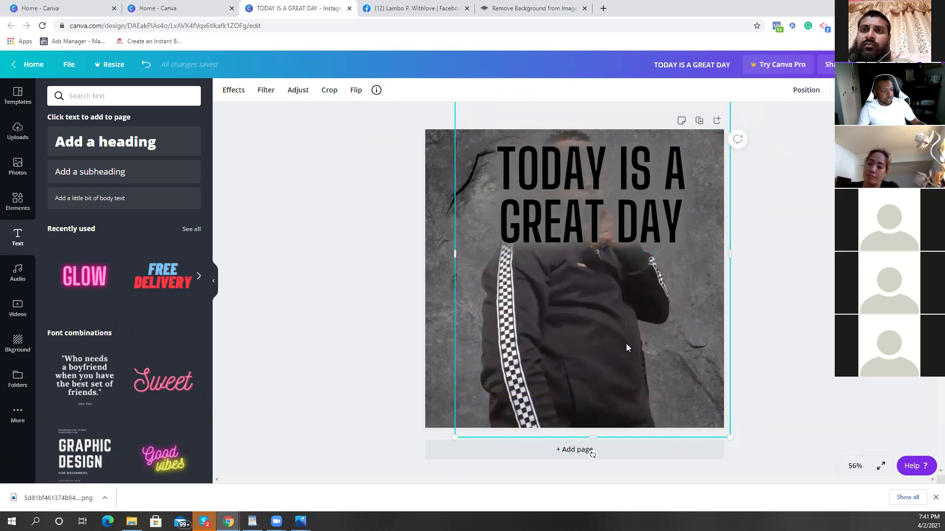
drag(474, 359, 215, 366)
Step: Group the heading text and move it down over the man's chest
drag(823, 220, 650, 217)
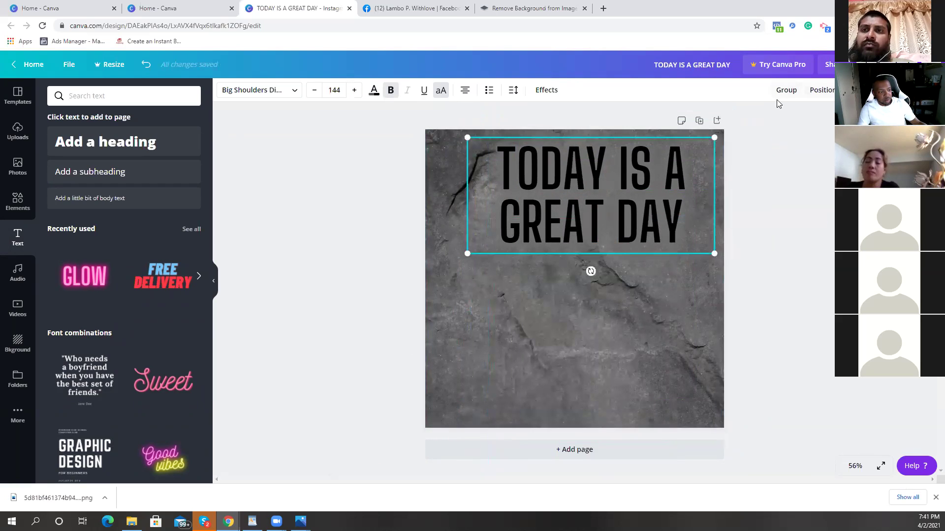
click(787, 212)
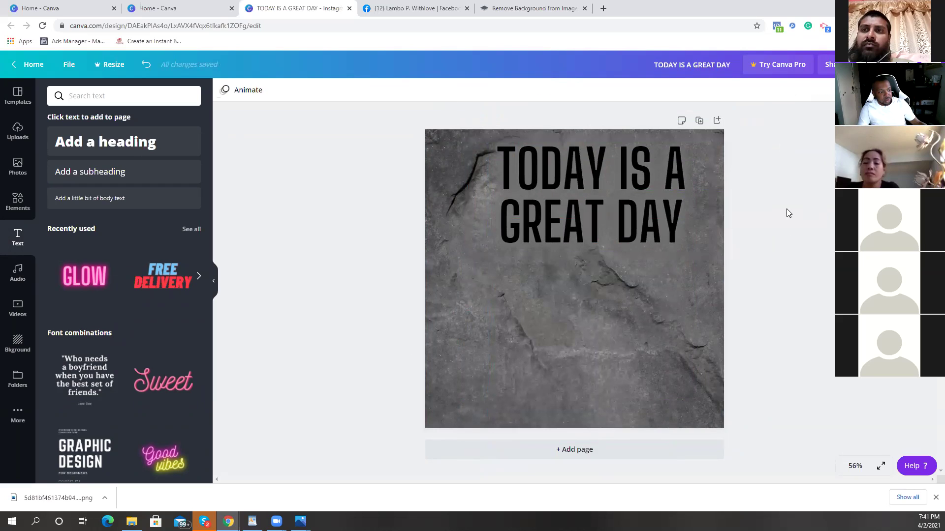
click(627, 217)
click(786, 91)
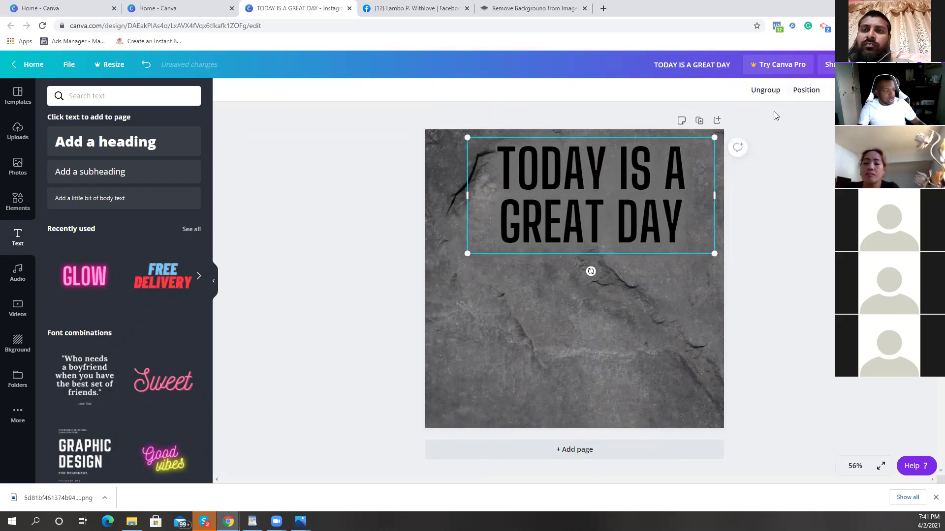
drag(662, 213, 651, 194)
click(428, 311)
click(516, 322)
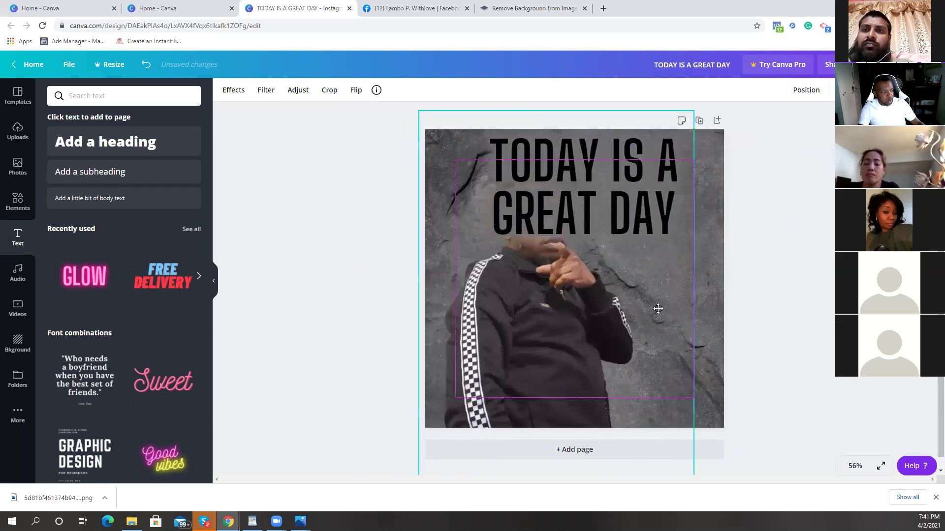
click(661, 224)
drag(660, 223, 649, 412)
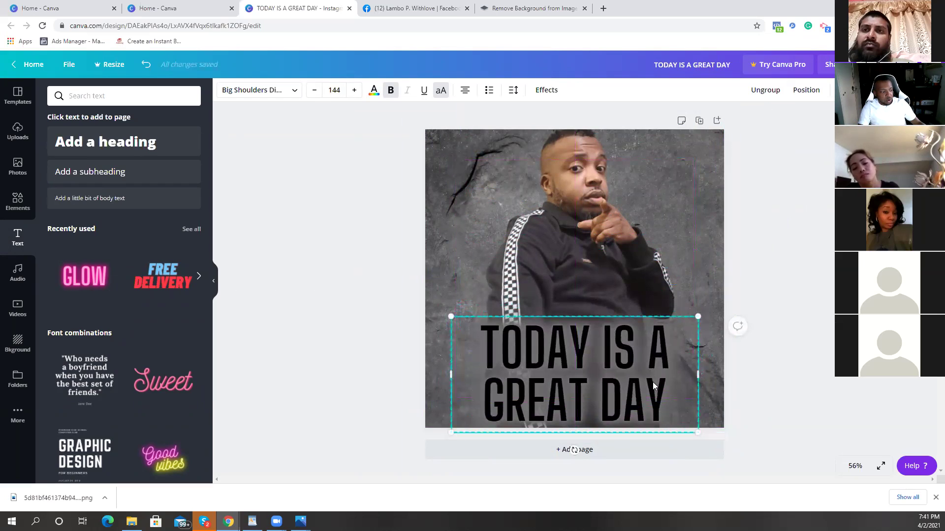
click(595, 210)
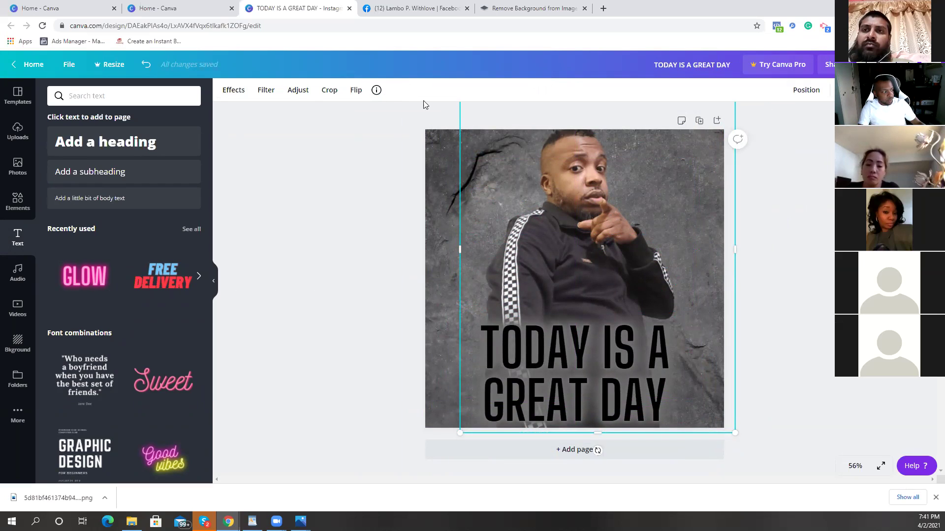
Step: Apply the Street filter to the man's photo and lower its transparency to about 40
click(266, 93)
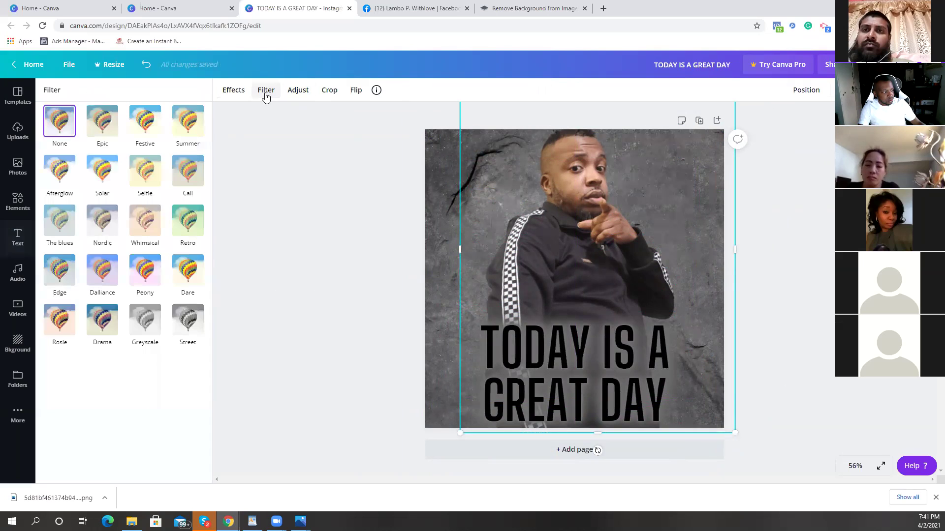
click(195, 332)
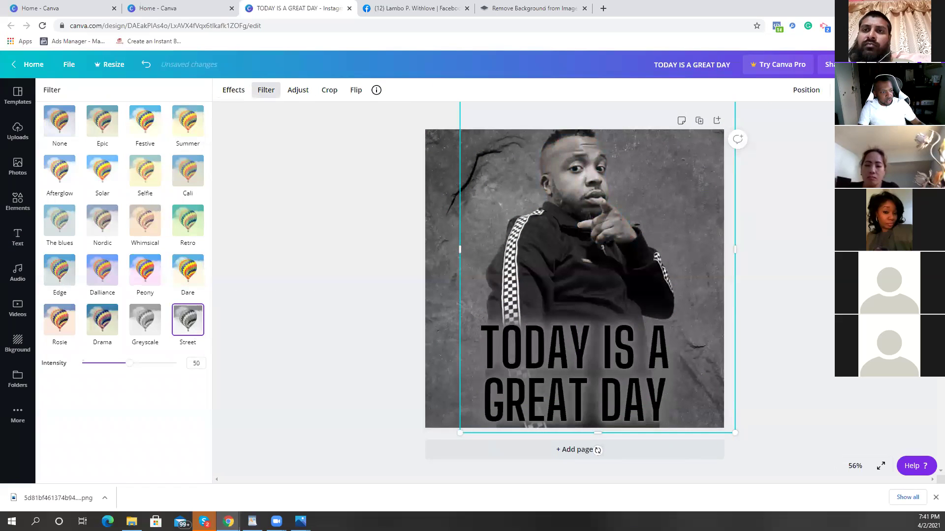
click(836, 90)
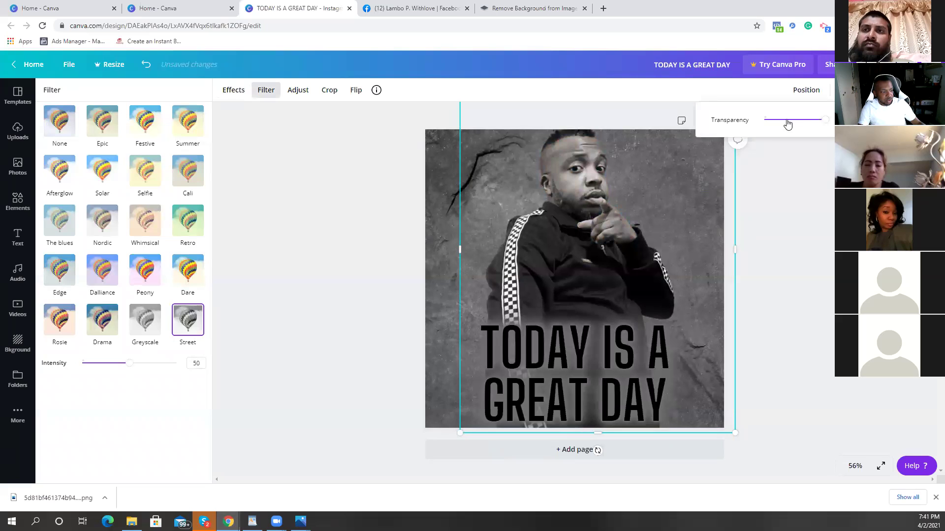
drag(821, 123, 791, 134)
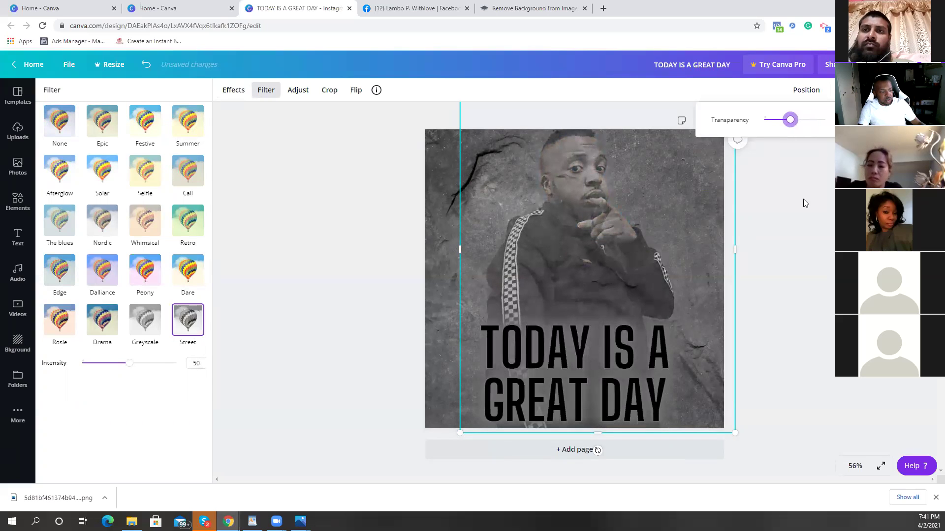
key(Escape)
key(Escape)
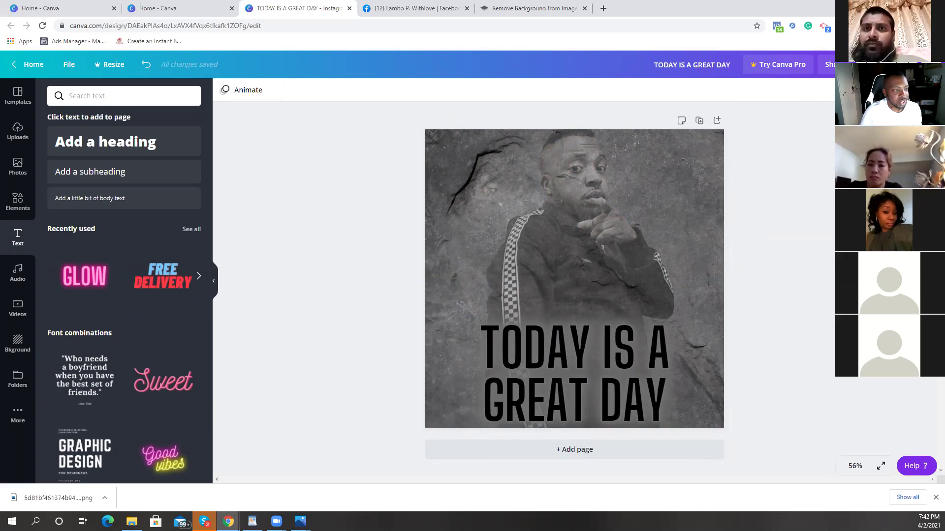
click(876, 65)
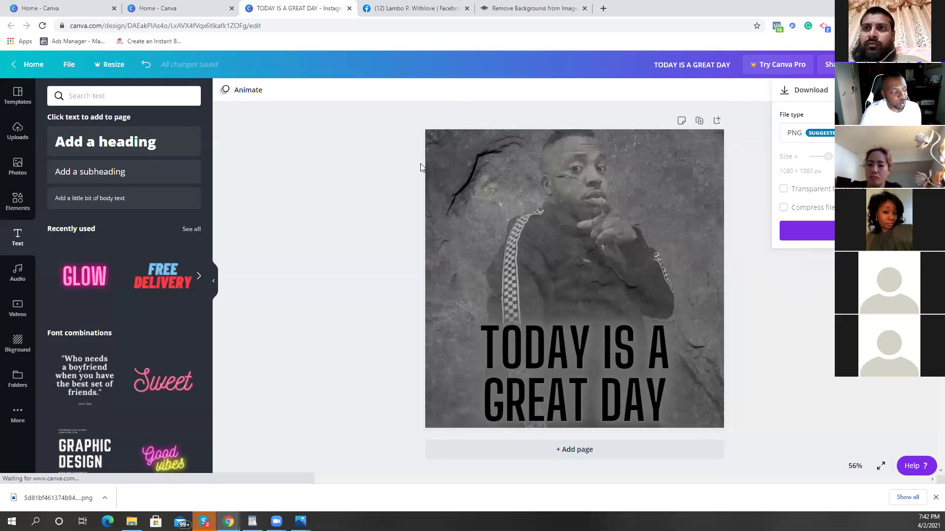
click(807, 231)
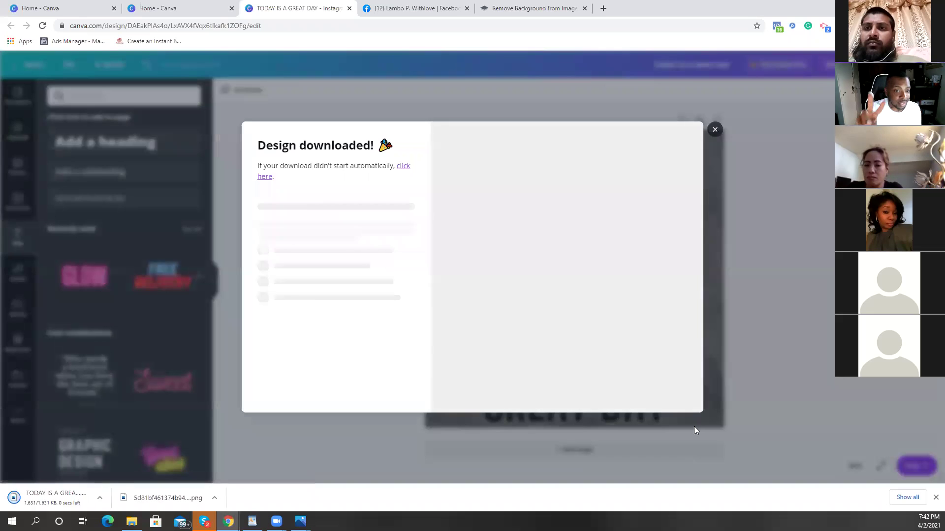
click(714, 131)
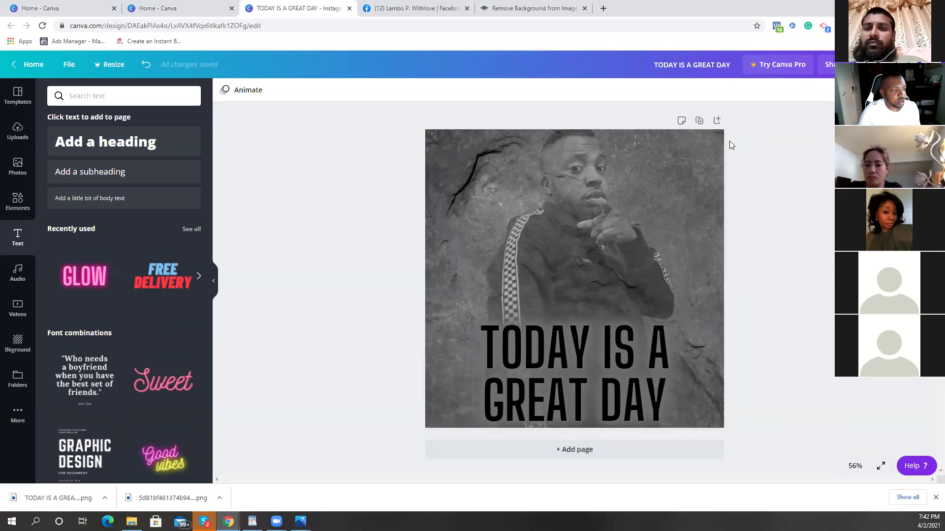
Step: Duplicate page 2, then delete the duplicated page
click(700, 122)
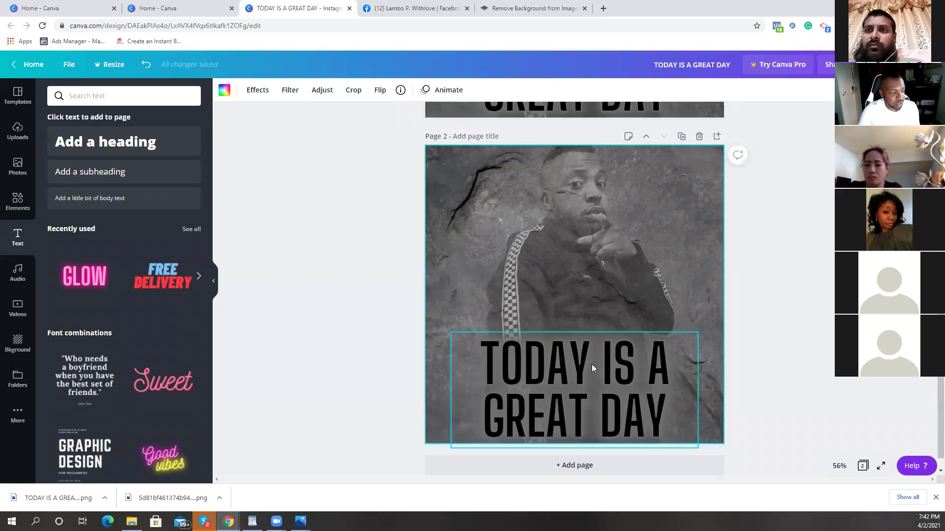
click(592, 364)
scroll(790, 267, up, 5)
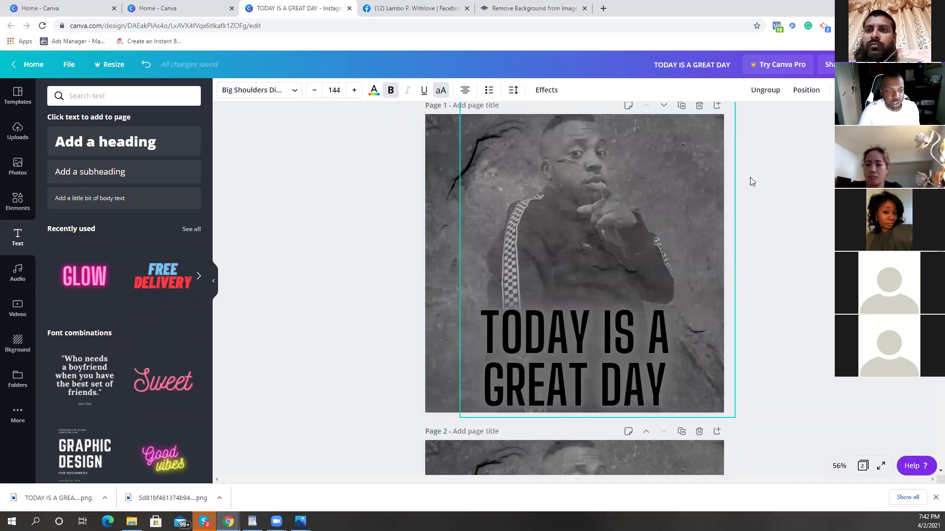
scroll(693, 273, down, 4)
click(698, 281)
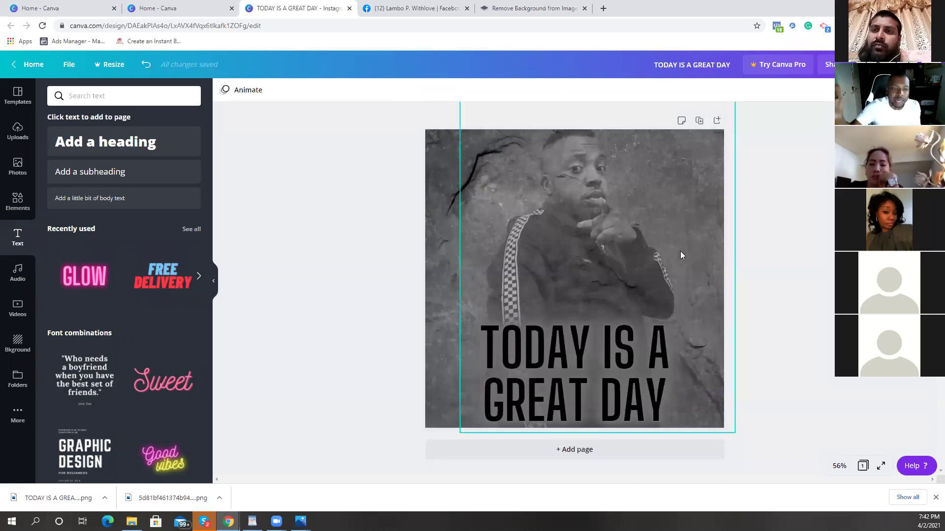
Step: Replace the photo with the chin-on-fist upload, shift it down-left, and delete the TODAY IS A GREAT DAY heading
click(604, 249)
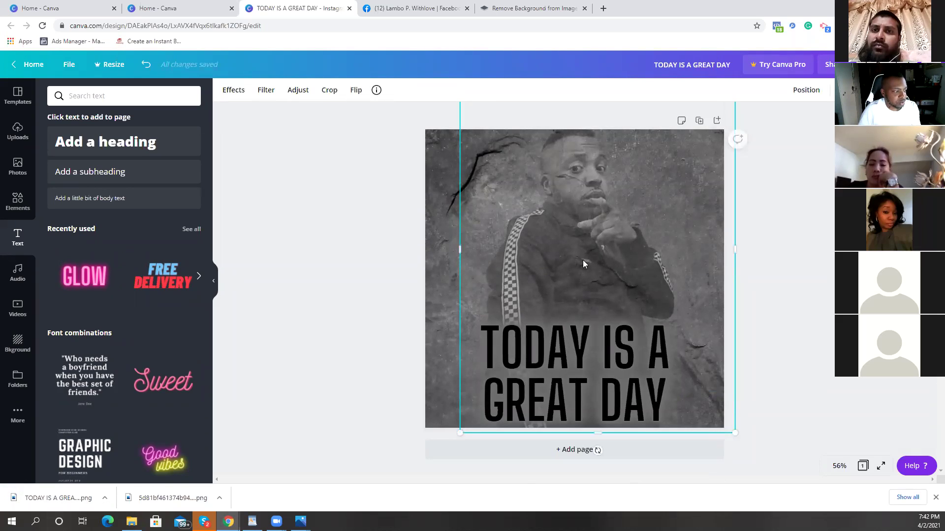
click(636, 238)
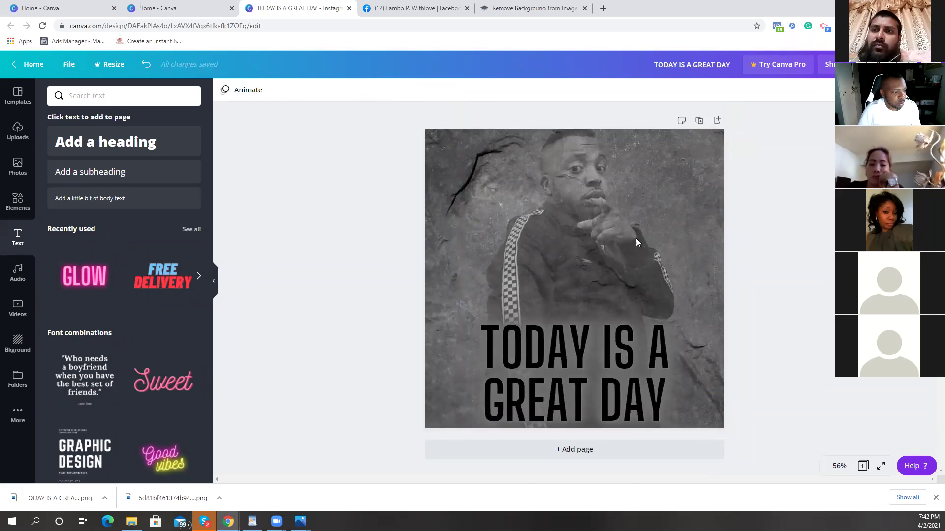
click(579, 206)
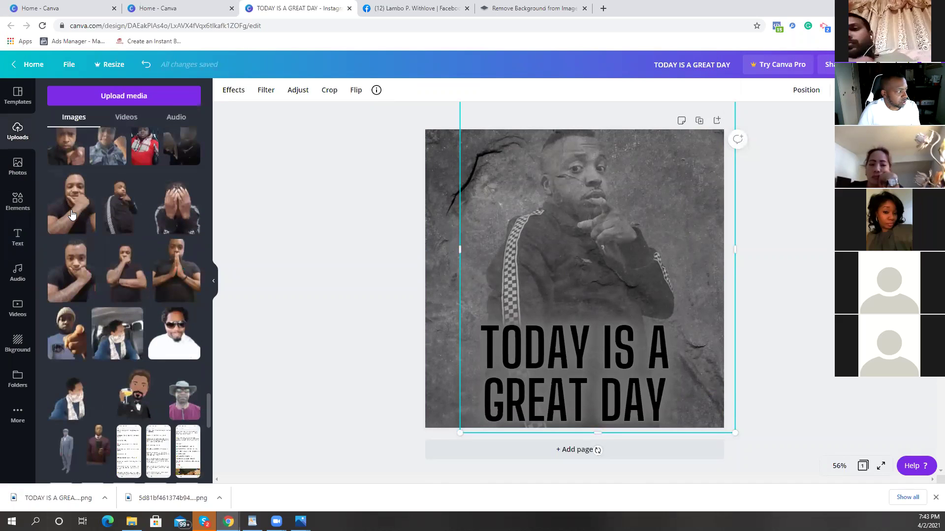
drag(73, 213, 541, 243)
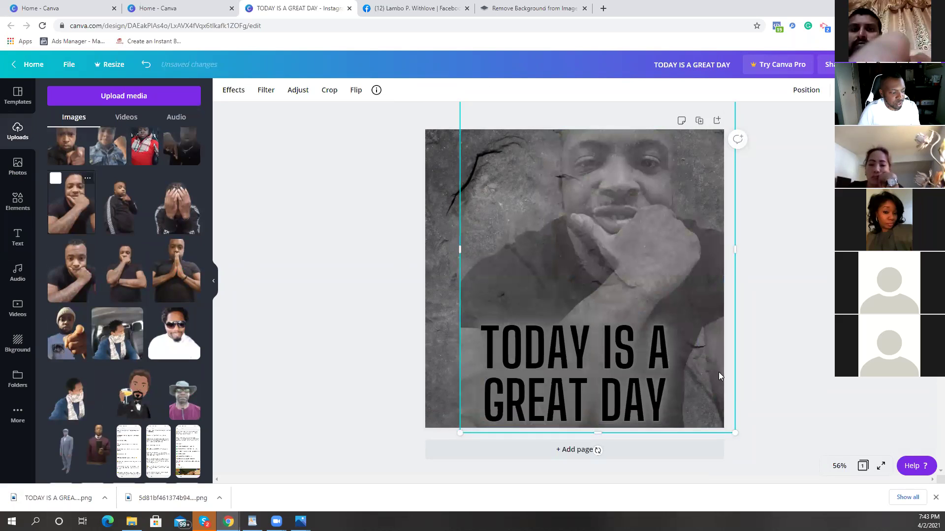
drag(702, 269, 675, 315)
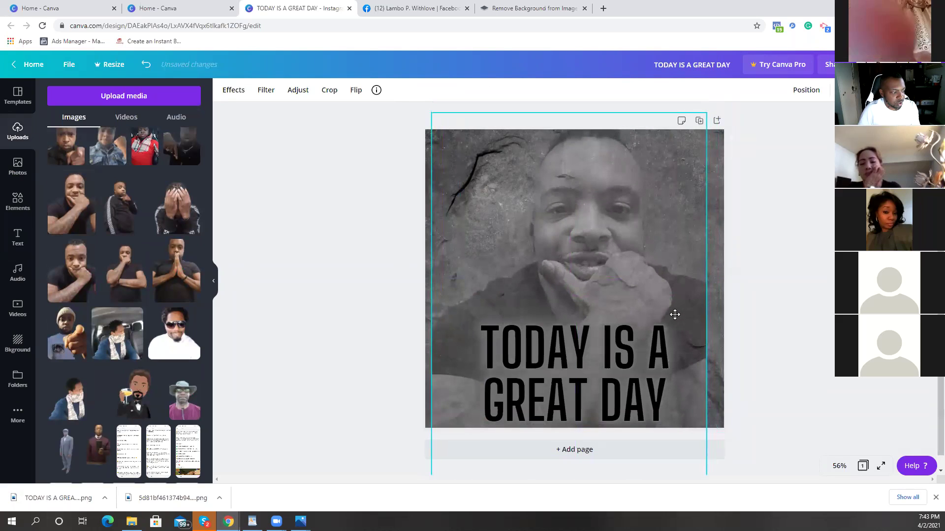
click(649, 374)
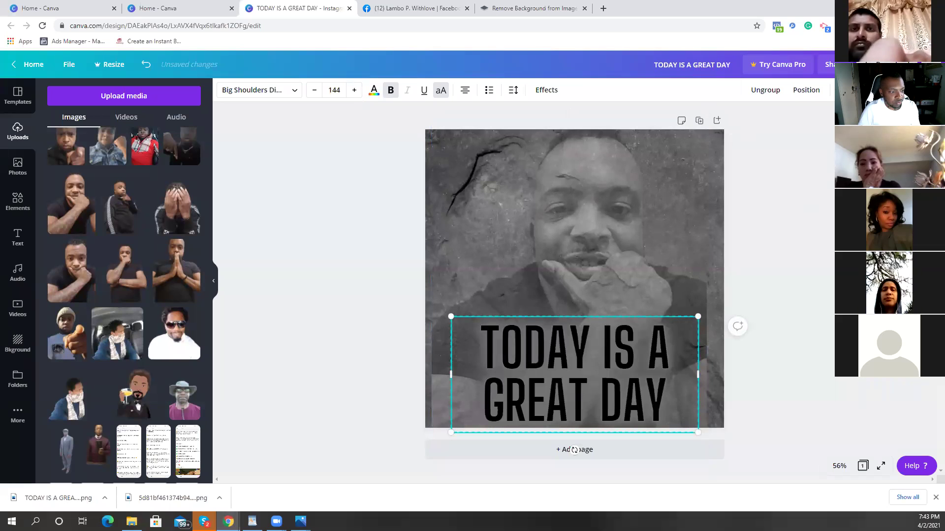
key(Delete)
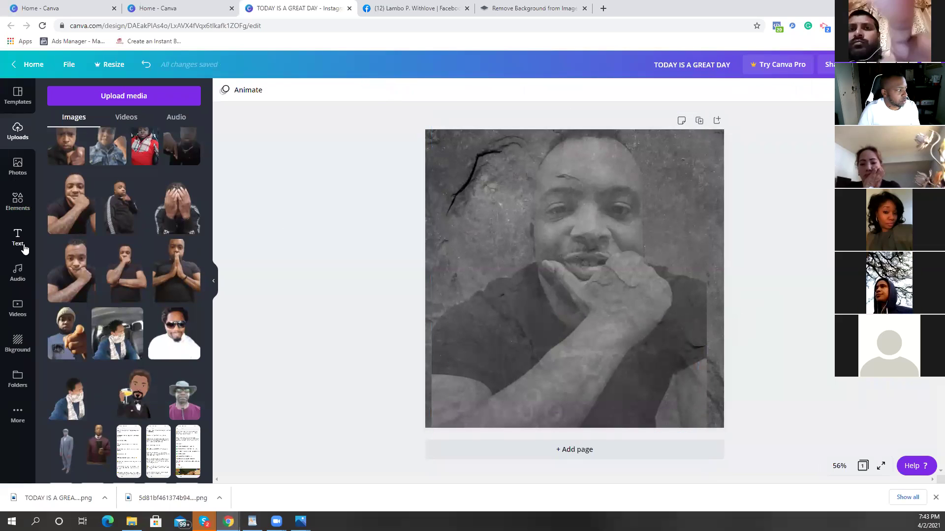
Step: Add the GLOW text style and retype it as I AM ATTRACTING WEALTH AND ABUNDANCE
click(23, 249)
click(86, 275)
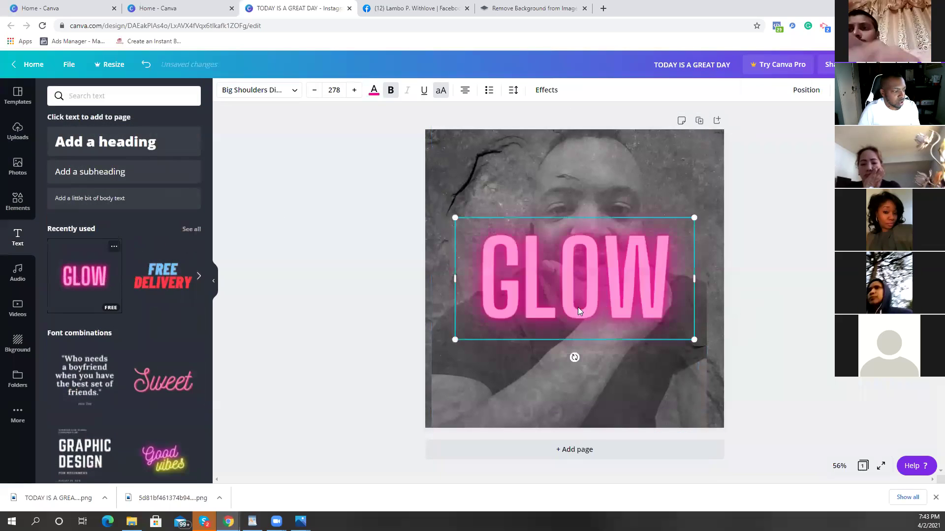
double_click(611, 283)
key(BackSpace)
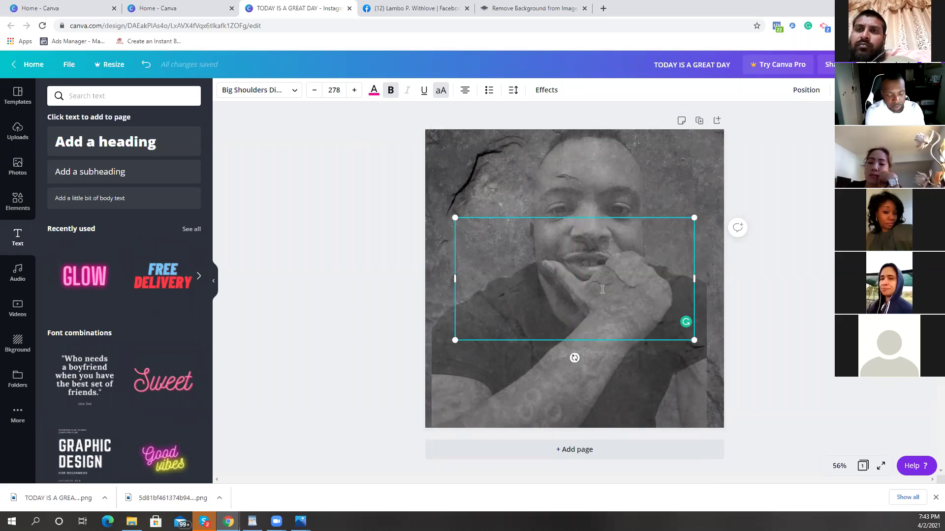
text(T)
key(BackSpace)
text(I AM)
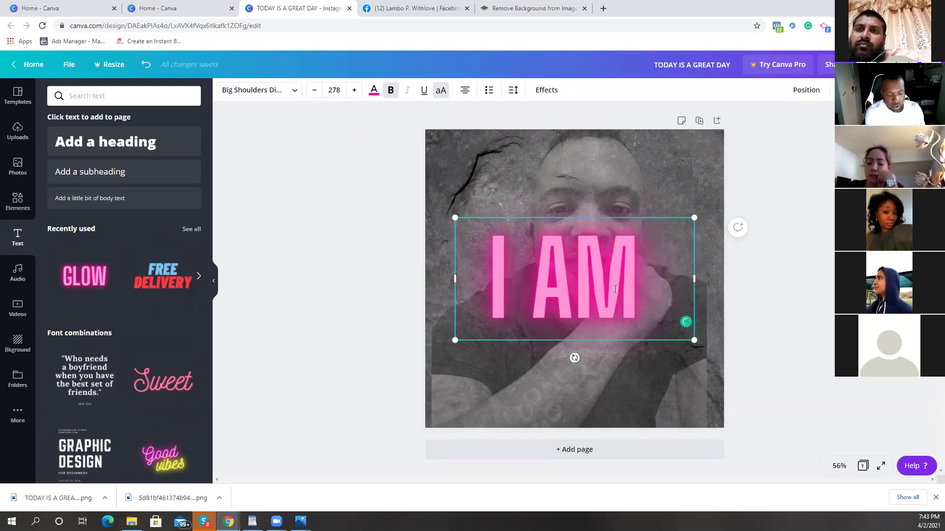
text( ATTRACTIN)
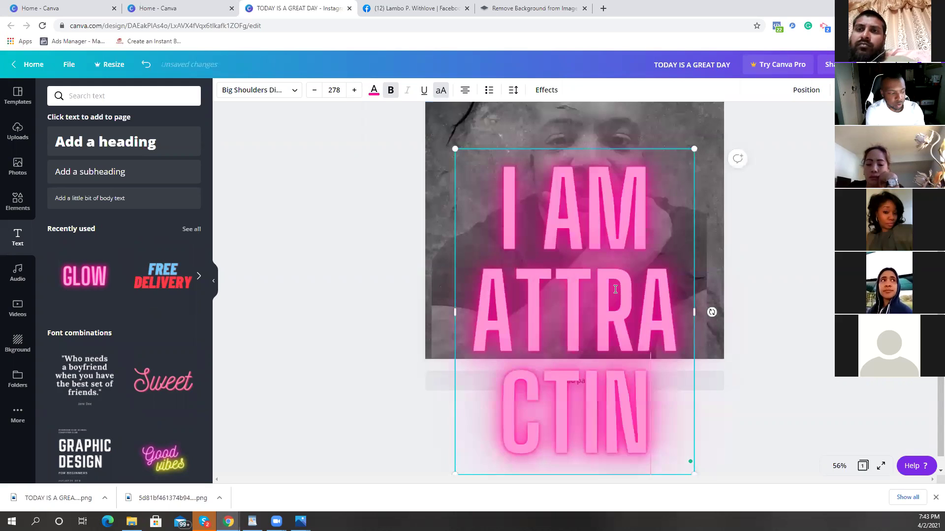
text(G WE)
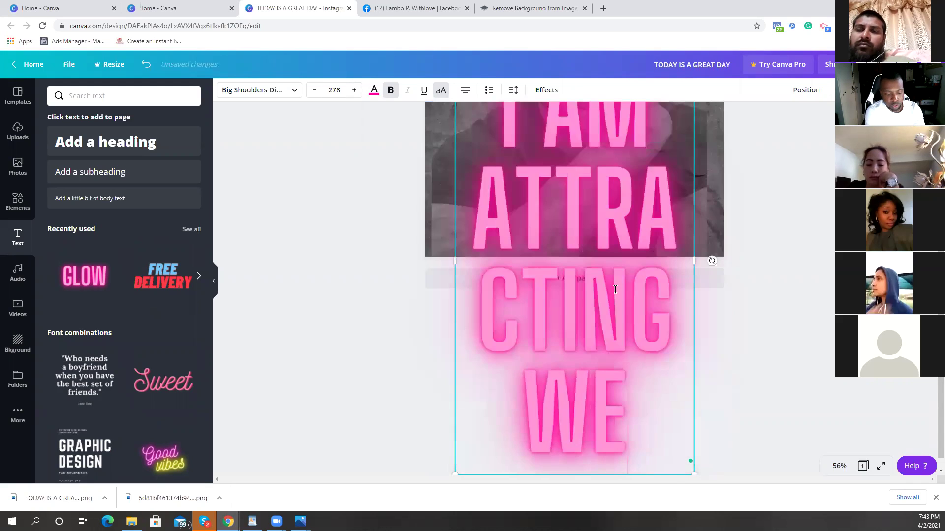
text(ALTH AN)
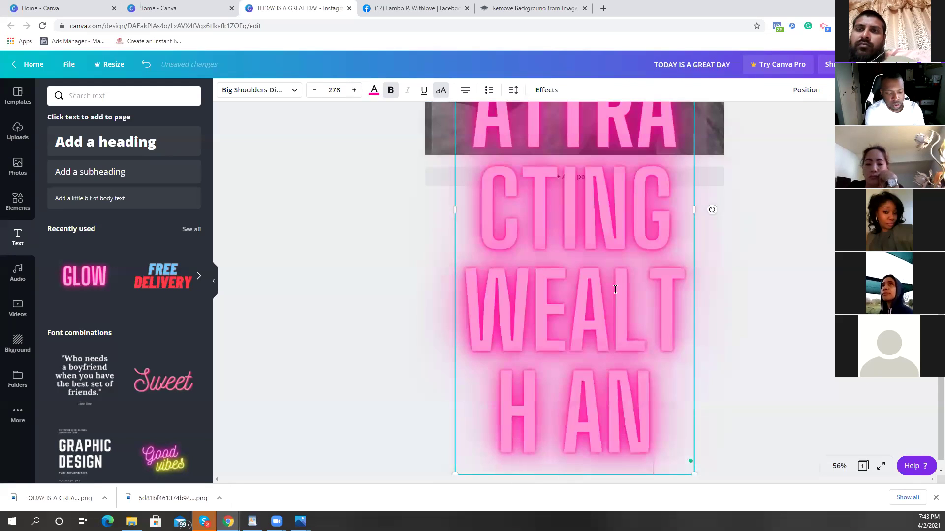
text(D ABUNDANCE)
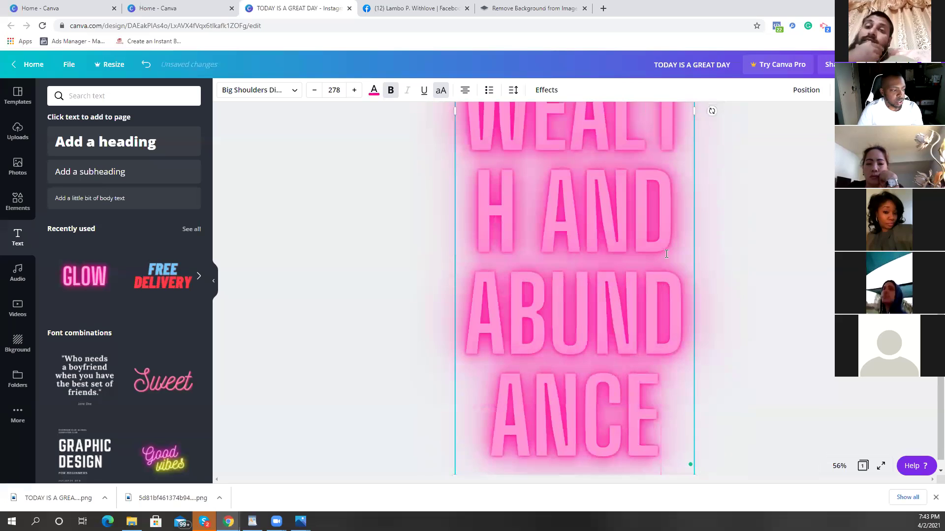
Step: Resize the caption to three lines at half size and move it toward the page bottom
scroll(666, 253, up, 9)
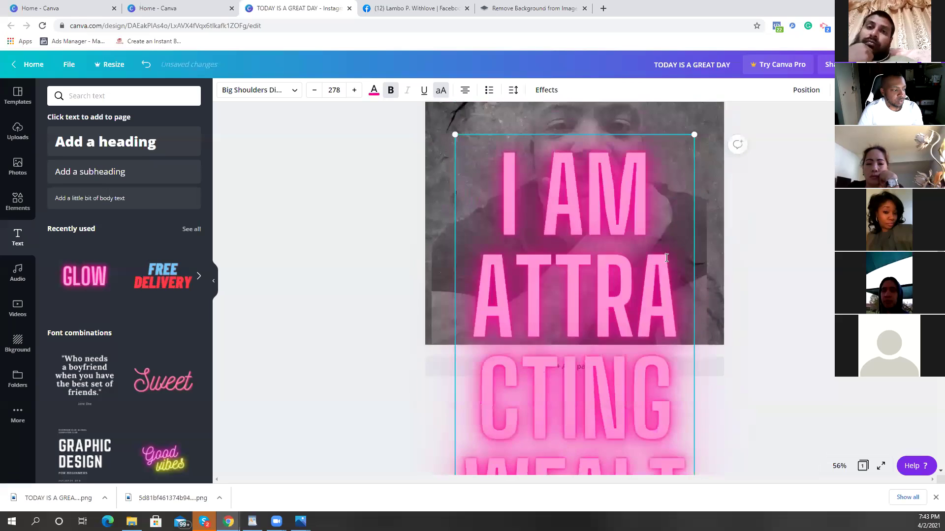
drag(651, 215, 592, 332)
drag(529, 332, 529, 129)
drag(592, 195, 626, 194)
drag(831, 208, 833, 208)
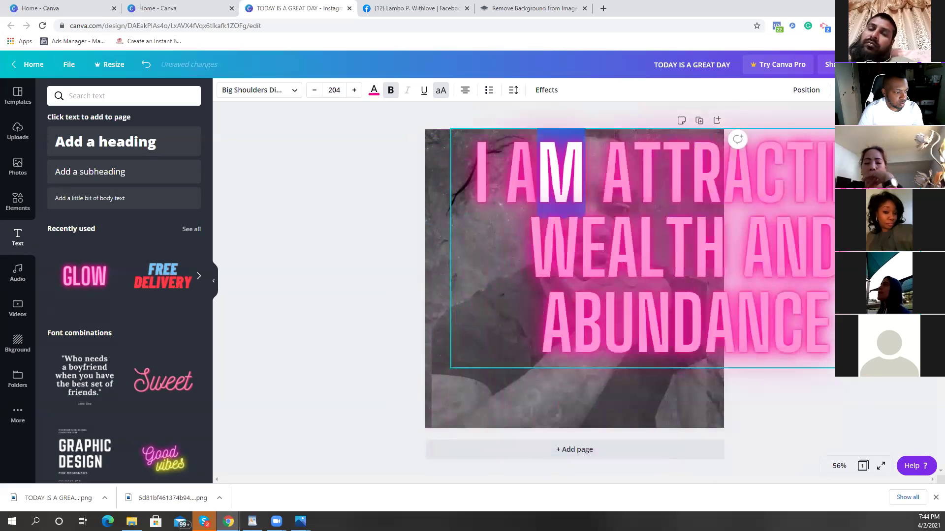
drag(833, 129, 684, 249)
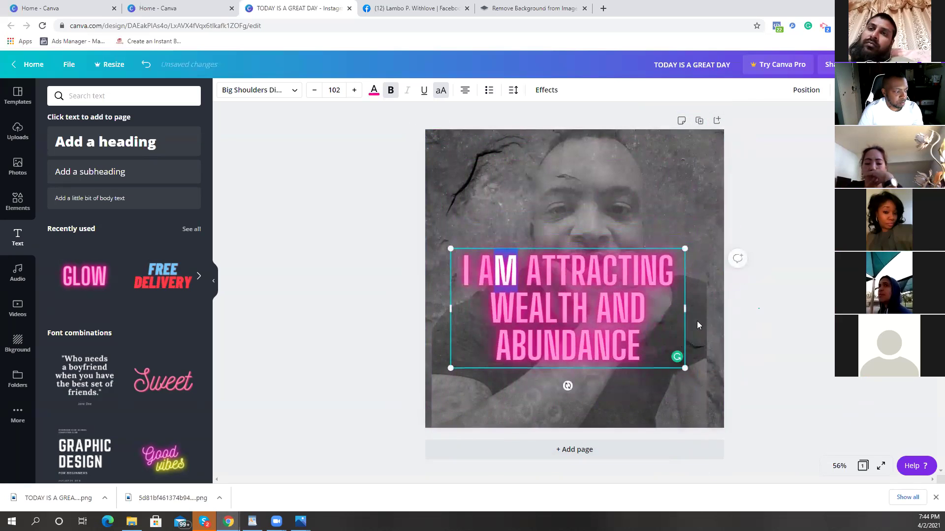
drag(635, 326, 641, 377)
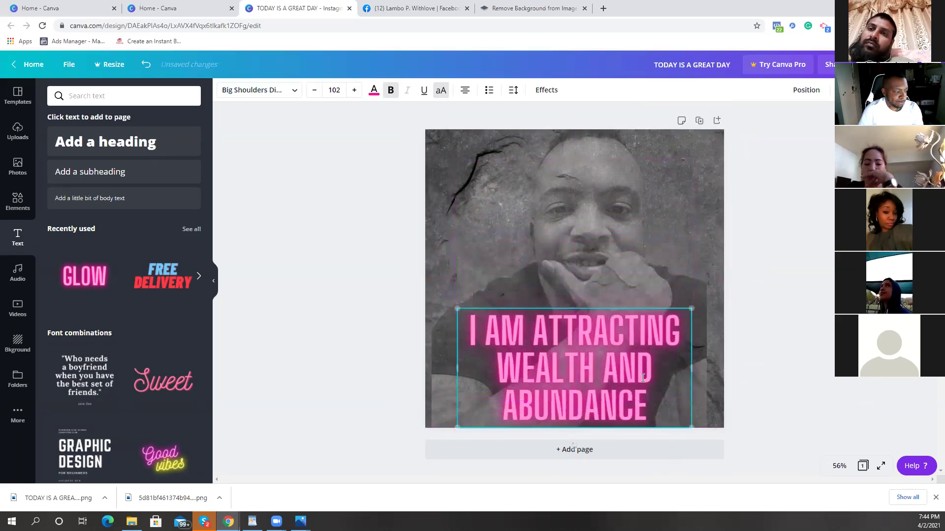
Step: Make the caption black, set its Neon intensity to 1, and fine-tune its position
click(373, 90)
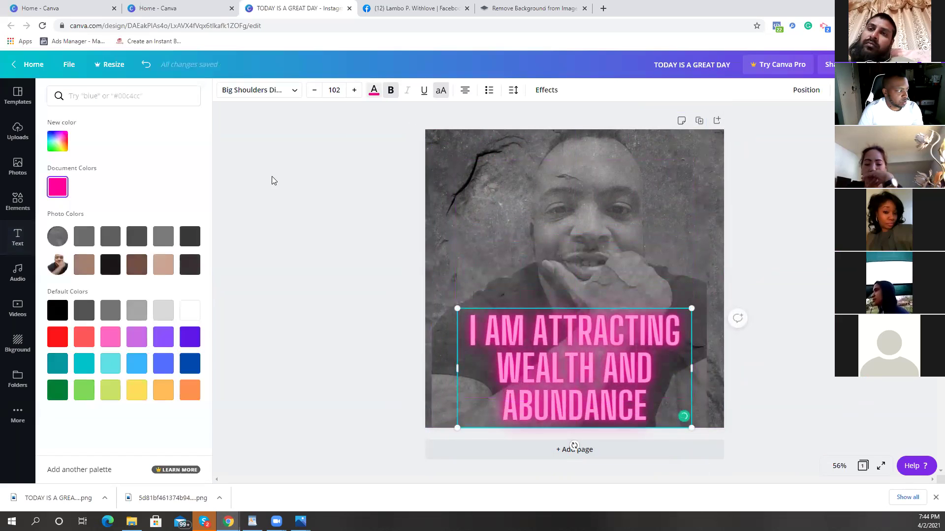
click(59, 312)
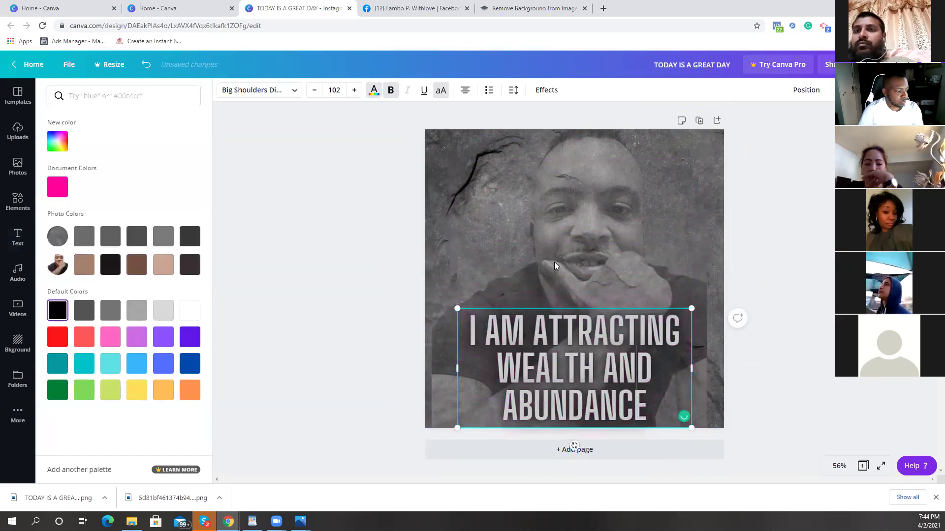
click(546, 90)
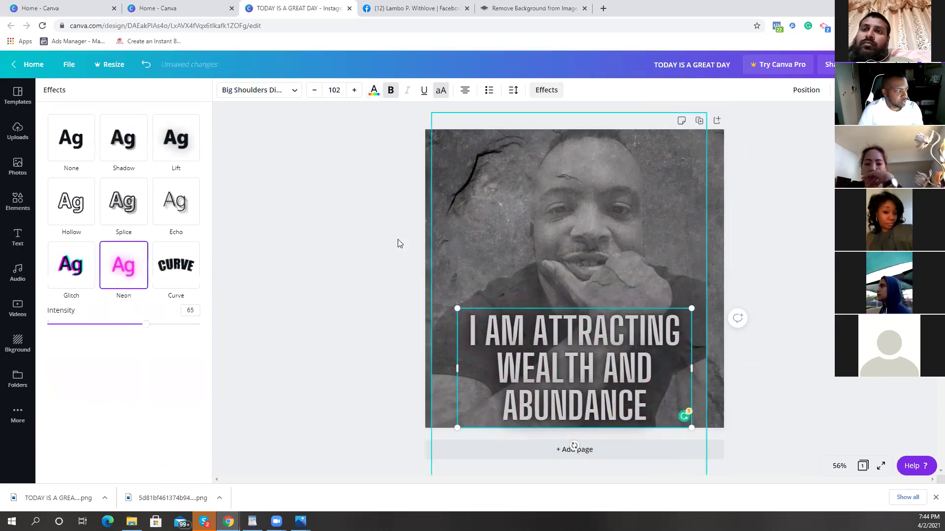
drag(148, 324, 47, 324)
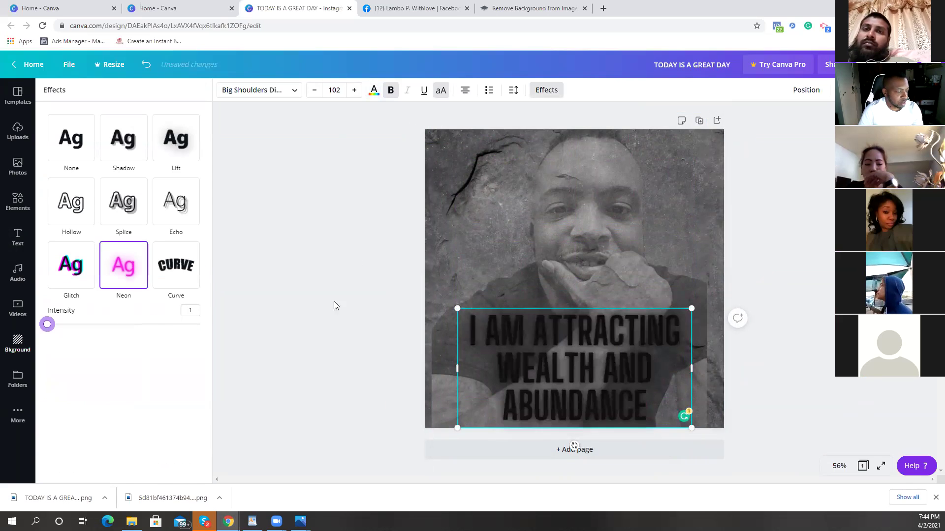
drag(686, 327, 652, 345)
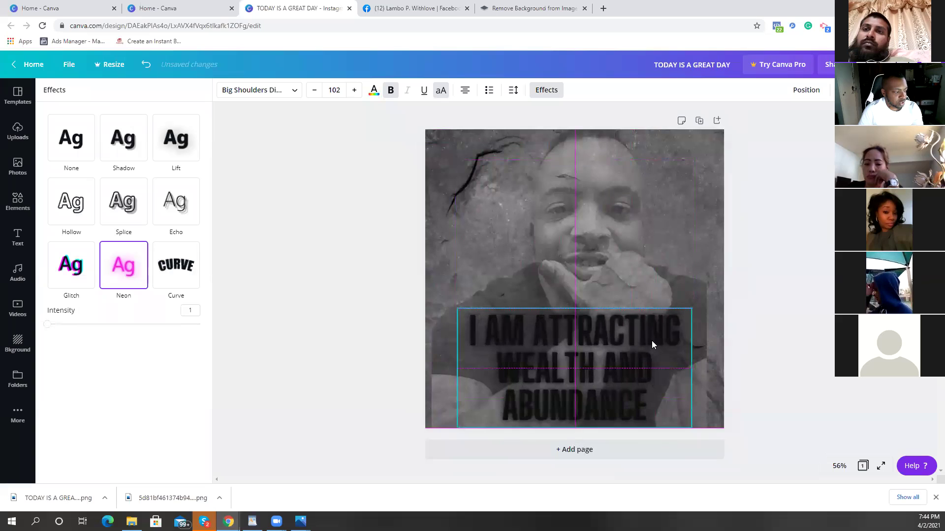
click(807, 304)
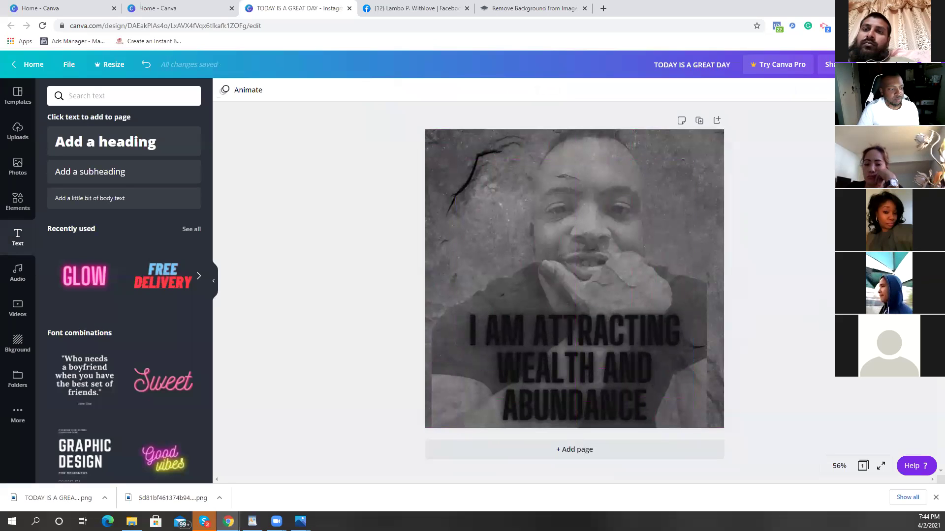
Step: Download the current design as a PNG
click(886, 65)
click(812, 230)
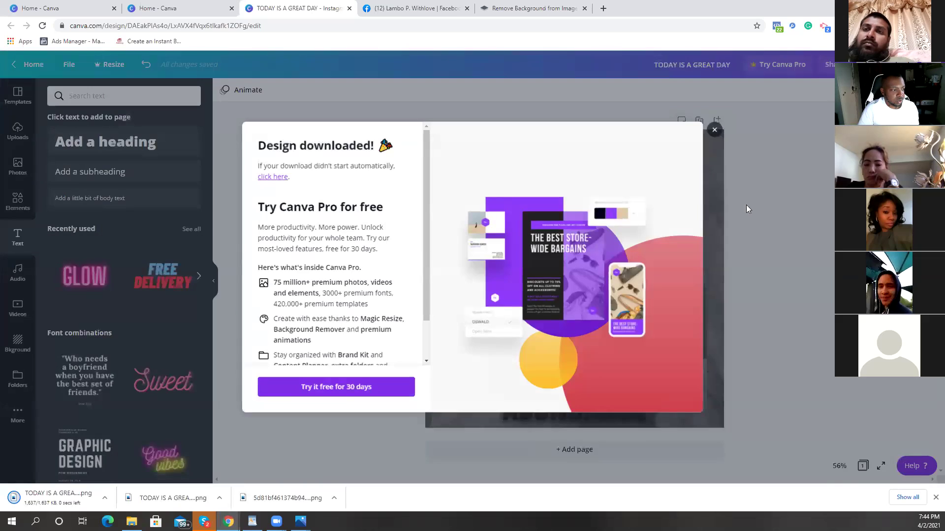
click(746, 204)
click(649, 338)
Step: Replace the quote text with I AM GREAT
double_click(647, 391)
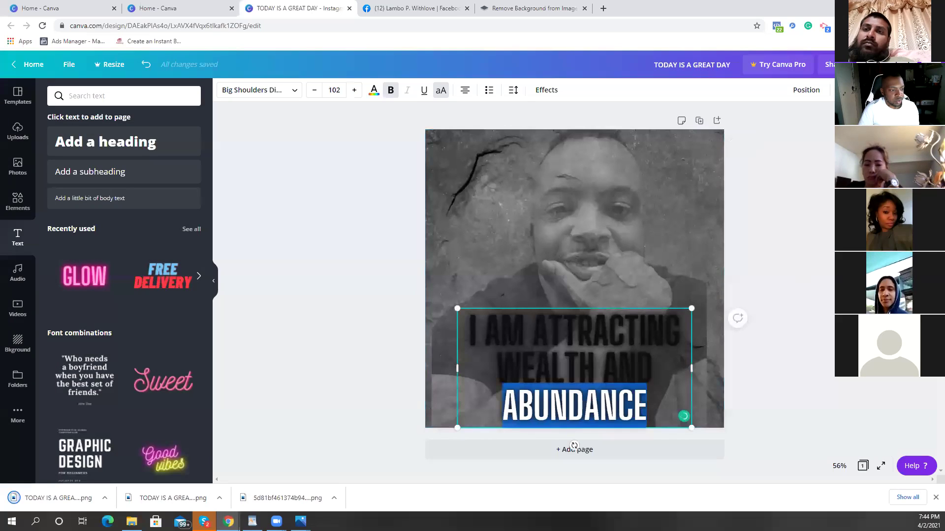
click(694, 375)
click(656, 386)
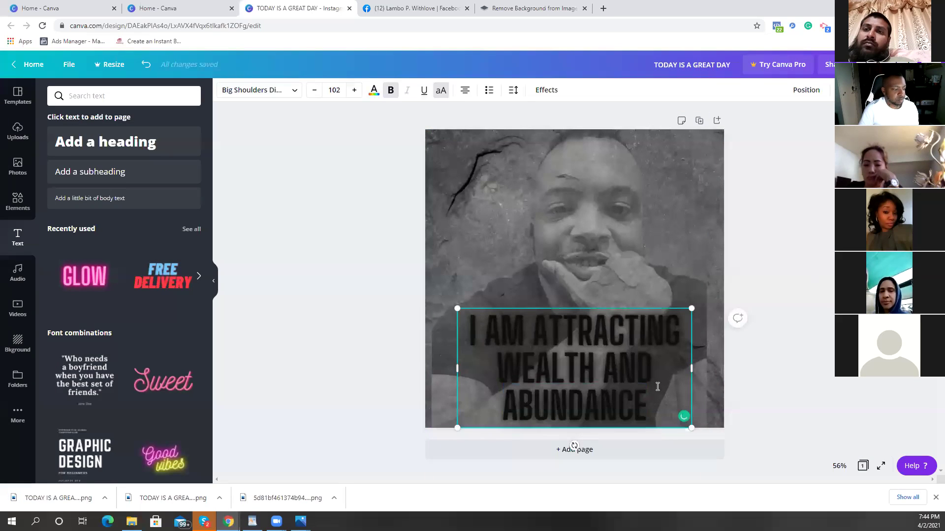
click(659, 378)
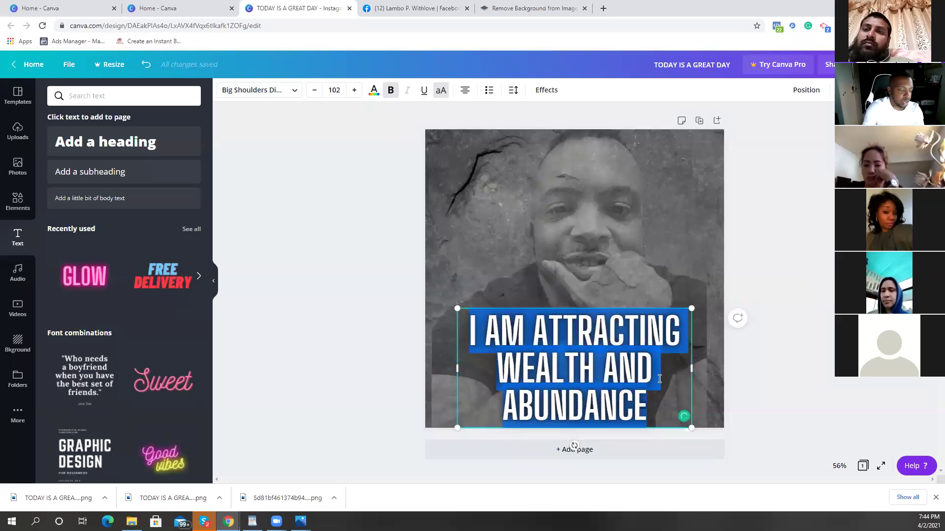
key(BackSpace)
text(IA)
key(BackSpace)
key(BackSpace)
text(I A)
text(M GRA)
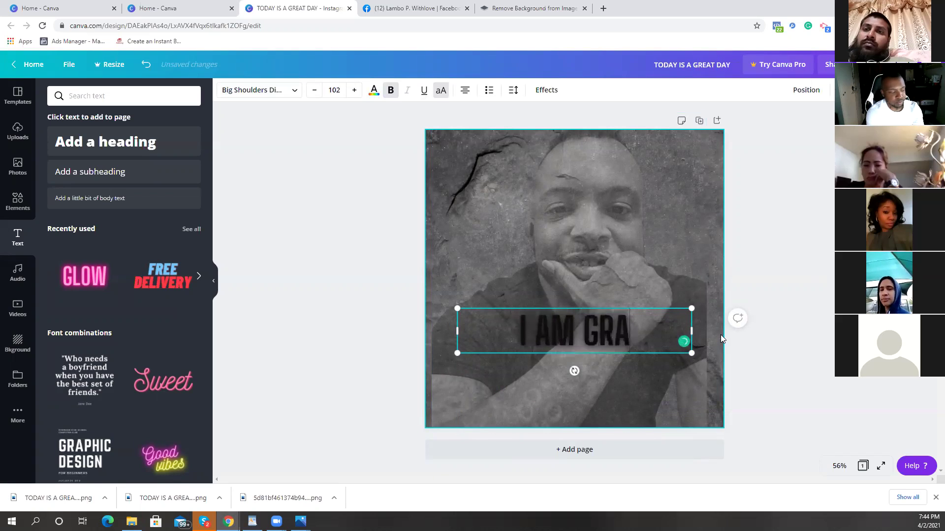
key(BackSpace)
text(EAT)
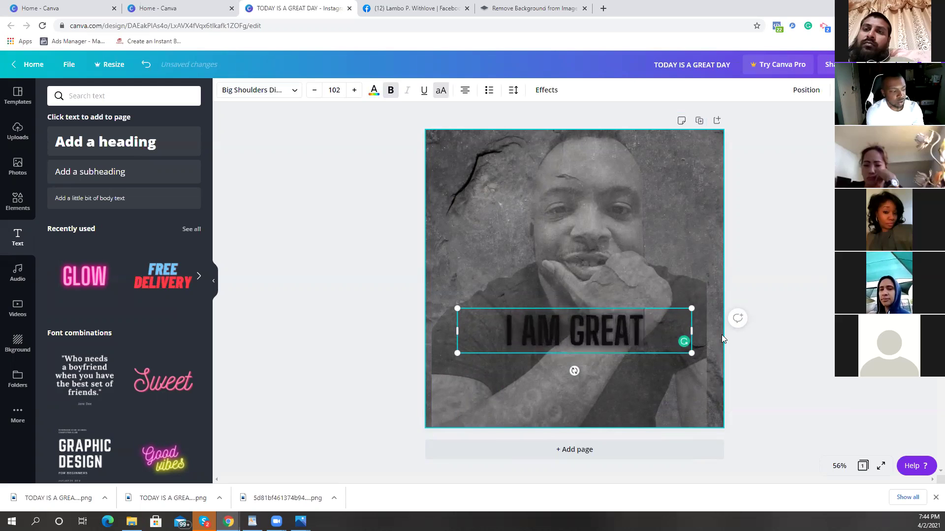
Step: Move I AM GREAT to the image bottom and swap the background for the pointing-man photo
drag(629, 406, 629, 419)
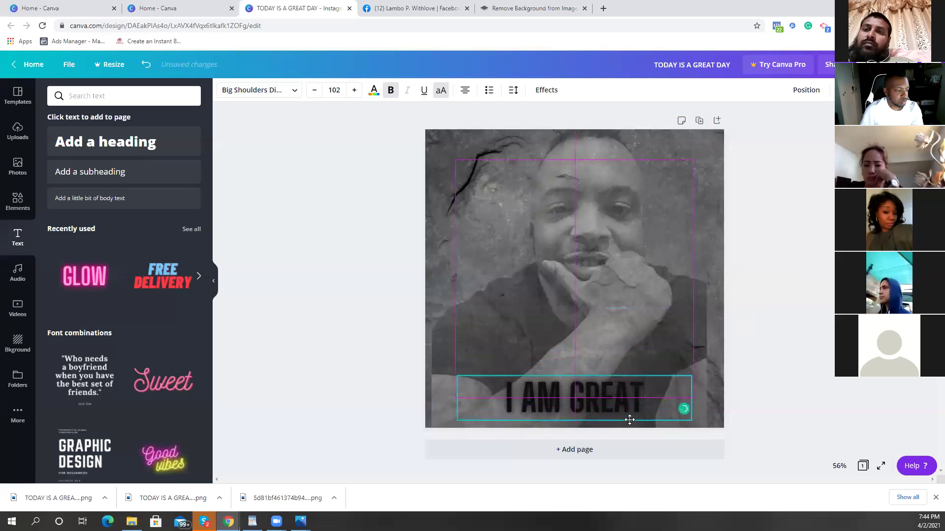
click(814, 379)
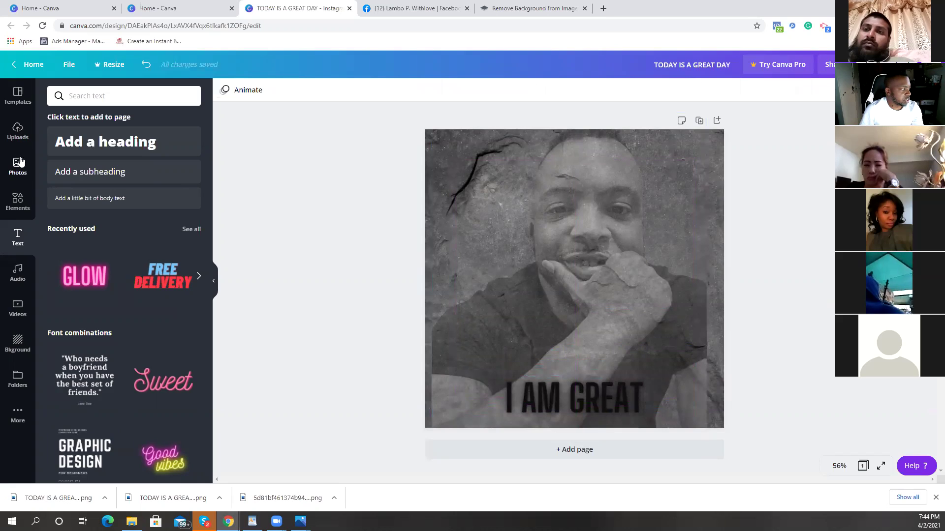
click(21, 141)
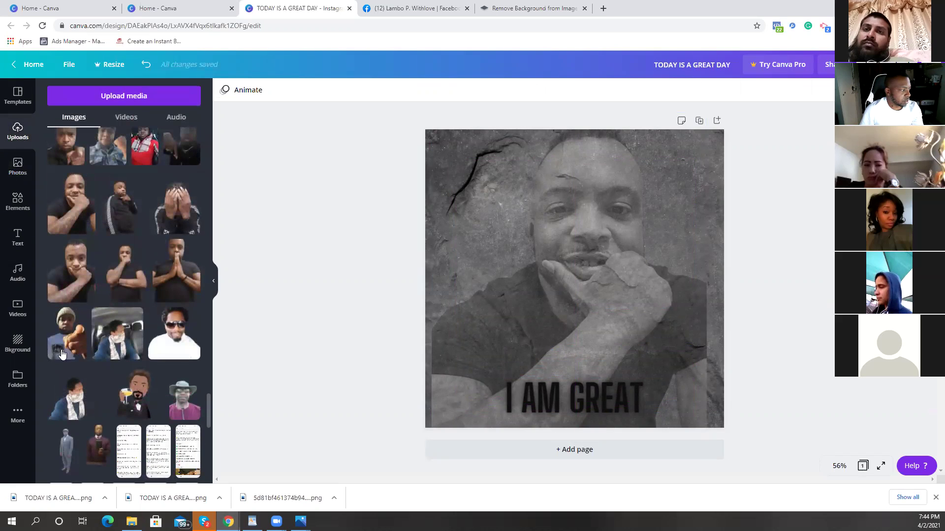
drag(482, 283, 537, 275)
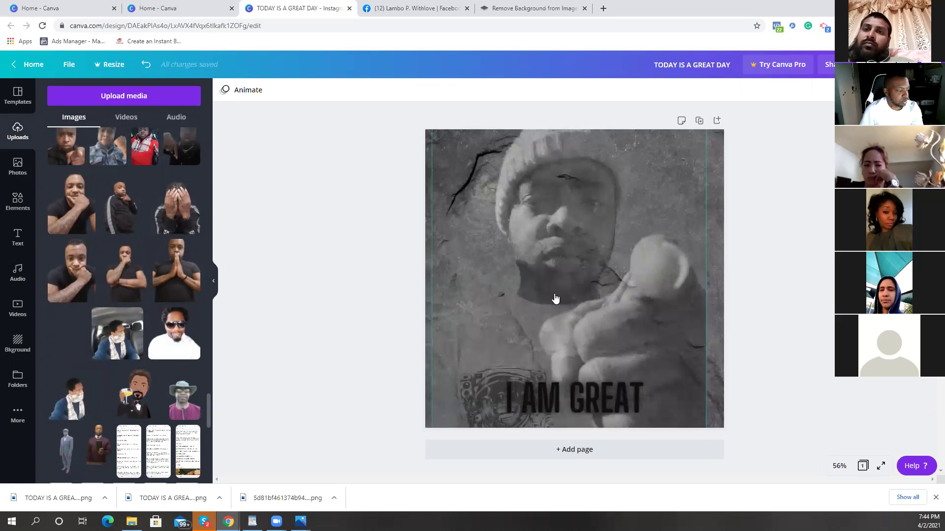
Step: Change the caption from I AM GREAT to YOU ARE GREAT
click(523, 401)
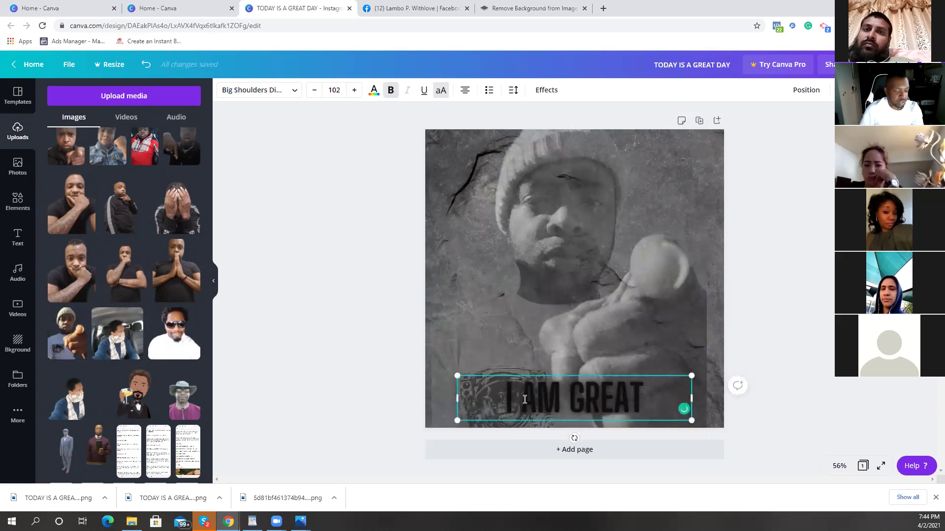
key(BackSpace)
key(BackSpace)
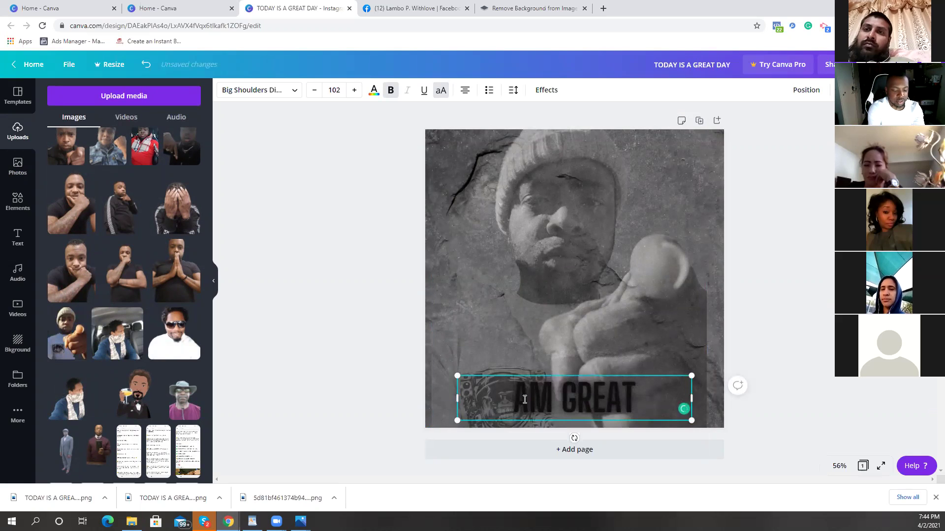
text(YOU)
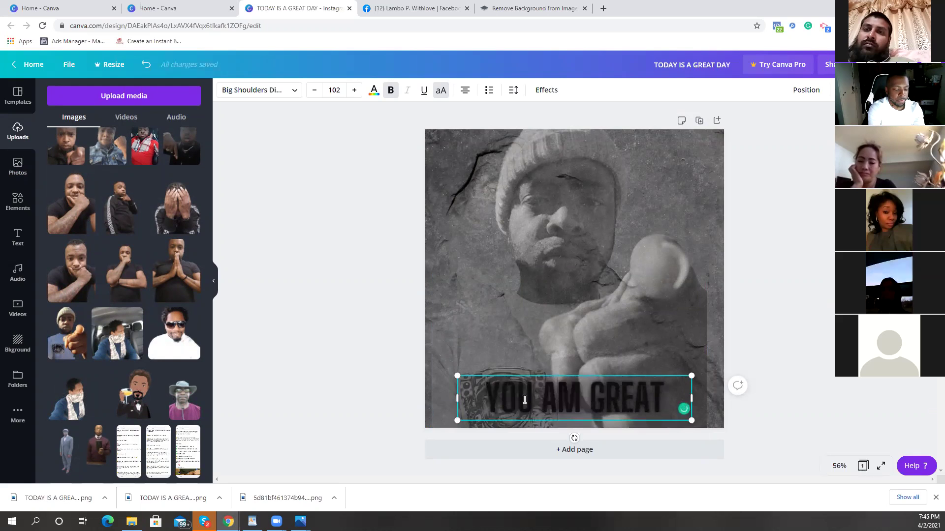
key(Right)
text(RE)
key(BackSpace)
key(Delete)
text(E)
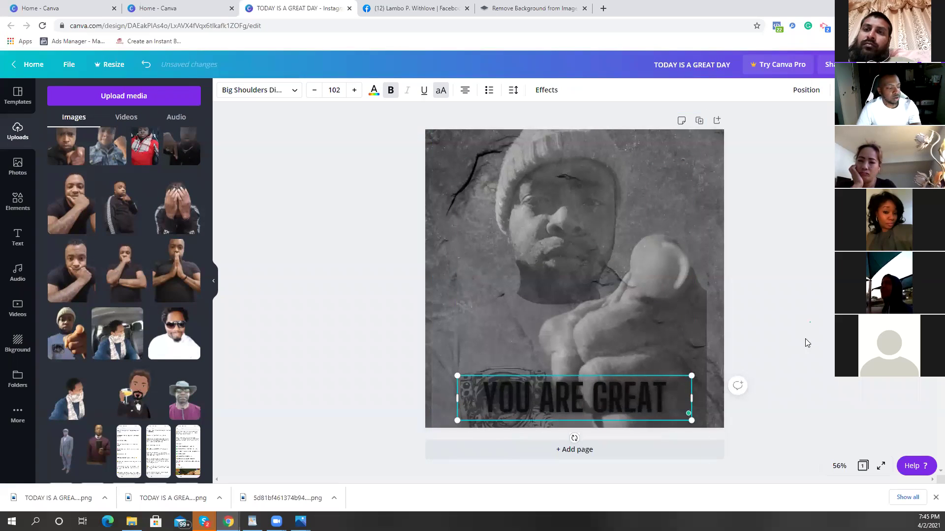
click(805, 338)
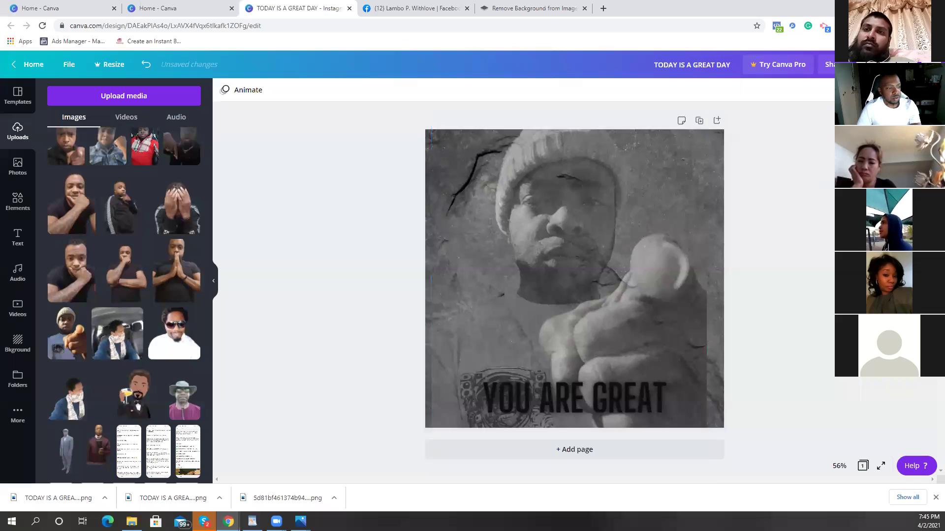
click(886, 65)
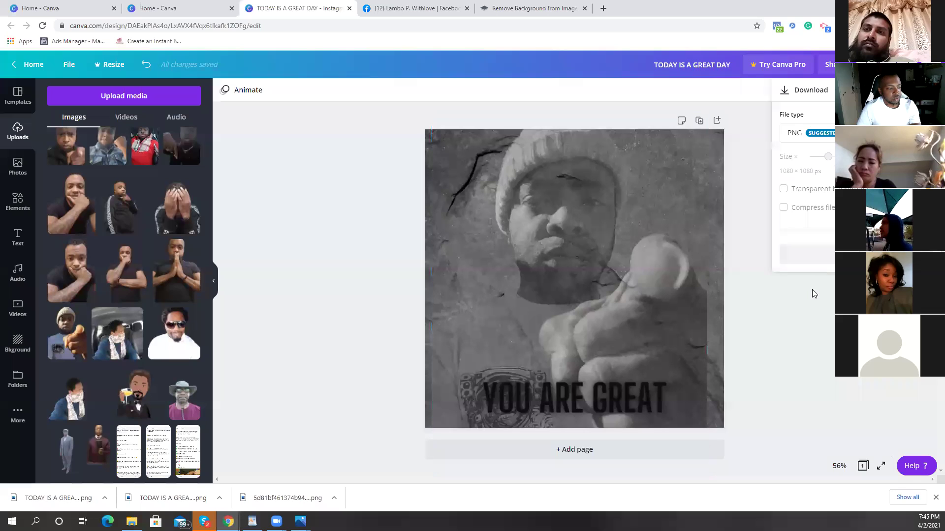
click(629, 398)
Step: Raise YOU ARE GREAT's Neon intensity to 100, download the design as PNG, and go Home
click(545, 90)
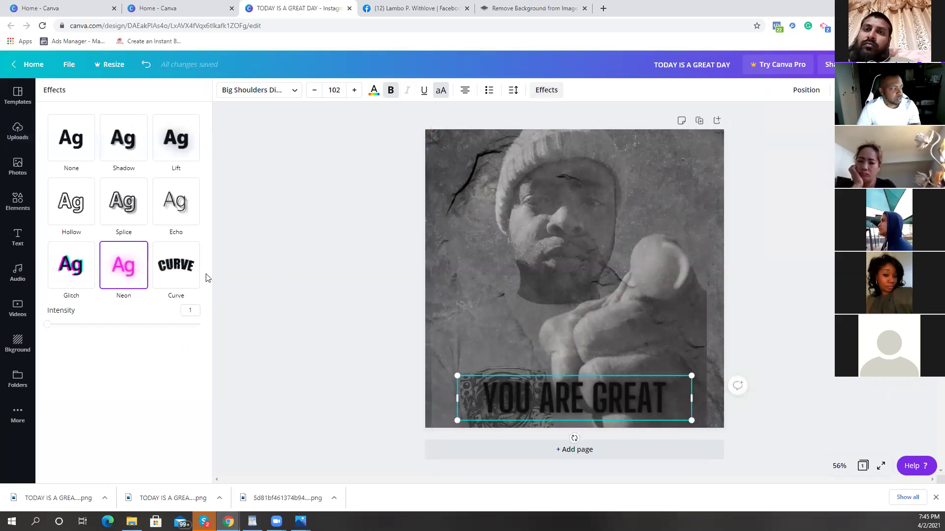
drag(45, 329, 199, 324)
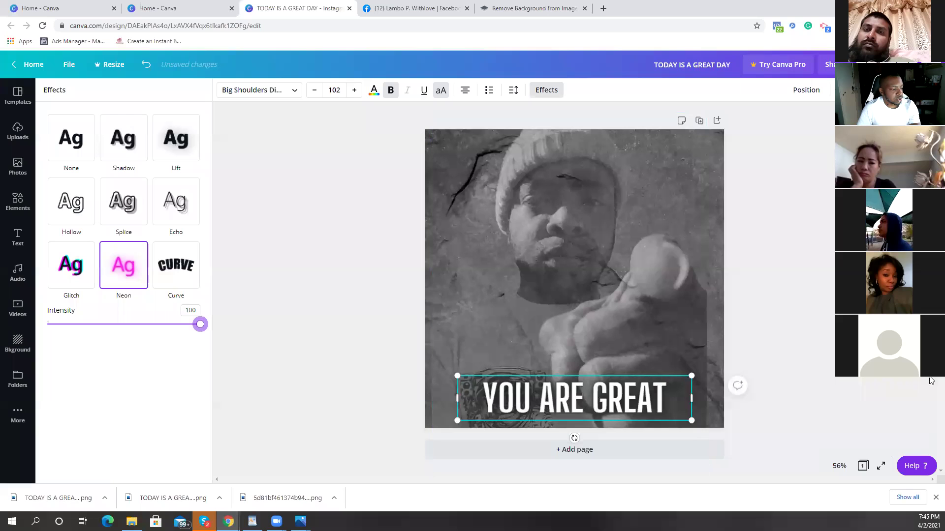
click(866, 64)
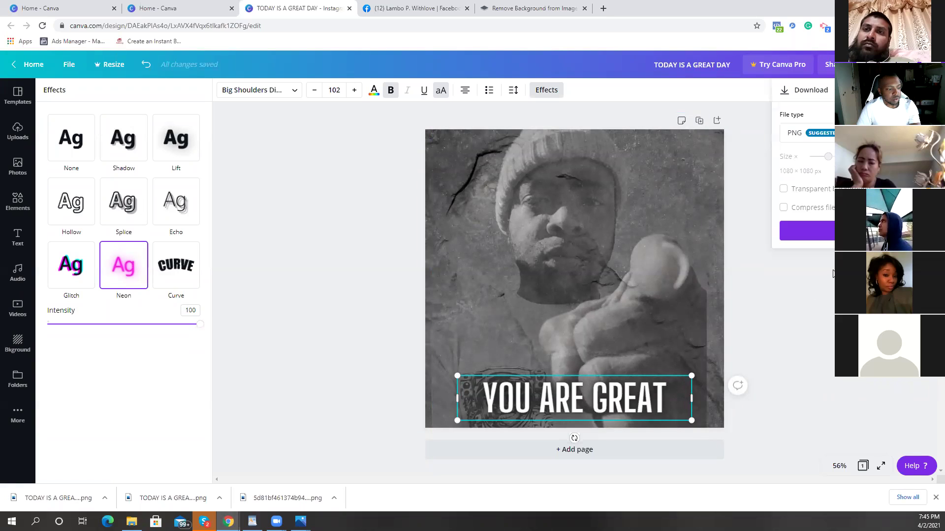
click(806, 233)
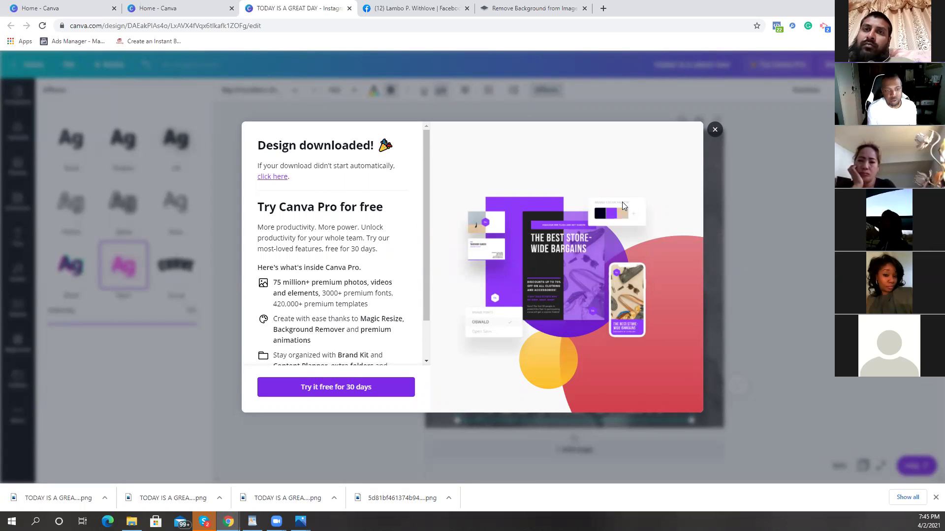
click(720, 126)
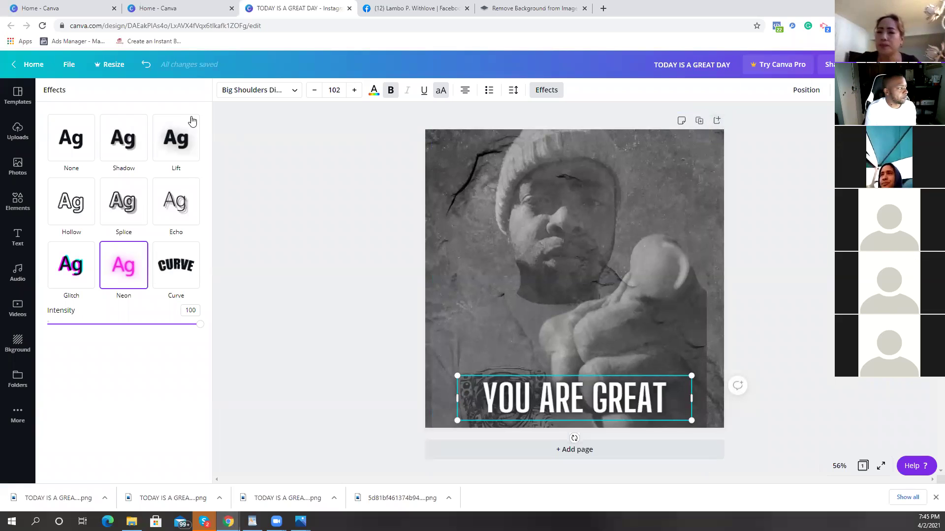
click(29, 64)
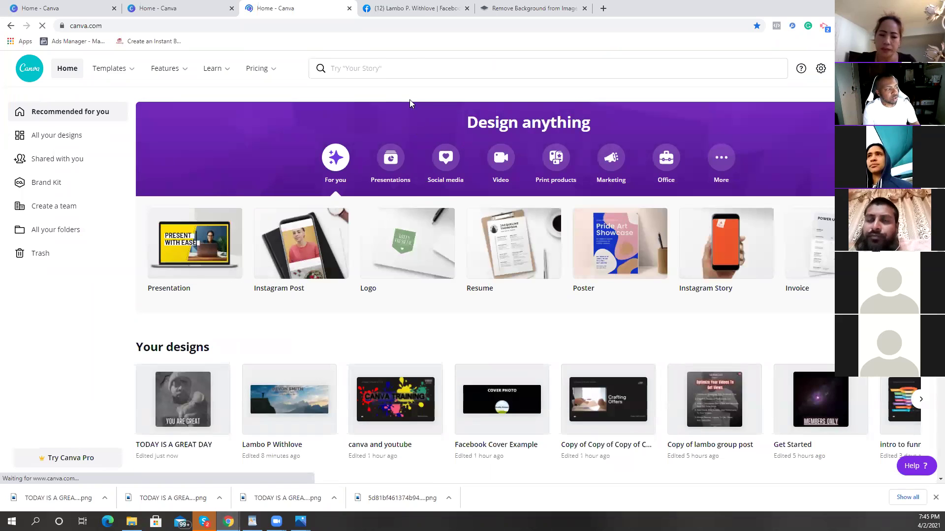
click(348, 70)
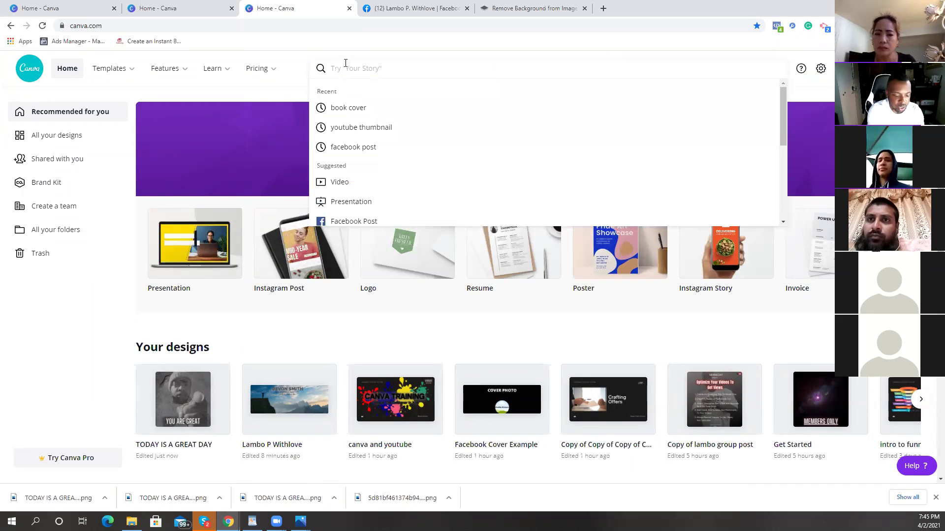
text(YO)
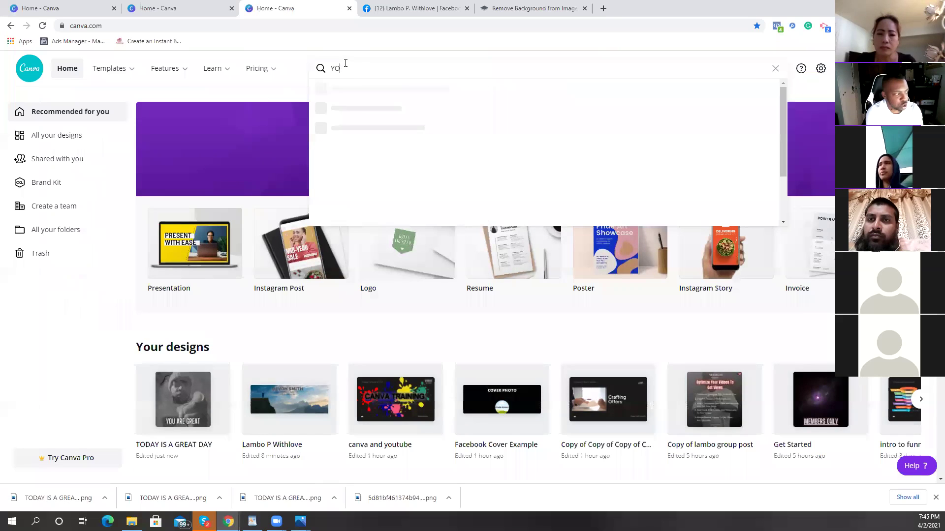
text(ut)
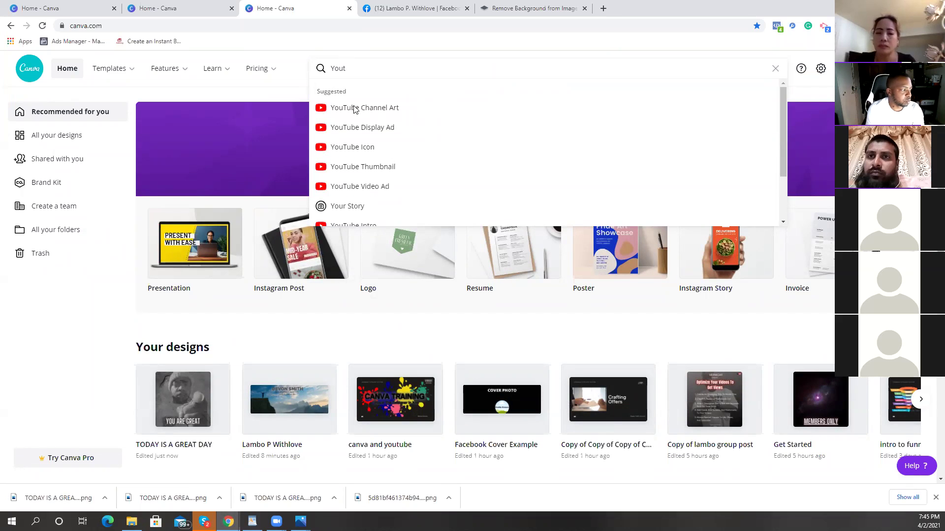
click(339, 173)
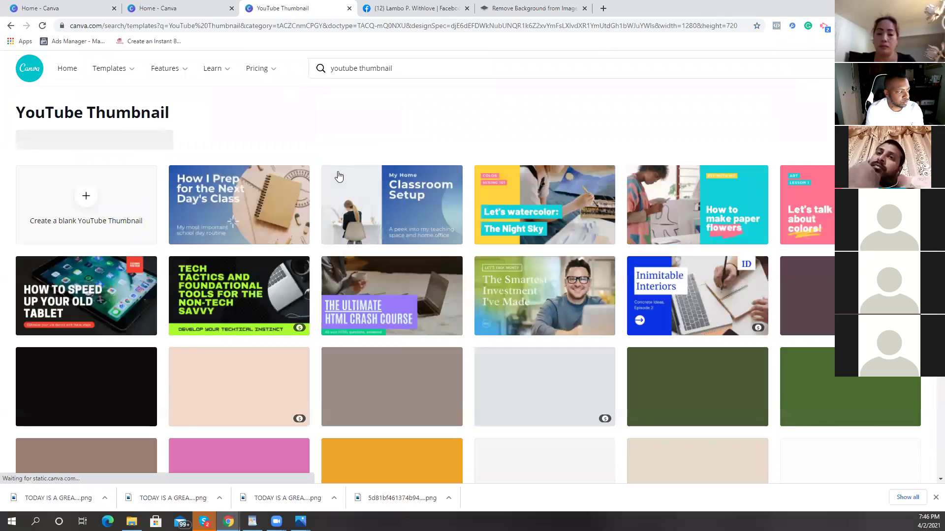
scroll(352, 178, down, 2)
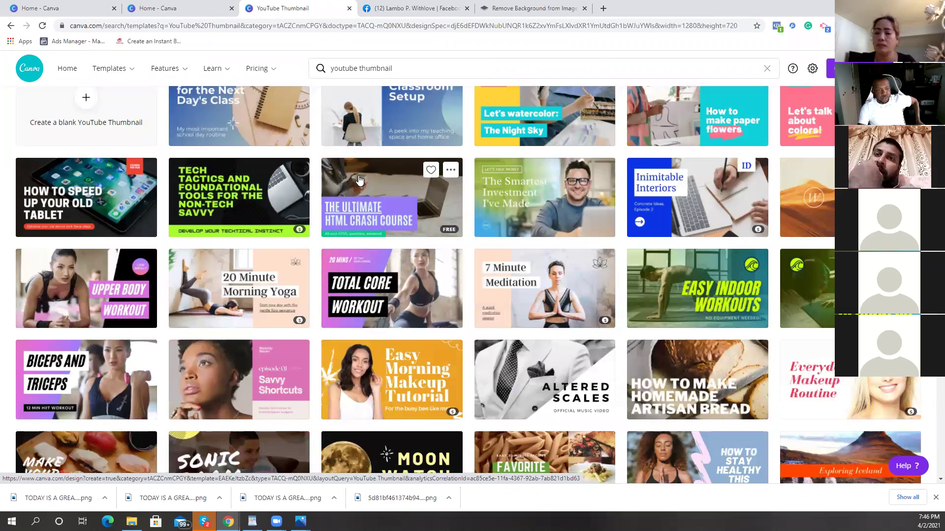
scroll(360, 180, down, 3)
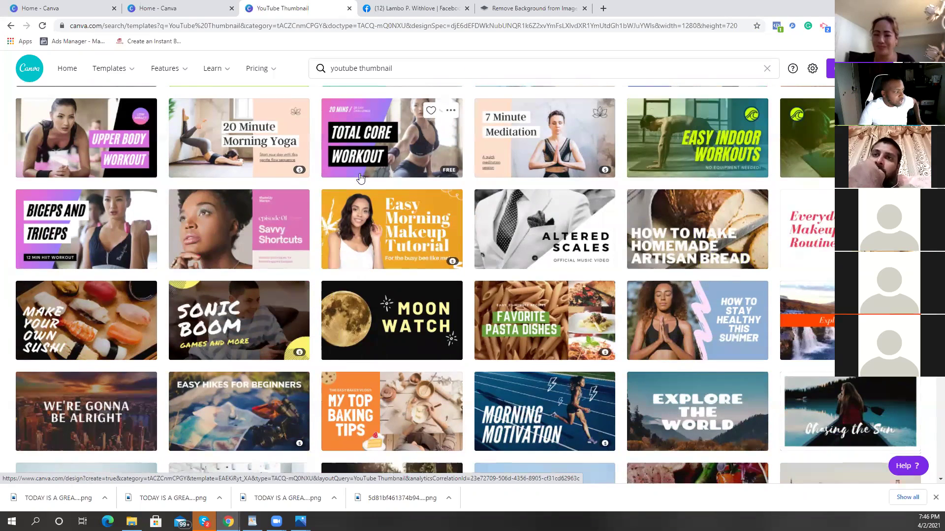
scroll(359, 178, down, 1)
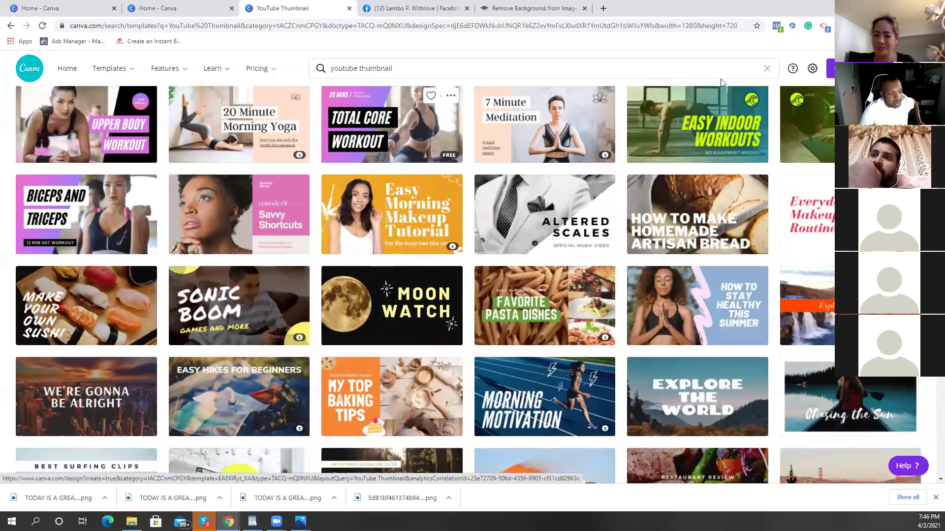
scroll(721, 83, down, 1)
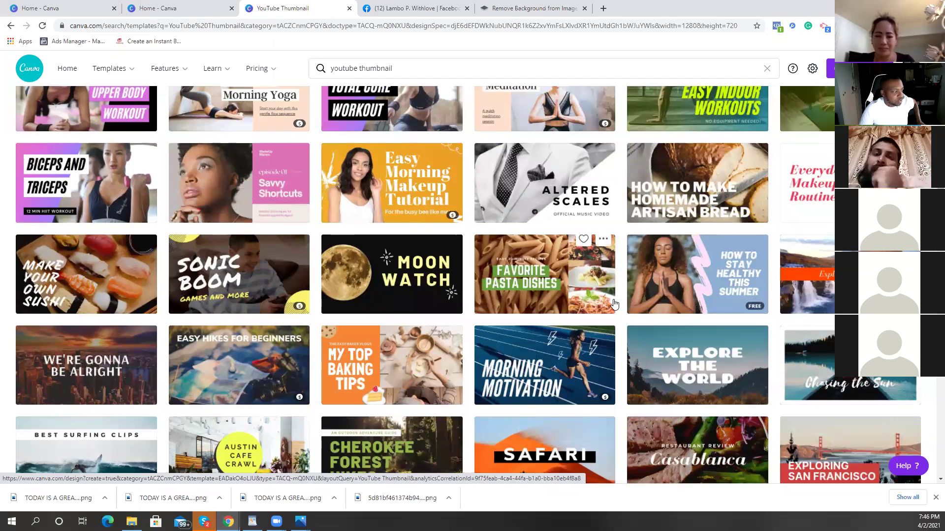
scroll(477, 295, up, 2)
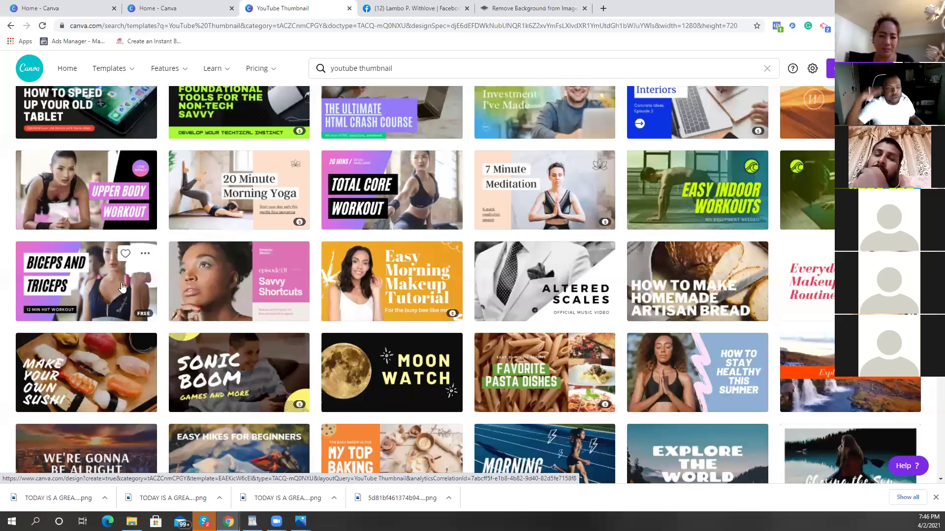
Step: Open the Upper Body Workout template and search stock photos for 'workout'
click(110, 196)
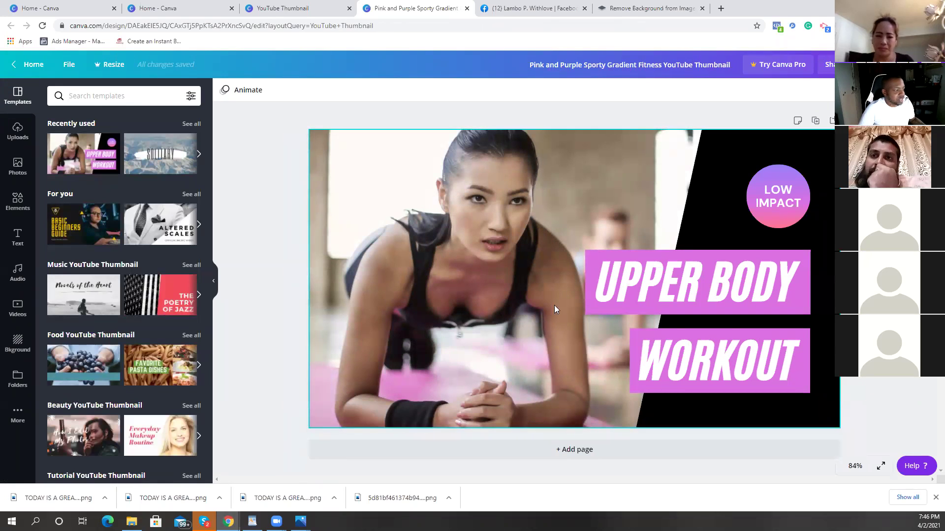
click(18, 166)
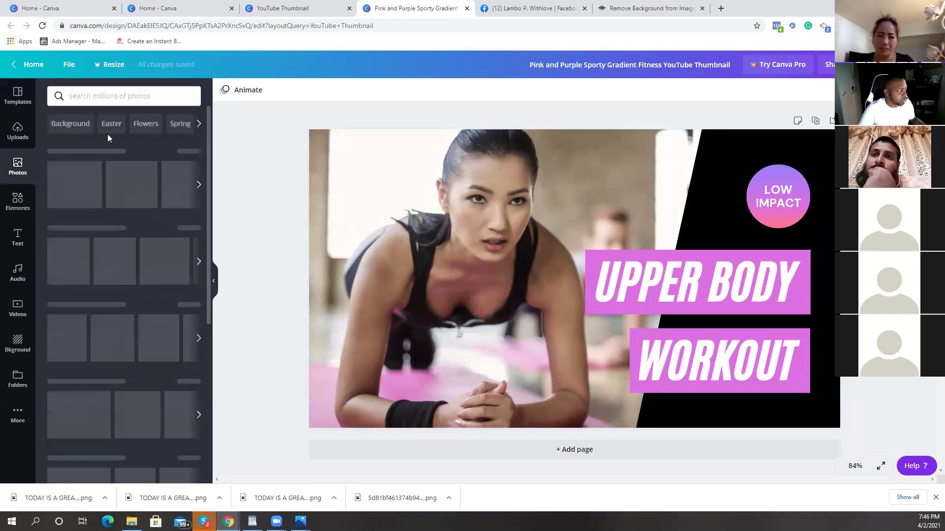
click(100, 95)
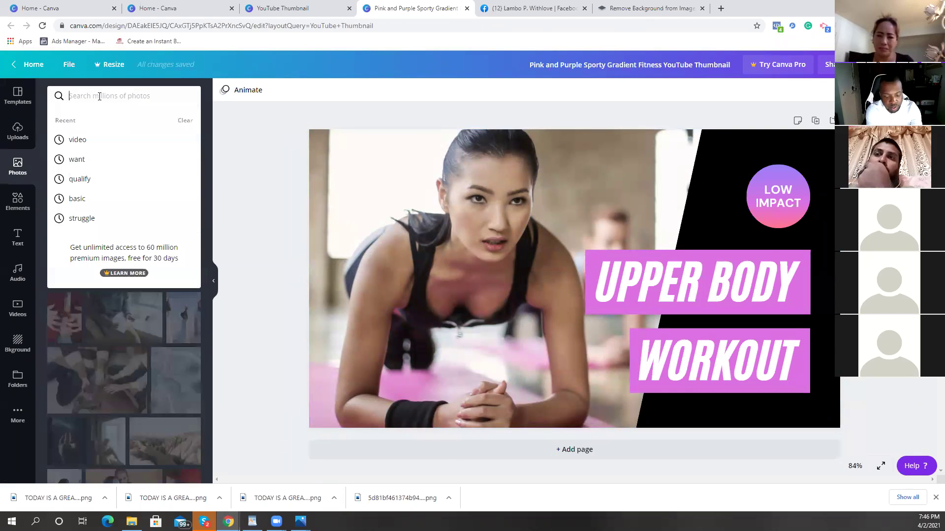
text(workout)
key(Return)
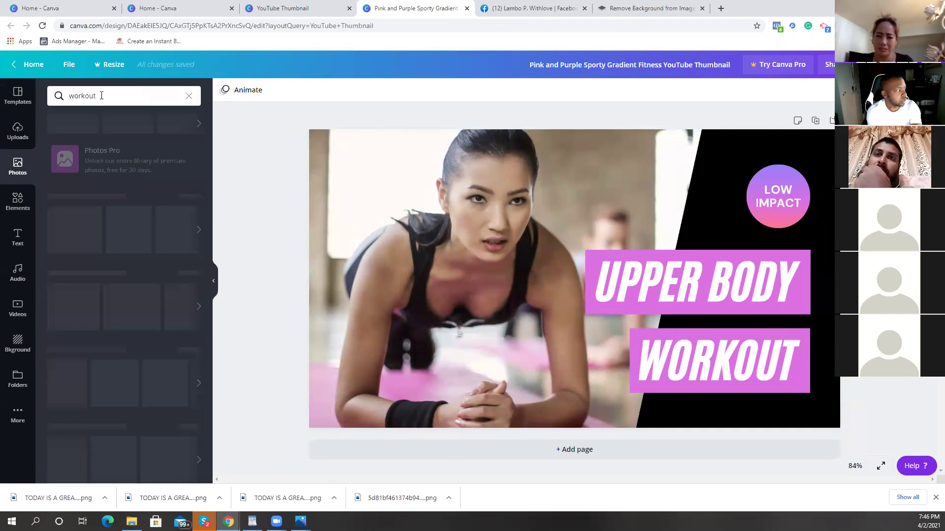
scroll(146, 277, down, 1)
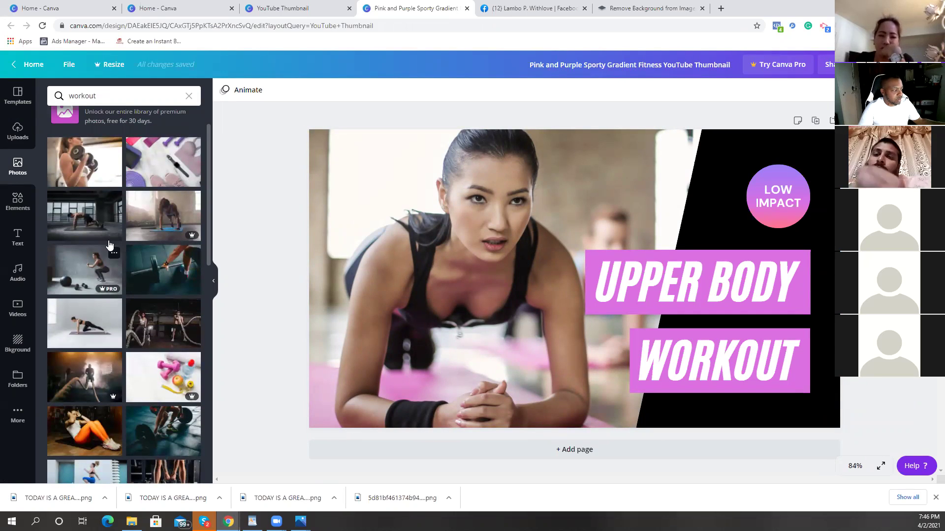
Step: Set the plank photo as the background, reframe it slightly, and flip it horizontally
drag(96, 322, 337, 288)
double_click(532, 305)
drag(533, 305, 439, 282)
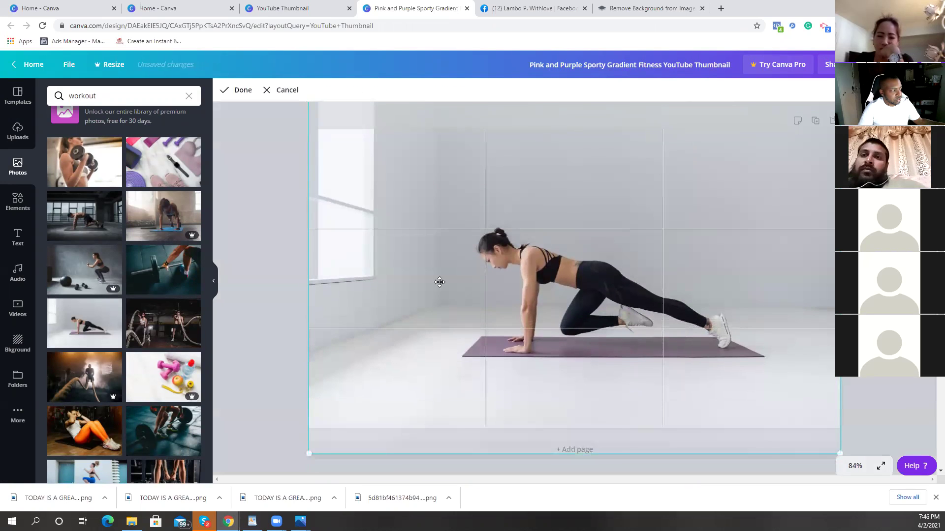
click(242, 91)
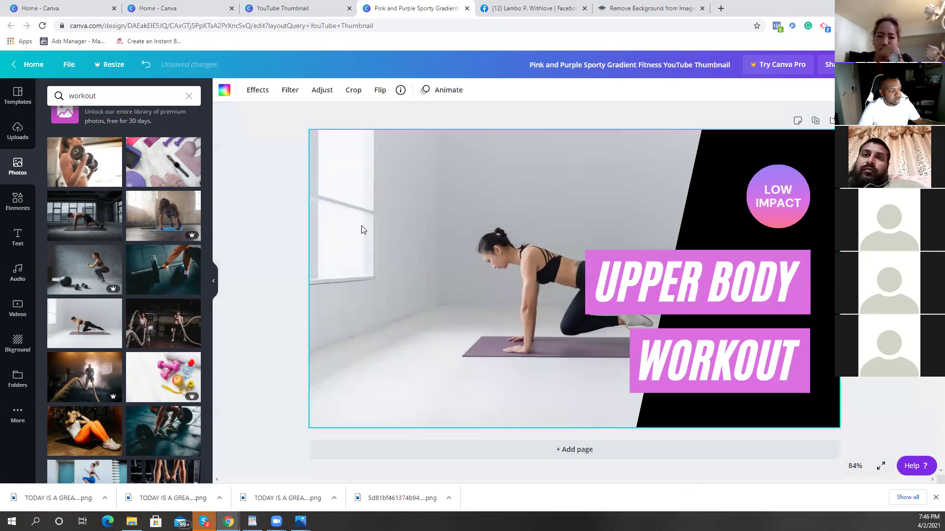
click(378, 91)
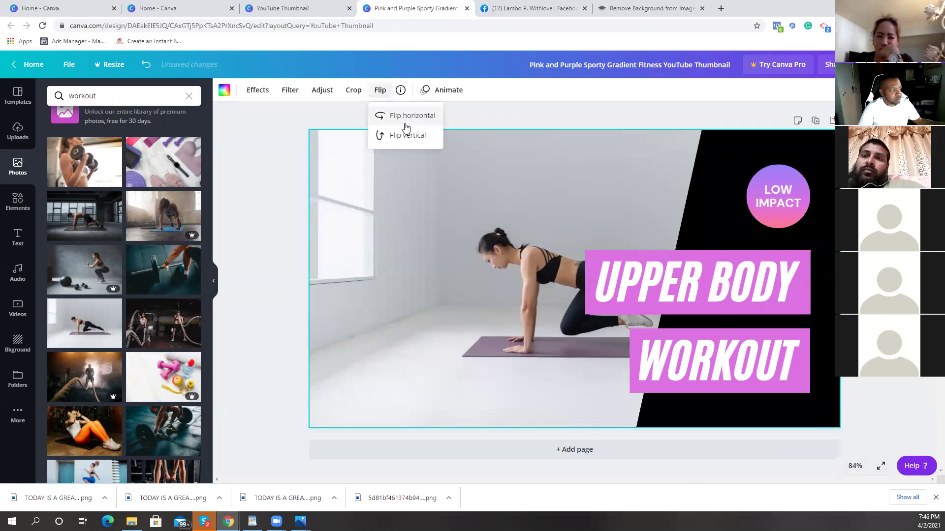
click(405, 118)
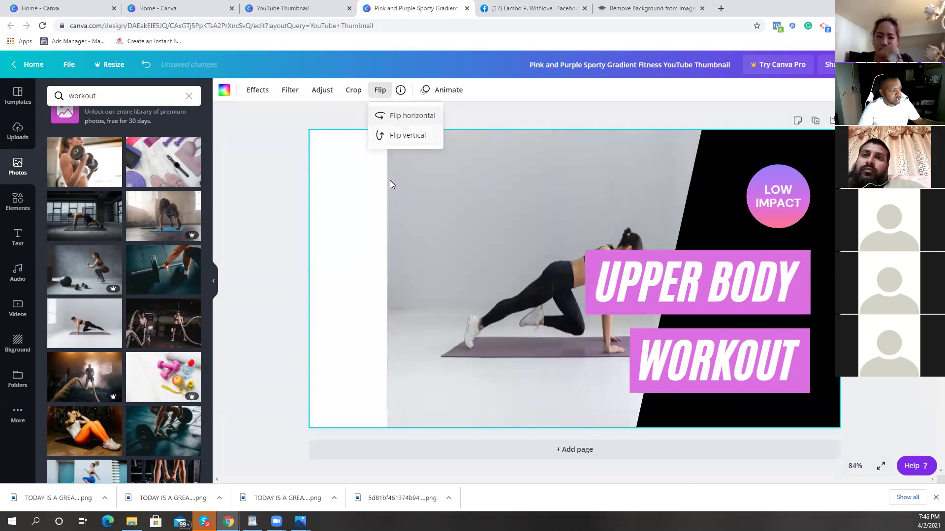
Step: Shrink the headline and black panel group and move it down toward the right edge
click(697, 301)
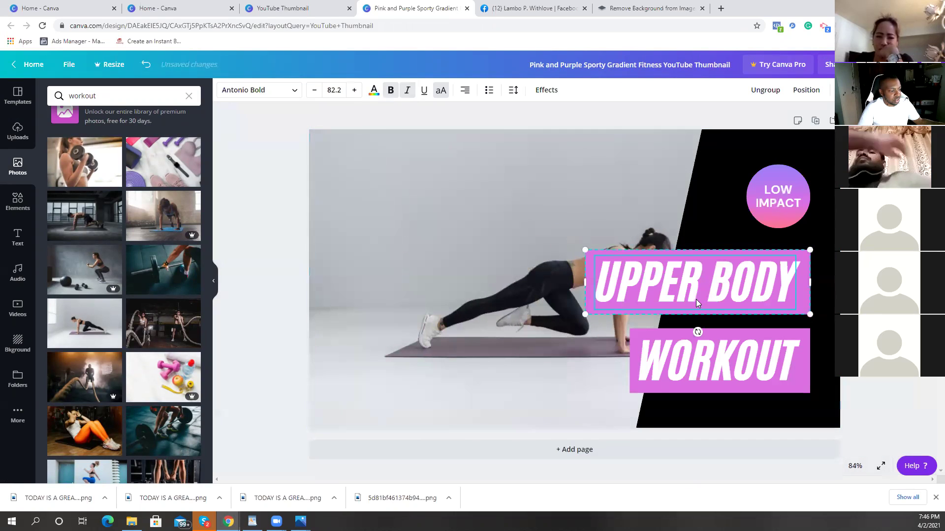
shift+click(776, 353)
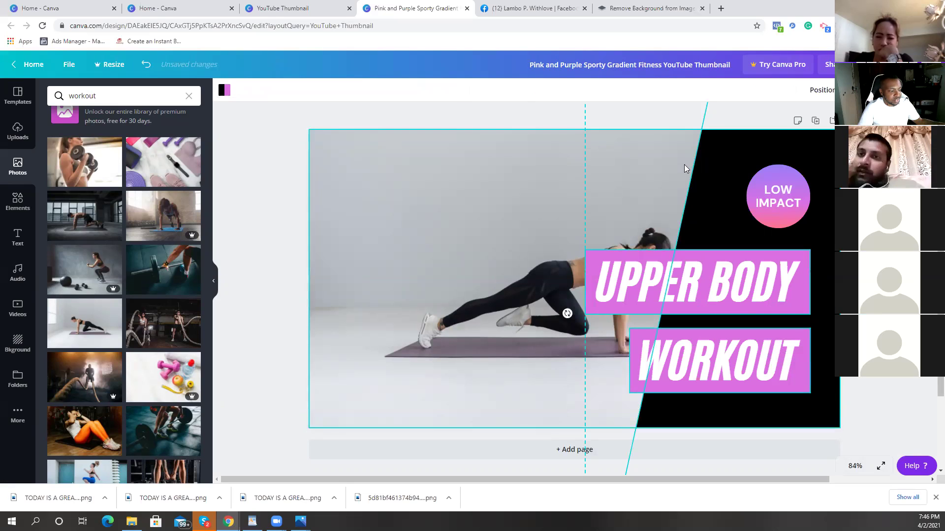
scroll(688, 192, down, 2)
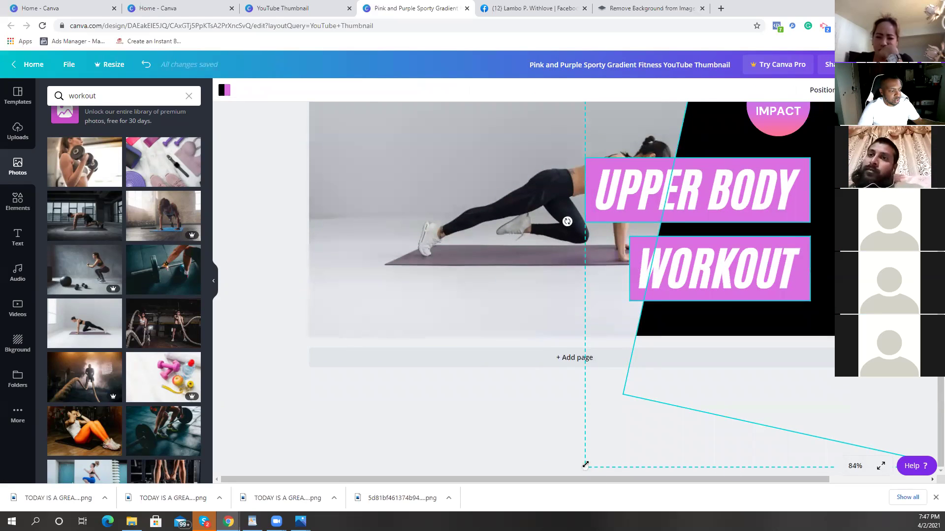
drag(585, 465, 661, 391)
scroll(678, 384, up, 2)
drag(826, 320, 839, 341)
click(622, 320)
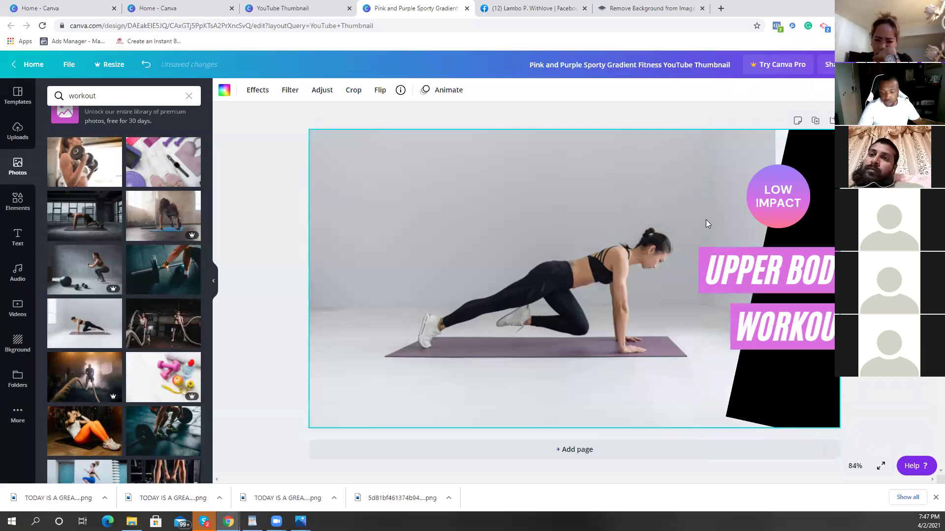
Step: Shift the UPPER BODY and WORKOUT text left so both fit fully on the page
click(738, 279)
drag(738, 278, 717, 285)
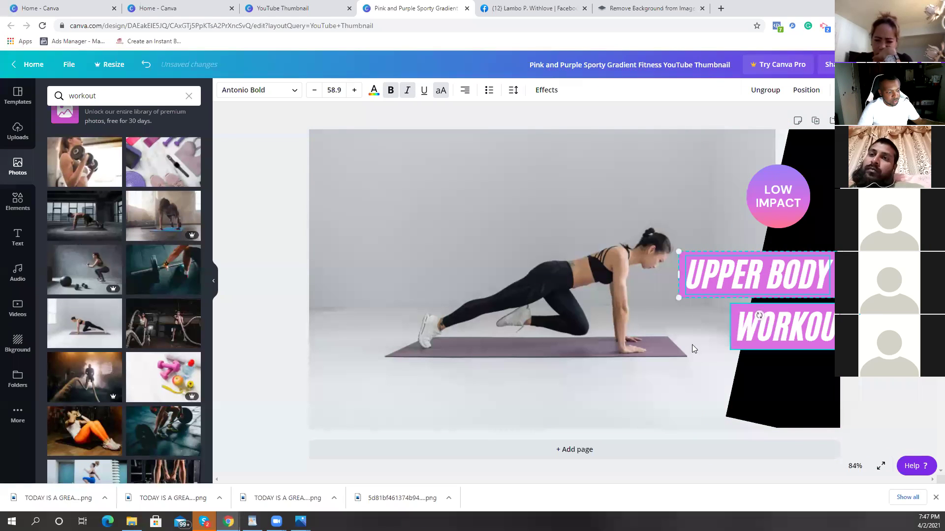
click(747, 334)
click(707, 327)
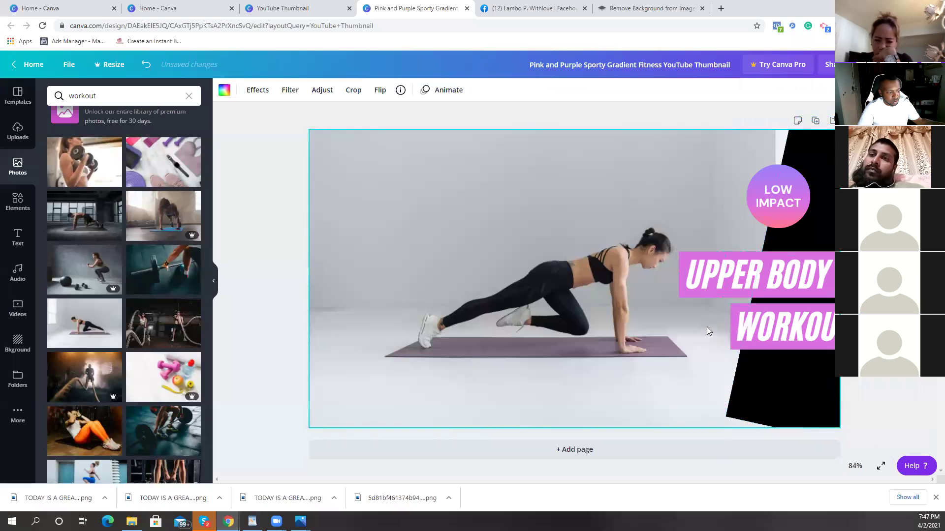
click(743, 323)
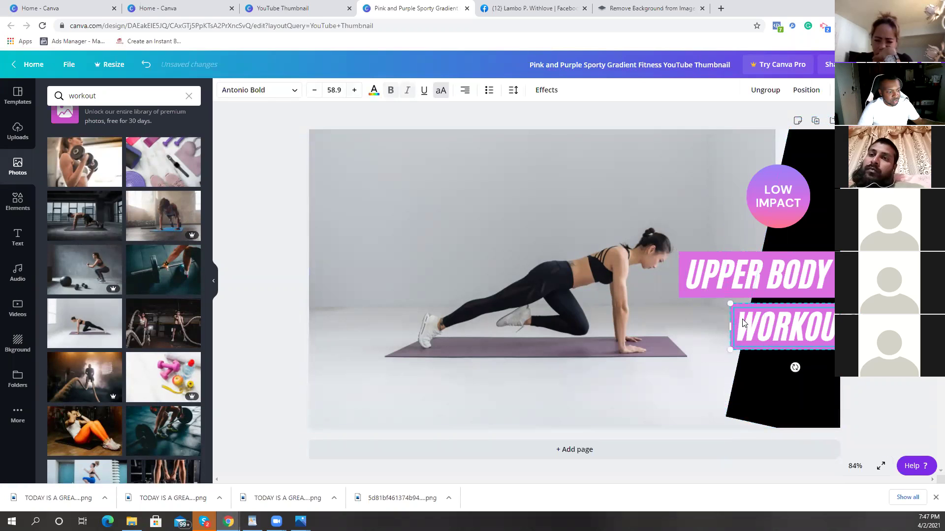
drag(743, 323, 730, 325)
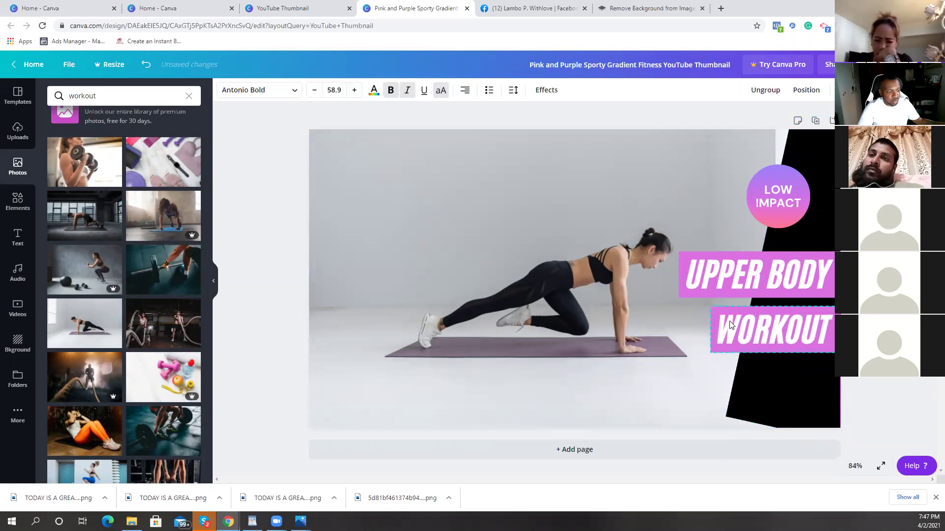
click(678, 373)
Step: Retype UPPER BODY as '5 MIN' and return to the Canva home page
click(773, 210)
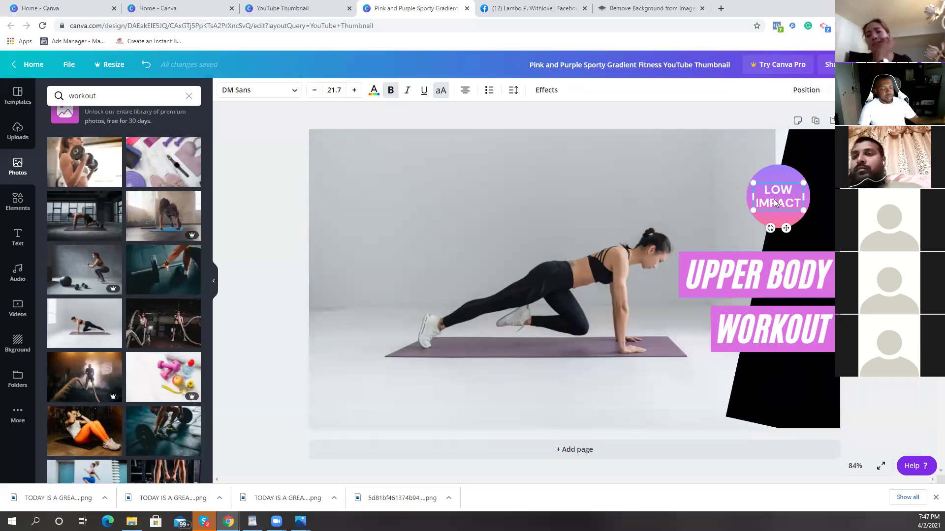
click(774, 201)
click(765, 280)
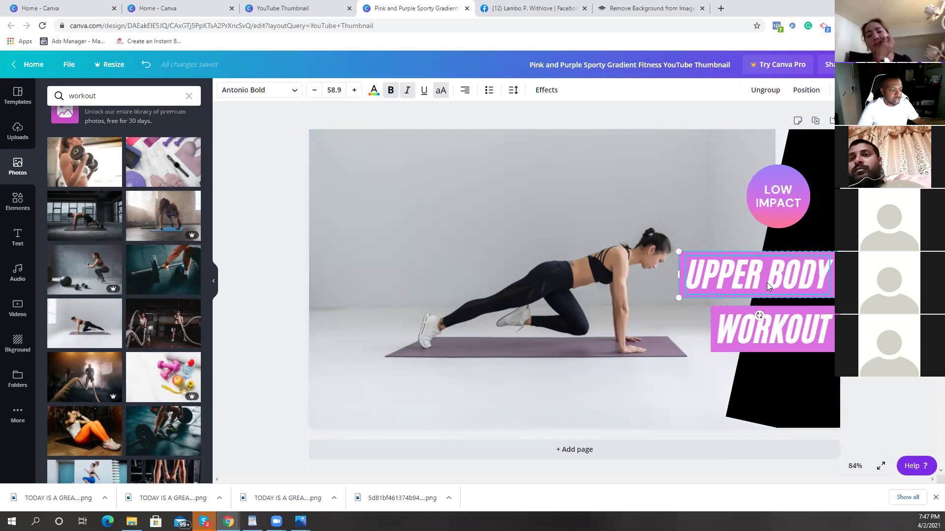
click(766, 283)
key(BackSpace)
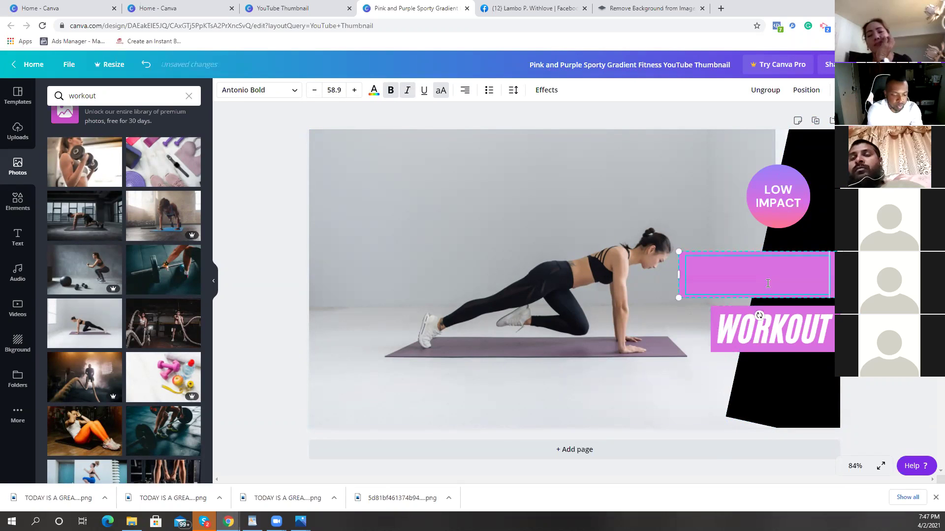
text(5 MIN)
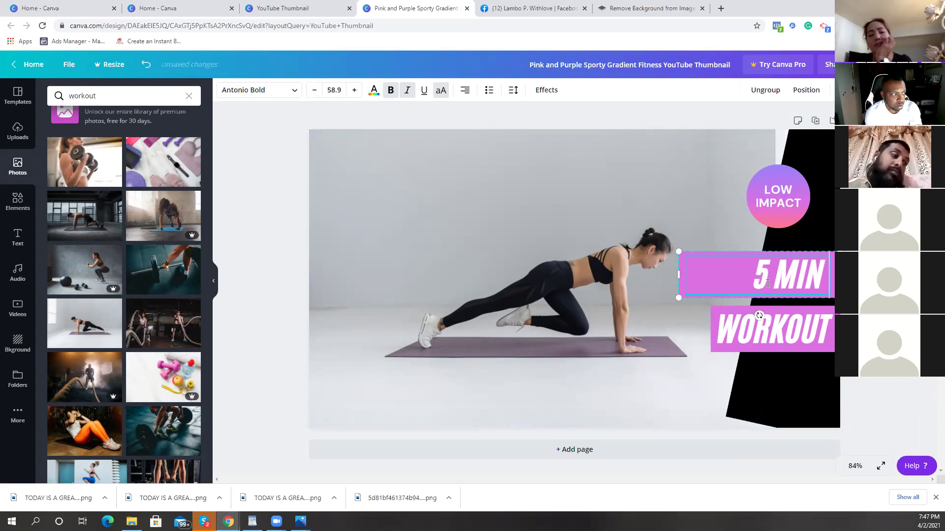
key(BackSpace)
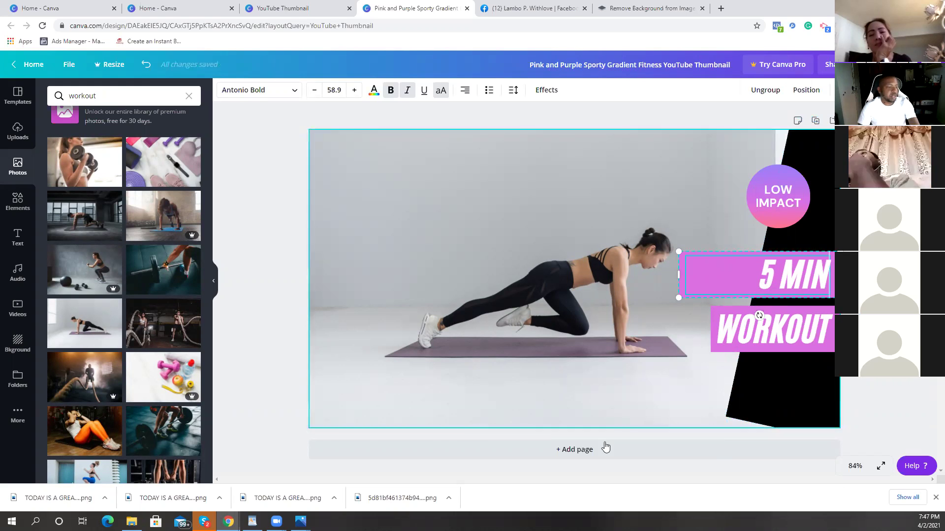
click(617, 429)
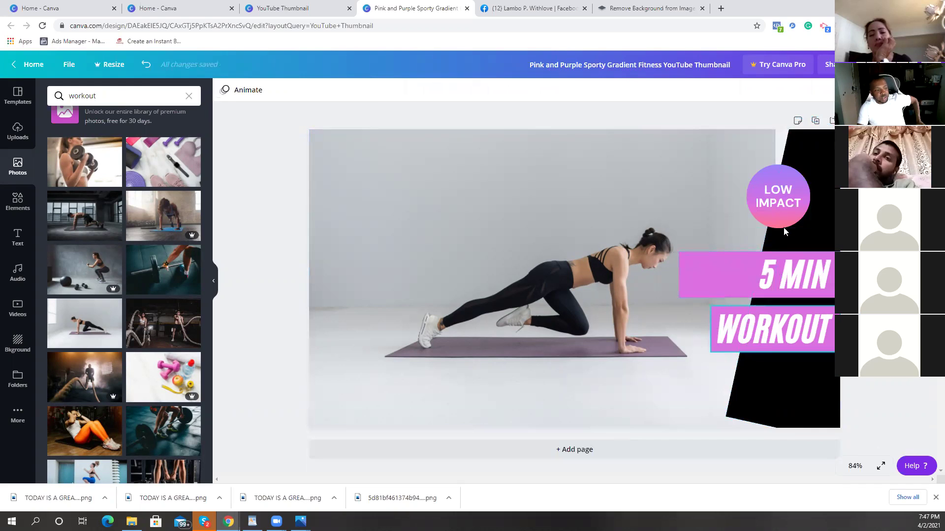
click(785, 202)
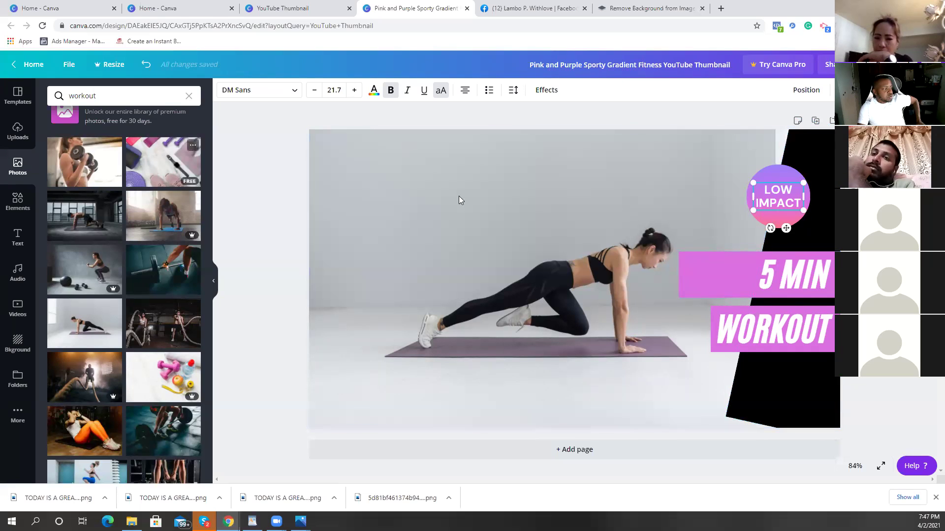
click(29, 64)
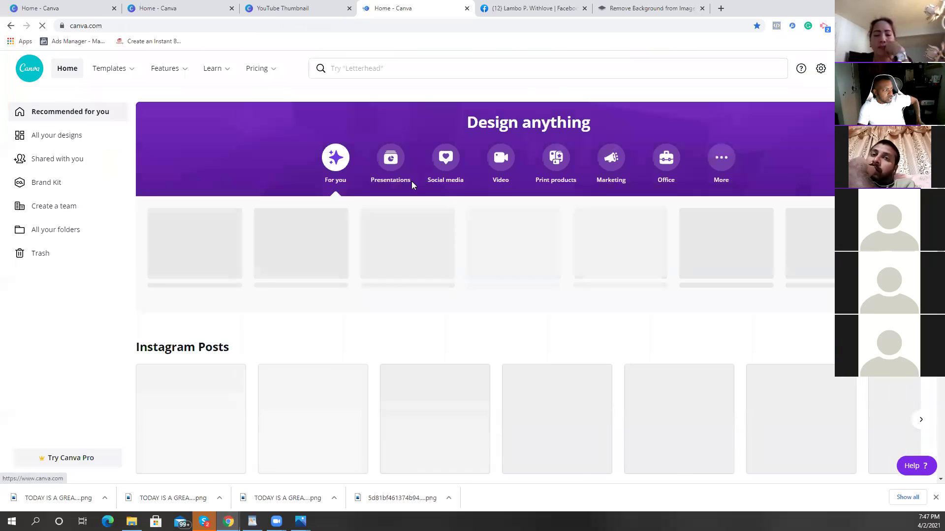
Step: Search YouTube Thumbnail templates, scroll the results, and open the comedian 'Live' template
click(395, 72)
click(390, 107)
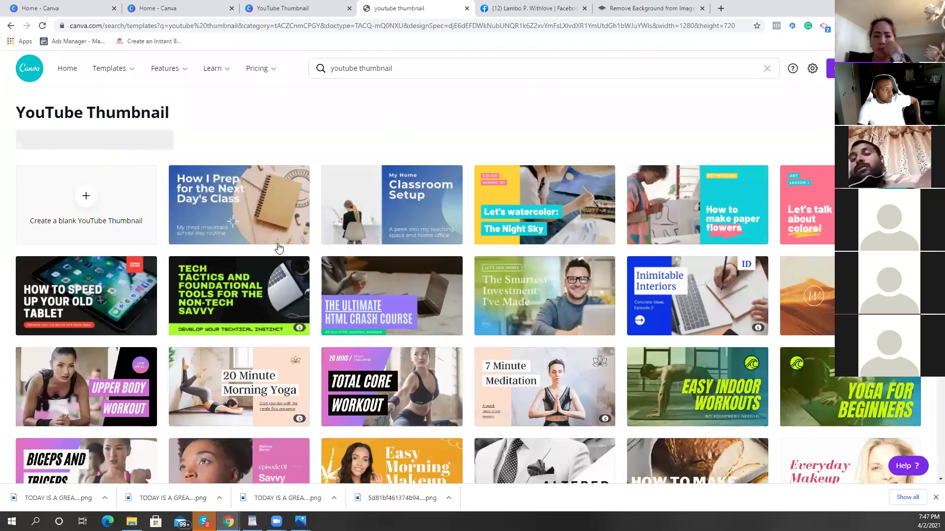
scroll(275, 273, down, 1)
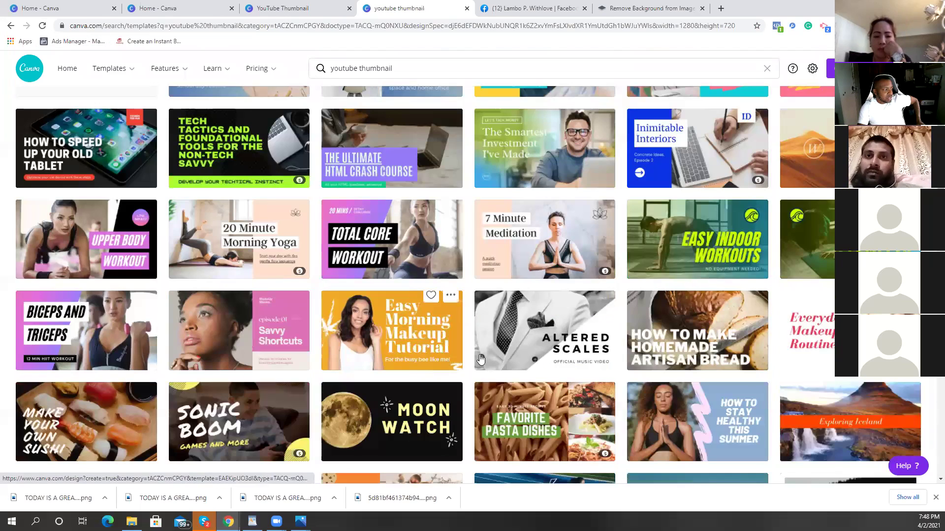
scroll(245, 187, down, 1)
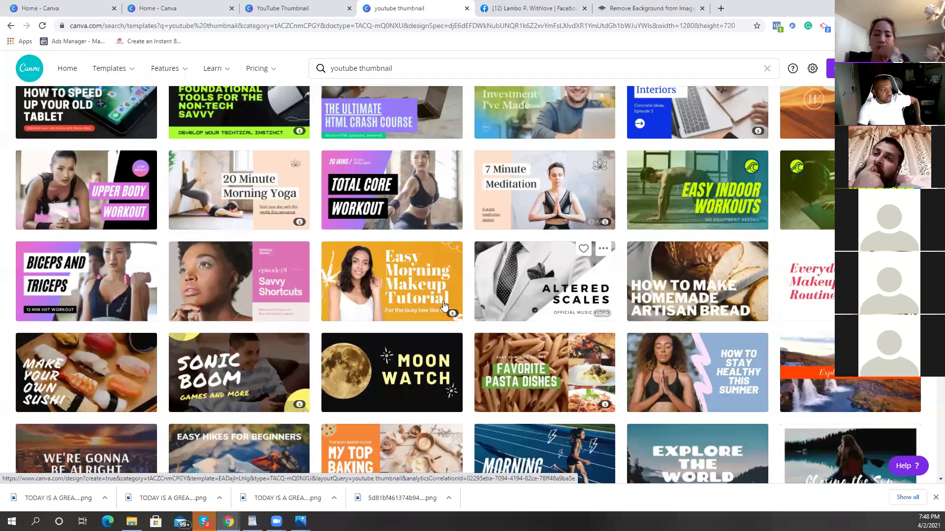
scroll(492, 231, up, 1)
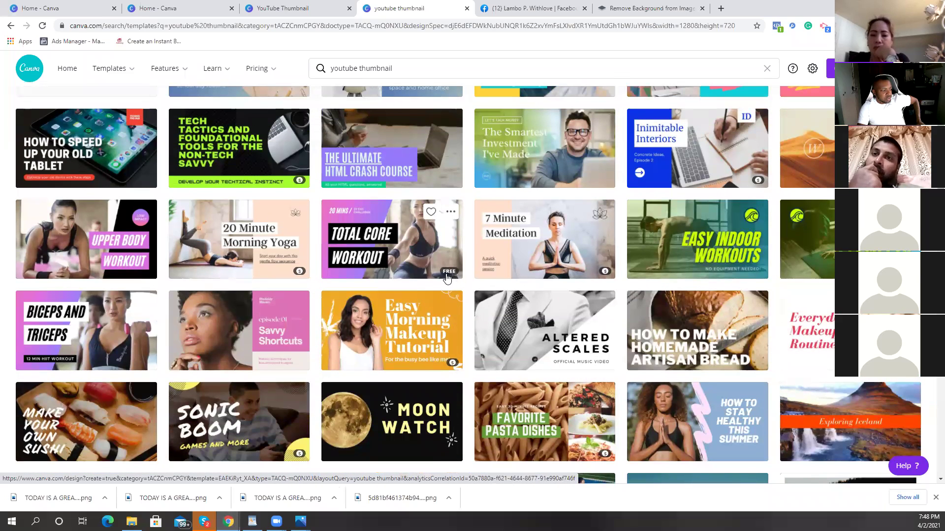
scroll(588, 290, down, 6)
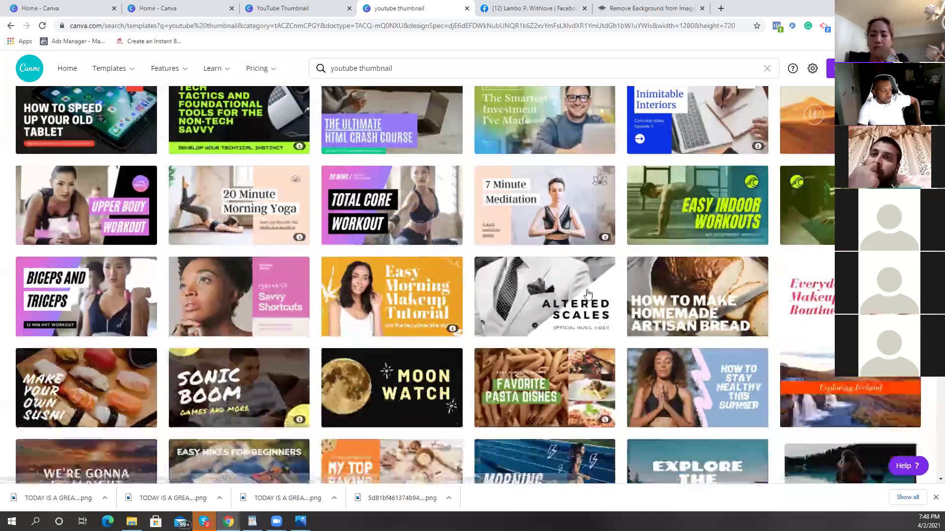
scroll(588, 291, down, 2)
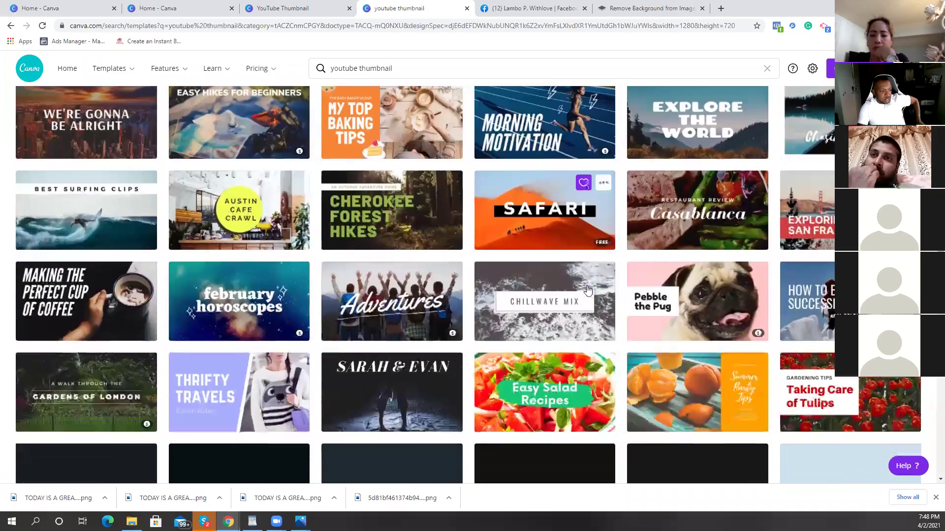
scroll(588, 291, down, 1)
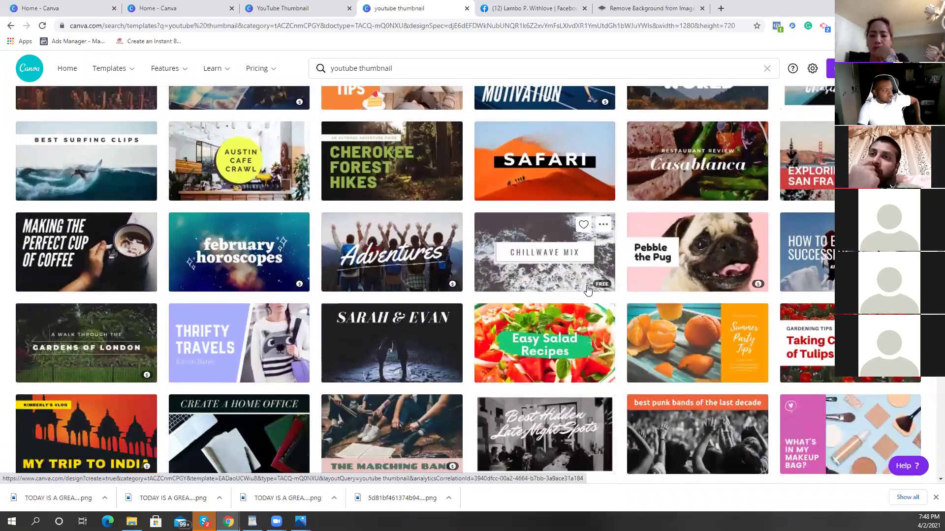
scroll(588, 291, down, 4)
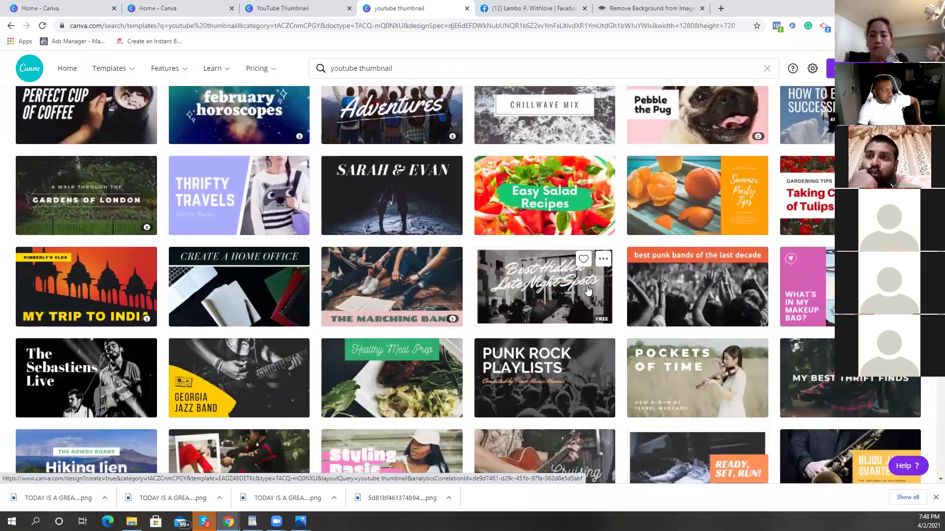
scroll(588, 291, down, 3)
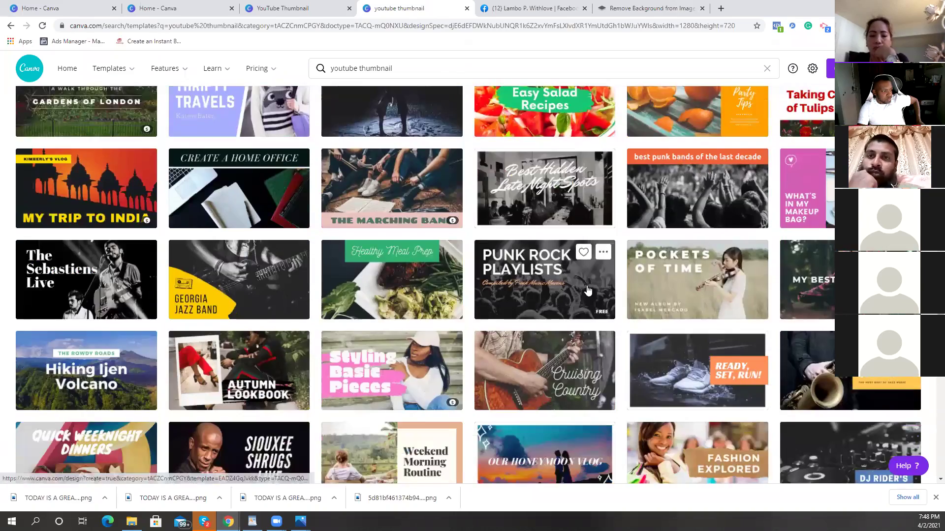
scroll(588, 291, down, 1)
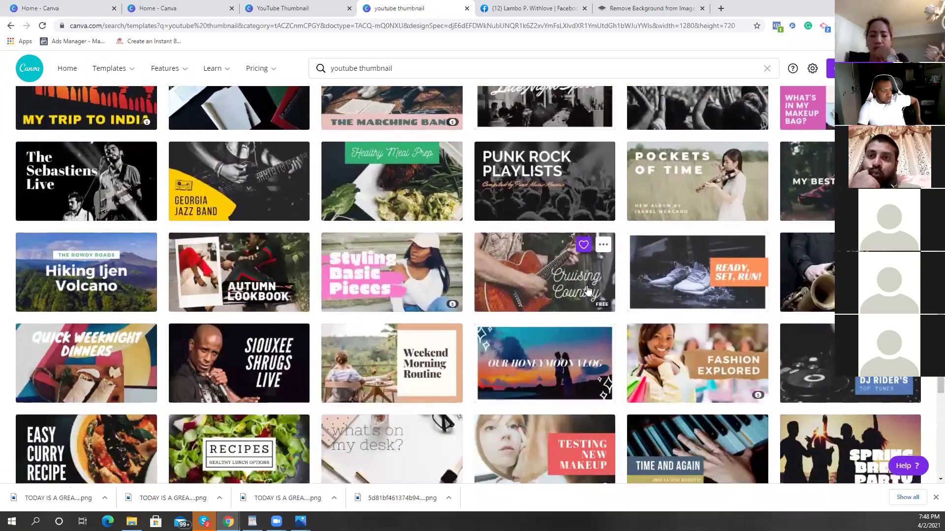
scroll(588, 291, down, 1)
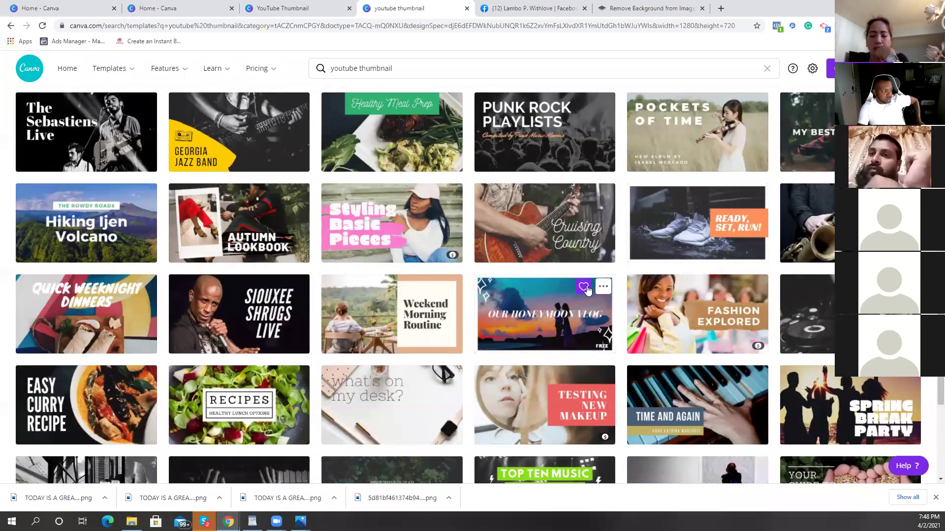
scroll(586, 290, down, 1)
scroll(208, 224, down, 1)
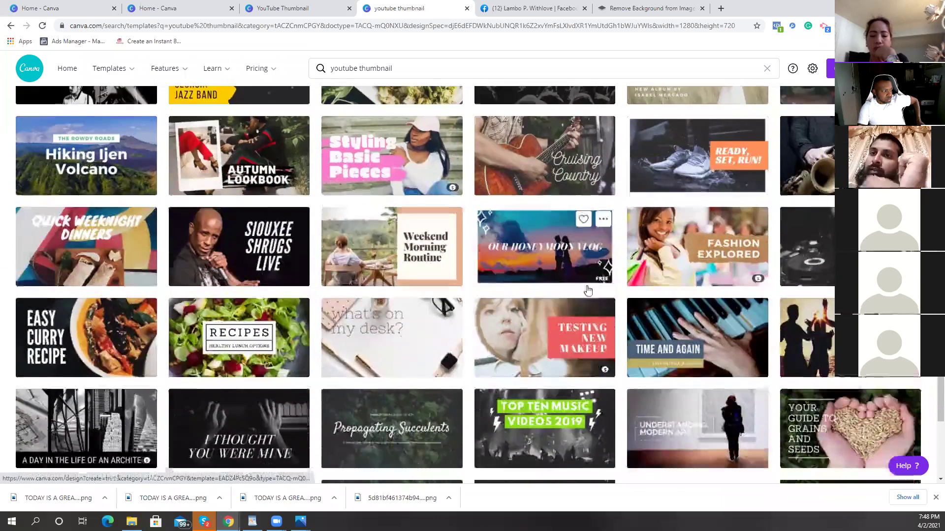
click(208, 225)
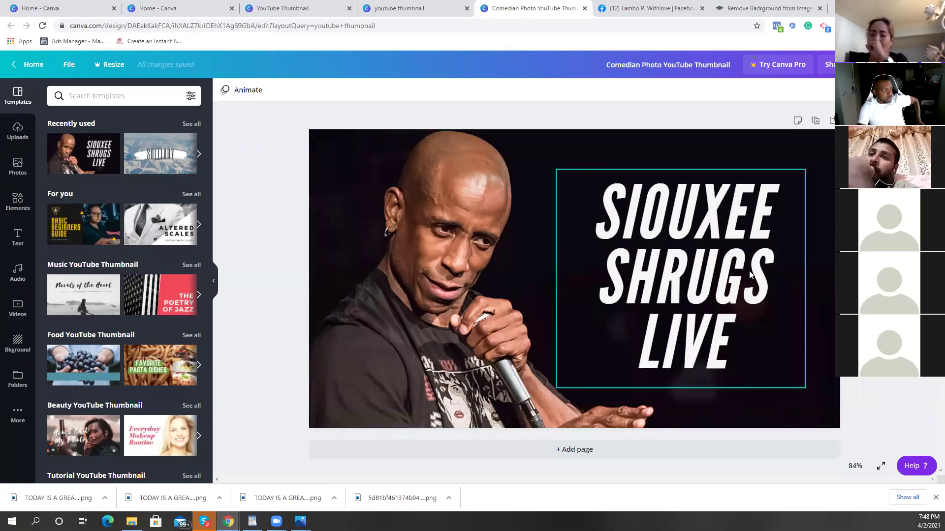
Step: Replace SIOUXEE SHRUGS in the title with the new performer's name in non-italic, keeping LIVE
click(749, 347)
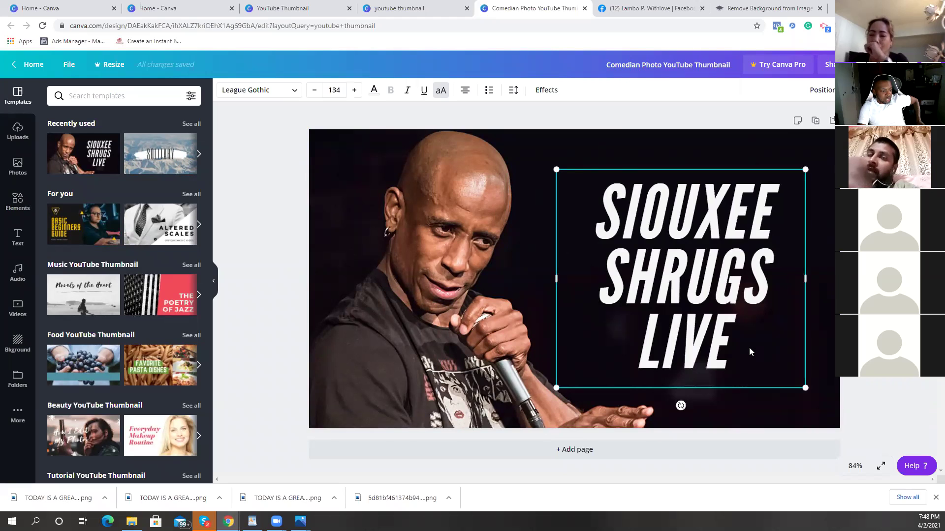
click(760, 337)
click(760, 338)
click(776, 291)
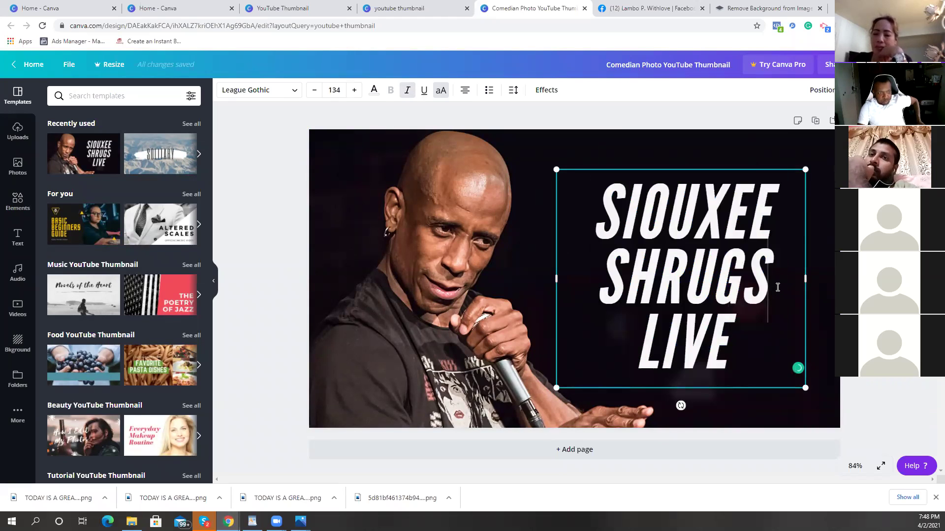
key(BackSpace)
key(BackSpace)
key(BackSpace)
key(BackSpace)
key(BackSpace)
key(BackSpace)
key(BackSpace)
key(BackSpace)
key(BackSpace)
key(BackSpace)
key(BackSpace)
key(BackSpace)
key(BackSpace)
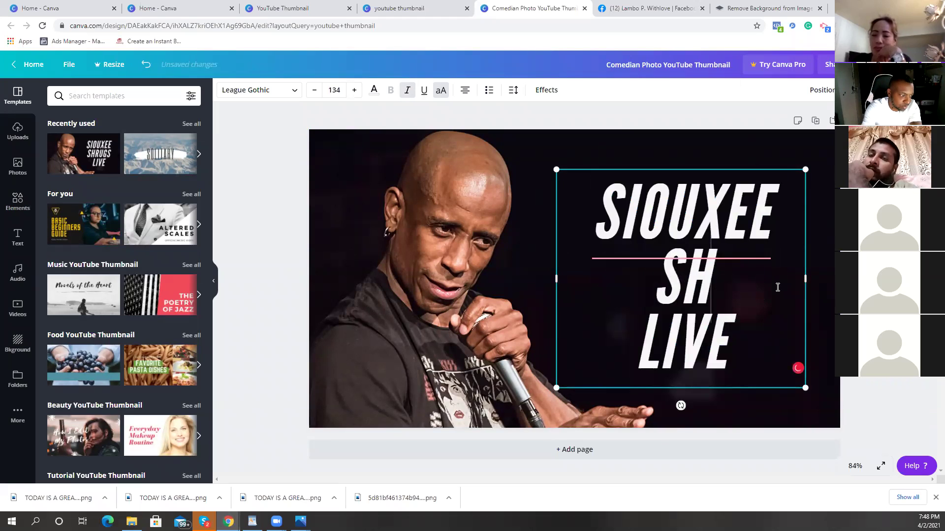
key(BackSpace)
key(ctrl+i)
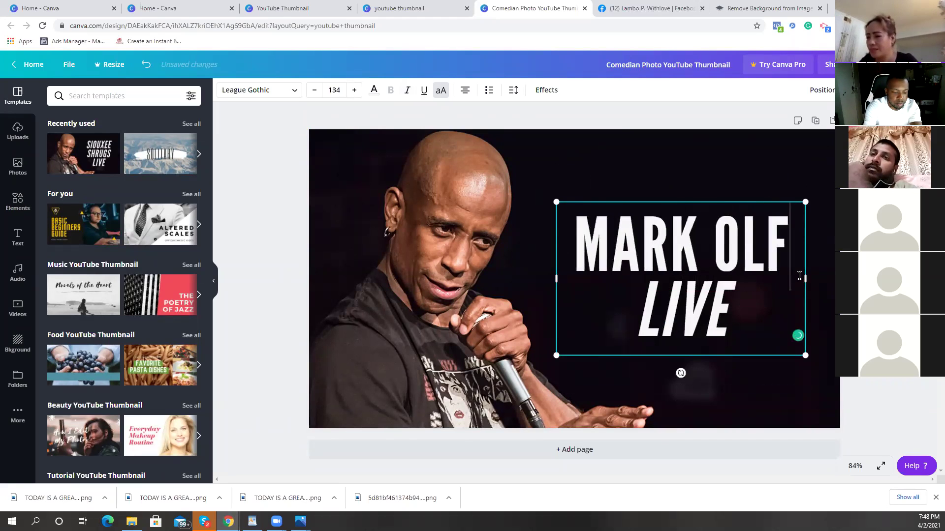
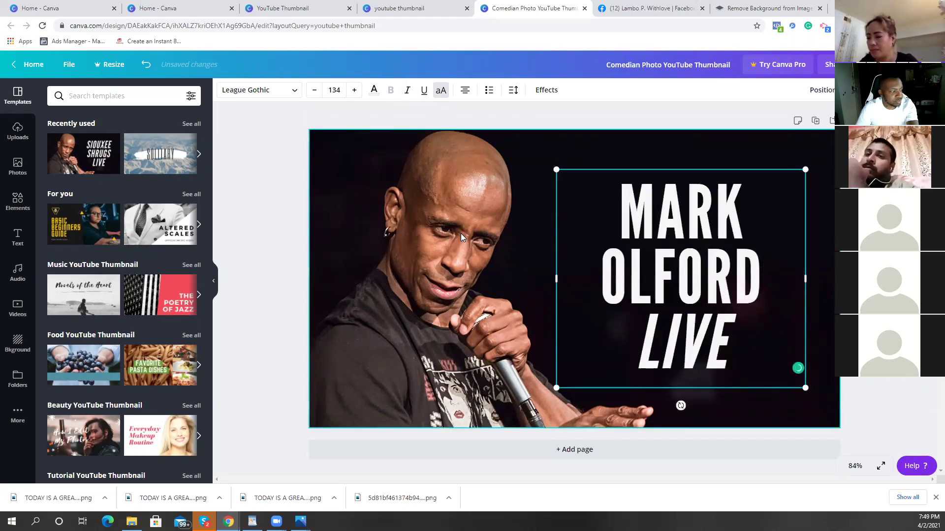
click(430, 292)
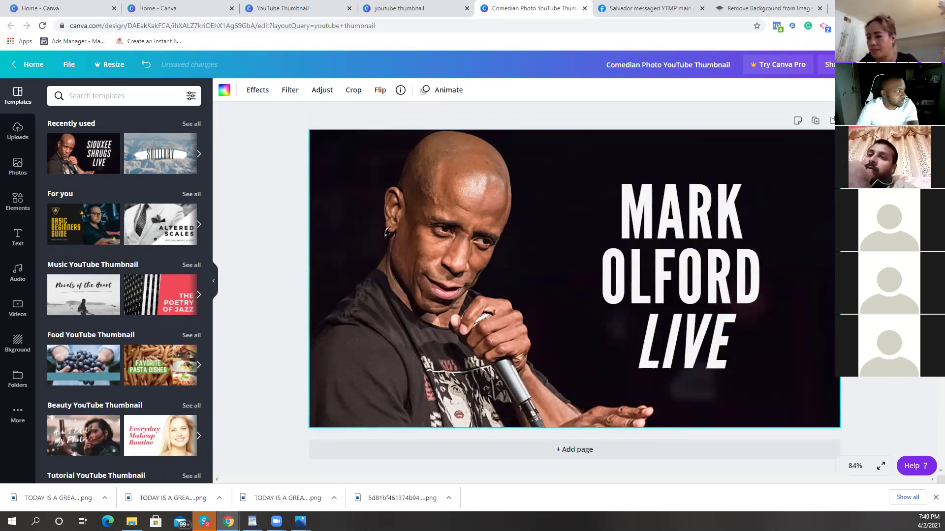
Step: Replace the performer photo backdrop with a solid black page background
double_click(418, 274)
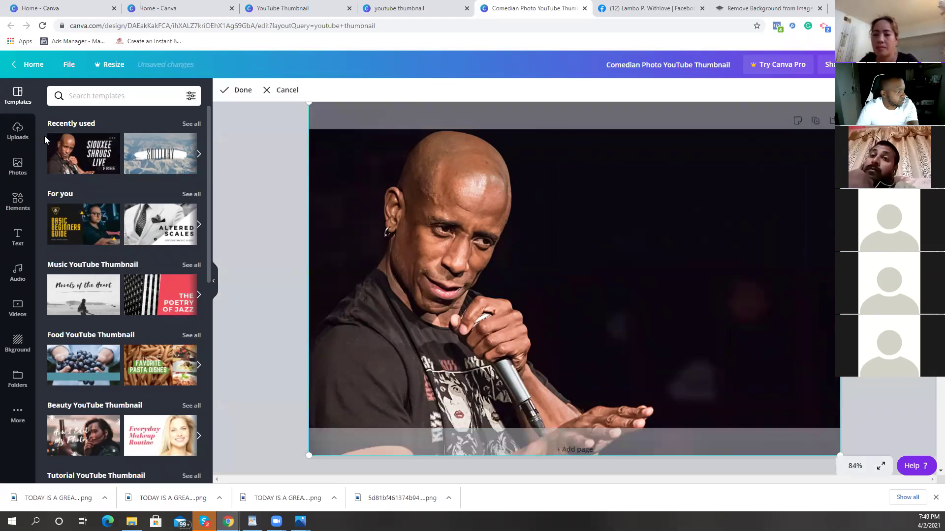
click(299, 216)
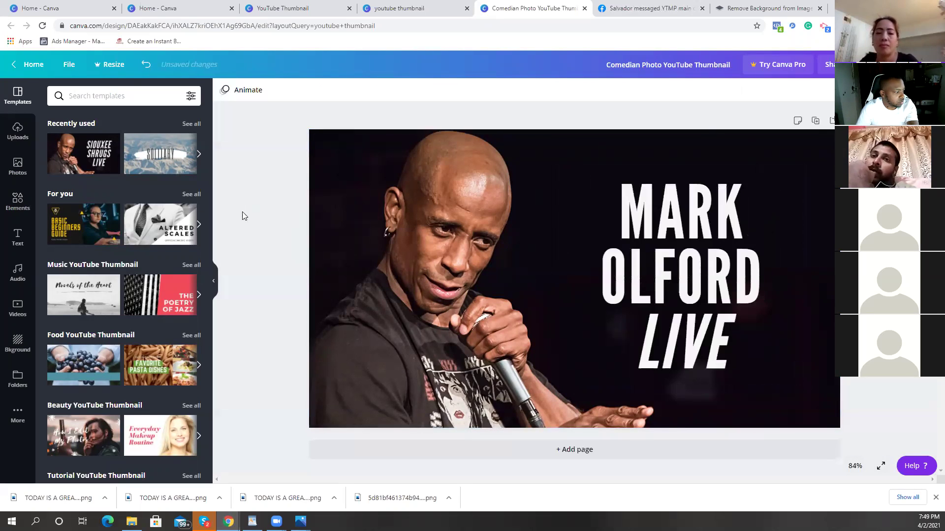
click(17, 343)
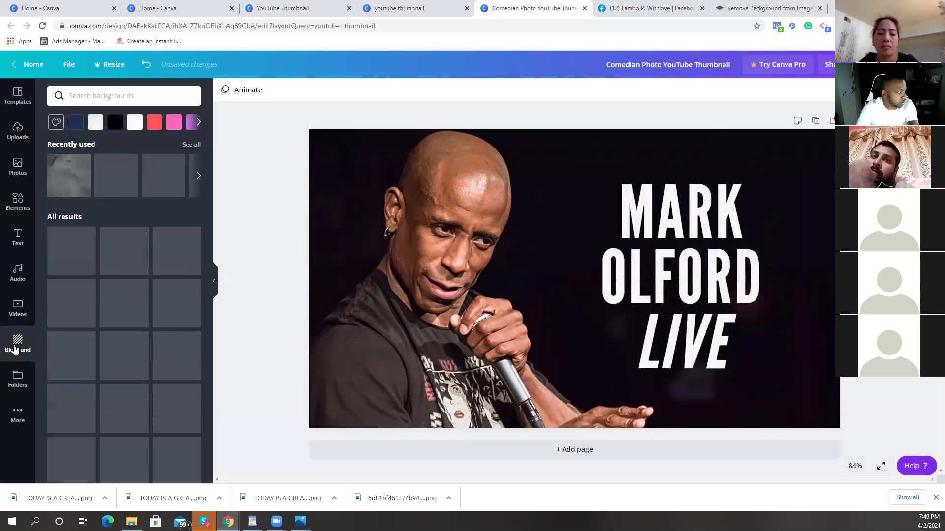
click(105, 244)
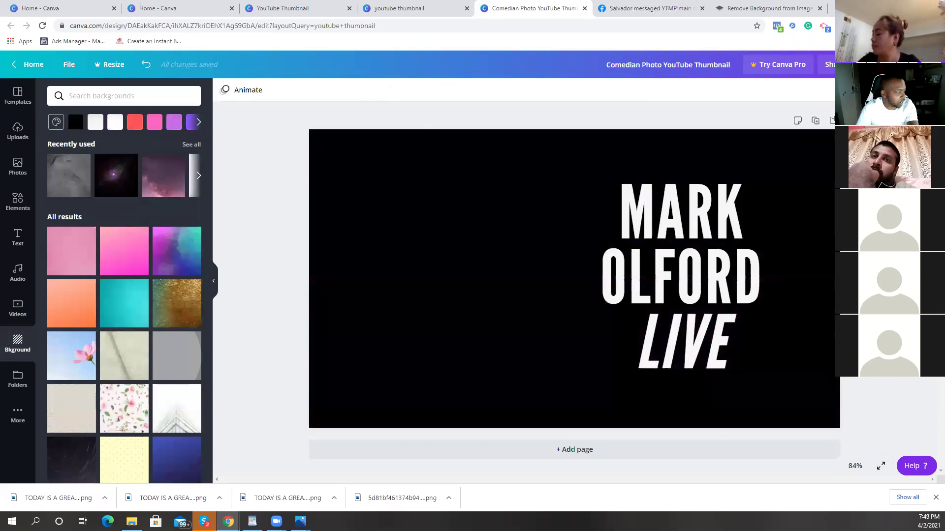
Step: Browse through the list of uploaded images
click(18, 130)
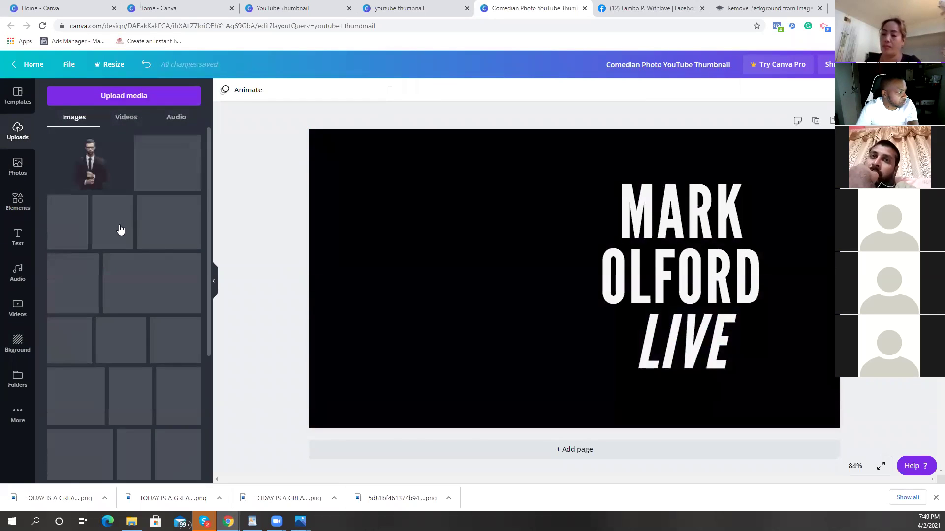
scroll(119, 229, down, 10)
scroll(118, 227, down, 15)
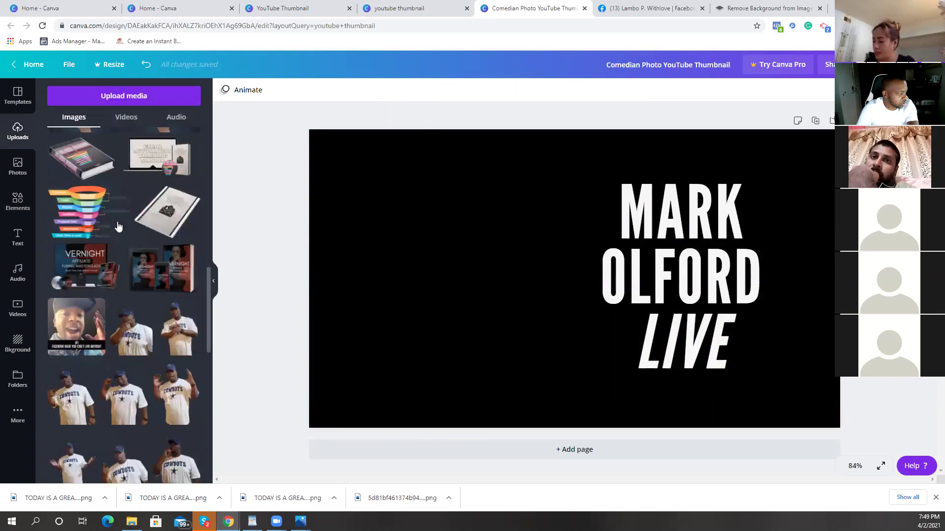
scroll(116, 219, down, 20)
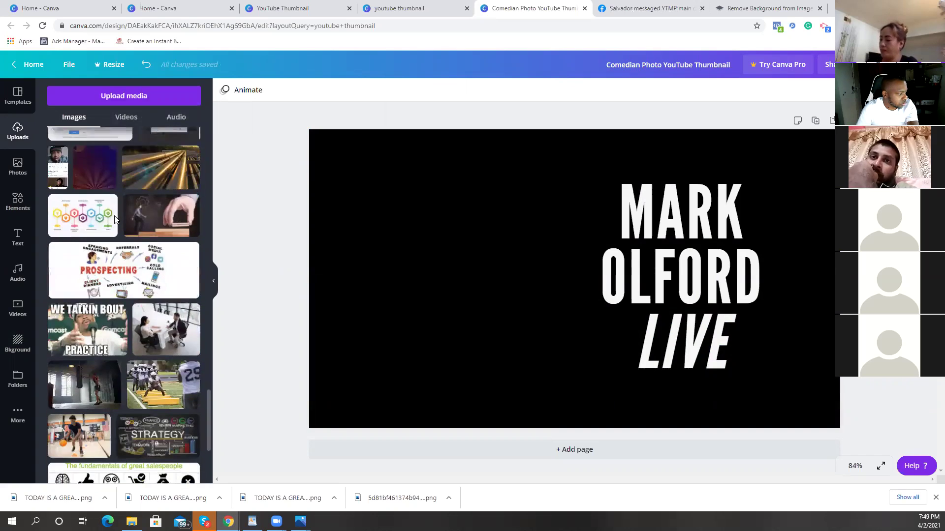
scroll(118, 217, down, 20)
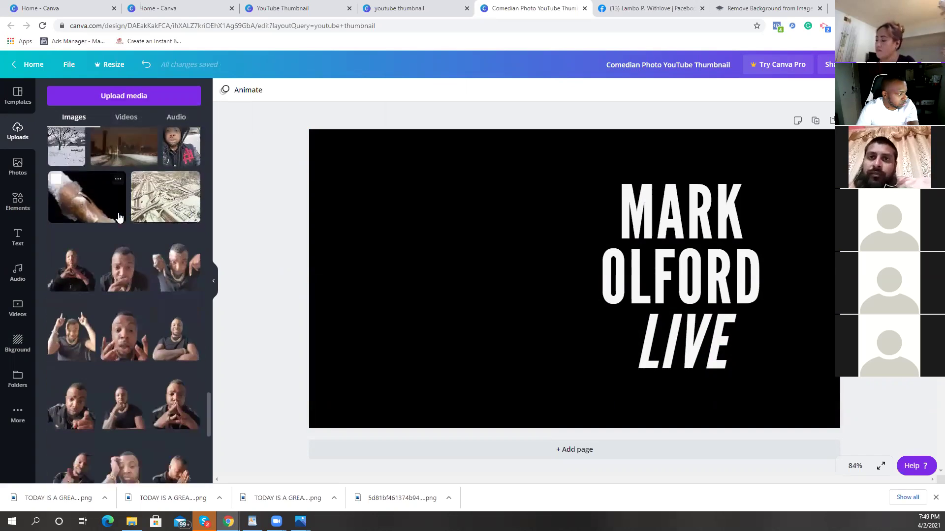
scroll(118, 216, down, 20)
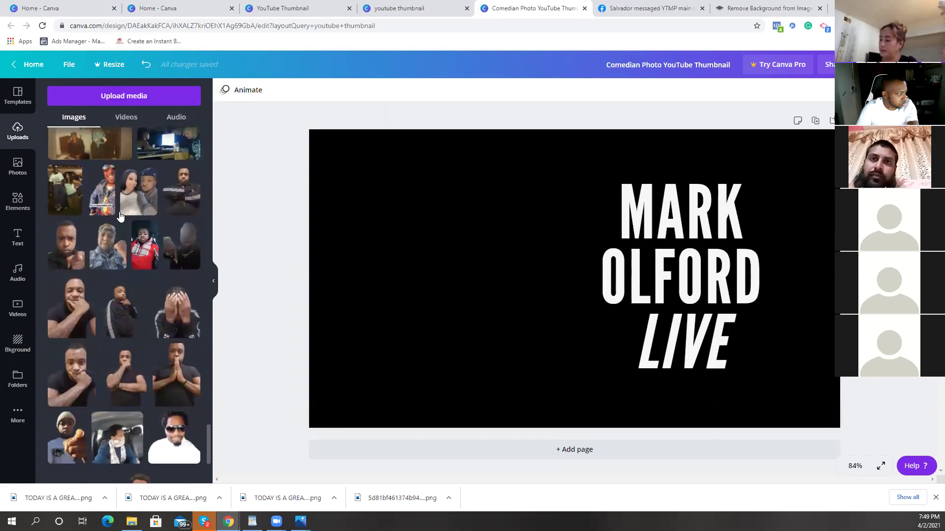
scroll(125, 212, up, 1)
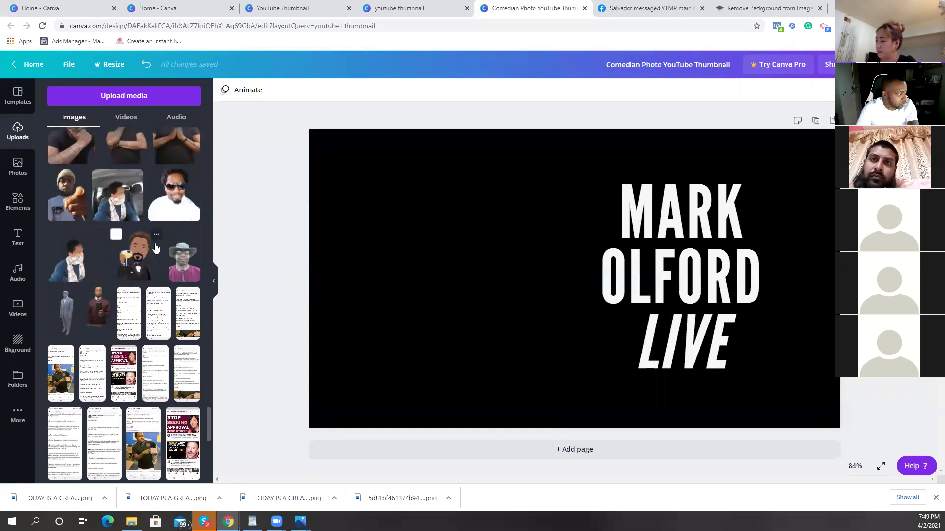
Step: Add the sunglasses portrait and enlarge it to fill the left side
click(179, 206)
drag(570, 331, 418, 267)
drag(573, 370, 644, 433)
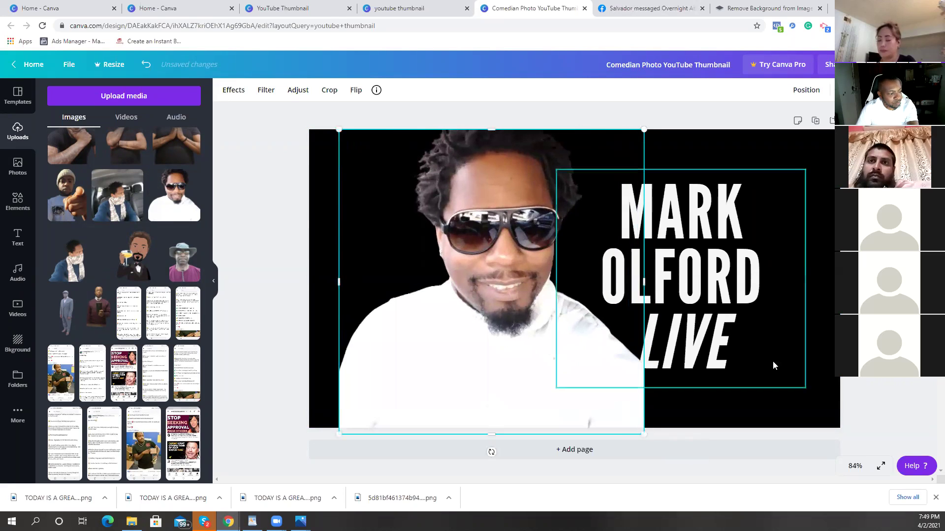
Step: Extend the title to read 'LIVE AT THE APOLLO', fixing the typo
drag(783, 344, 798, 337)
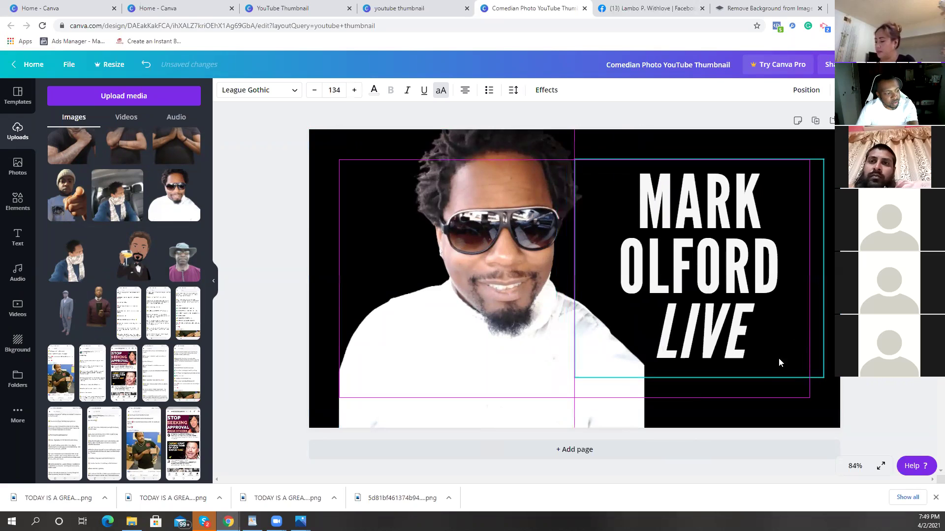
click(765, 357)
text(AT)
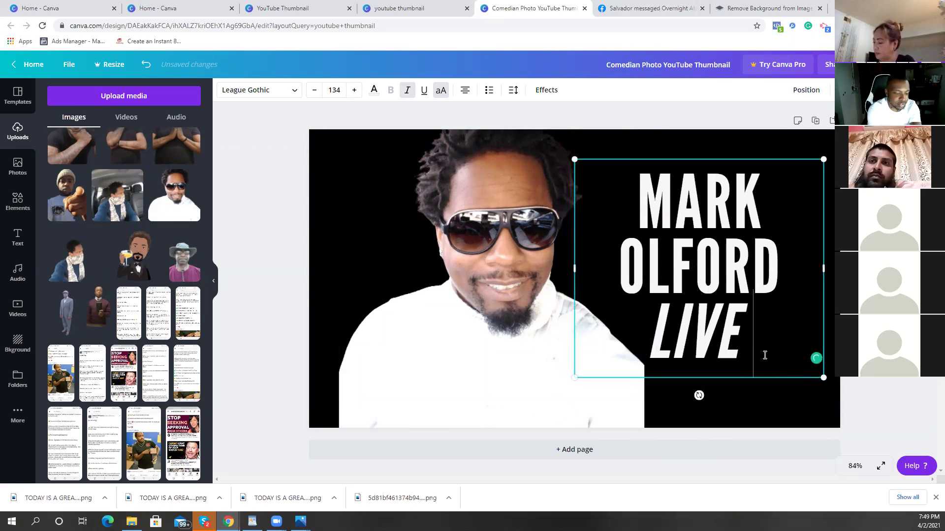
text( TH)
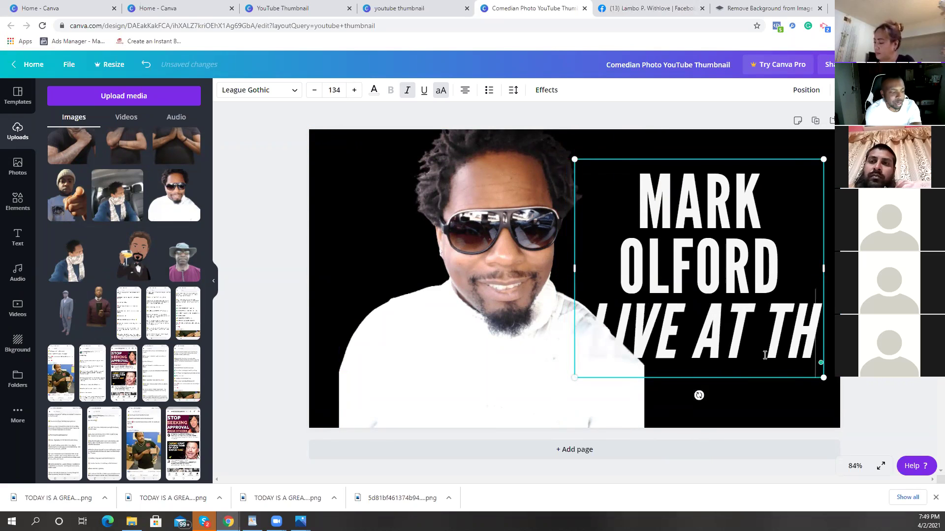
text(E APOLLA)
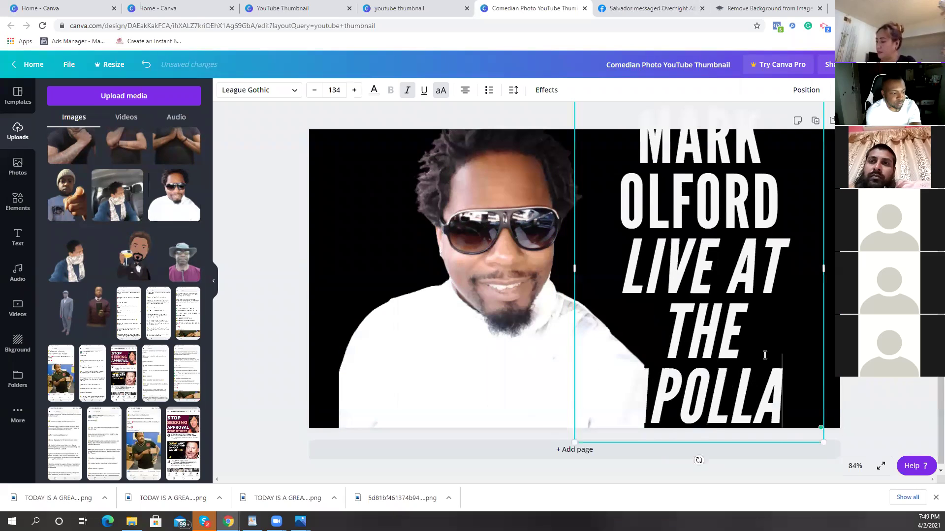
key(BackSpace)
text(O)
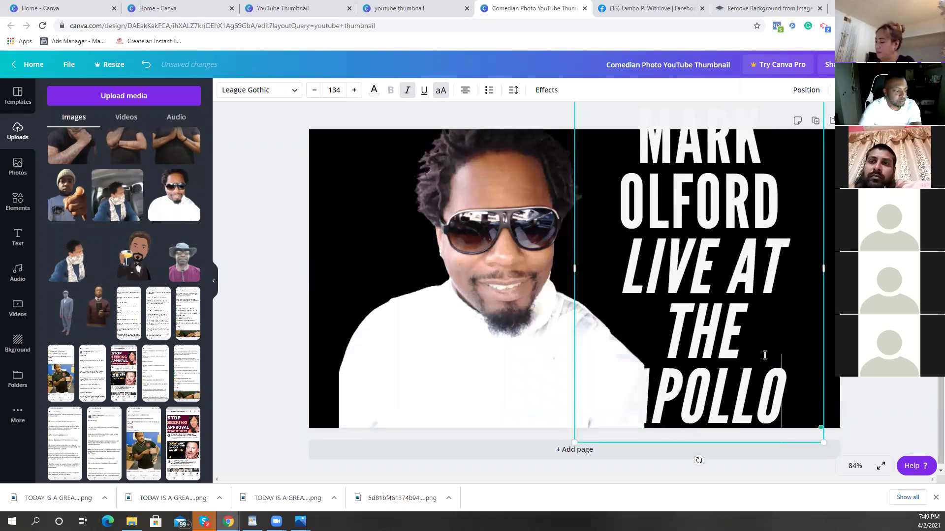
Step: Fit the title onto three smaller lines and swap the sunglasses photo for the scarf photo
drag(824, 269, 881, 268)
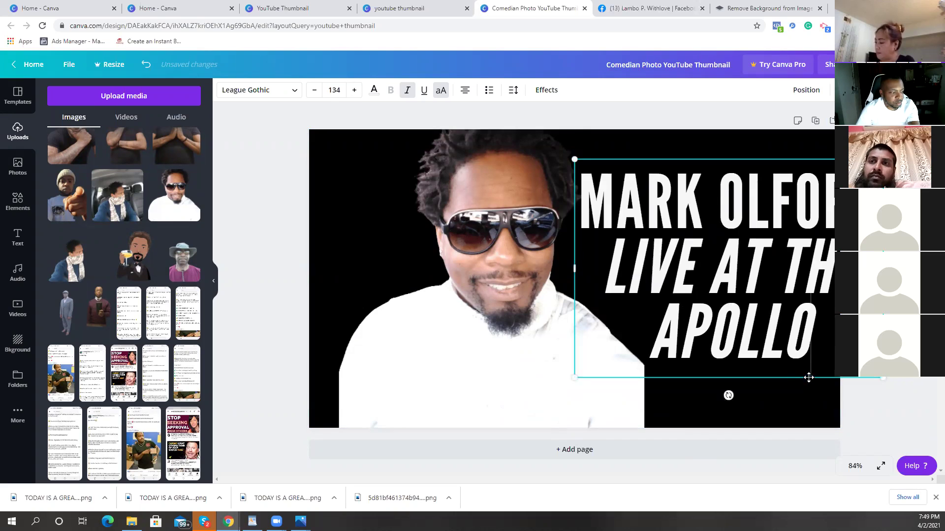
drag(809, 378, 778, 375)
drag(851, 375, 791, 317)
drag(719, 331, 767, 345)
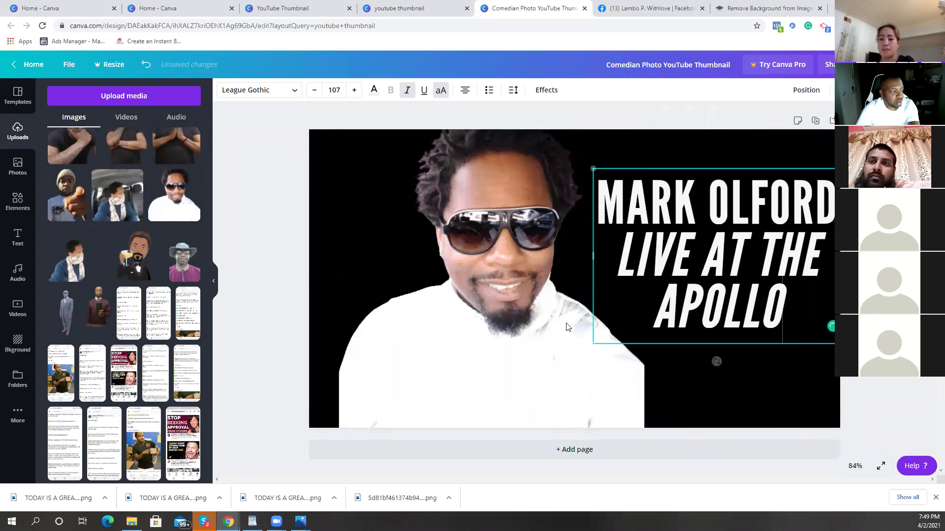
drag(545, 315, 515, 311)
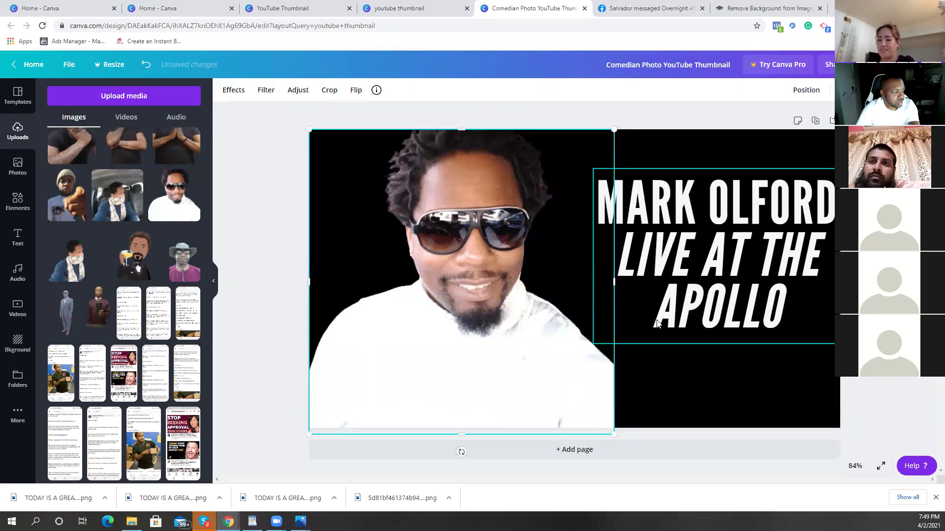
drag(64, 251, 452, 315)
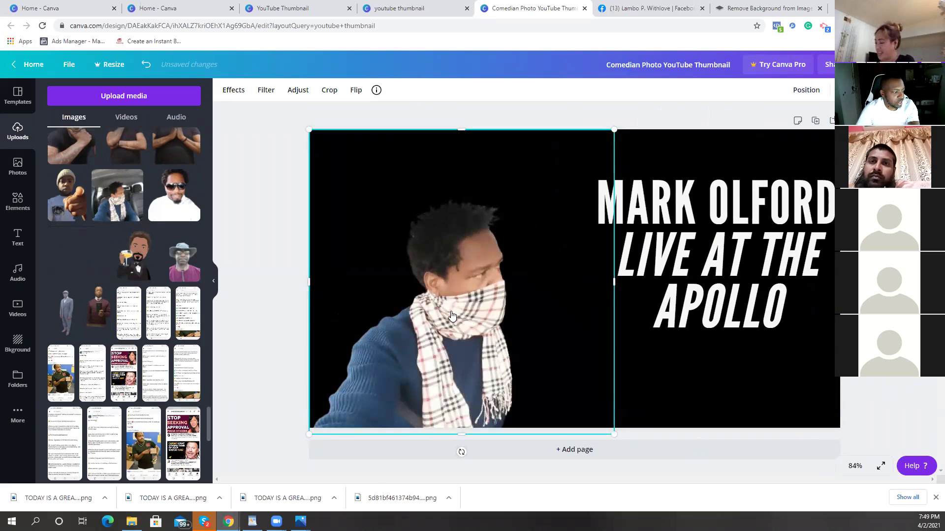
Step: Delete the scarf photo from the page
drag(614, 129, 729, 79)
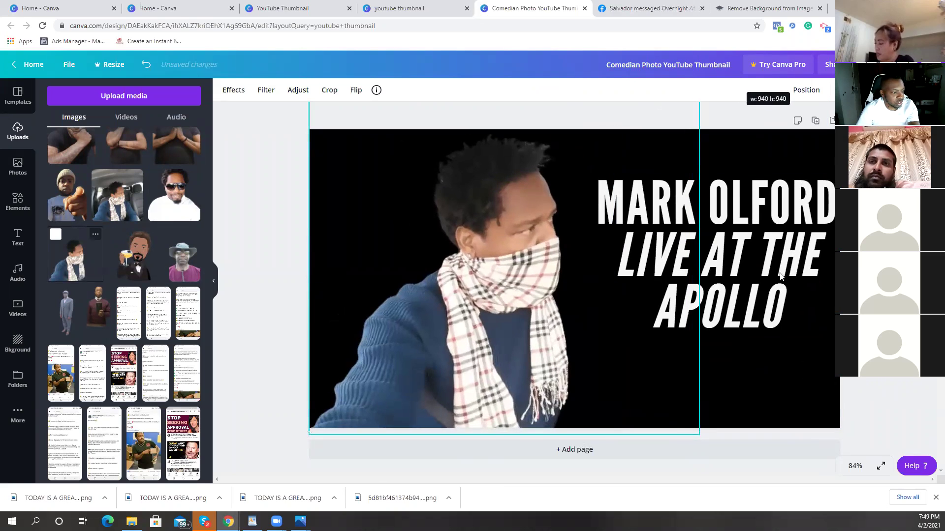
click(780, 275)
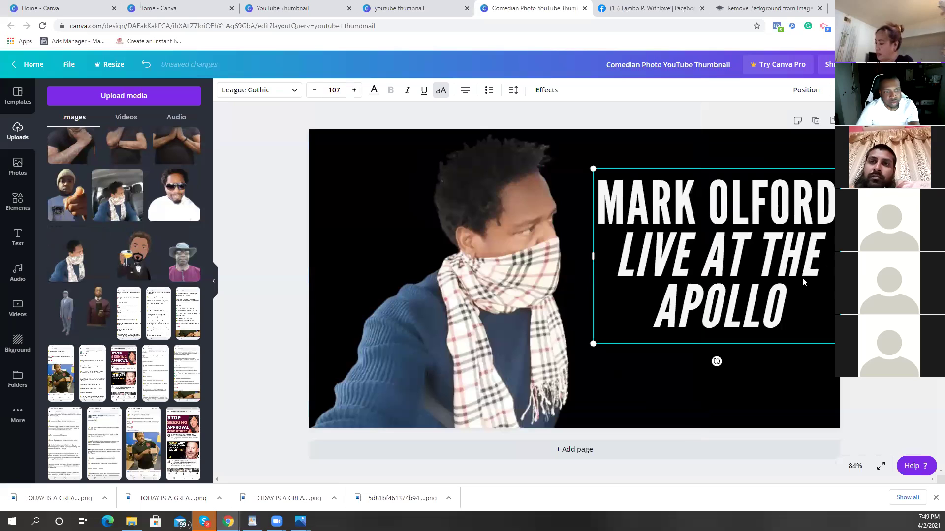
click(543, 301)
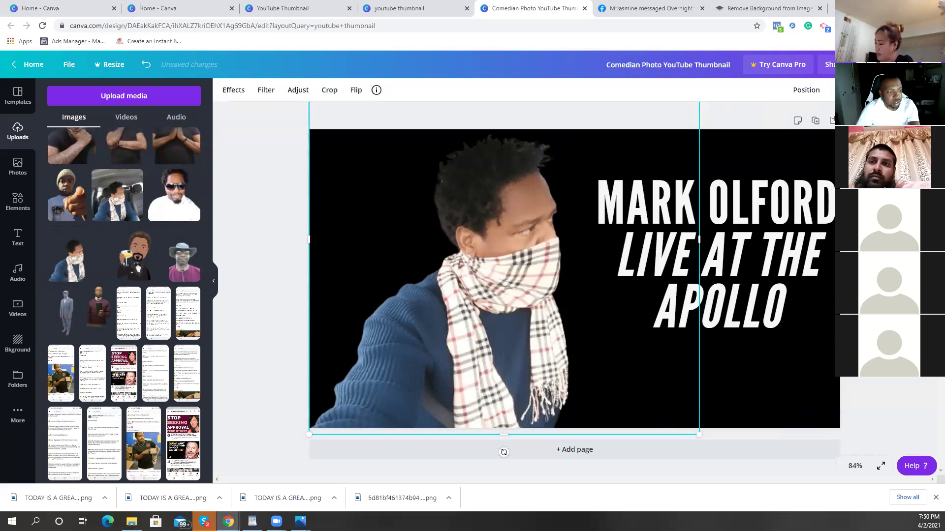
key(Delete)
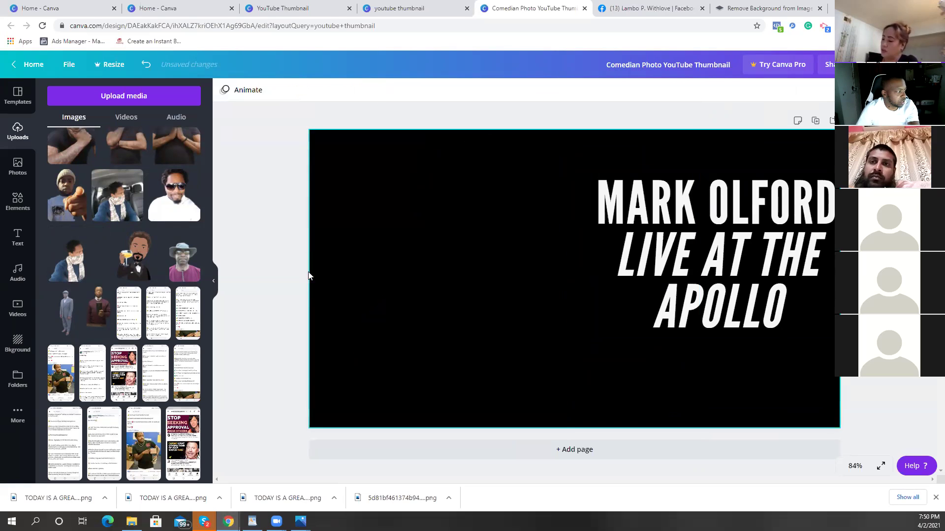
Step: Delete the LIVE AT THE APOLLO title text
scroll(129, 258, up, 4)
scroll(128, 258, up, 10)
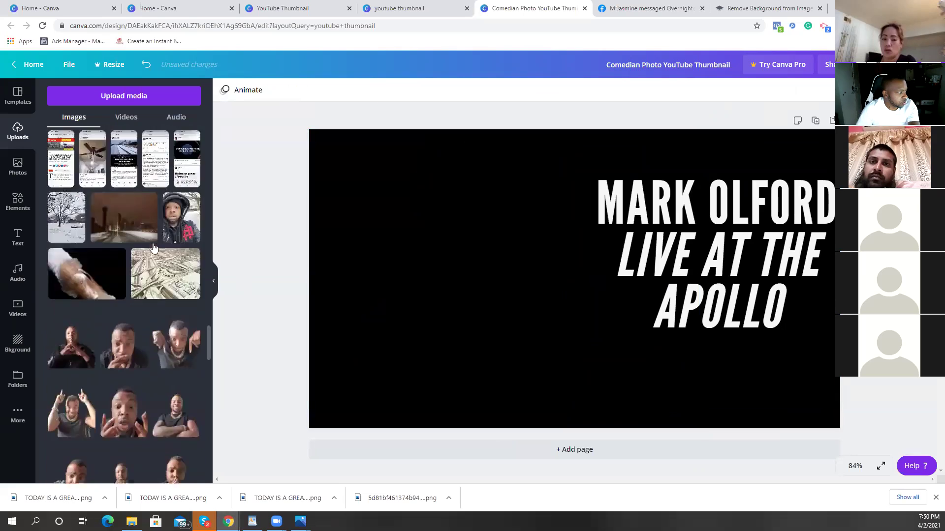
scroll(166, 240, up, 5)
click(781, 295)
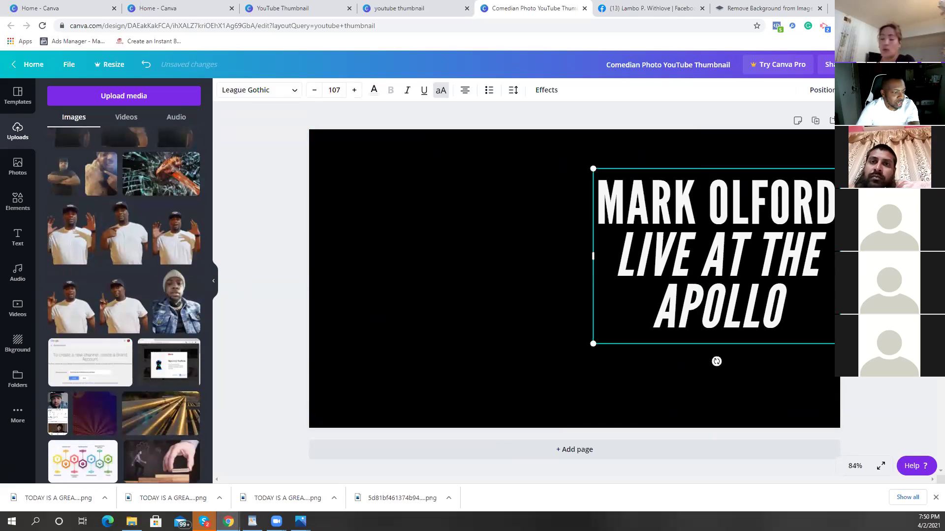
key(Delete)
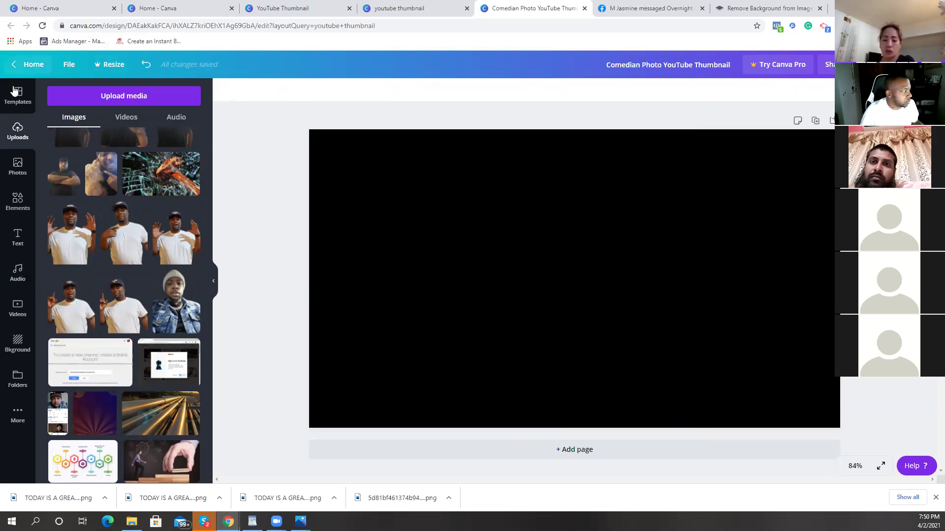
click(20, 178)
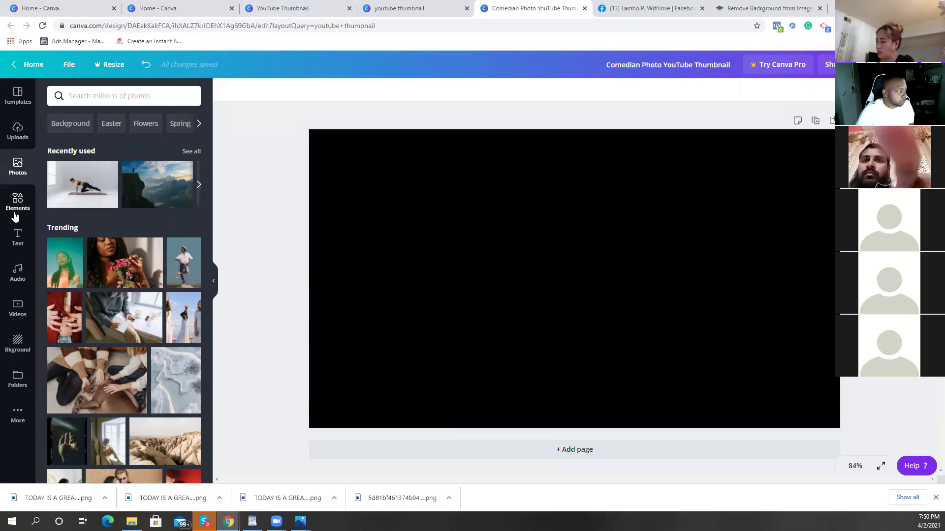
Step: Set the page background to the custom dark navy colour #020030
click(18, 342)
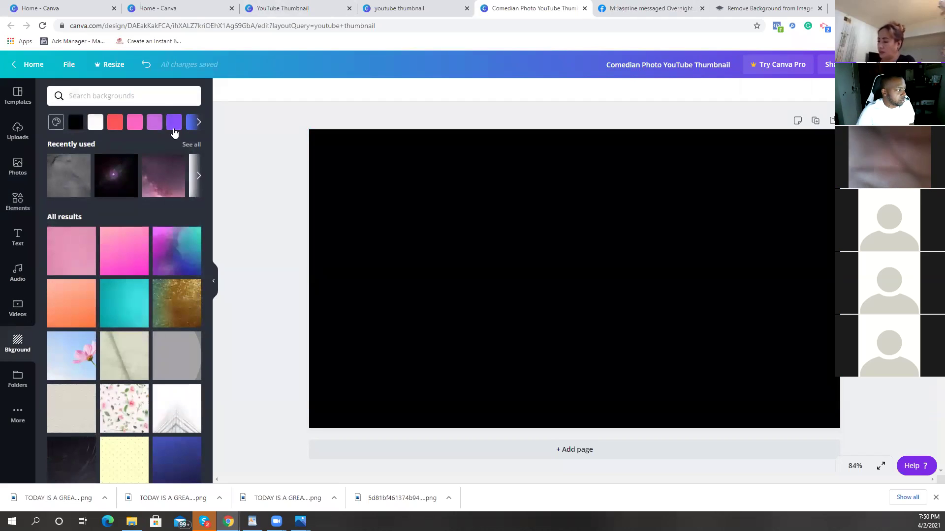
click(198, 122)
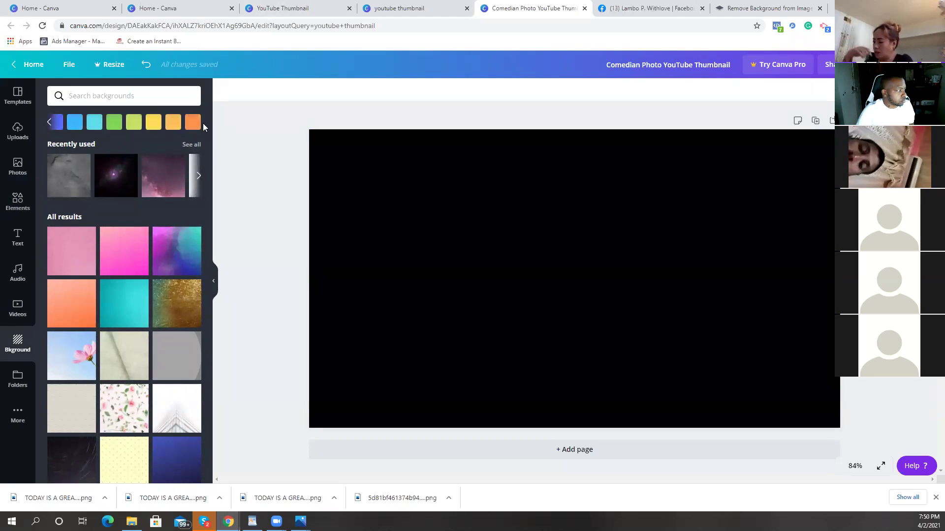
click(53, 123)
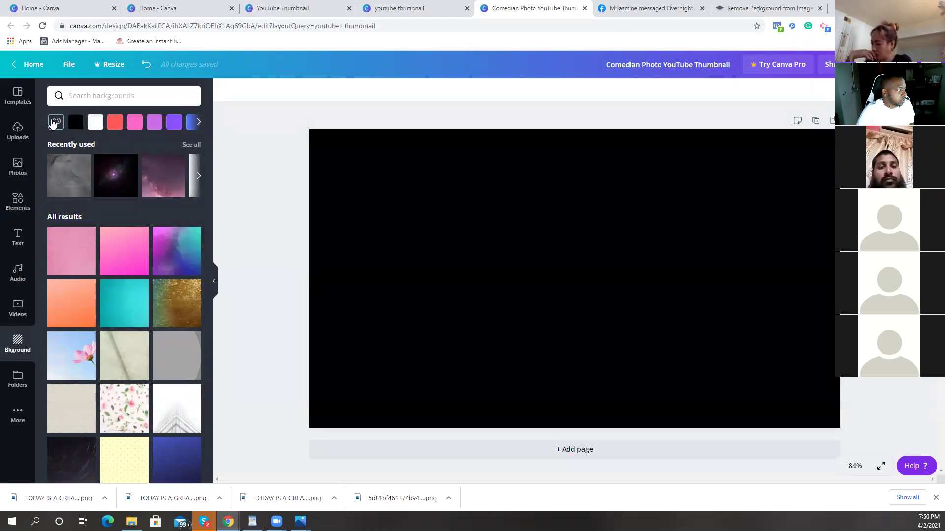
click(55, 123)
click(64, 162)
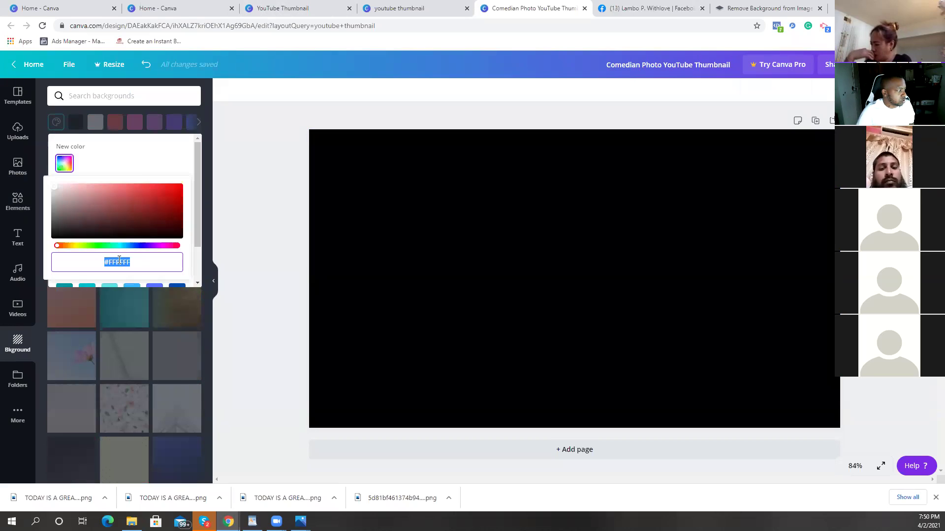
drag(80, 246, 142, 245)
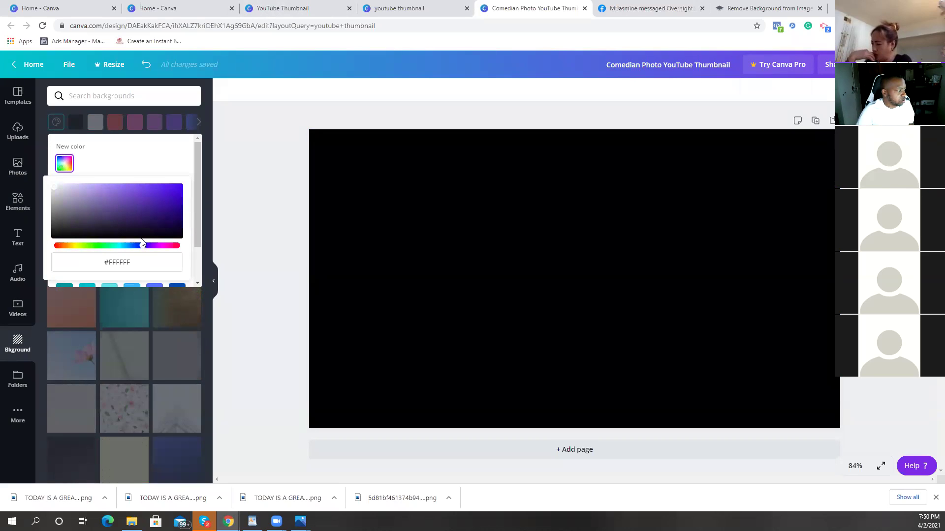
click(180, 217)
drag(142, 246, 139, 250)
click(181, 228)
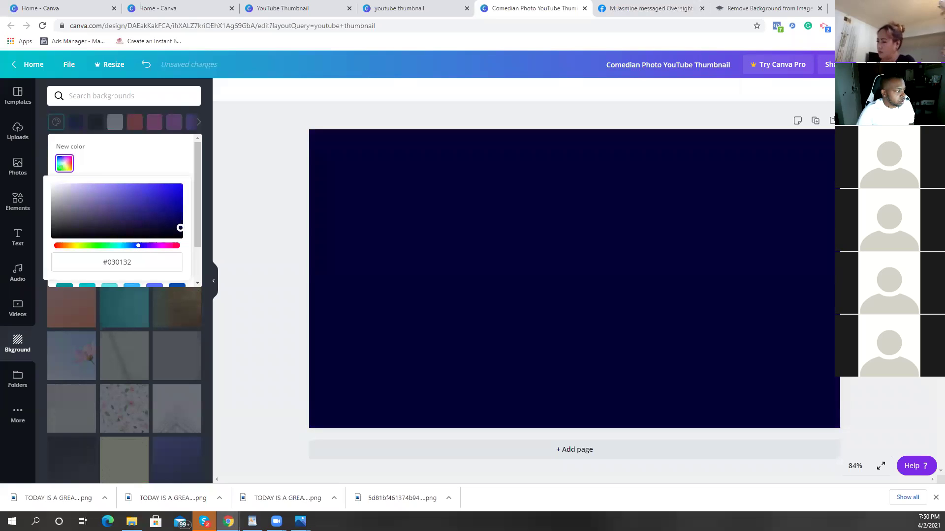
drag(195, 236, 196, 228)
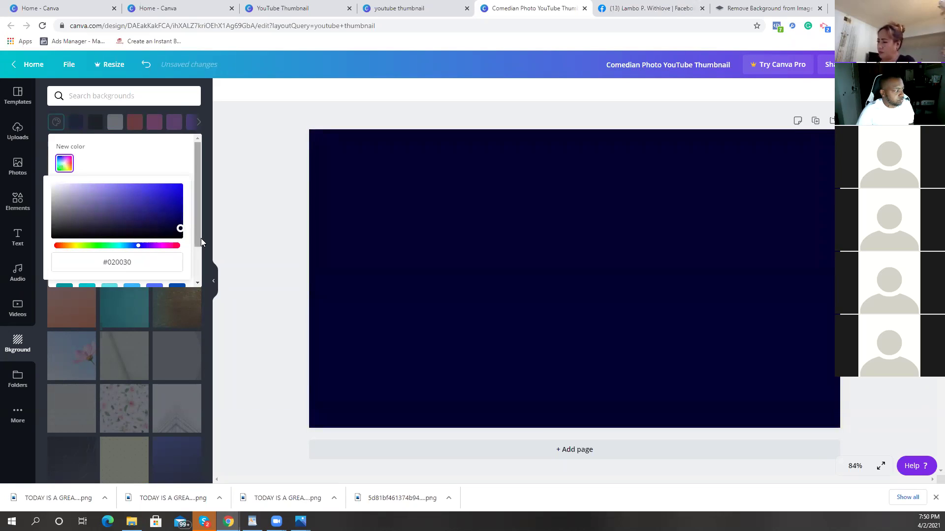
click(221, 223)
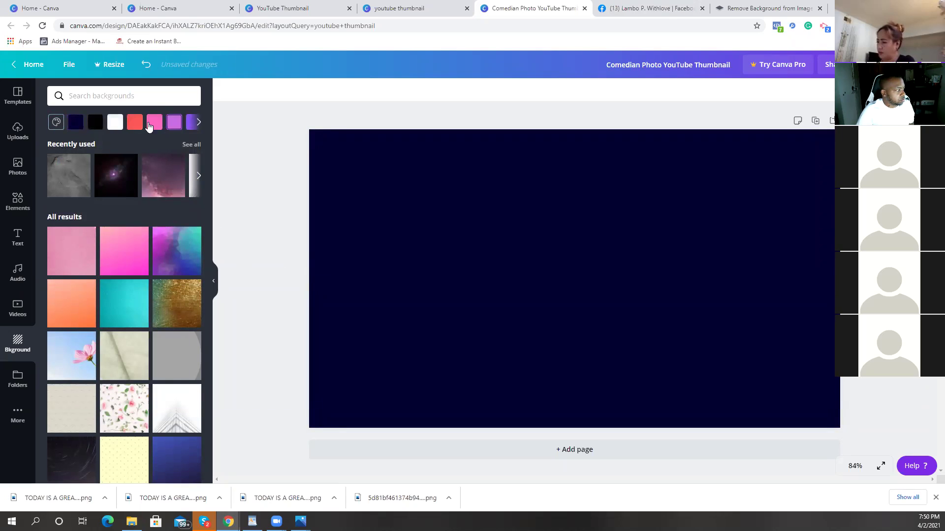
Step: Add a grey square and stretch it into a full-width band across the page's middle
click(17, 199)
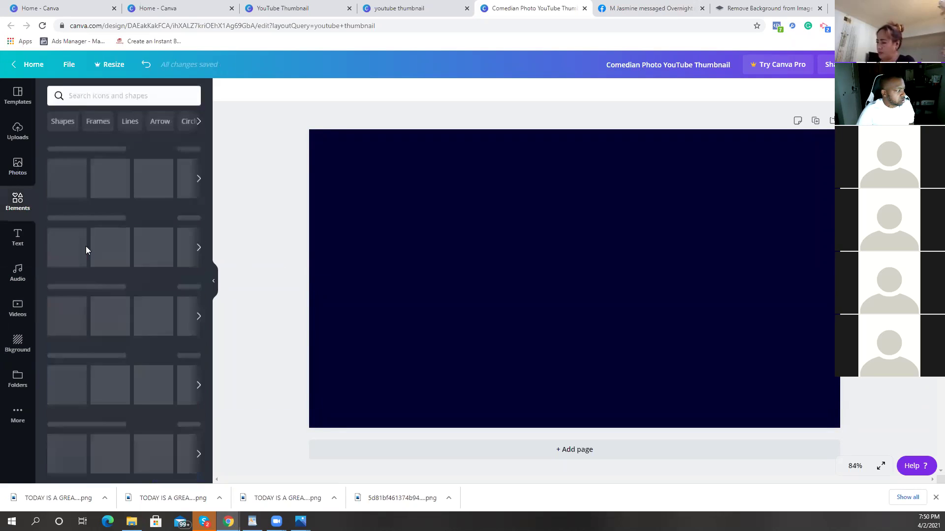
click(67, 178)
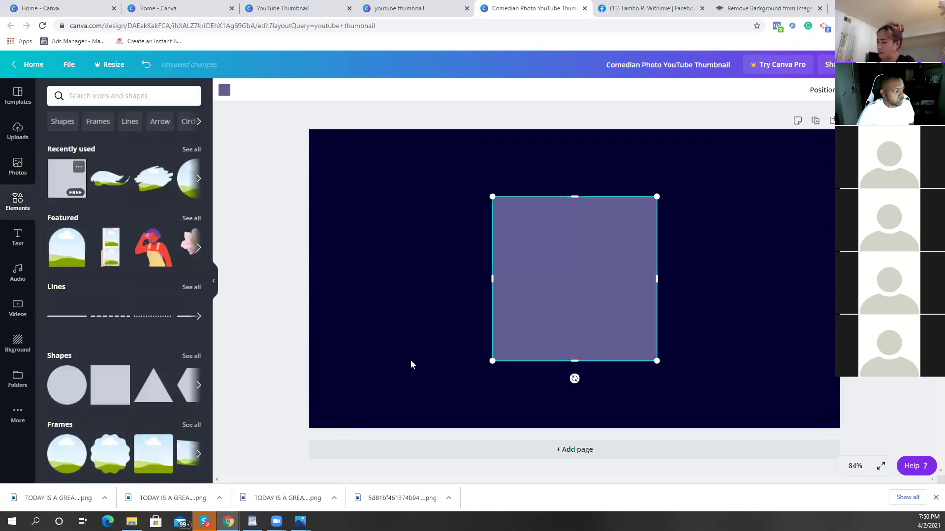
click(225, 90)
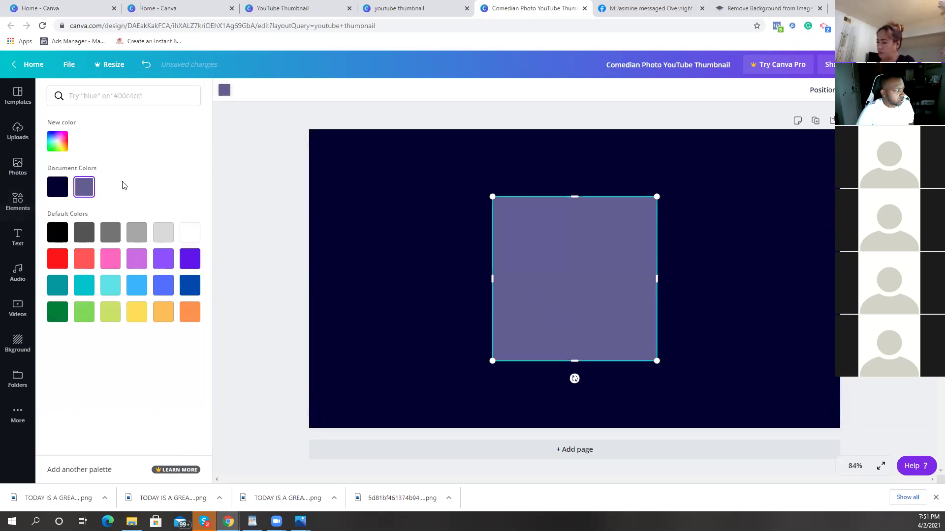
click(138, 237)
drag(422, 293, 309, 310)
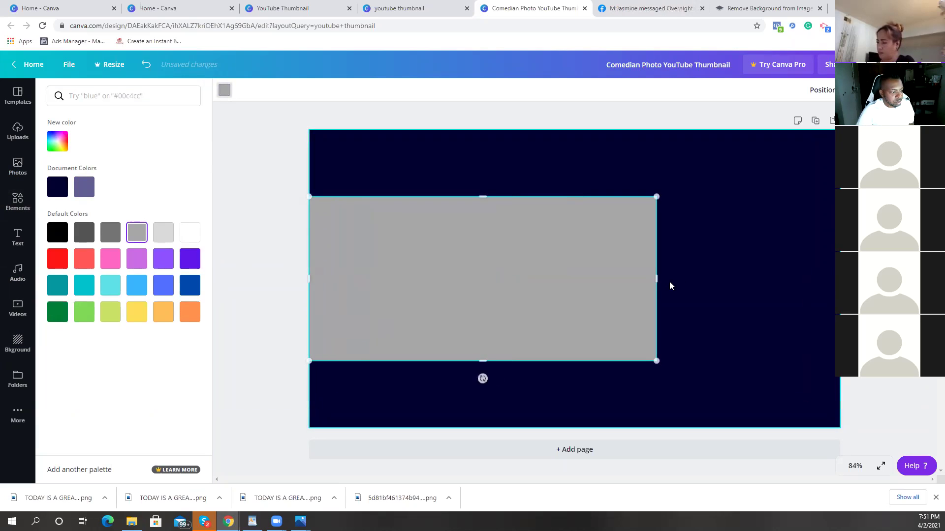
drag(656, 278, 840, 279)
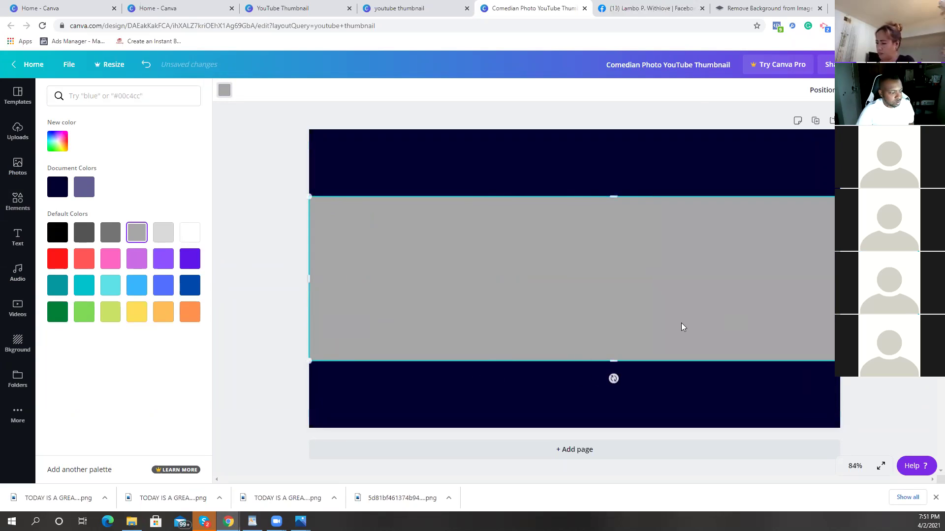
drag(614, 196, 614, 195)
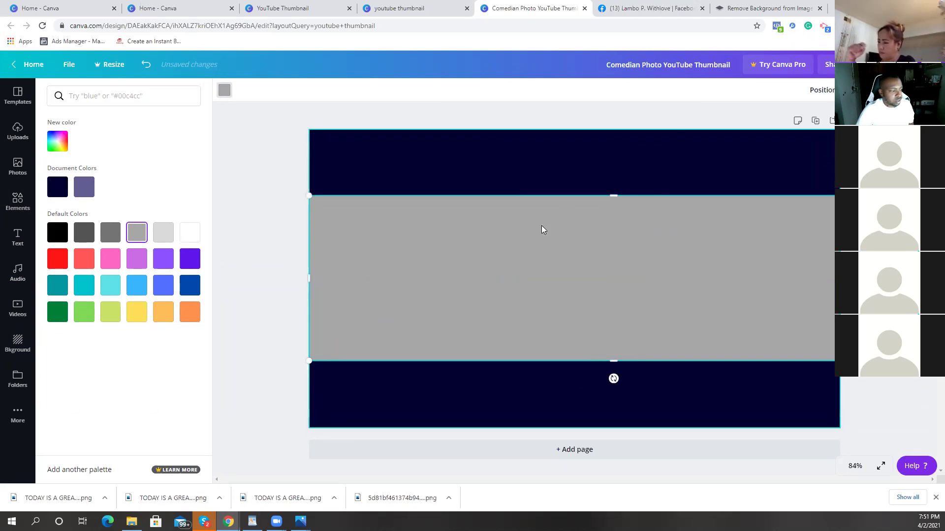
click(20, 146)
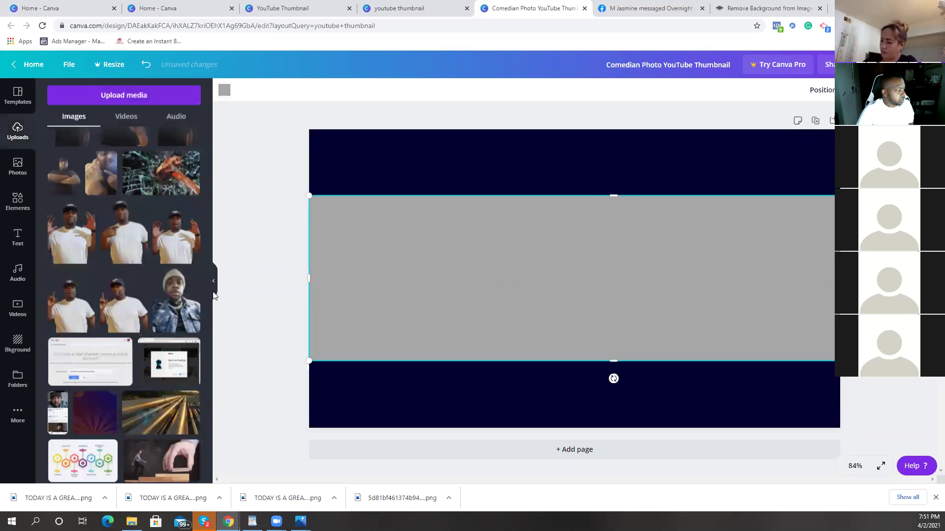
Step: Add the photo of the man in the cap, then delete it
click(144, 257)
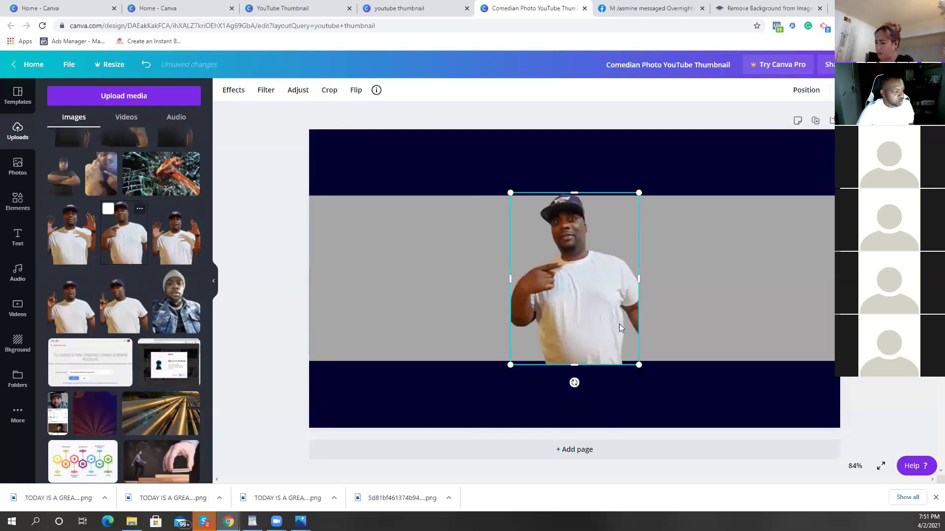
click(356, 90)
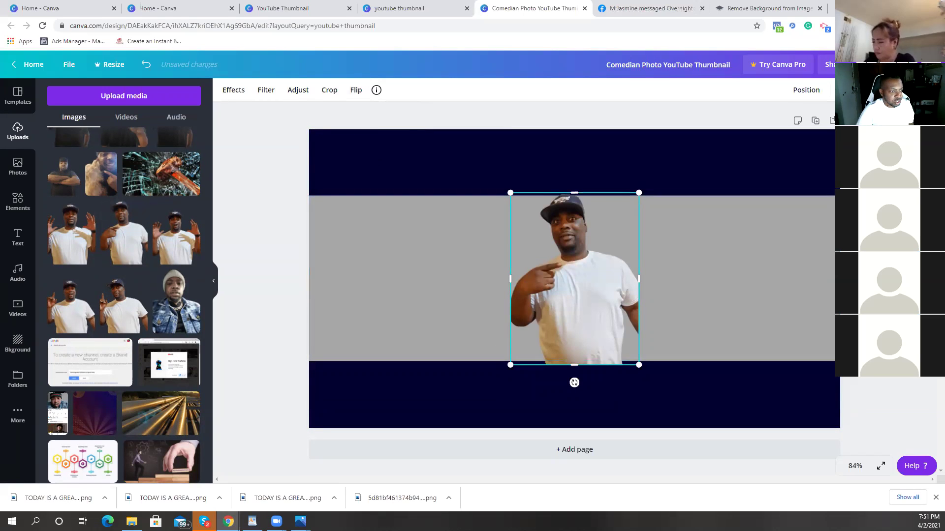
key(Delete)
scroll(149, 290, up, 3)
scroll(150, 287, up, 5)
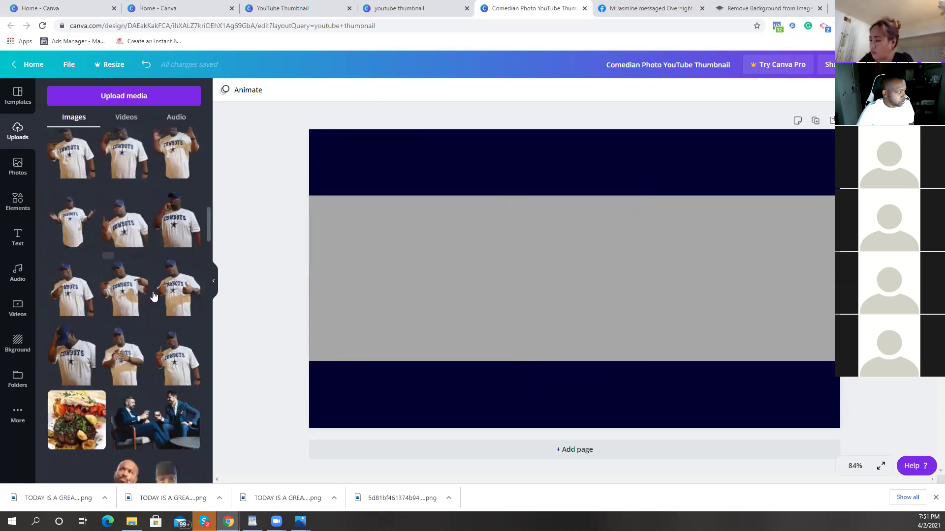
Step: Add the Cowboys-shirt photo, enlarge it and place it on the right side
click(175, 298)
drag(640, 364, 714, 445)
drag(743, 160, 783, 139)
drag(688, 306, 769, 295)
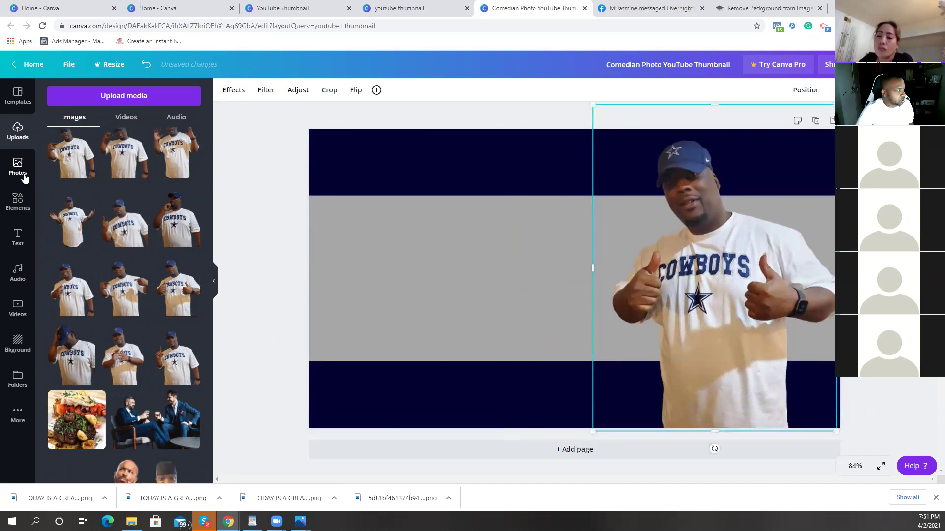
click(18, 237)
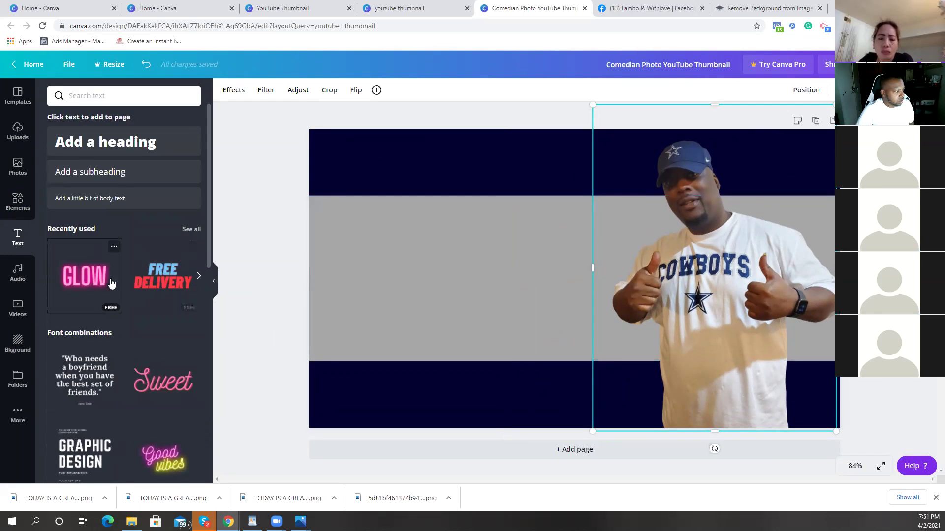
Step: Add the GLOW neon text preset and retype it as 'COWBOYS WIN 35-0'
click(90, 286)
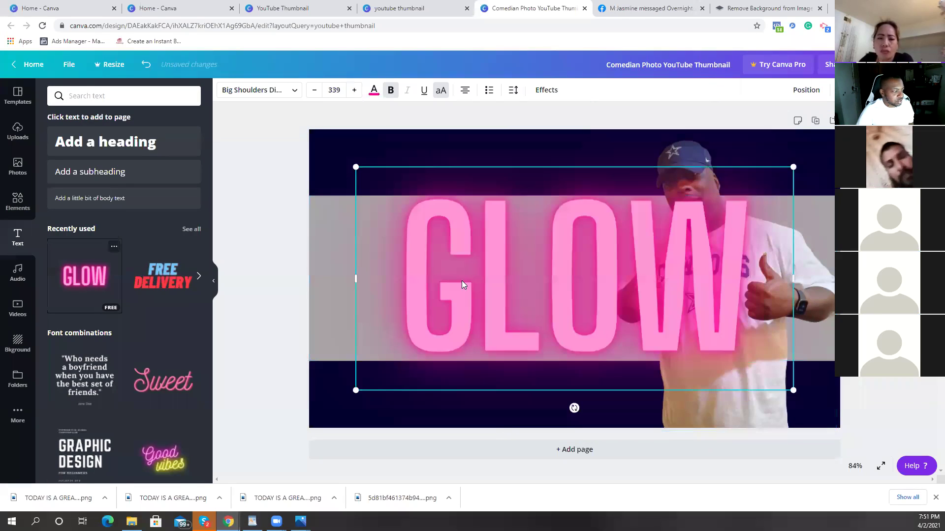
double_click(763, 288)
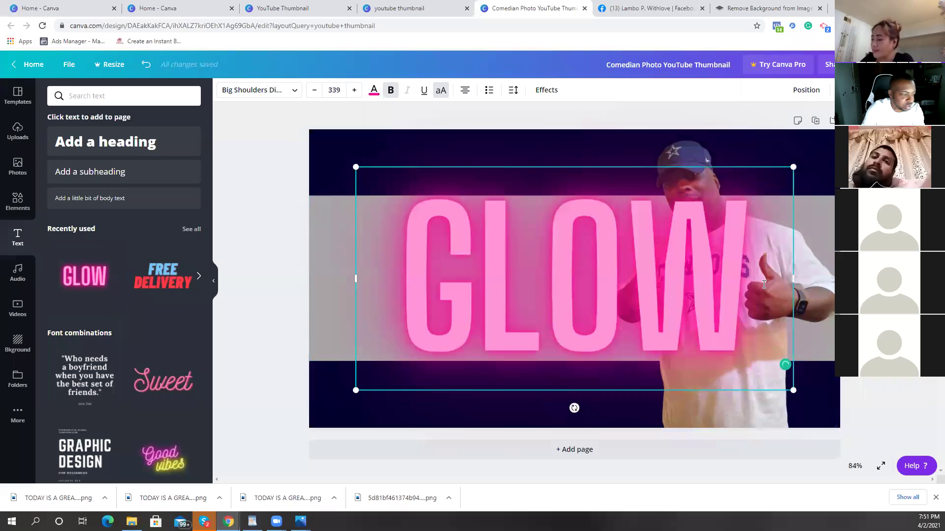
key(BackSpace)
text(COW)
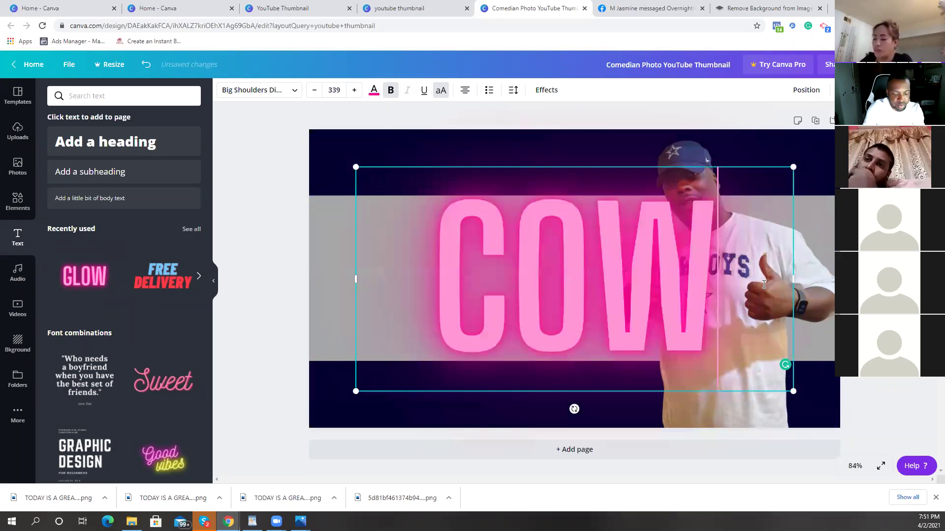
text(BOYS WIN)
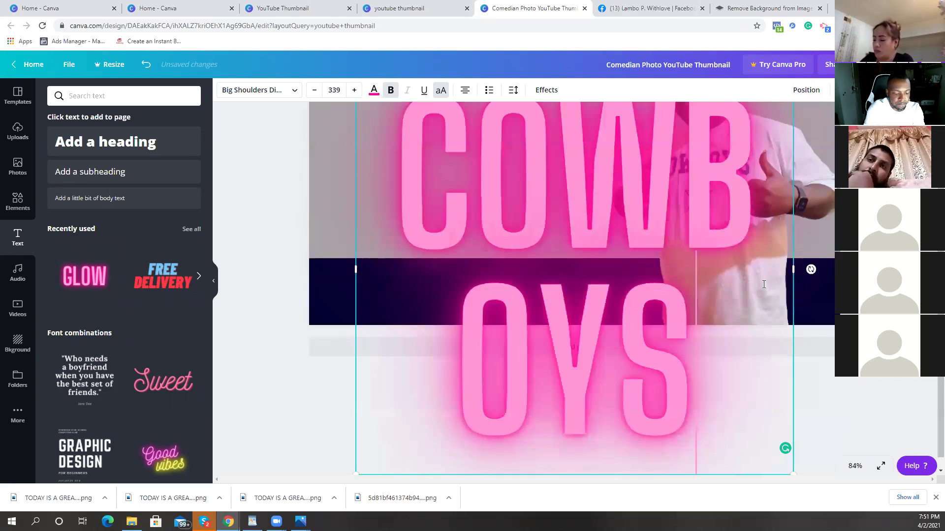
text( 35 TO)
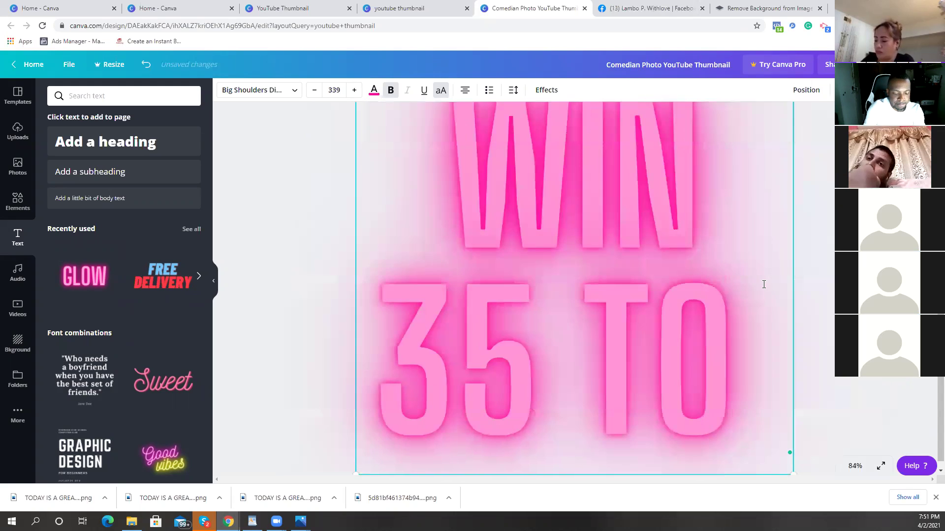
key(BackSpace)
key(BackSpace)
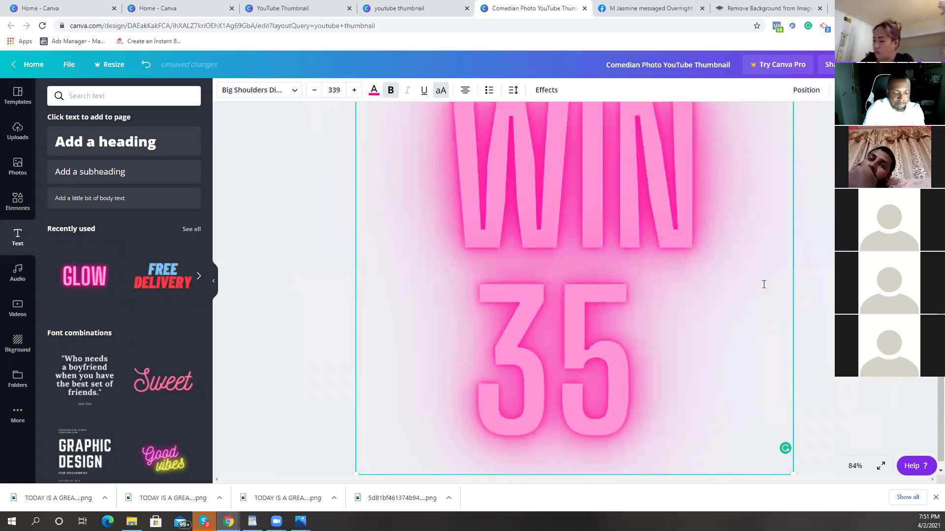
text(-0)
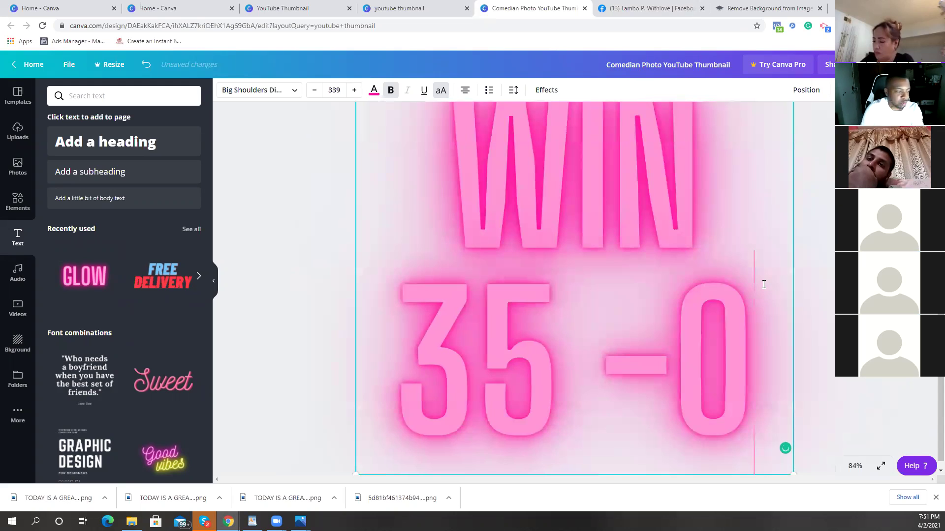
key(BackSpace)
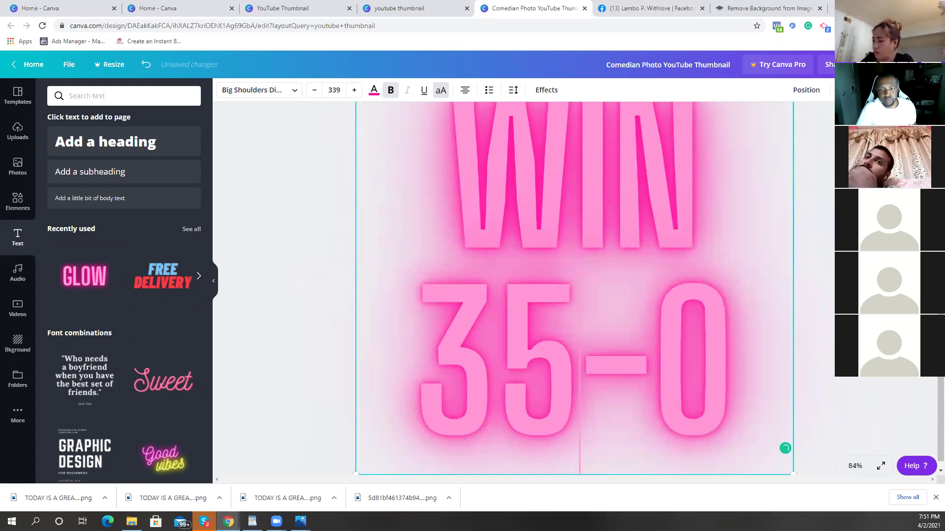
scroll(803, 328, up, 7)
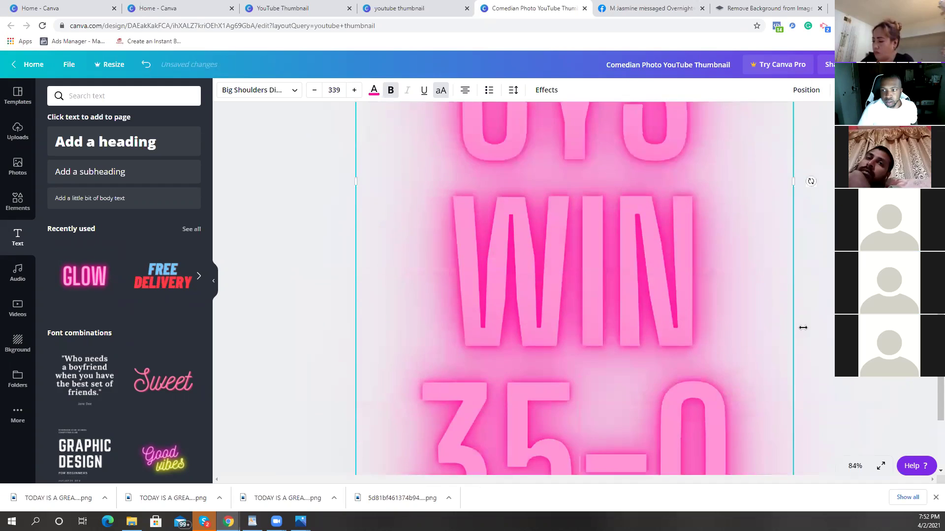
scroll(803, 321, down, 7)
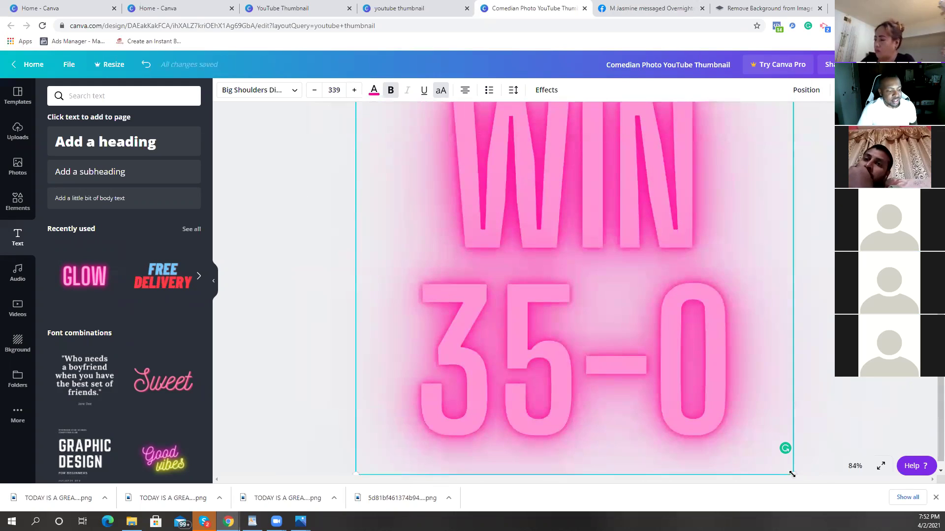
Step: Shrink the headline to size 38.5 on one line, move it onto the grey band, make it white
drag(701, 383, 404, 208)
drag(605, 225, 632, 223)
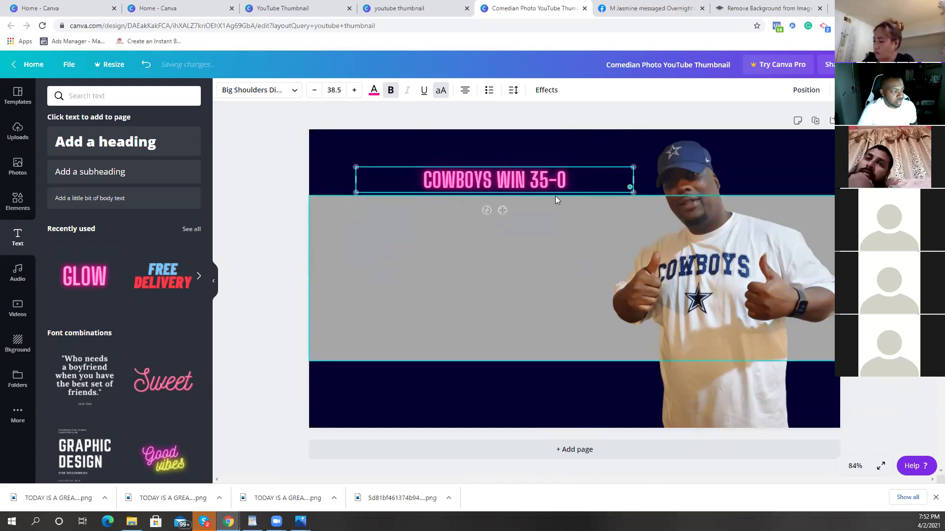
drag(546, 205, 499, 291)
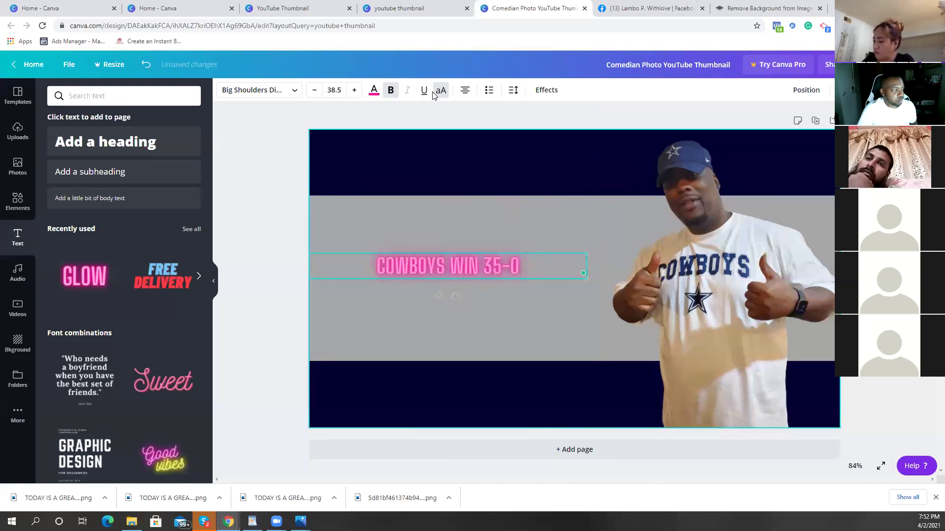
click(374, 90)
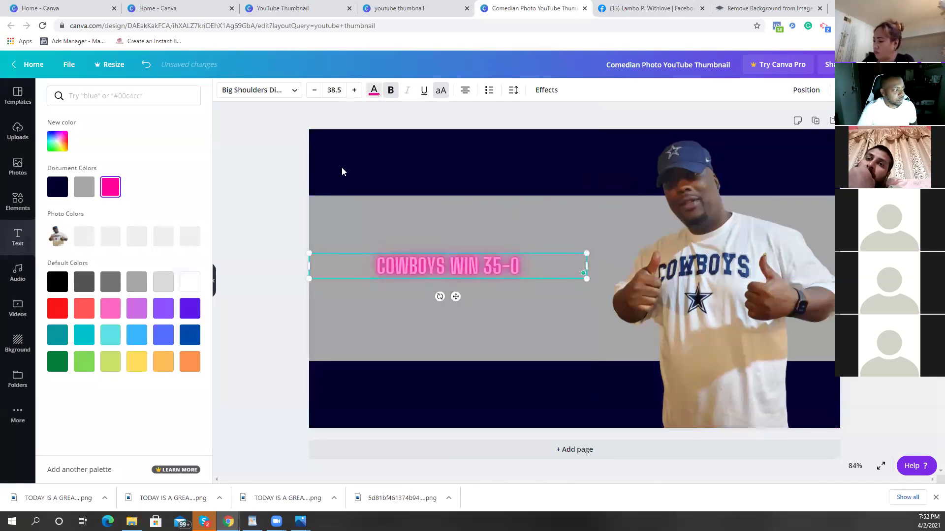
click(191, 285)
Step: Lower the neon intensity and enlarge the headline to size 124 over two lines
click(545, 90)
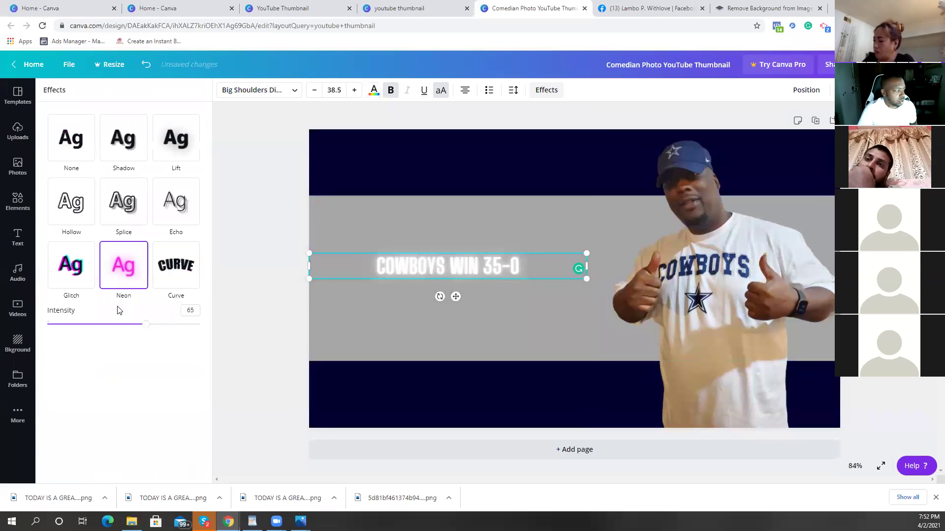
drag(132, 323, 111, 328)
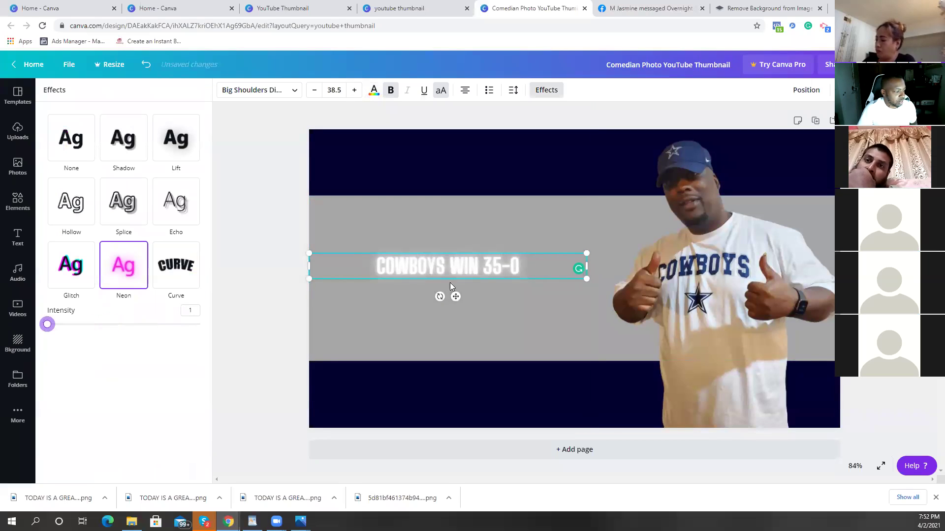
drag(479, 281, 628, 390)
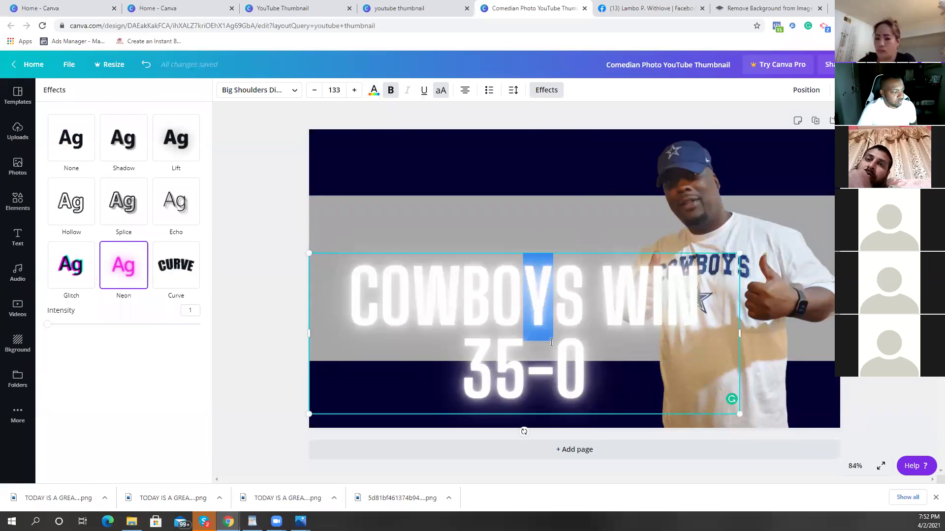
drag(547, 414, 514, 362)
drag(706, 361, 678, 350)
Step: Change the headline colour to navy blue
click(478, 141)
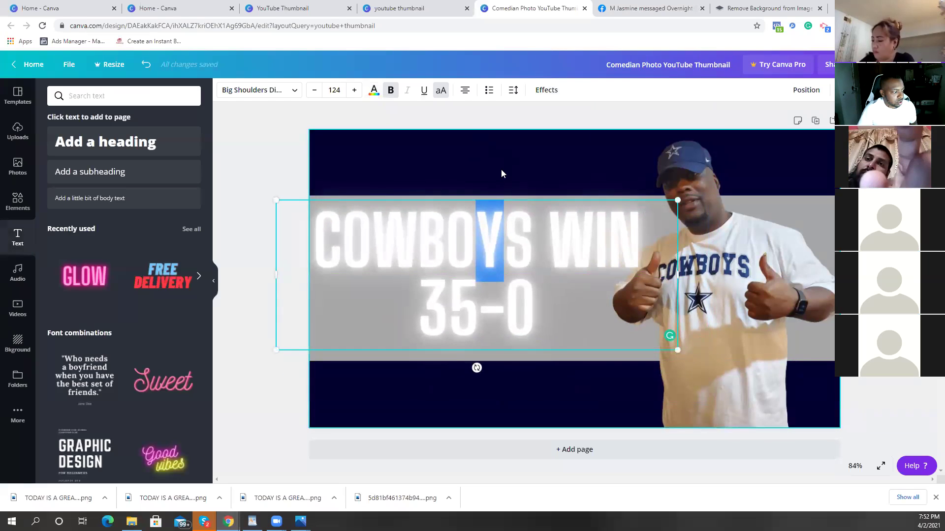
click(512, 235)
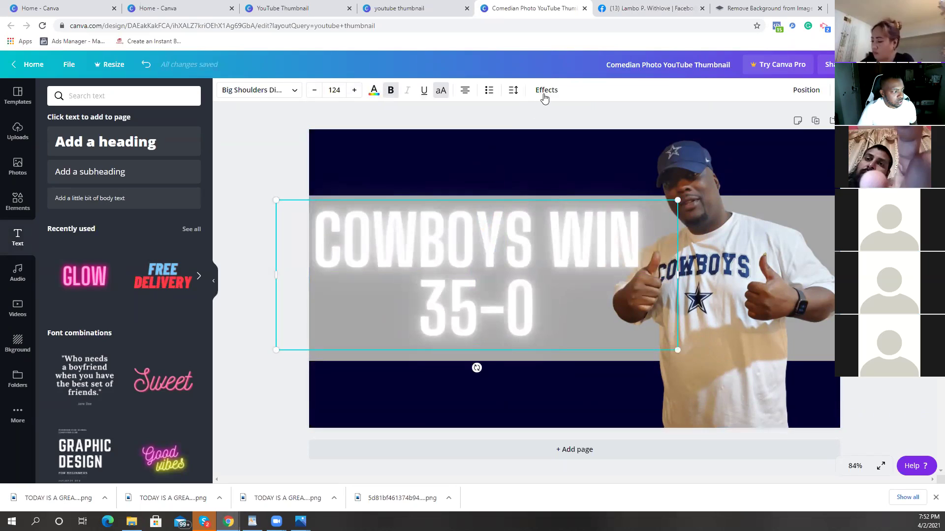
click(544, 91)
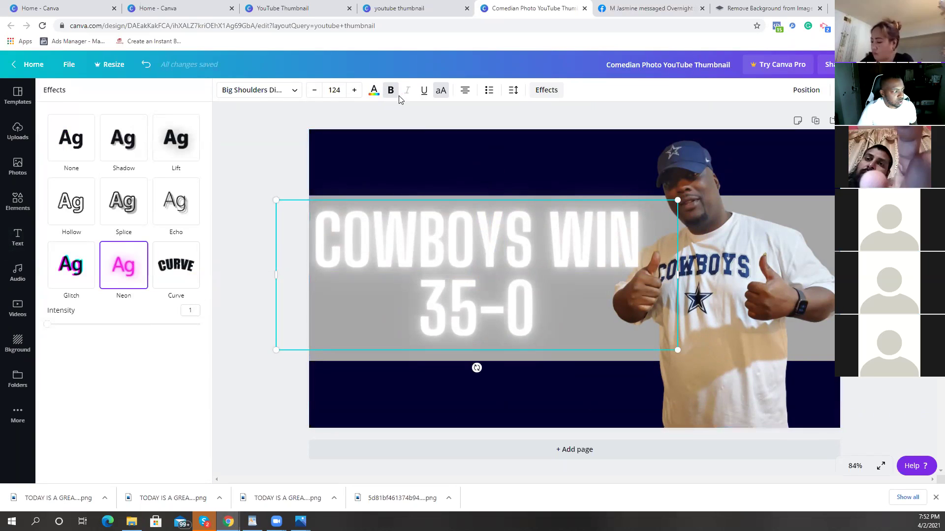
click(374, 91)
click(185, 243)
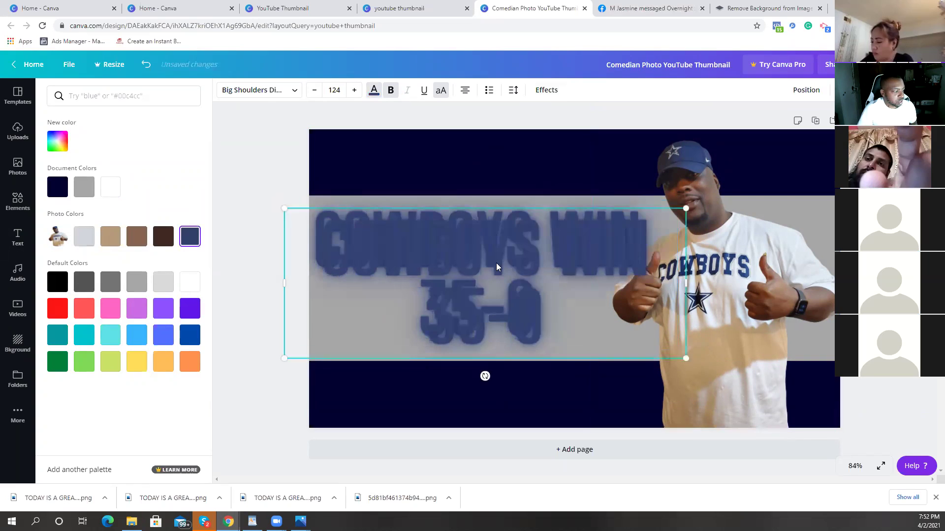
Step: Change the headline colour to light grey
click(95, 243)
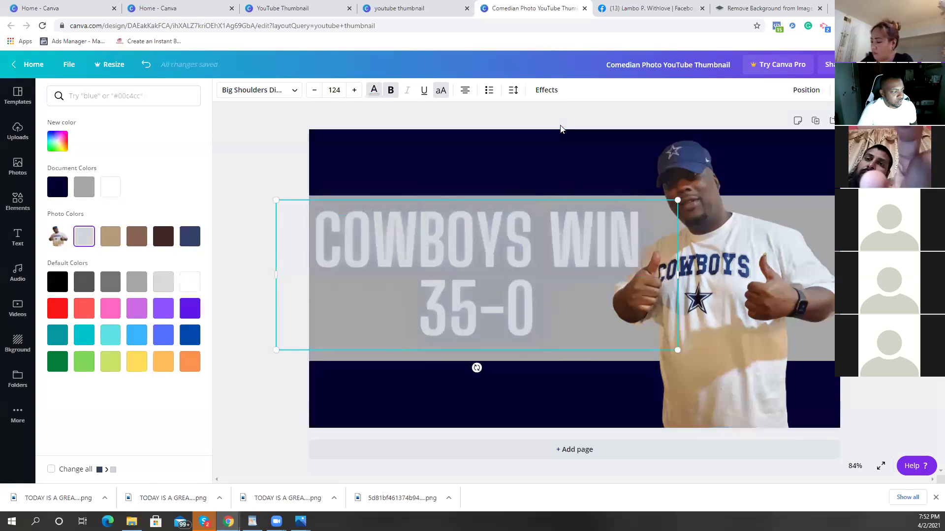
key(Escape)
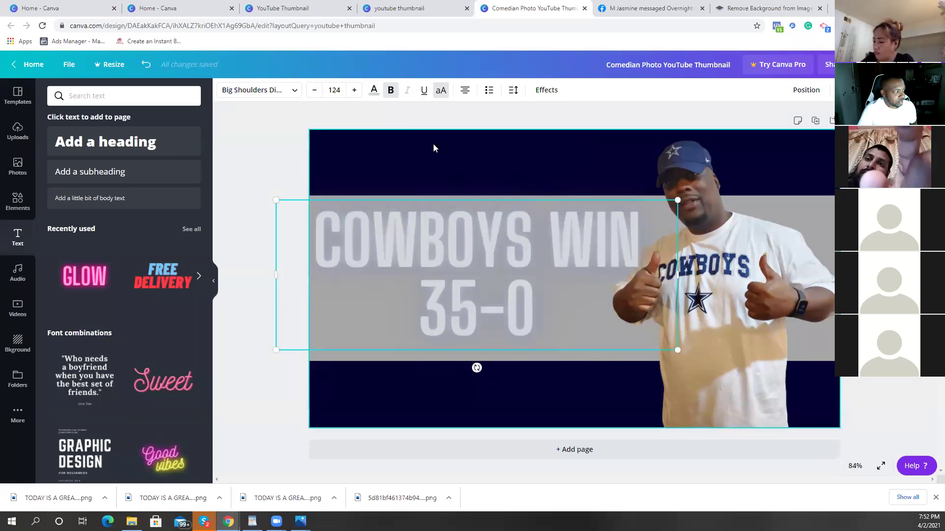
click(374, 91)
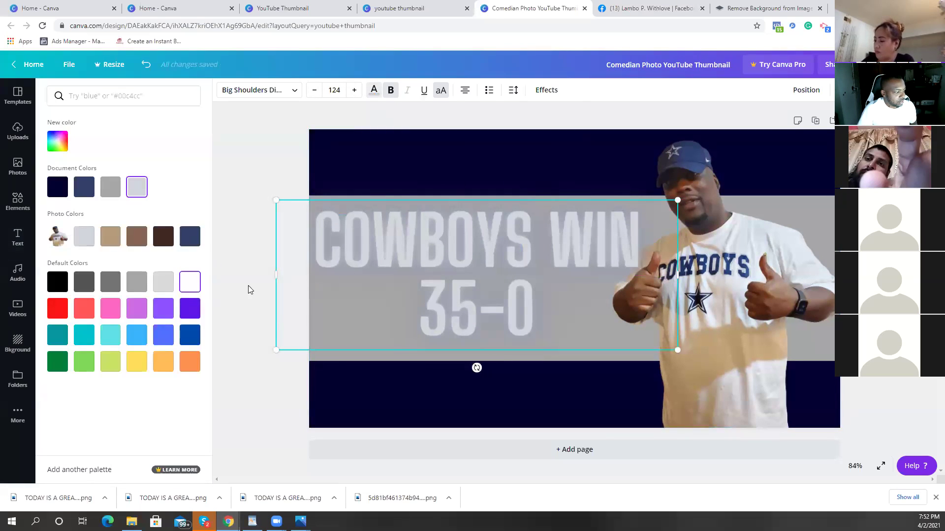
Step: Remove the neon glow effect from the COWBOYS WIN 35-0 headline
click(546, 90)
click(71, 138)
key(Escape)
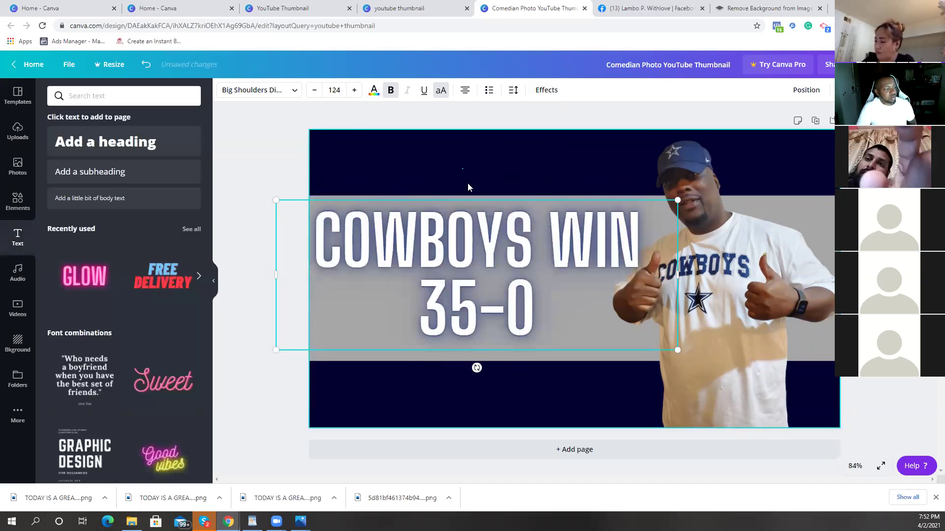
click(468, 187)
click(593, 321)
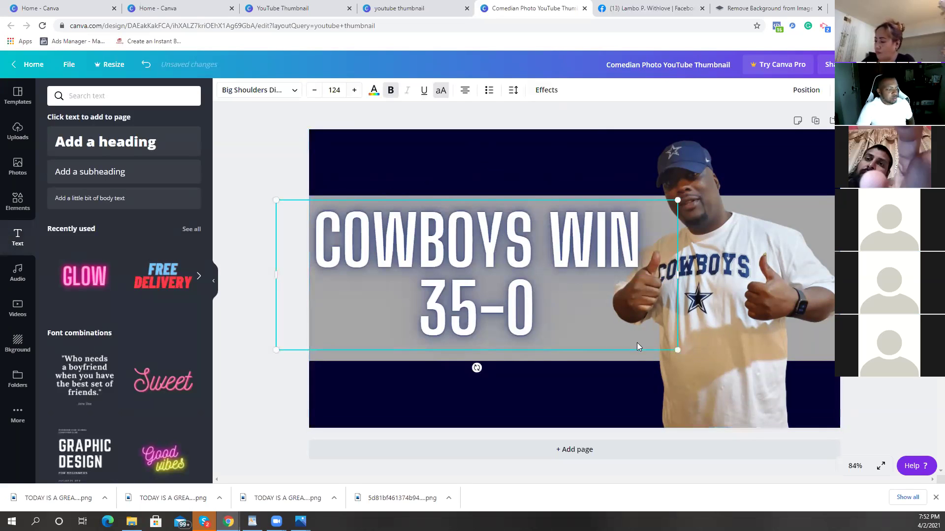
click(586, 379)
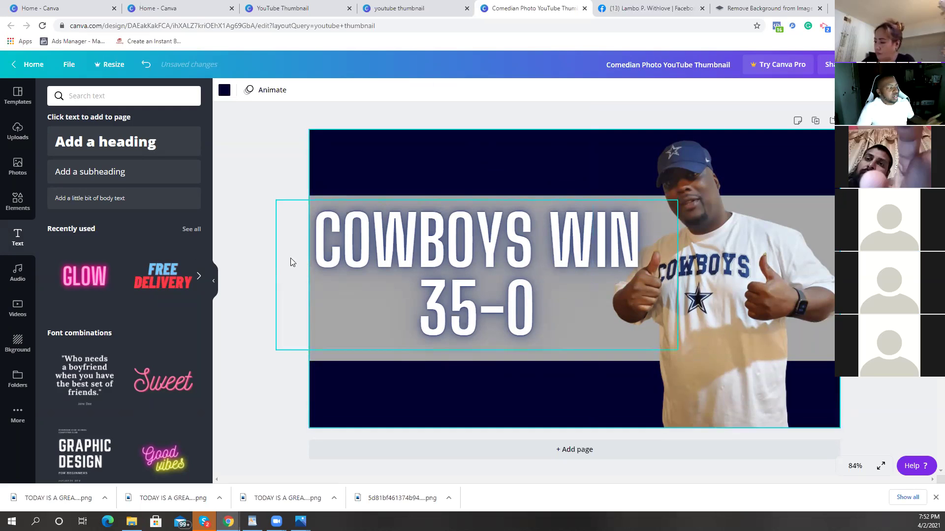
click(10, 131)
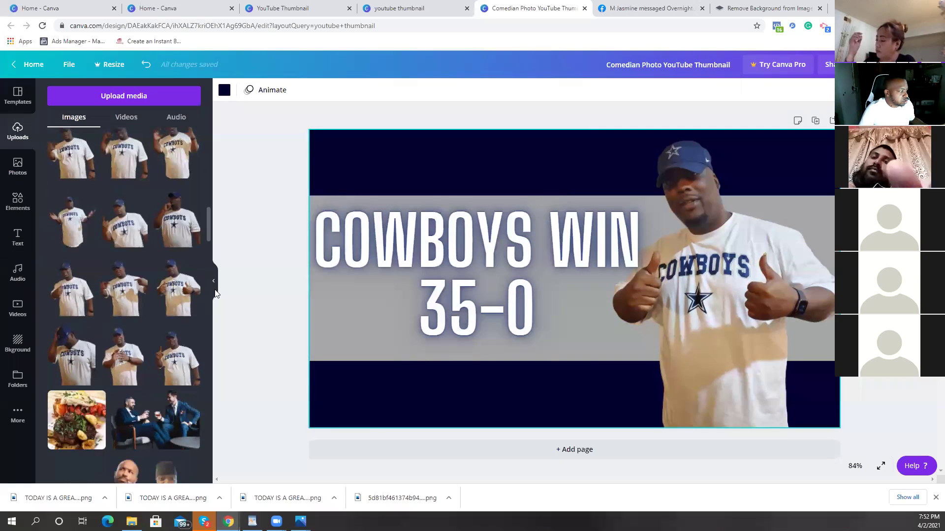
drag(208, 224, 241, 485)
scroll(148, 344, down, 5)
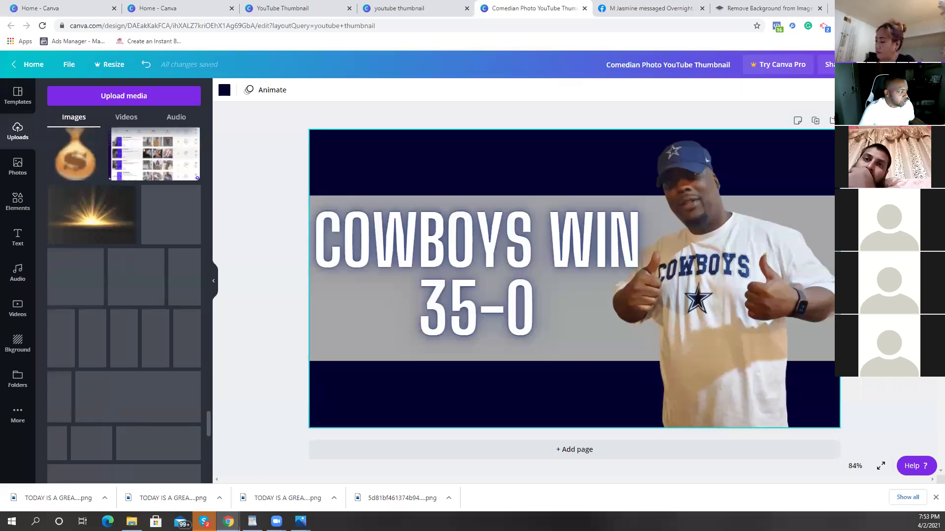
scroll(175, 358, down, 15)
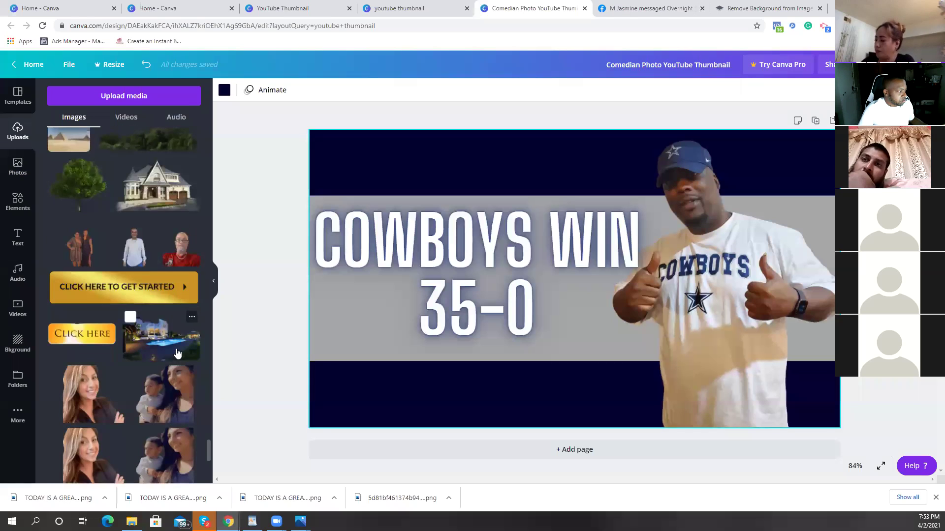
scroll(175, 350, down, 10)
scroll(176, 350, down, 10)
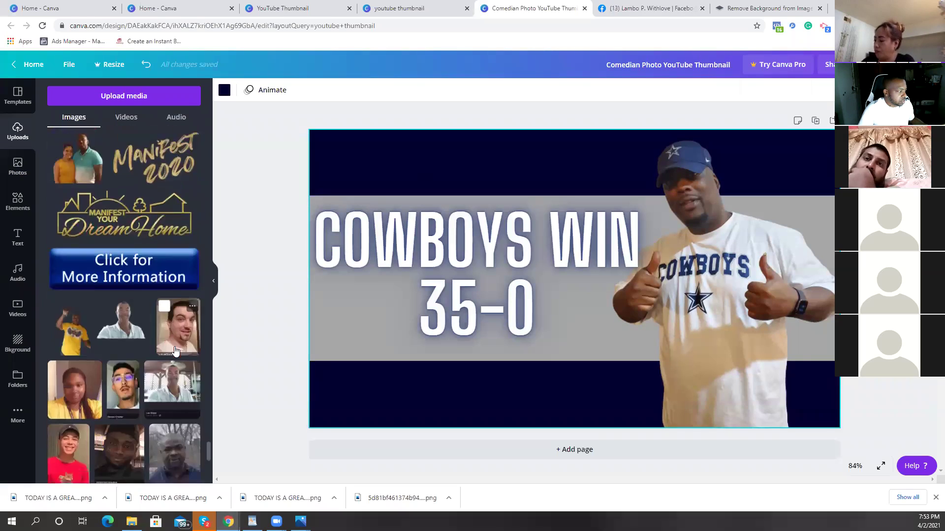
scroll(176, 345, down, 10)
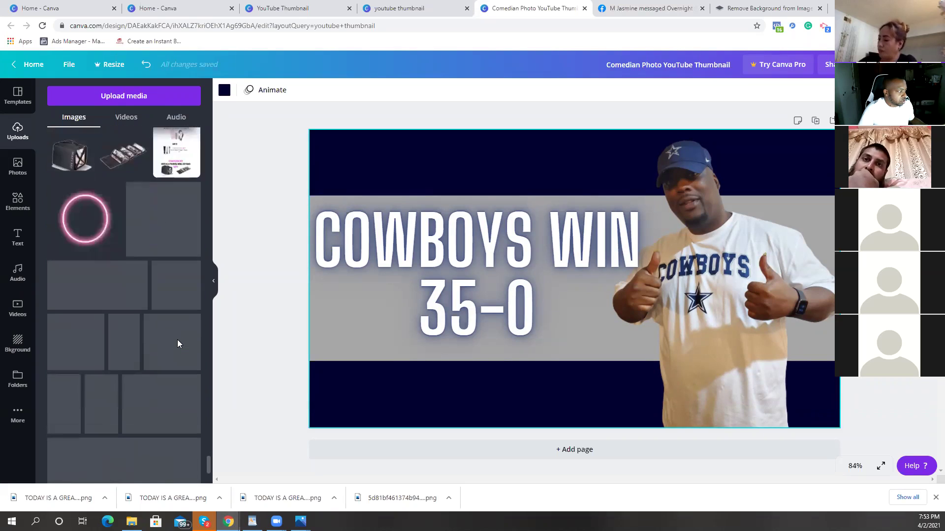
scroll(178, 335, up, 15)
scroll(182, 324, down, 10)
scroll(183, 318, down, 10)
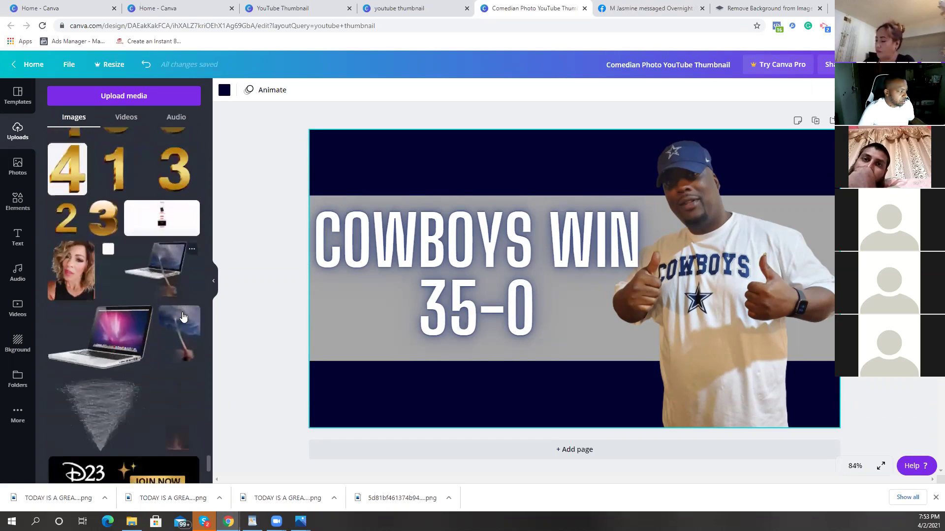
scroll(183, 310, down, 10)
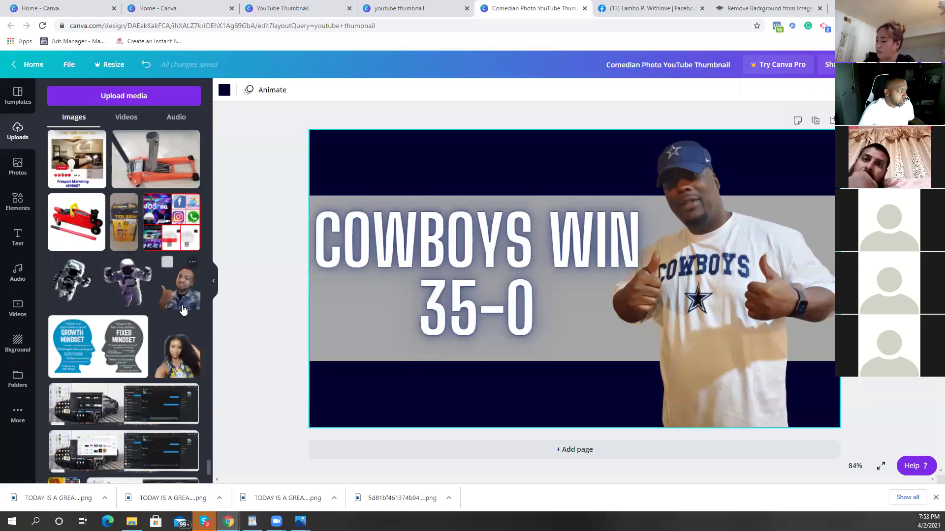
scroll(184, 303, down, 10)
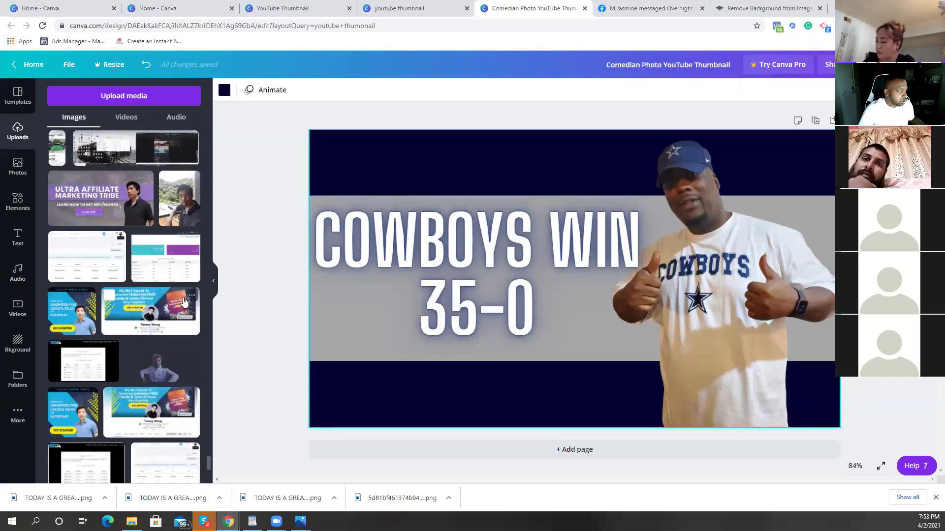
scroll(184, 296, down, 4)
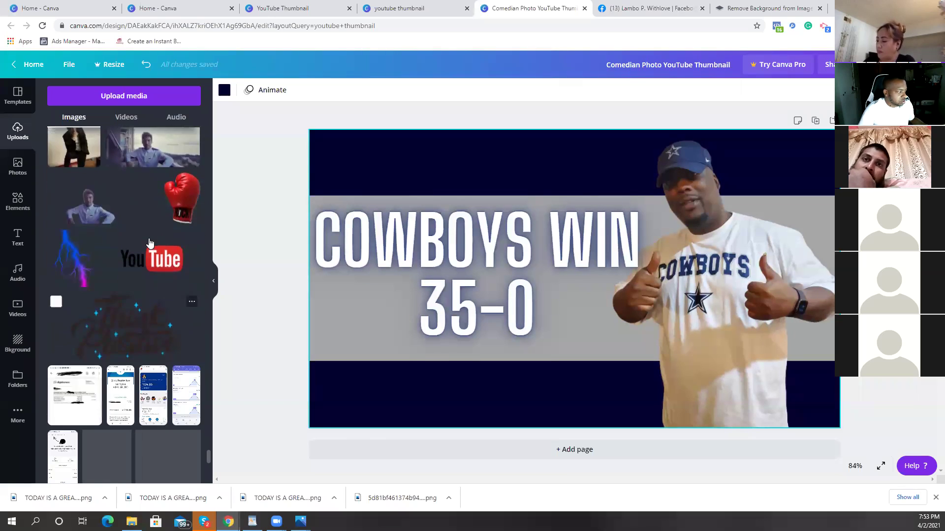
Step: Add the YouTube logo, shrink it to about two-thirds and place it bottom right
click(152, 260)
drag(564, 408, 709, 260)
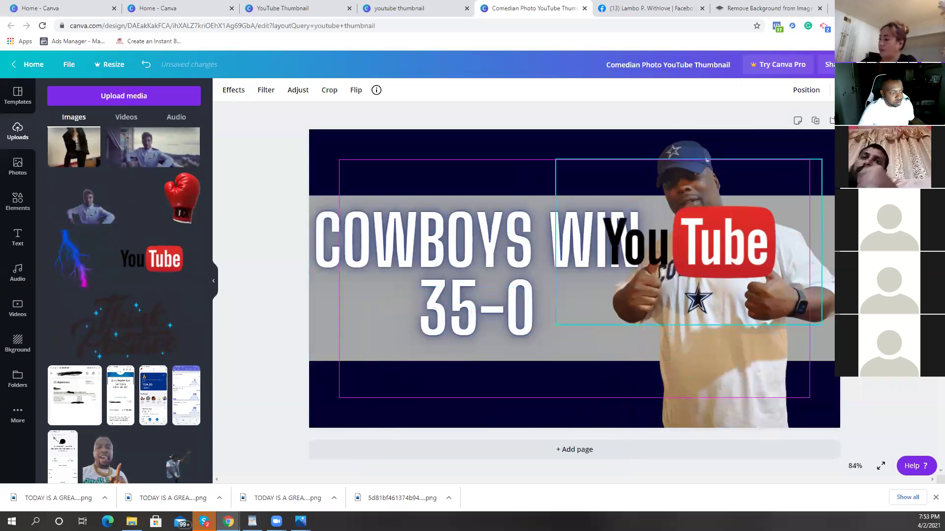
drag(821, 160, 731, 412)
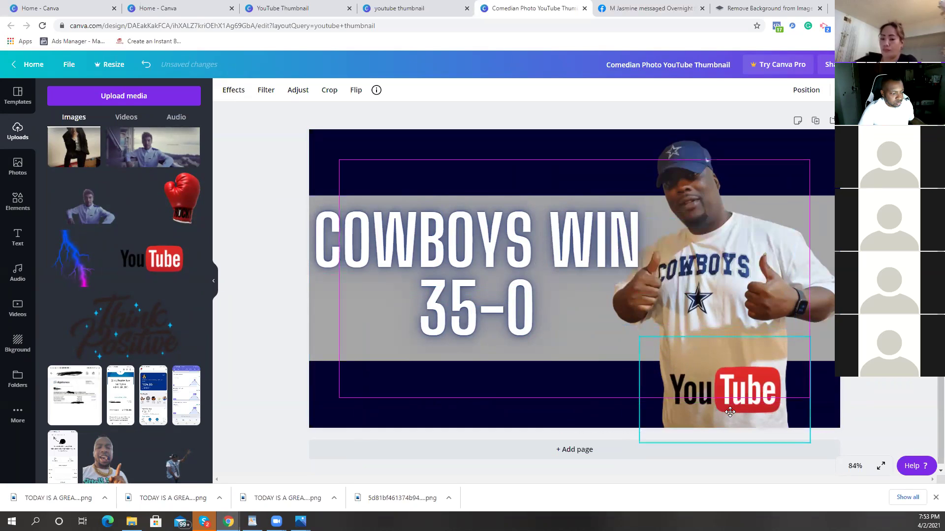
click(860, 386)
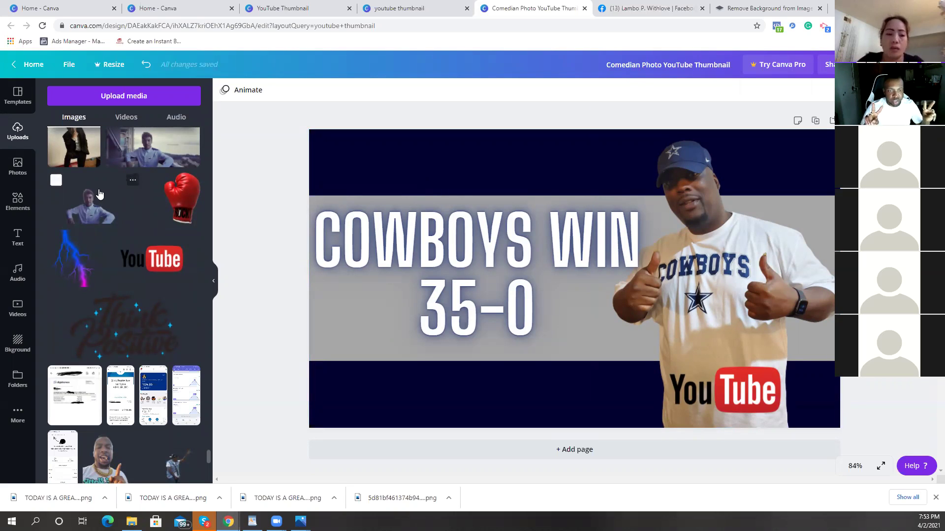
click(16, 196)
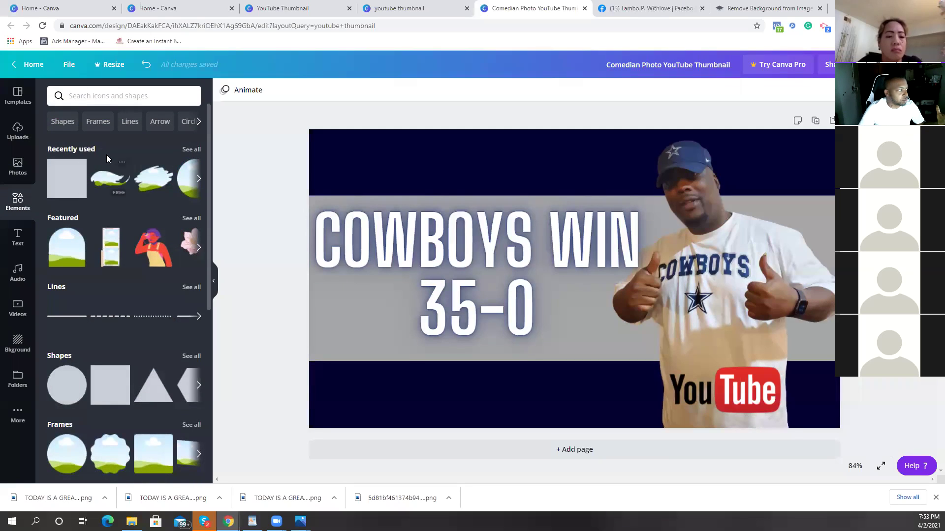
Step: Search the Elements library for 'think emoji' and scroll through the results
click(124, 96)
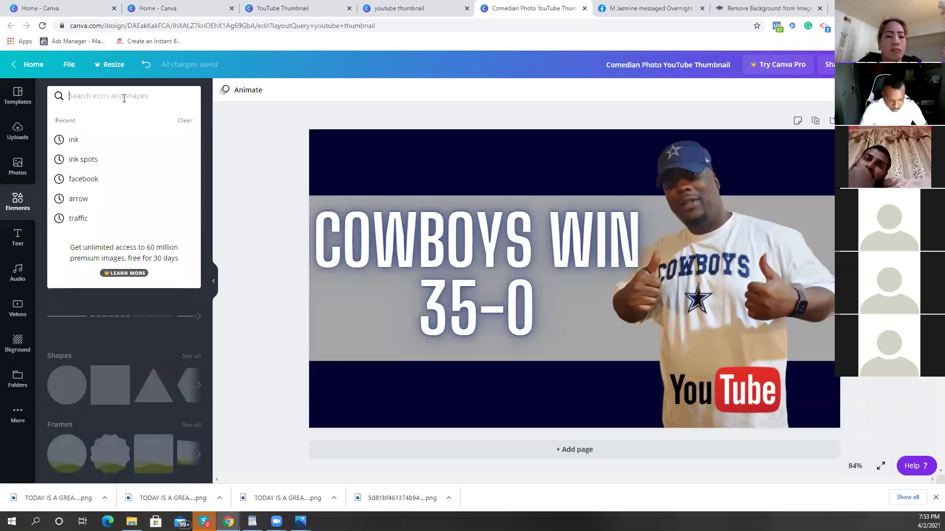
text(think emo)
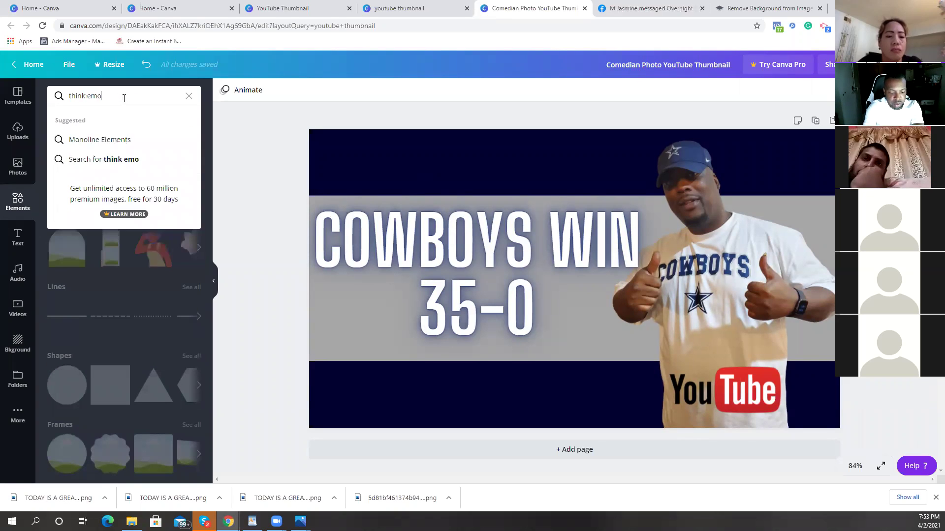
key(Return)
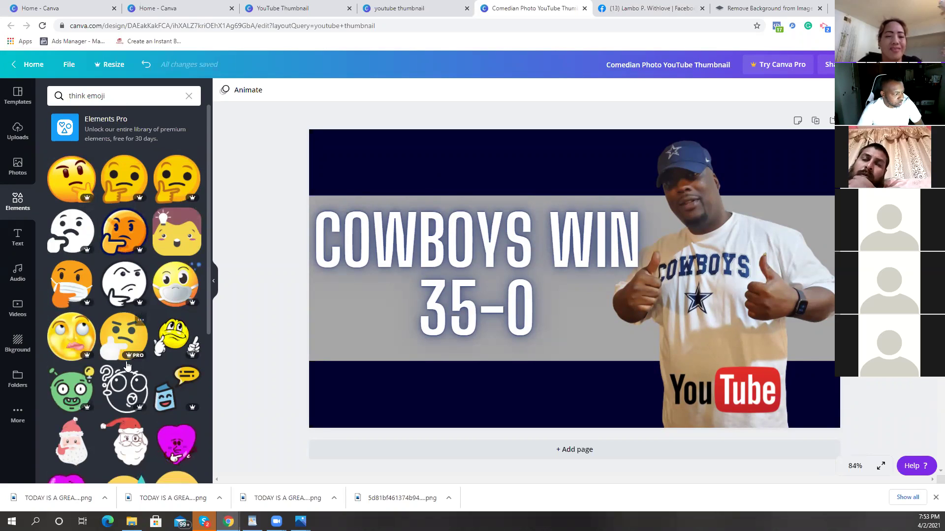
scroll(103, 354, down, 2)
scroll(138, 394, down, 2)
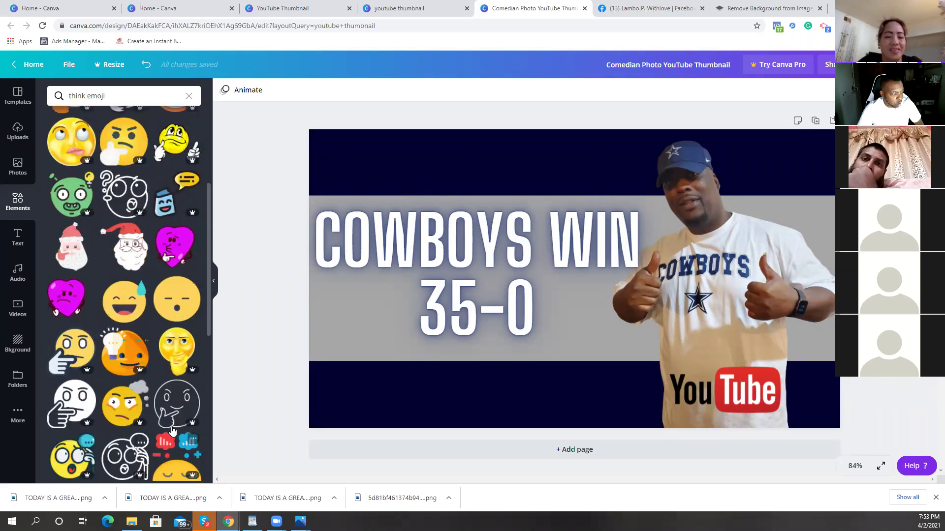
scroll(147, 405, down, 2)
scroll(146, 405, up, 6)
Step: Change the search to just 'emoji' and browse the emoji graphics
click(79, 97)
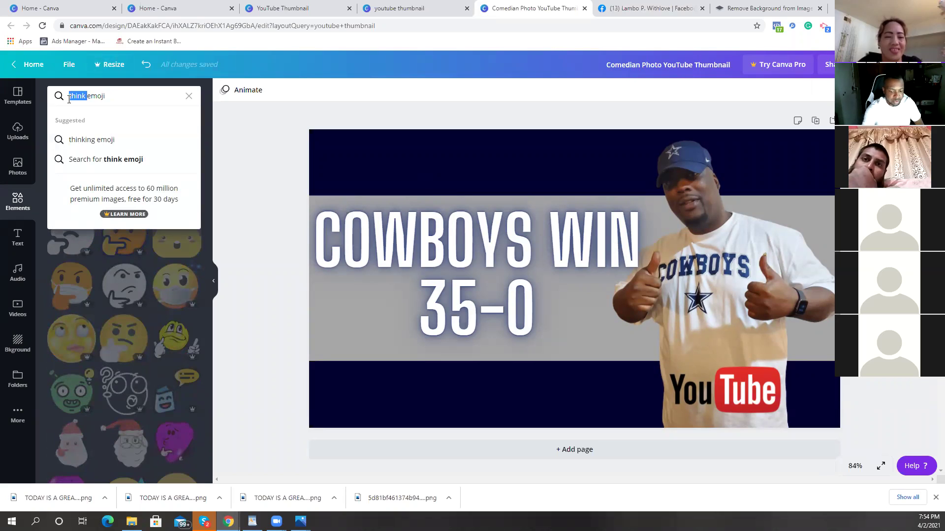
key(BackSpace)
key(Return)
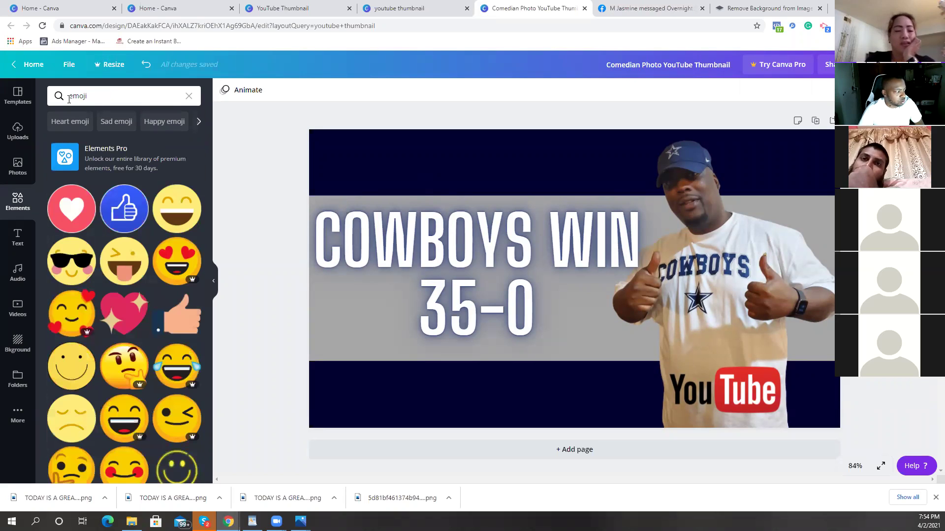
click(90, 96)
double_click(91, 97)
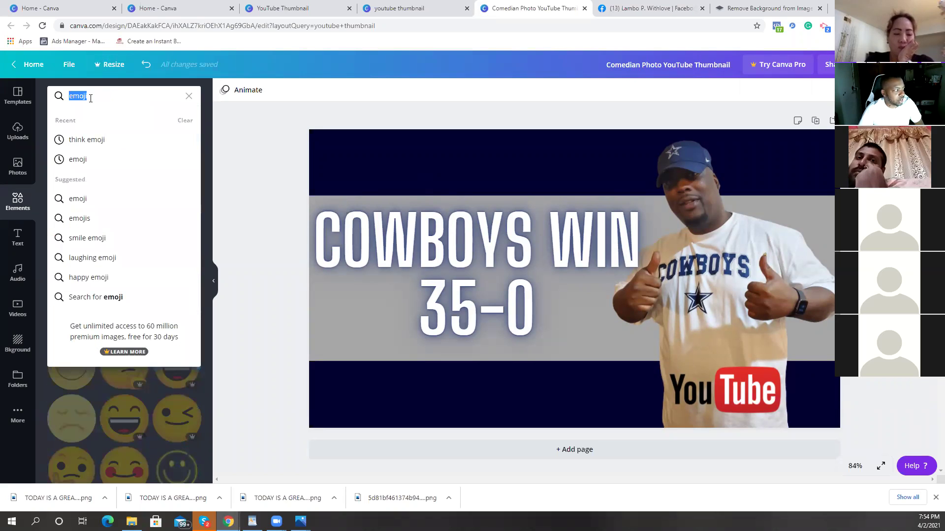
click(164, 117)
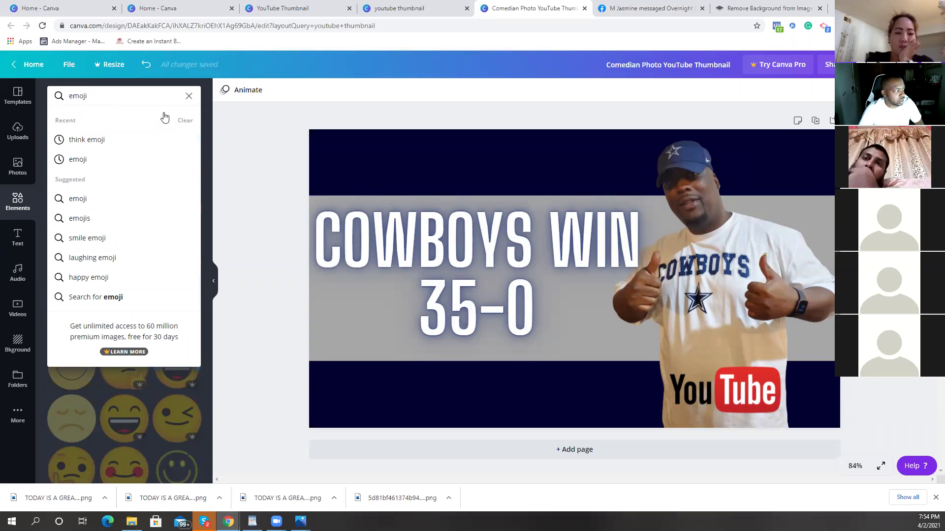
click(22, 205)
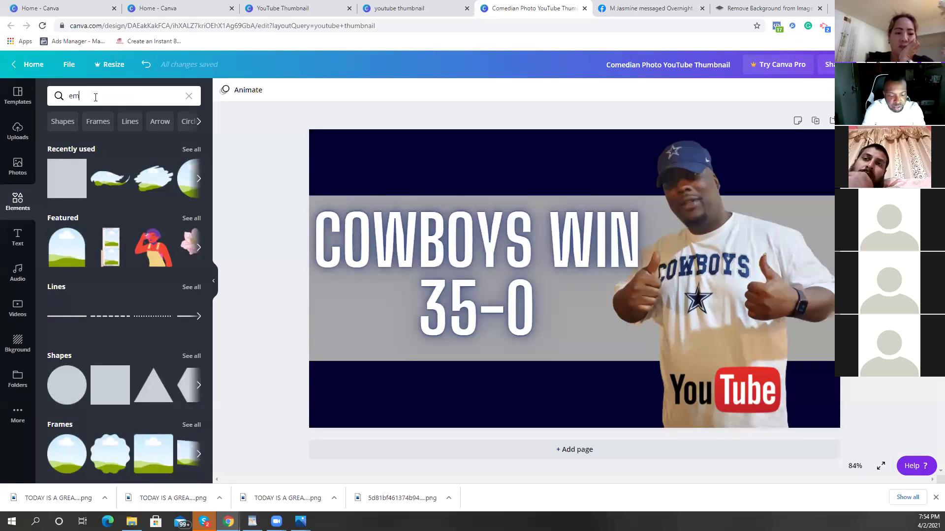
key(Return)
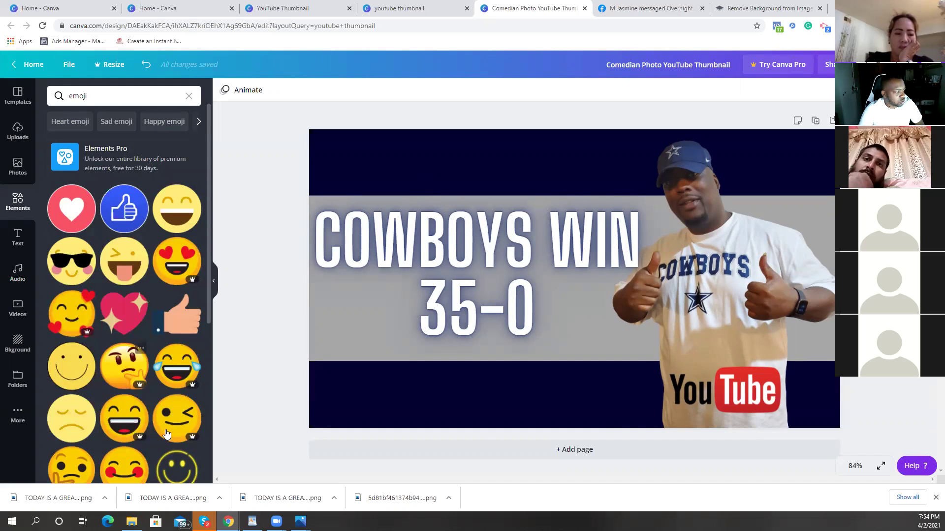
scroll(136, 312, down, 1)
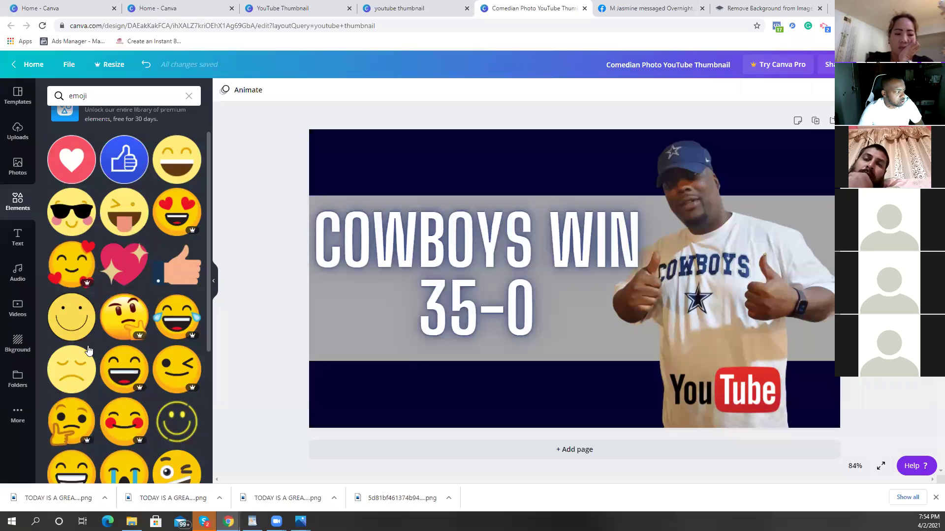
scroll(82, 363, down, 1)
scroll(81, 363, down, 2)
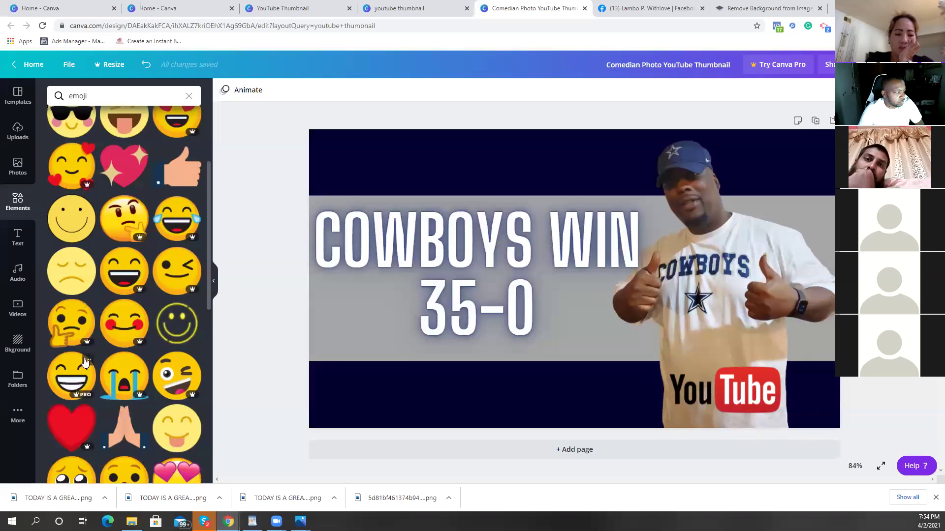
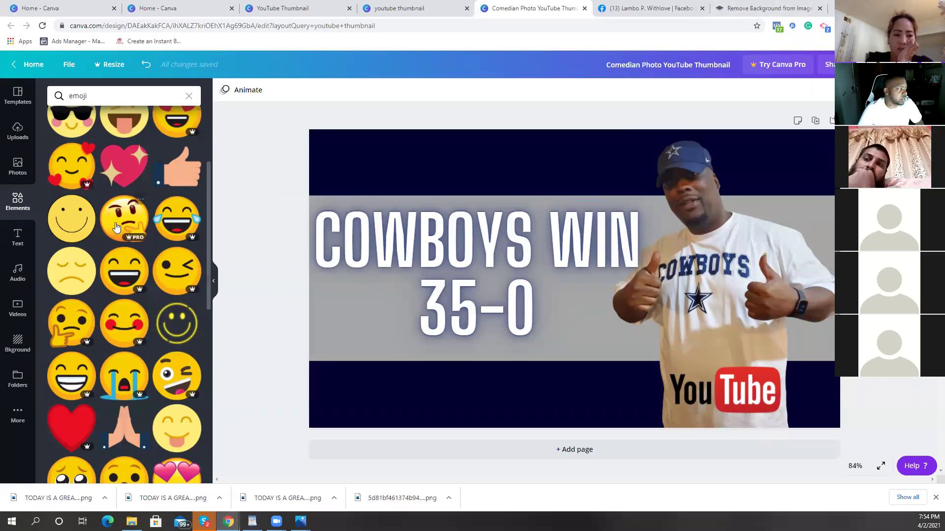
Step: Scroll down and back up through the emoji results in the Elements panel
scroll(115, 215, down, 10)
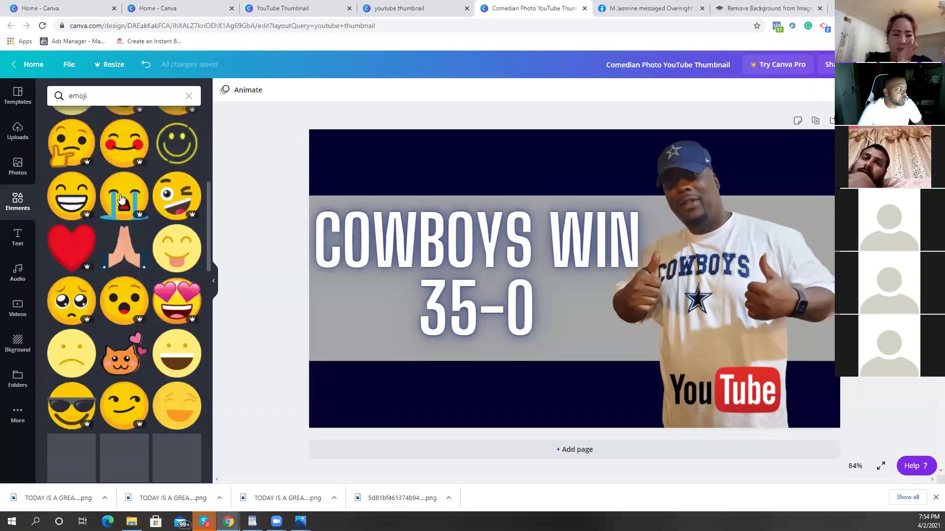
scroll(170, 226, up, 5)
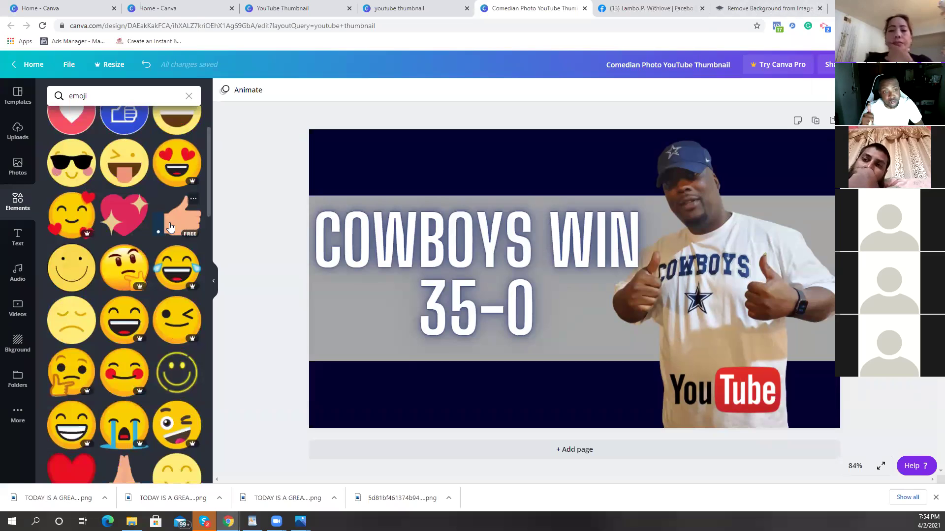
Step: In a new tab, search for getemoji.com and browse its emoji list
key(ctrl+t)
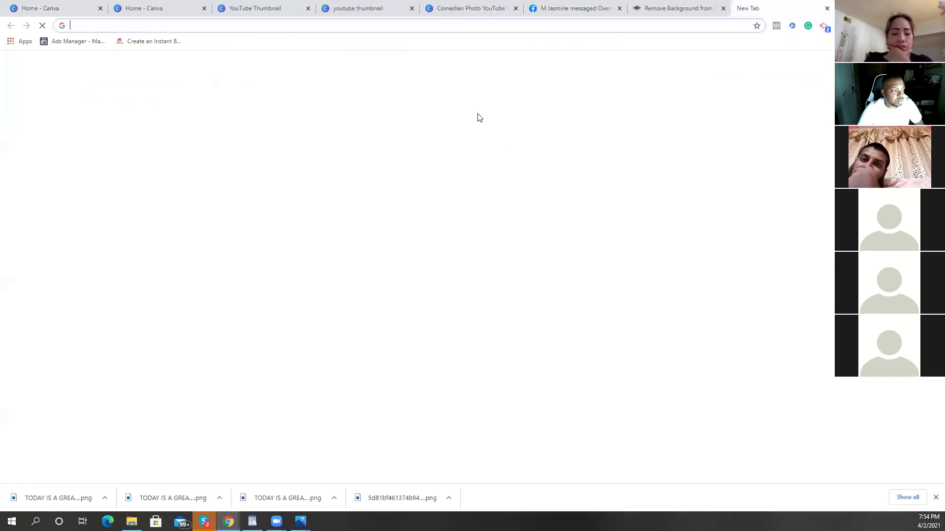
click(416, 199)
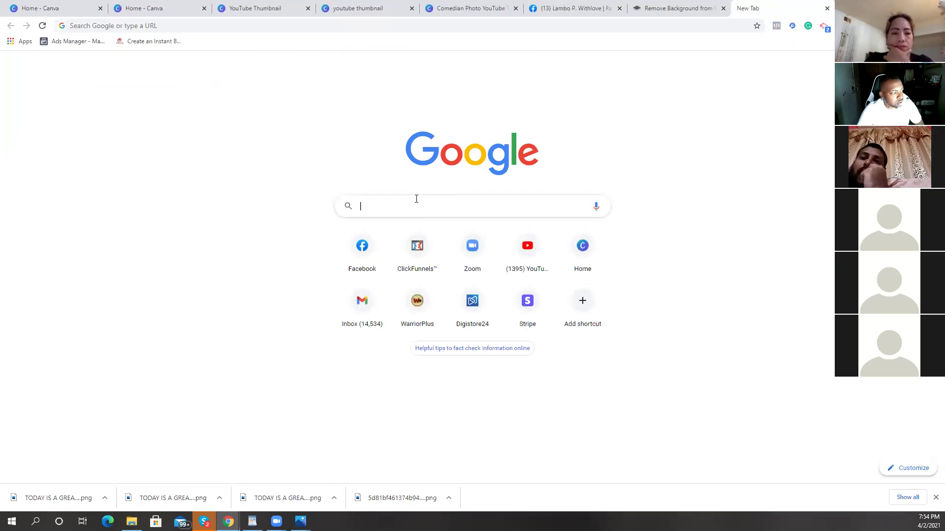
text(get)
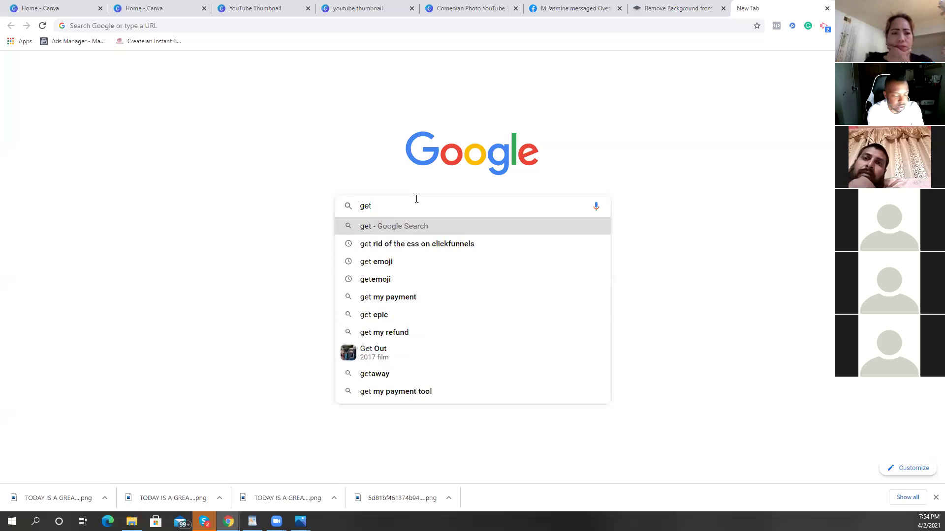
text(emoji)
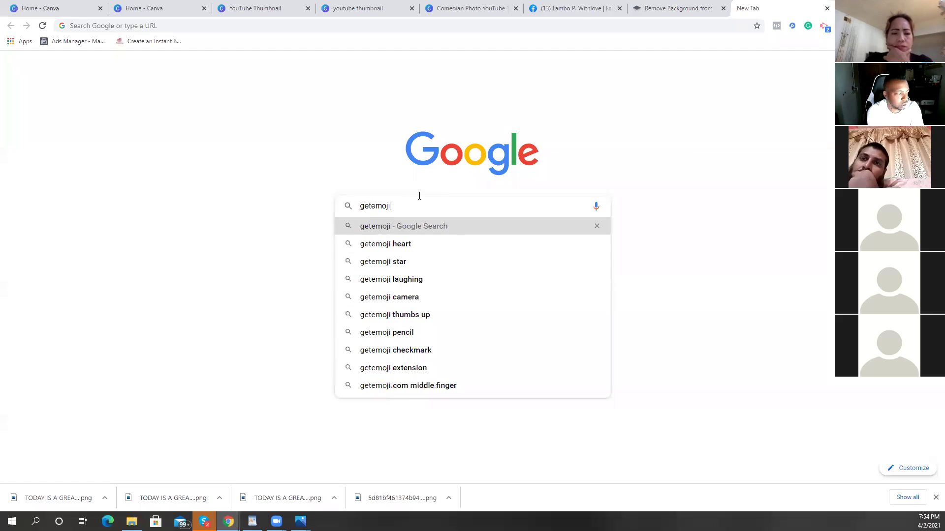
text(.com)
key(Return)
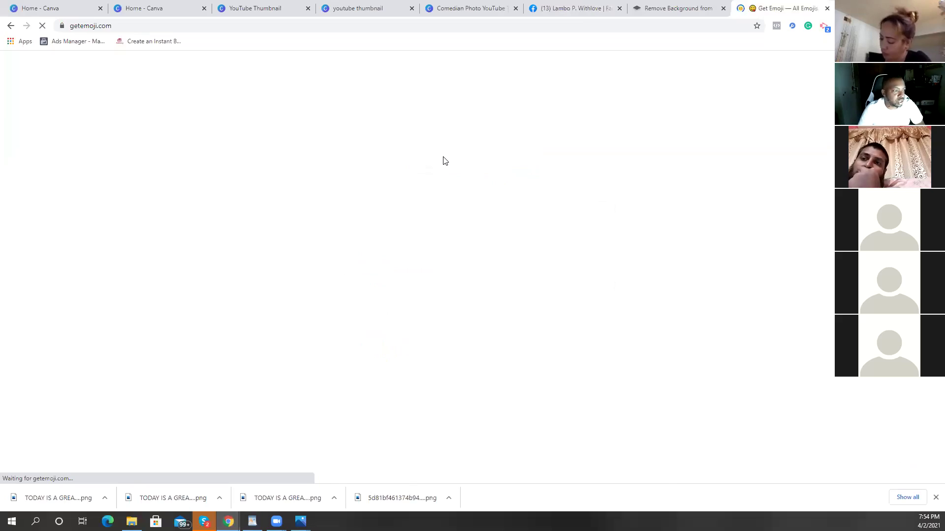
scroll(618, 272, down, 2)
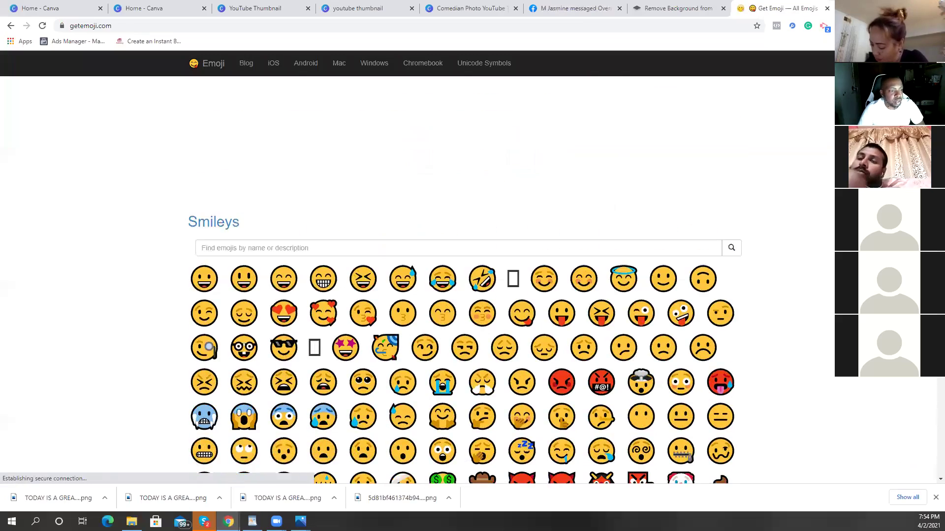
scroll(465, 275, down, 15)
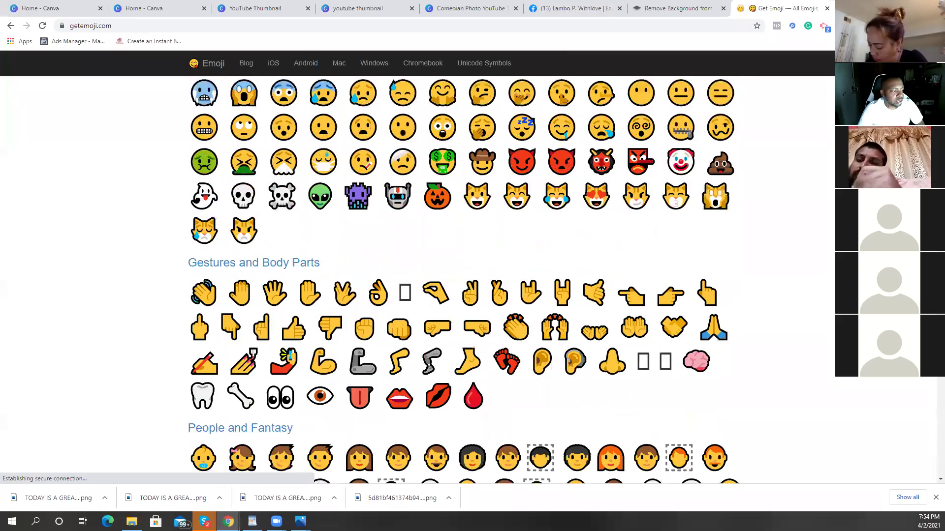
scroll(465, 275, down, 20)
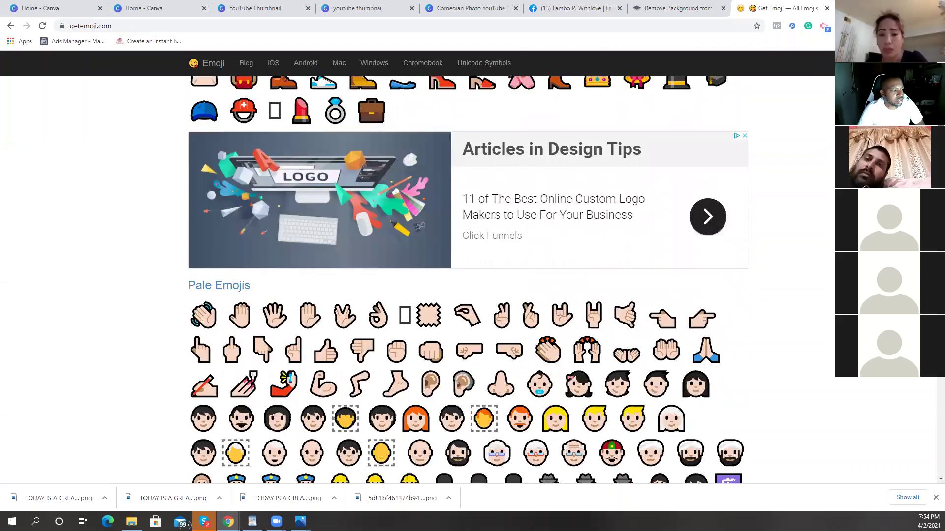
scroll(465, 276, down, 20)
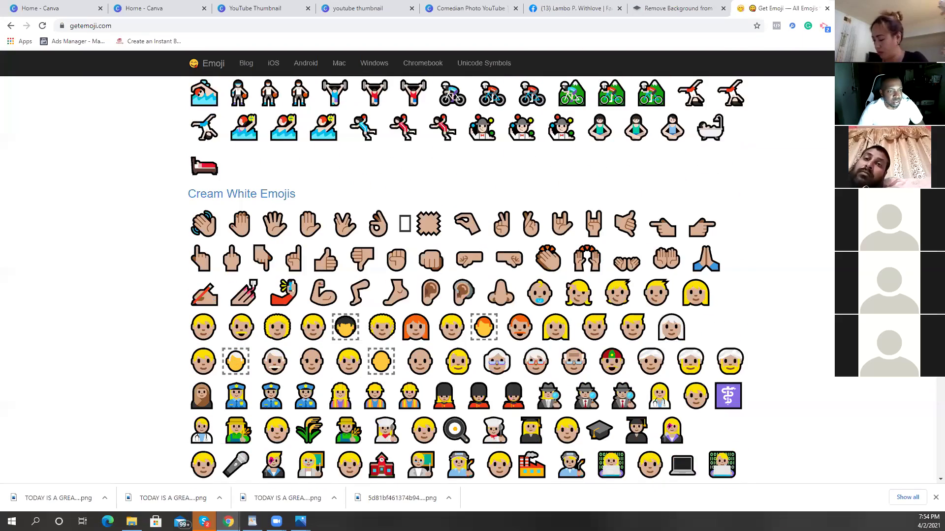
scroll(465, 276, up, 20)
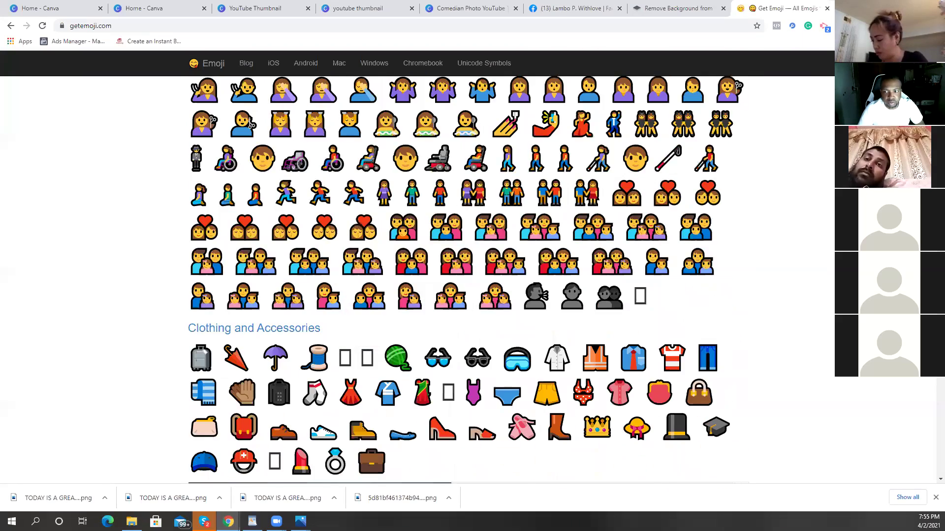
scroll(465, 276, up, 15)
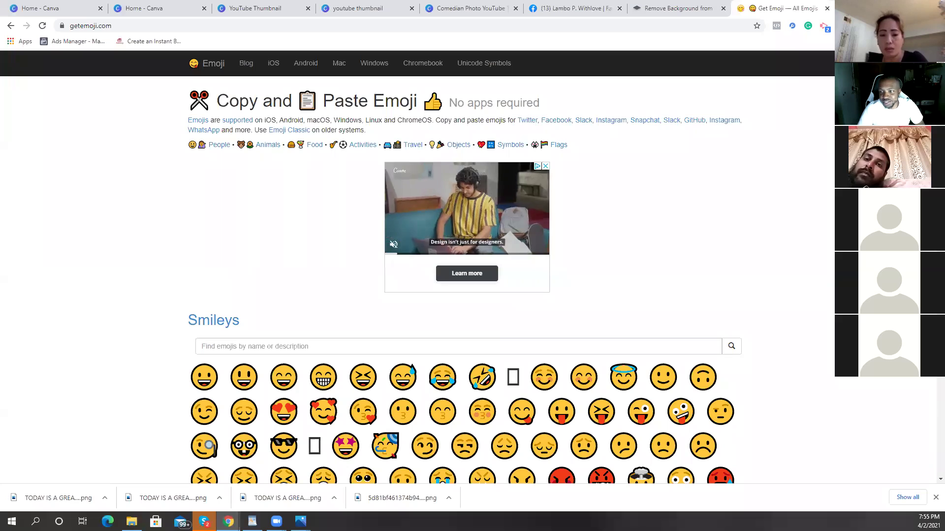
Step: Copy the getemoji.com web address from the address bar
click(120, 25)
drag(119, 26, 75, 29)
right_click(76, 30)
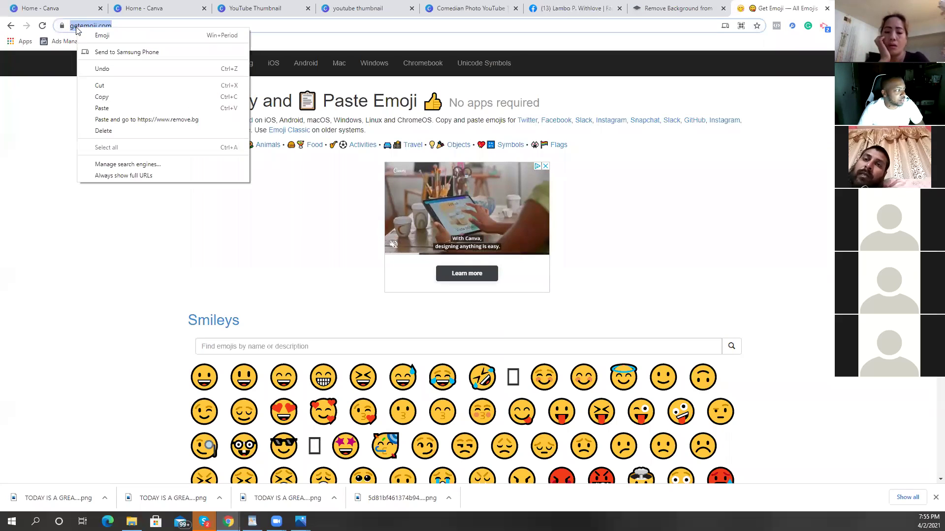
click(123, 96)
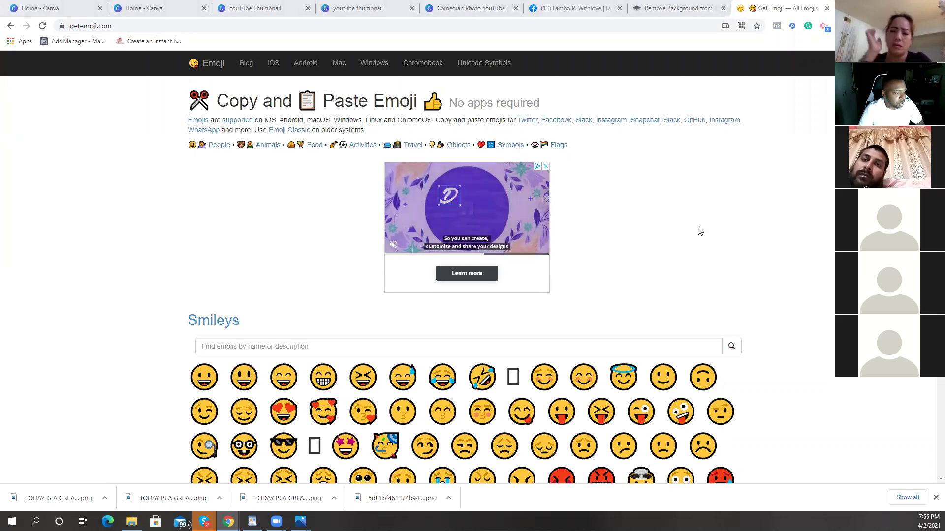
Step: Copy the smiling face with halo emoji and switch back to the Canva tab
scroll(674, 229, down, 3)
click(617, 226)
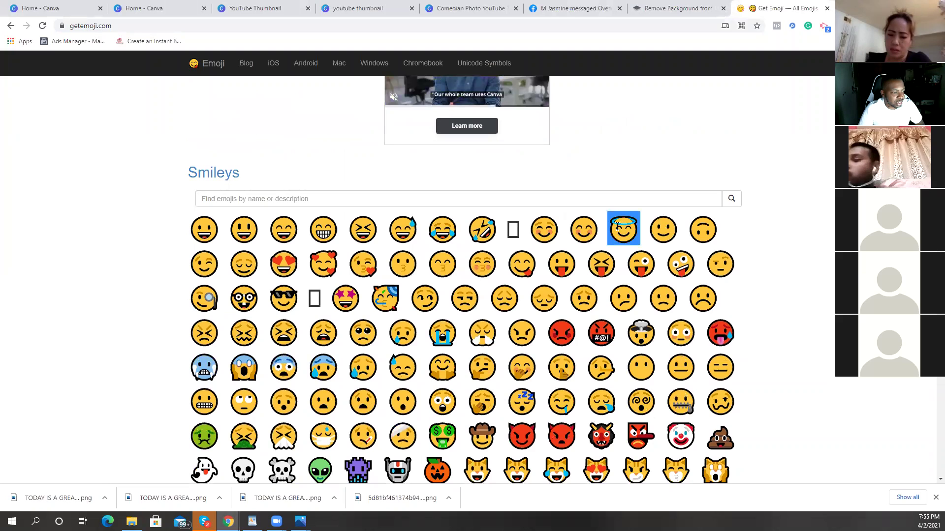
right_click(618, 227)
click(631, 233)
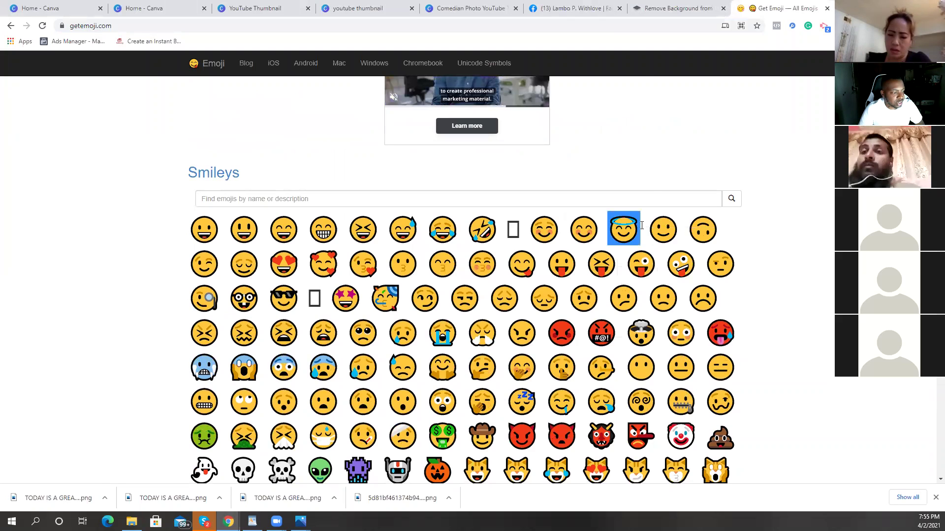
click(491, 7)
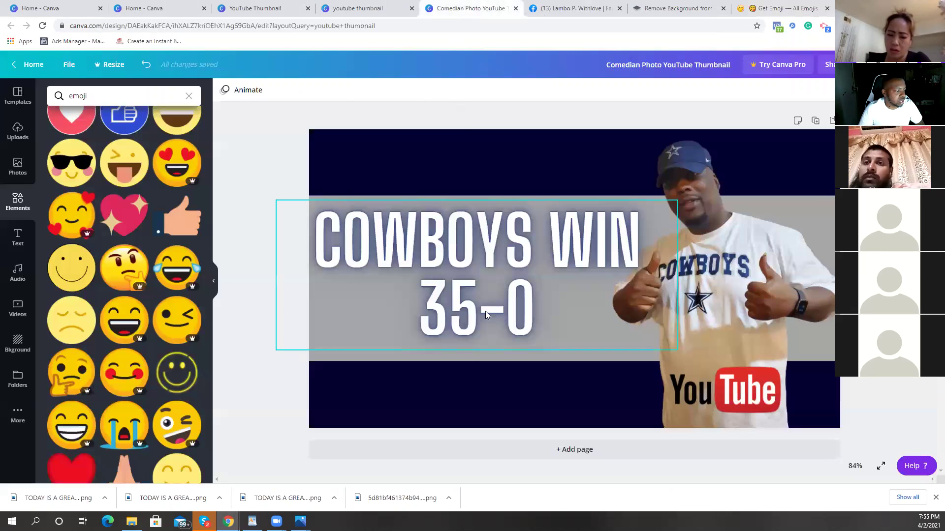
click(540, 307)
click(540, 307)
right_click(546, 312)
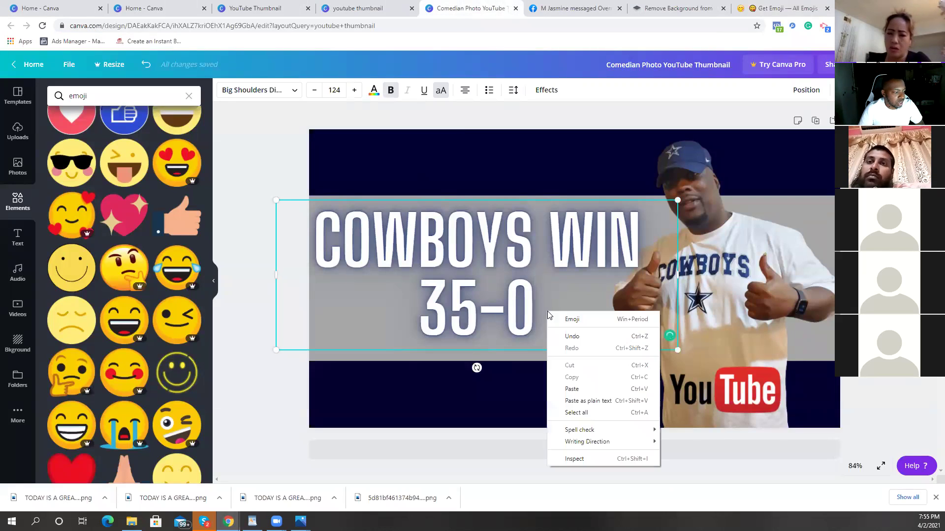
click(581, 389)
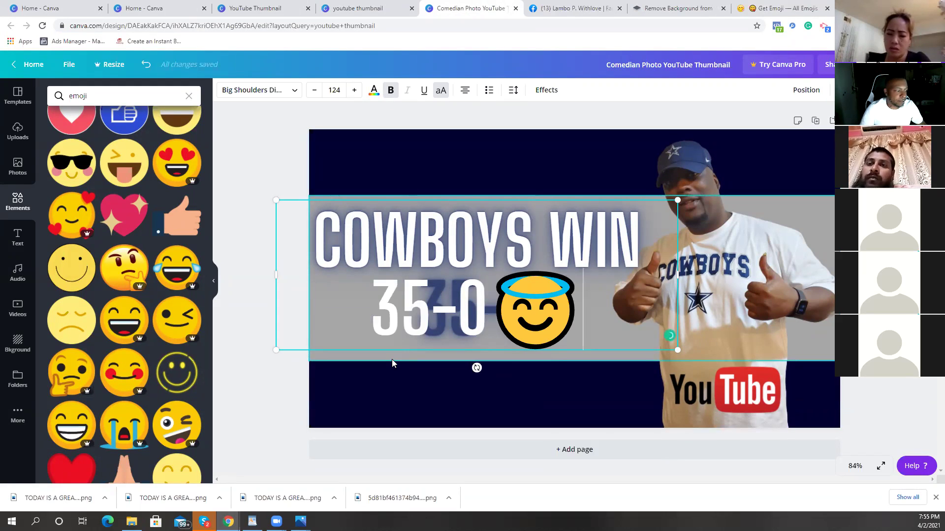
key(BackSpace)
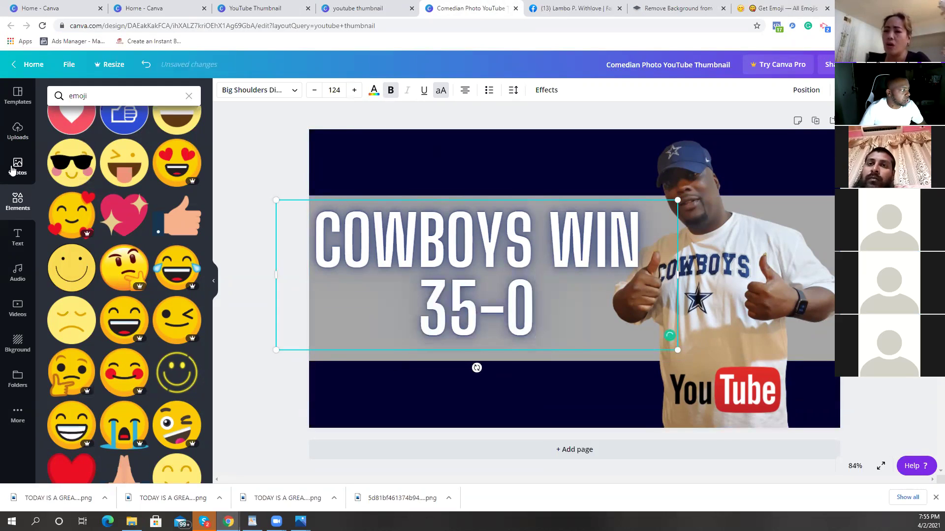
click(18, 237)
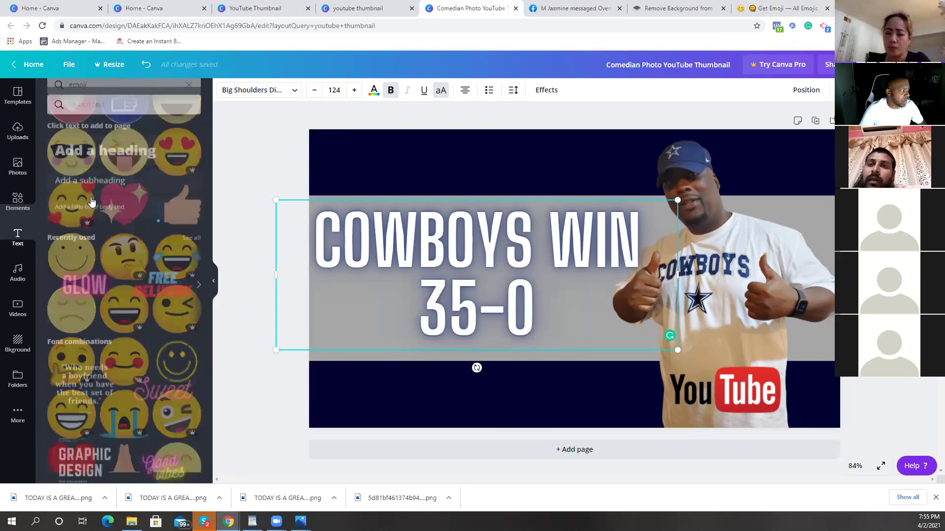
click(126, 148)
right_click(572, 312)
click(607, 327)
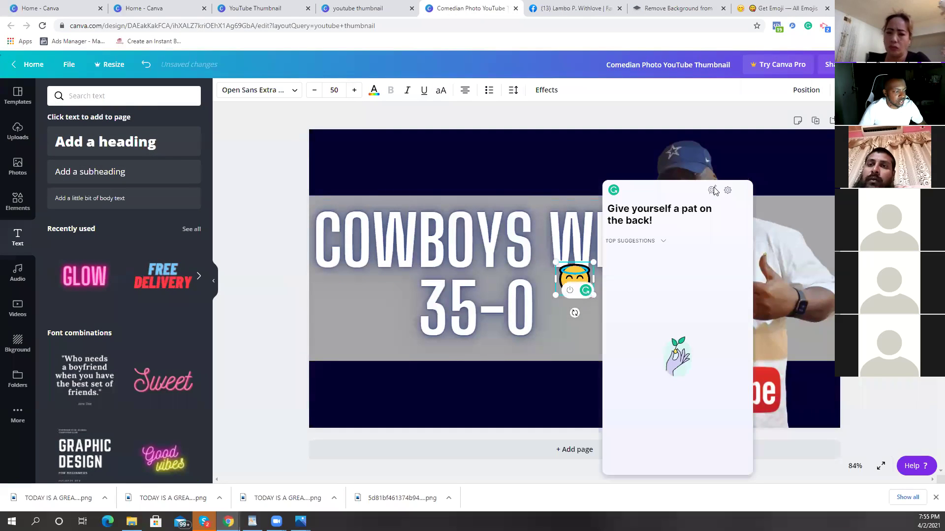
drag(595, 266, 694, 174)
click(743, 190)
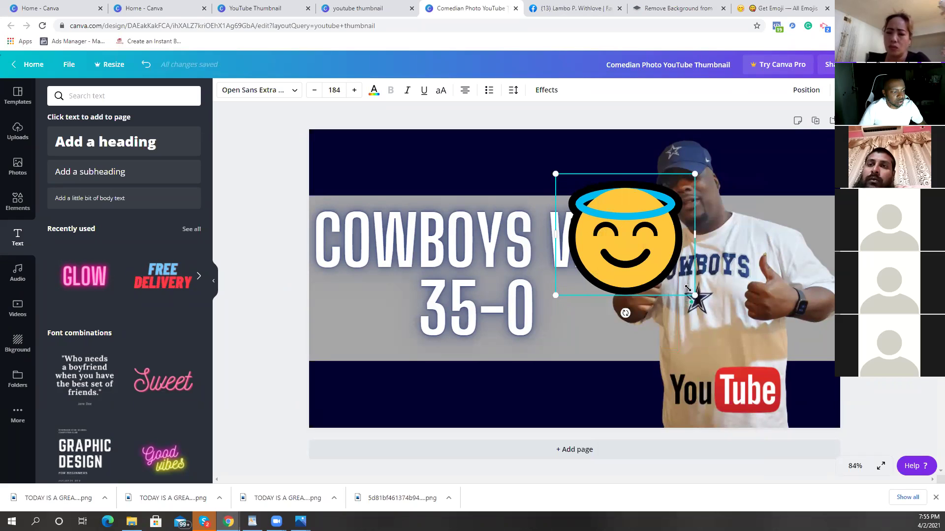
drag(555, 174, 557, 176)
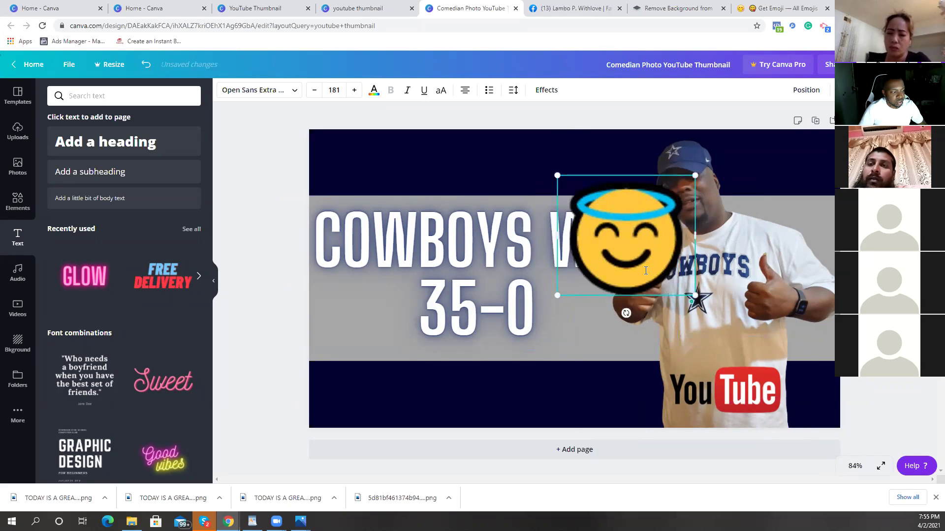
key(Delete)
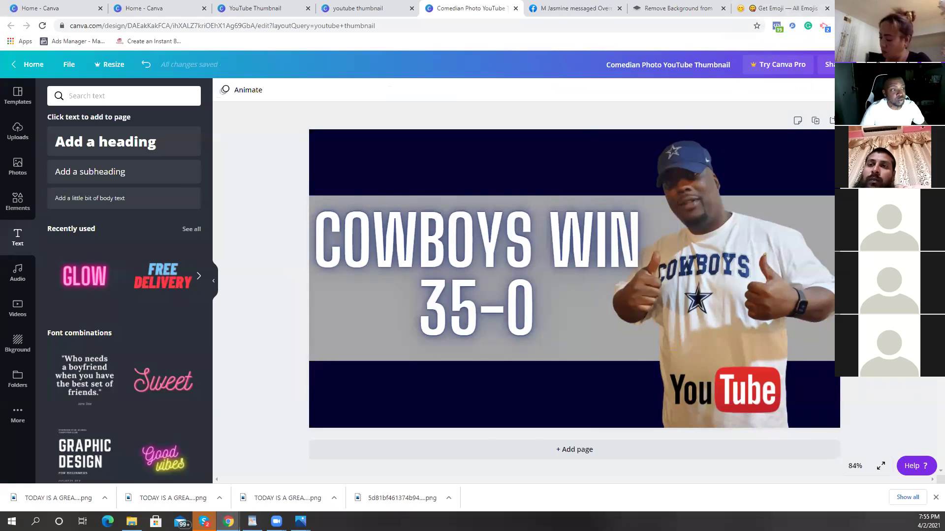
click(792, 8)
Step: Go to Google and search for 'emoji'
click(555, 29)
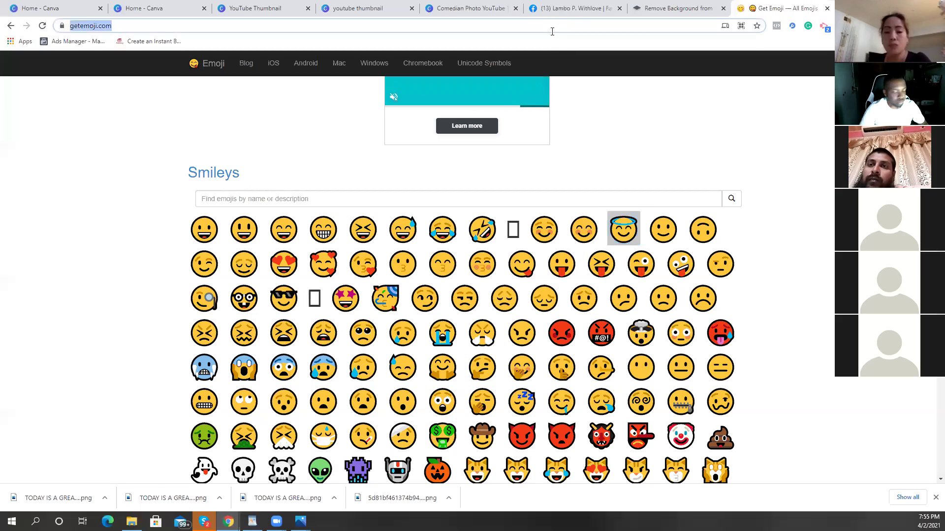
text(google)
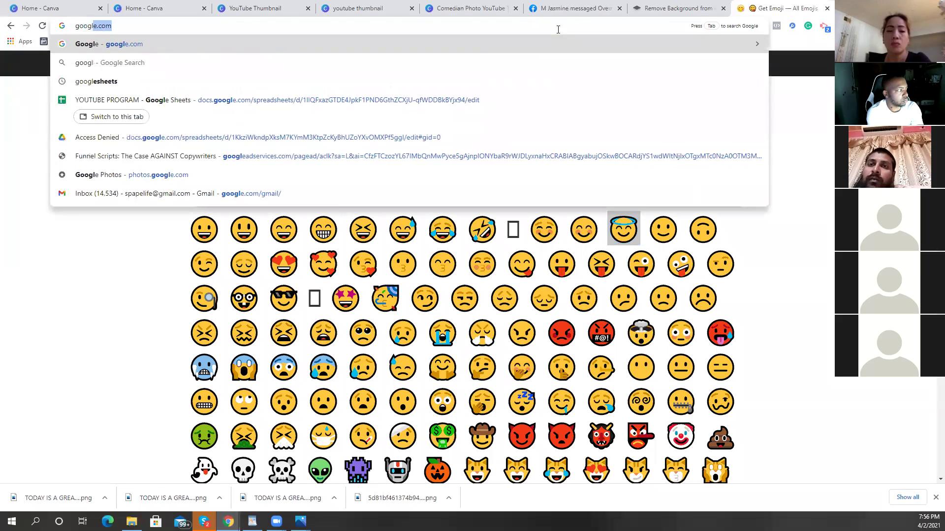
key(Return)
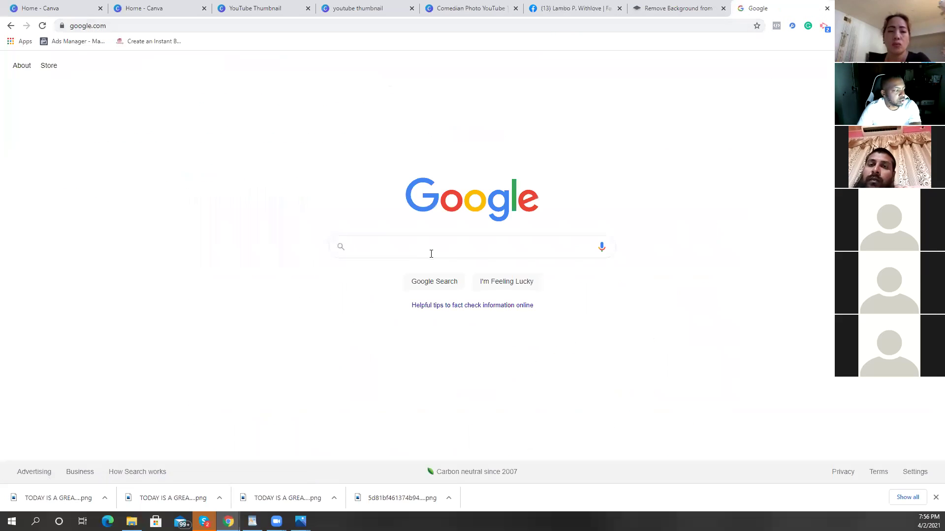
text(emoji)
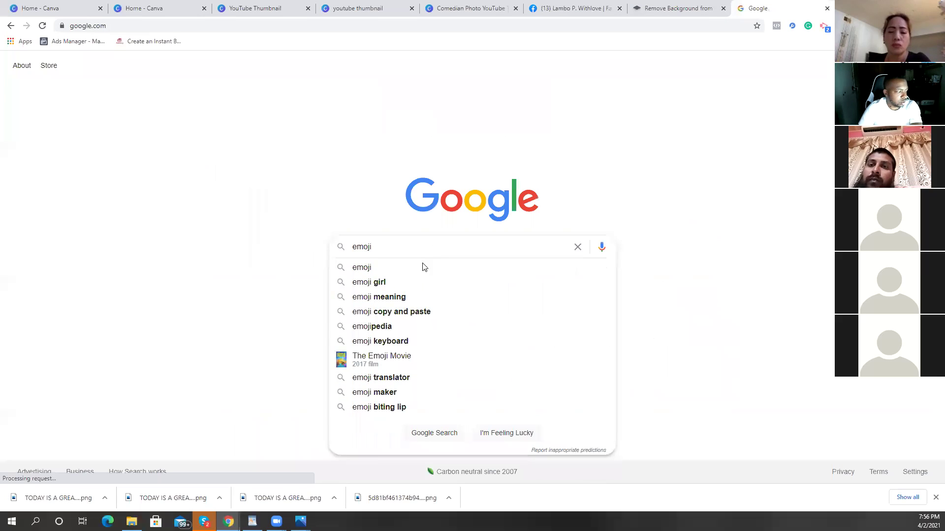
click(422, 267)
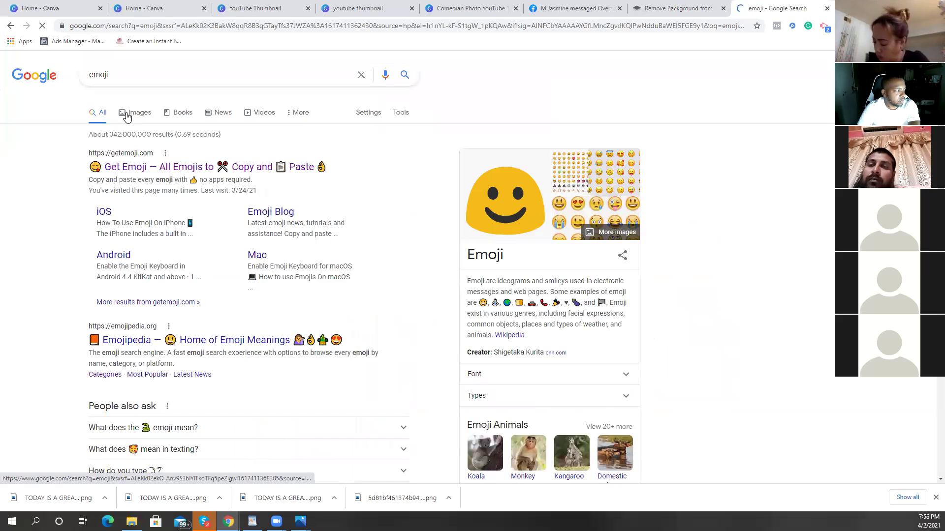
Step: Preview the Macmillan cartoon emoji in image results, then switch to the remove.bg tab
click(130, 115)
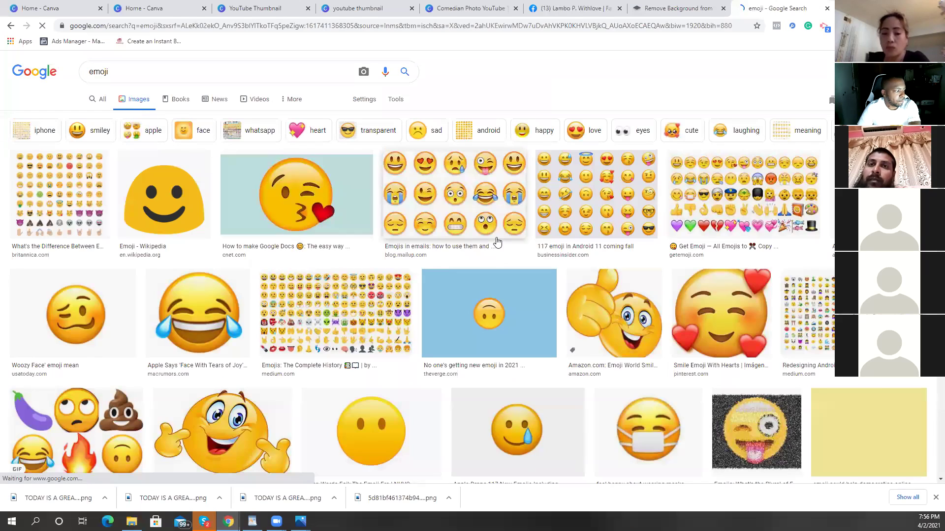
scroll(696, 249, down, 3)
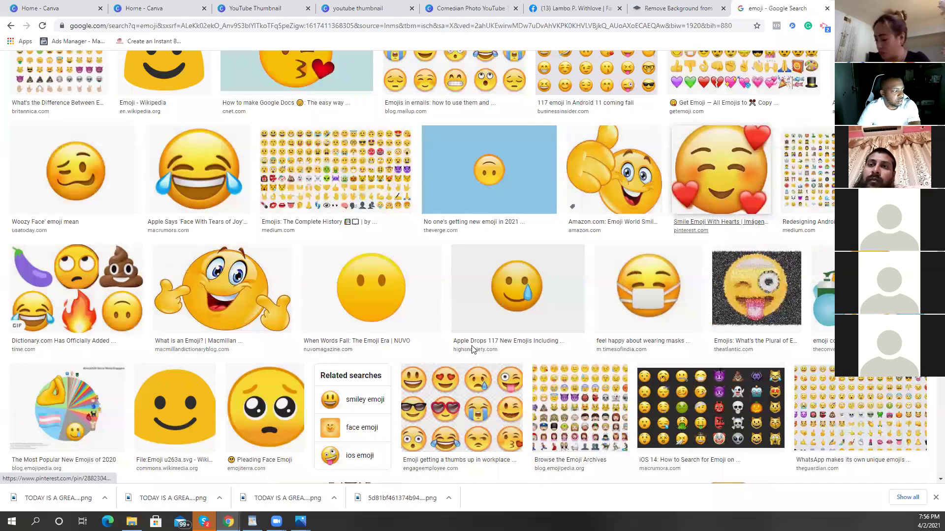
click(264, 310)
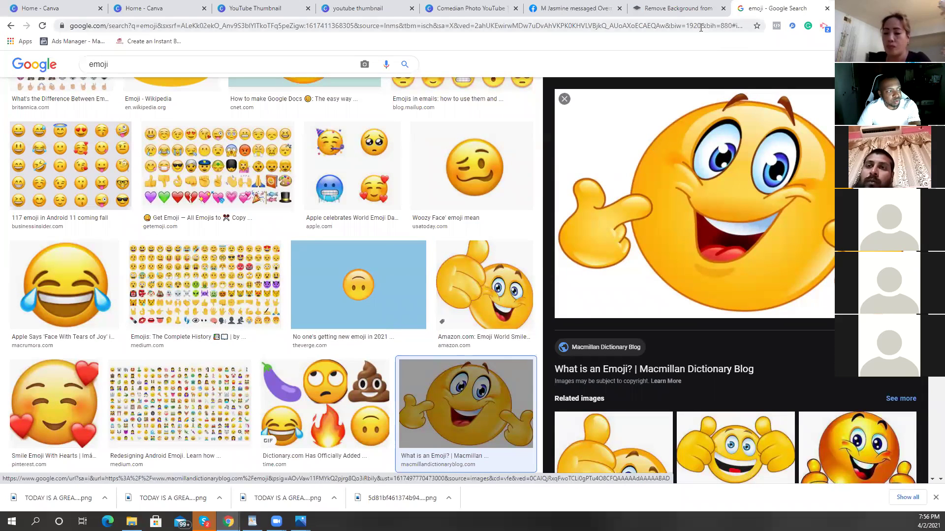
click(677, 9)
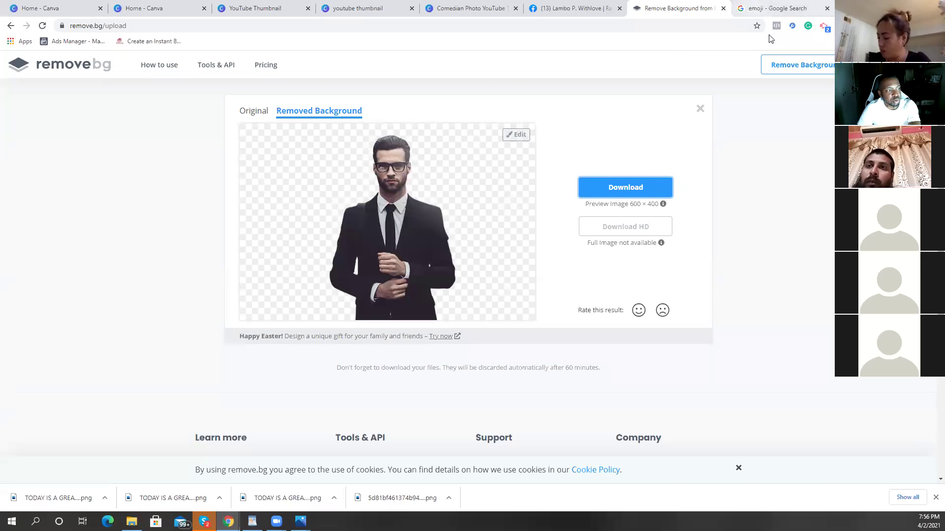
Step: Return to the 'emoji' Google Images tab and close the large pointing-smiley preview
click(780, 9)
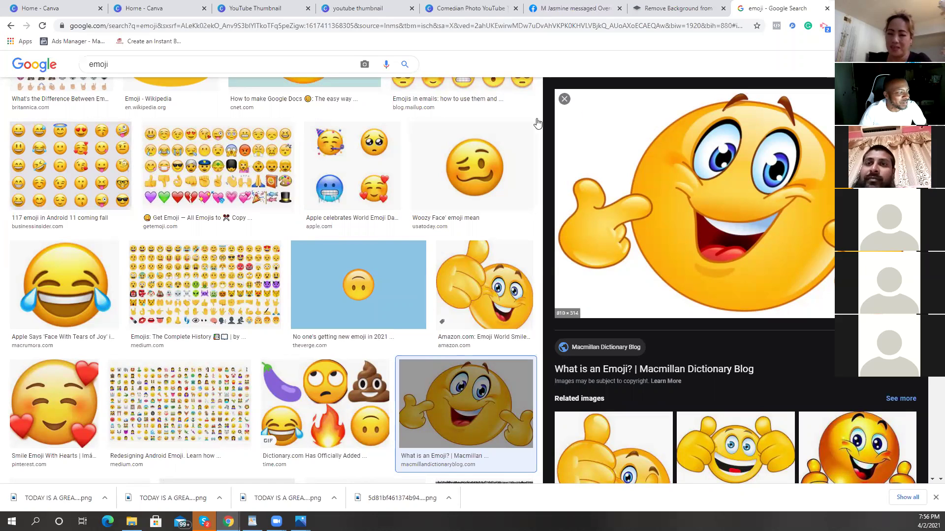
click(564, 99)
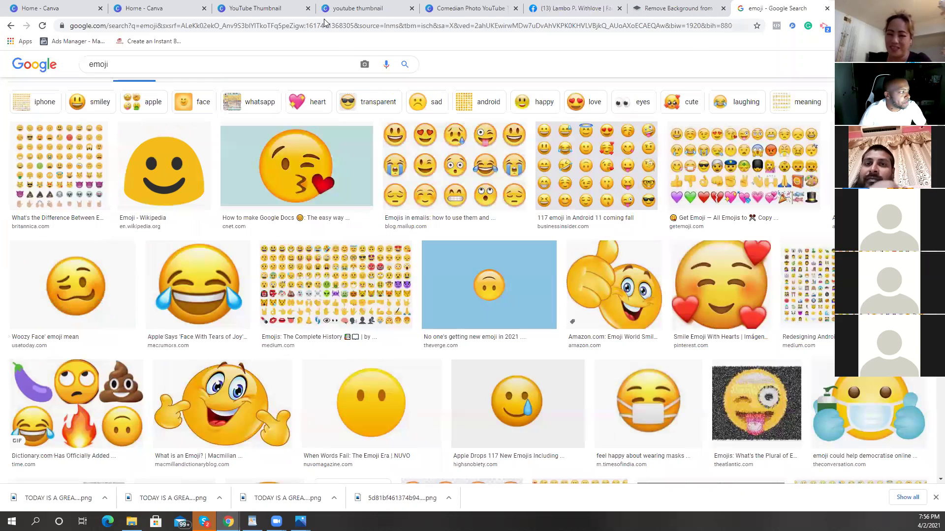
click(374, 25)
Step: Switch to the youtube thumbnail templates tab, then the Comedian Photo YouTube Thumbnail design
click(374, 8)
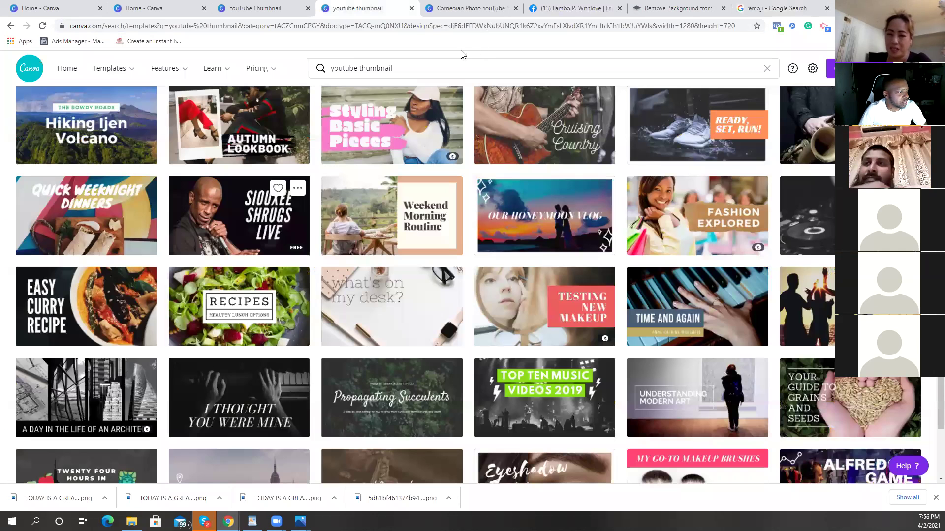
click(487, 9)
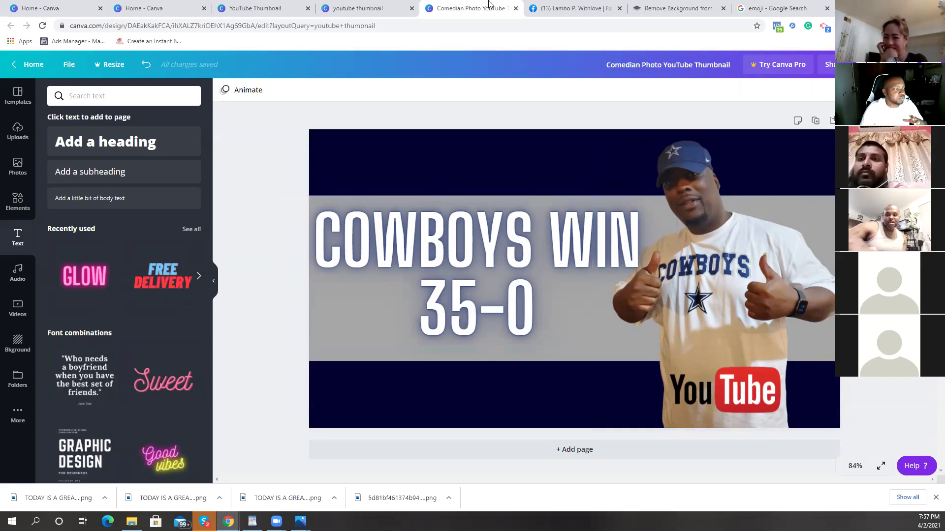
Step: Open YouTube in a new tab, scroll its home feed, and focus the search box
key(ctrl+t)
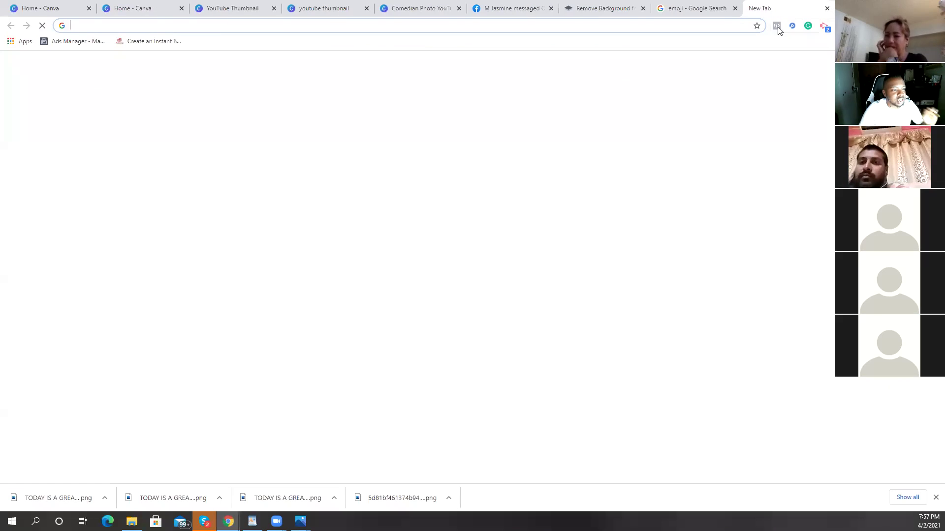
click(527, 248)
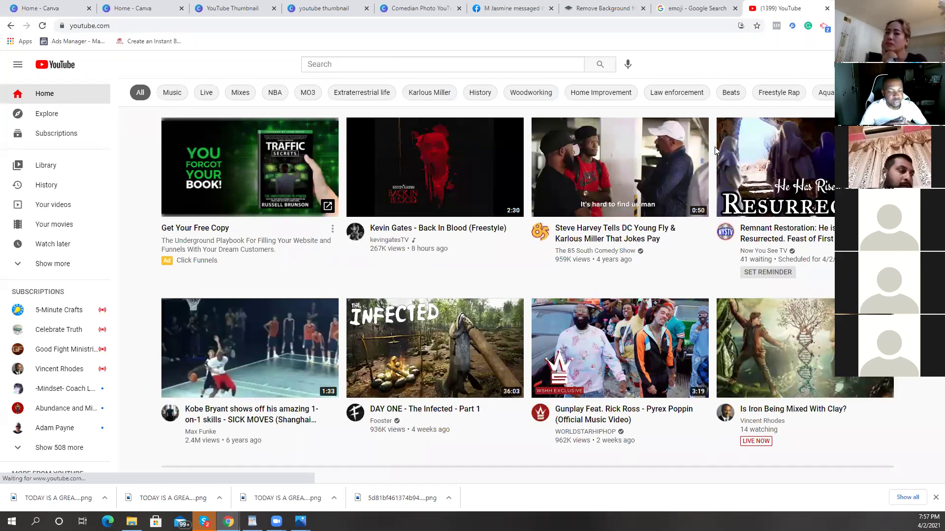
scroll(446, 169, down, 1)
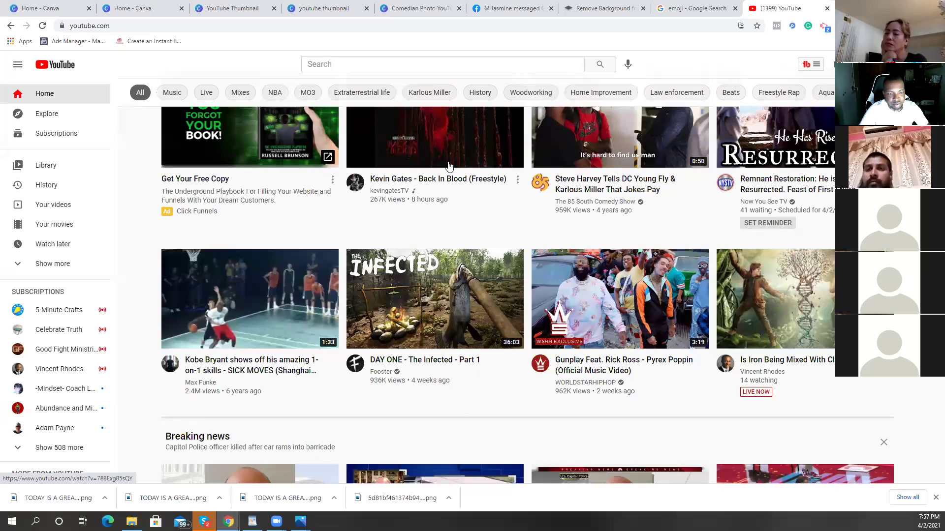
scroll(448, 165, down, 5)
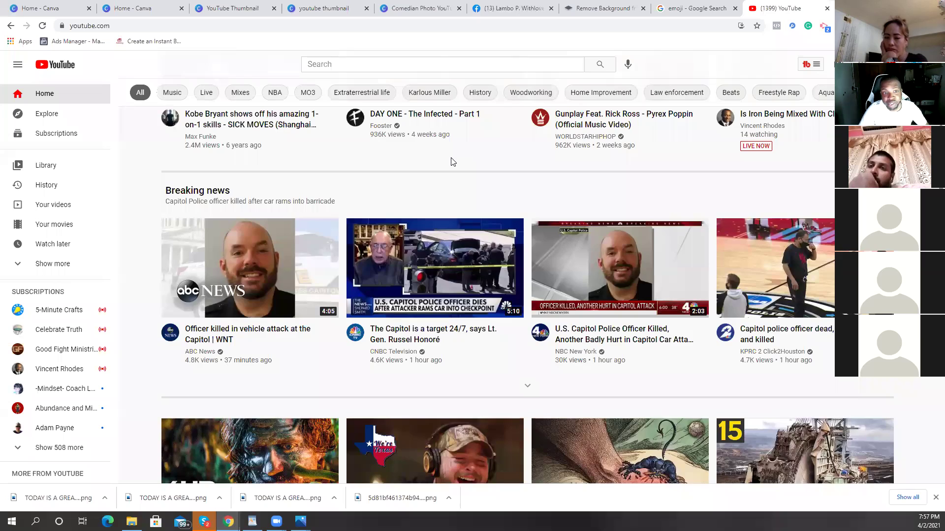
scroll(453, 162, up, 6)
click(383, 64)
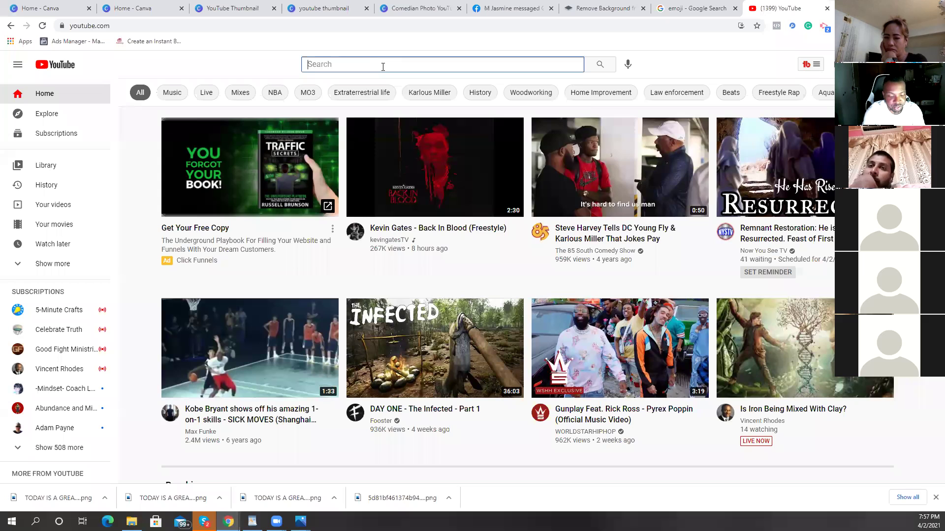
Step: Search YouTube for the make-money-online creator and open his channel page
text(wesley)
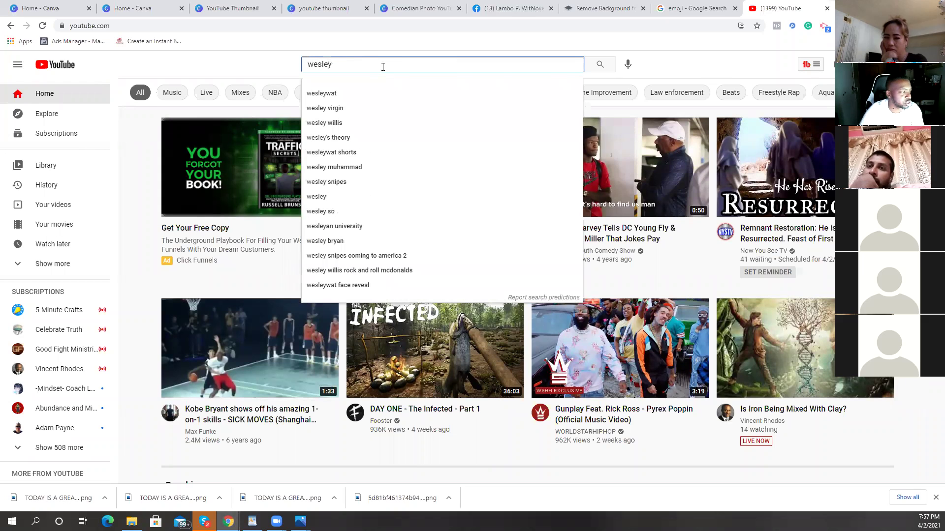
click(373, 109)
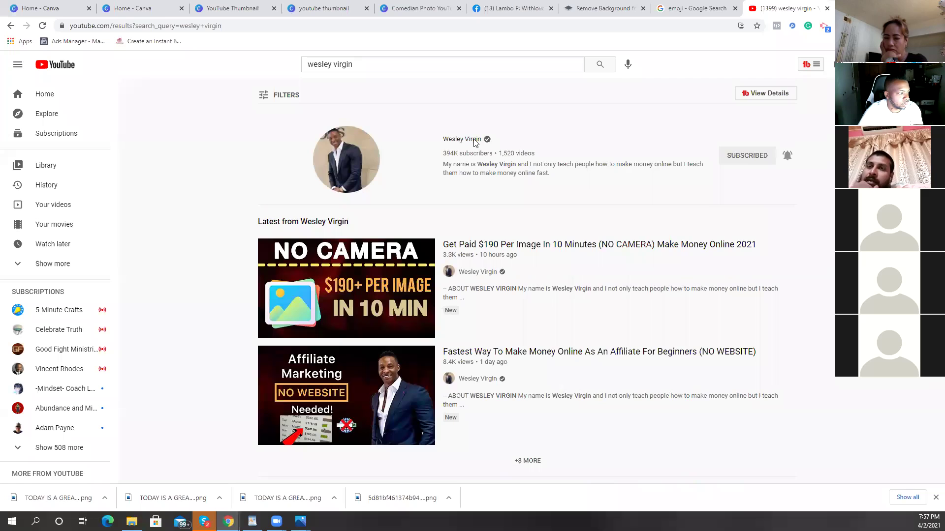
click(422, 141)
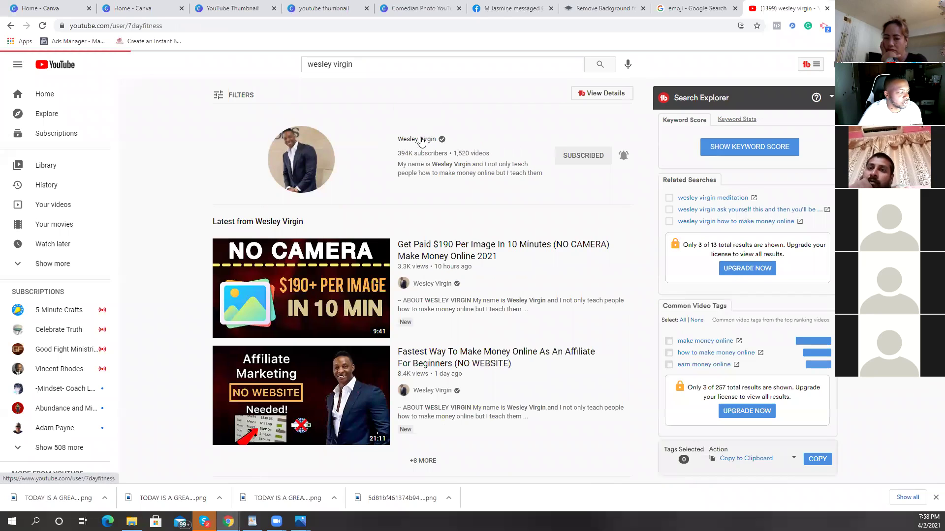
Step: Show the creator's Videos tab and scroll through the uploaded video thumbnails
click(290, 272)
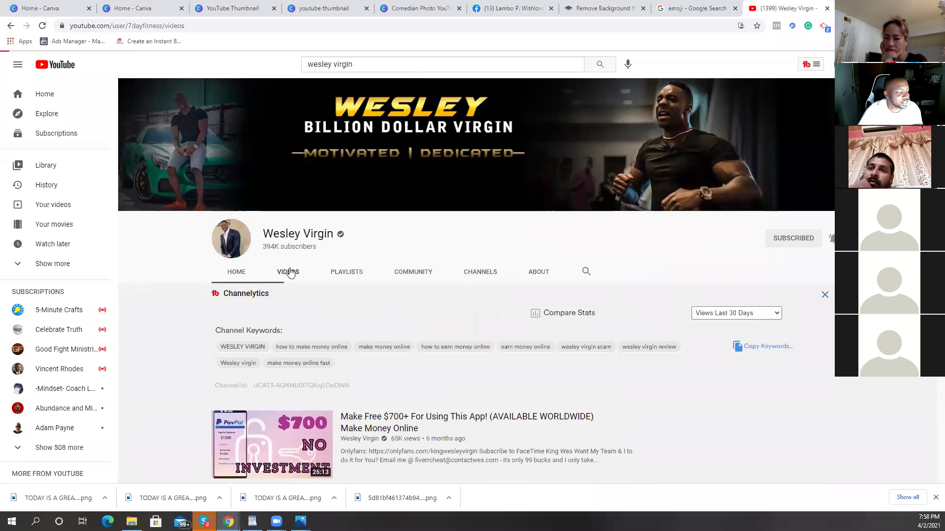
scroll(453, 230, down, 3)
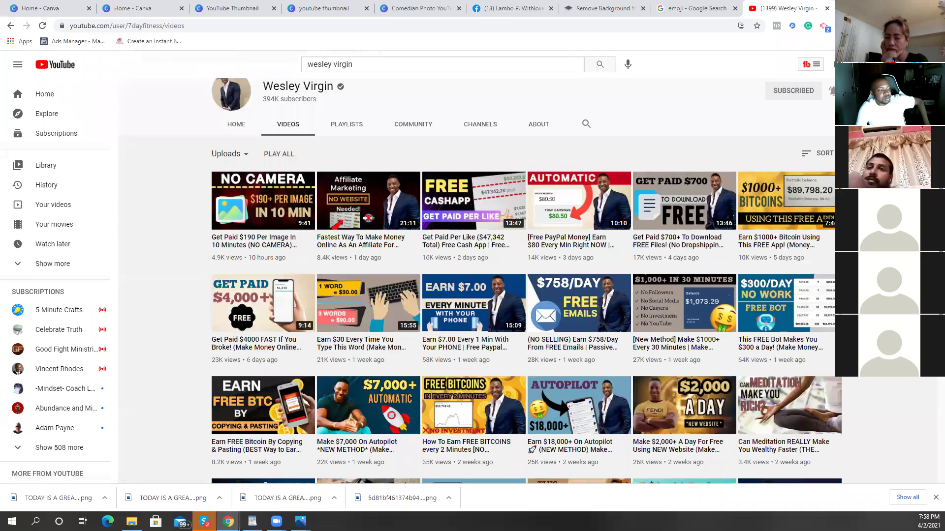
scroll(480, 282, down, 1)
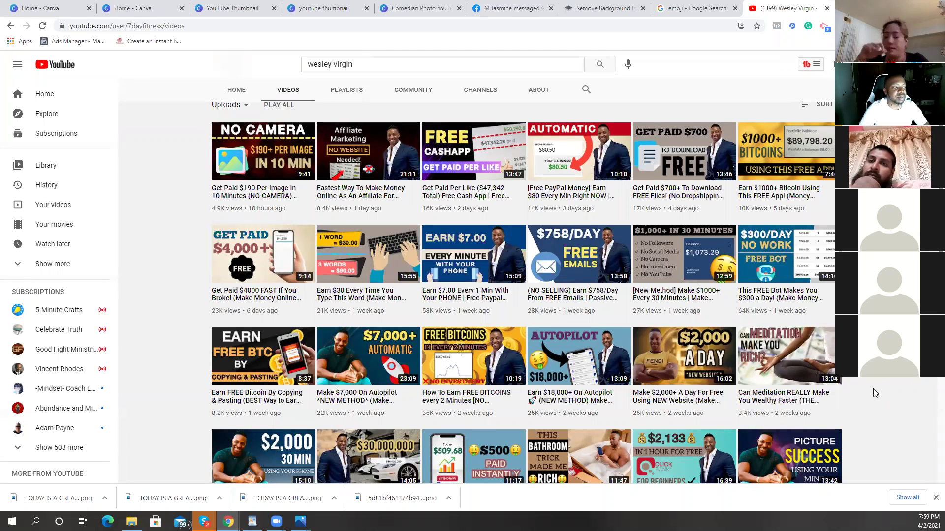
mouse_move(673, 215)
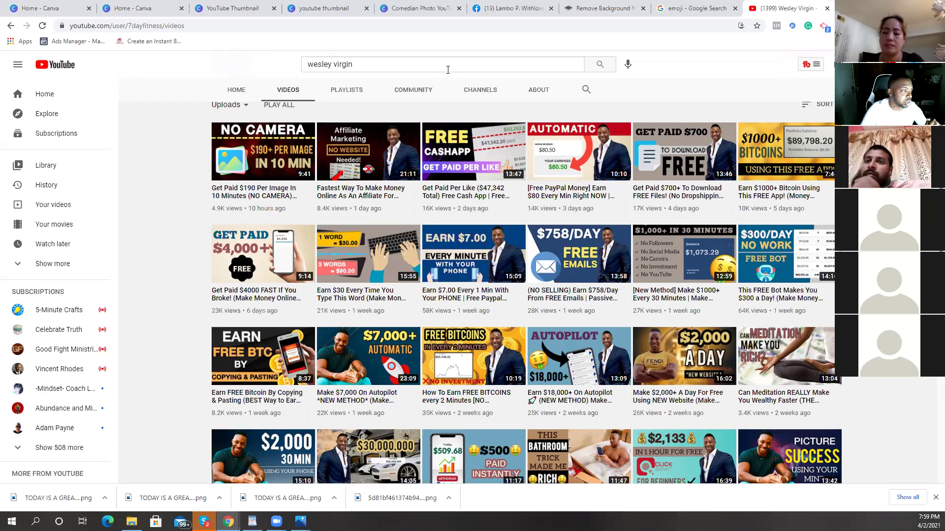
Step: Replace the YouTube search with 'Passive income lifestyle' and run it
click(338, 71)
key(ctrl+a)
key(BackSpace)
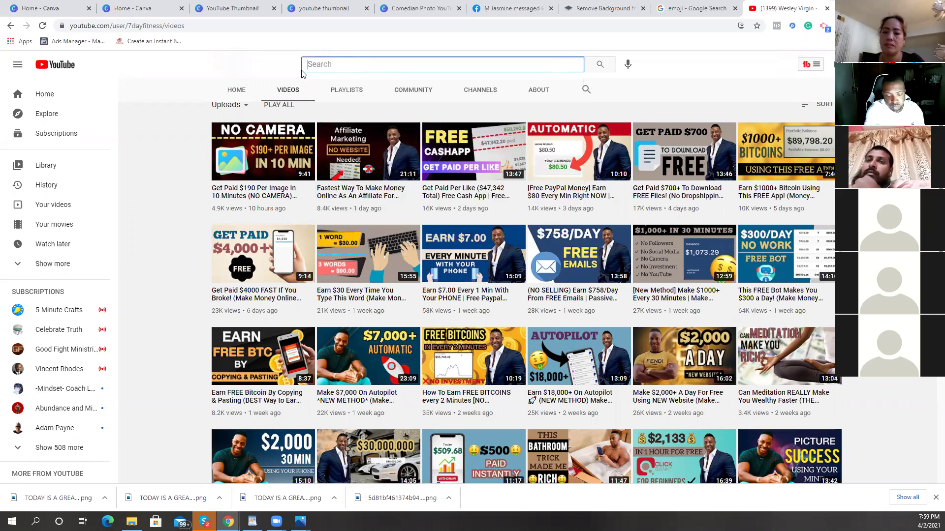
text(jon)
key(BackSpace)
key(BackSpace)
key(BackSpace)
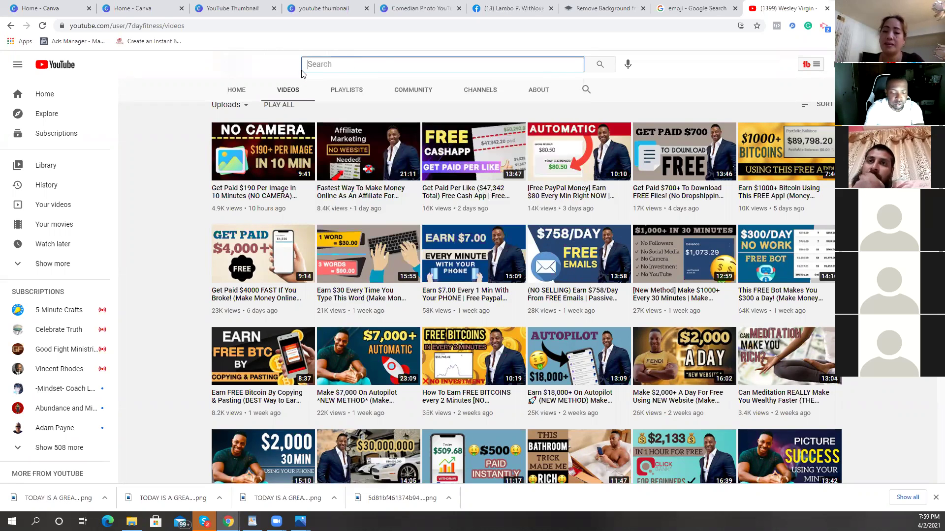
text(Passive )
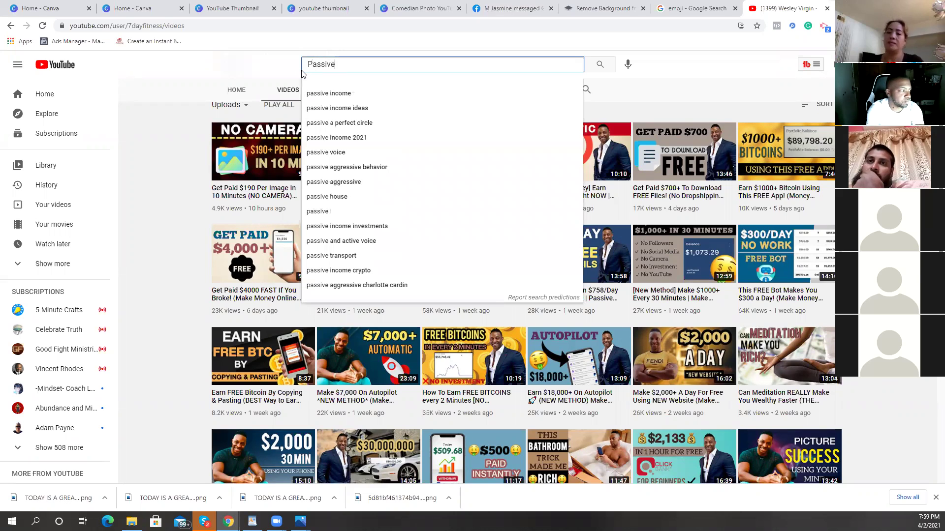
text(in)
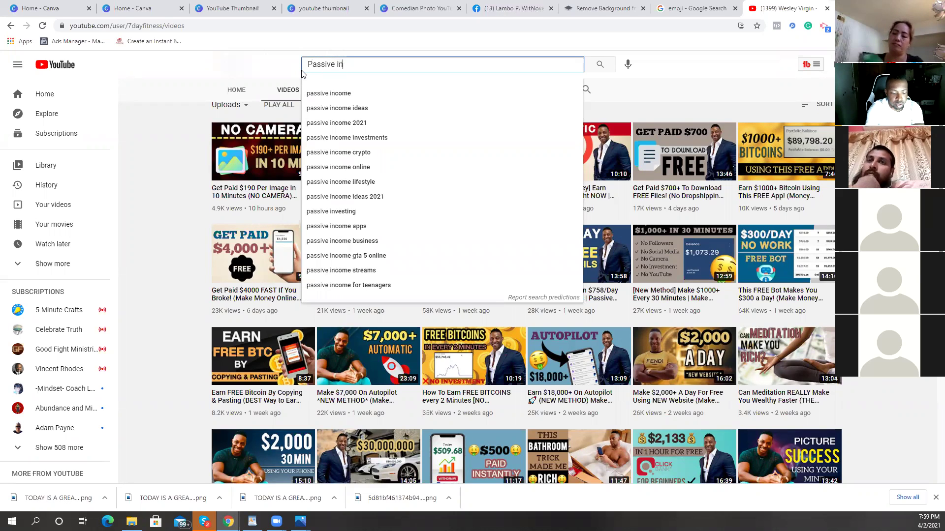
text(come l)
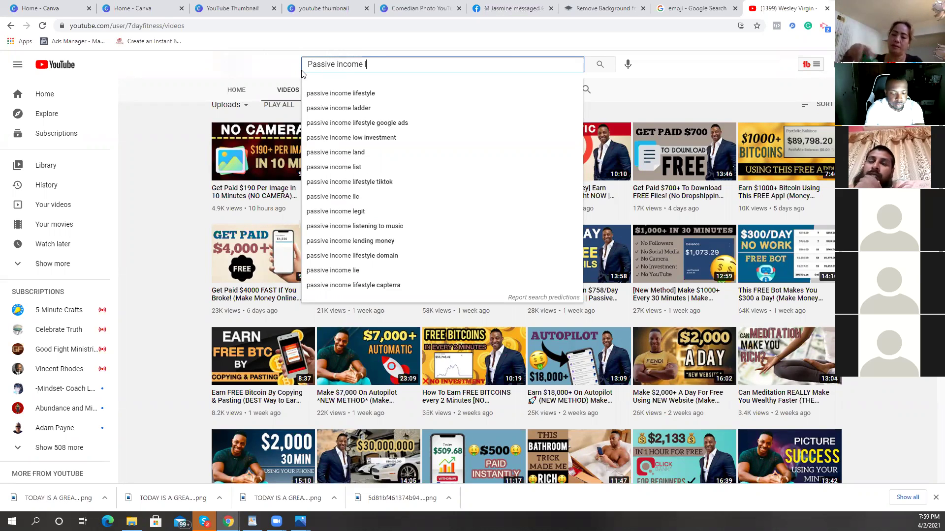
text(ifesy)
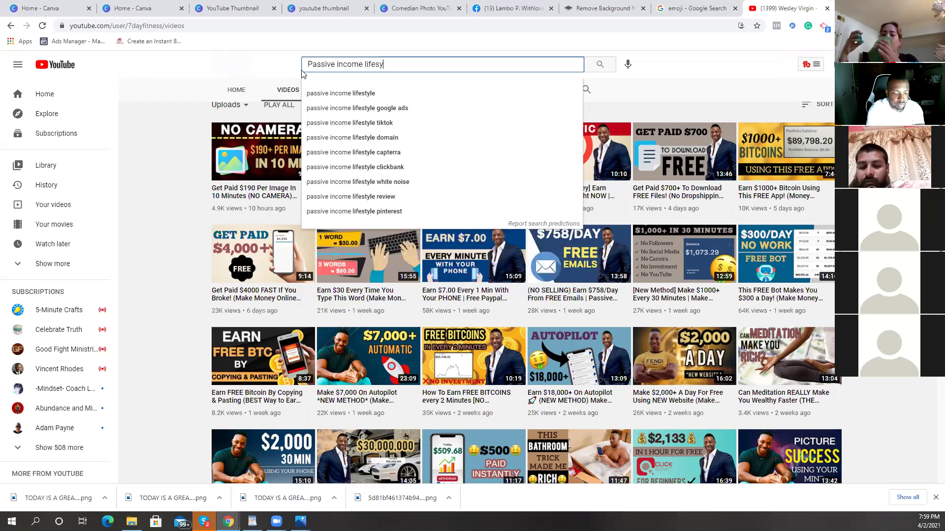
key(BackSpace)
text(tyle)
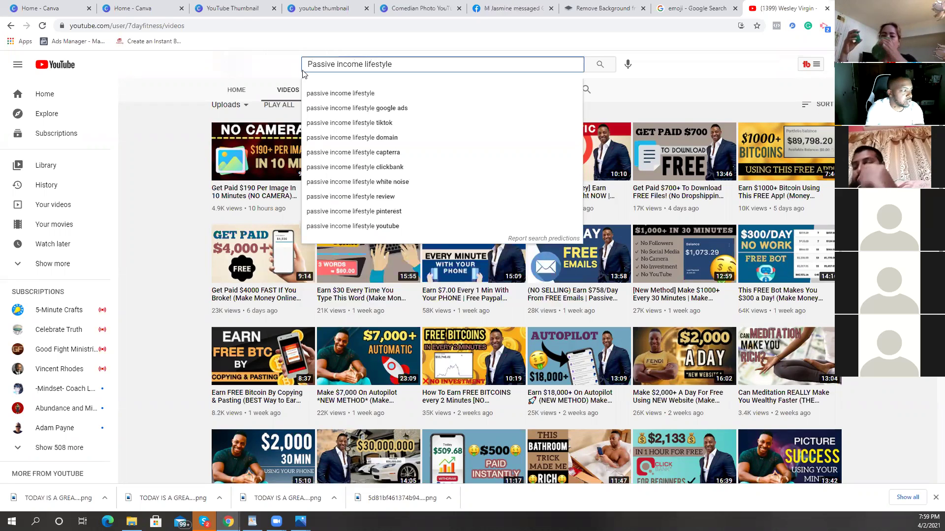
key(Return)
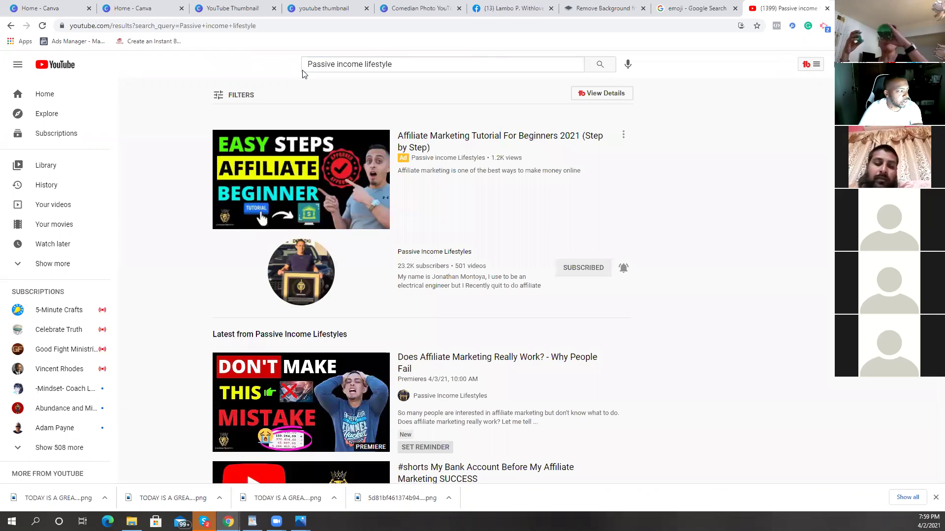
Step: Open the Passive Income Lifestyles channel page (23.2K subscribers) from the results
scroll(540, 280, down, 5)
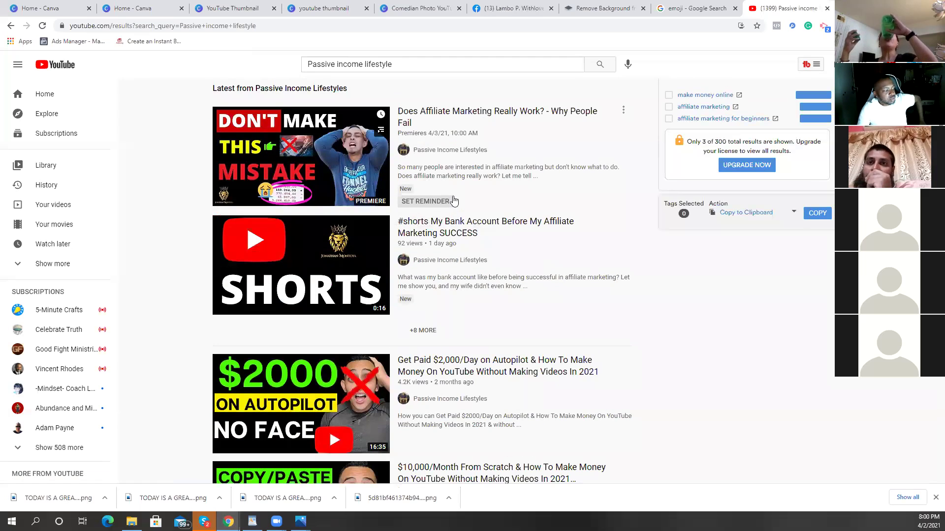
scroll(508, 220, down, 2)
scroll(492, 172, up, 4)
click(448, 106)
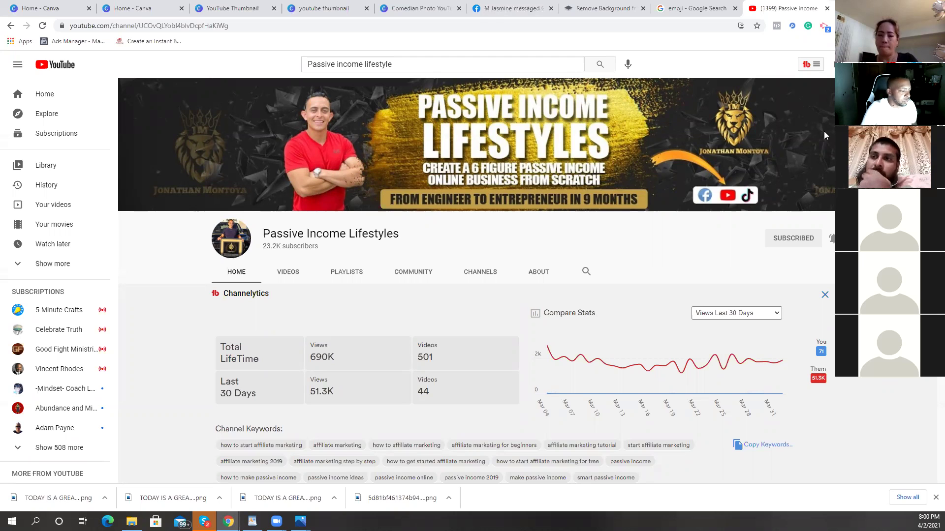
Step: Open the Passive Income Lifestyles channel's Videos tab and scroll through its uploads
click(296, 274)
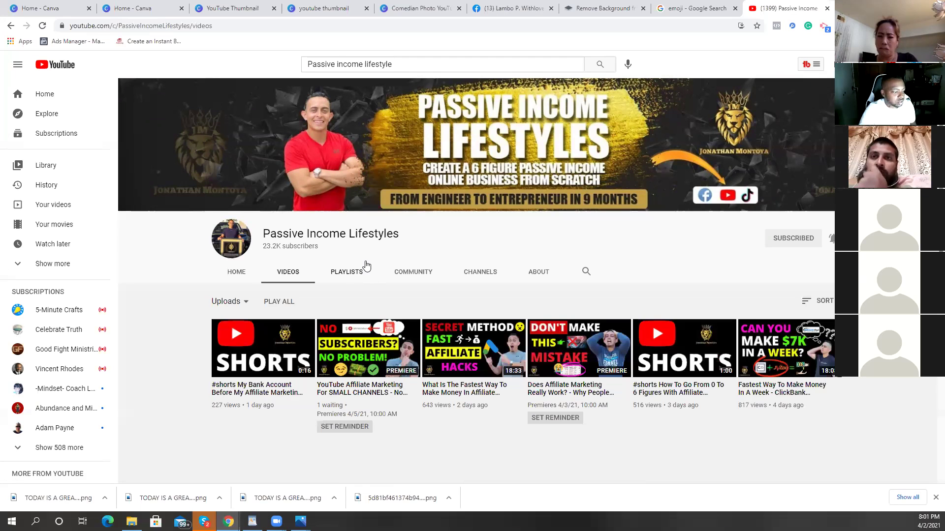
scroll(699, 330, down, 1)
scroll(699, 330, down, 1)
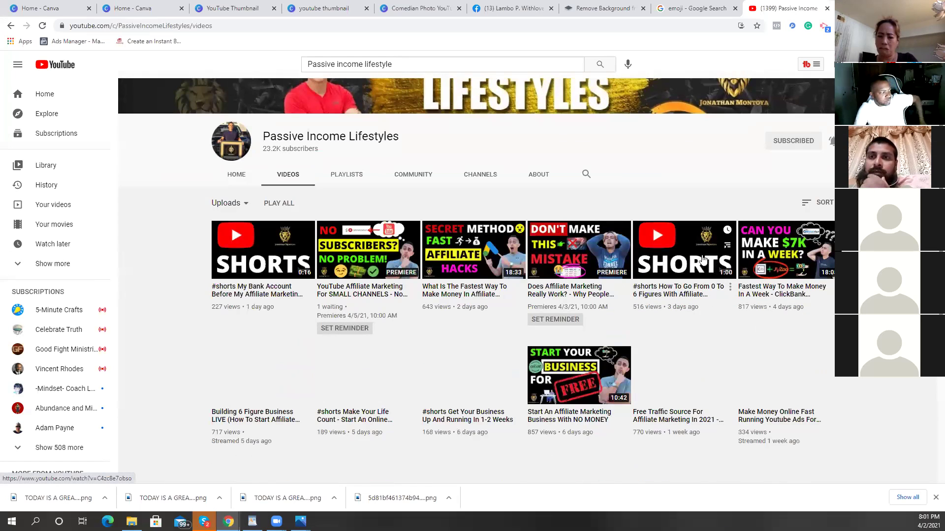
scroll(337, 192, down, 1)
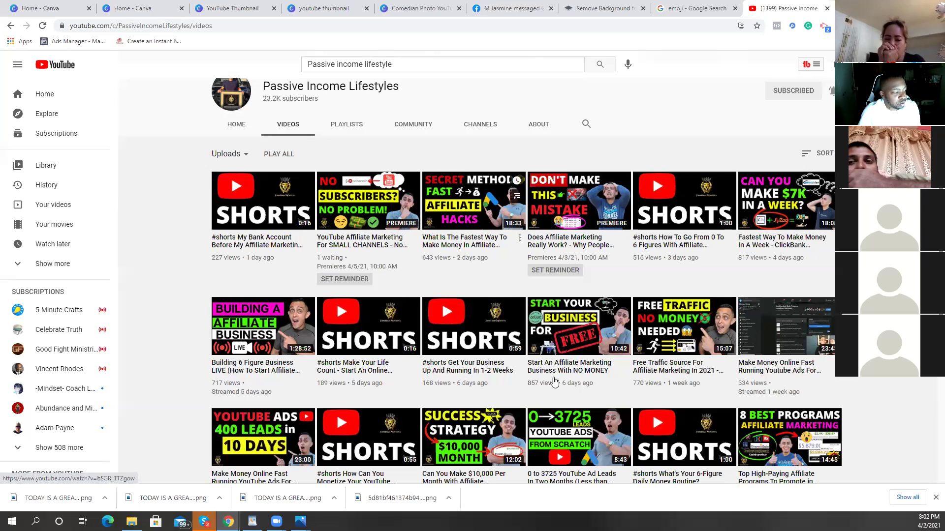
scroll(758, 205, down, 2)
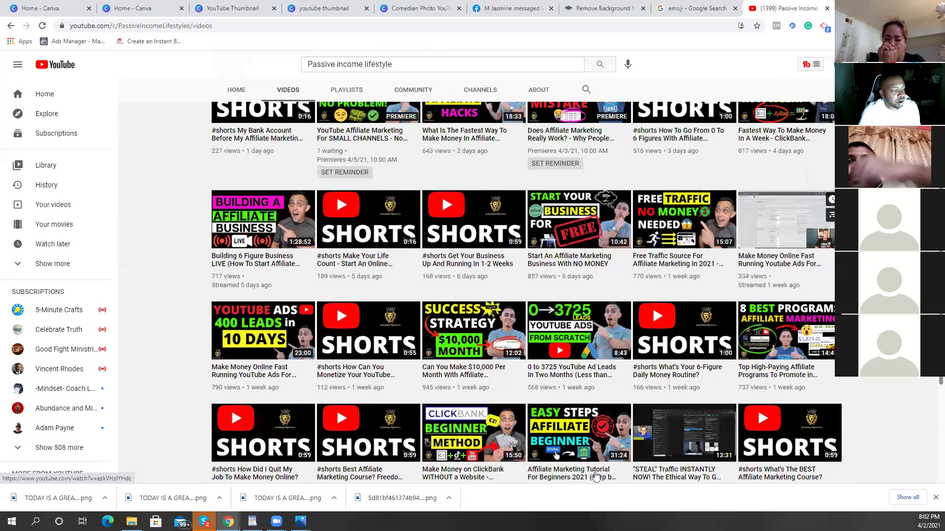
scroll(595, 476, down, 1)
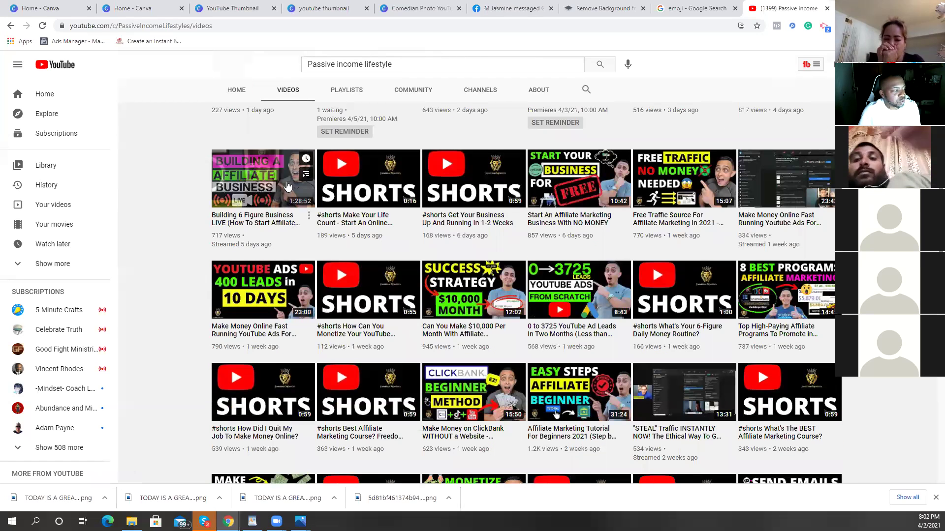
mouse_move(433, 315)
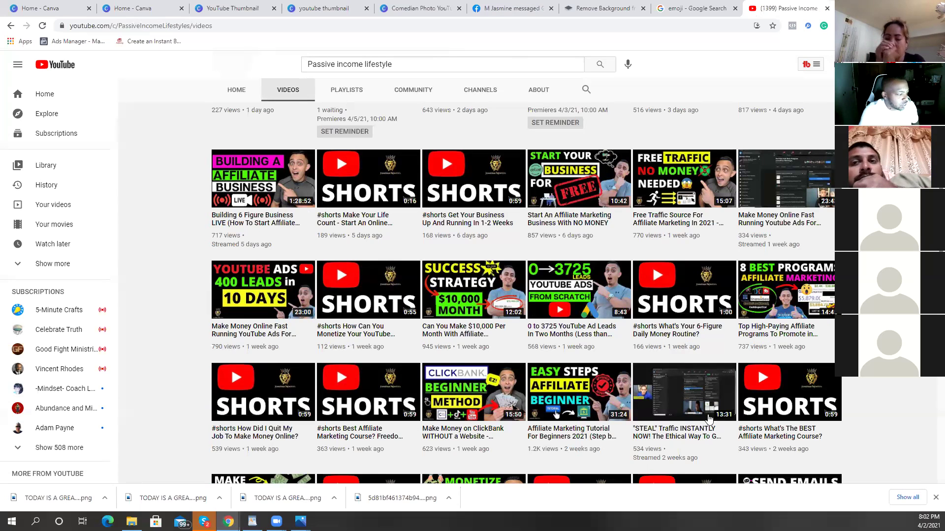
scroll(619, 368, down, 2)
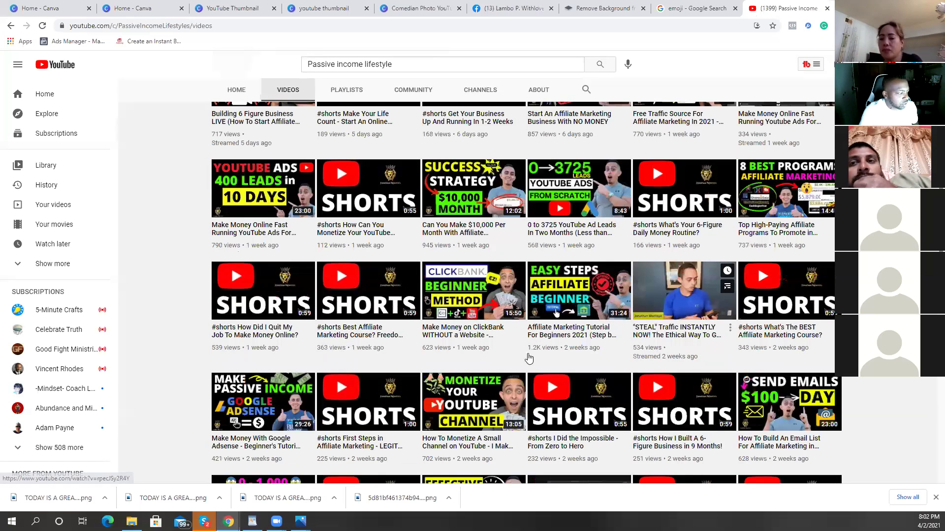
scroll(532, 354, down, 1)
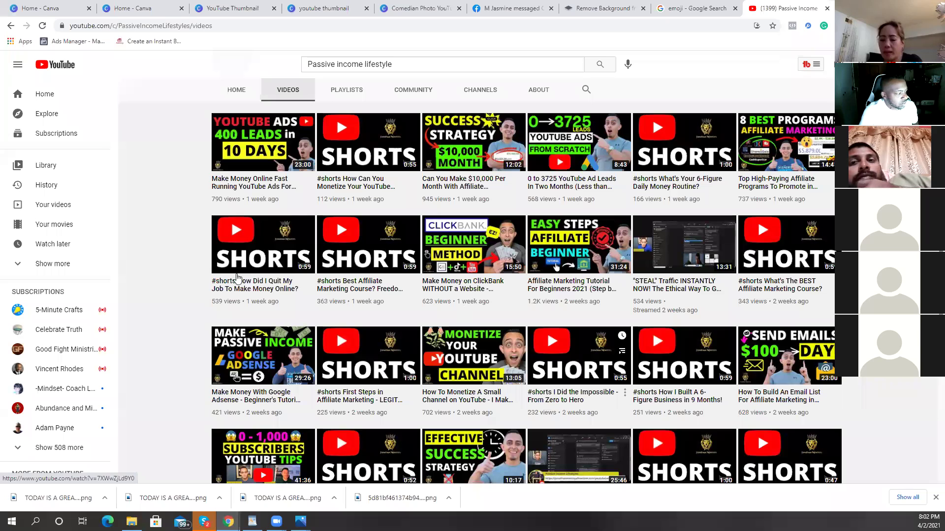
mouse_move(237, 278)
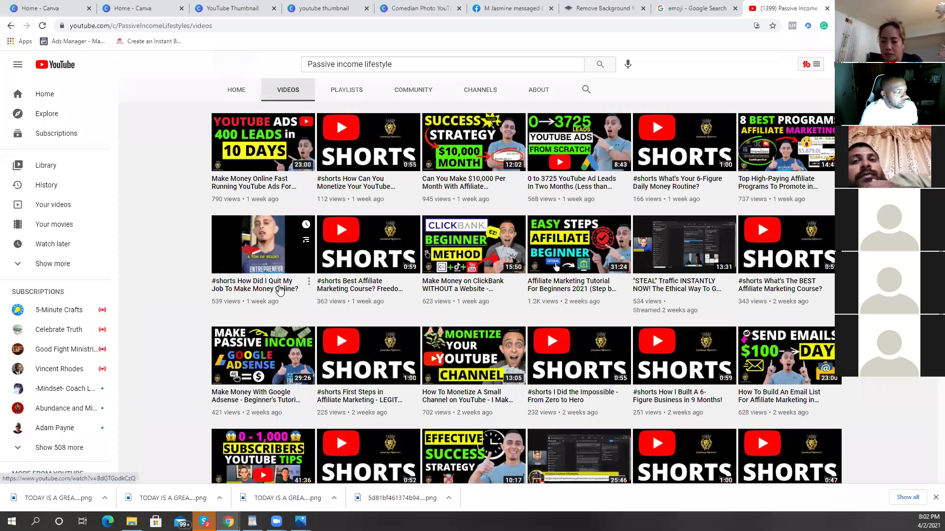
mouse_move(289, 285)
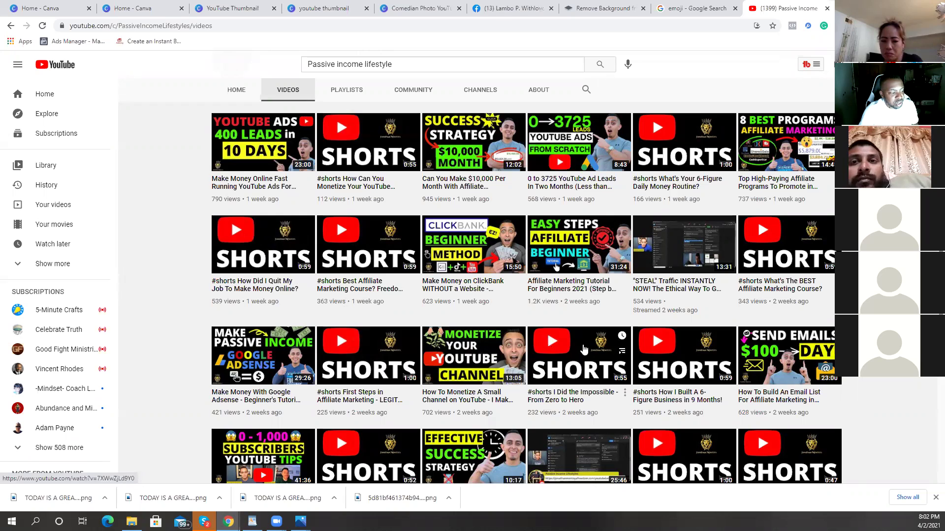
scroll(758, 394, down, 2)
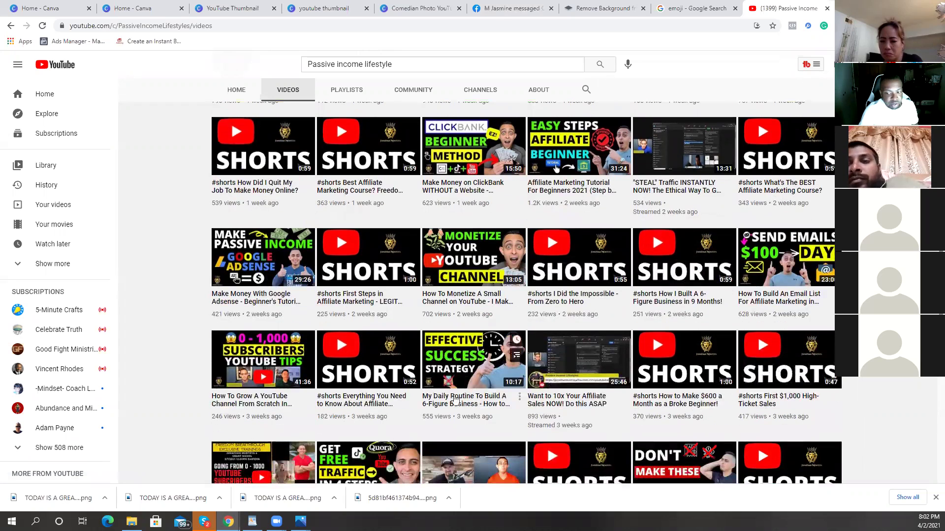
scroll(615, 424, up, 1)
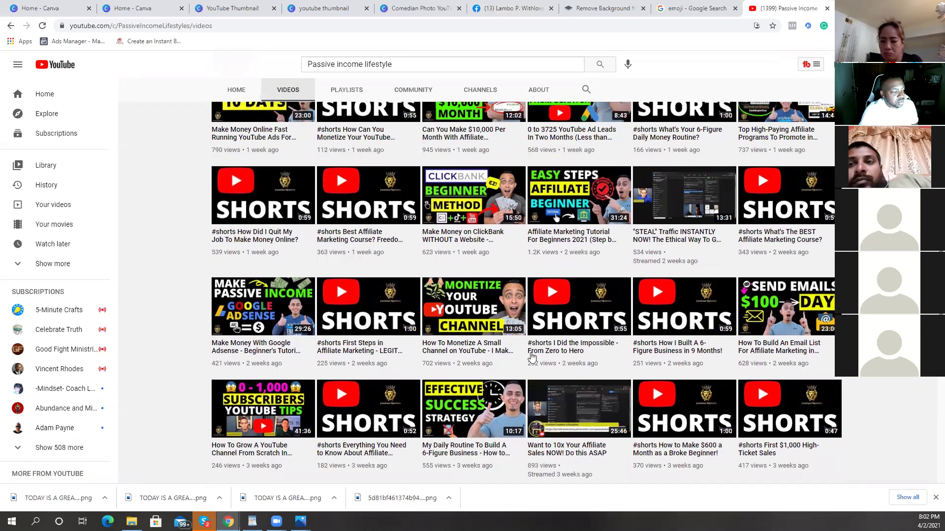
mouse_move(366, 367)
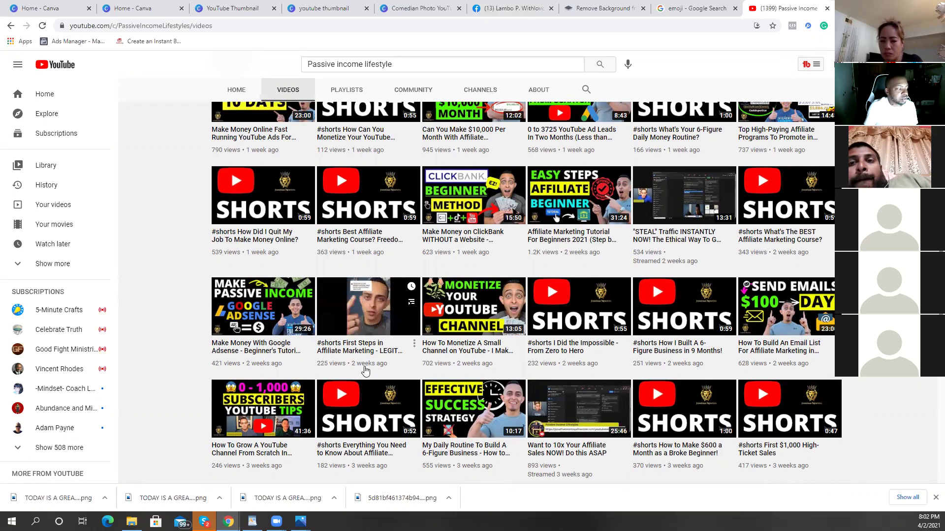
scroll(792, 319, down, 10)
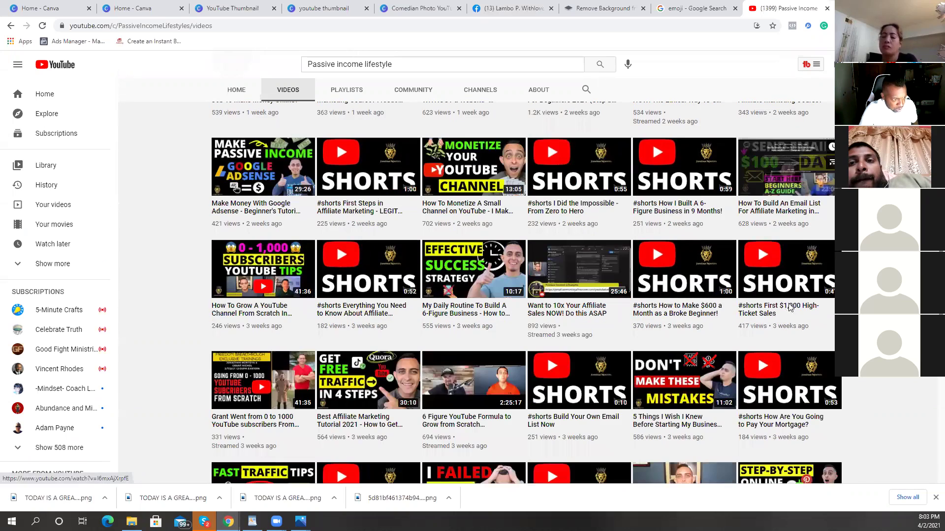
scroll(790, 309, down, 5)
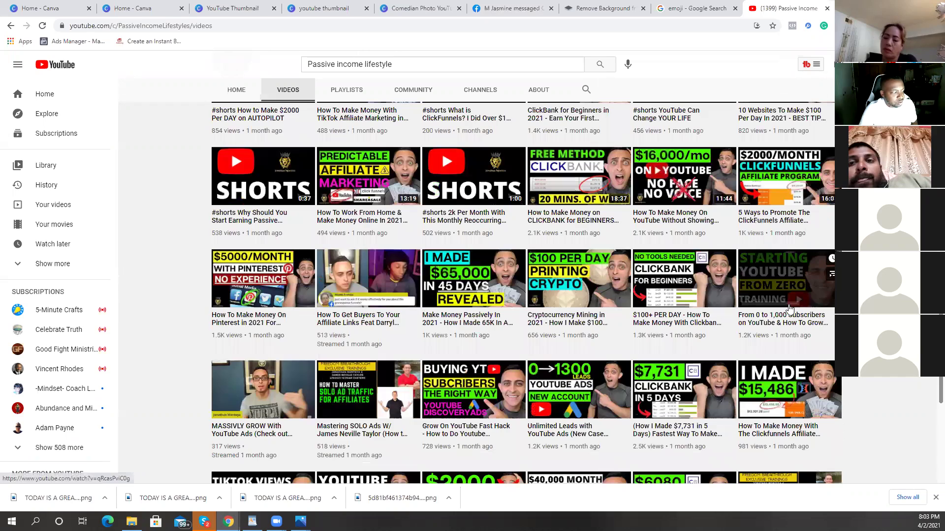
scroll(796, 294, down, 2)
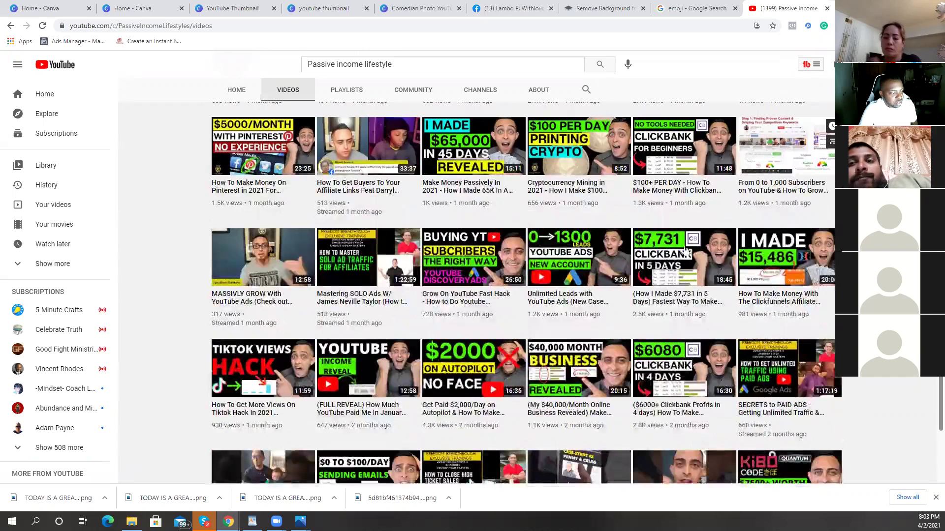
scroll(525, 212, down, 1)
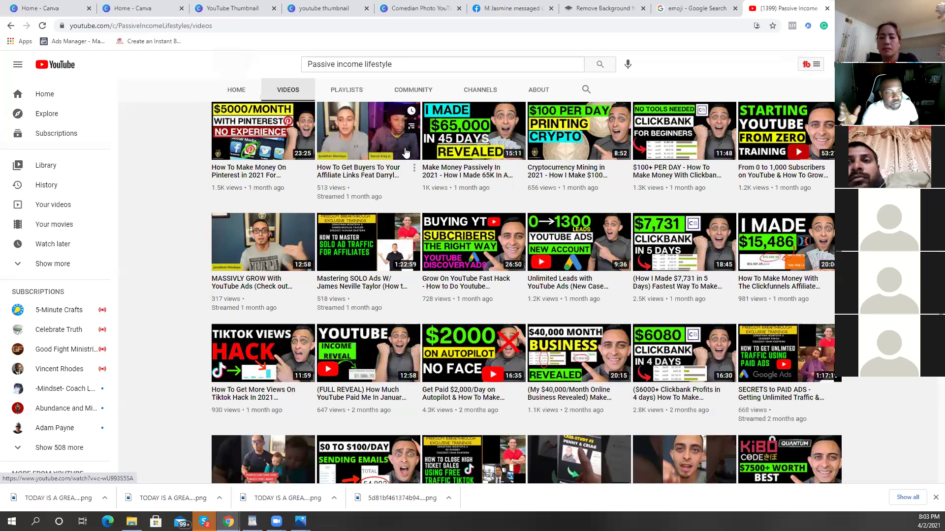
scroll(831, 279, down, 3)
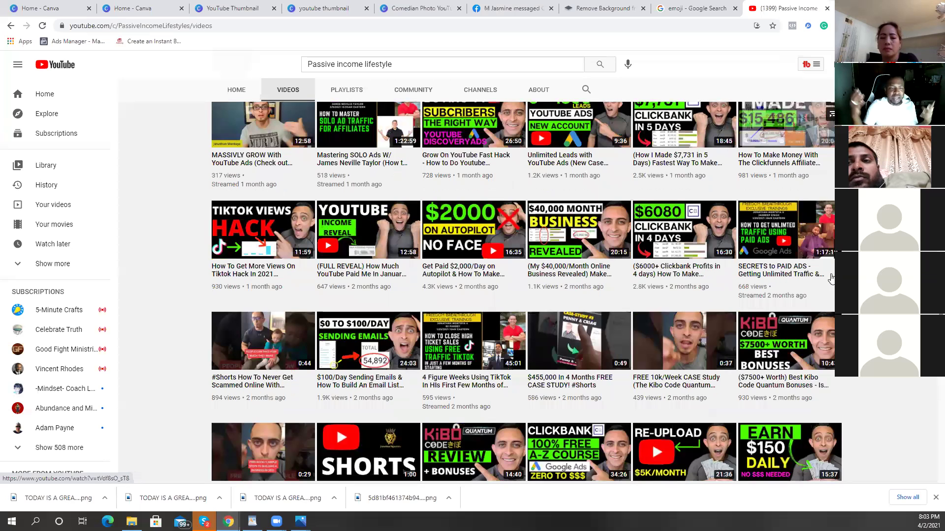
scroll(832, 278, down, 9)
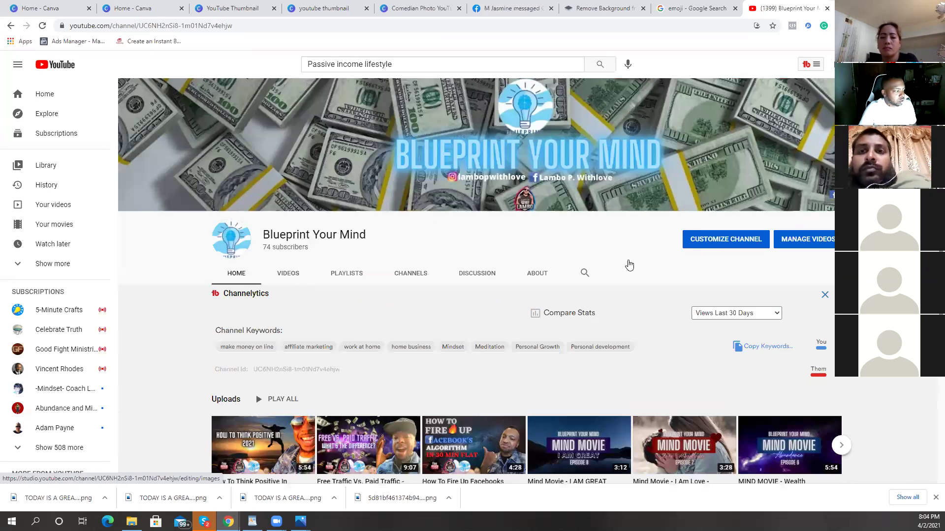
Step: Browse up and down the Blueprint Your Mind channel's uploaded videos
scroll(694, 238, down, 5)
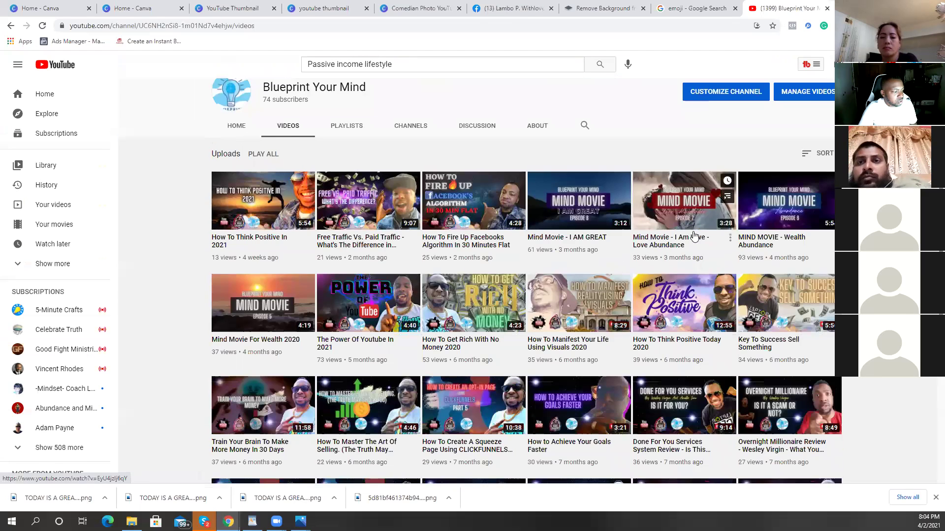
scroll(452, 252, up, 3)
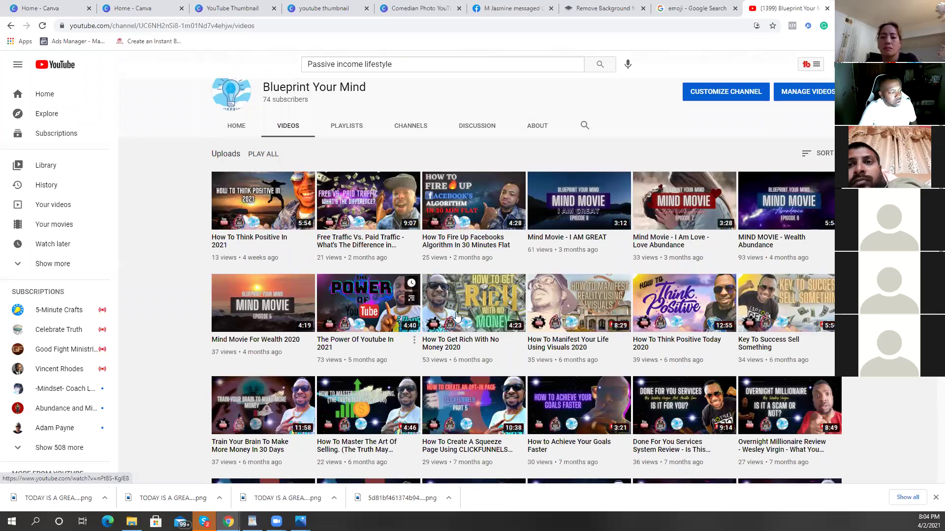
scroll(527, 292, down, 7)
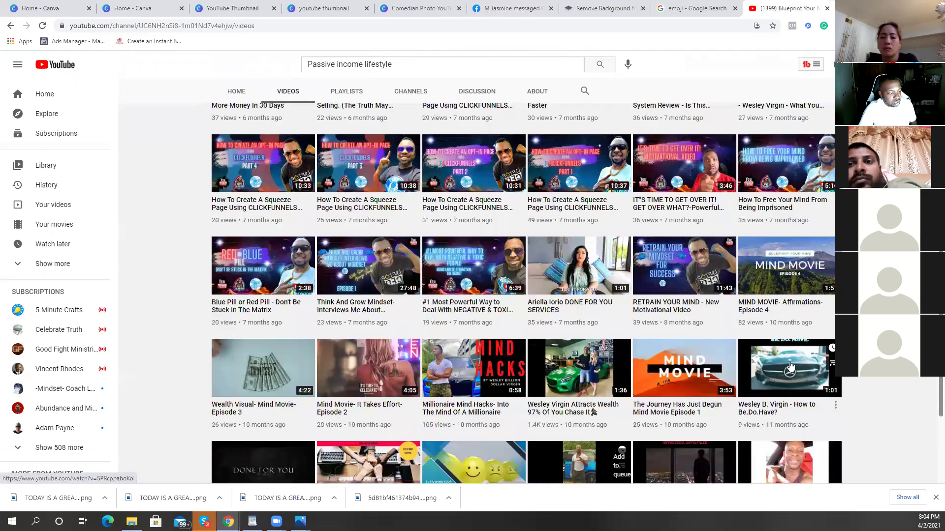
scroll(792, 358, down, 3)
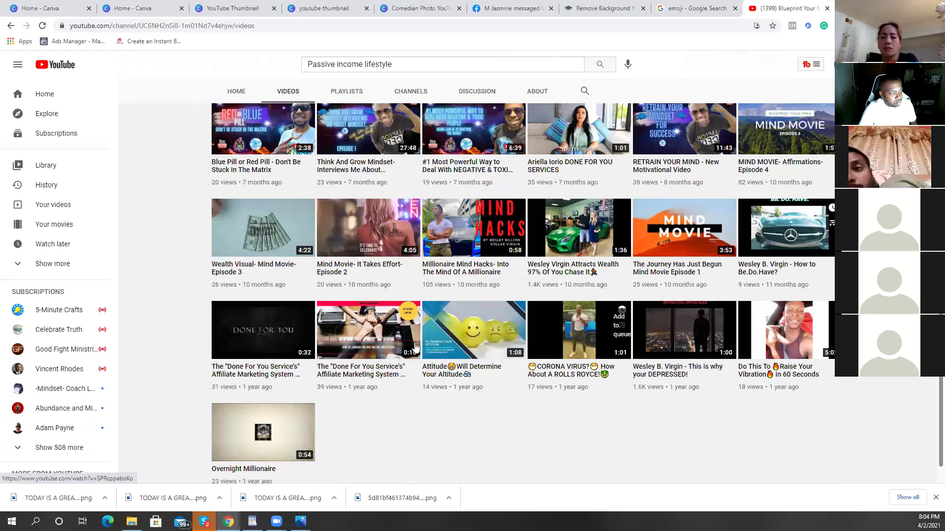
scroll(401, 346, up, 8)
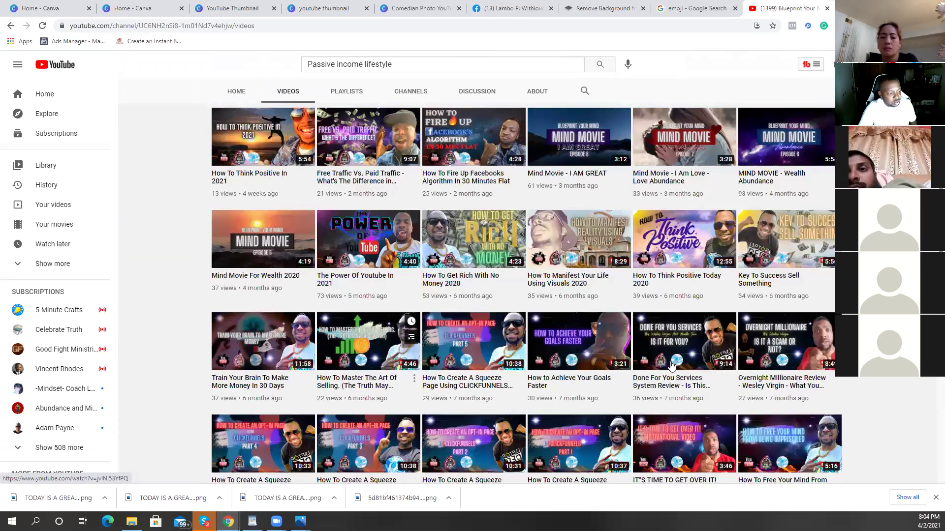
scroll(591, 371, up, 4)
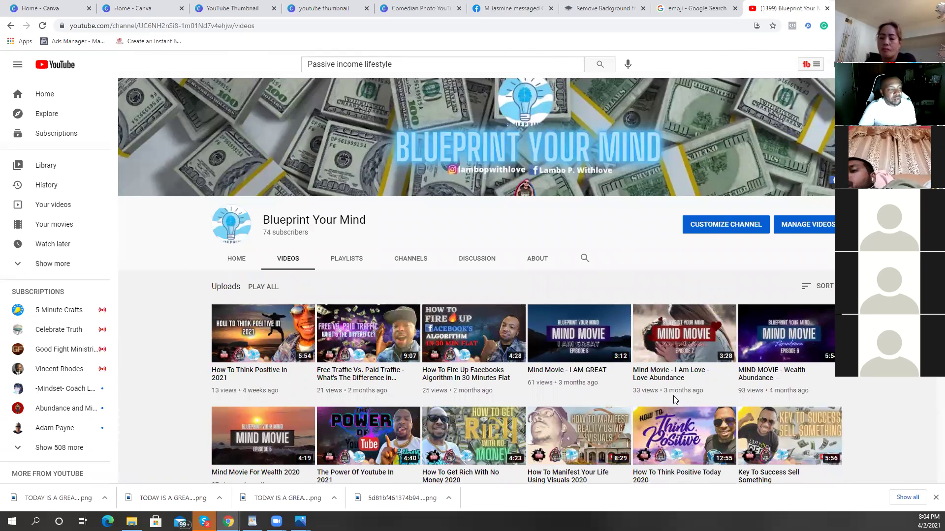
scroll(741, 334, up, 1)
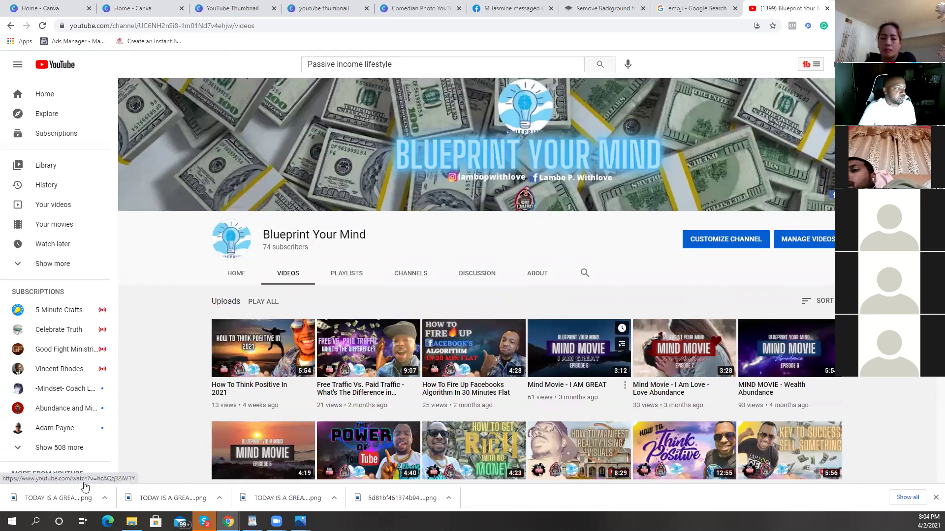
Step: Copy the Blueprint Your Mind channel page's web address and switch to the Facebook profile
click(265, 26)
right_click(266, 28)
click(305, 96)
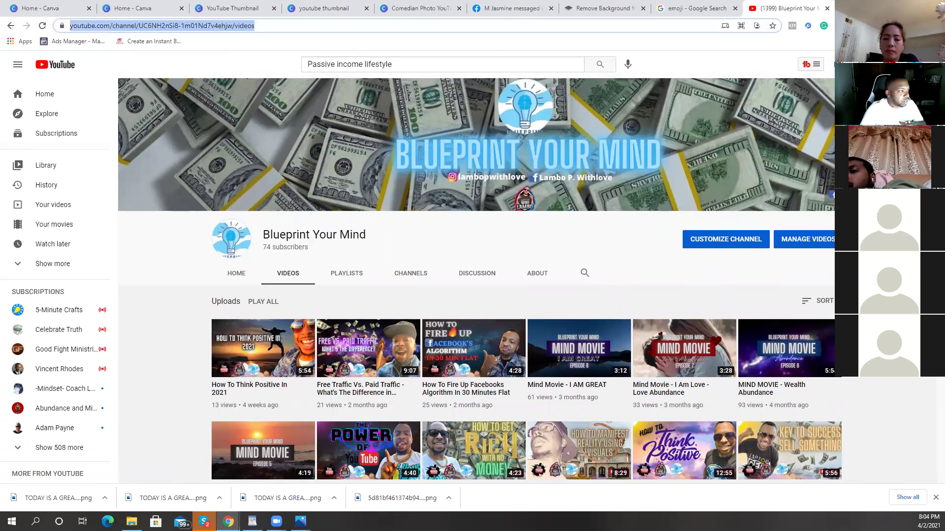
click(490, 6)
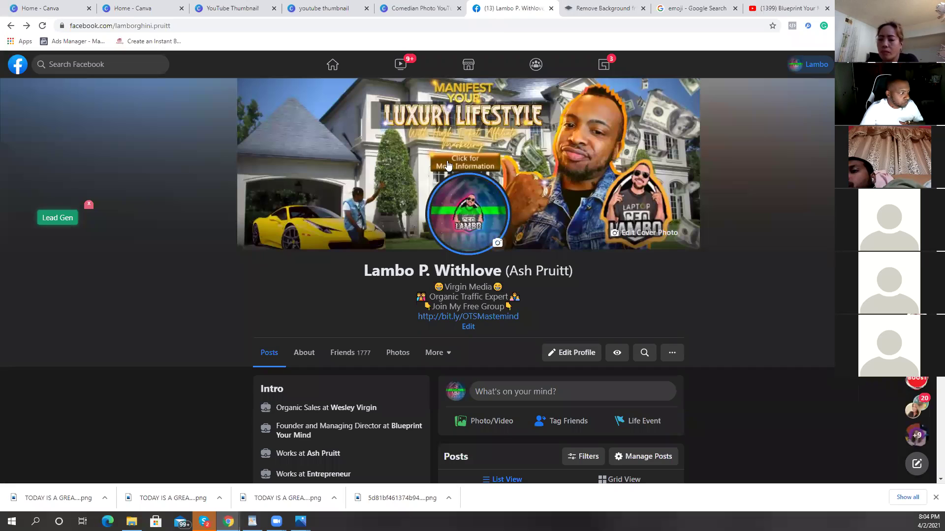
Step: Go to the Overnight Affiliate Academy group's Guides and start a new Guide 8
click(559, 65)
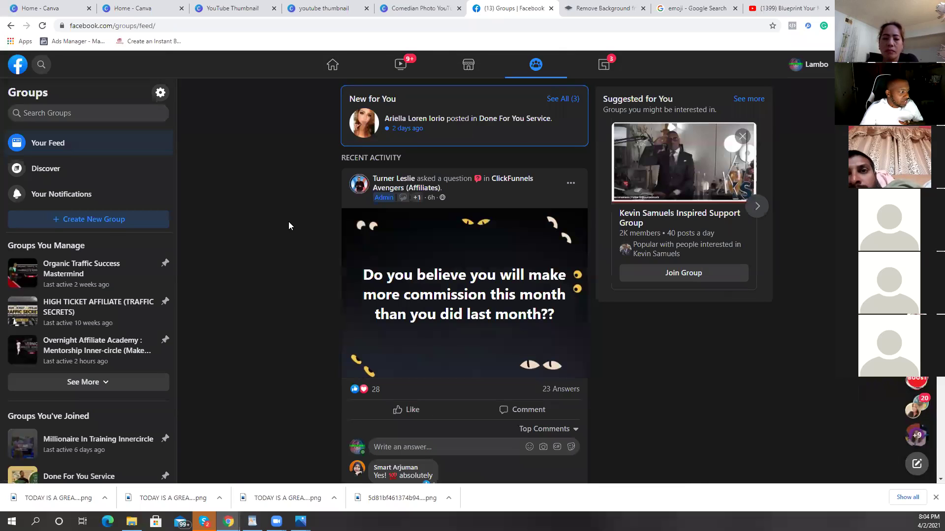
click(143, 383)
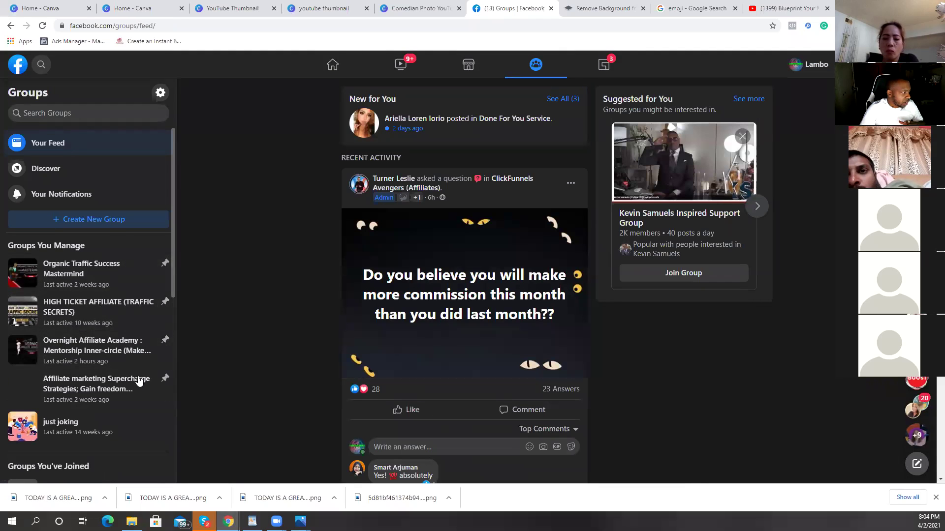
click(96, 362)
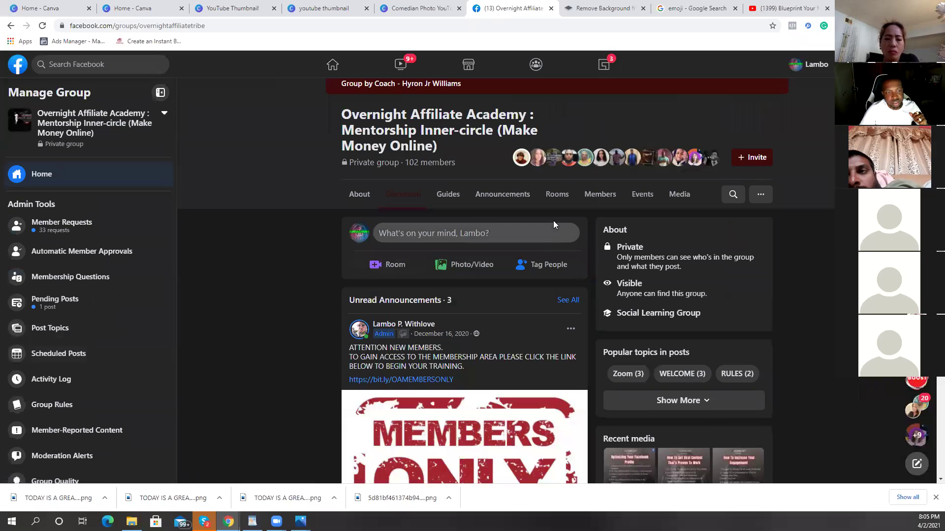
click(458, 197)
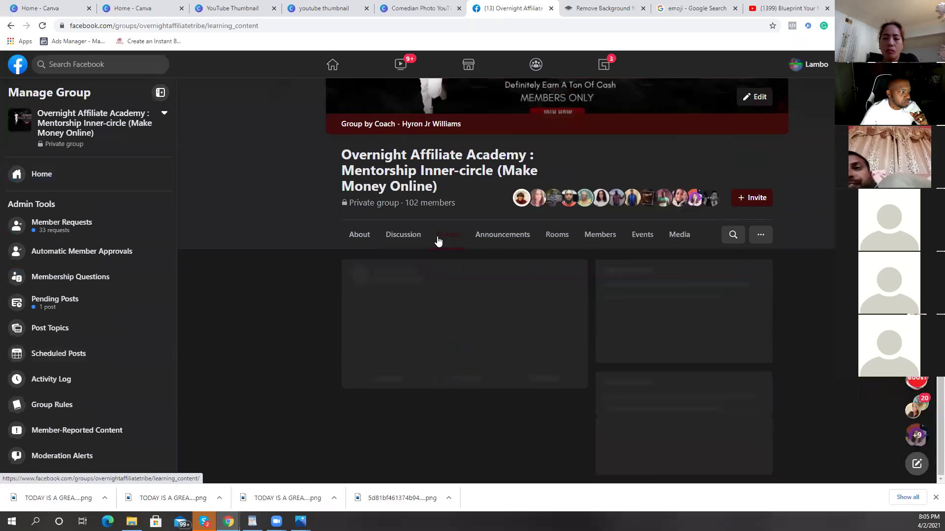
scroll(436, 256, down, 4)
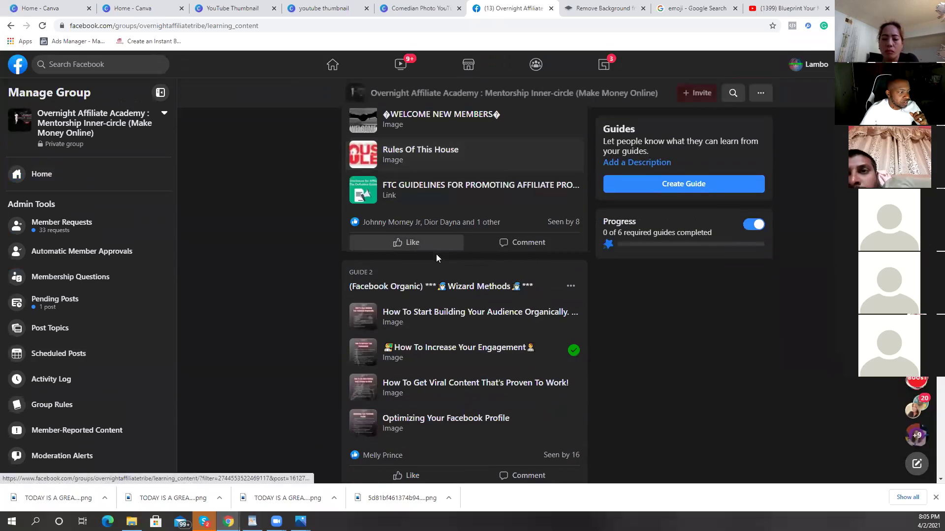
click(716, 192)
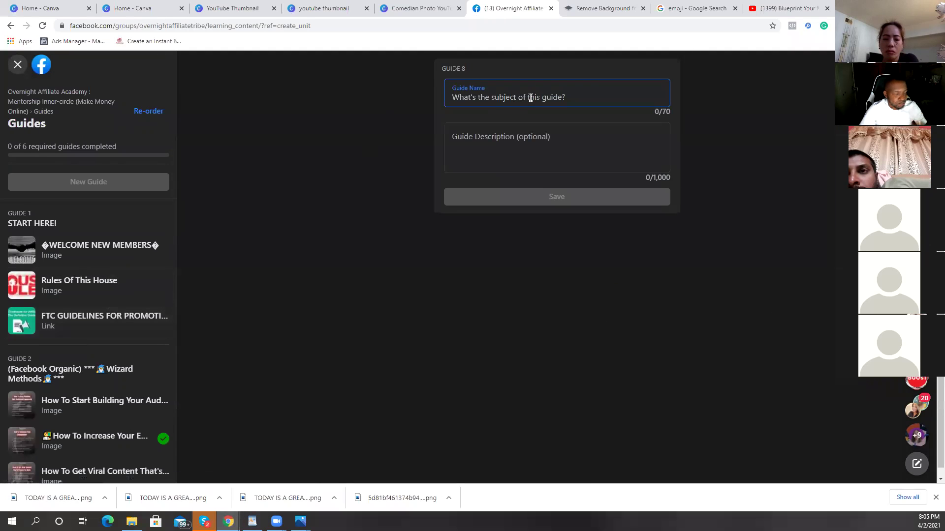
Step: Name the guide 'YOUTUBE CHANNELS' and begin its description with 'This is where'
text(YOU)
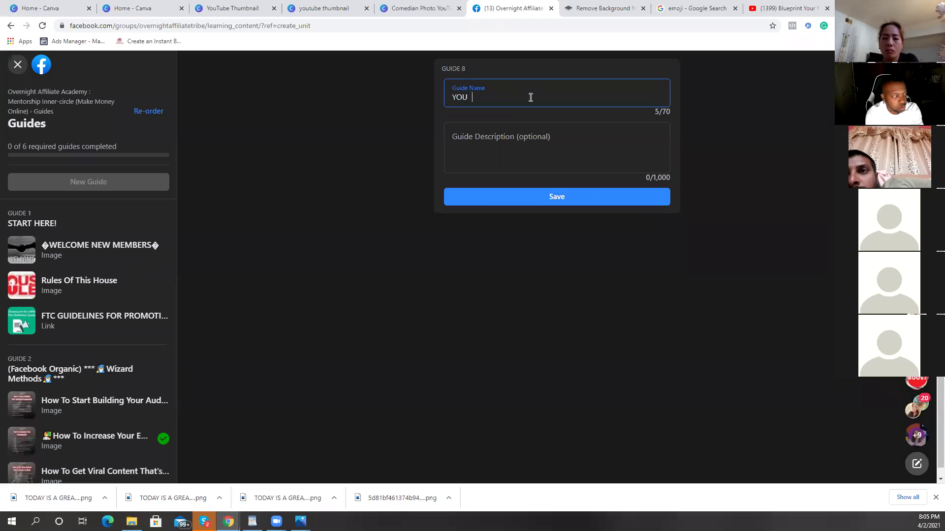
key(BackSpace)
key(BackSpace)
key(BackSpace)
key(BackSpace)
key(BackSpace)
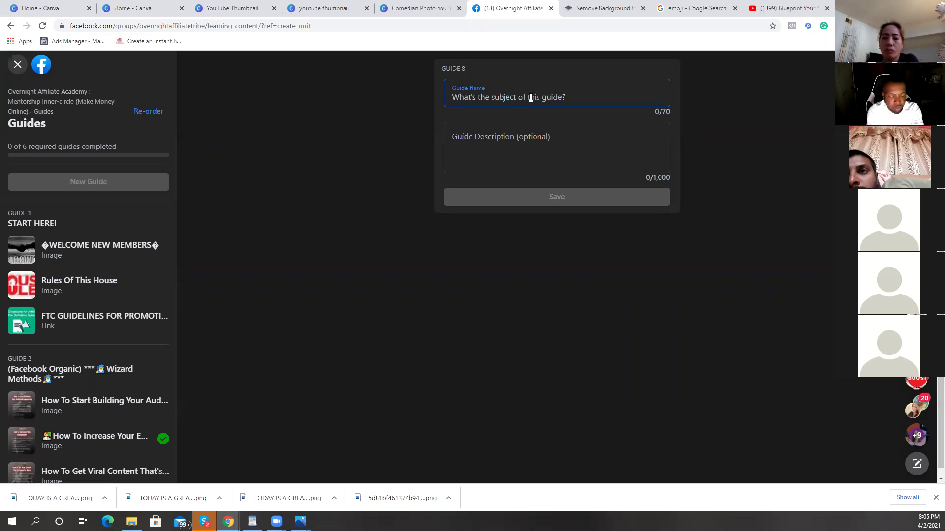
text(YOU)
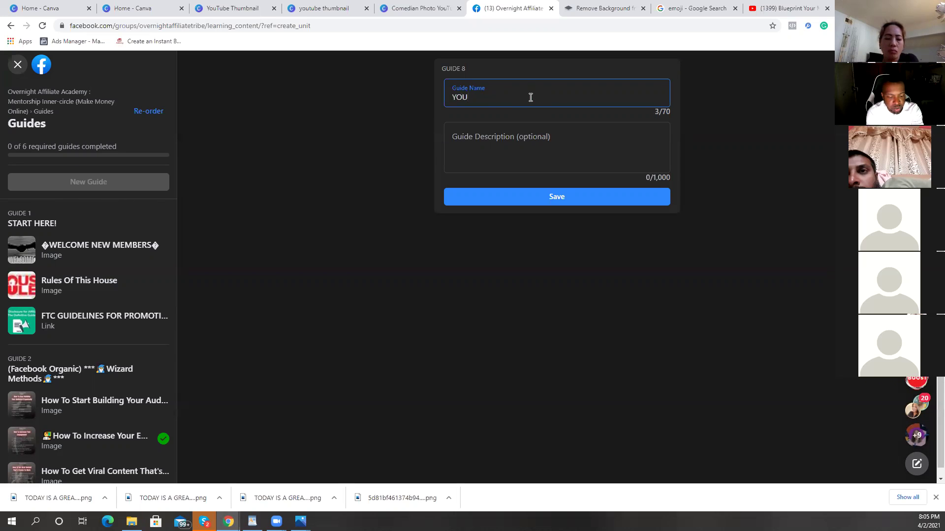
text(TUBE )
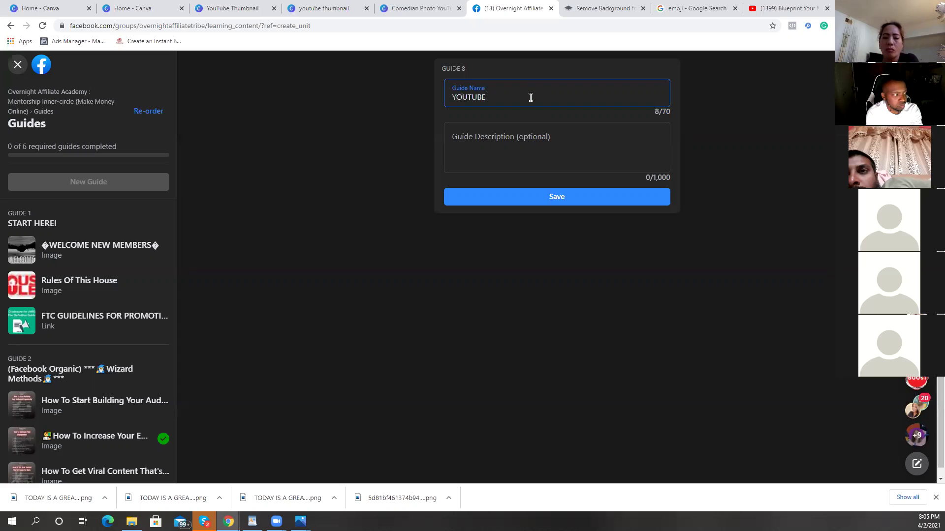
text(CHANNELS)
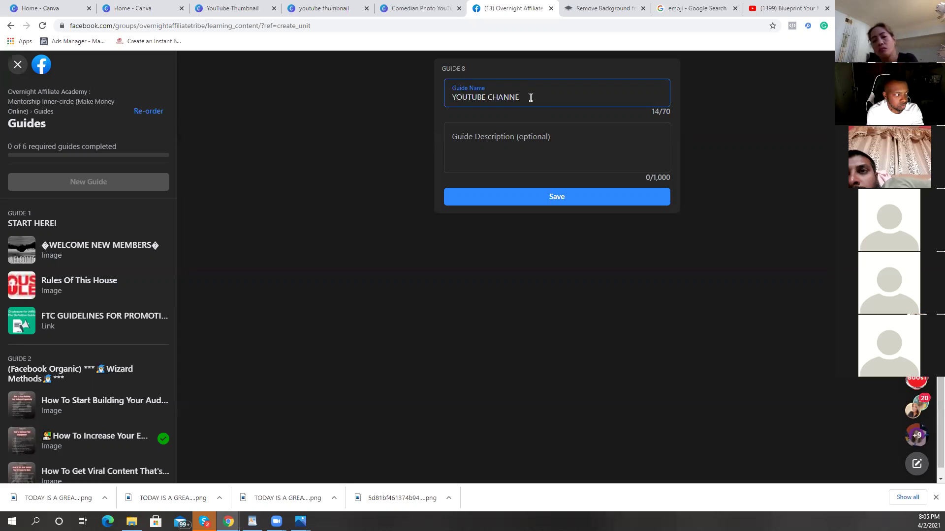
click(515, 139)
text(This )
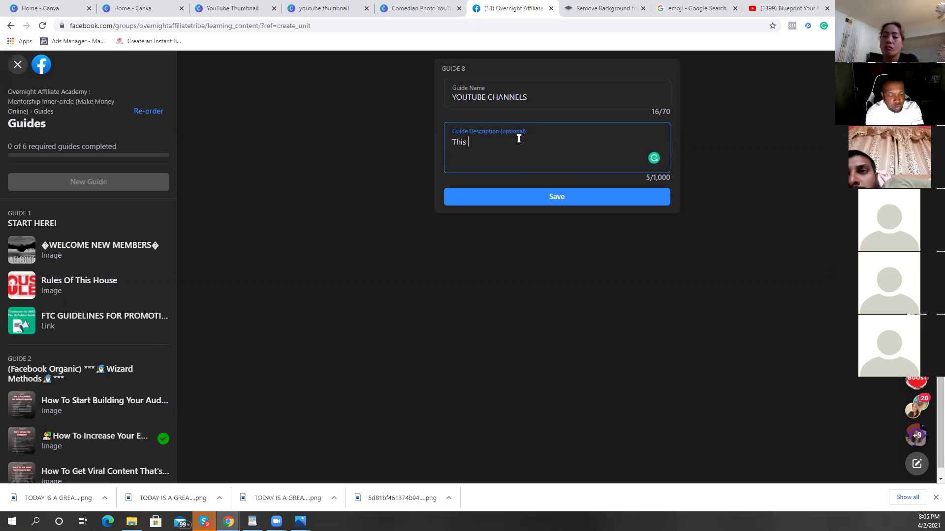
text(is where)
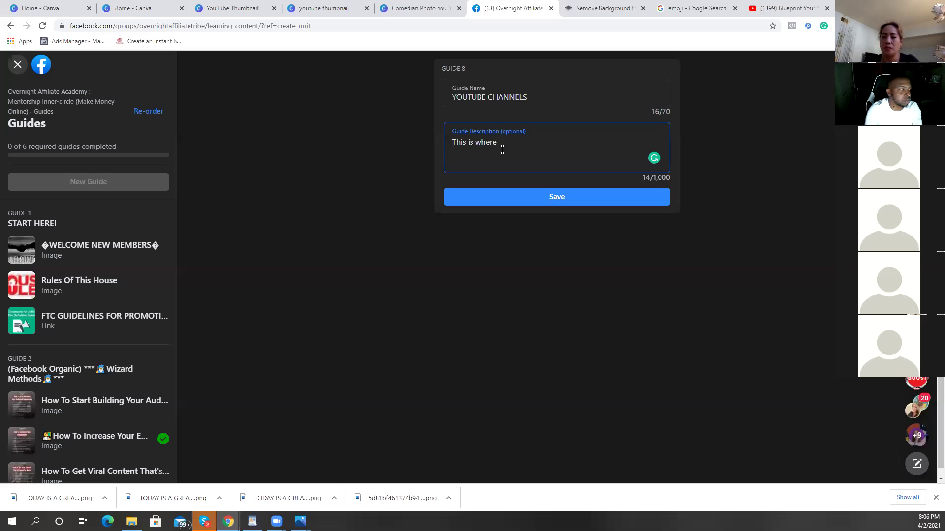
Step: Finish the description: 'you can post your youtube channels Show love to one another'
text(you can )
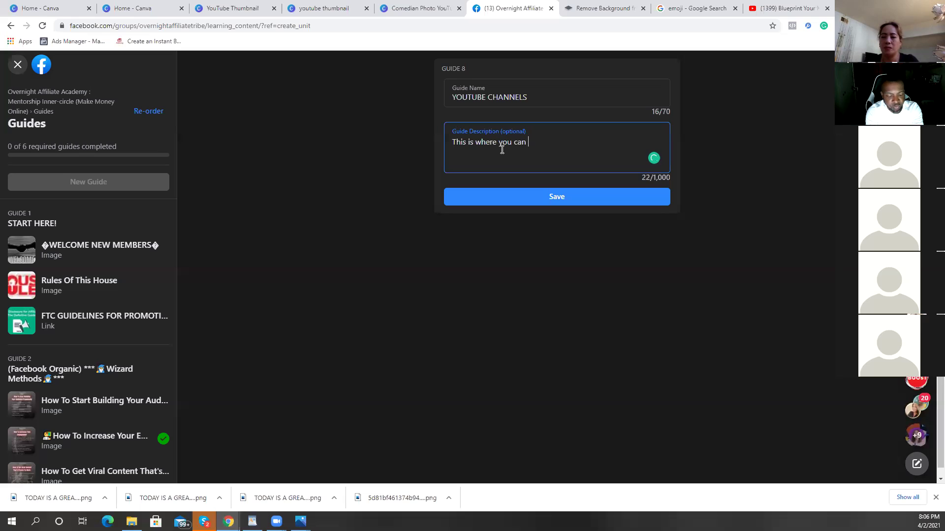
text(post)
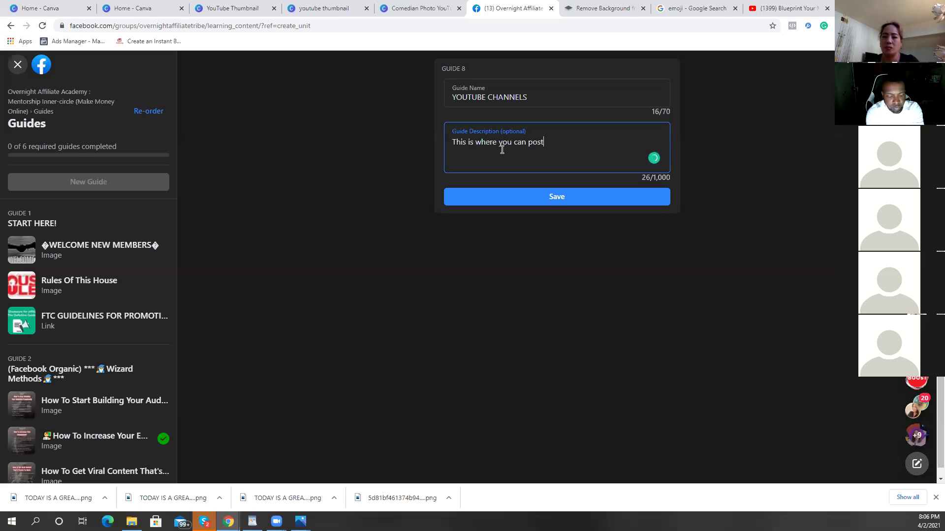
text( your )
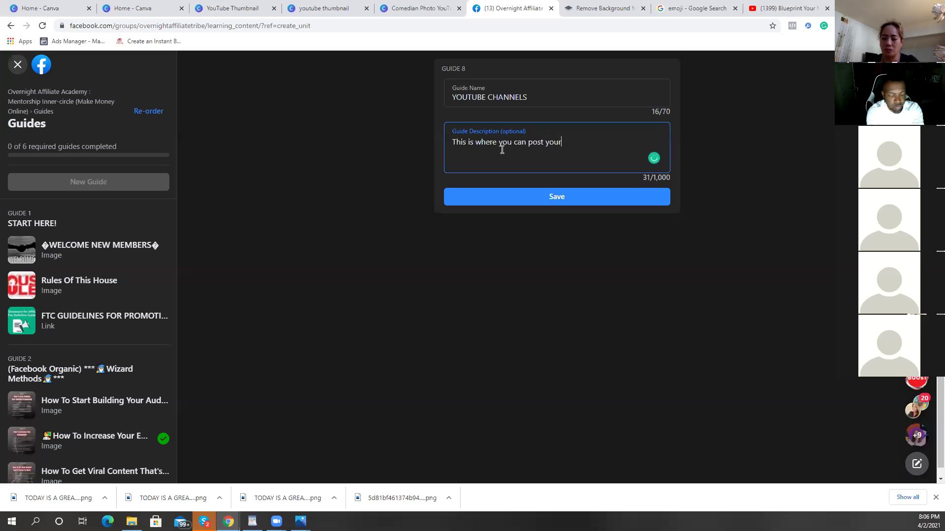
text(youtube)
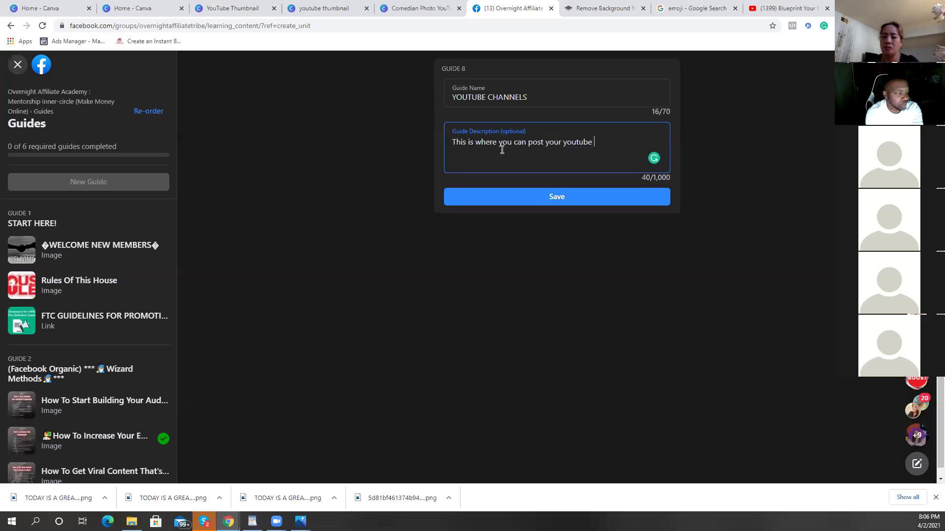
text(channels )
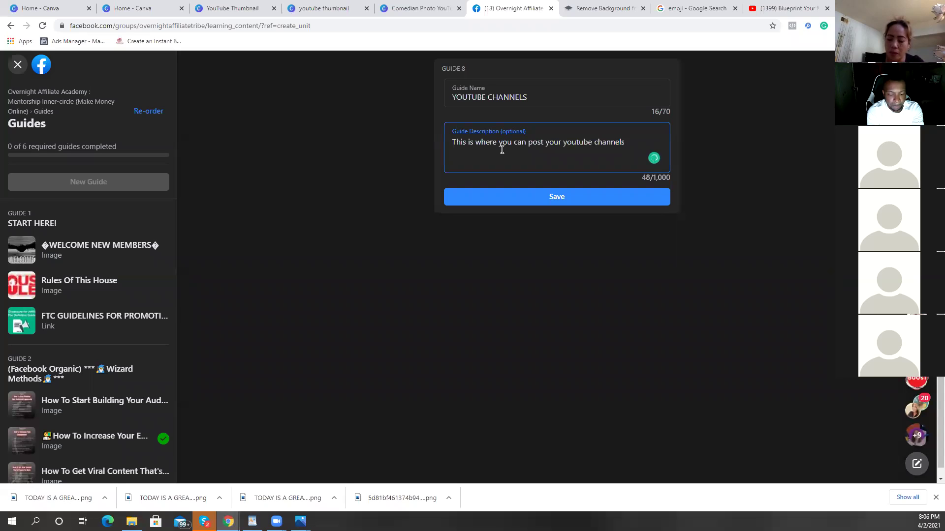
text( Show love to one another.)
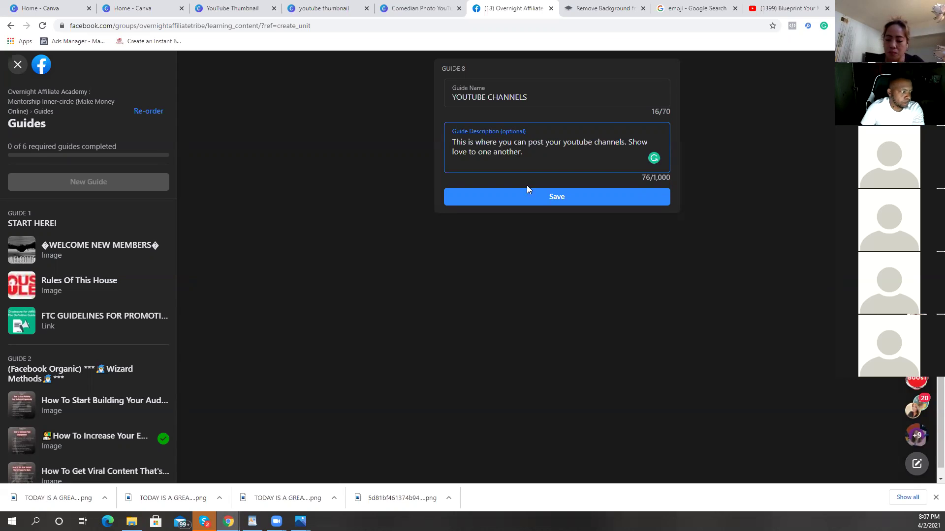
Step: Save the YOUTUBE CHANNELS guide, dismiss the Create Post and Create Quiz windows, and return to Canva
click(552, 196)
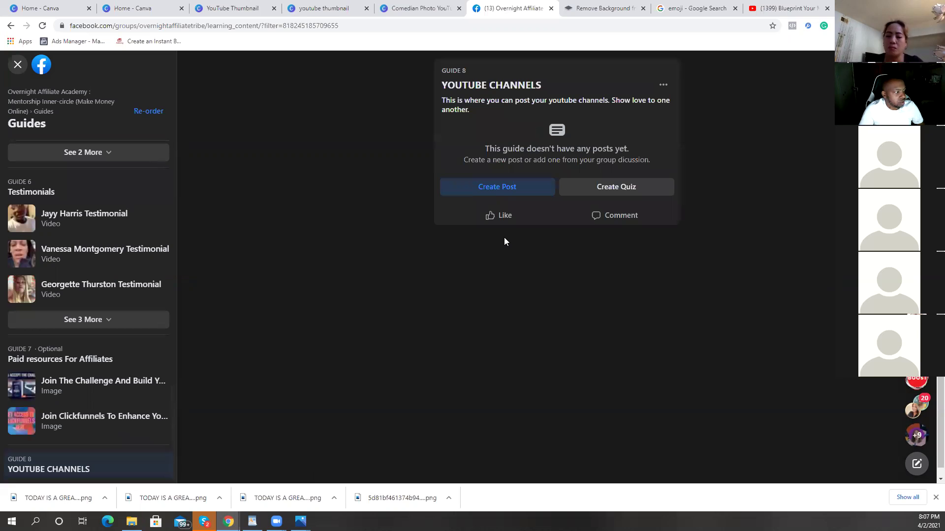
click(485, 188)
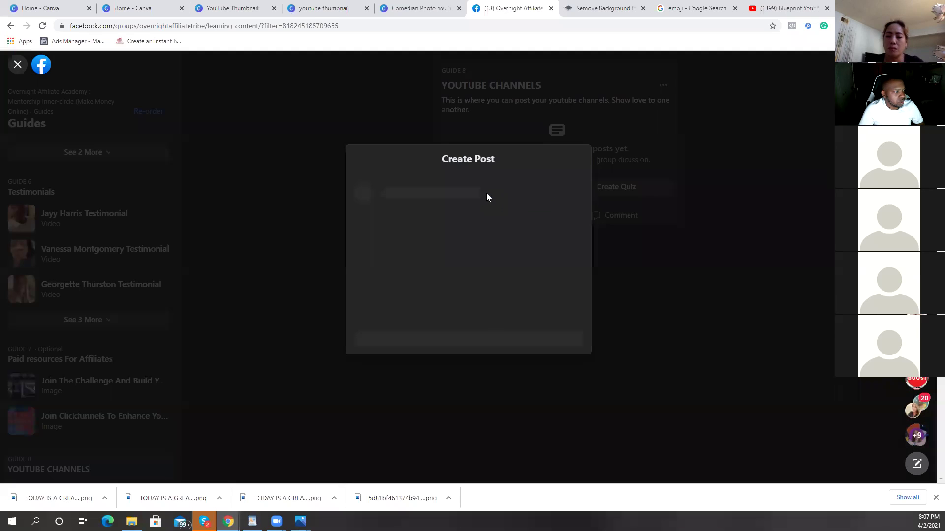
click(574, 158)
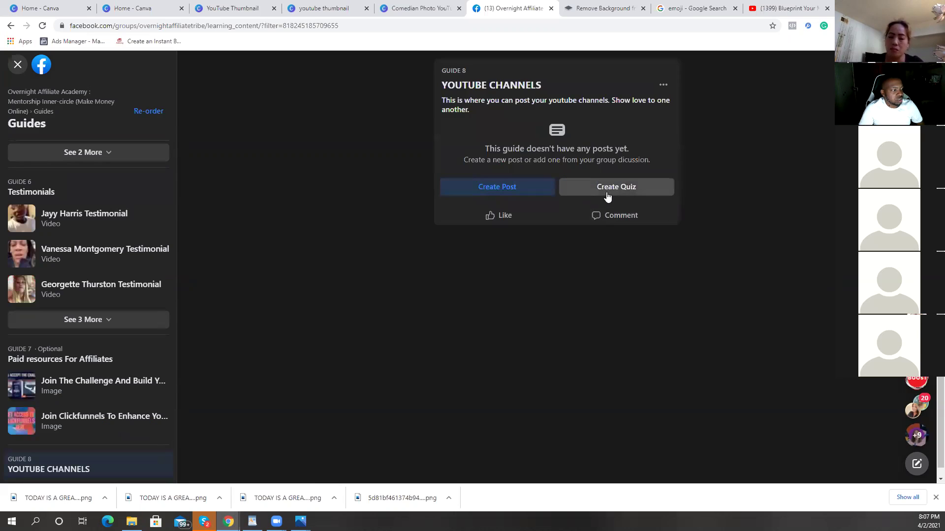
click(605, 191)
click(589, 102)
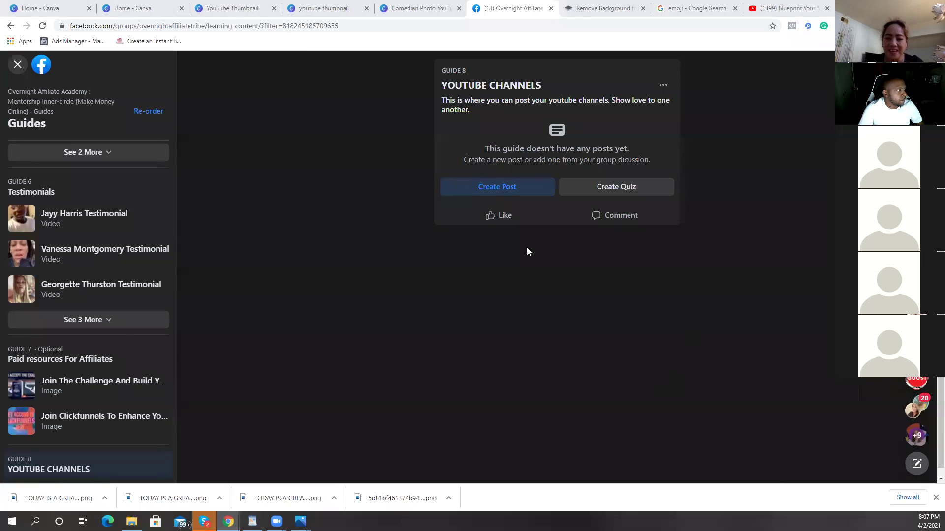
click(329, 9)
click(415, 9)
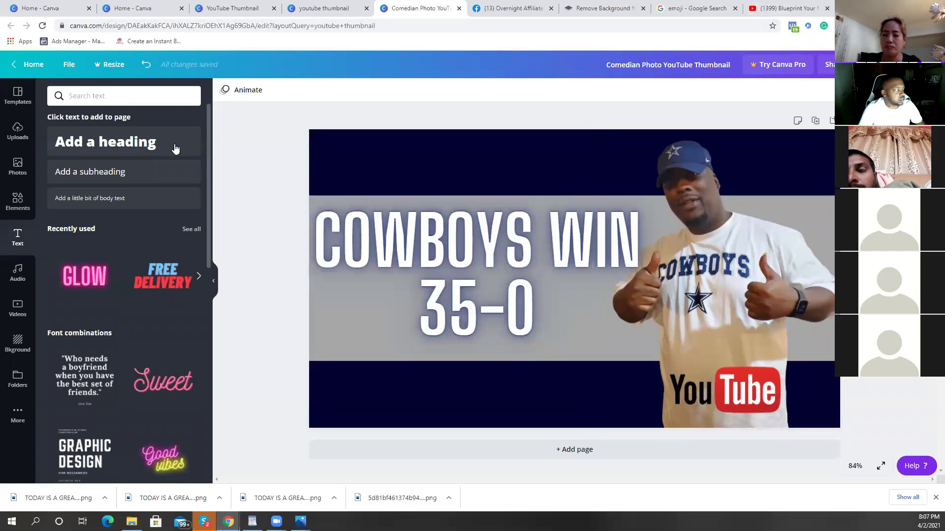
Step: Add a thumbs-up emoji, shrink it, and place it below the 35-0 headline
click(18, 202)
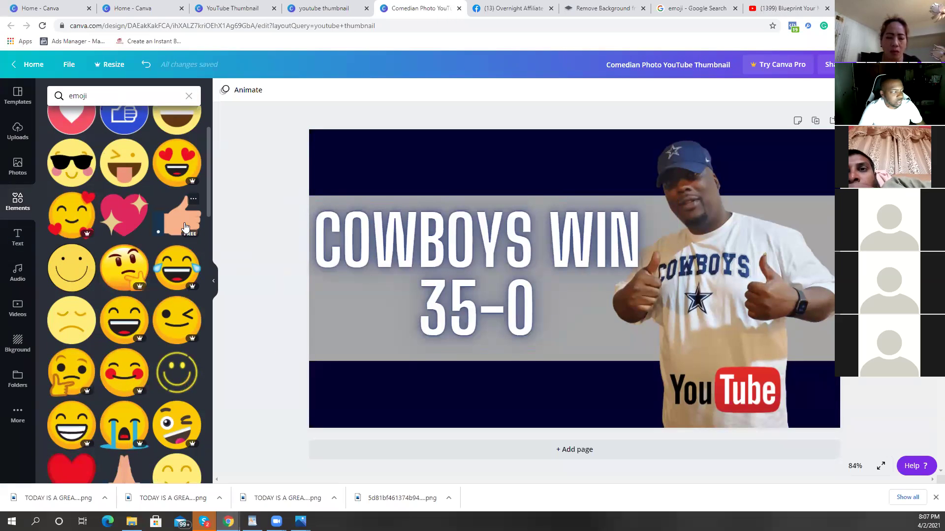
click(179, 225)
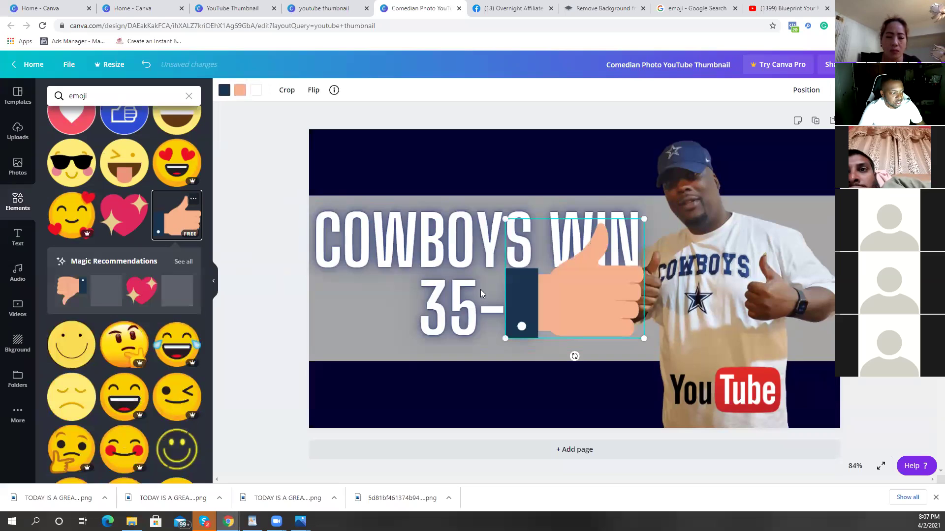
drag(643, 219, 557, 294)
drag(525, 328, 533, 384)
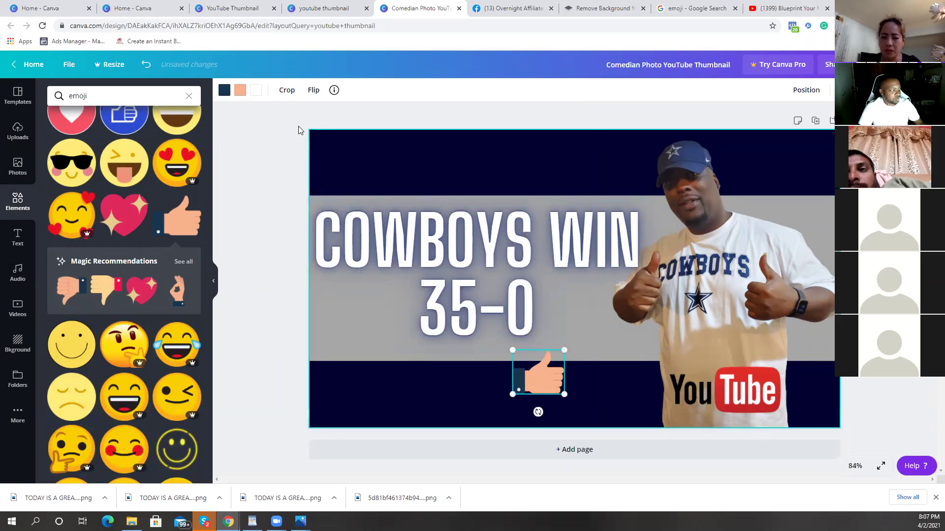
Step: Delete the COWBOYS WIN 35-0 headline, the man's photo, the navy background and YouTube logo
click(473, 315)
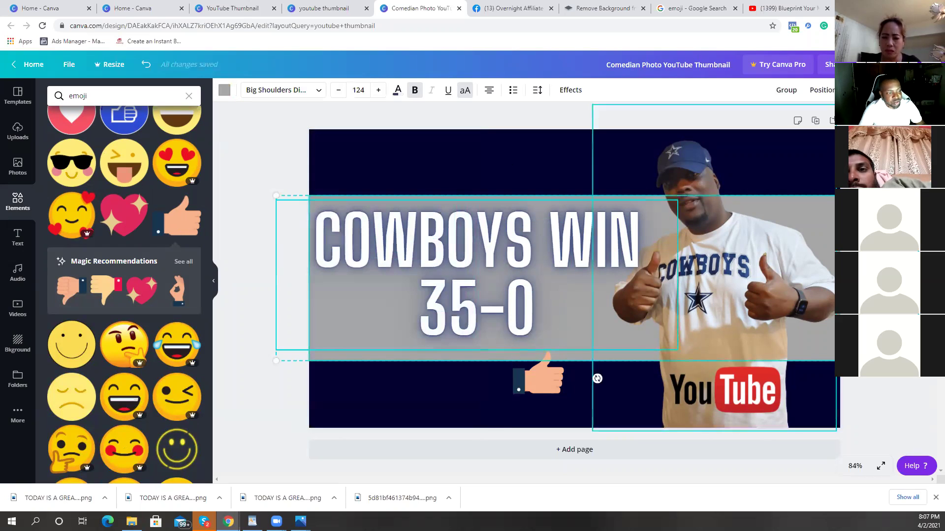
key(Delete)
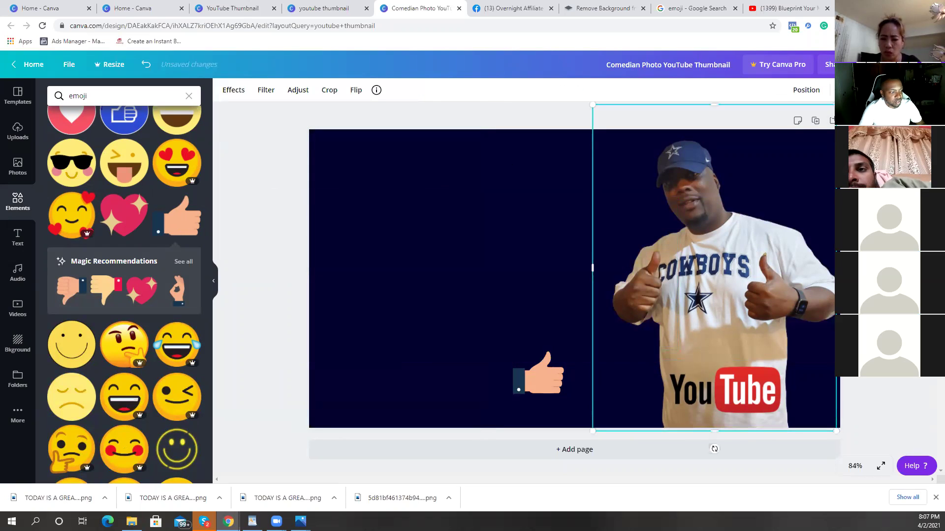
key(Delete)
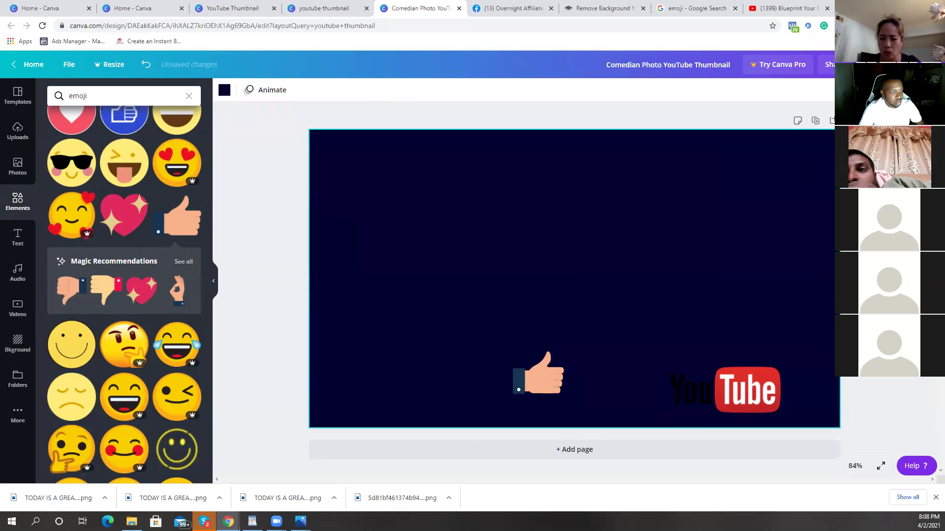
key(ctrl+z)
click(762, 368)
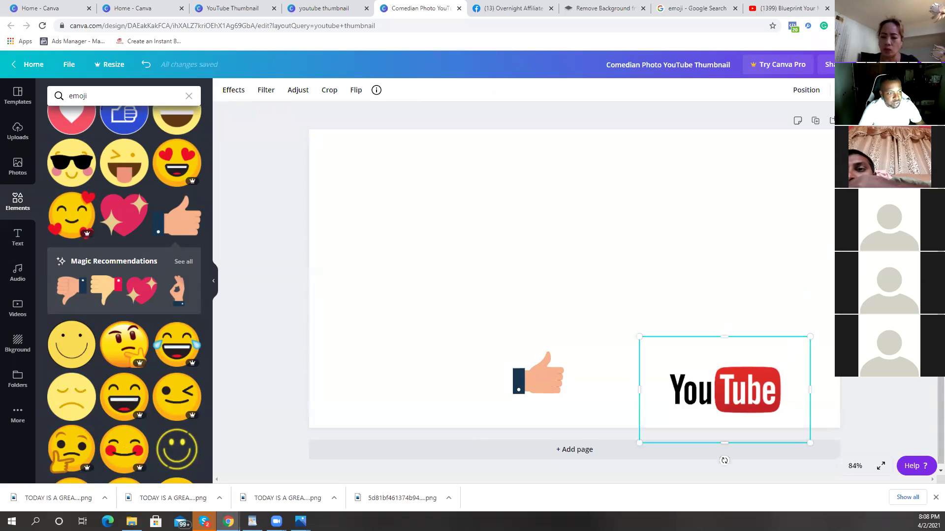
key(Delete)
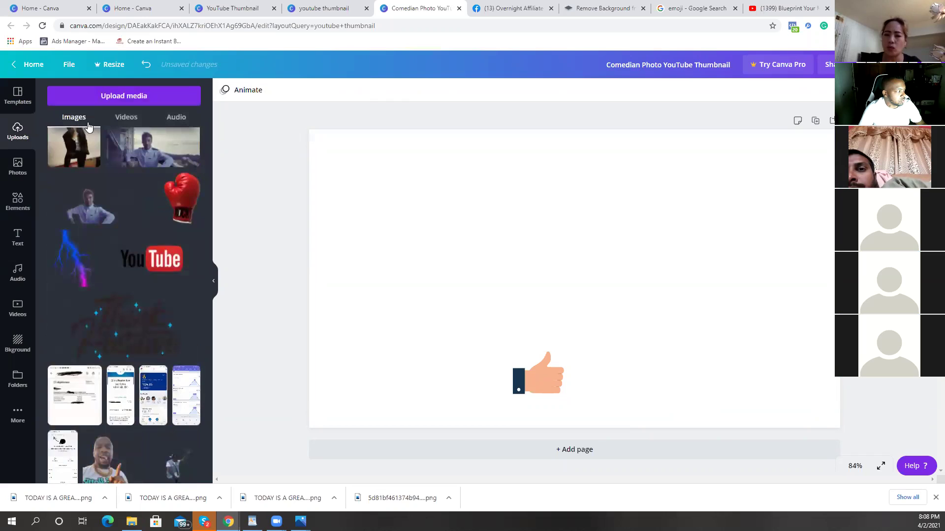
Step: Add the 5:35 uploaded video, pause it, enlarge it to full height and shift it right
click(125, 118)
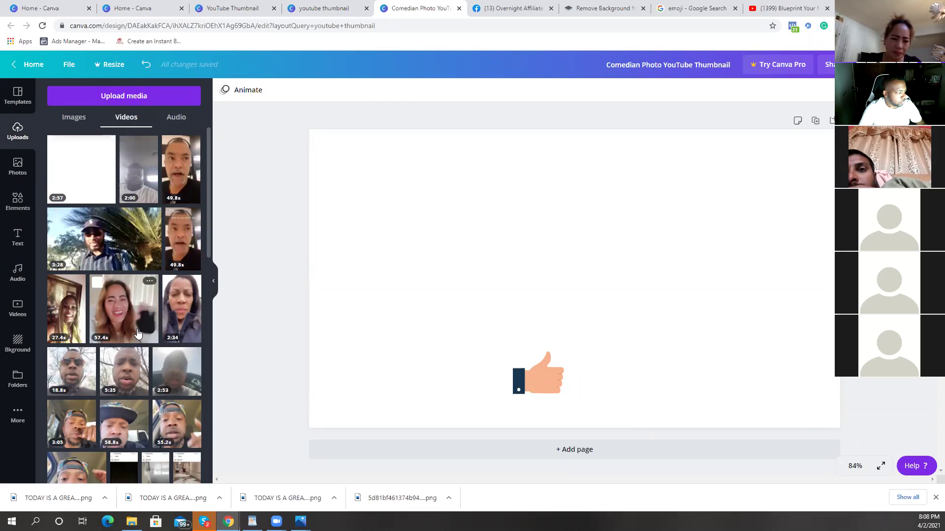
click(136, 389)
click(575, 285)
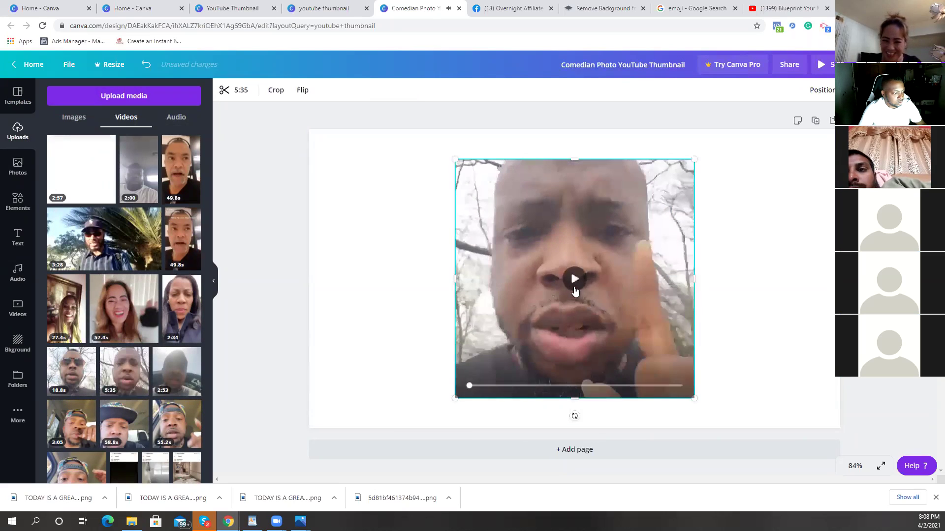
drag(413, 136, 415, 139)
drag(749, 402, 734, 409)
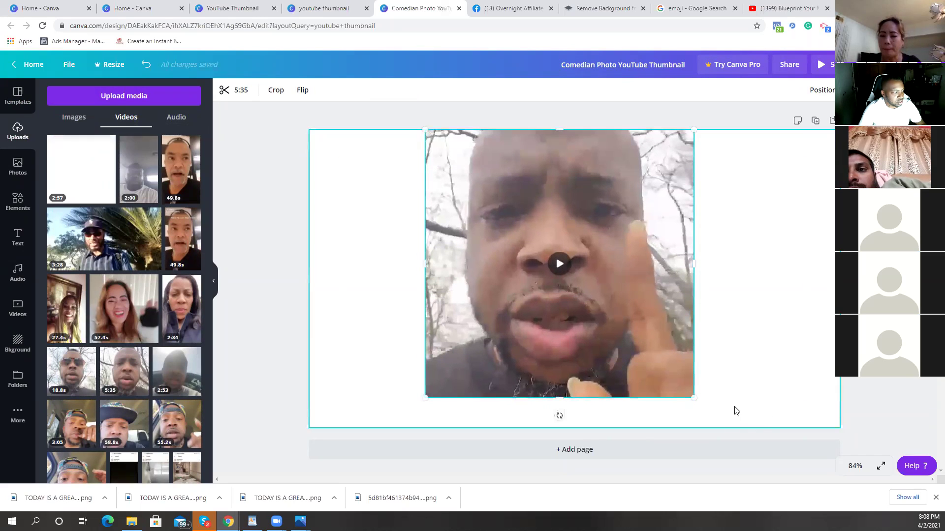
drag(618, 361, 780, 384)
Step: Push the video to the right edge, enlarge it further, and move the thumbs-up upper left
click(551, 380)
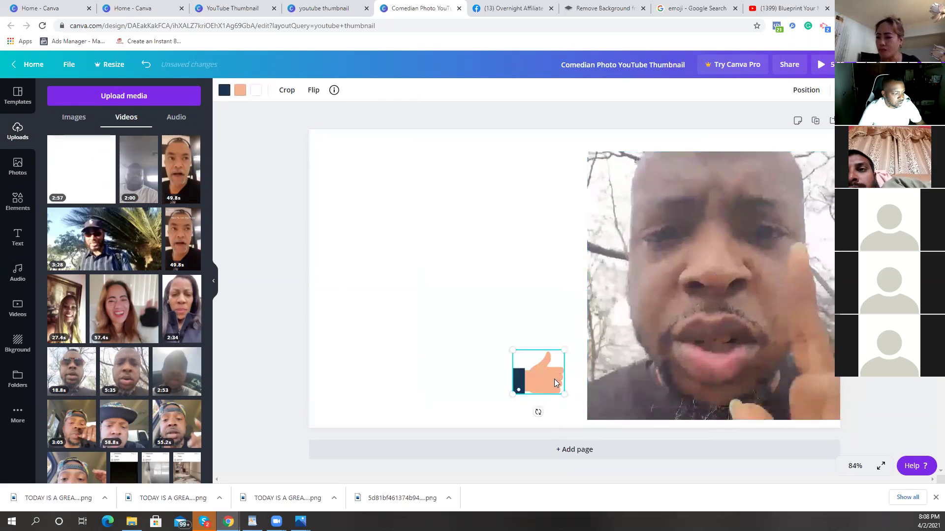
drag(758, 254, 728, 259)
drag(573, 159, 542, 130)
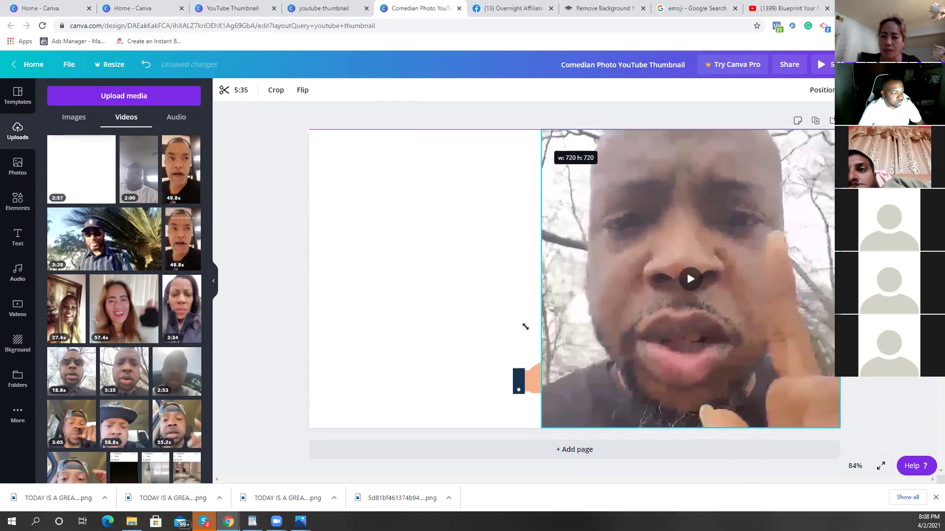
click(529, 385)
drag(458, 315, 380, 199)
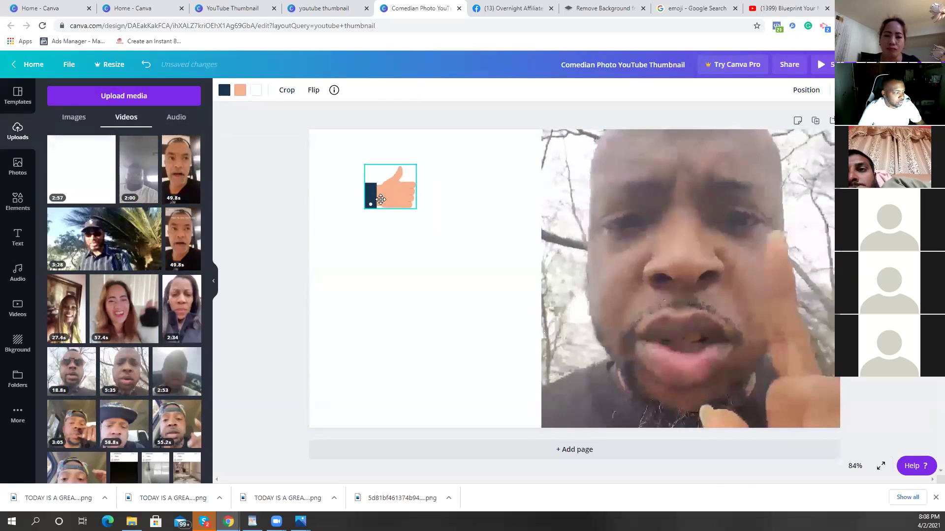
Step: Search Elements for SUBSCRIBE graphics and scroll through the results
click(14, 192)
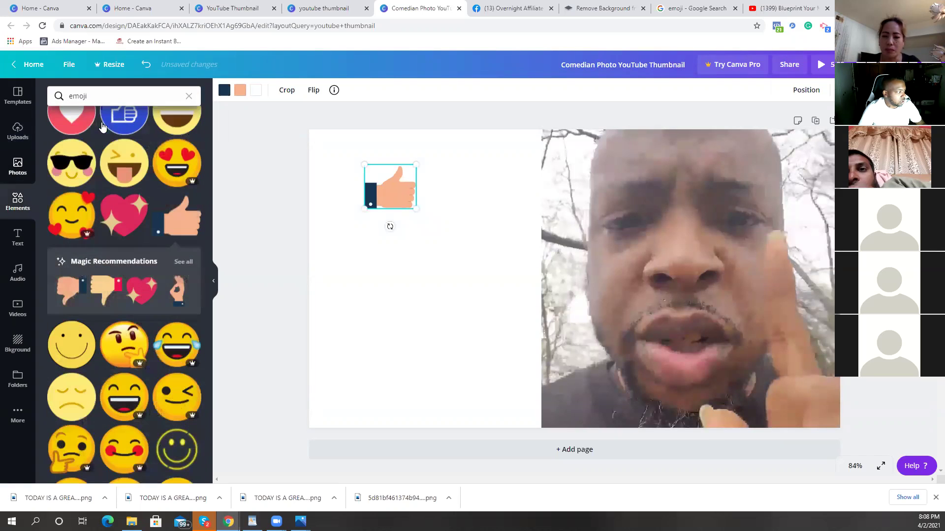
click(117, 98)
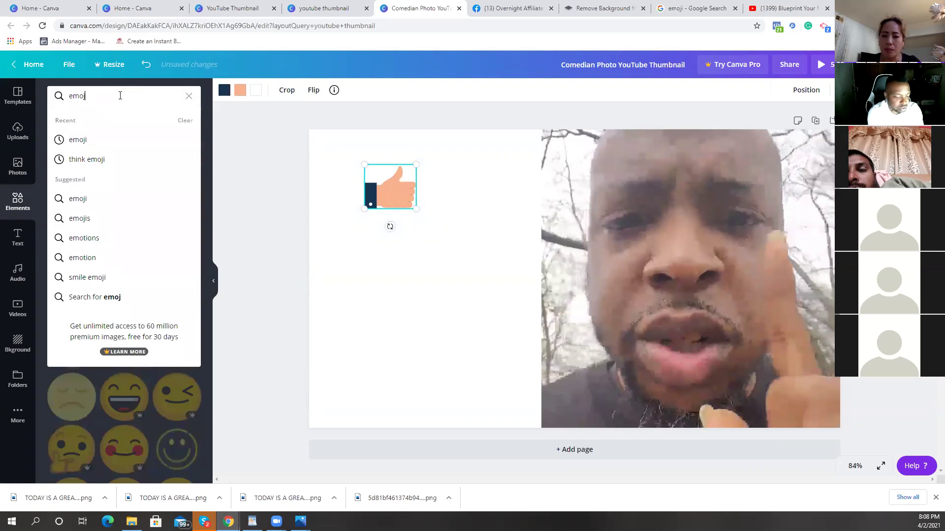
key(BackSpace)
key(BackSpace)
key(BackSpace)
key(BackSpace)
text(s)
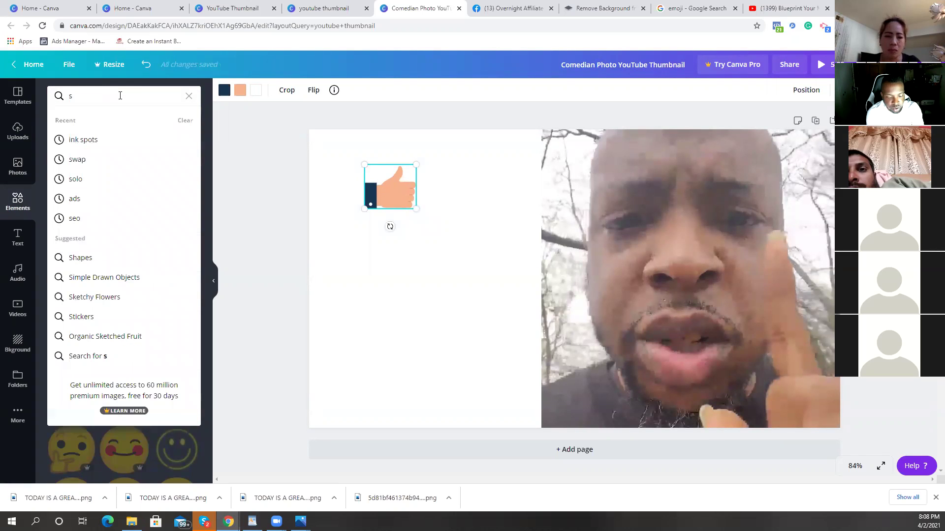
text(ubc)
key(BackSpace)
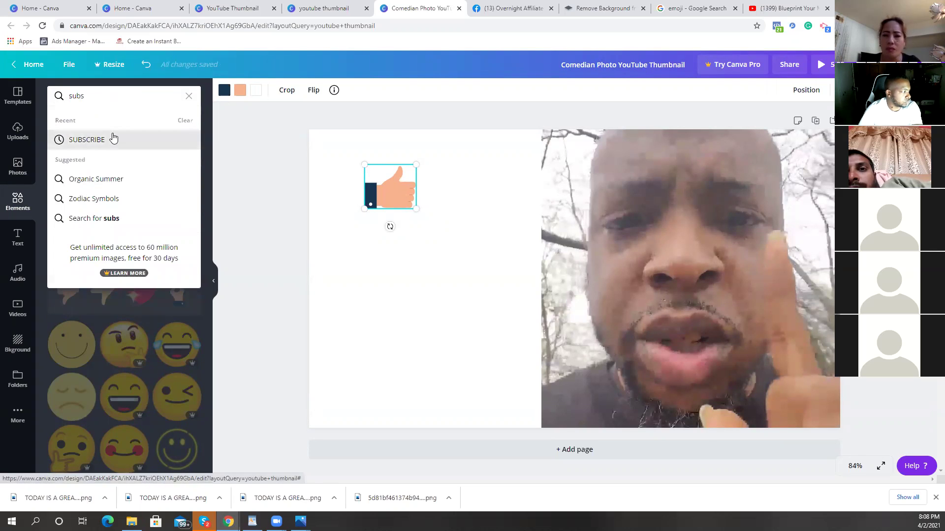
click(112, 139)
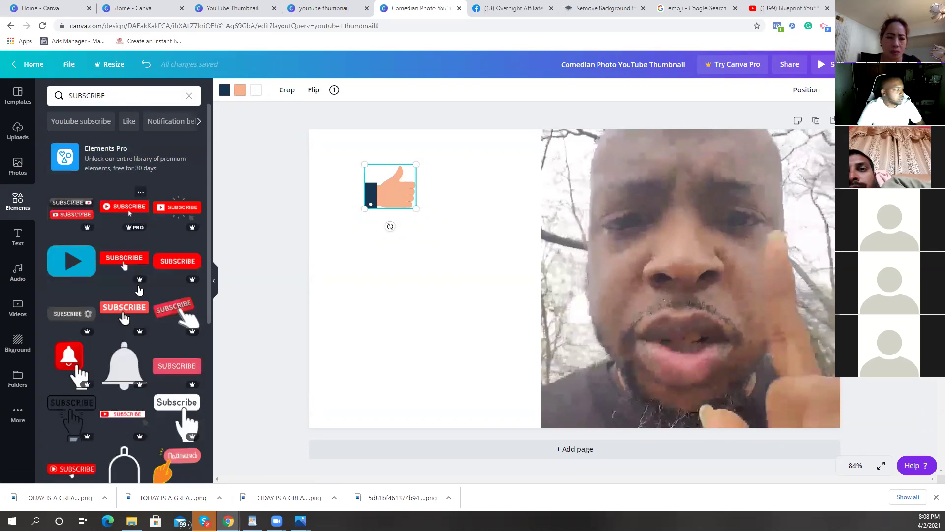
scroll(139, 291, down, 2)
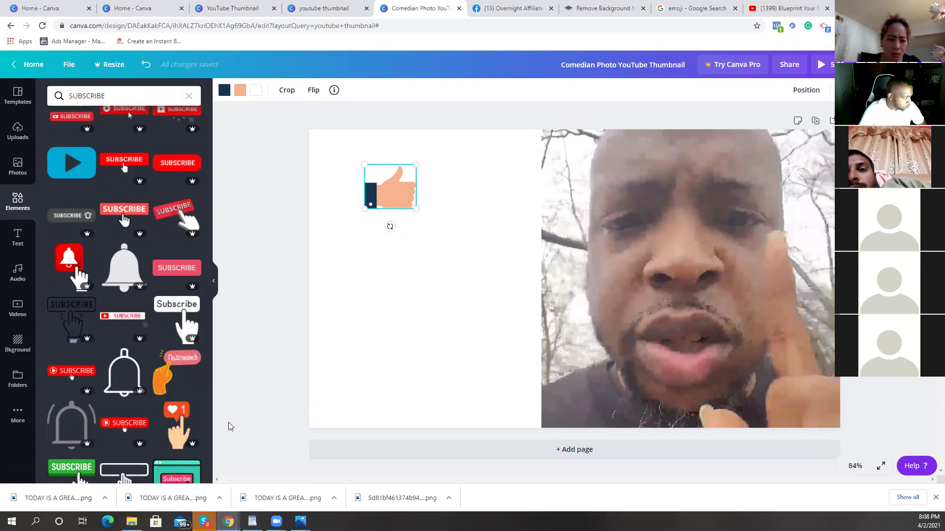
scroll(194, 405, down, 5)
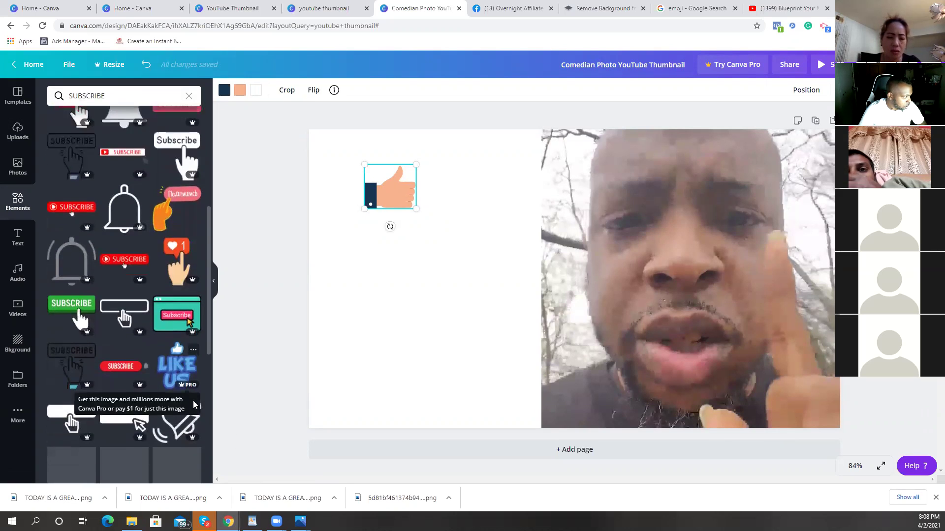
Step: Replace the emoji image search with 'subscribe', then start entering gif.com as the address
click(694, 8)
click(284, 64)
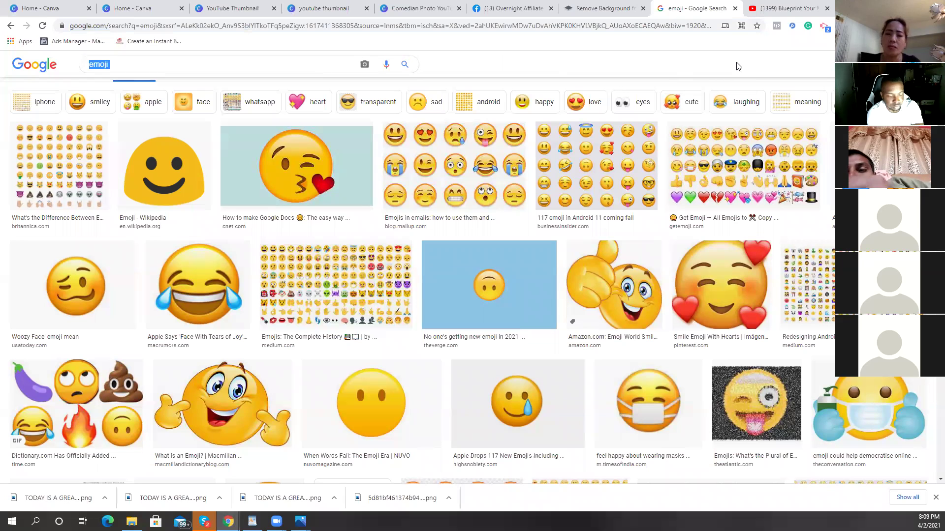
click(201, 68)
key(BackSpace)
key(BackSpace)
key(BackSpace)
key(BackSpace)
key(BackSpace)
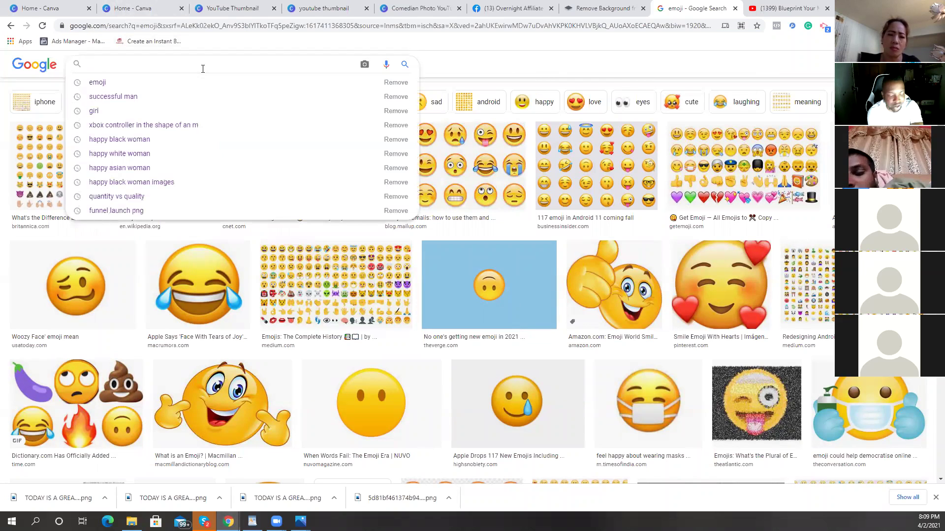
text(sub)
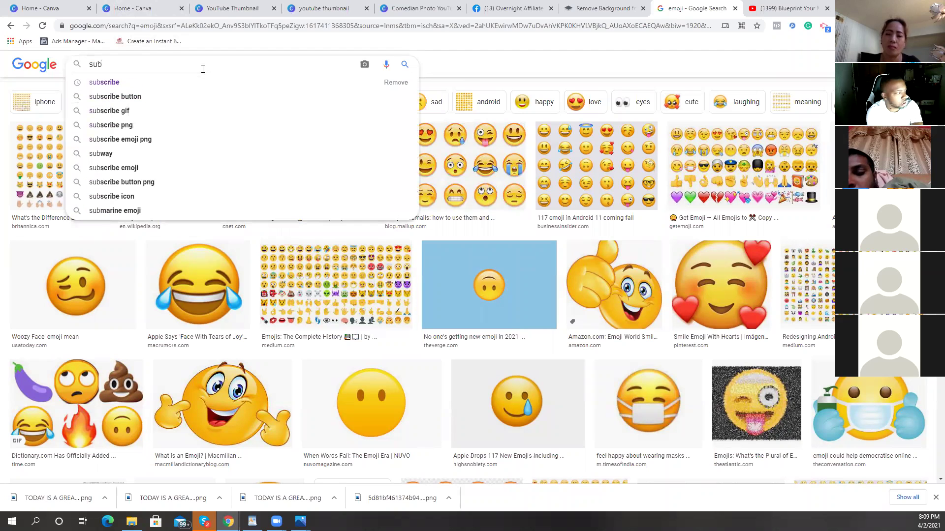
click(186, 82)
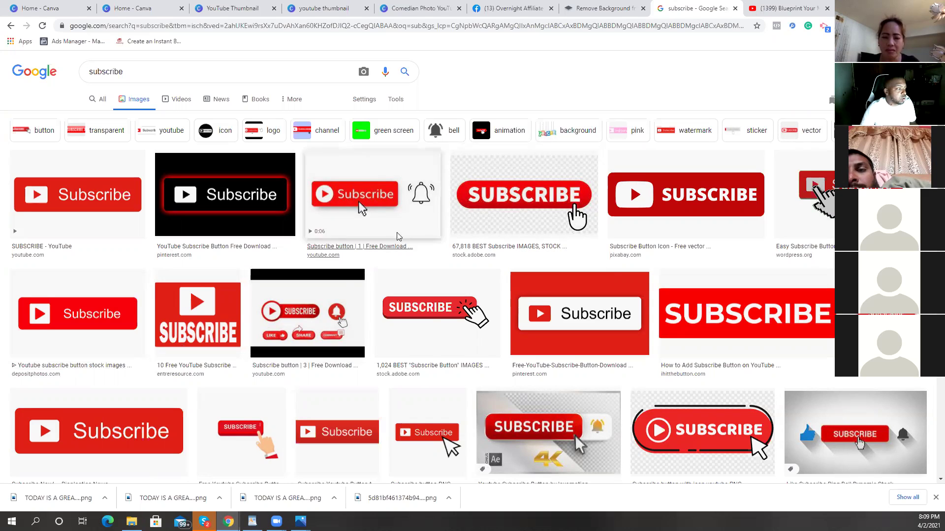
click(244, 27)
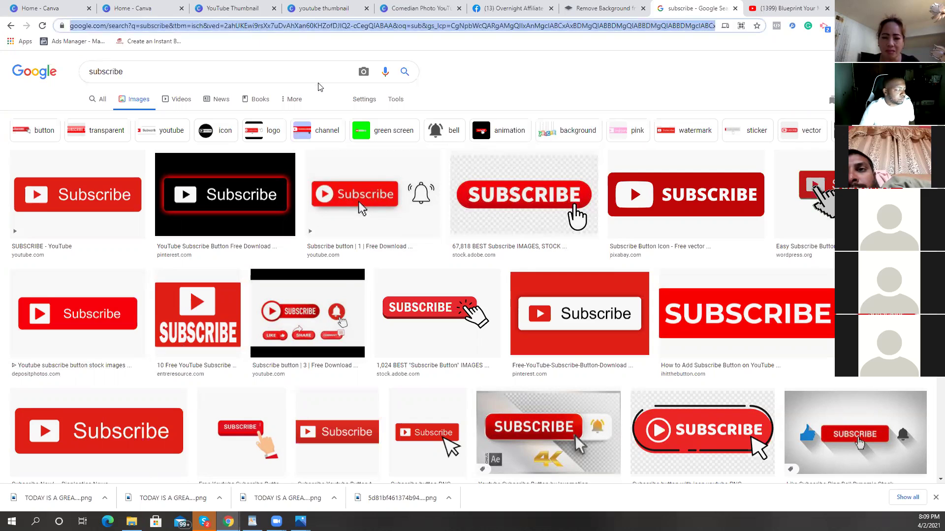
text(gif.c)
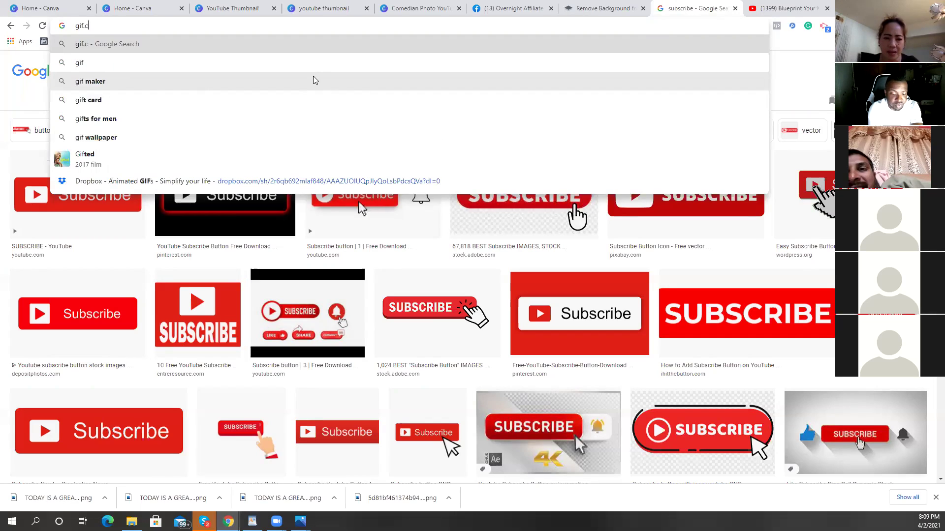
text(om)
Step: Visit gif.com, then search Google for 'gif' and open the GIPHY result
key(Return)
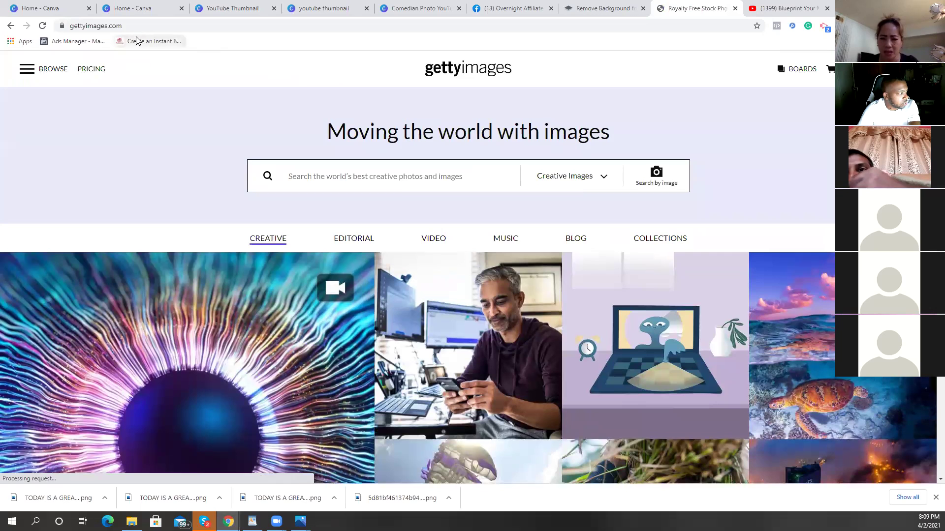
click(147, 23)
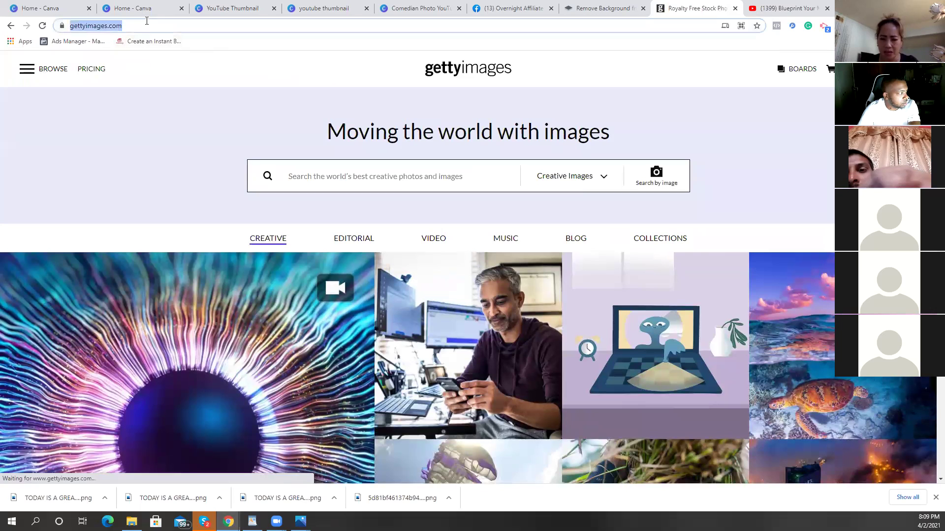
text(gif)
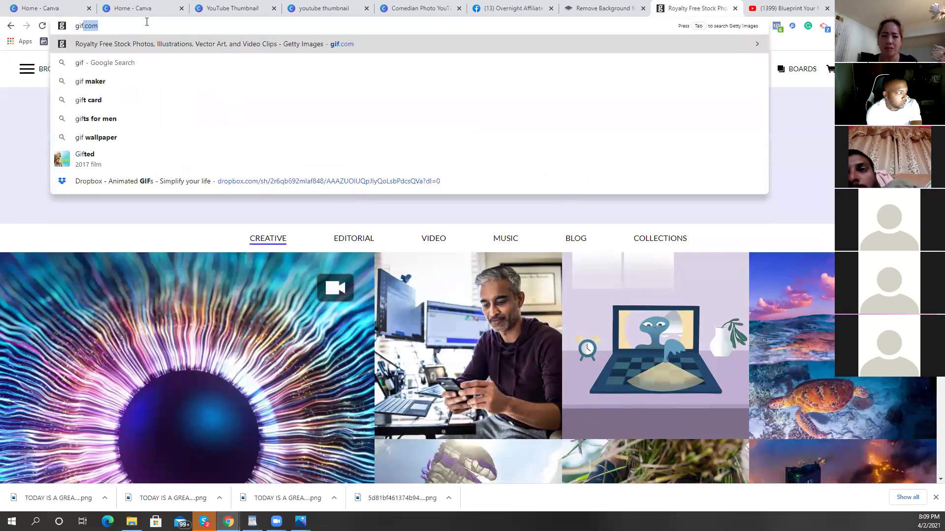
key(Return)
click(147, 22)
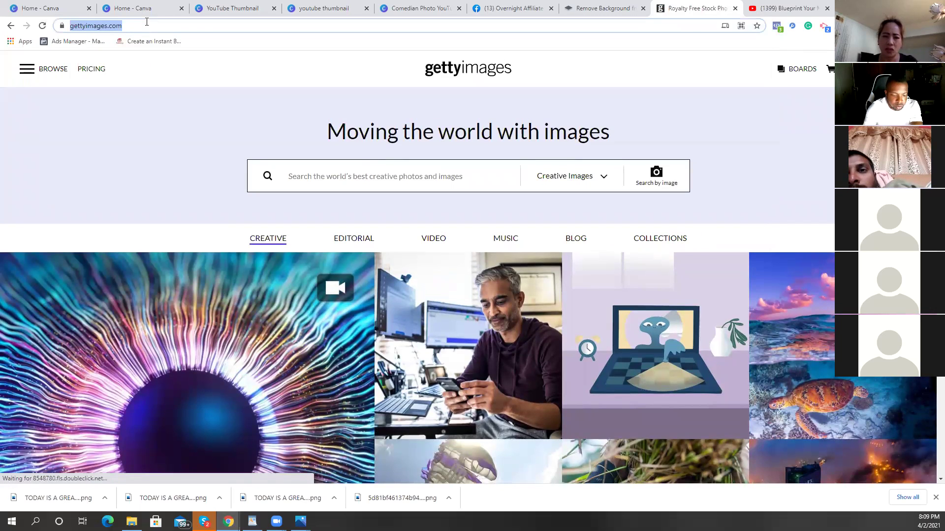
text(gif)
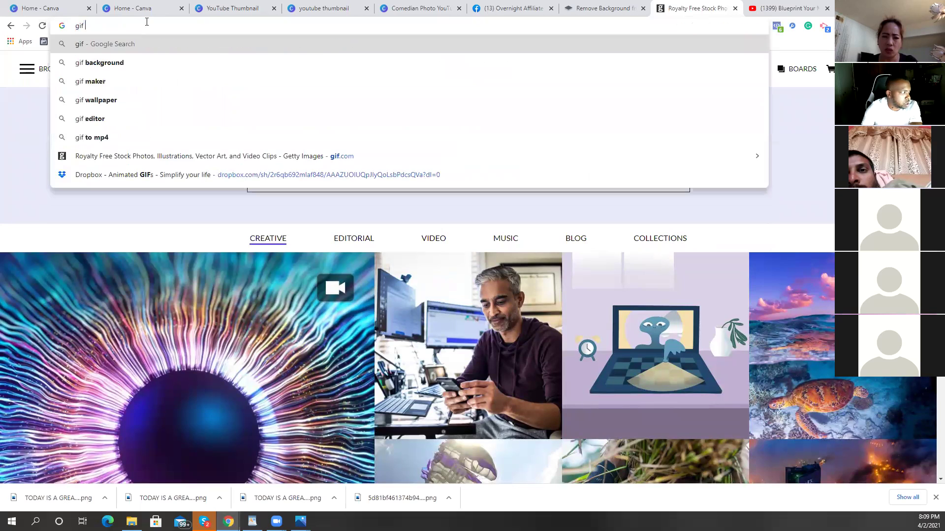
key(Return)
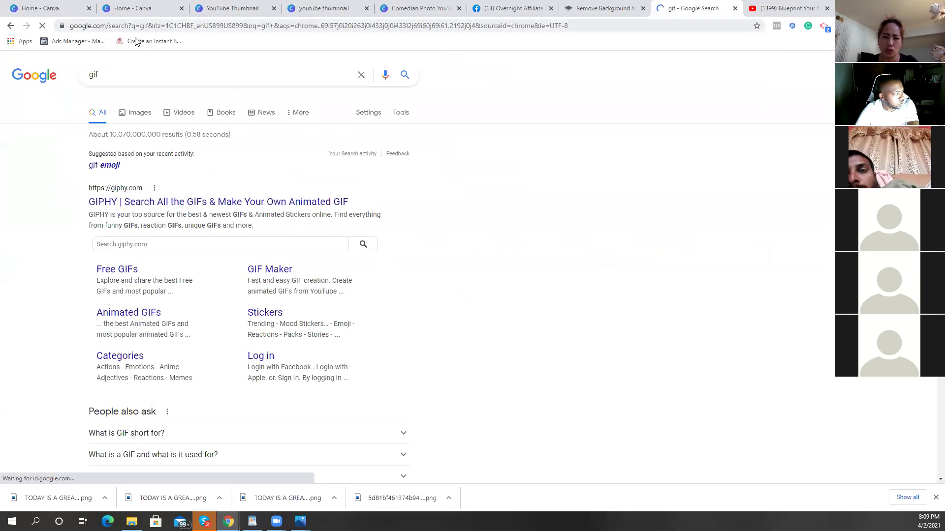
click(158, 218)
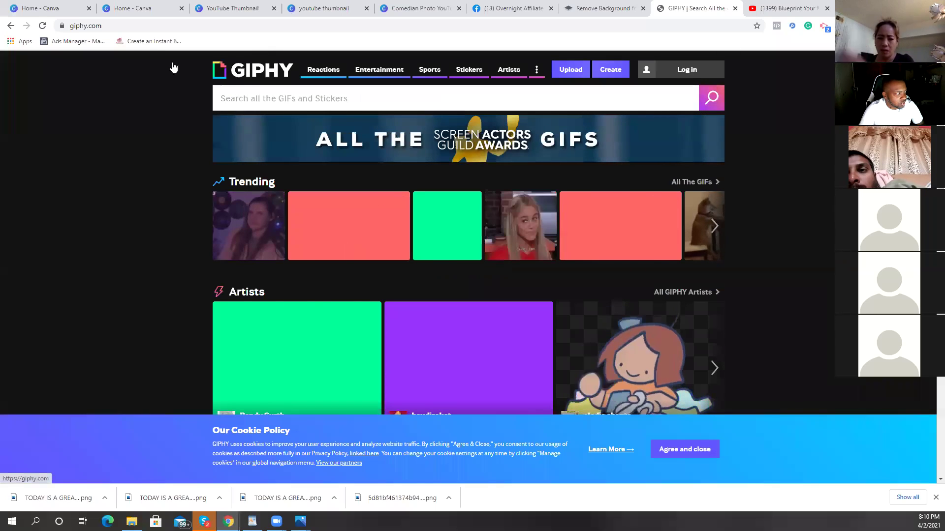
Step: Copy the giphy.com page address from the browser's address bar
click(63, 27)
right_click(69, 26)
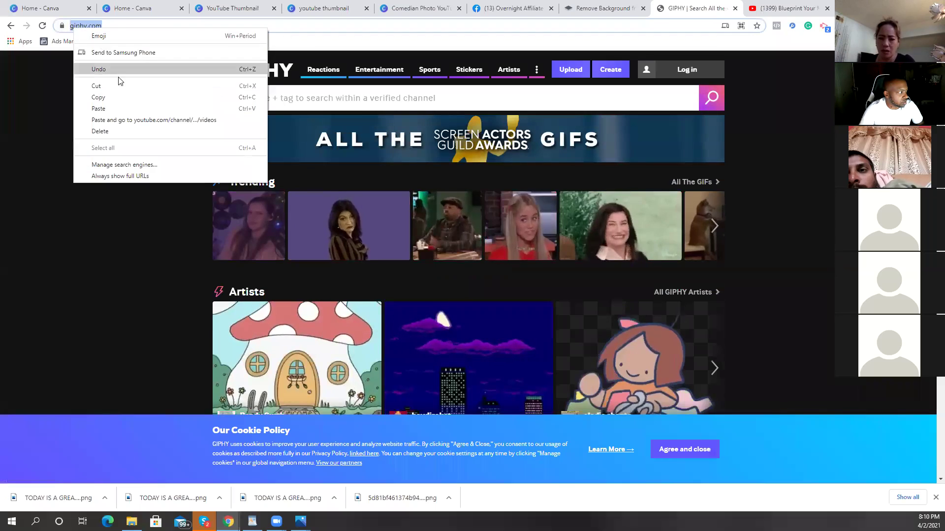
click(116, 99)
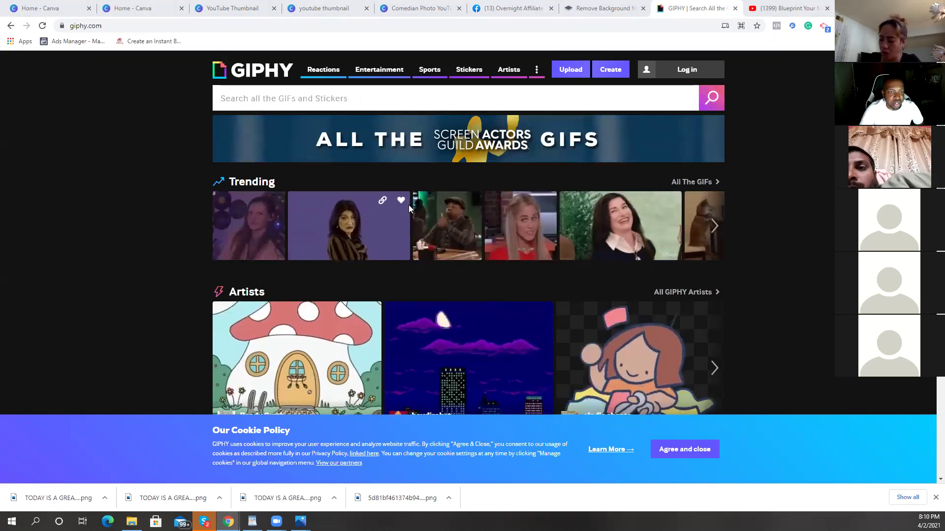
Step: Search GIPHY for 'subscribe' GIFs, scroll the results, and open a new blank browser tab
click(335, 92)
text(sub)
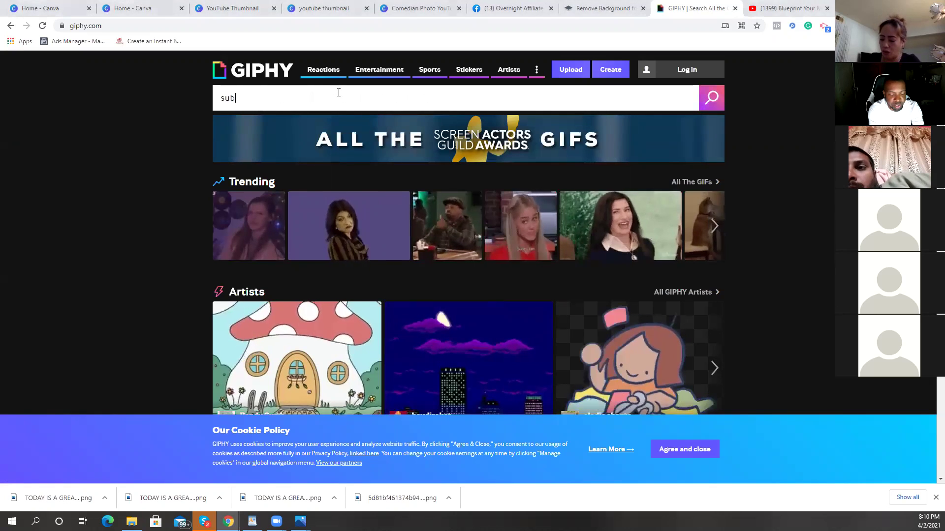
text(scribe)
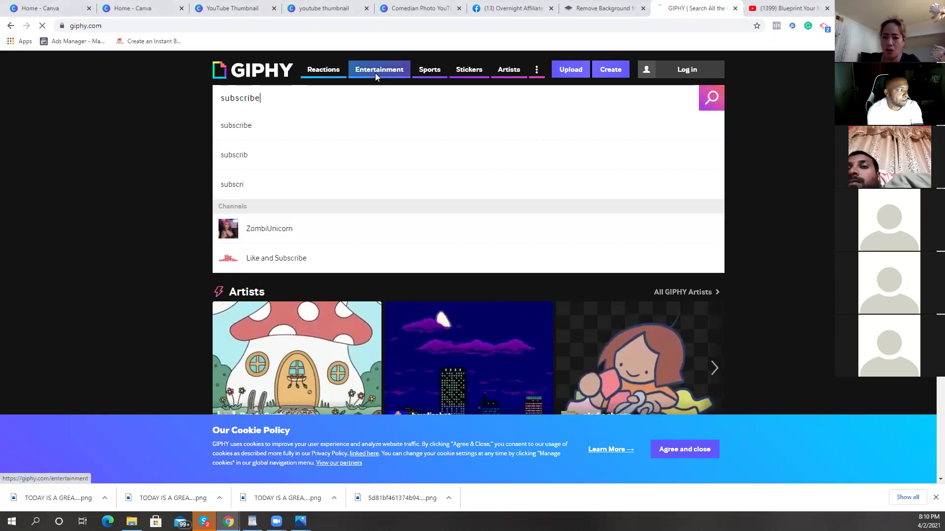
key(Return)
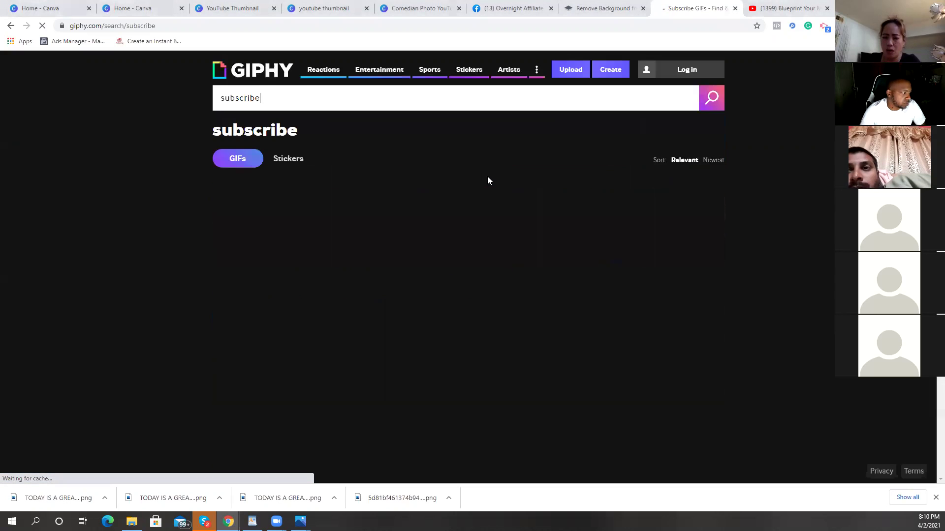
scroll(485, 163, down, 3)
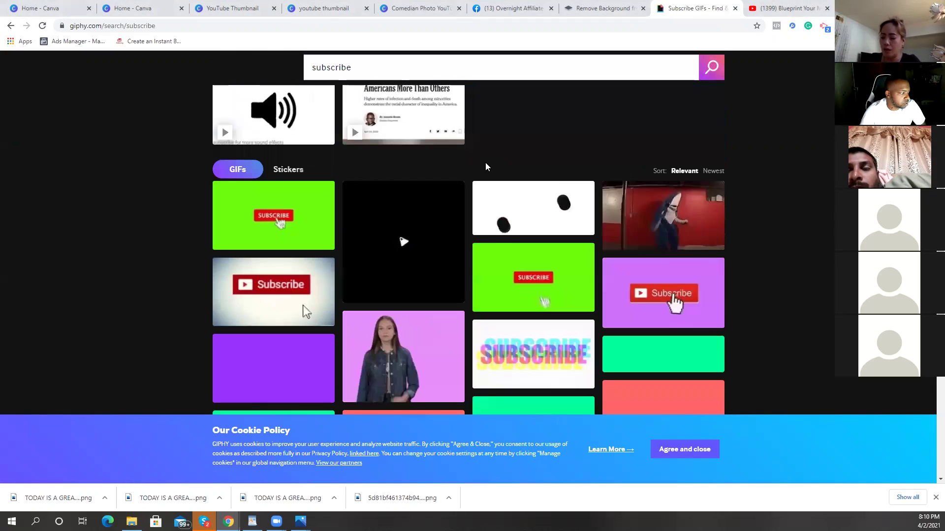
scroll(463, 186, down, 1)
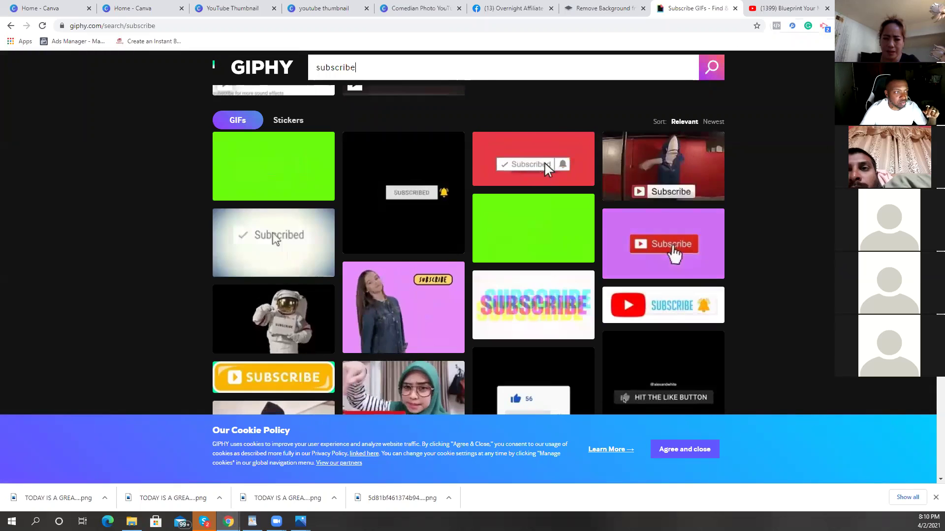
key(ctrl+t)
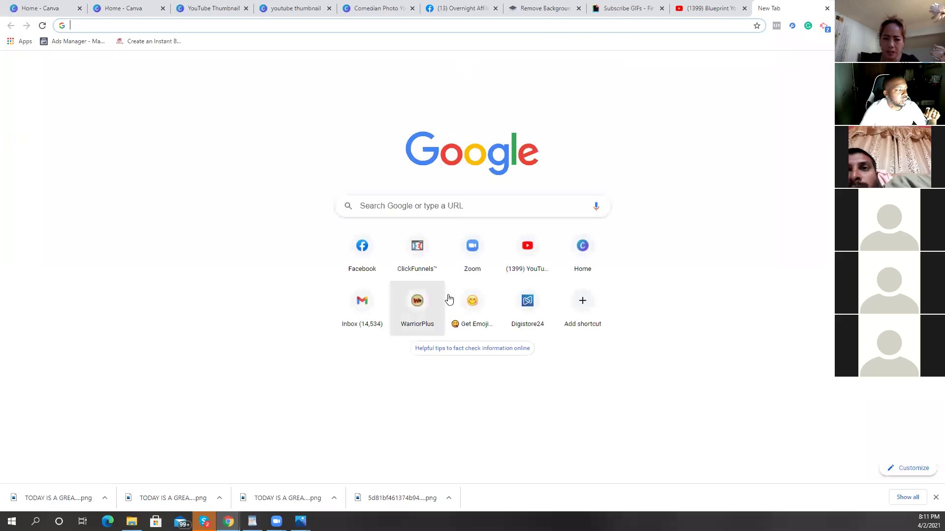
Step: Go to invideo.io, look through the draft projects in My Projects, then return to the templates page
click(443, 204)
text(in)
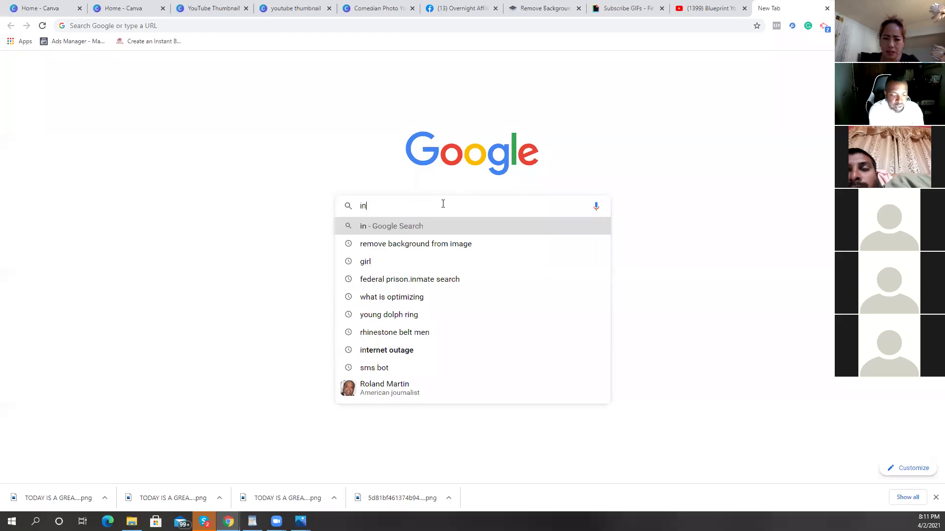
text(video)
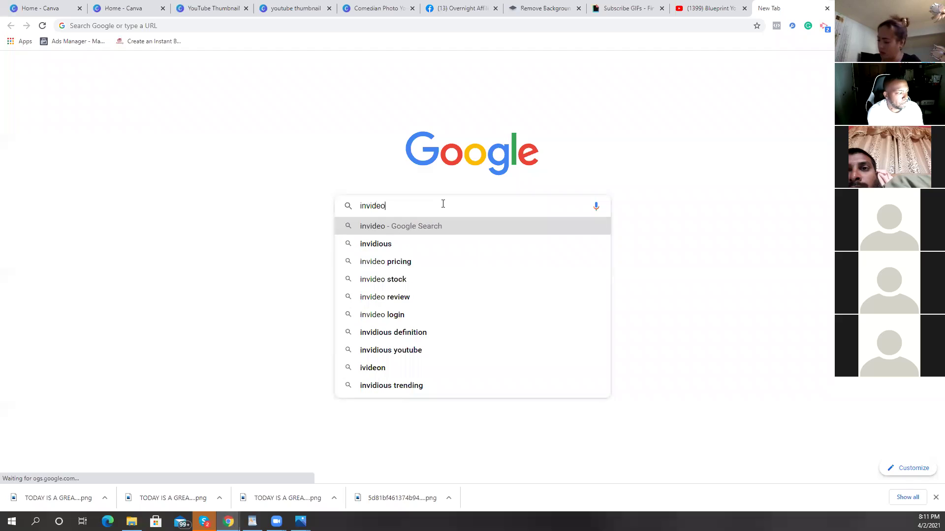
text(.io/workflow/marketing-templates)
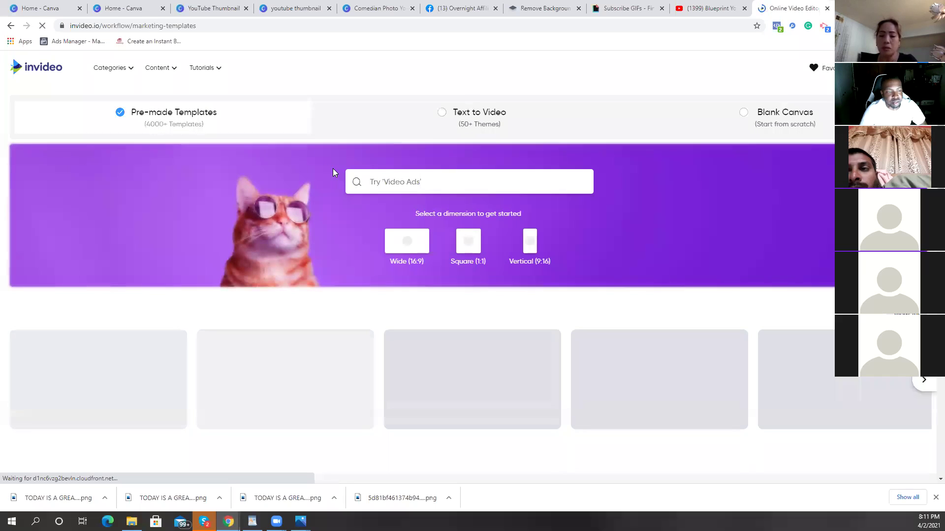
click(408, 246)
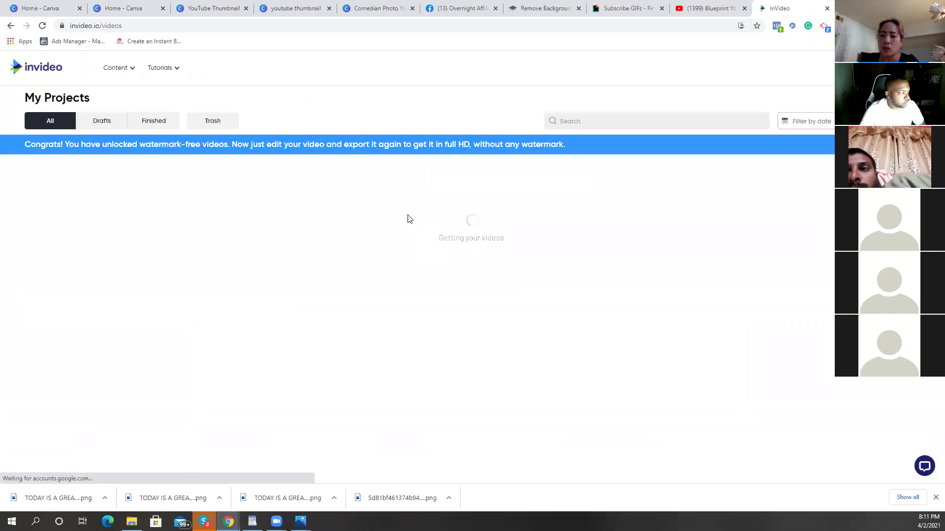
scroll(288, 259, down, 2)
scroll(289, 258, down, 1)
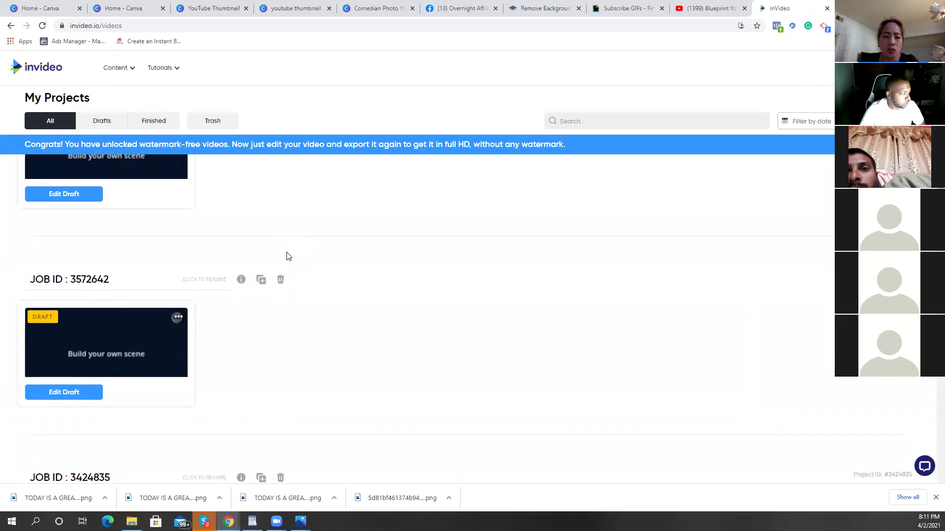
scroll(289, 254, up, 3)
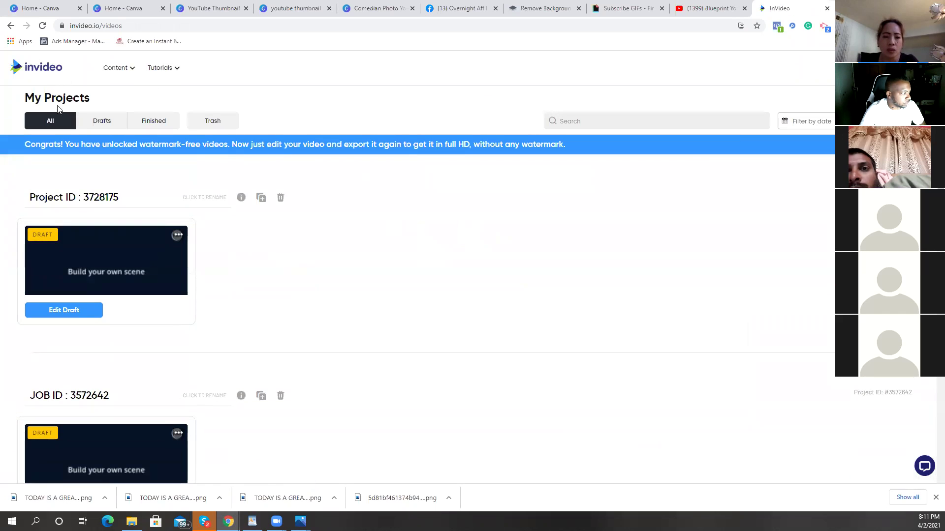
click(48, 74)
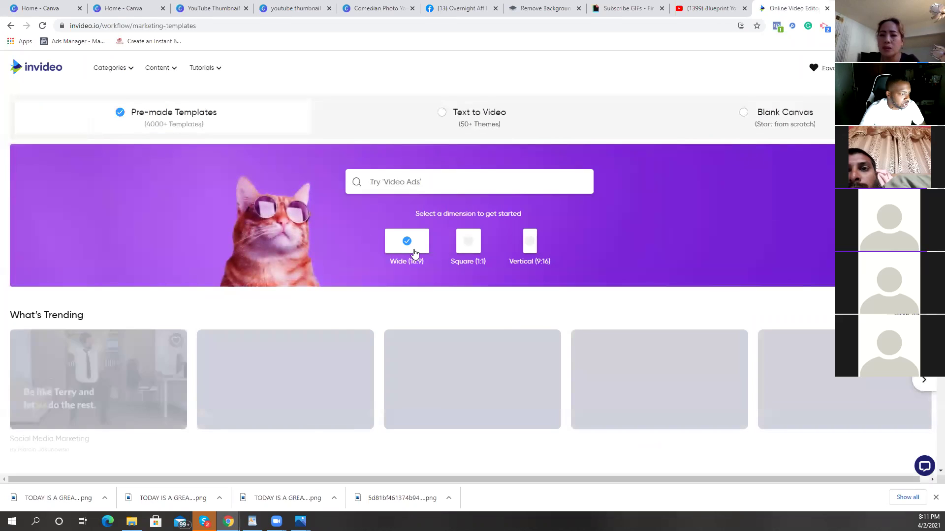
Step: Create a new video from a Blank Canvas and dismiss the pinch-to-zoom tip
click(747, 123)
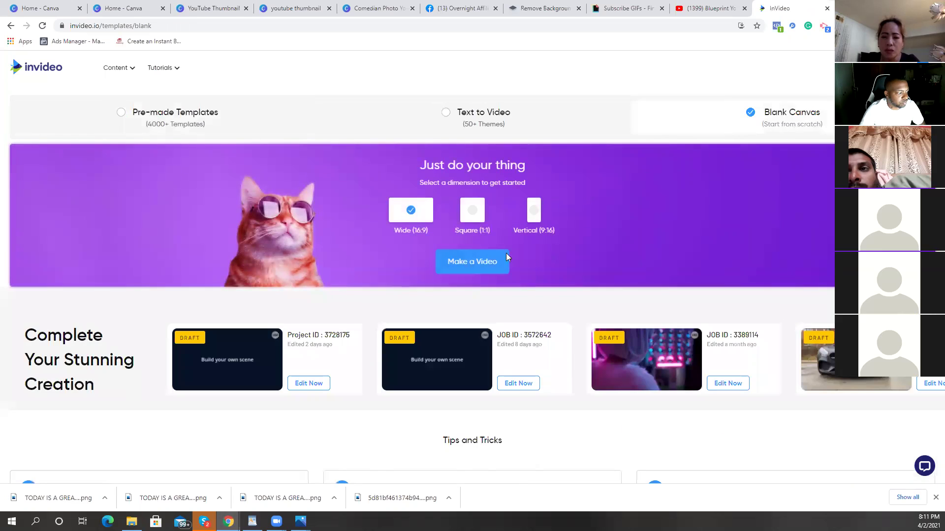
click(480, 272)
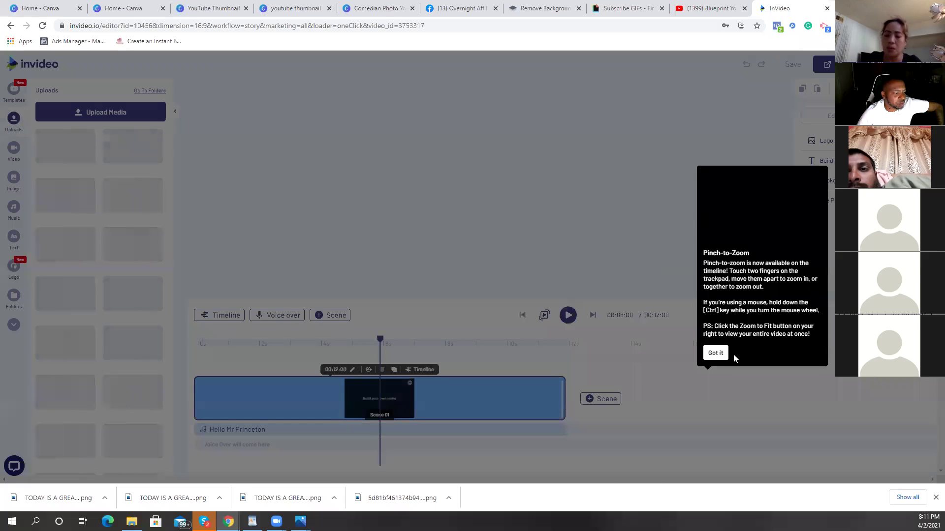
click(723, 354)
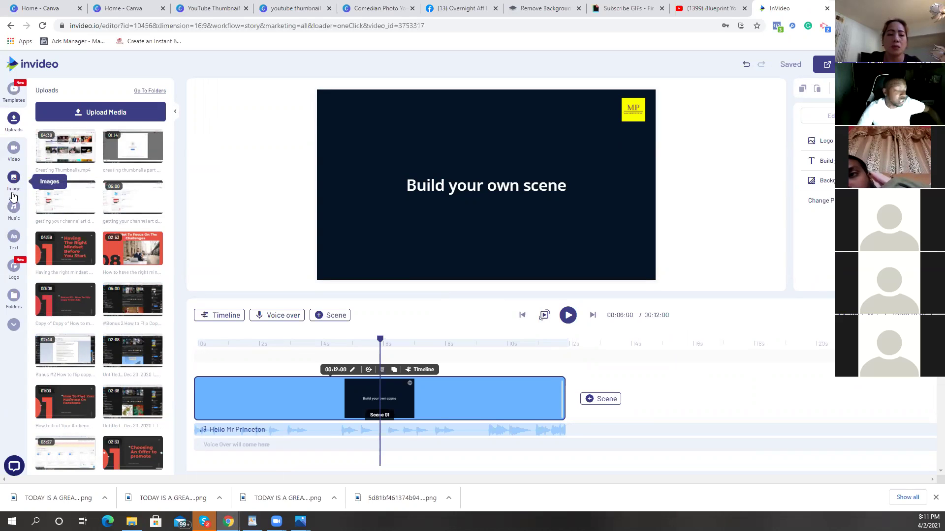
Step: In the Logo tray, dismiss the add-your-logo tip and remove the MP logo from the scene
click(14, 263)
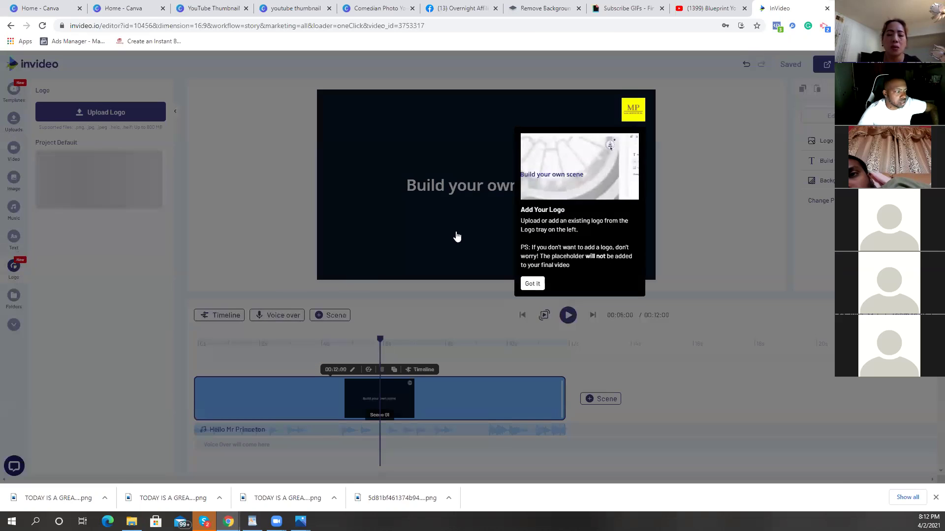
click(533, 284)
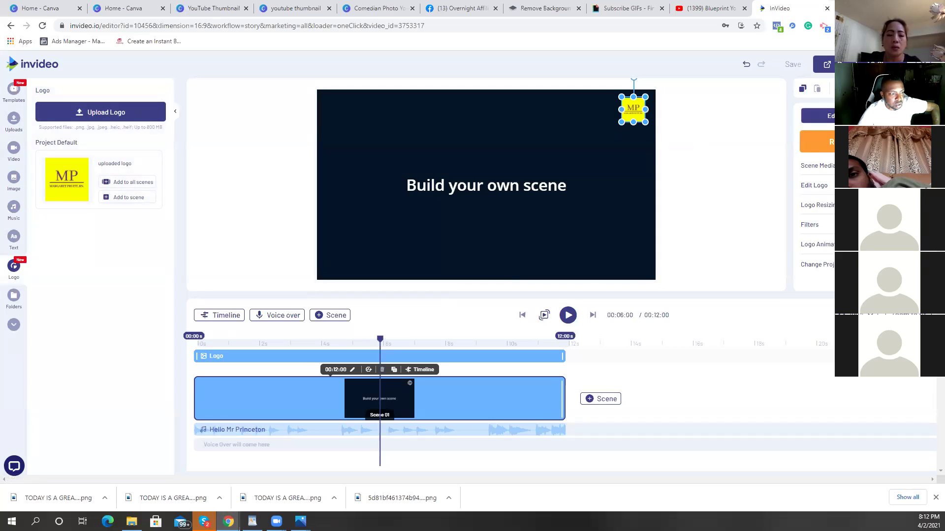
click(413, 311)
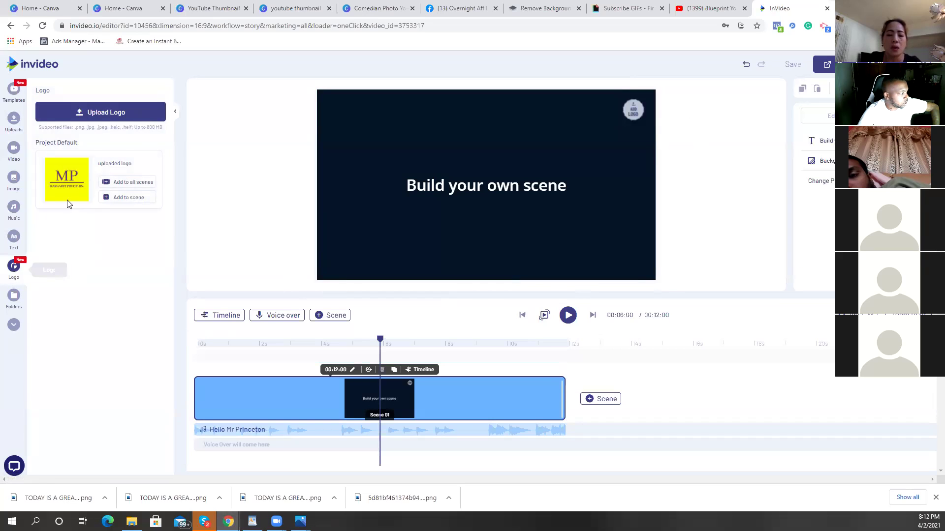
Step: Glance at stock videos, then scroll the Text styles to Social Media Credits and expand its full collection
click(13, 149)
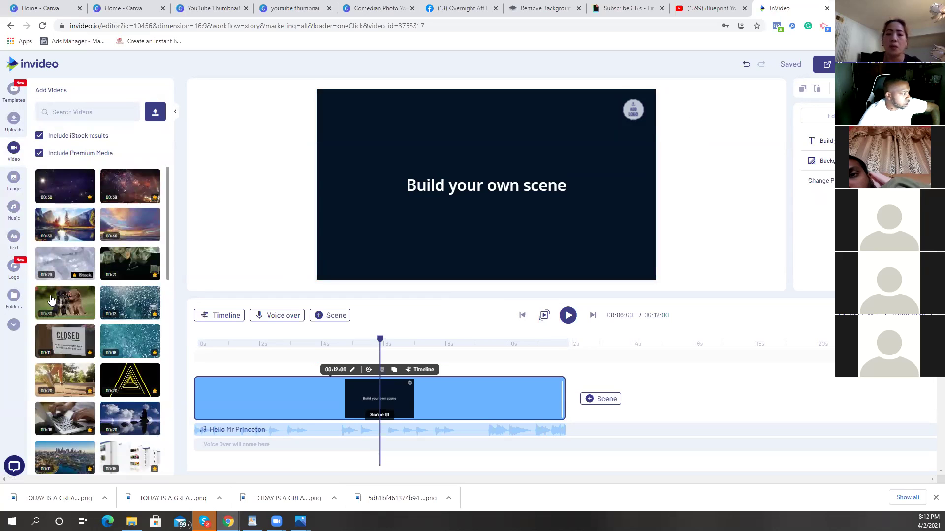
mouse_move(48, 297)
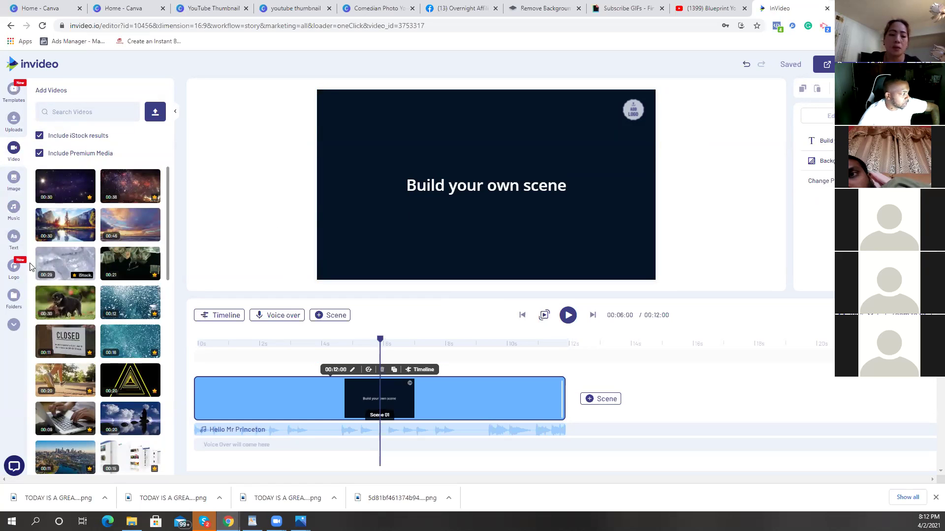
click(14, 237)
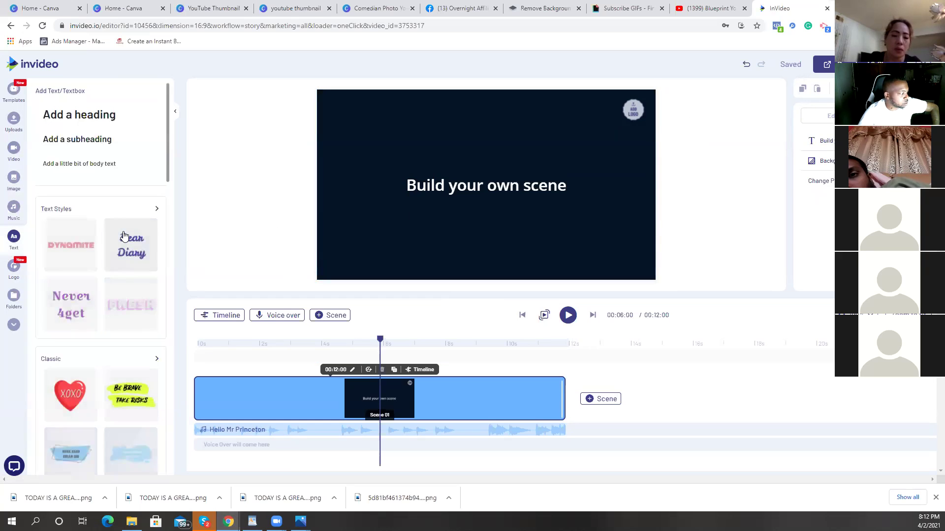
scroll(124, 237, down, 15)
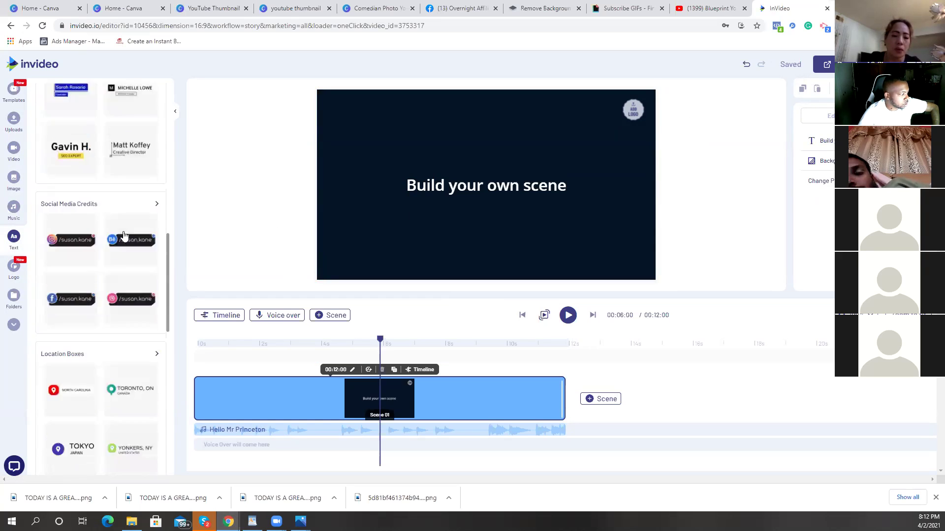
scroll(123, 236, down, 1)
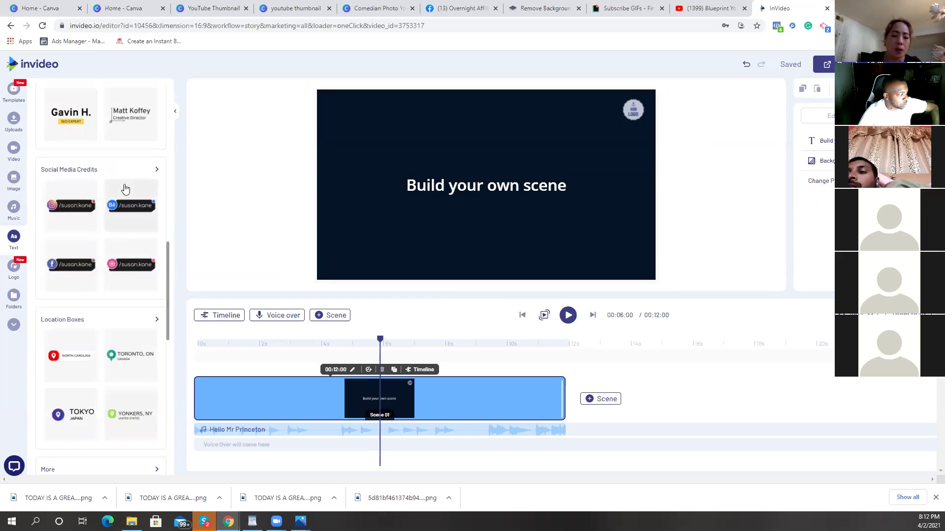
scroll(68, 359, down, 8)
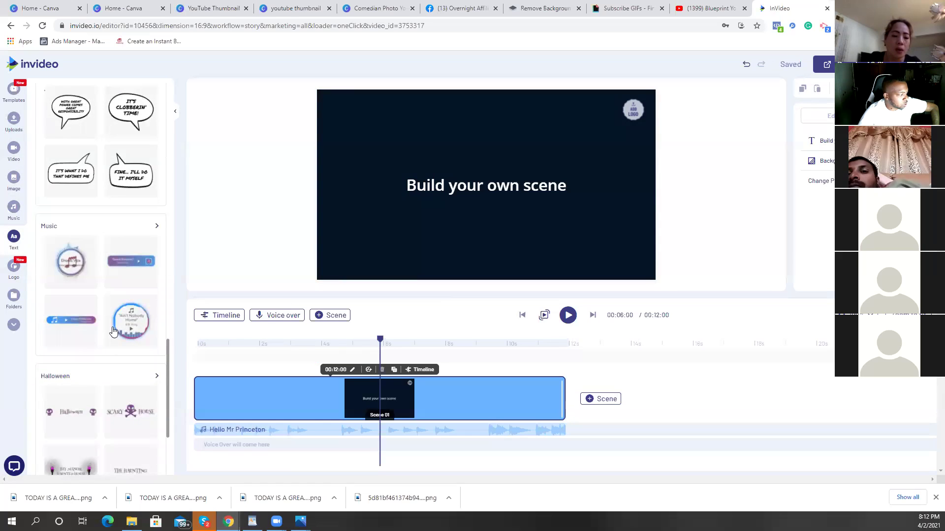
scroll(89, 333, down, 5)
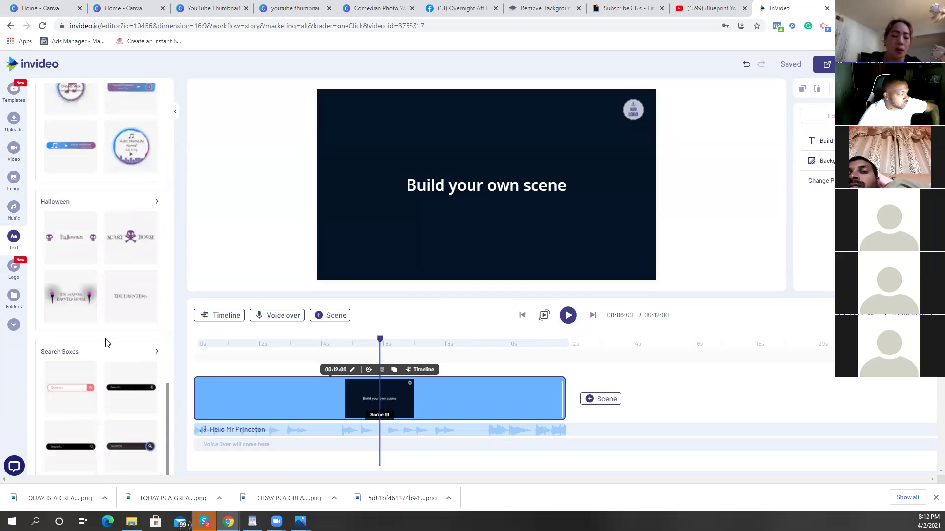
scroll(106, 343, up, 13)
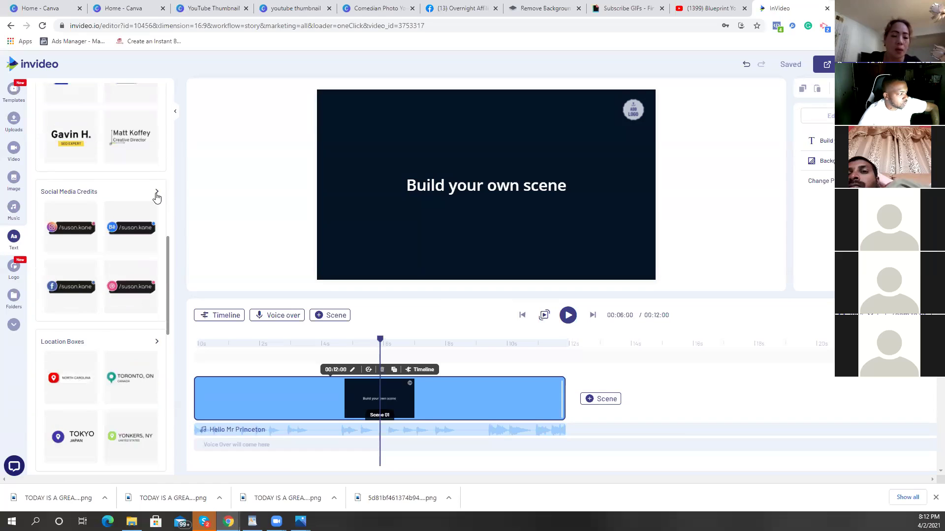
click(156, 194)
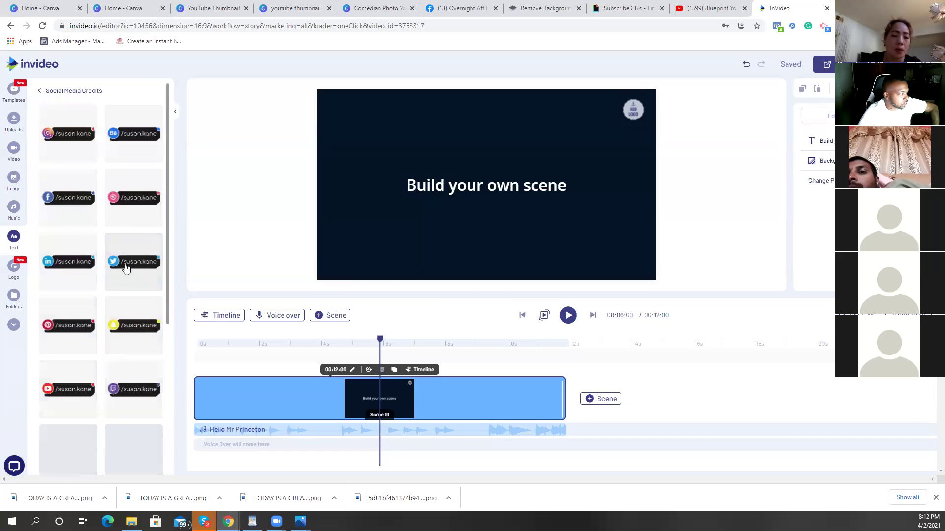
Step: Delete the 'Build your own scene' title from the scene
scroll(126, 275, down, 3)
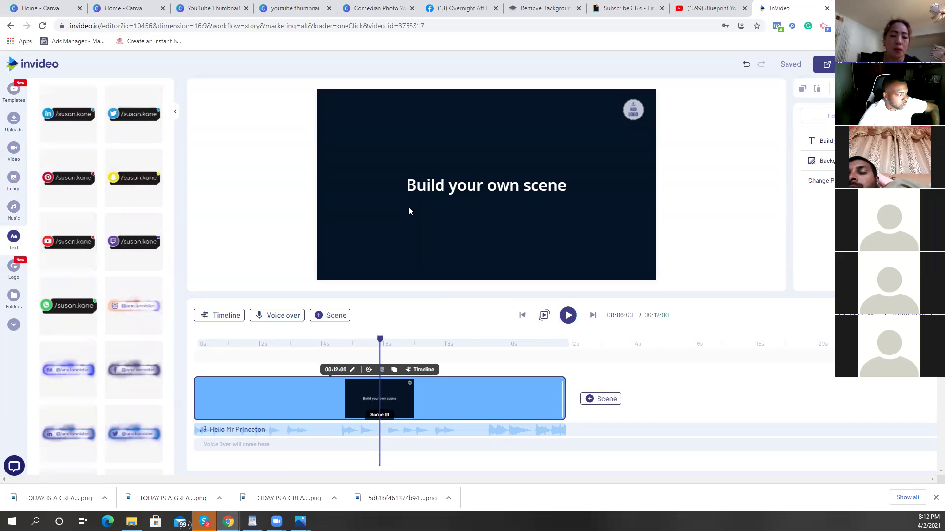
click(443, 186)
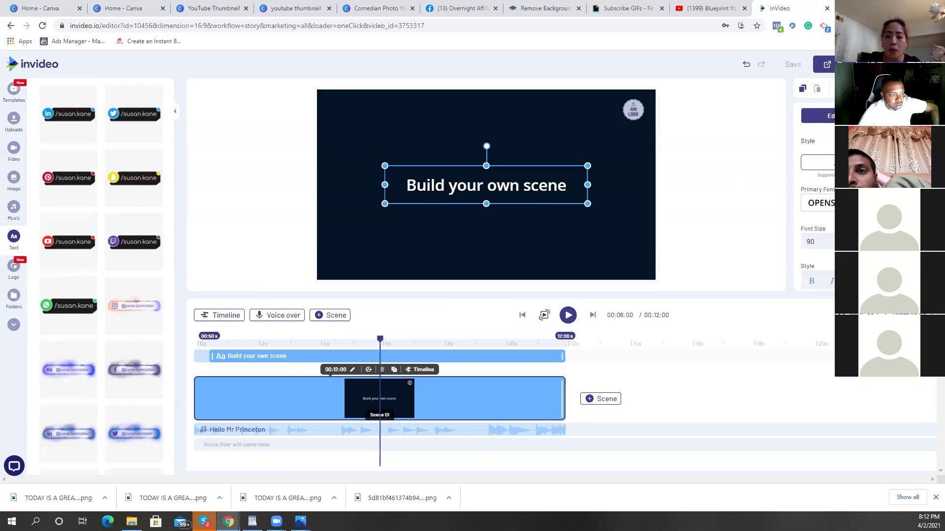
key(Delete)
click(510, 203)
Step: Add the YouTube social-media credit, enlarge it in the lower left, and preview the scene
click(69, 253)
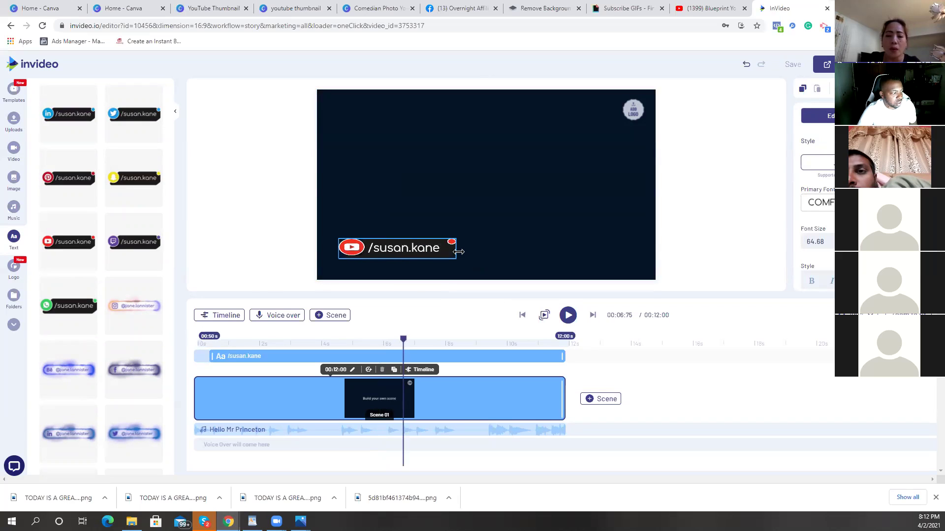
click(458, 251)
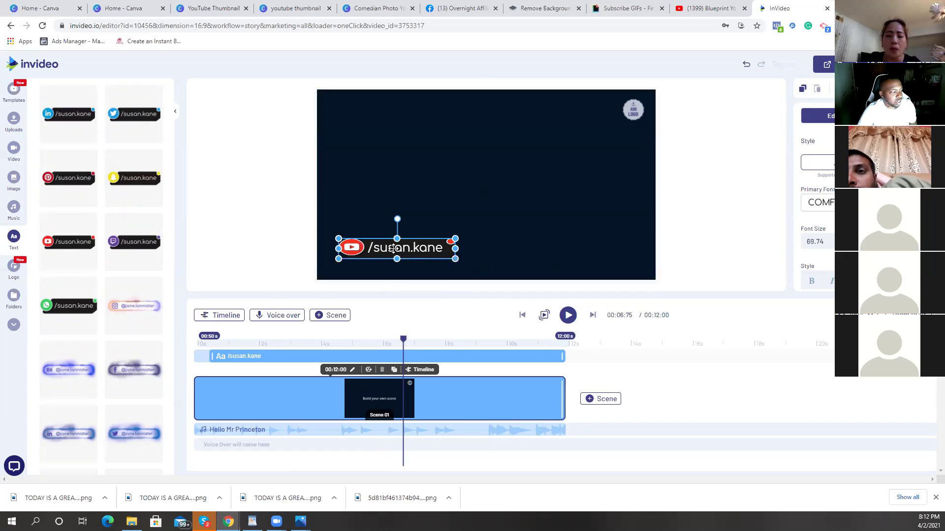
drag(397, 240, 397, 230)
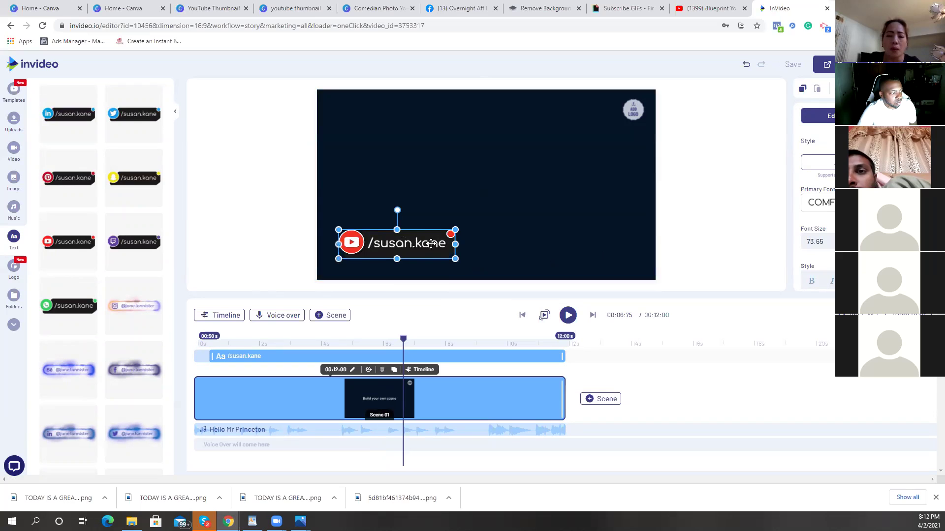
double_click(445, 244)
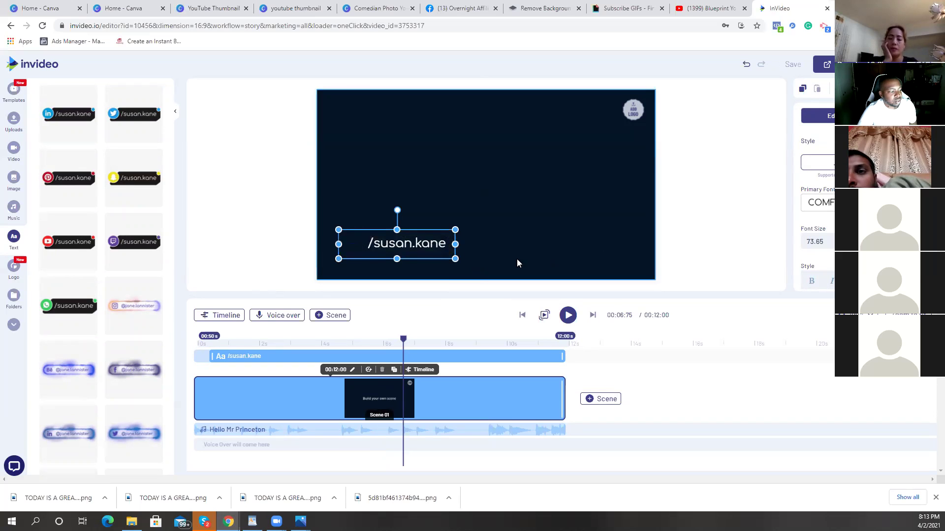
click(567, 317)
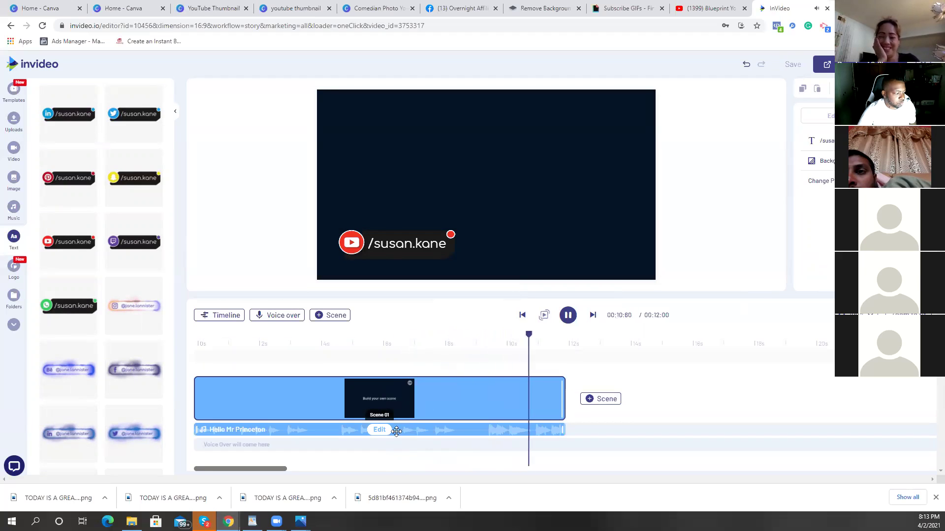
Step: Delete the background music track and go back to the Pre-made Templates page
click(379, 435)
click(378, 412)
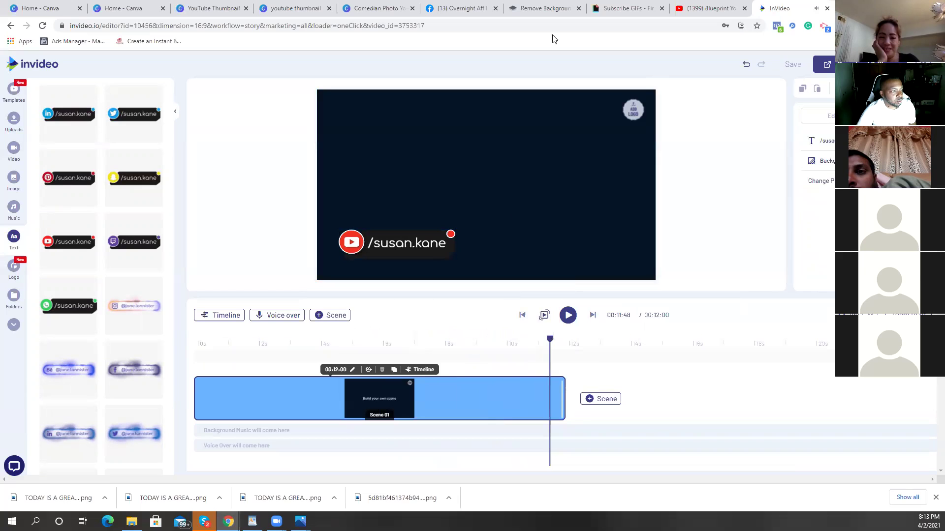
click(12, 26)
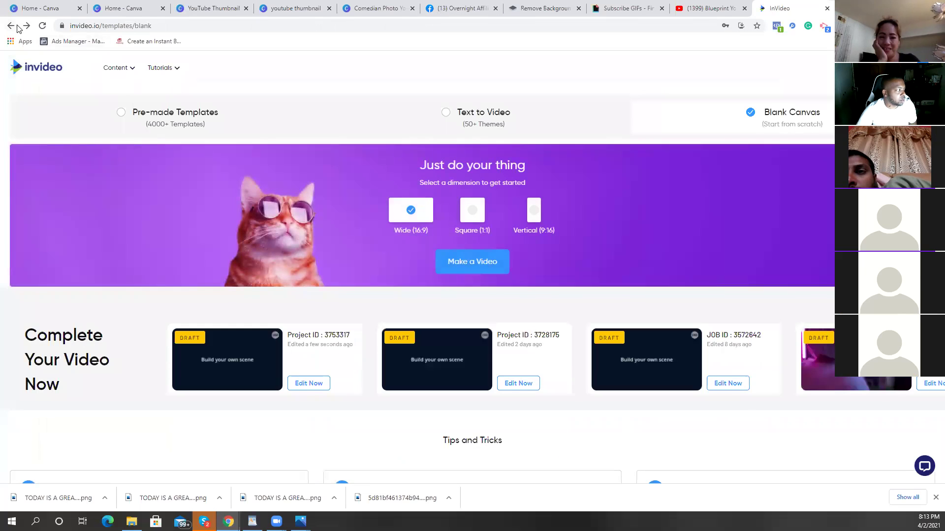
click(11, 25)
click(10, 26)
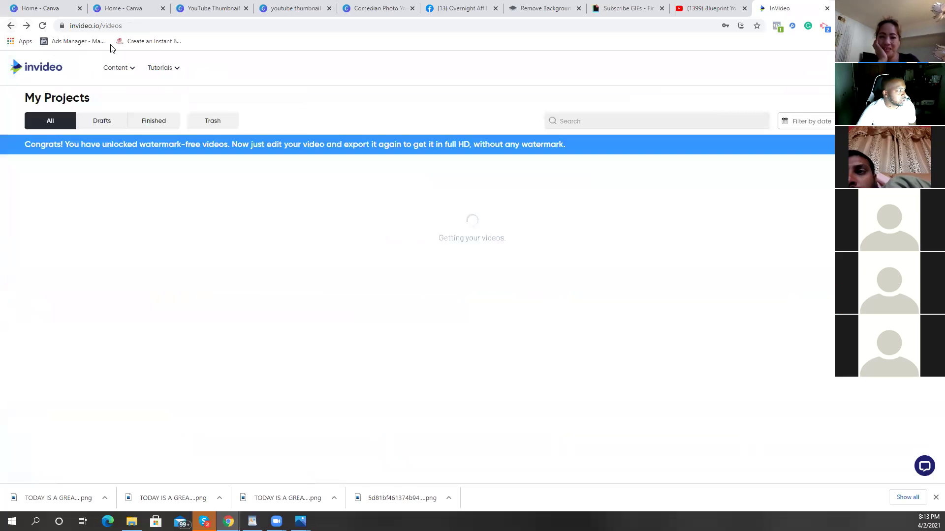
click(11, 25)
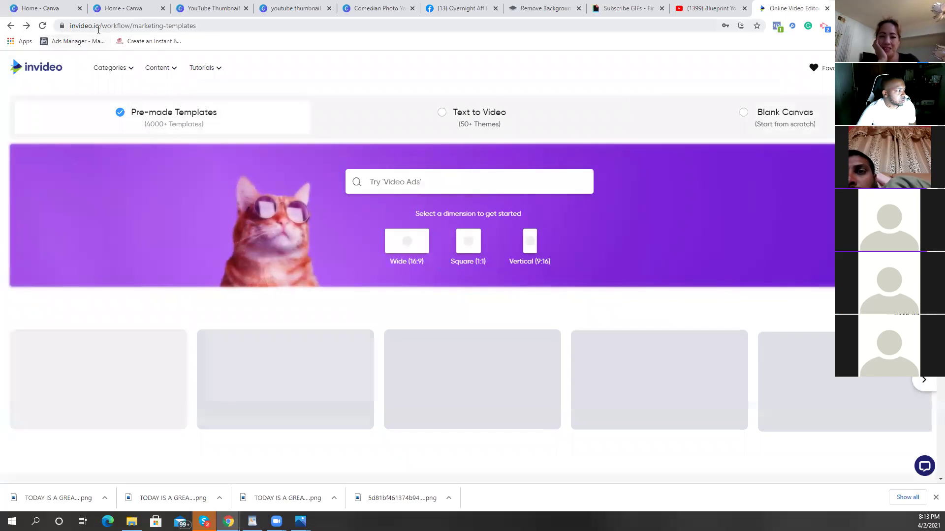
Step: Copy the InVideo page address, check the GIPHY subscribe results, then return to InVideo templates
drag(122, 27, 70, 27)
right_click(86, 29)
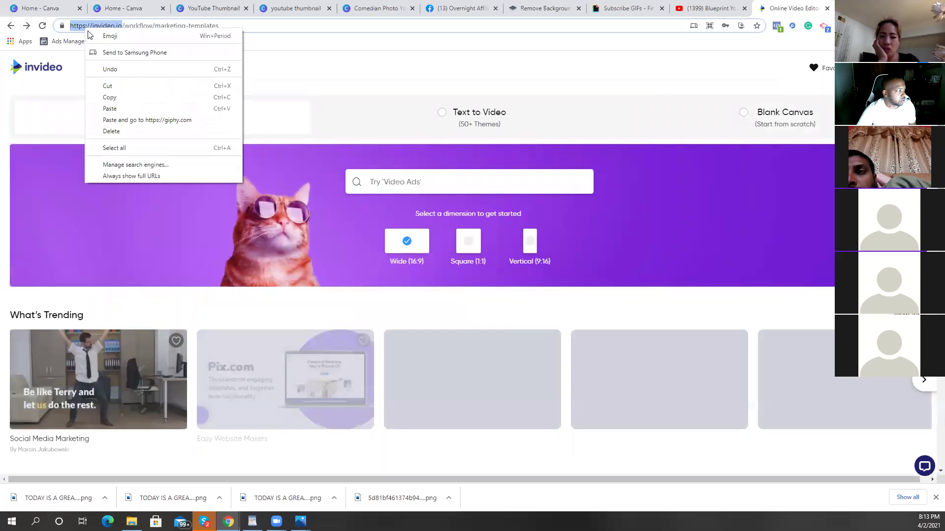
click(131, 93)
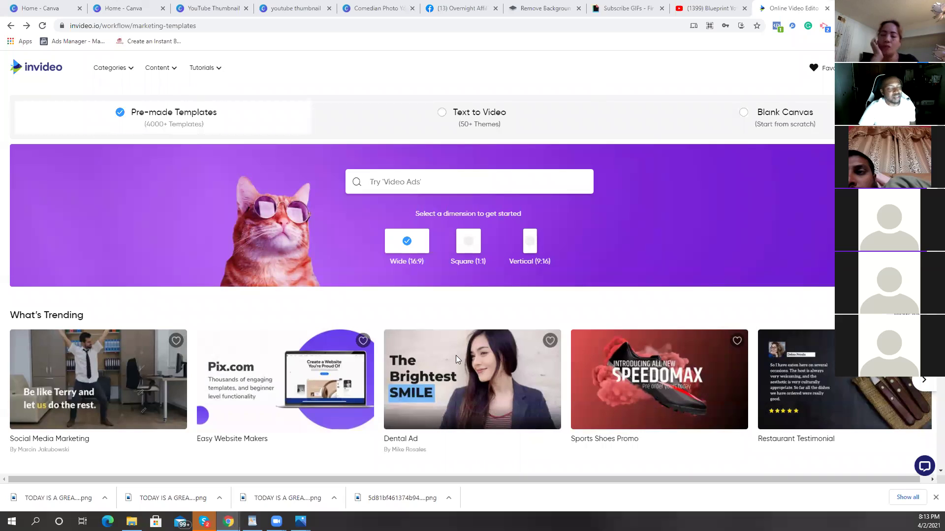
mouse_move(455, 355)
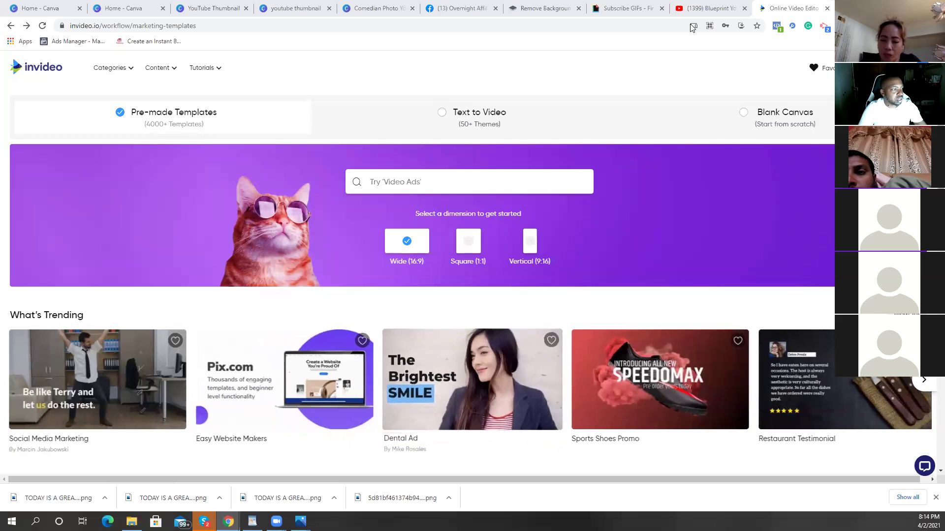
click(608, 16)
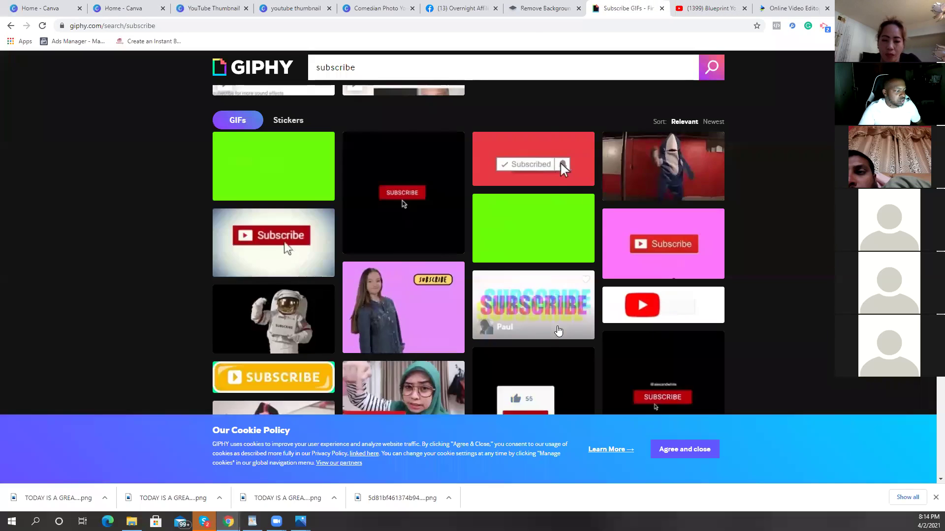
scroll(542, 305, down, 5)
scroll(561, 329, up, 5)
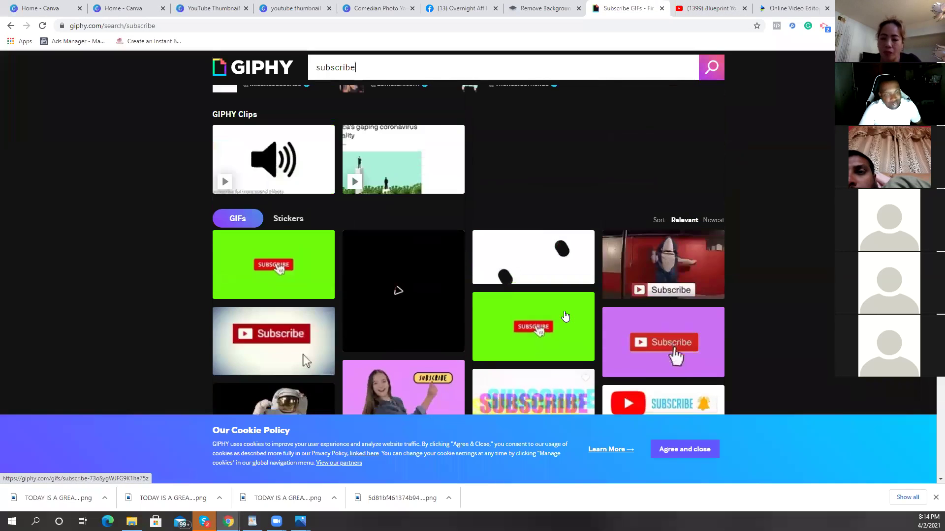
click(805, 7)
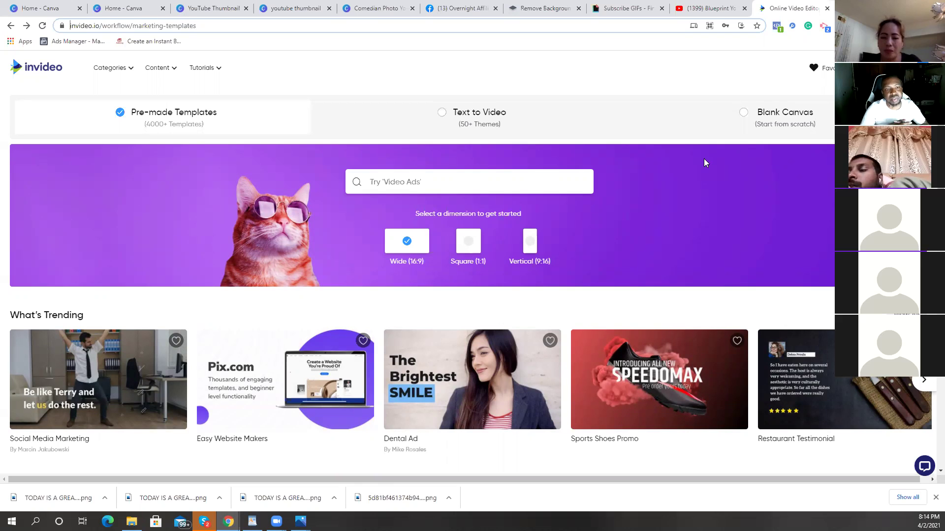
Step: Delete the video and thumbs-up sticker from the Comedian Photo YouTube thumbnail, then go to Canva Home
click(364, 8)
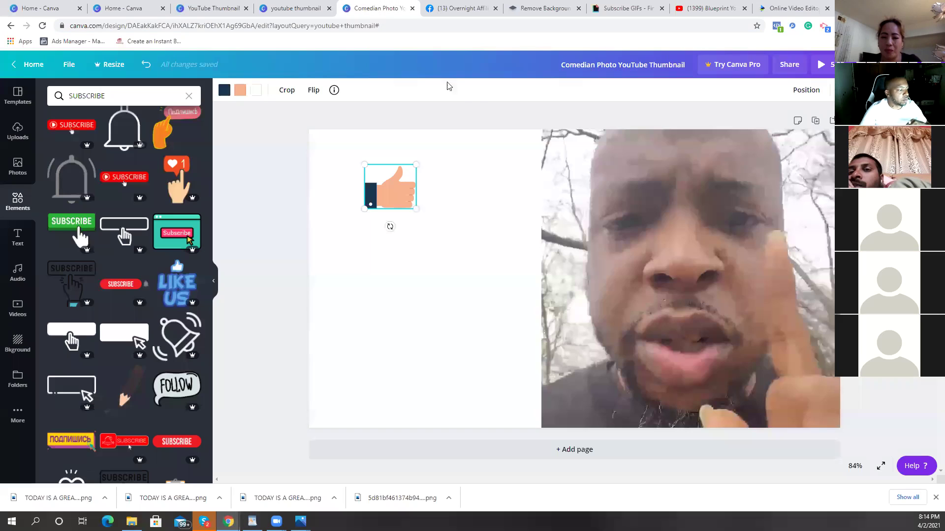
click(661, 225)
key(Delete)
click(408, 202)
key(Delete)
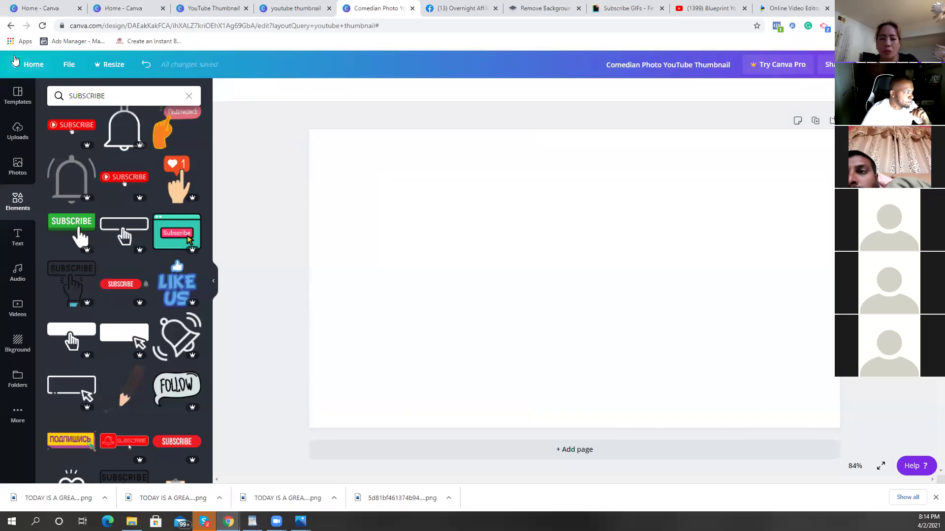
click(37, 64)
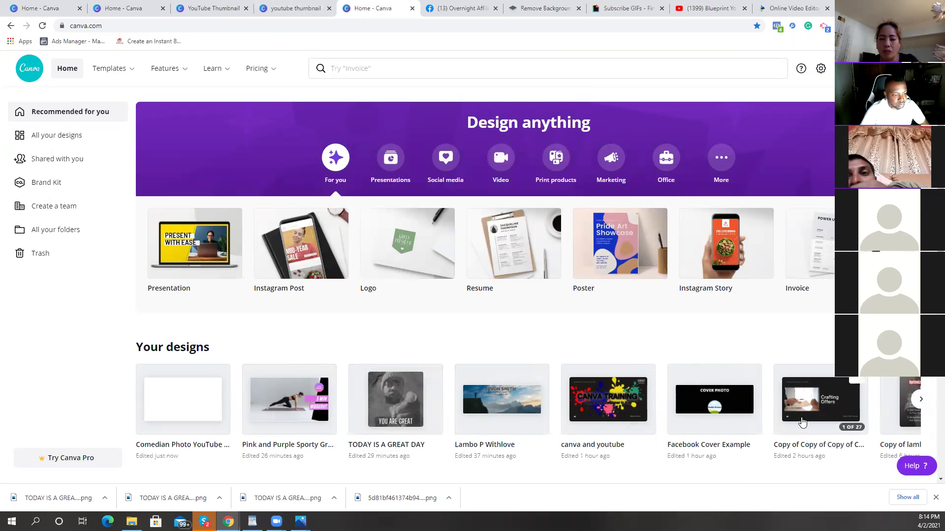
Step: Open the Crafting Offers design and start presenting it full screen
click(802, 422)
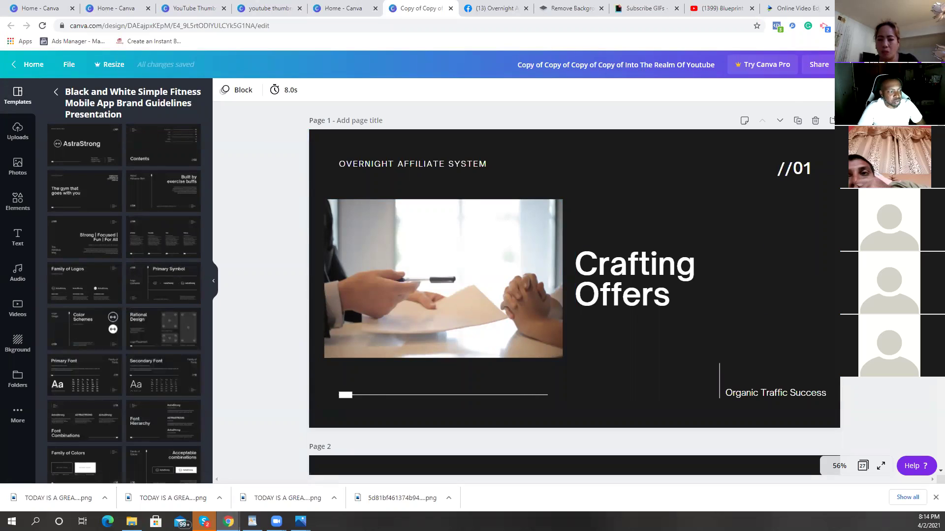
click(866, 64)
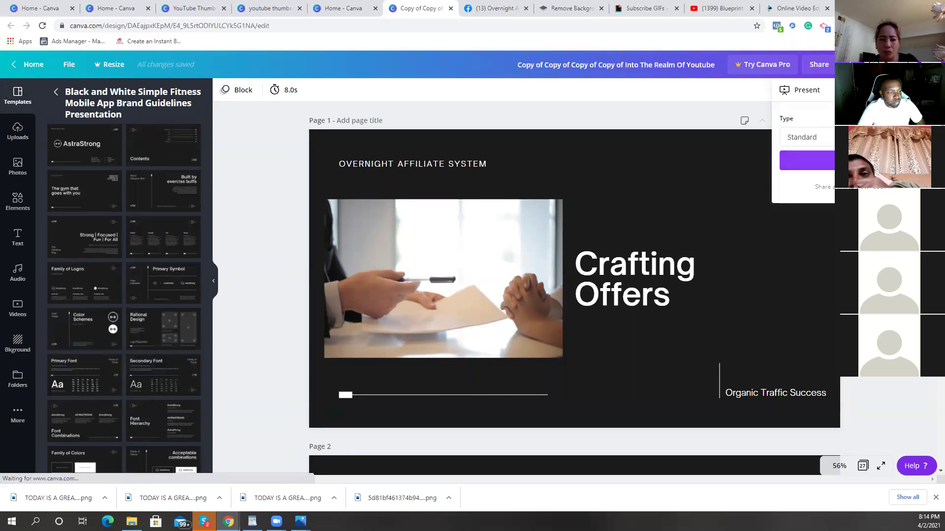
click(807, 160)
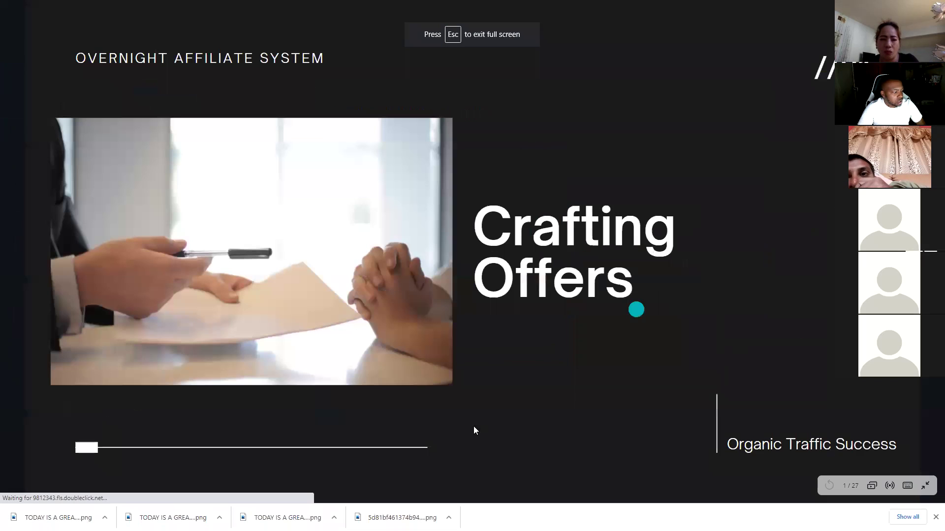
Step: Step through the slides, exit presentation mode, and return to the Canva home page
click(795, 387)
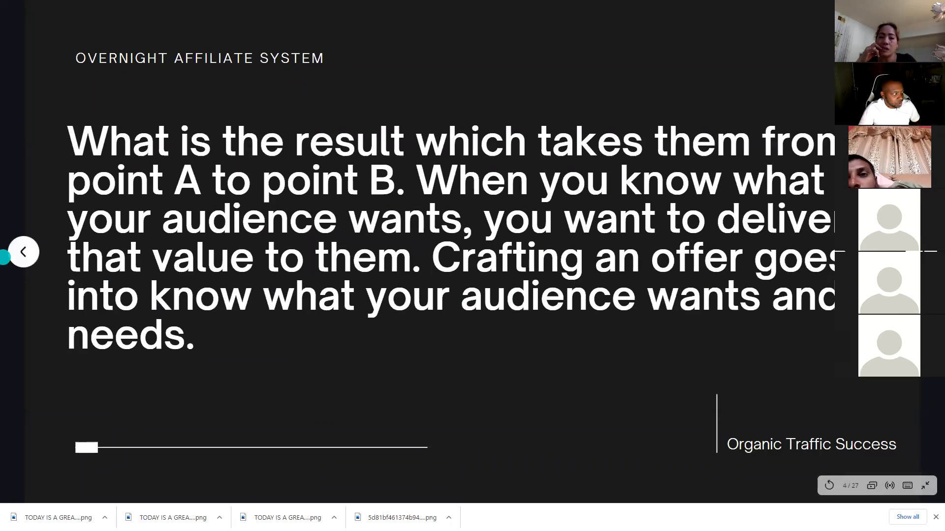
click(10, 252)
click(10, 252)
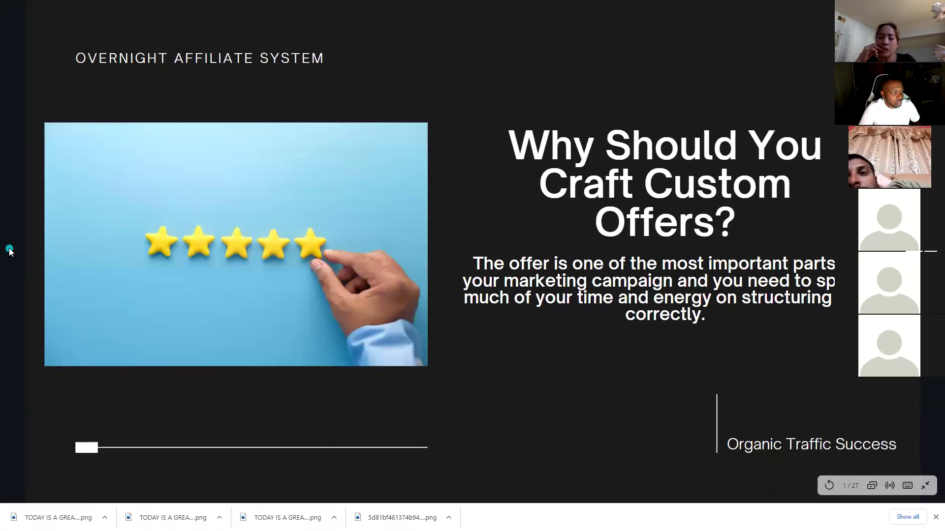
key(Right)
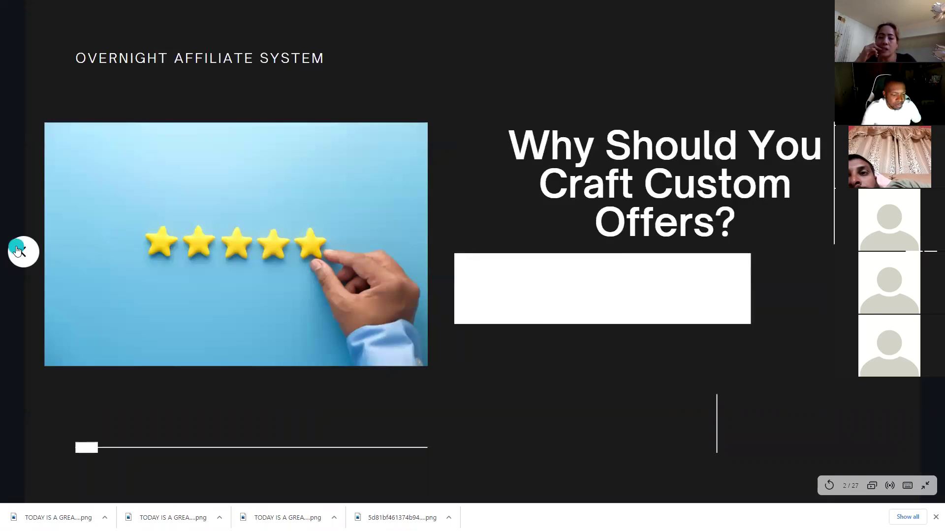
key(Escape)
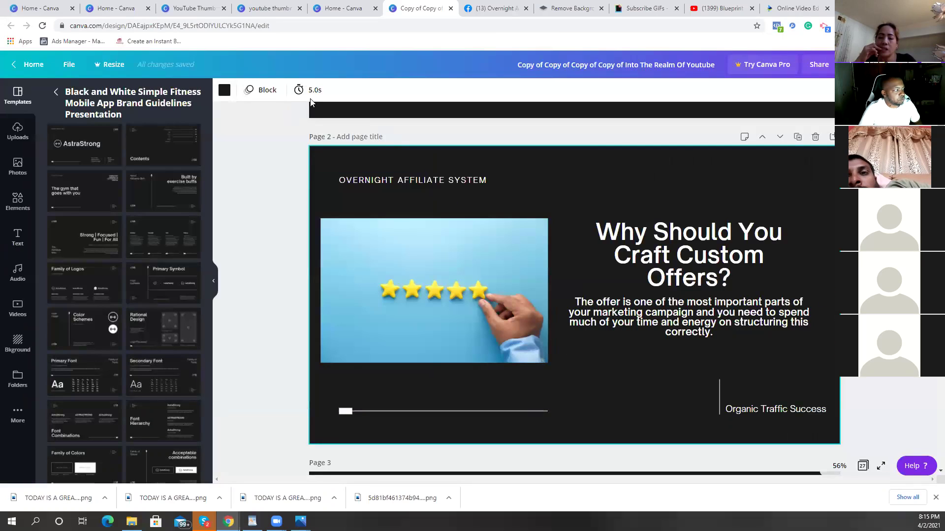
click(32, 65)
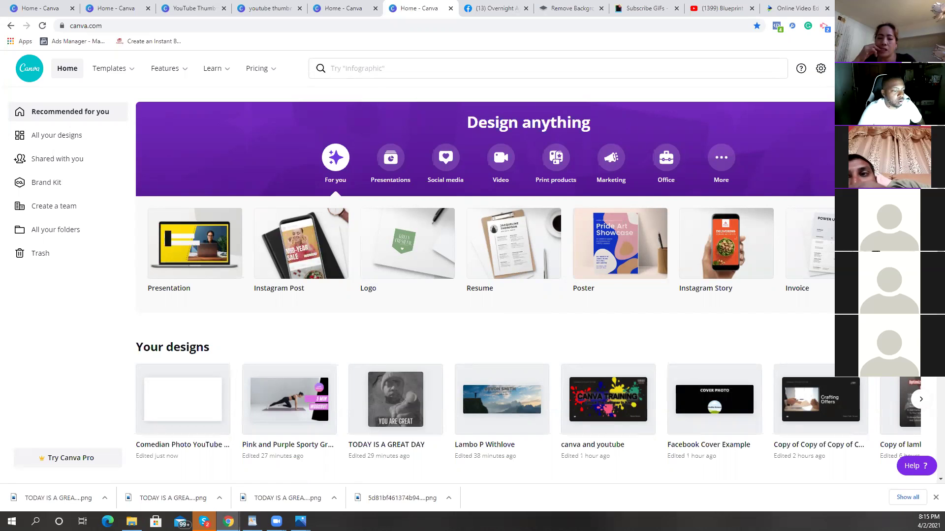
Step: Start an Animated Social Media design from page 1 of the black-and-white bag template and preview its animation
scroll(569, 293, right, 10)
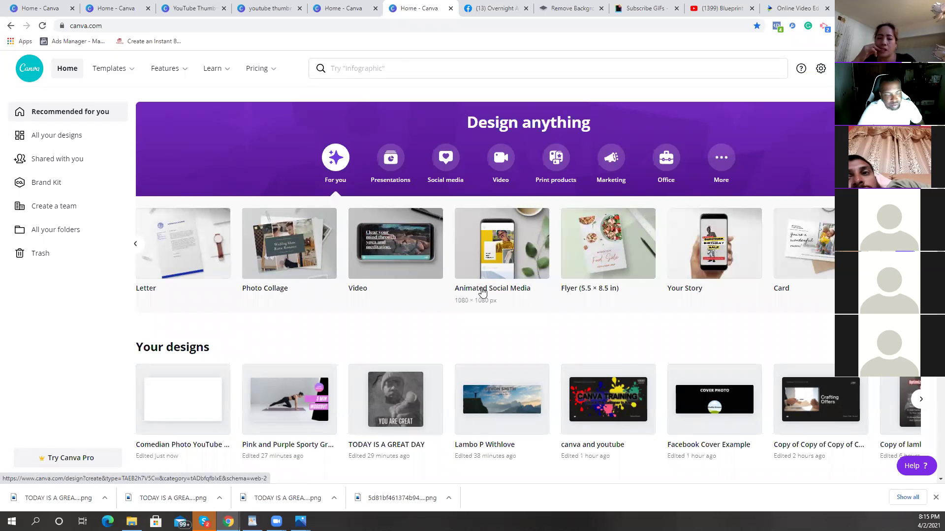
click(510, 259)
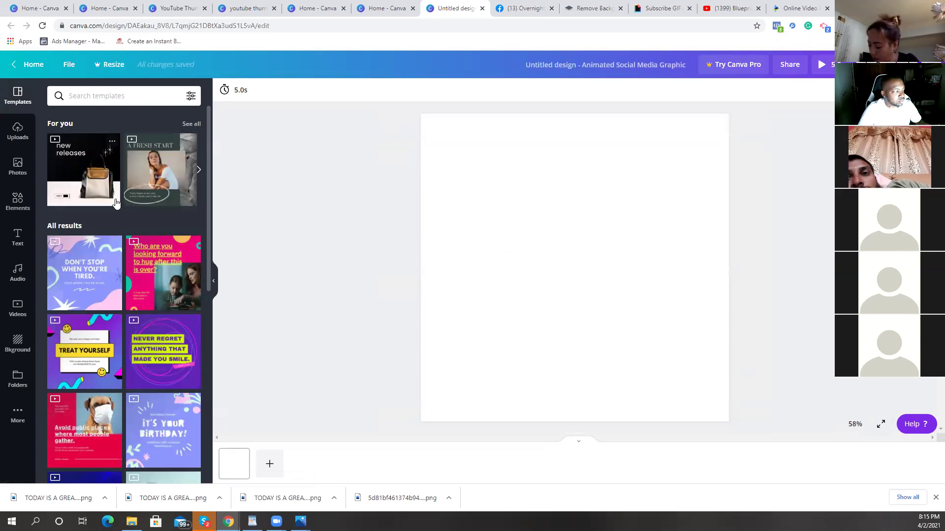
click(98, 184)
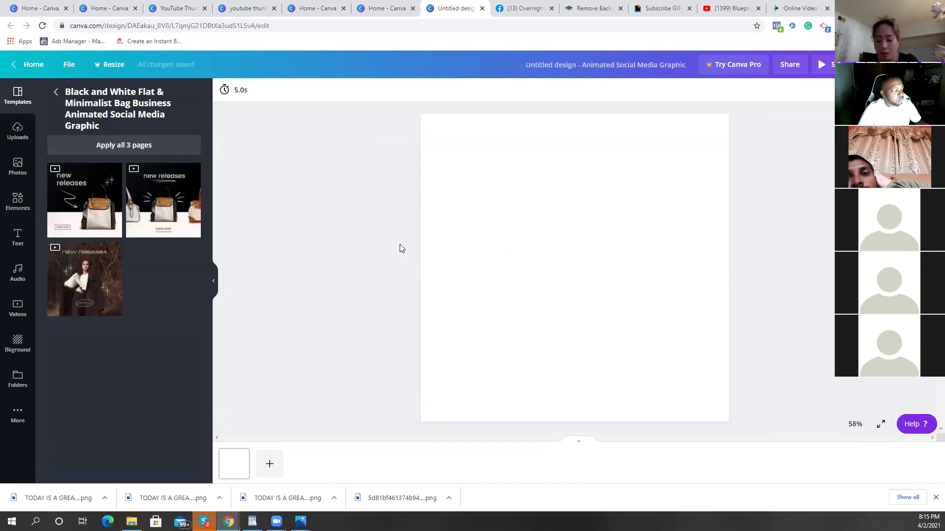
click(106, 210)
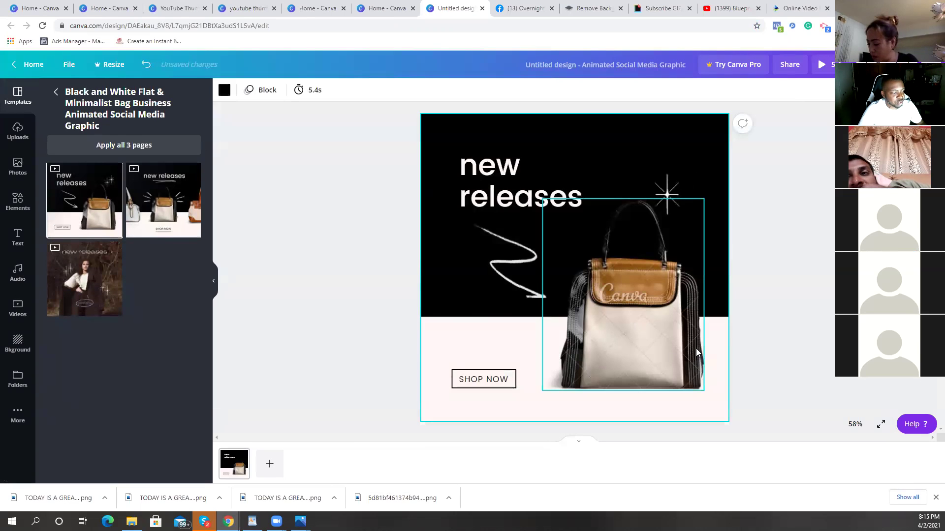
click(822, 65)
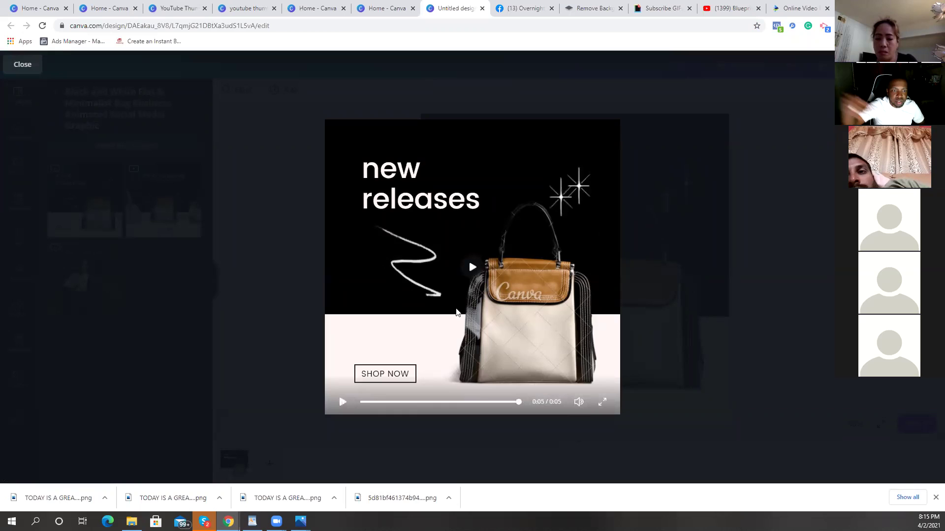
key(Escape)
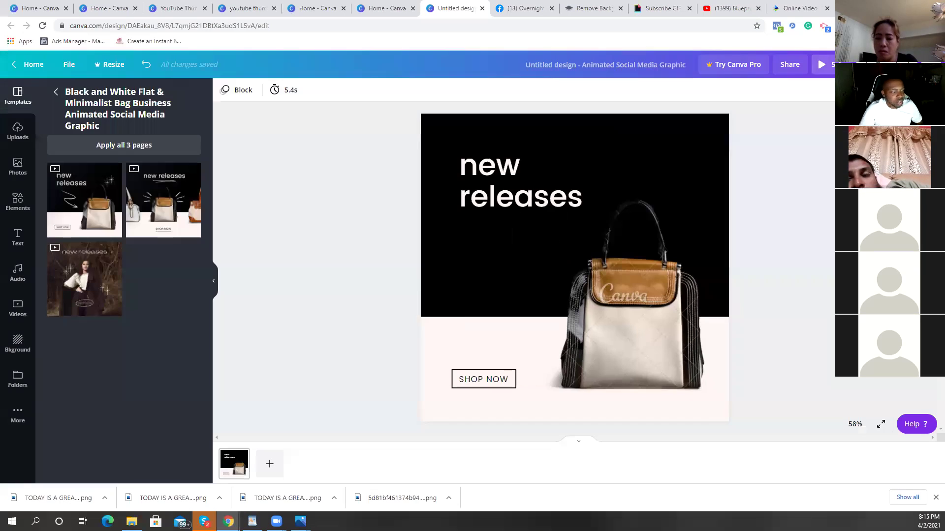
Step: Delete the handbag photo from the template
click(612, 322)
key(Delete)
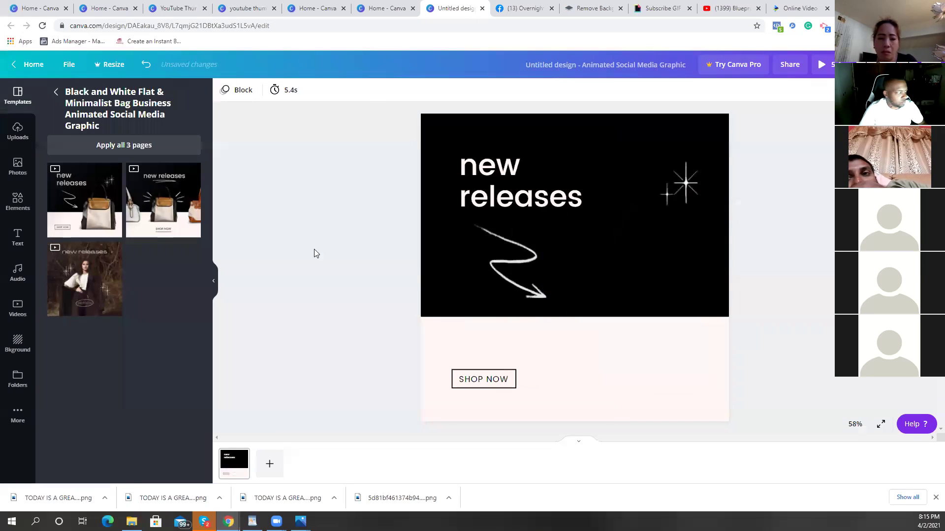
click(20, 130)
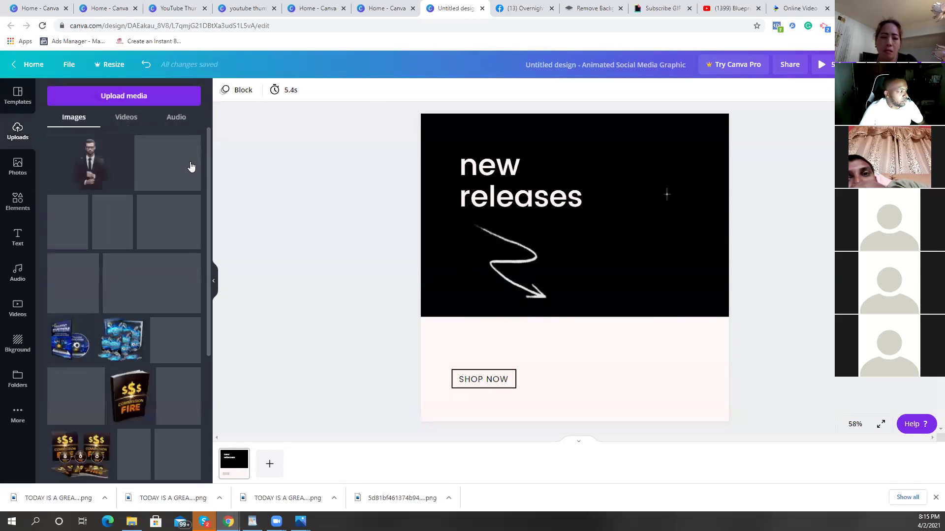
Step: Add the Sales Funnel Blueprint book image from Uploads and move it to the graphic's right side
drag(208, 146, 207, 375)
drag(208, 412, 209, 176)
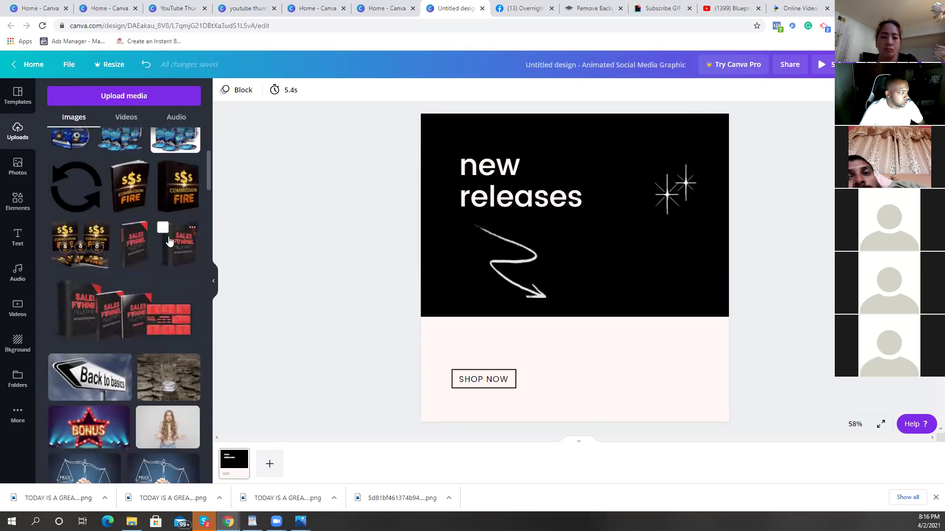
click(134, 244)
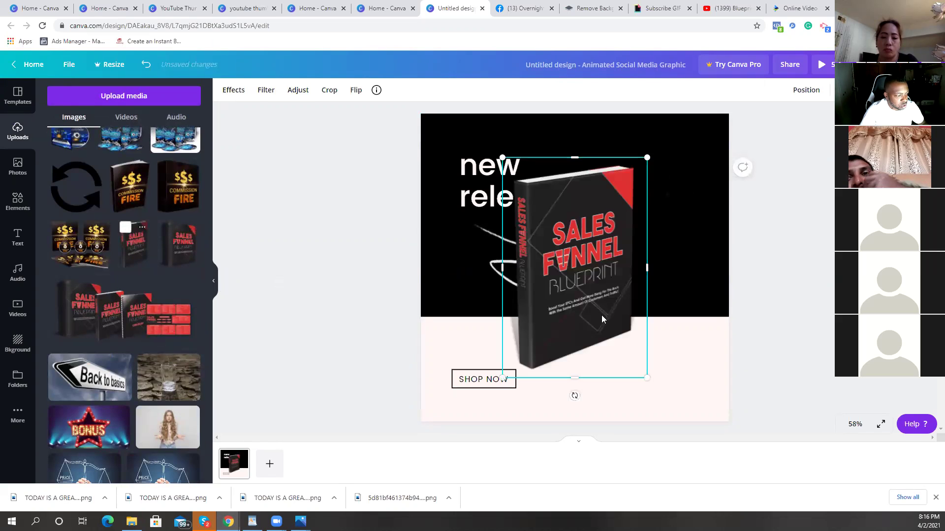
drag(601, 318, 685, 337)
click(275, 281)
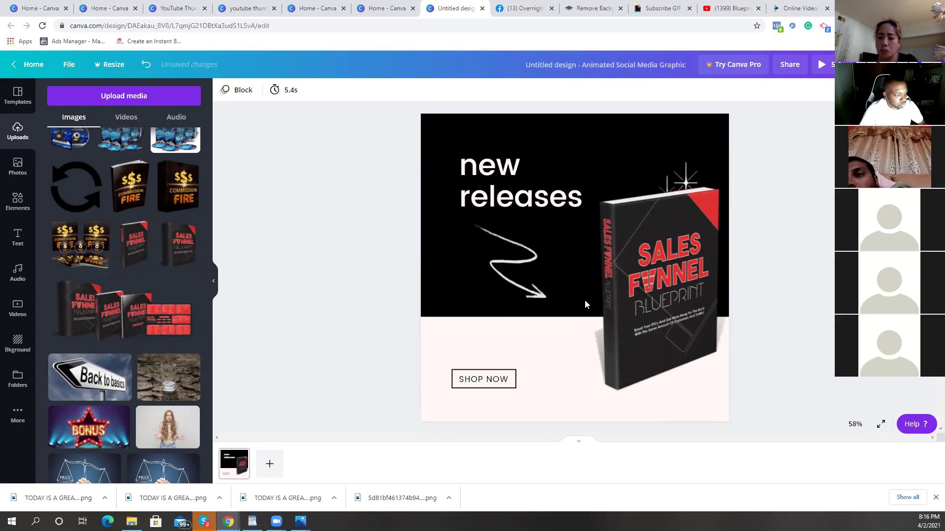
click(660, 299)
click(526, 200)
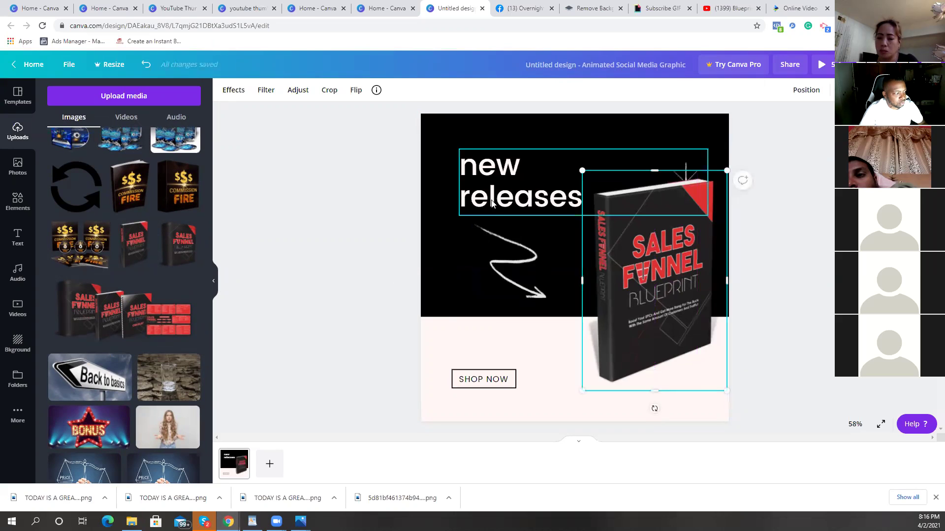
Step: Replace the 'new releases' headline text with GET YOUR COPY NOW
double_click(575, 201)
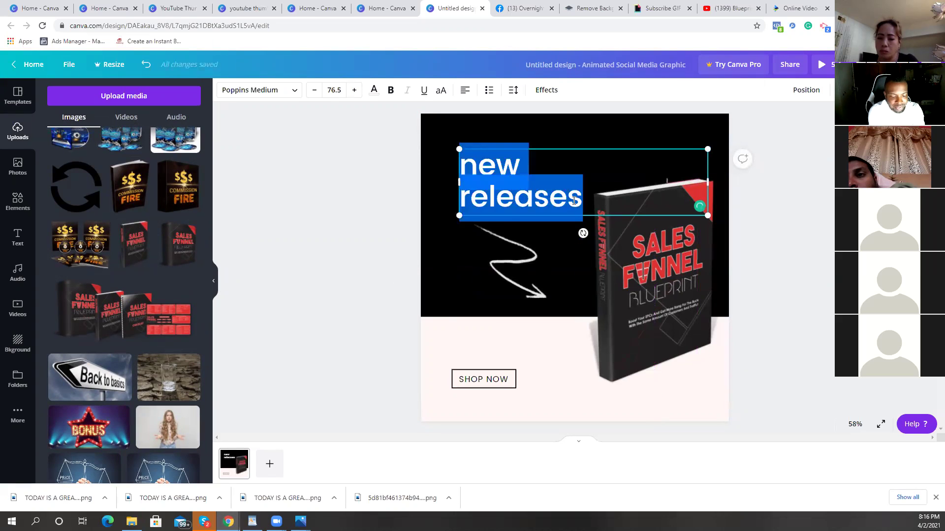
text(GET YO)
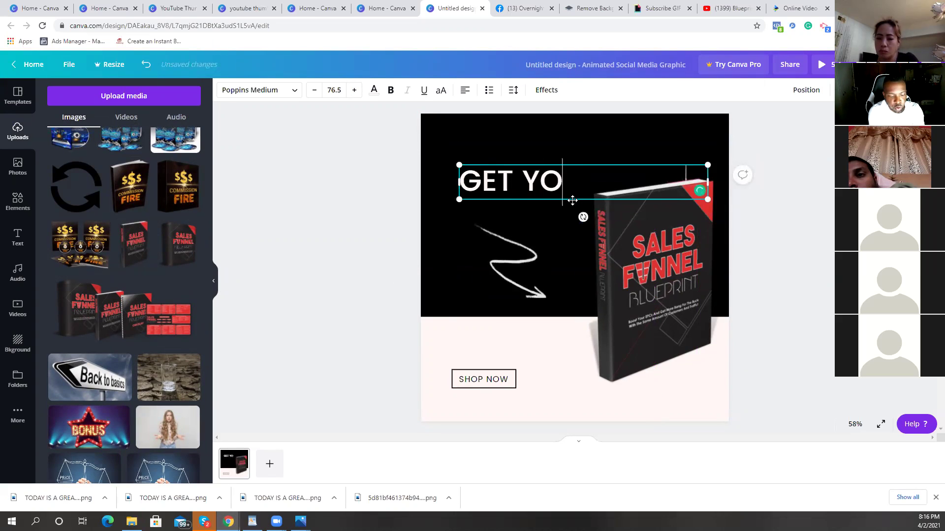
text(UR COP)
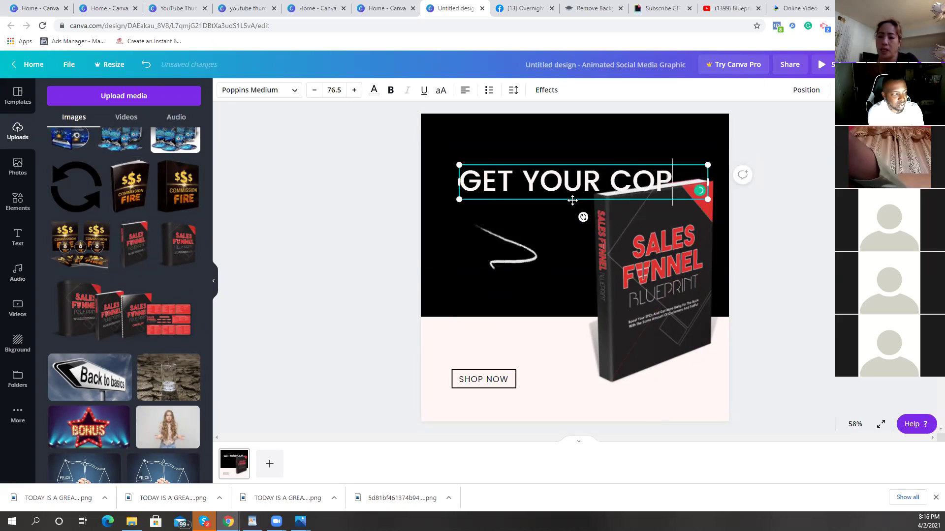
text(Y NOW)
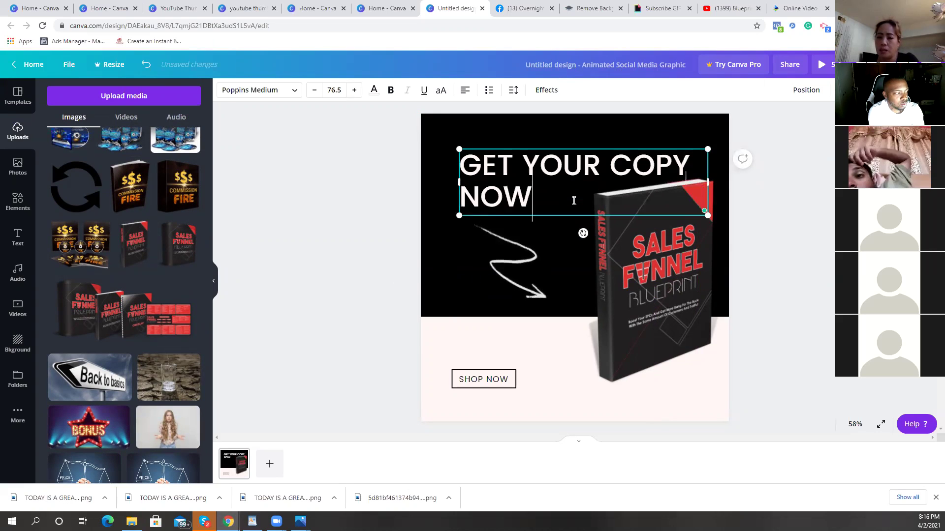
click(796, 266)
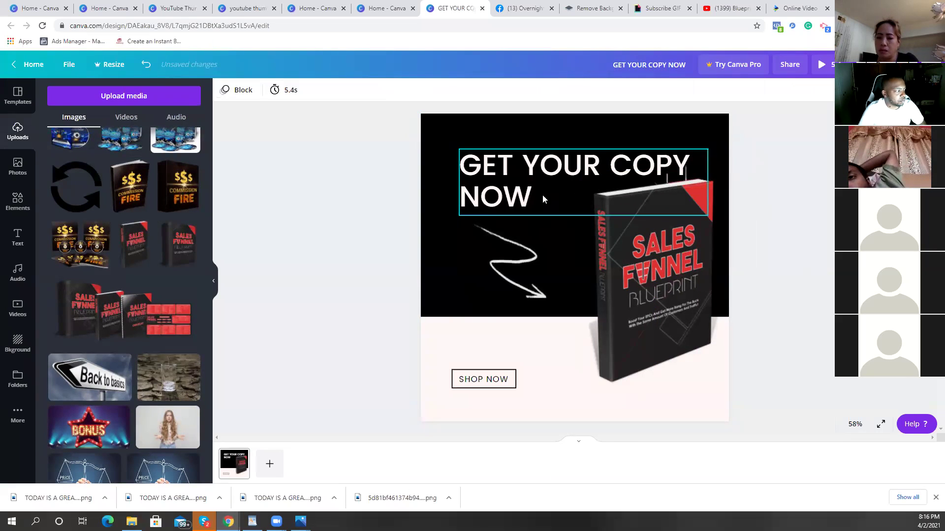
click(533, 184)
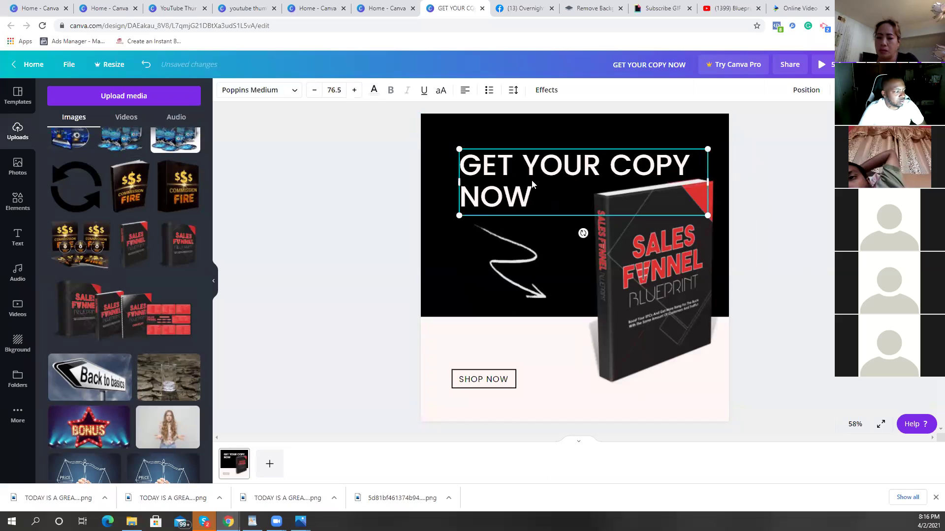
click(440, 170)
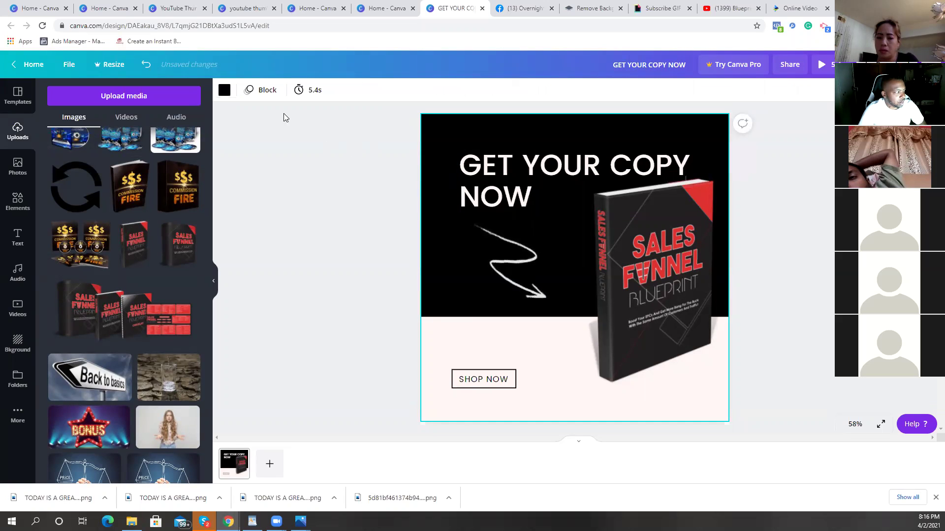
Step: Try Breathe, Rise, Pan, Fade, Tumble and Photo Zoom page animations, settling on Photo Flow
click(267, 90)
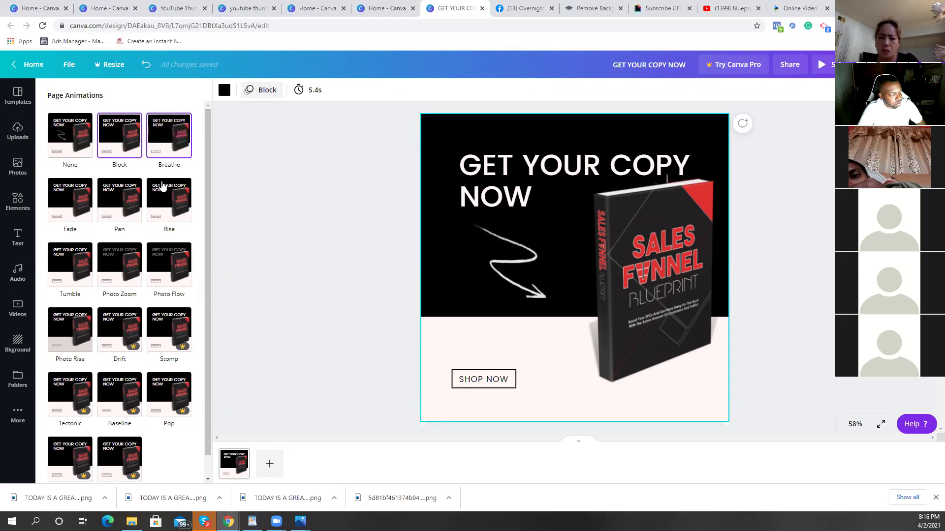
click(165, 150)
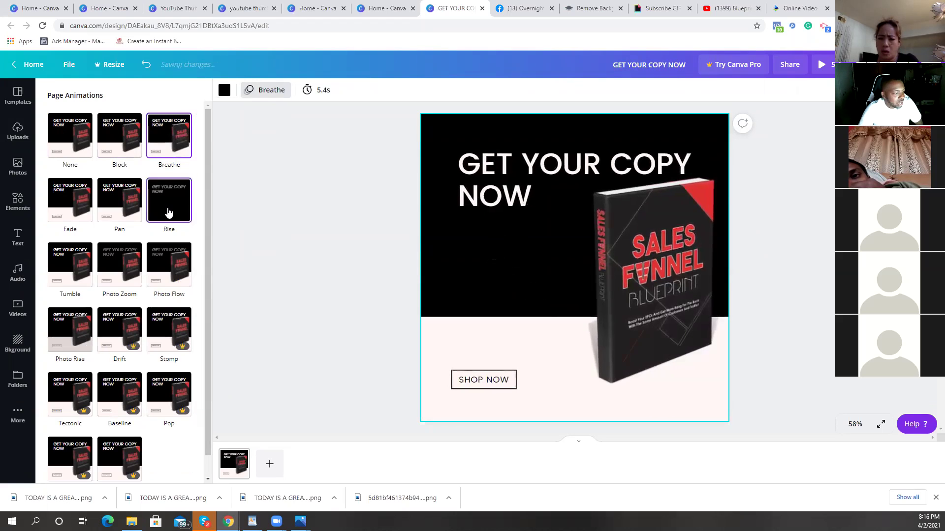
click(168, 212)
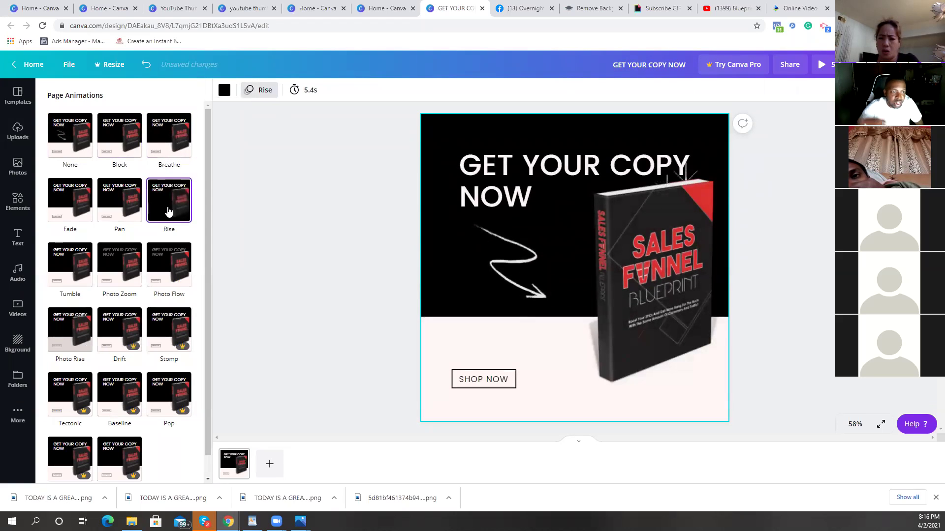
click(126, 211)
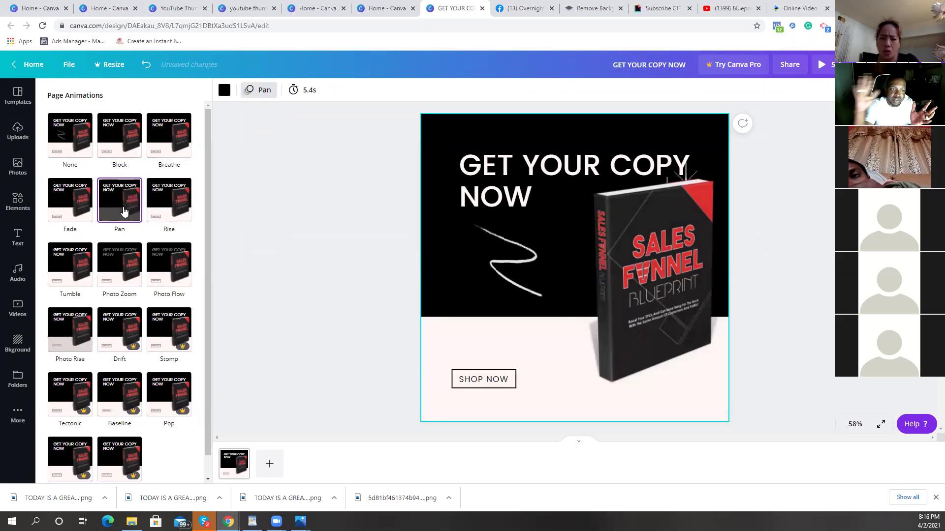
click(63, 217)
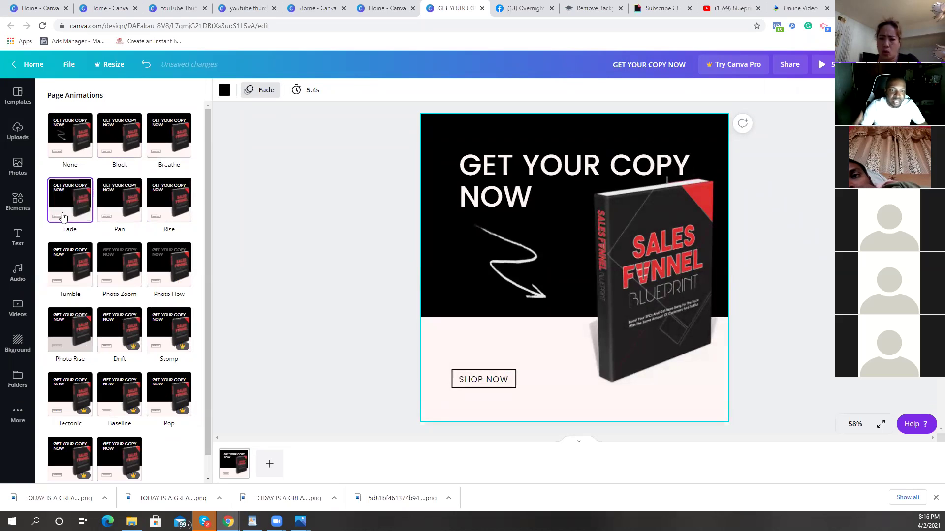
click(63, 259)
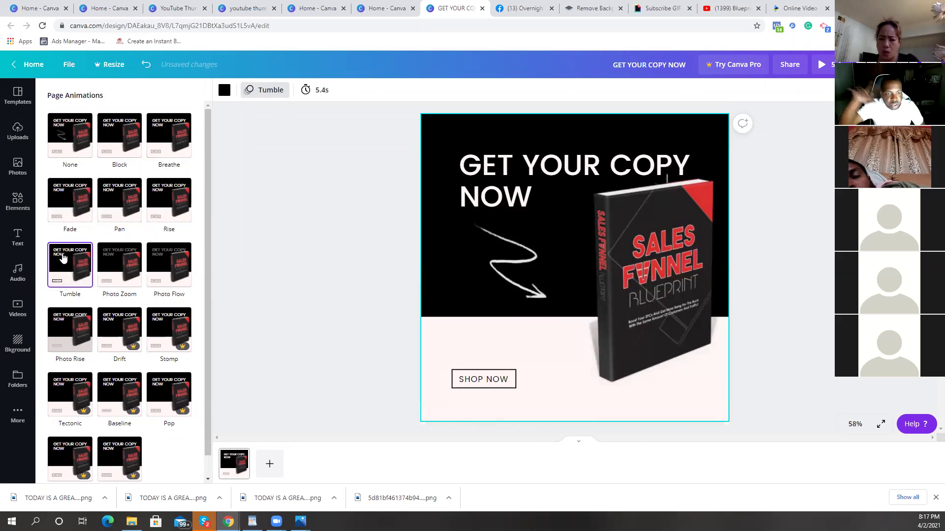
click(120, 263)
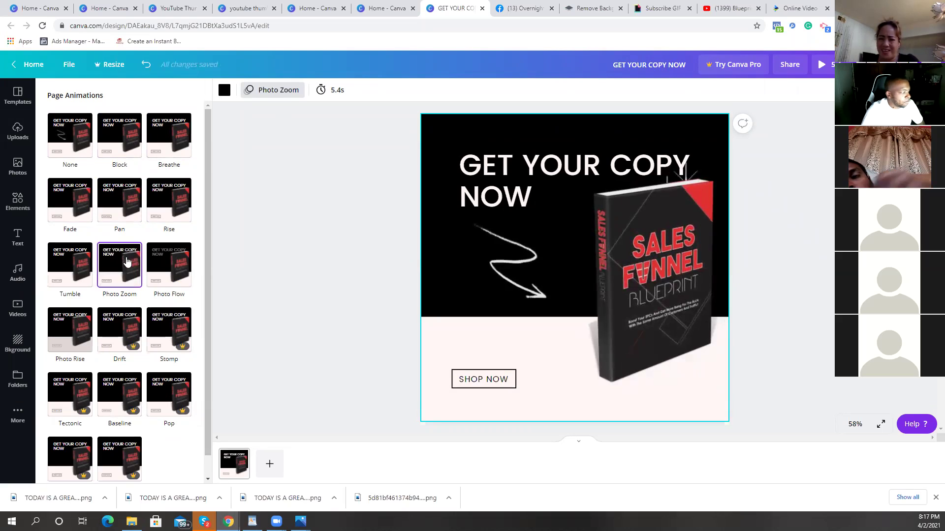
click(163, 267)
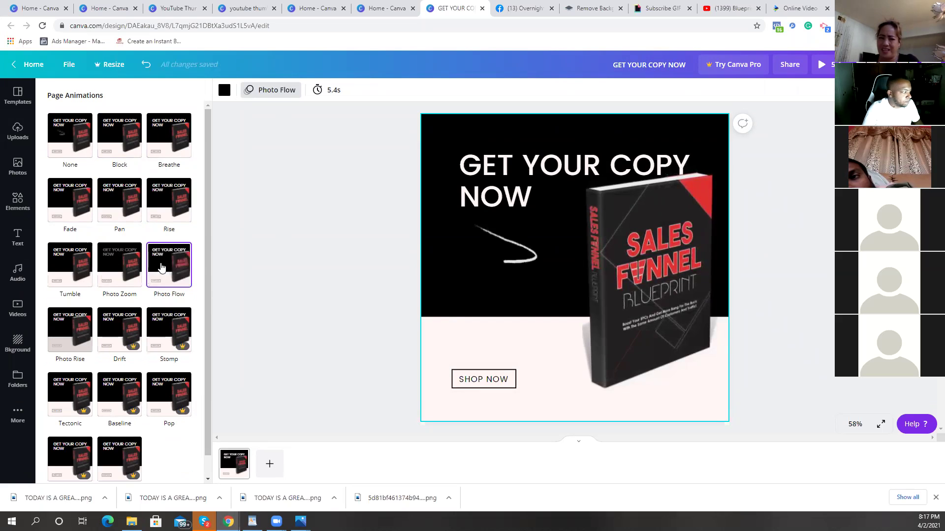
click(643, 289)
Step: Send the book image backward one layer and nudge it slightly left
right_click(644, 290)
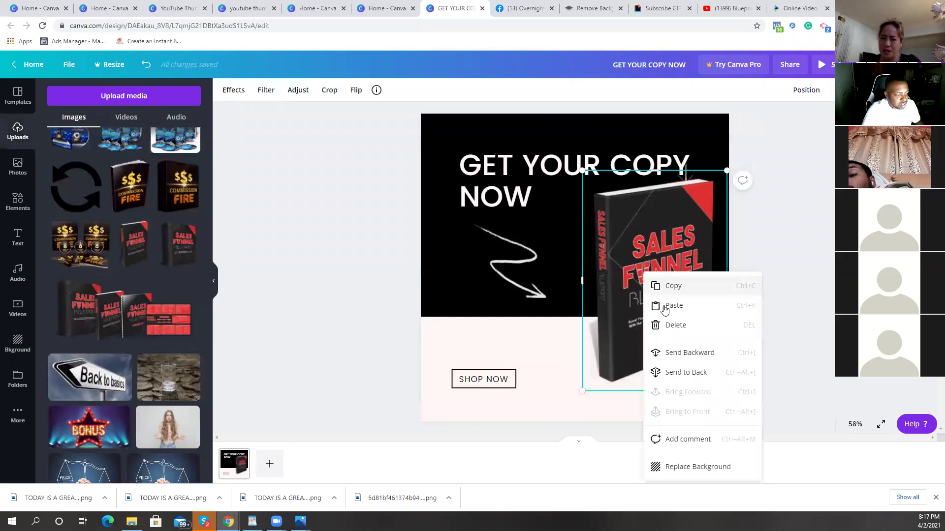
click(707, 355)
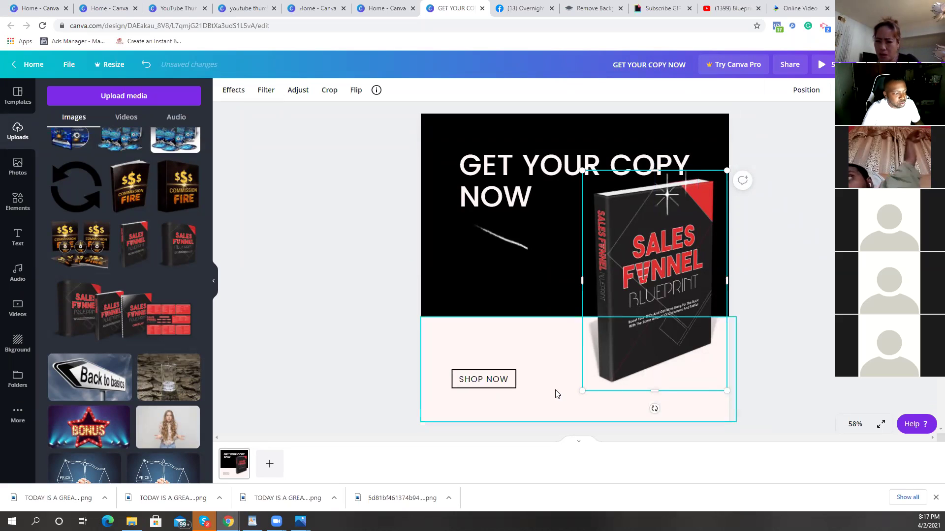
drag(627, 303, 612, 303)
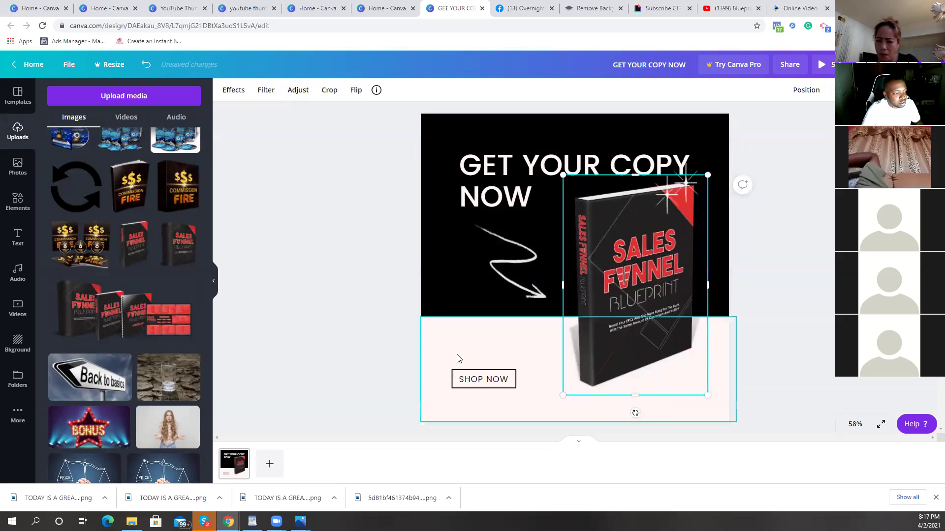
Step: Change the SHOP NOW button text to MESSAGE ME FOR YOUR COPY, widened and centre-aligned
click(490, 380)
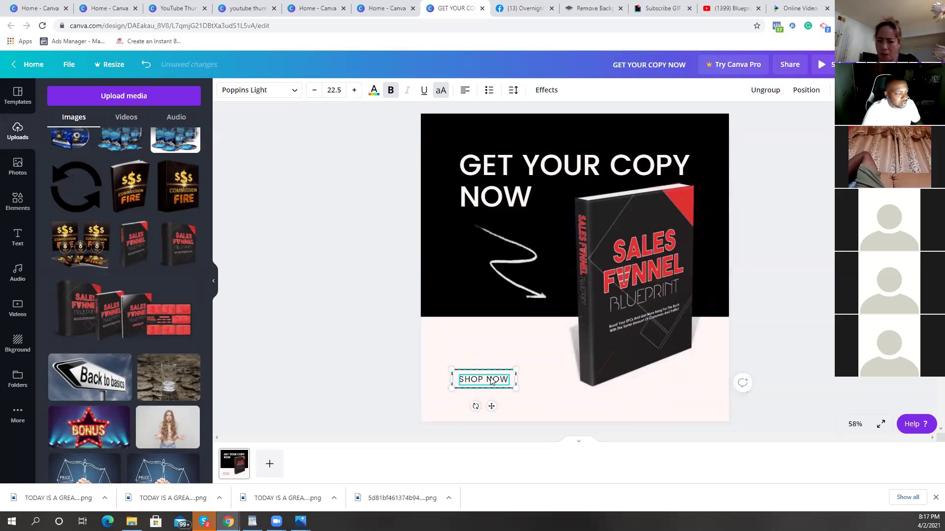
double_click(491, 382)
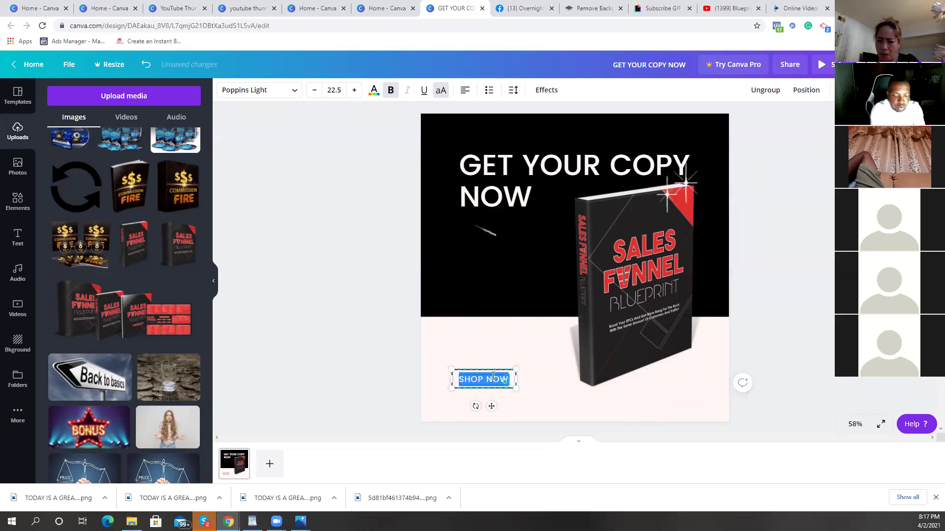
key(BackSpace)
text(MESSAGE)
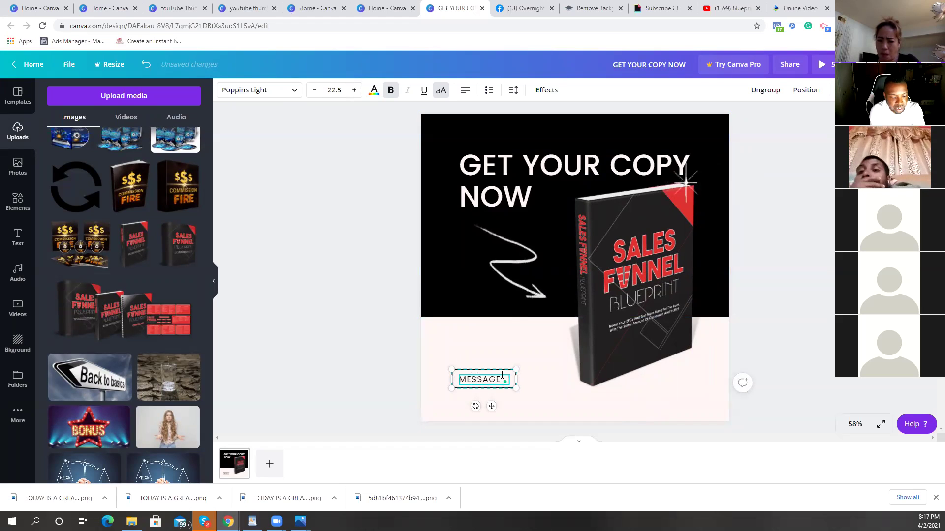
text( ME FOR YOU)
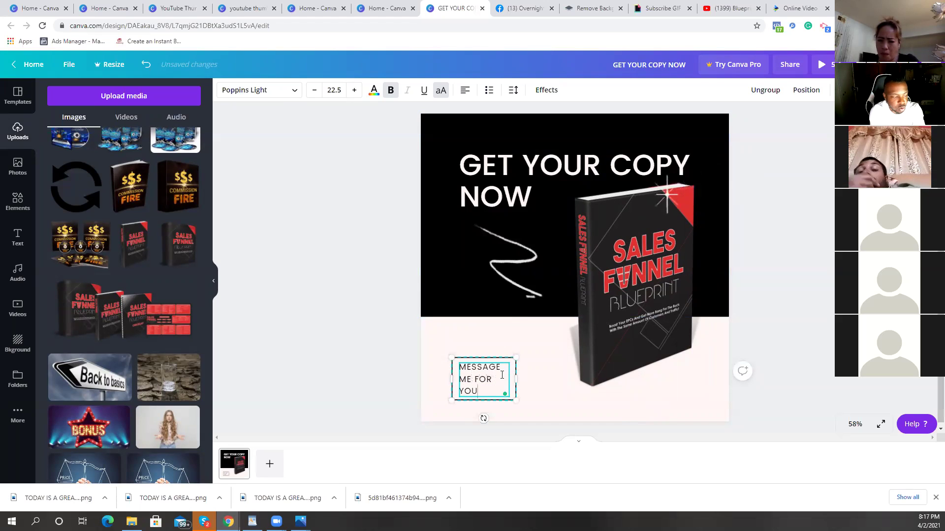
text(R COPY)
drag(519, 381, 567, 379)
click(611, 413)
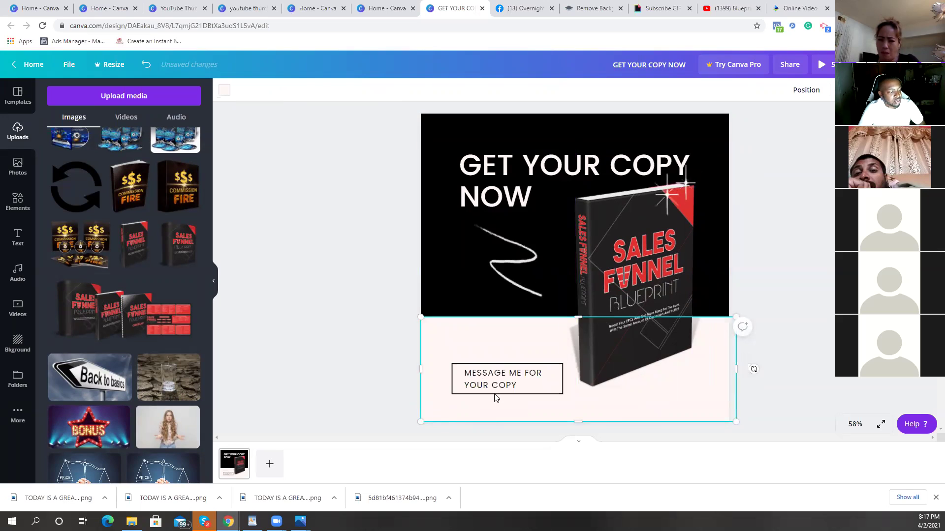
click(511, 386)
click(465, 91)
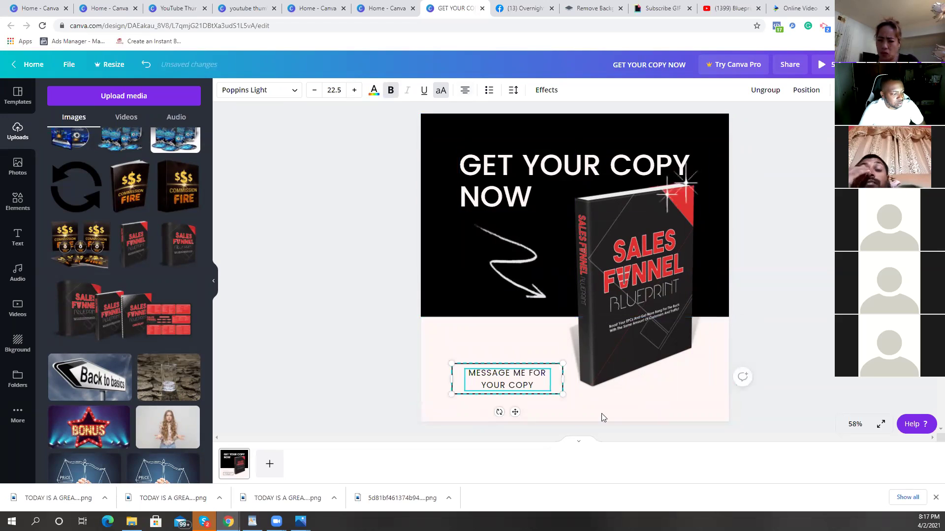
click(613, 412)
click(775, 344)
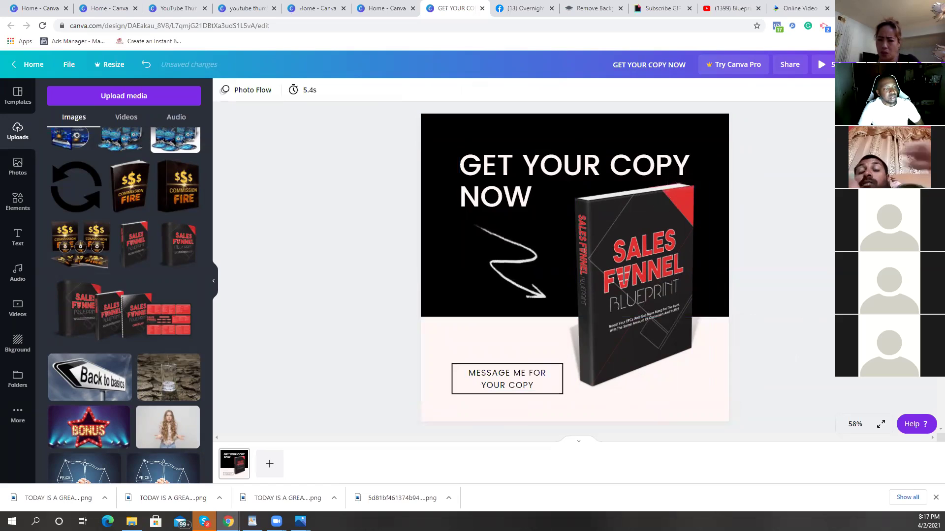
Step: Preview the animated design, then switch the page animation to Tumble after trying Photo Rise
click(822, 65)
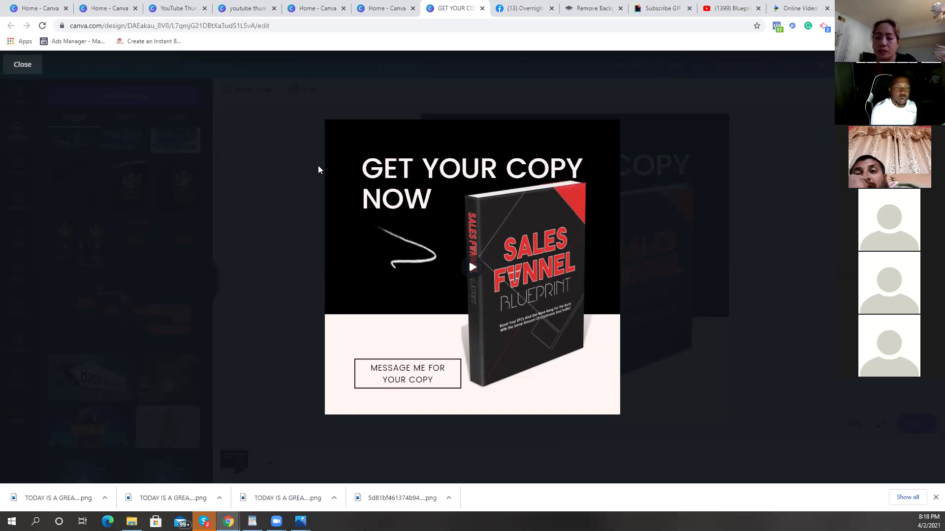
click(671, 217)
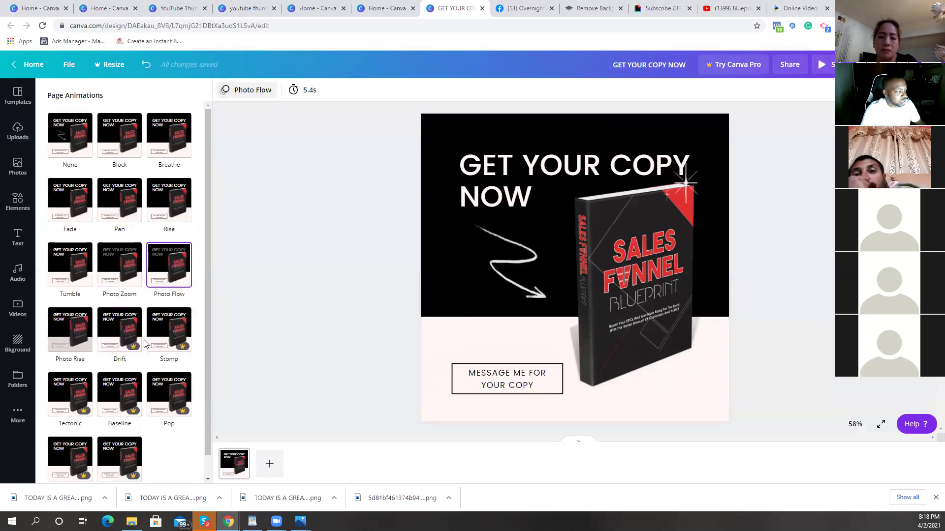
click(79, 350)
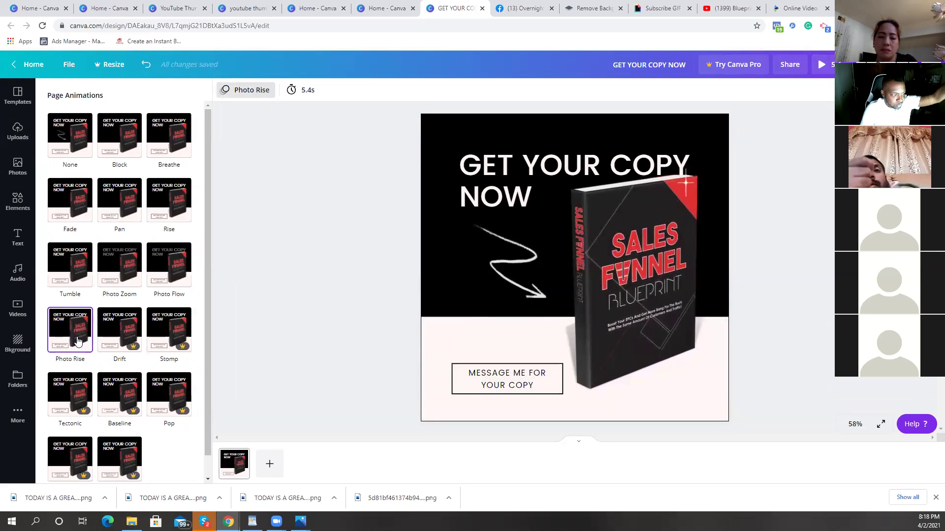
click(76, 279)
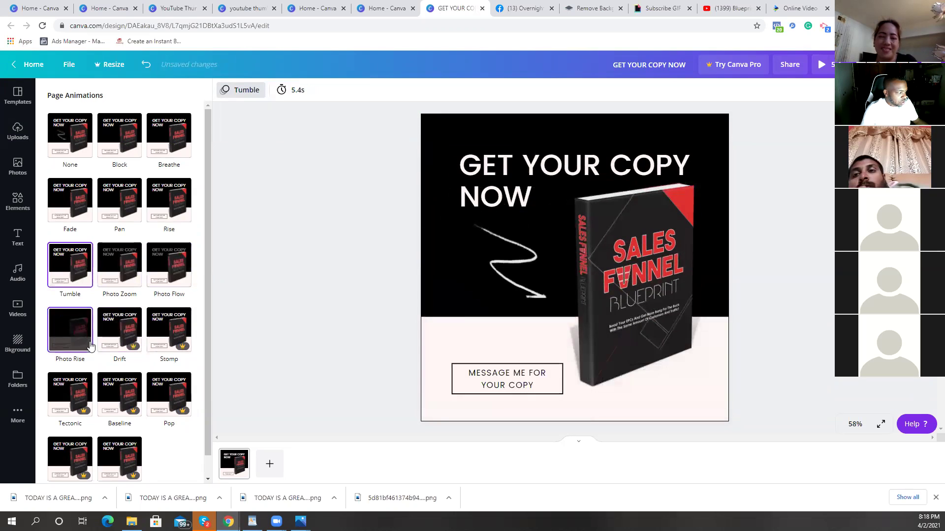
scroll(90, 345, down, 1)
scroll(96, 332, up, 1)
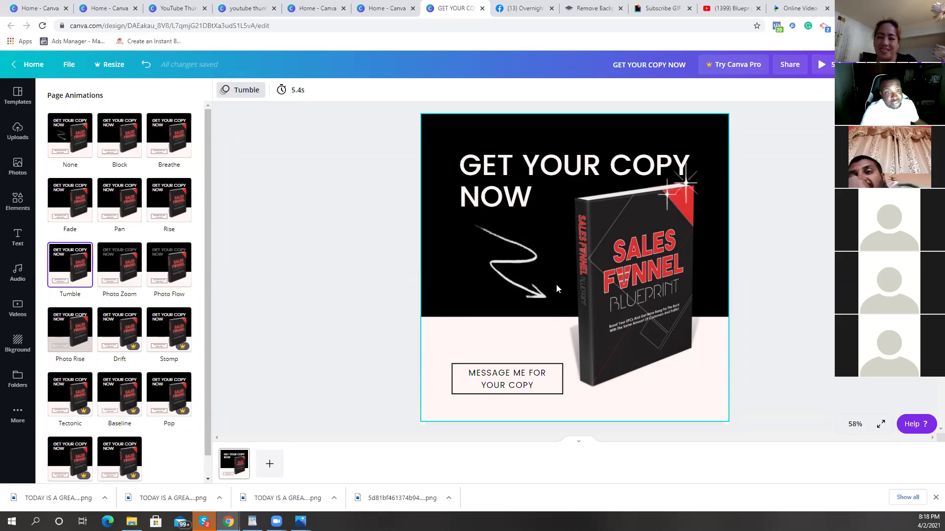
click(391, 183)
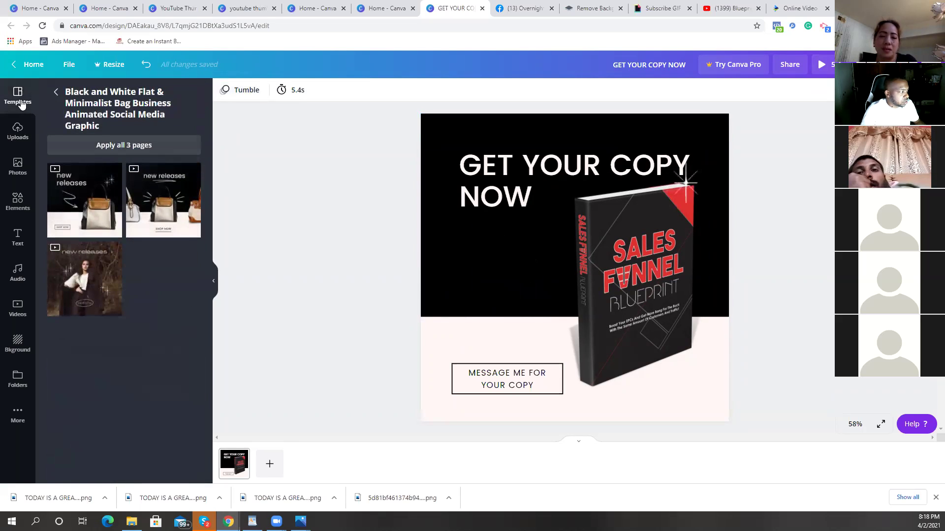
Step: Select and delete every element on the page, with the For you templates listed
click(54, 94)
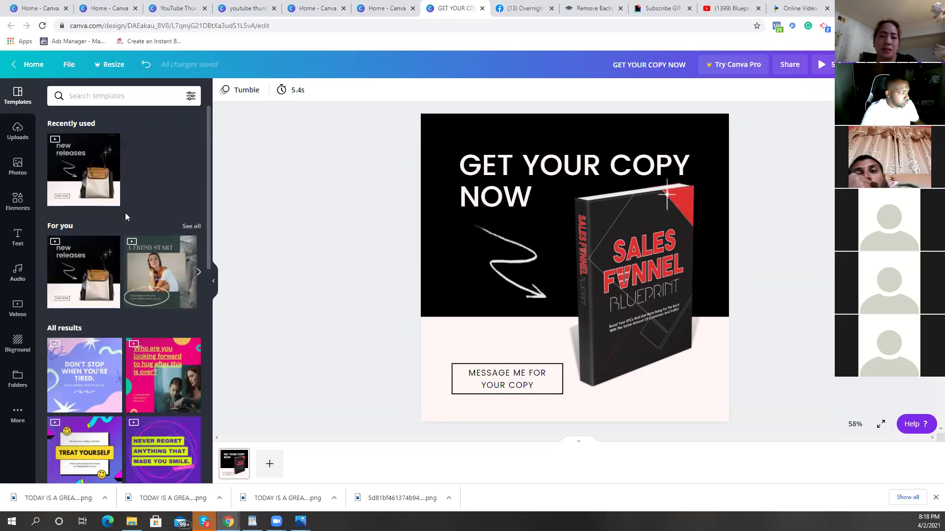
scroll(125, 214, down, 2)
click(192, 127)
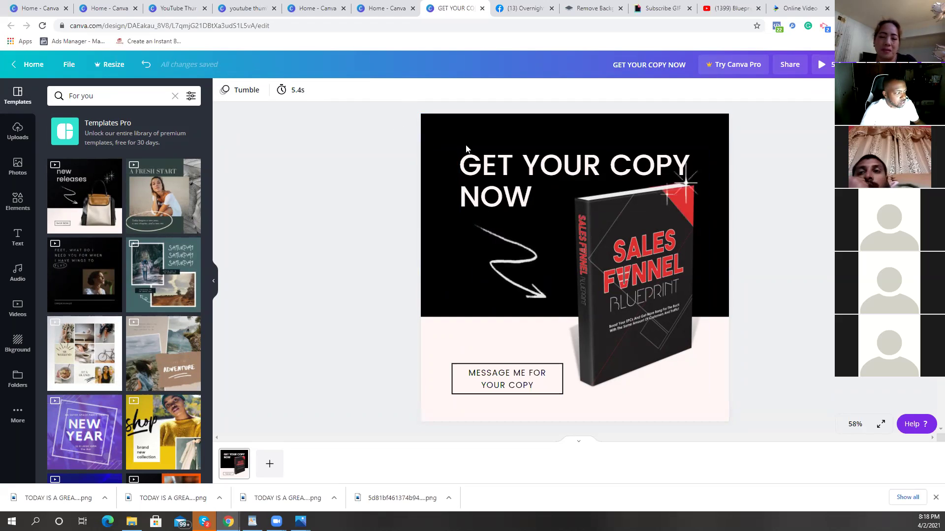
drag(397, 111, 788, 405)
key(Delete)
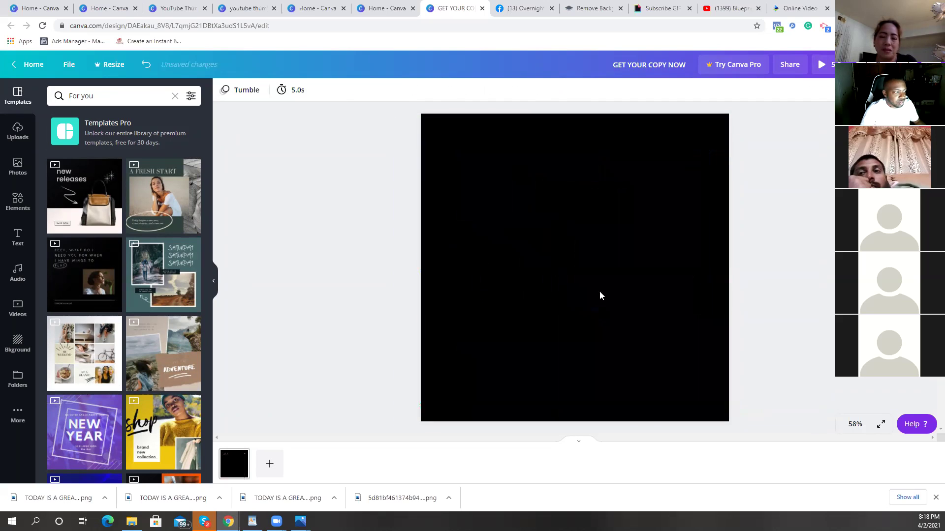
Step: Apply the Live the Adventure template after briefly trying My Weekend
click(85, 353)
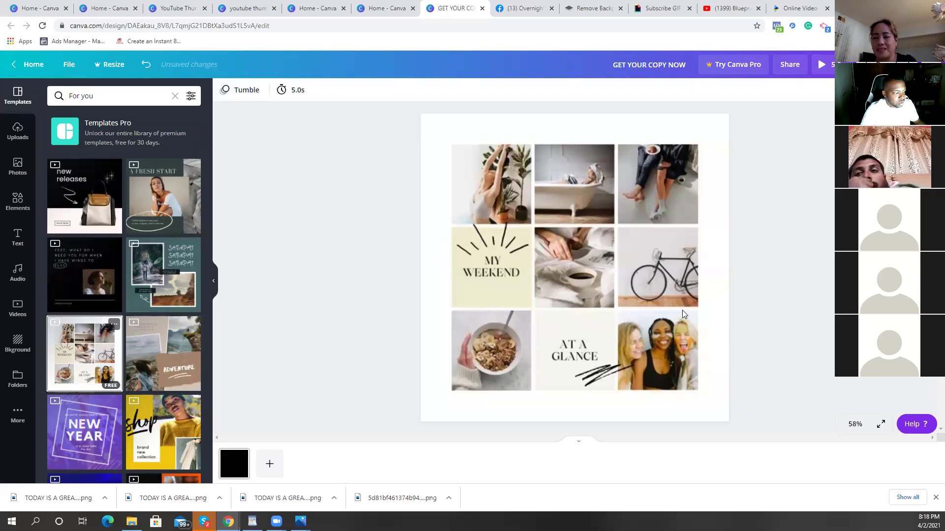
click(585, 293)
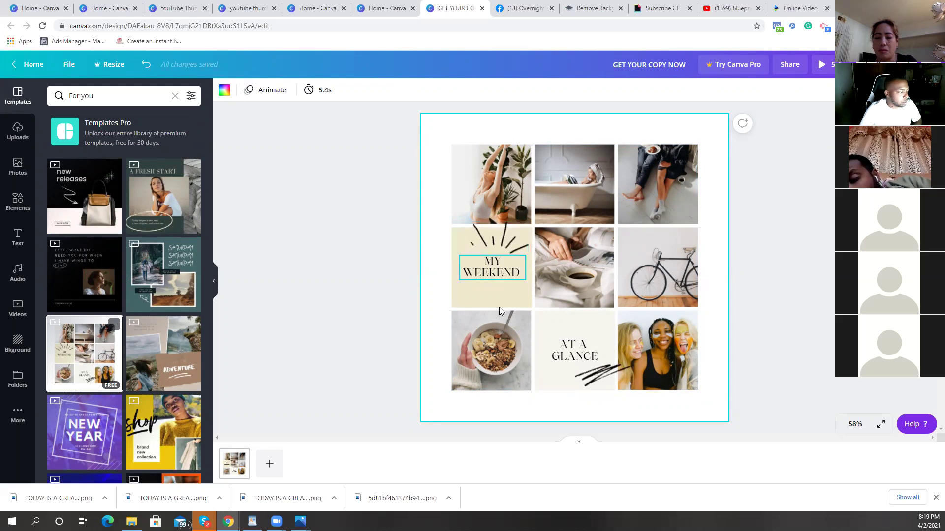
click(180, 349)
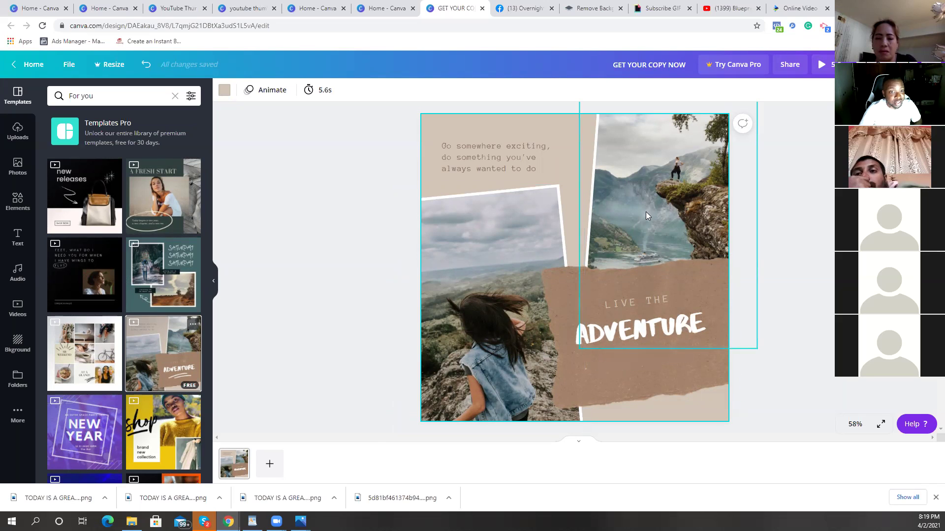
Step: Search stock videos for 'waterfall' and drop a clip into the collage's top-right frame
click(30, 312)
click(111, 96)
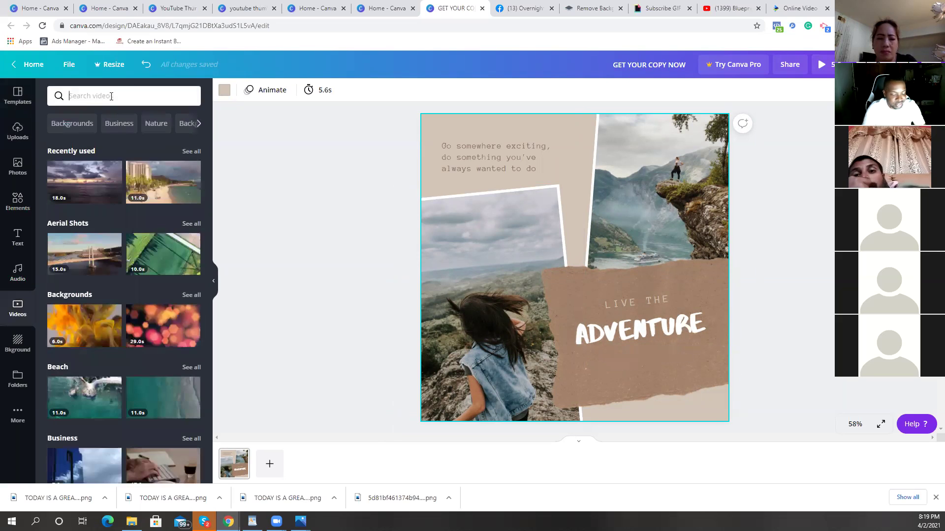
text(water)
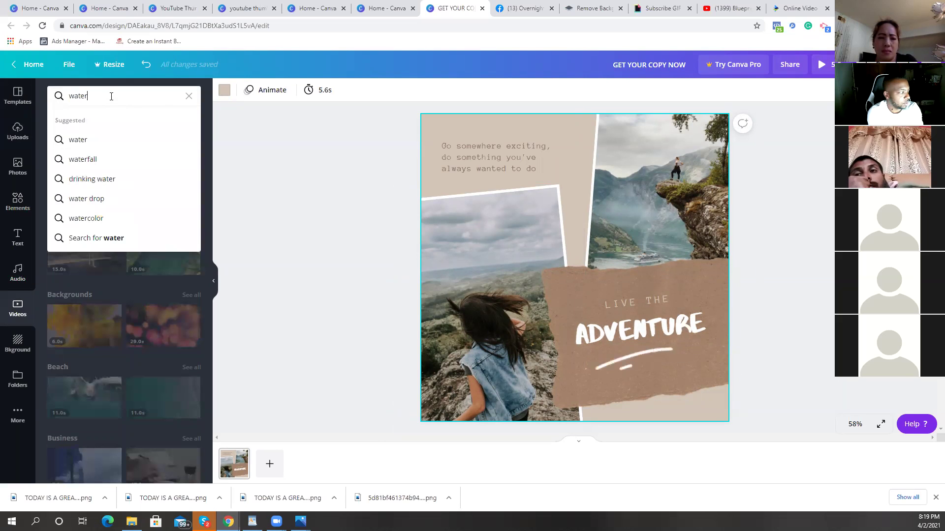
text(fall)
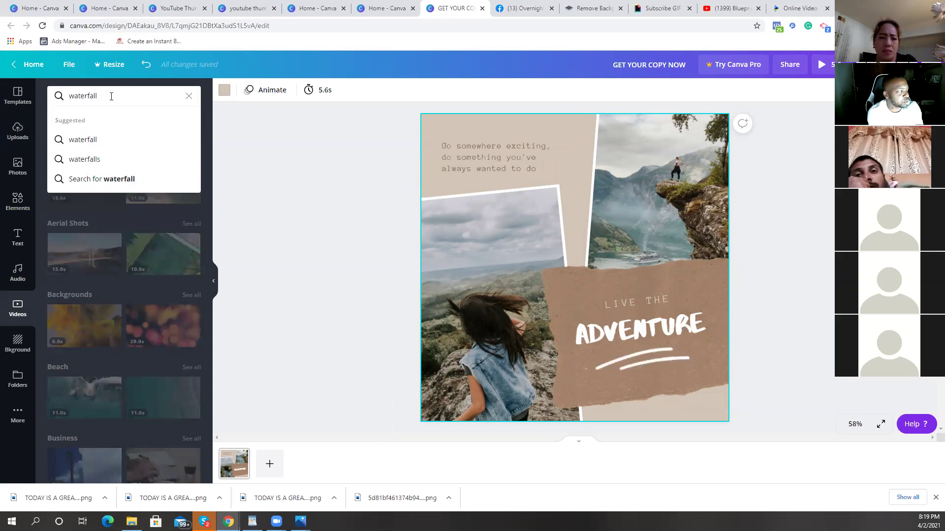
key(Return)
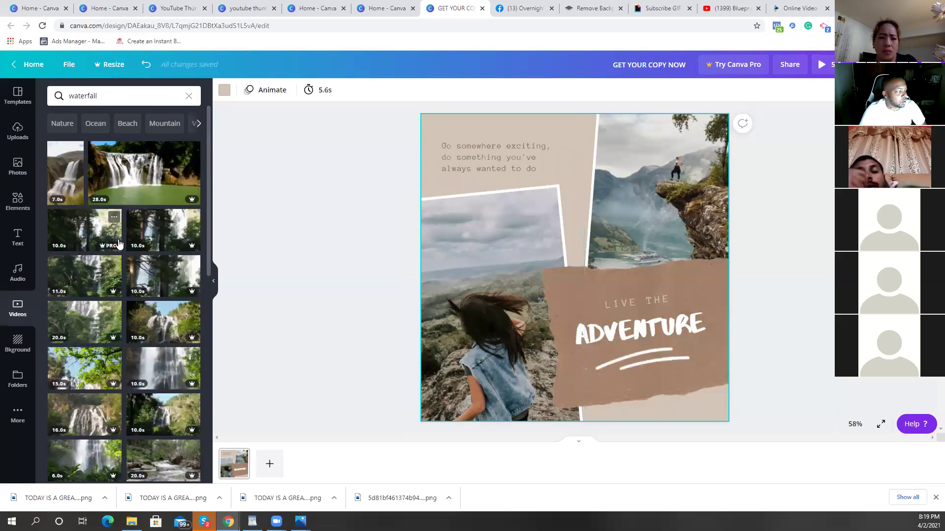
scroll(119, 243, down, 7)
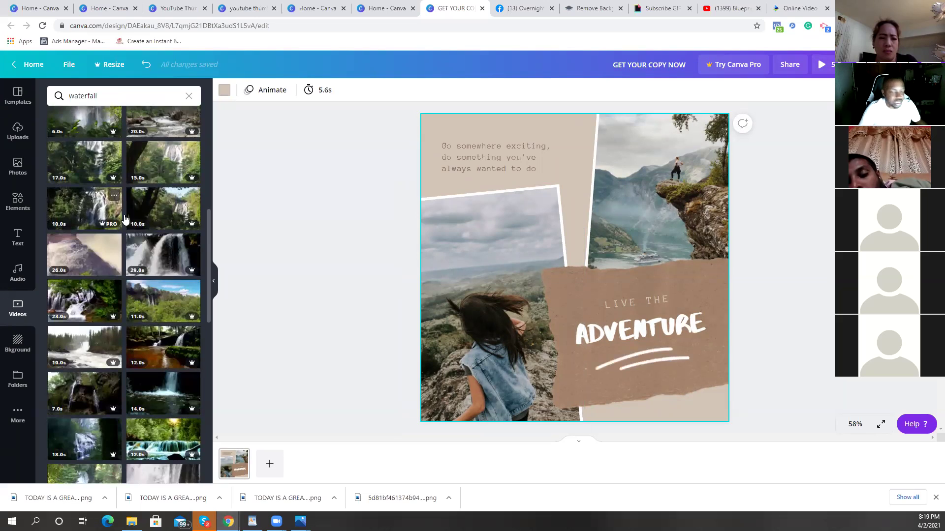
drag(85, 268, 699, 204)
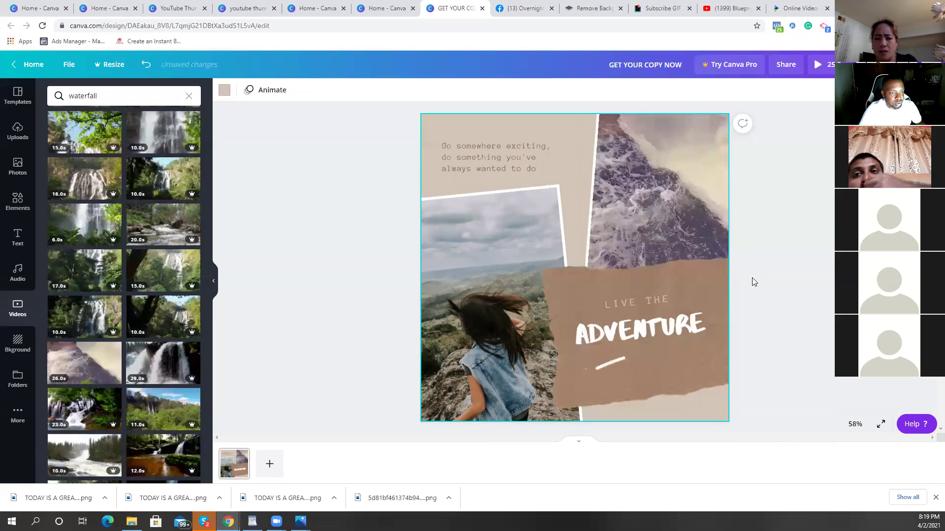
click(791, 361)
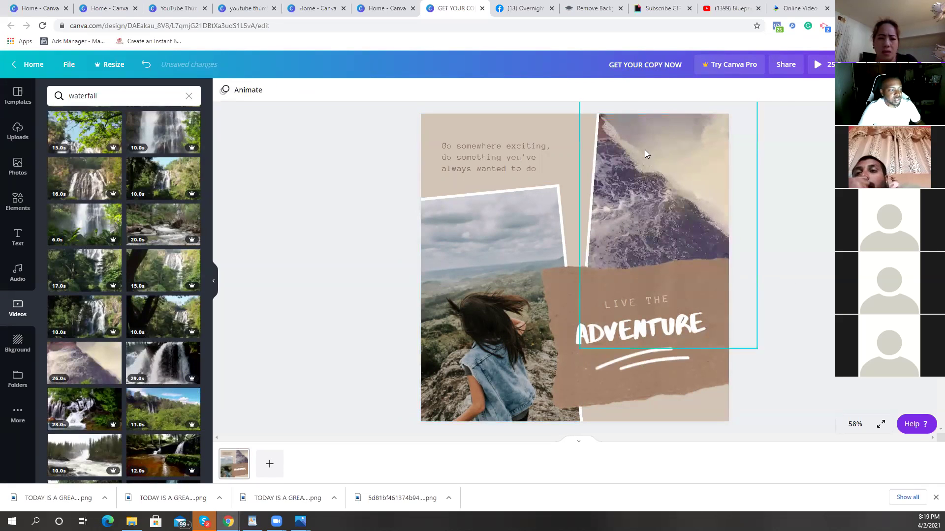
click(821, 65)
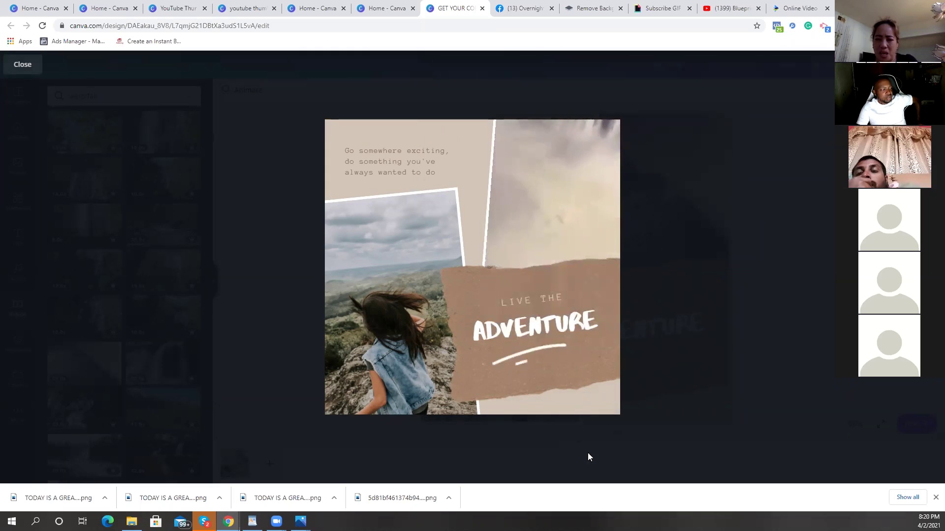
mouse_move(396, 315)
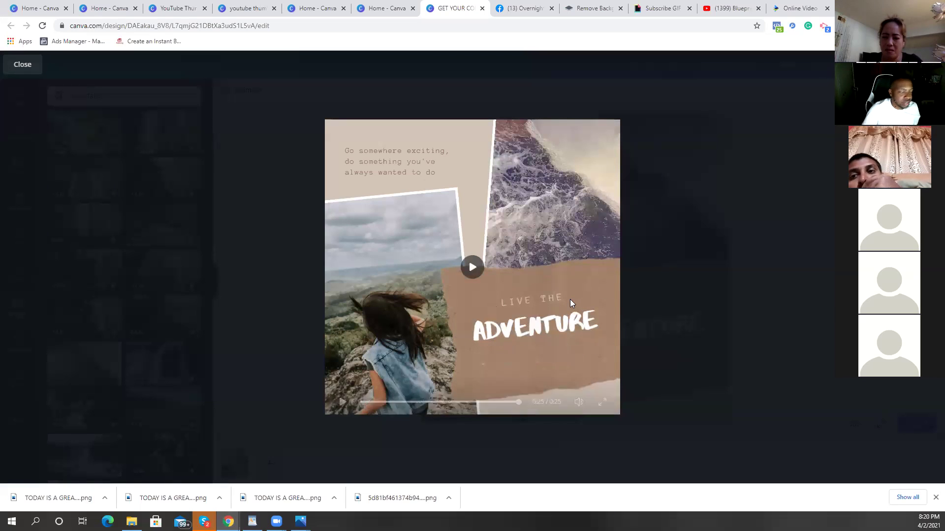
click(548, 341)
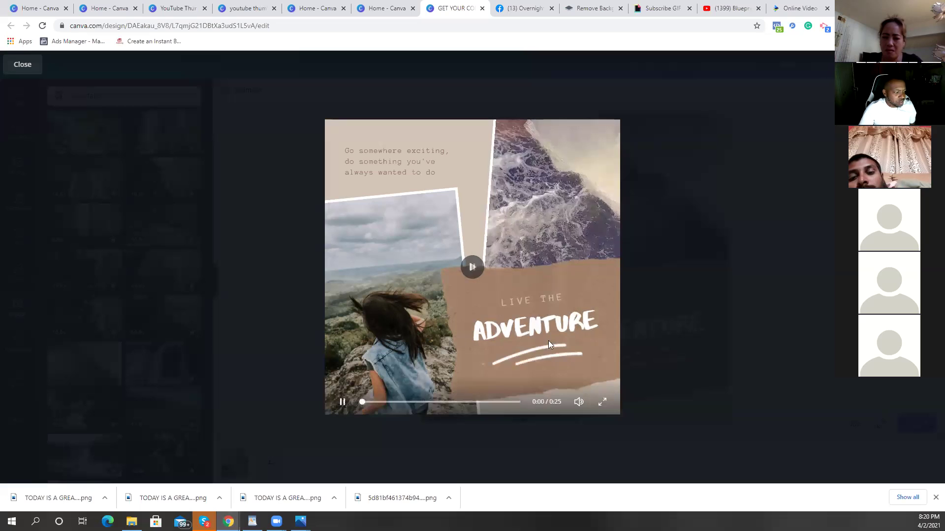
Step: Replace the word ADVENTURE in the heading with WATERFALL
click(812, 238)
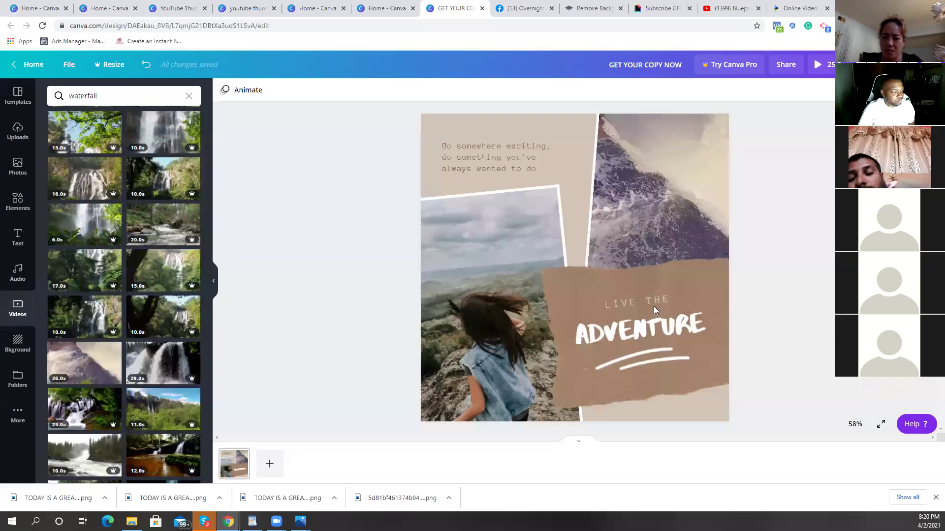
click(643, 326)
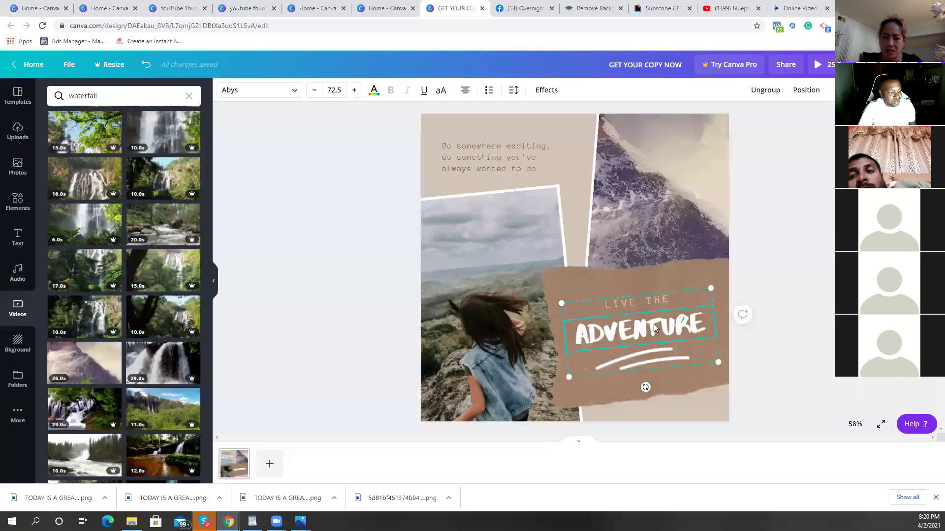
double_click(702, 328)
key(BackSpace)
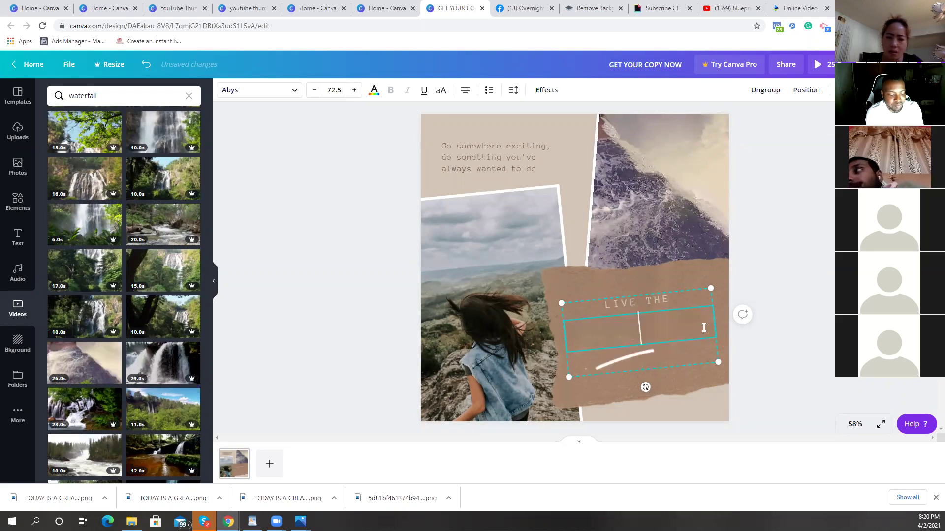
text(WATERFALL)
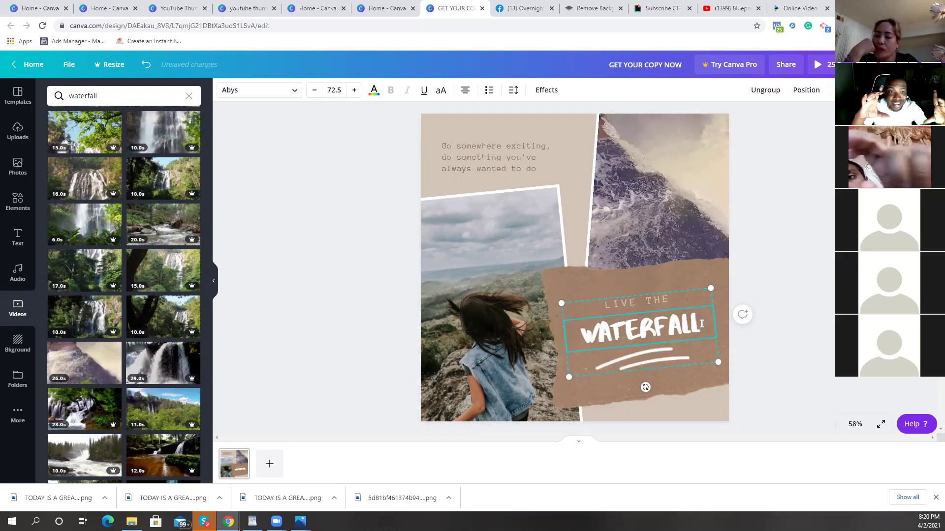
Step: Change the LIVE THE heading line to VIEW THE
double_click(673, 301)
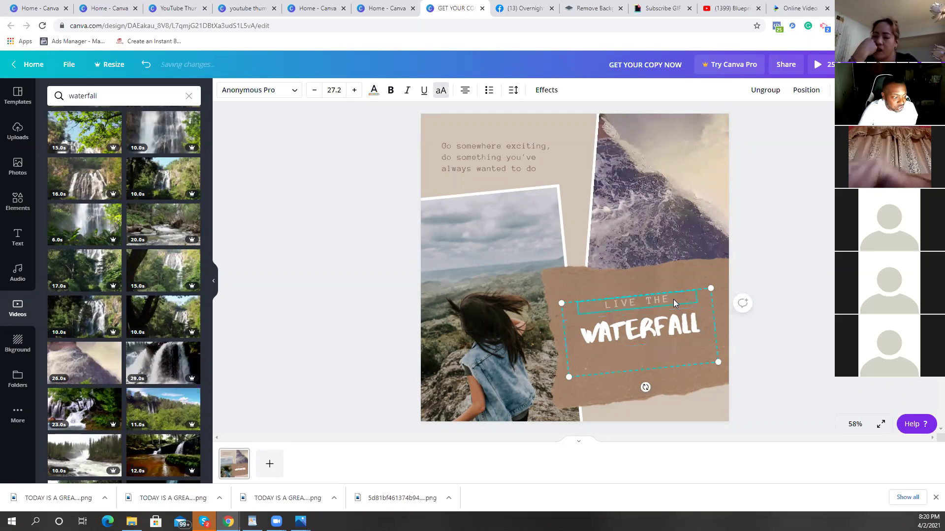
key(BackSpace)
text(VIEW THE)
click(774, 264)
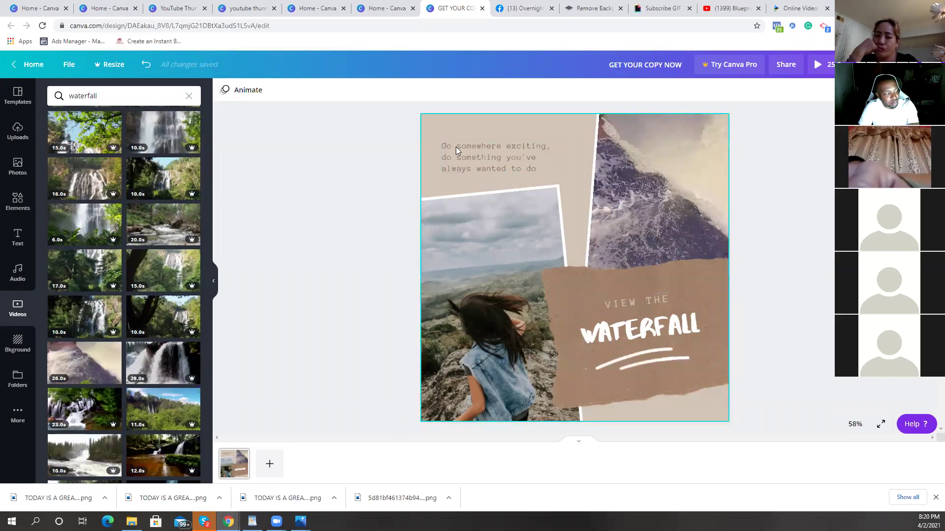
click(20, 209)
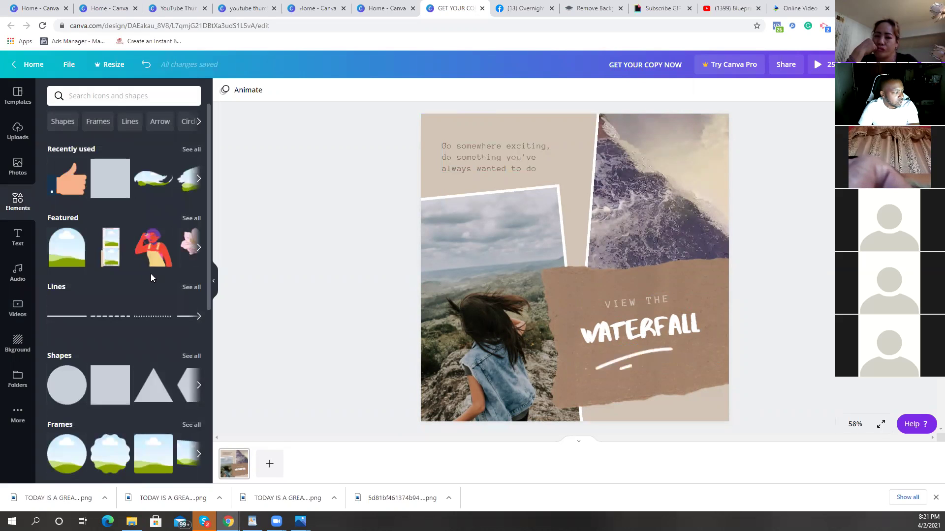
Step: Add the PEACE OUT sticker, shrink it, and place it beside the quote text at the top
scroll(93, 238, down, 1)
scroll(93, 239, down, 5)
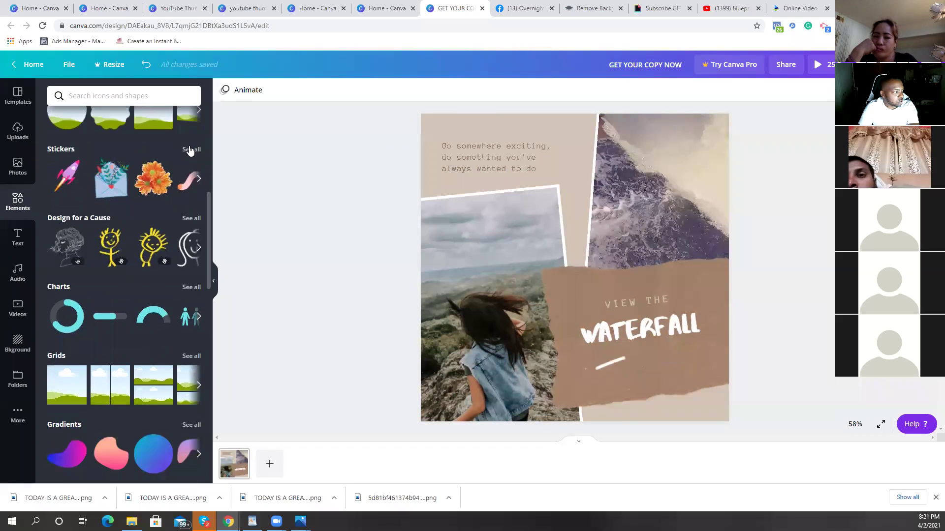
click(189, 150)
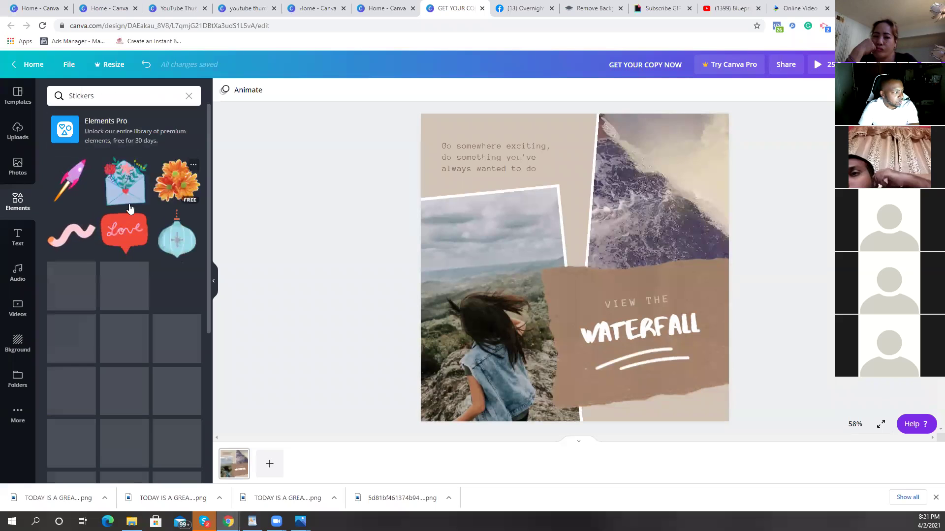
click(72, 189)
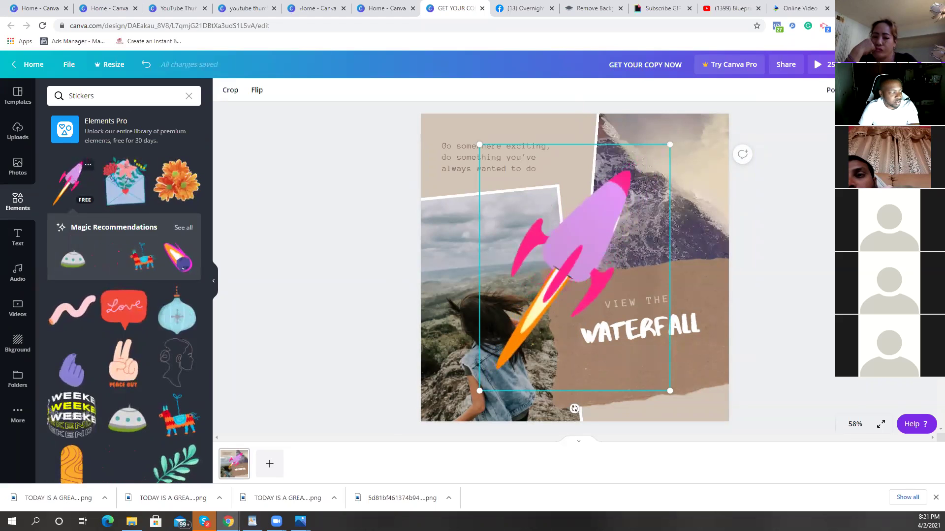
key(Delete)
scroll(177, 354, down, 1)
scroll(173, 342, down, 1)
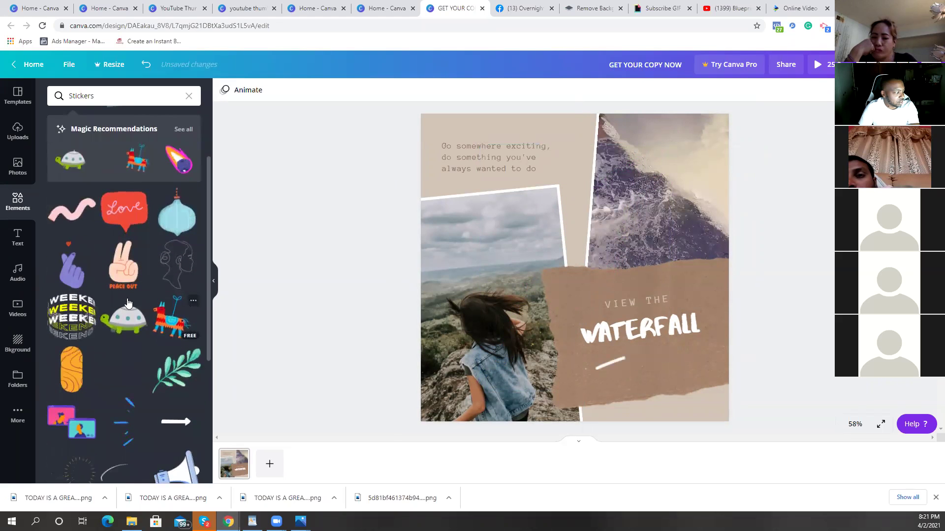
key(ctrl+z)
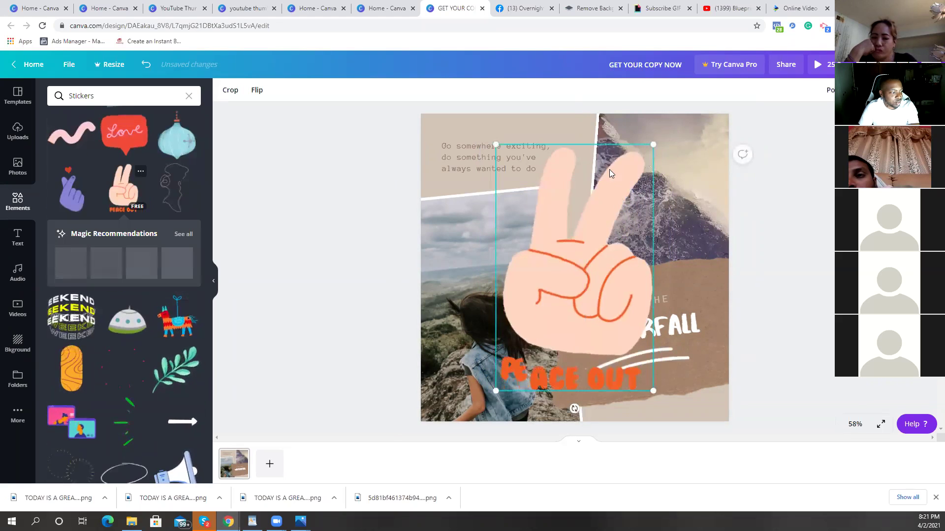
drag(535, 313, 529, 339)
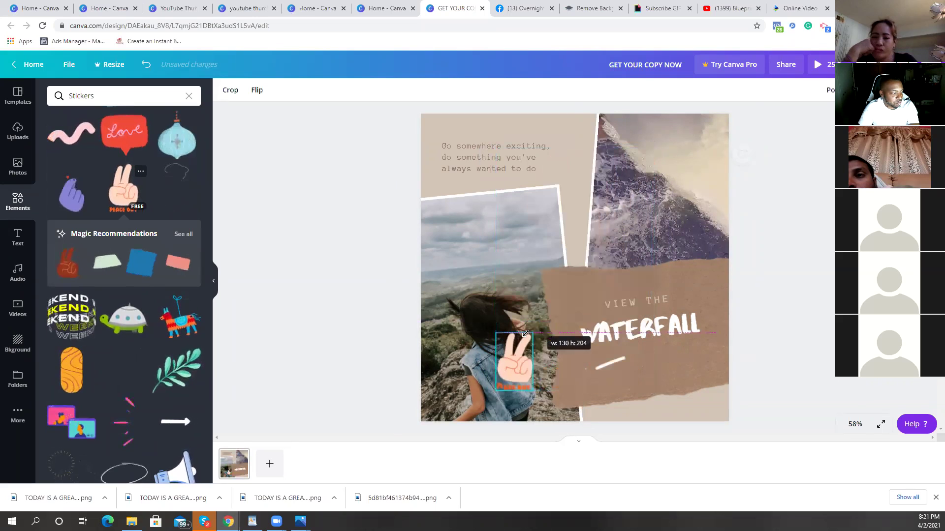
drag(579, 163, 585, 123)
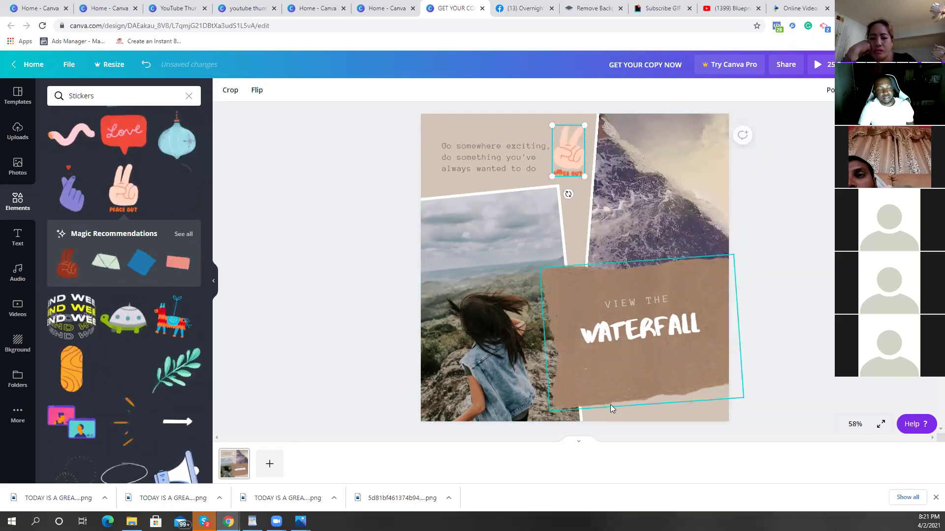
click(797, 299)
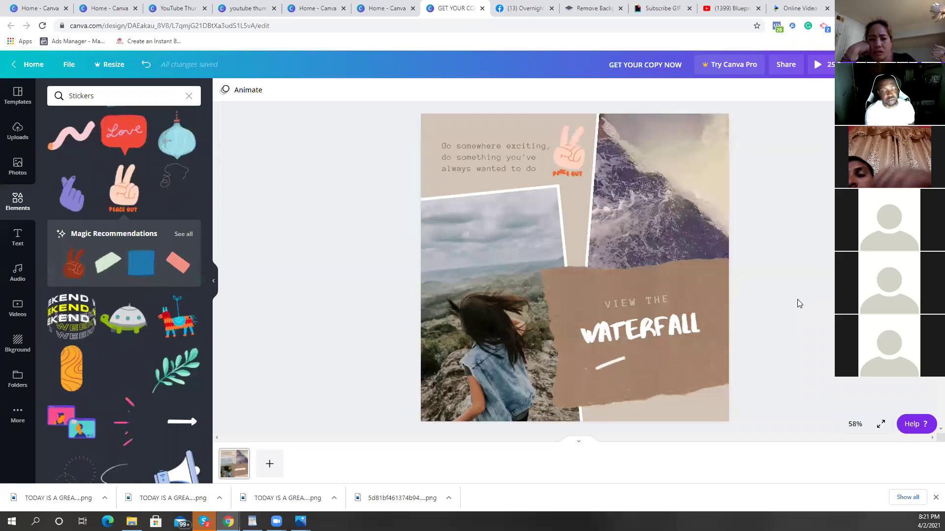
click(822, 66)
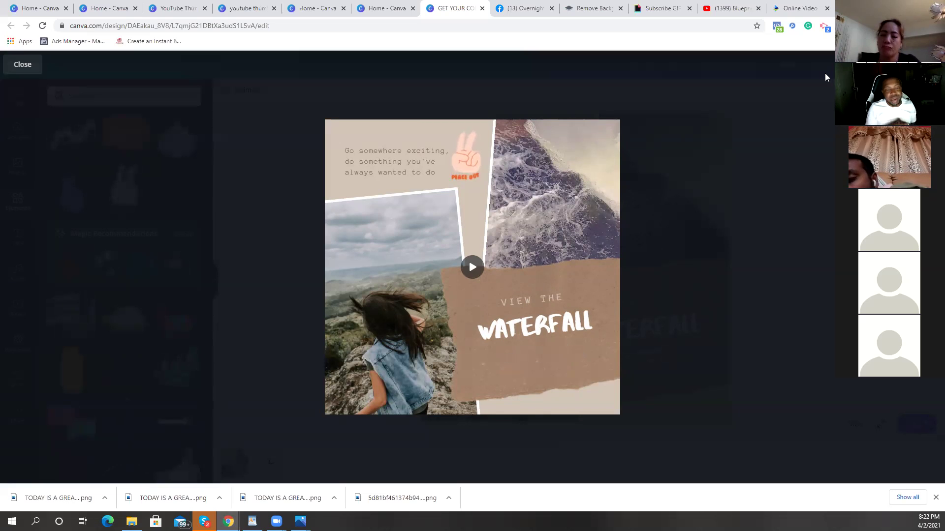
mouse_move(522, 231)
click(472, 270)
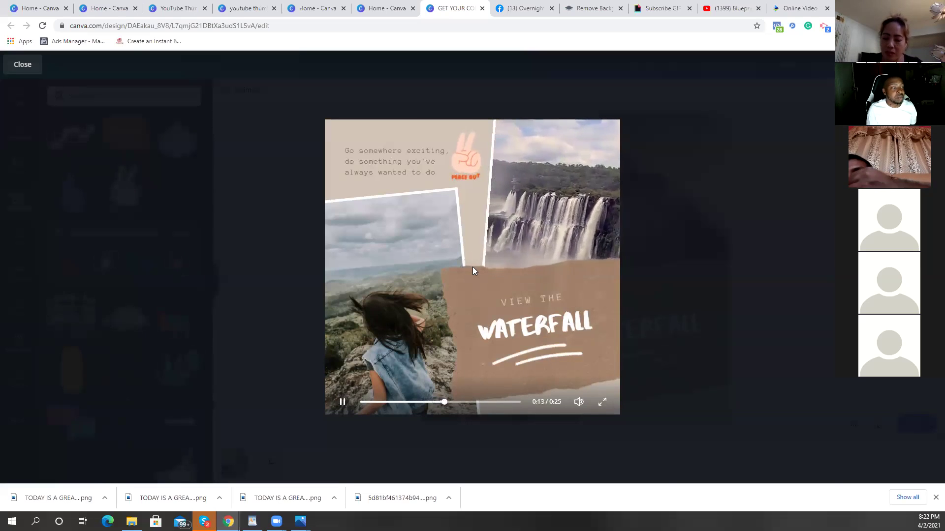
click(656, 198)
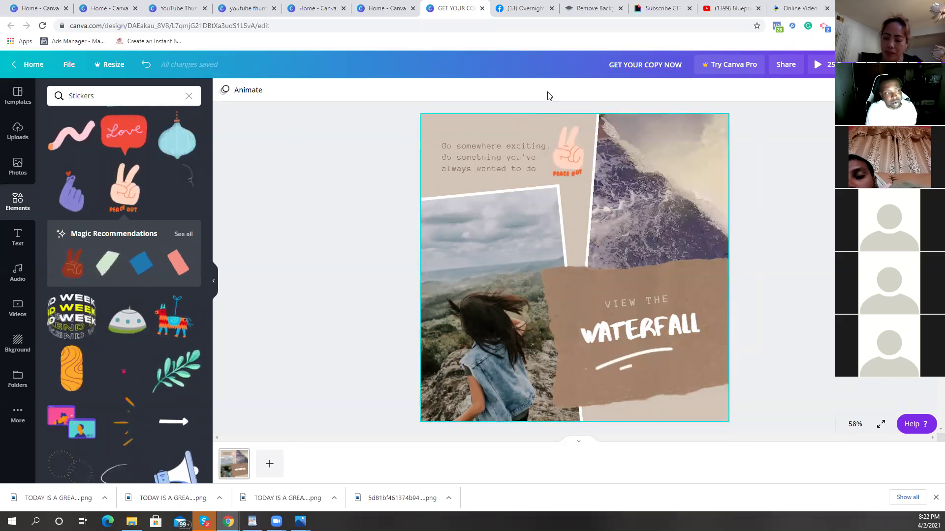
Step: Download the collage design with GIF chosen as the file type
click(883, 64)
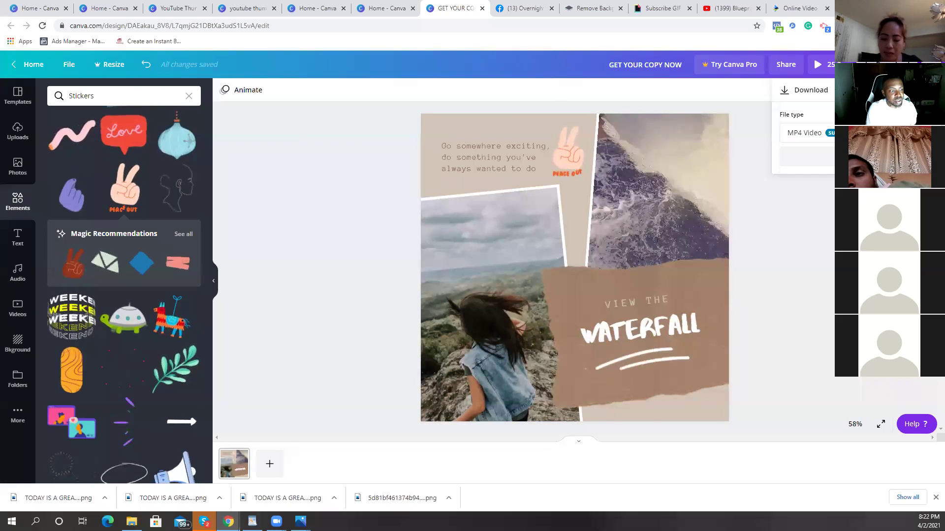
click(842, 132)
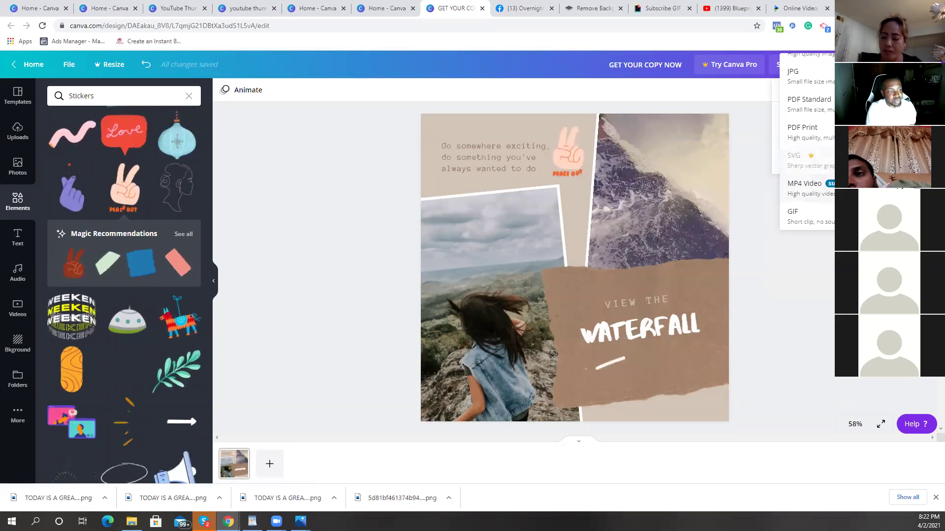
scroll(813, 73, up, 1)
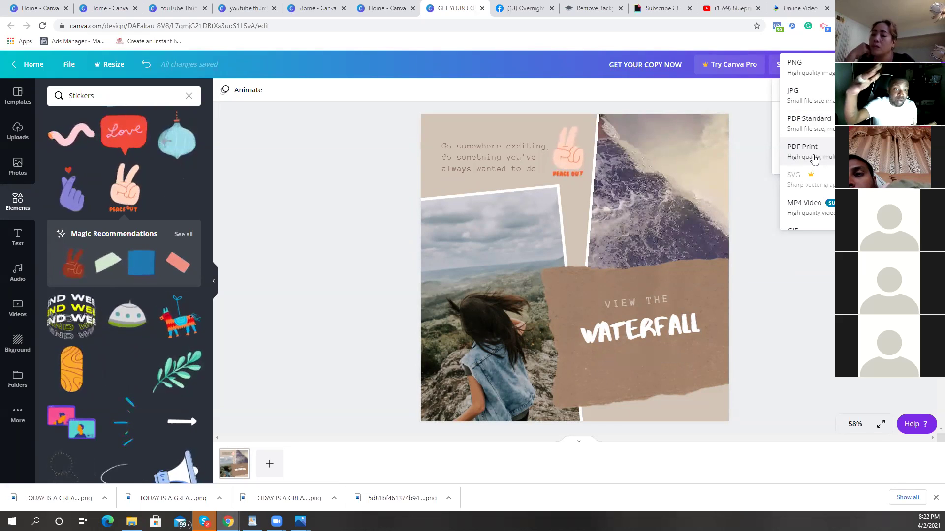
scroll(816, 158, down, 1)
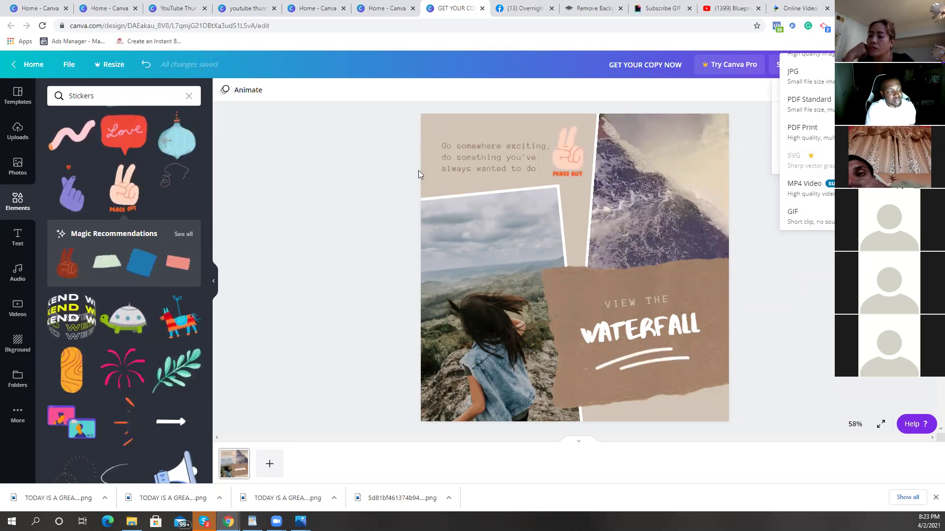
click(823, 222)
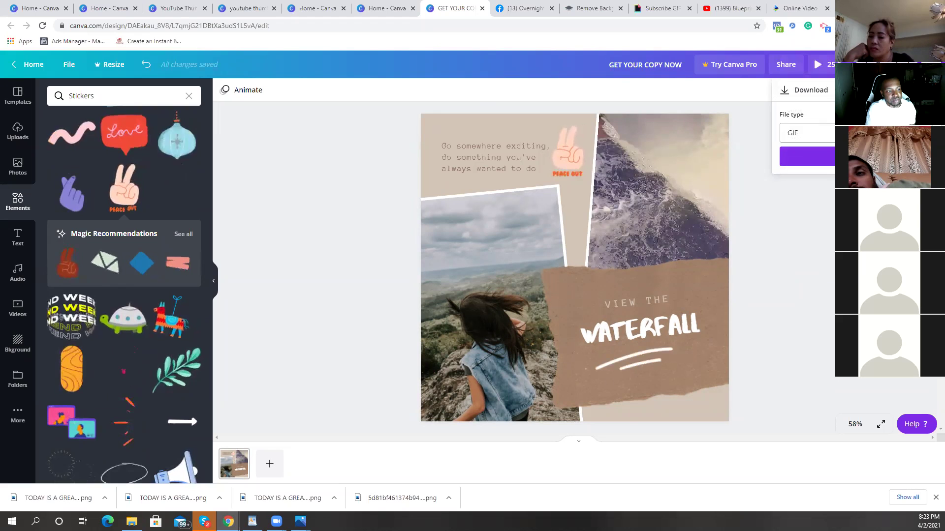
click(807, 156)
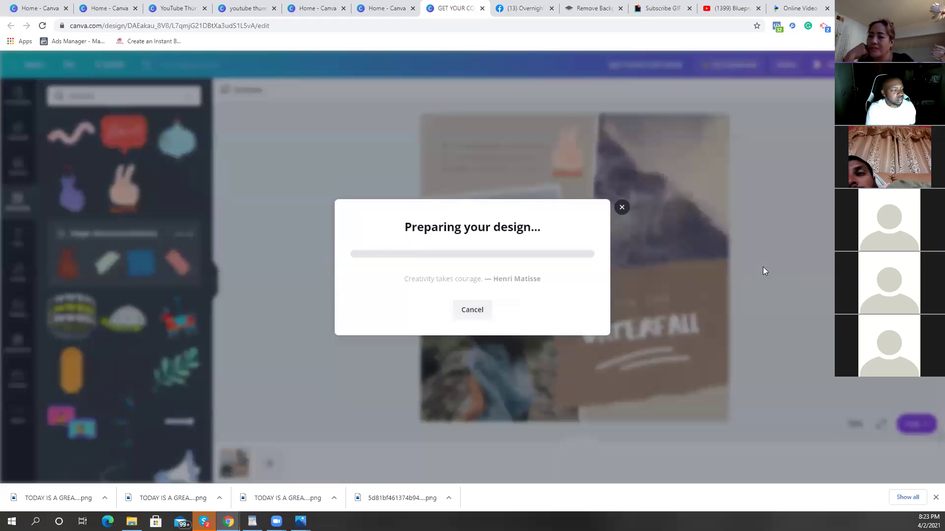
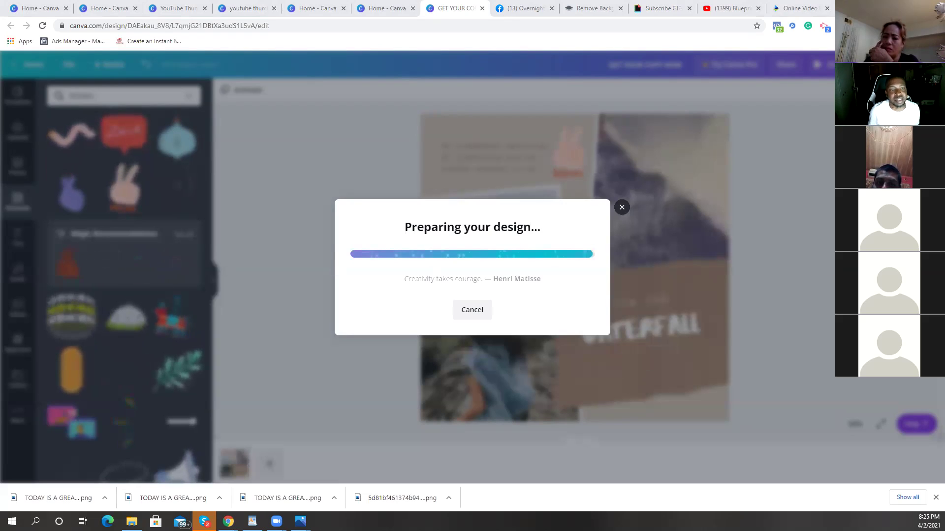
Step: Switch to the Facebook group page while Canva finishes preparing the GIF download
click(535, 7)
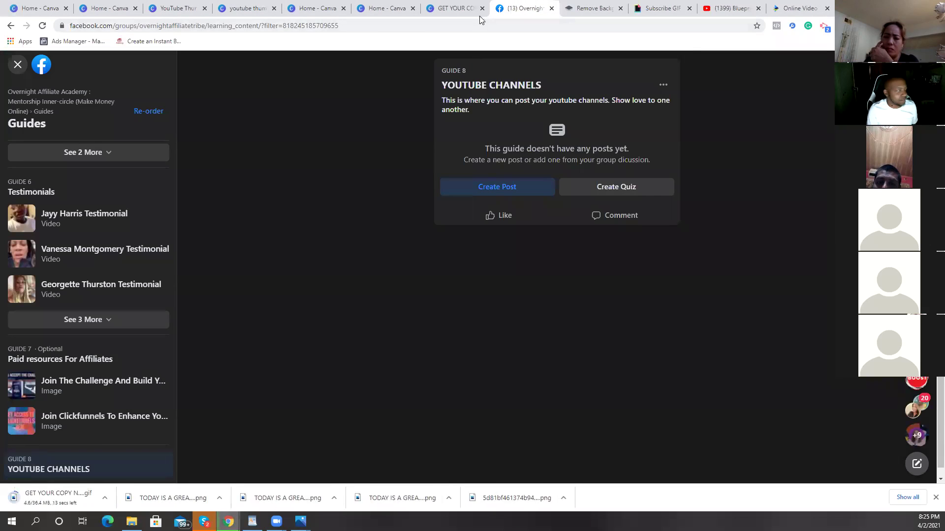
Step: Clear the guide filter to list all group guides, then open a member's profile page
click(17, 64)
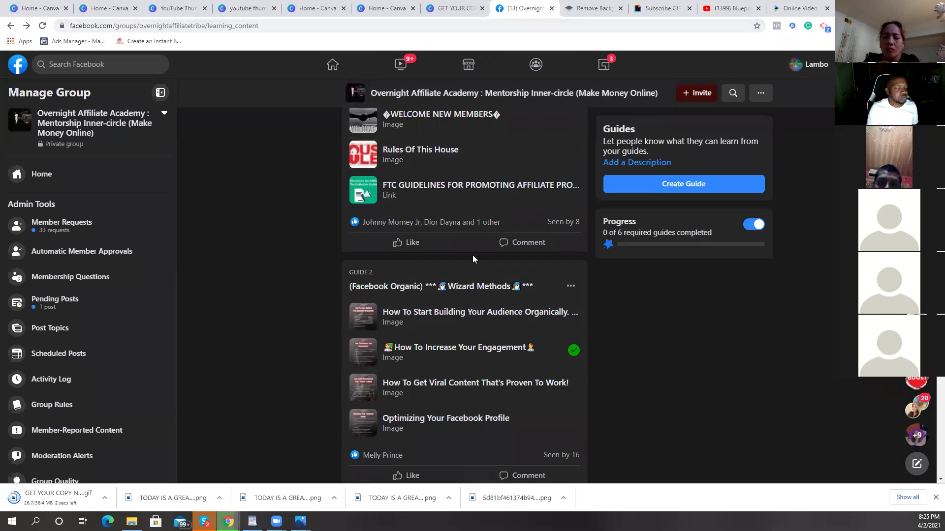
click(824, 69)
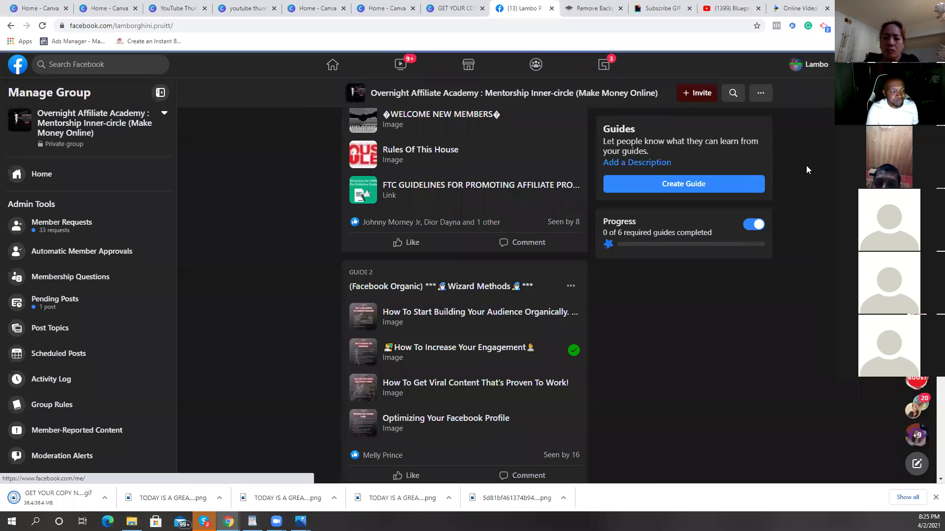
scroll(802, 155, down, 4)
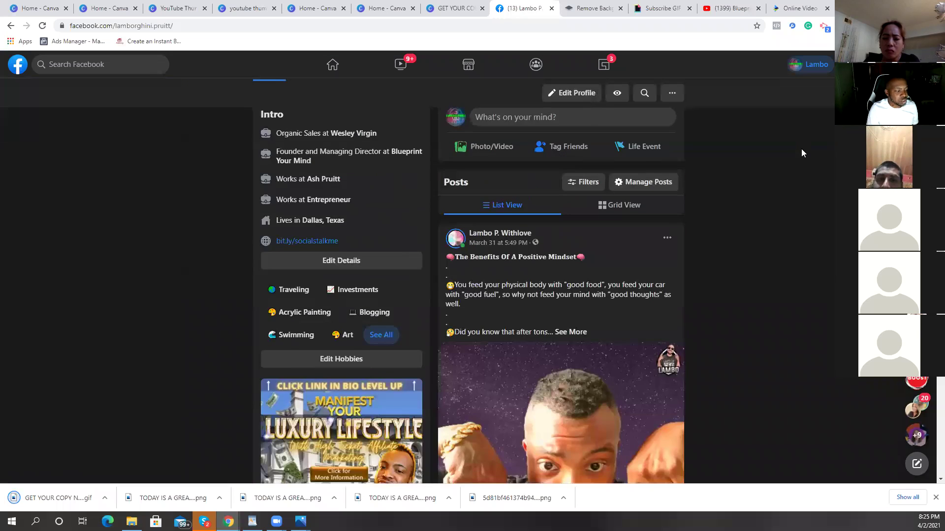
scroll(801, 149, down, 10)
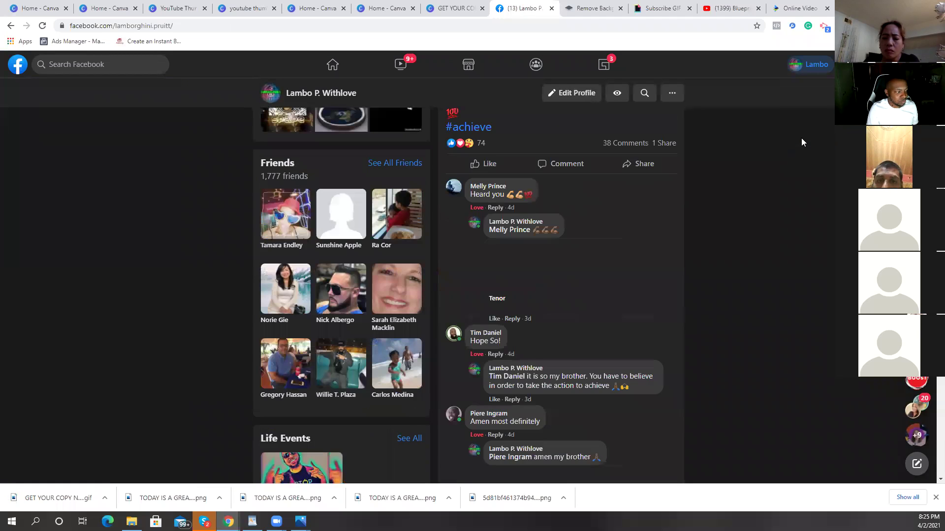
Step: Scroll down a profile post's comment thread to view the owner's animated GIF replies
scroll(802, 138, down, 3)
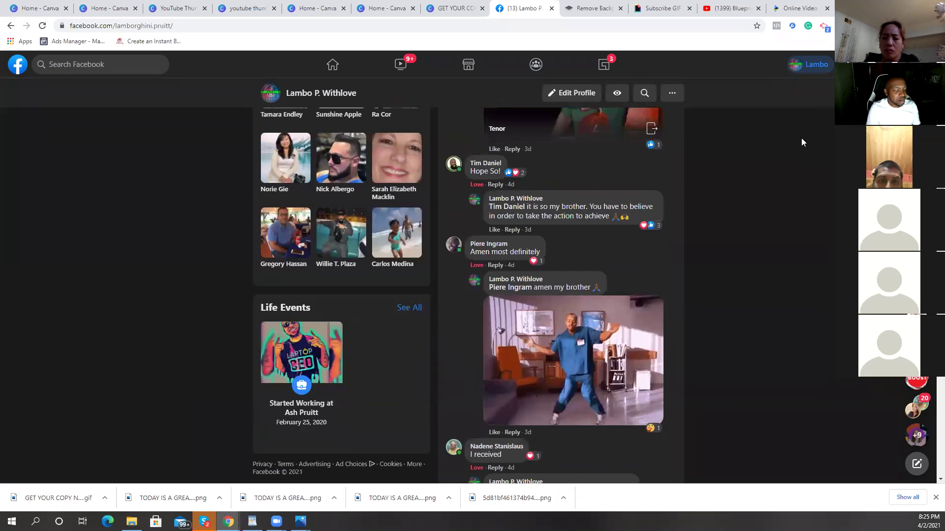
scroll(800, 138, up, 3)
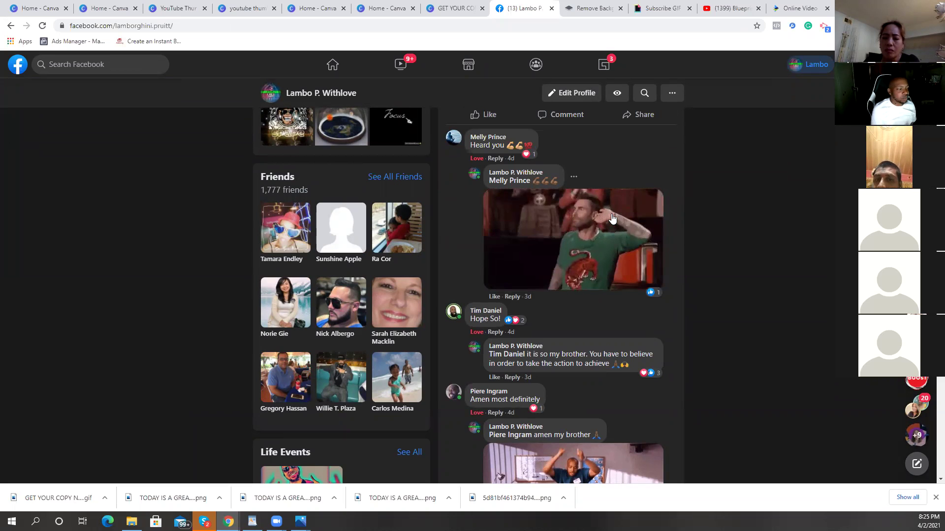
scroll(611, 217, down, 1)
scroll(610, 218, down, 4)
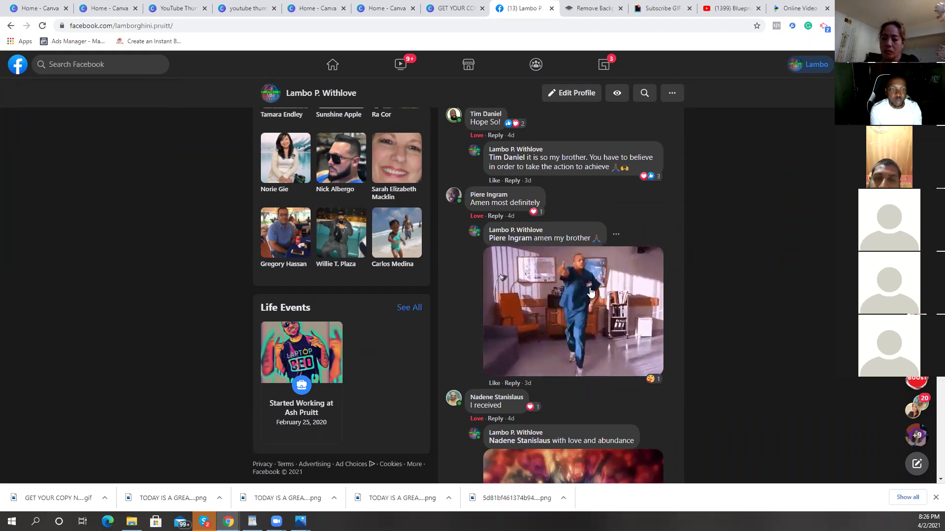
scroll(591, 281, down, 3)
scroll(590, 281, down, 3)
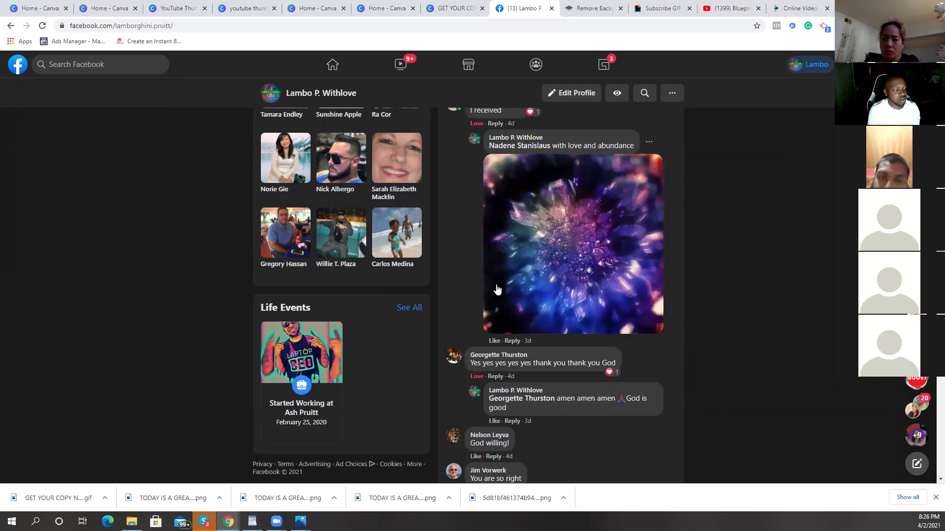
scroll(585, 200, down, 5)
scroll(586, 197, down, 6)
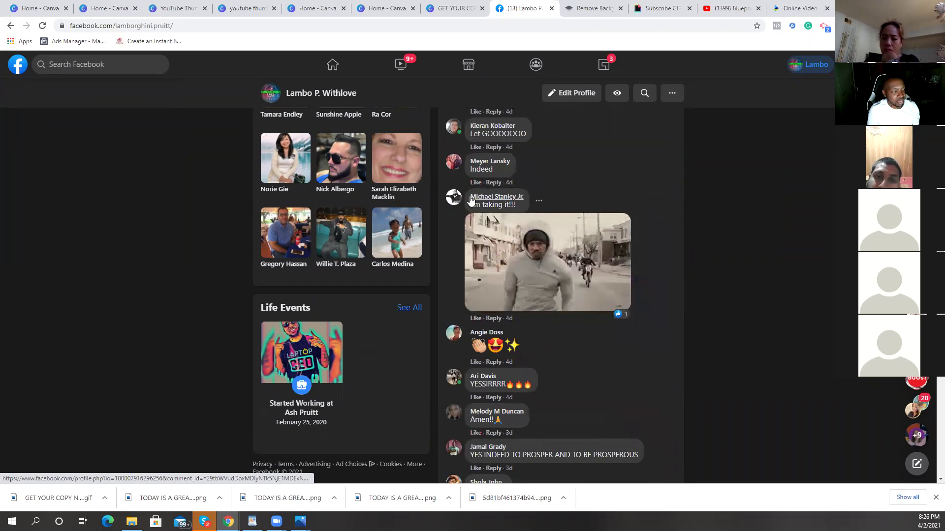
mouse_move(507, 198)
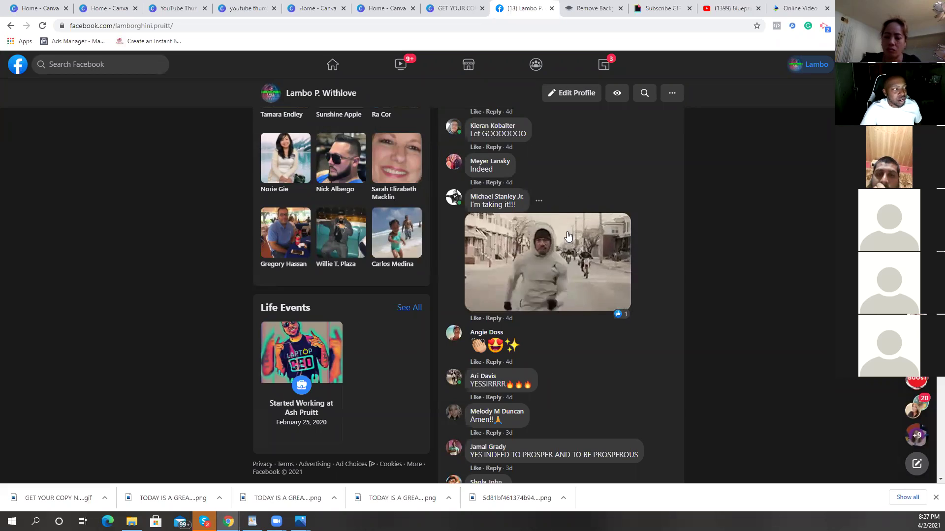
Step: Back on the waterfall collage, close the 'Design downloaded!' notice and open Download's file type list
click(463, 9)
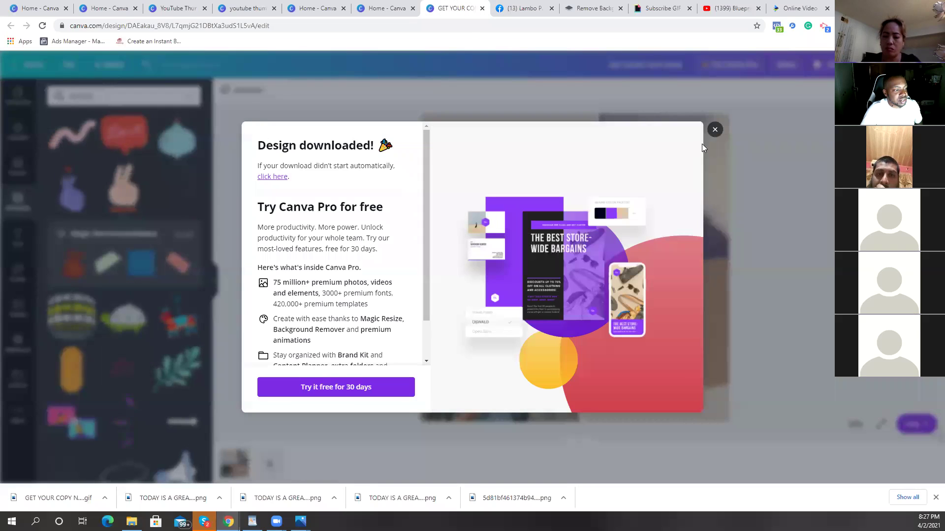
click(716, 143)
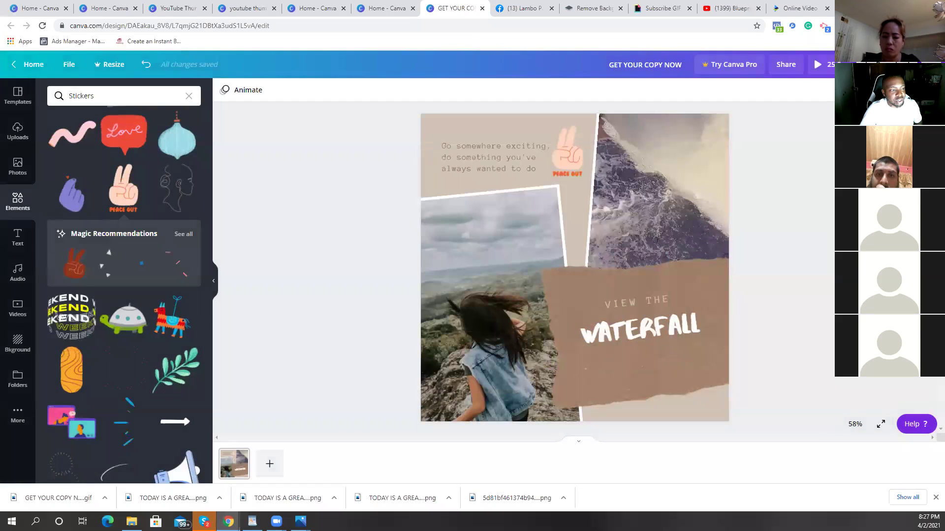
click(864, 65)
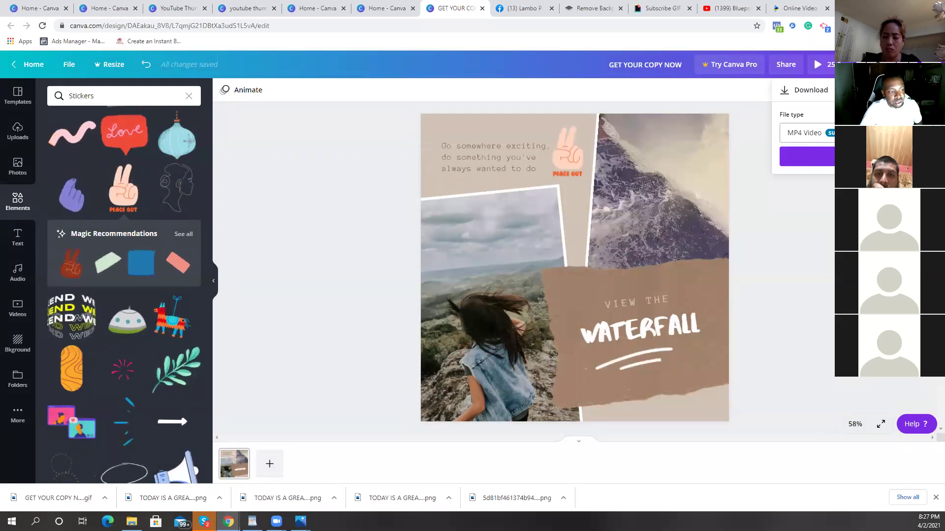
click(807, 131)
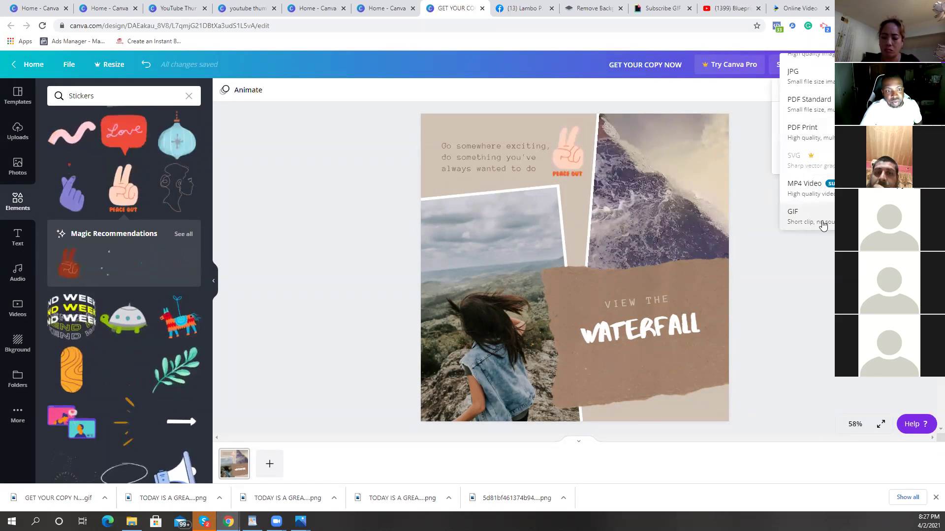
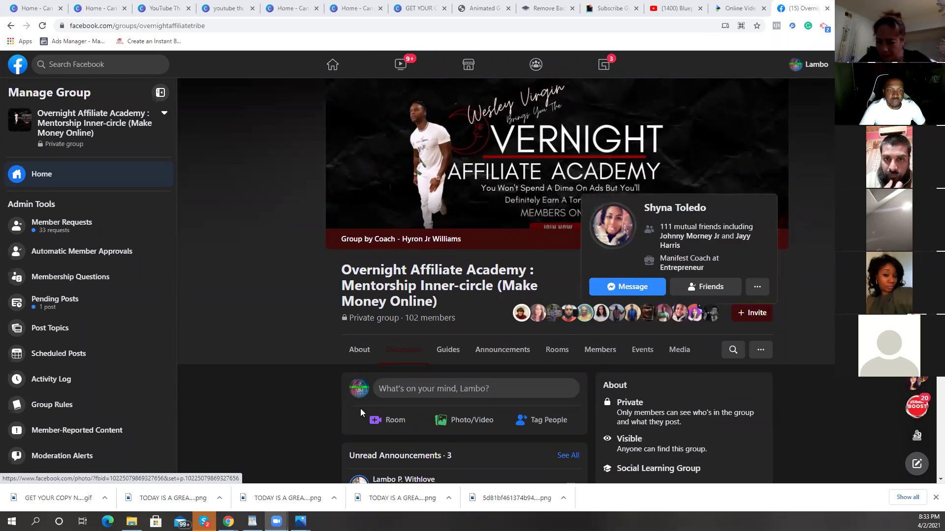
Step: Open the group's Guides page and scroll down to Guide 4
scroll(513, 224, down, 2)
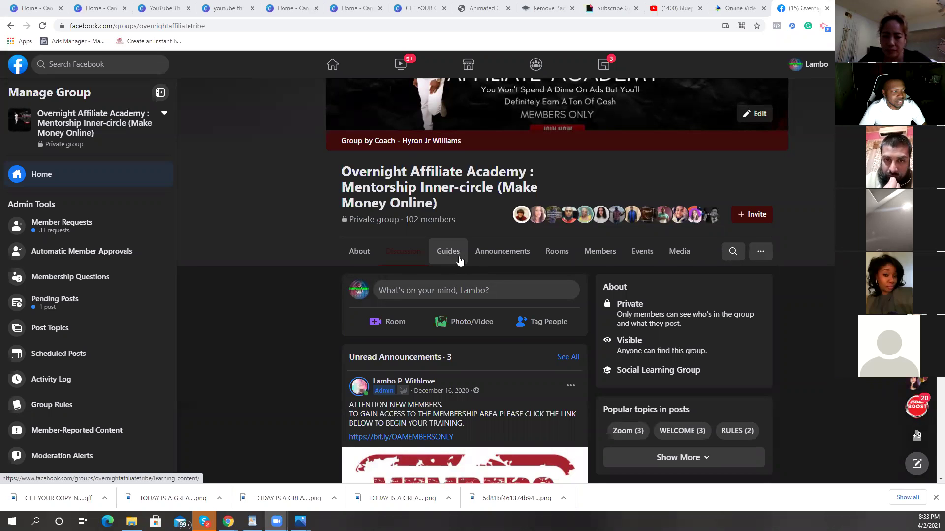
click(458, 261)
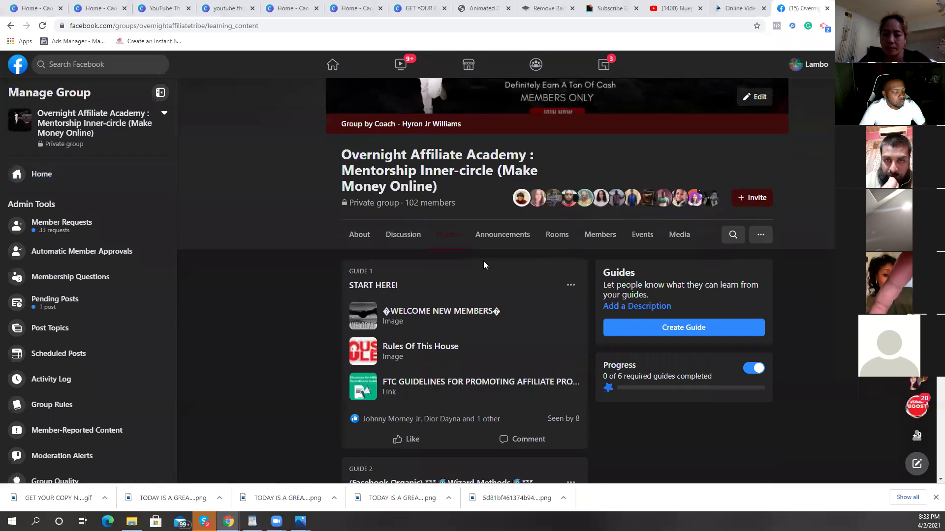
scroll(484, 257, down, 6)
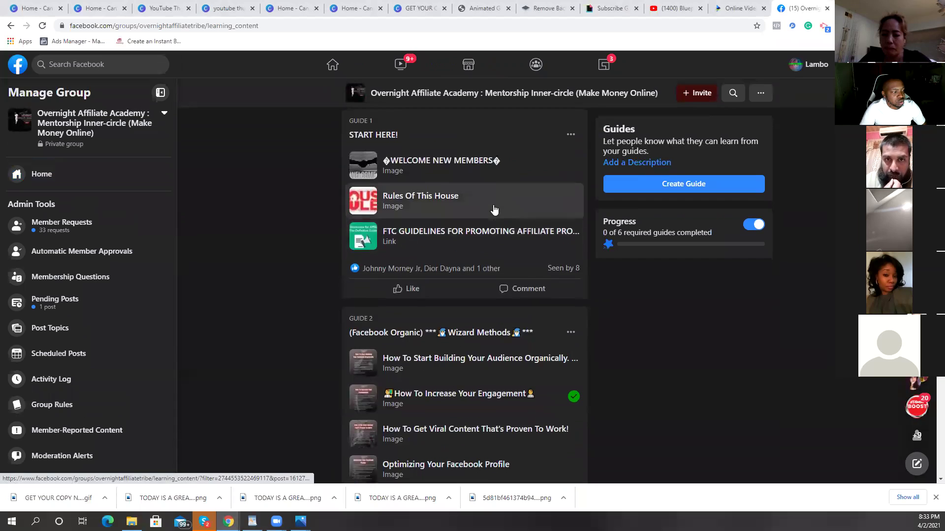
scroll(492, 204, down, 10)
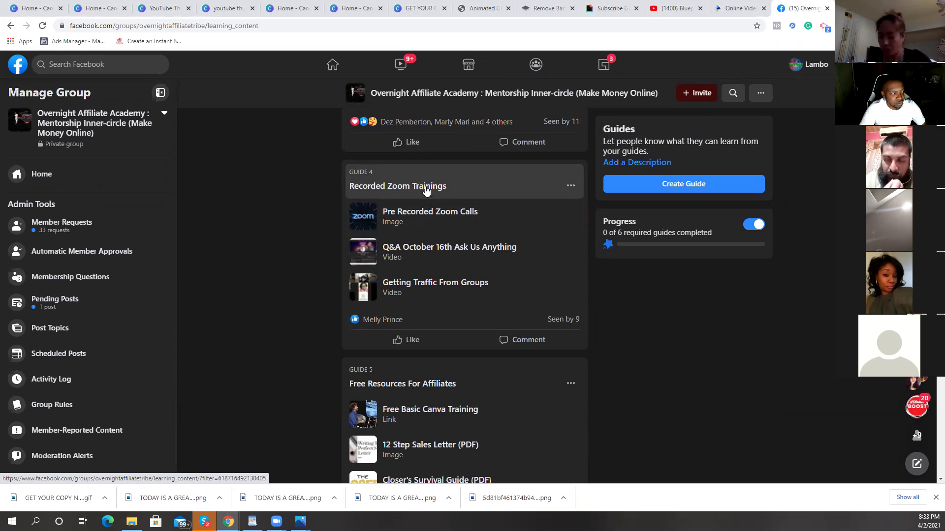
Step: Open the Pre Recorded Zoom Calls guide, check its OneDrive recordings link, then open the Downloads folder
click(449, 217)
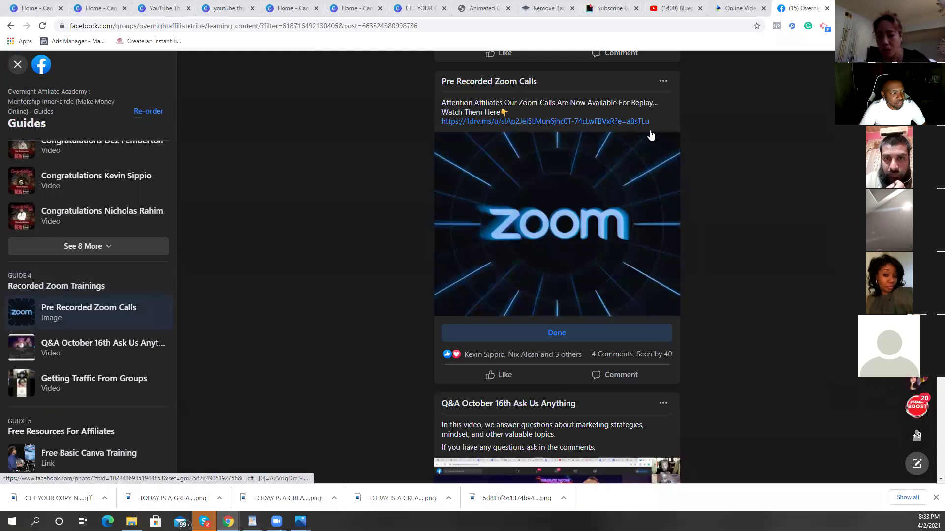
click(649, 124)
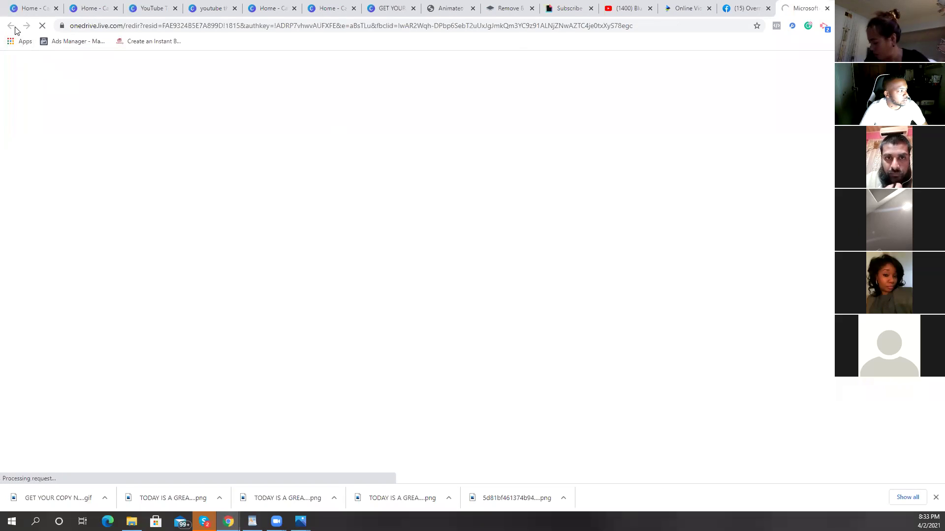
click(827, 9)
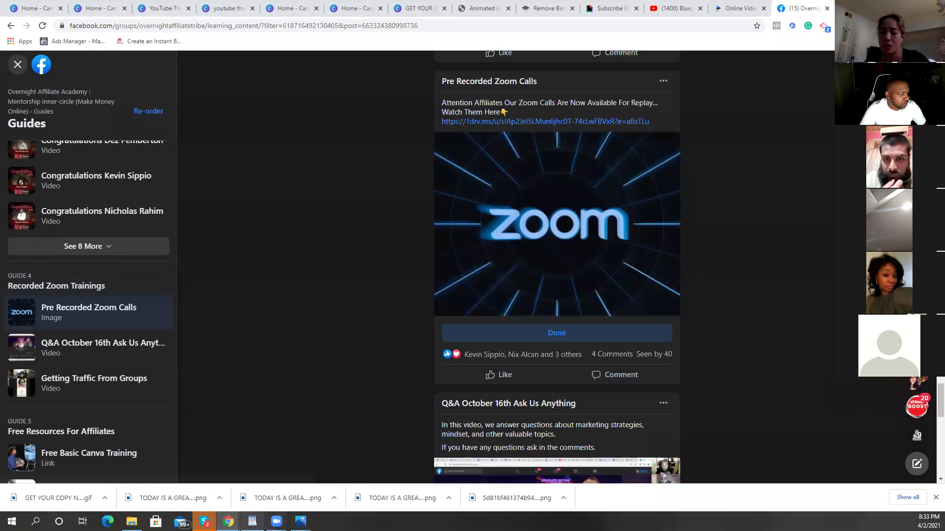
click(131, 522)
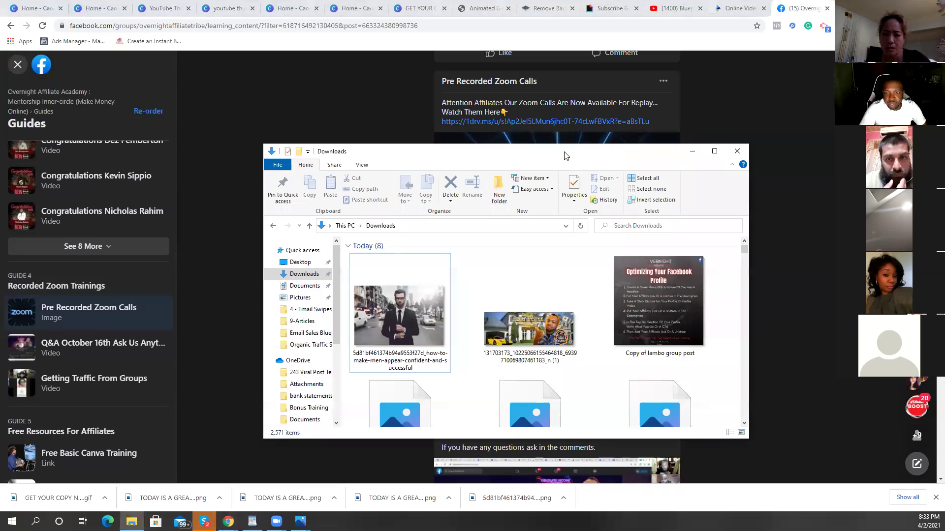
Step: Drag the Downloads window off the right edge of the screen
drag(564, 155, 944, 156)
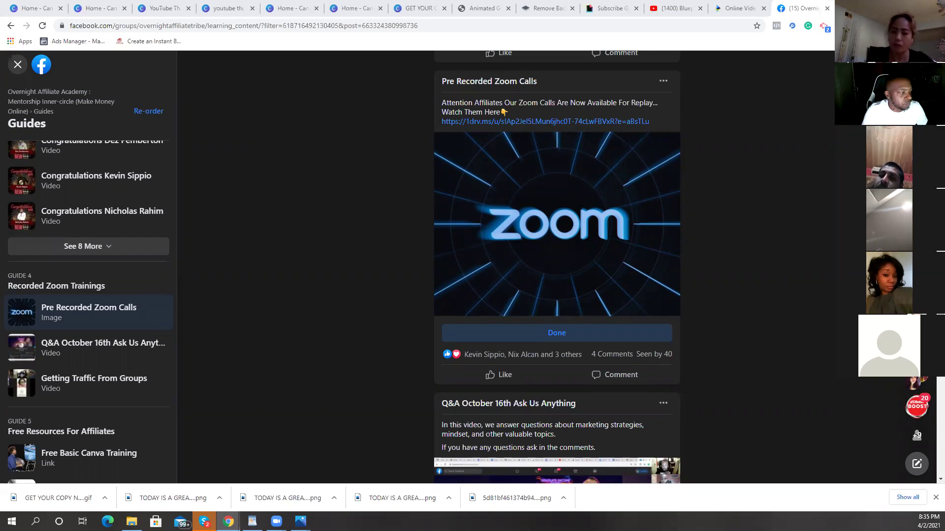
Step: Scroll back up past Guide 3 to the How To Get Viral Content post and close the viewer
scroll(588, 196, up, 15)
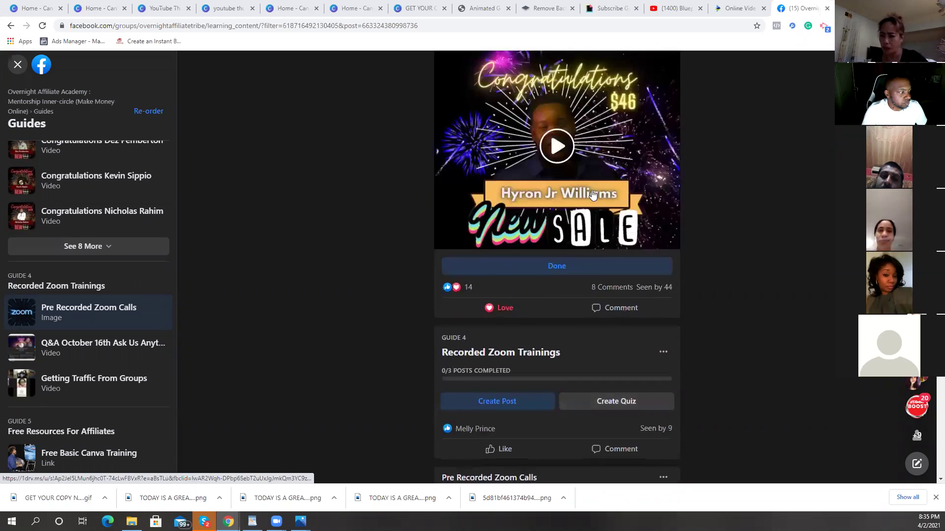
scroll(595, 189, up, 20)
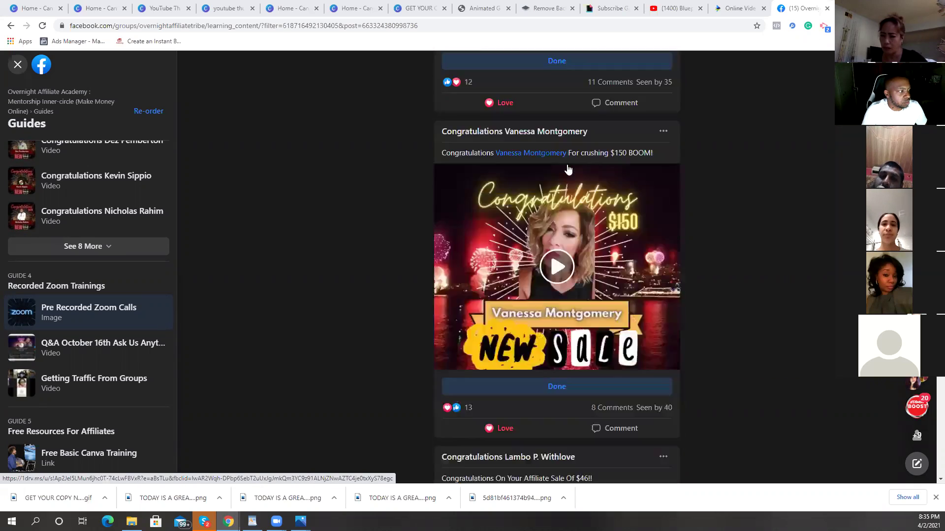
scroll(563, 157, up, 20)
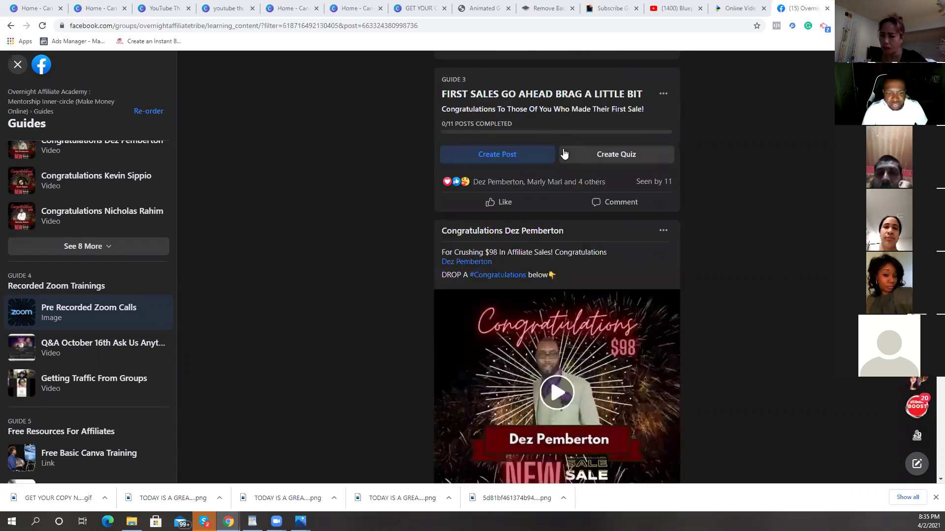
scroll(525, 138, up, 10)
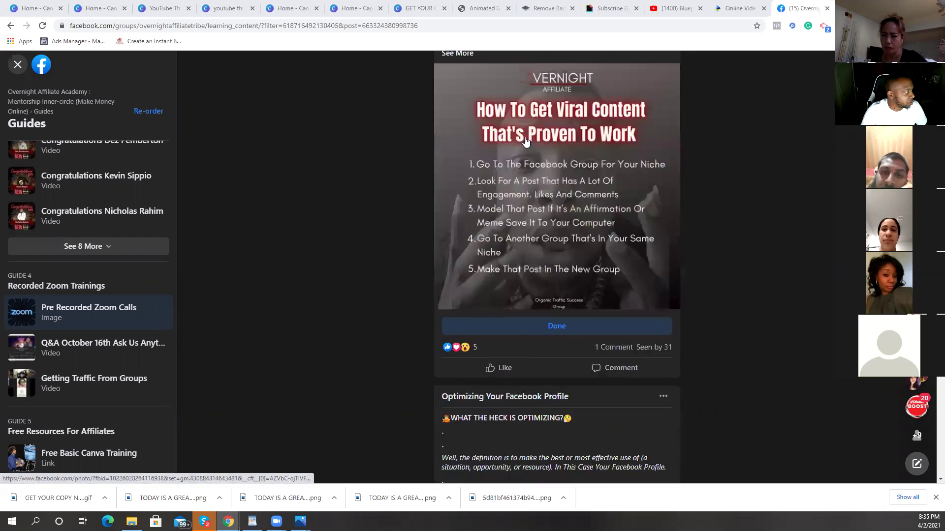
click(18, 64)
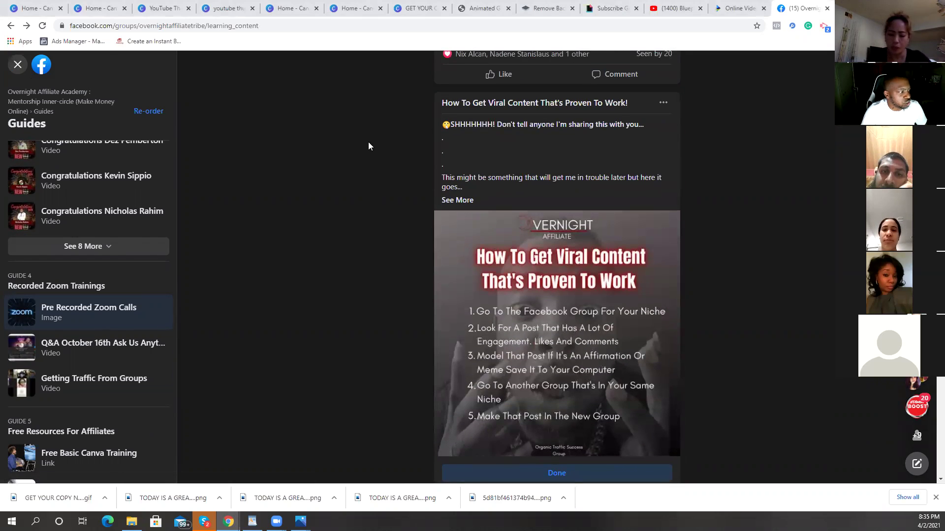
Step: Scroll up to the group header and back down the Discussion feed to the pinned announcement
scroll(382, 186, up, 9)
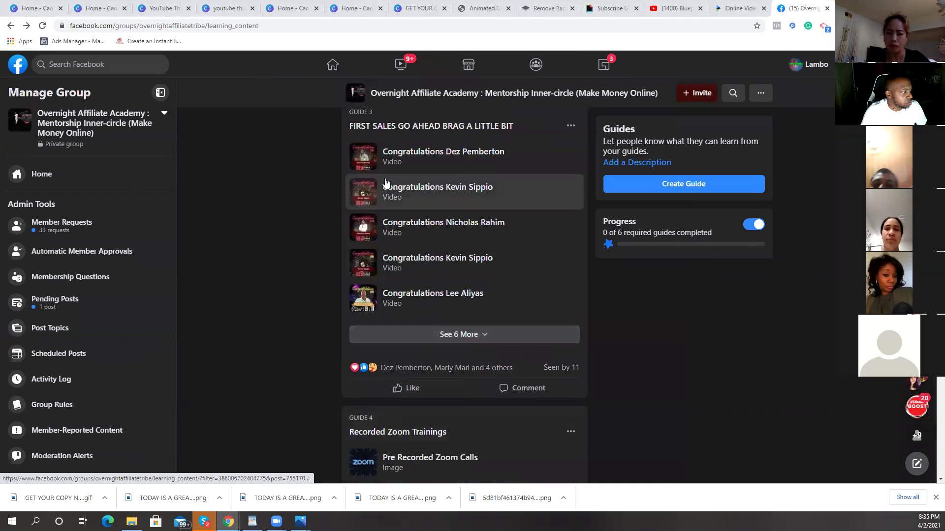
scroll(390, 156, up, 10)
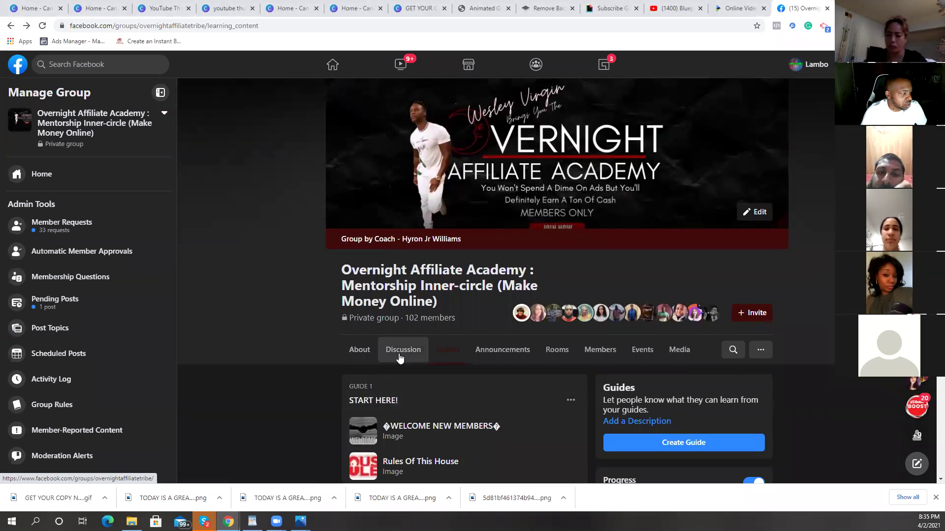
scroll(793, 307, down, 3)
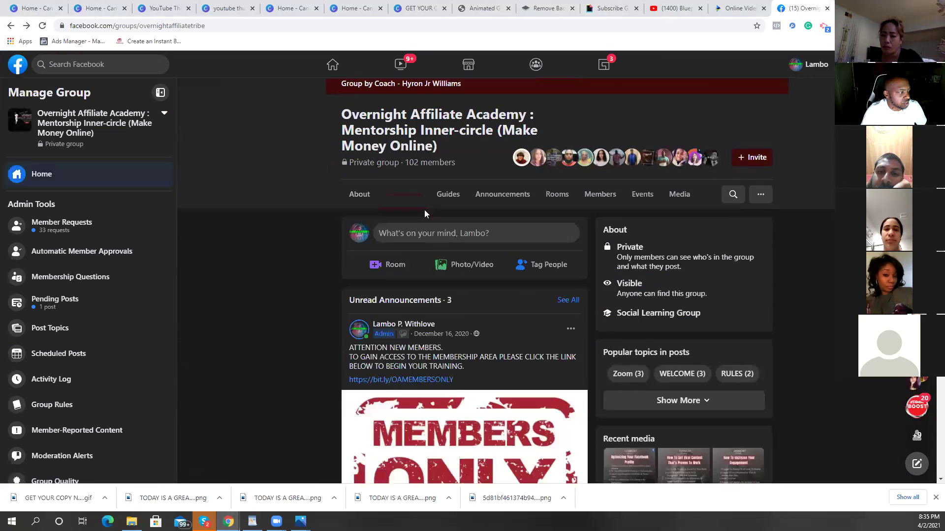
scroll(746, 240, down, 3)
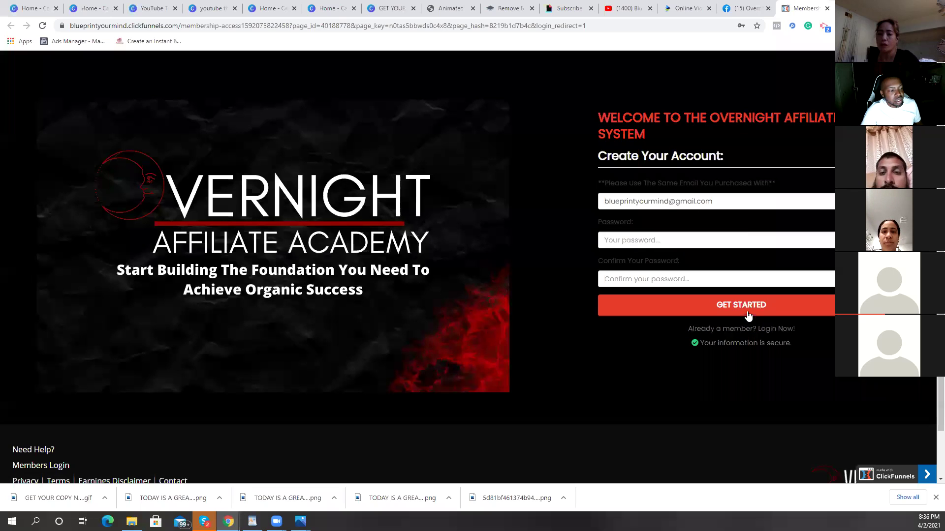
Step: Log in as an existing member, browse the course lessons and intro video, then return to Facebook
click(713, 330)
click(703, 276)
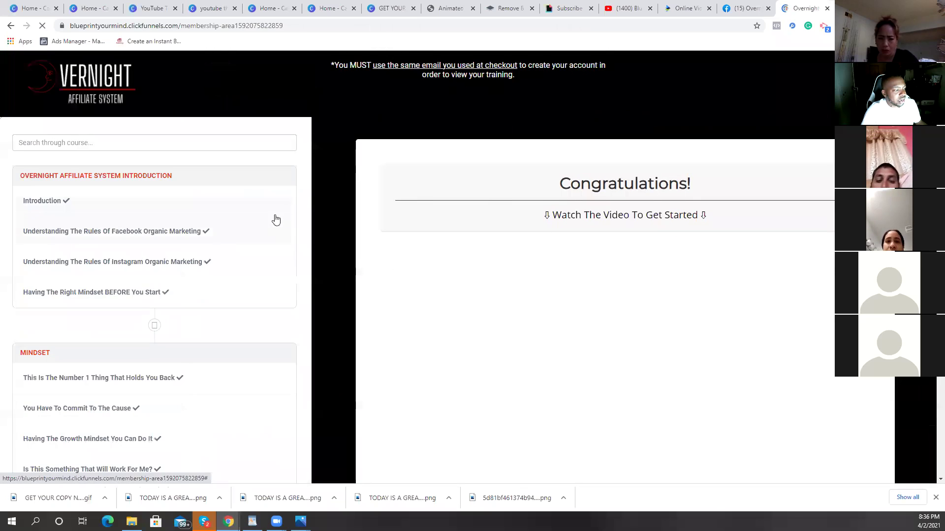
scroll(274, 217, down, 2)
scroll(246, 167, down, 8)
scroll(253, 186, up, 10)
scroll(261, 178, up, 1)
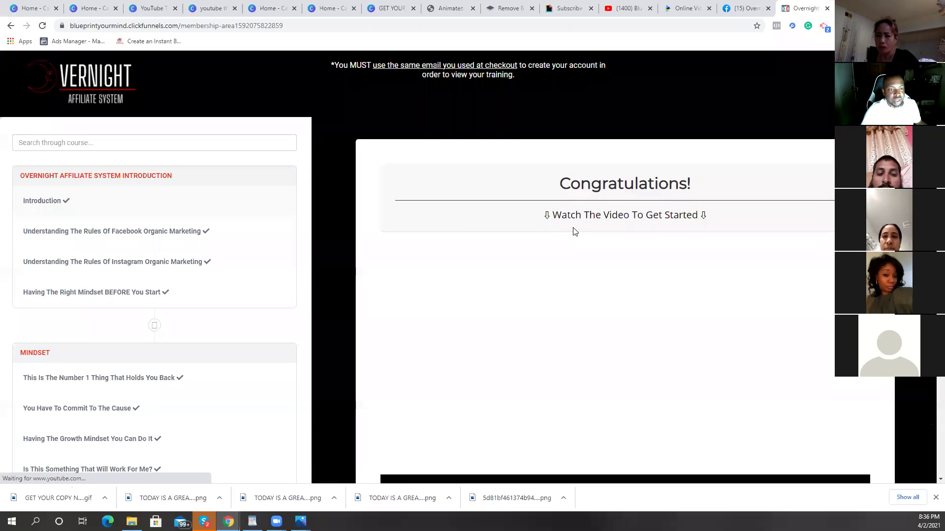
scroll(573, 228, down, 6)
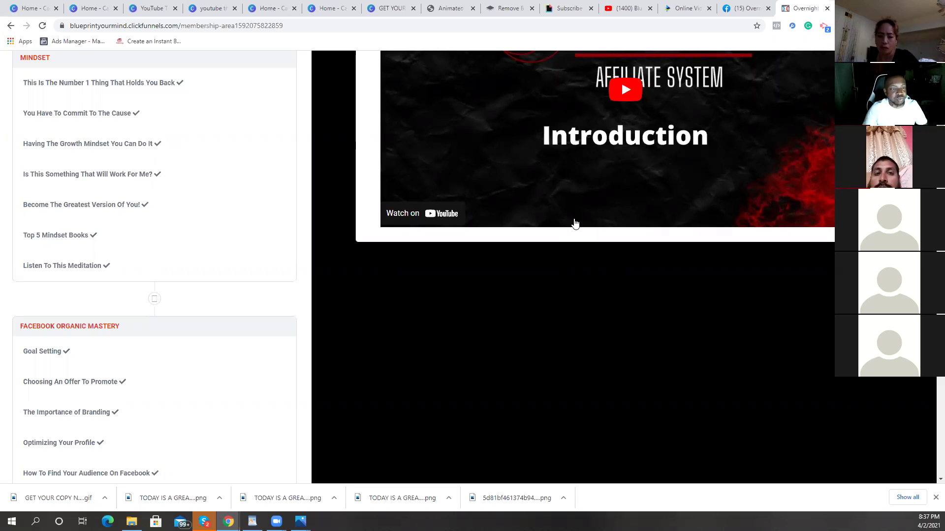
click(730, 15)
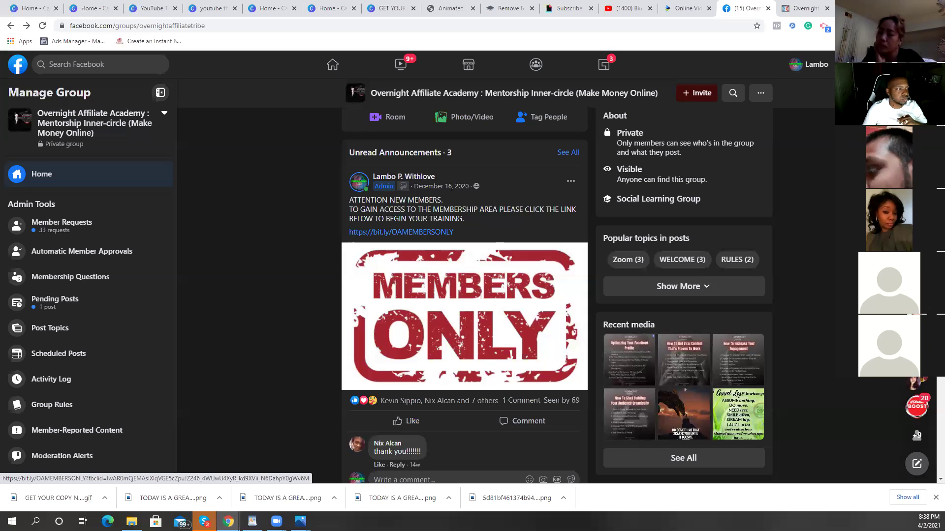
Step: Switch to the remove.bg tab showing the man's photo with its background removed
click(505, 9)
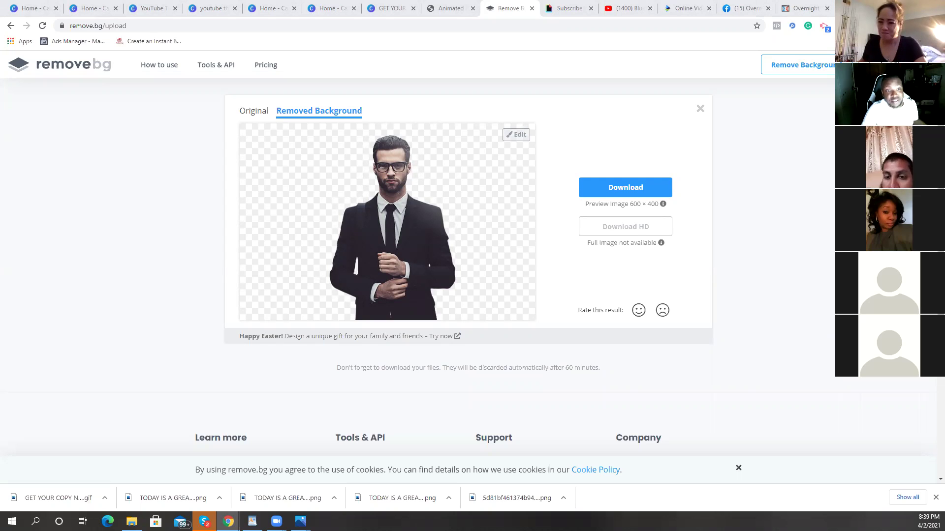
Step: Close the remove.bg tab and return to the Facebook group page
click(532, 9)
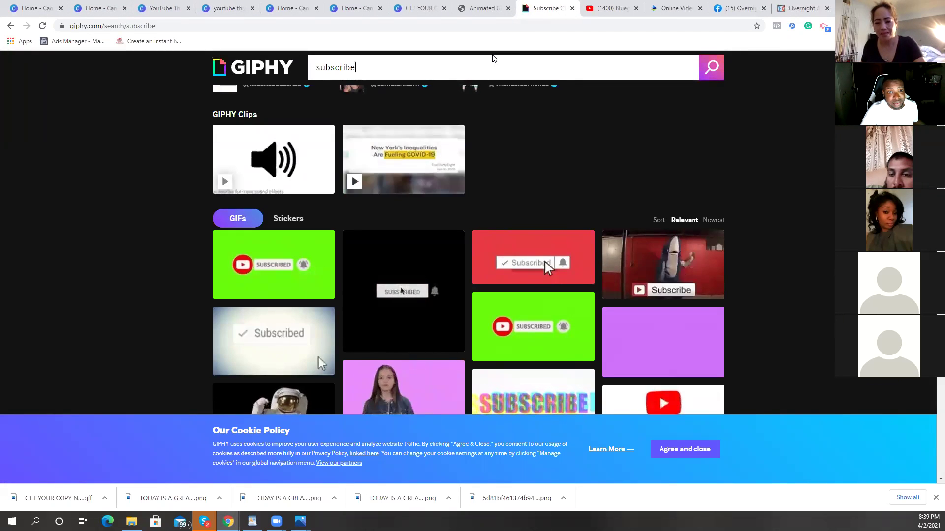
click(739, 15)
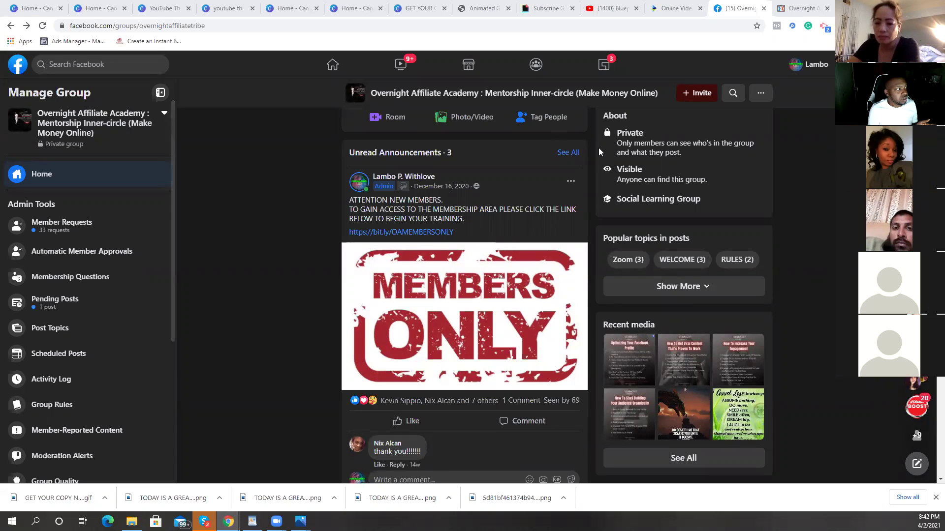
Step: Switch back to the Canva tab with the VIEW THE WATERFALL travel collage
click(418, 7)
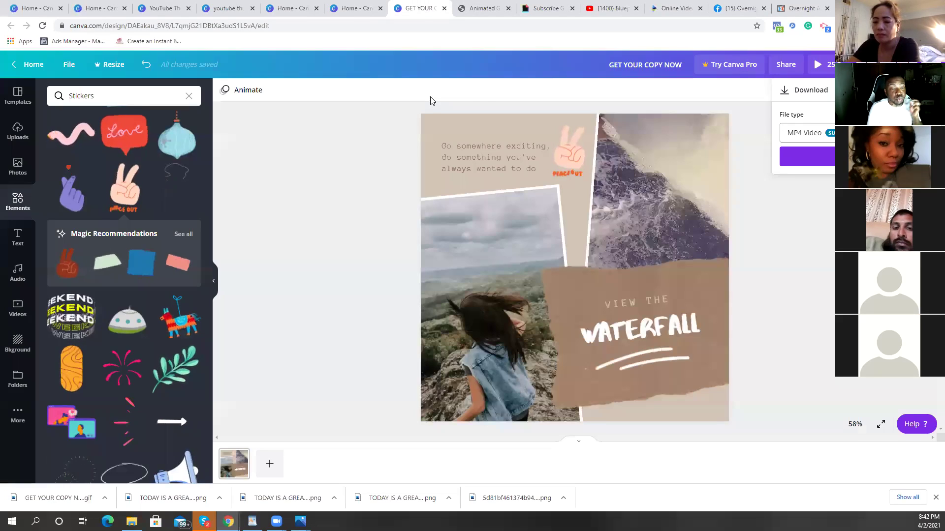